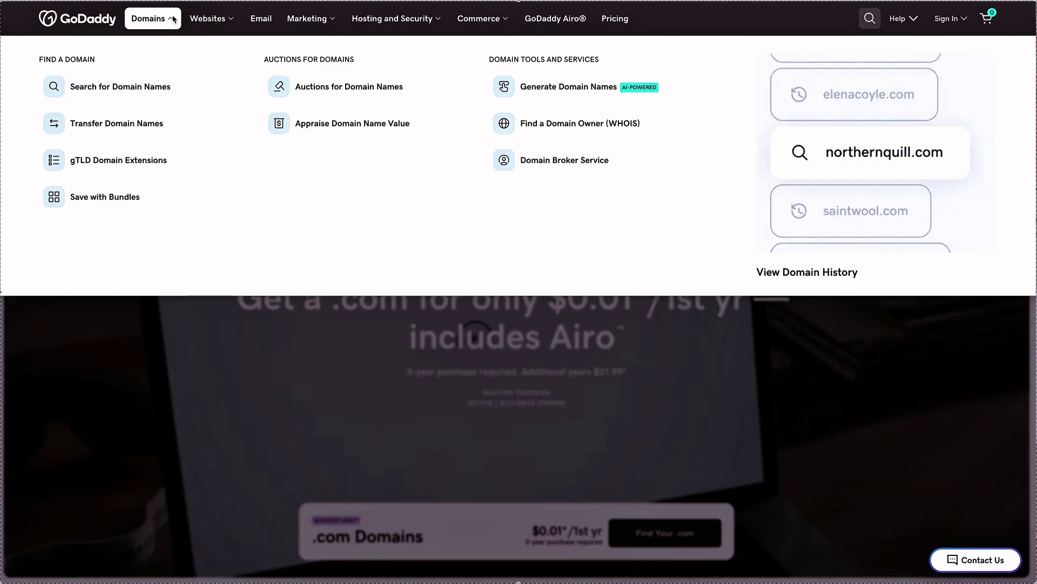
On GoDaddy's .shop availability page, search for iconicfashionfigure.com.
click(141, 98)
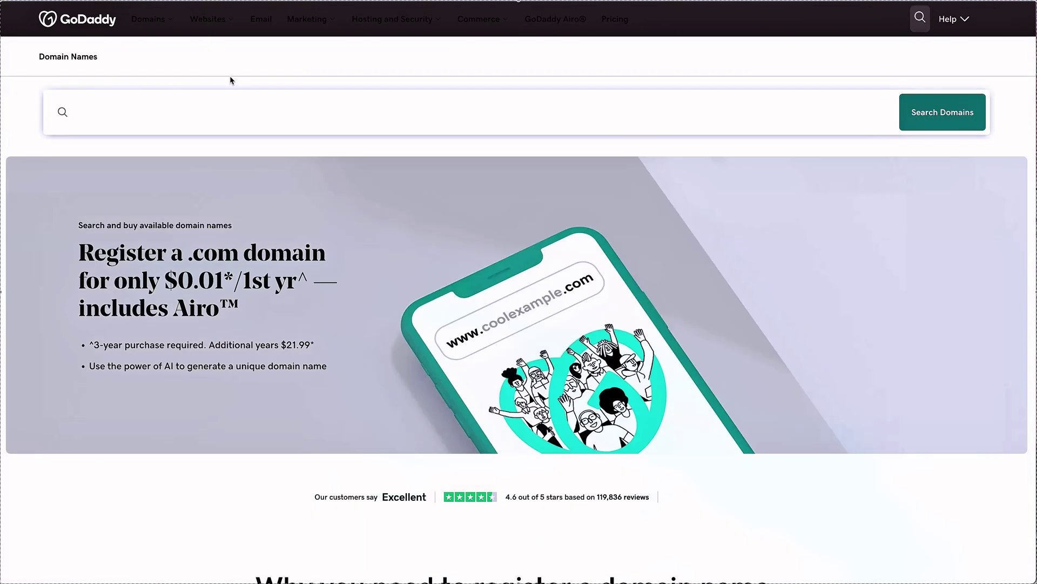
scroll(354, 84, down, 10)
click(728, 384)
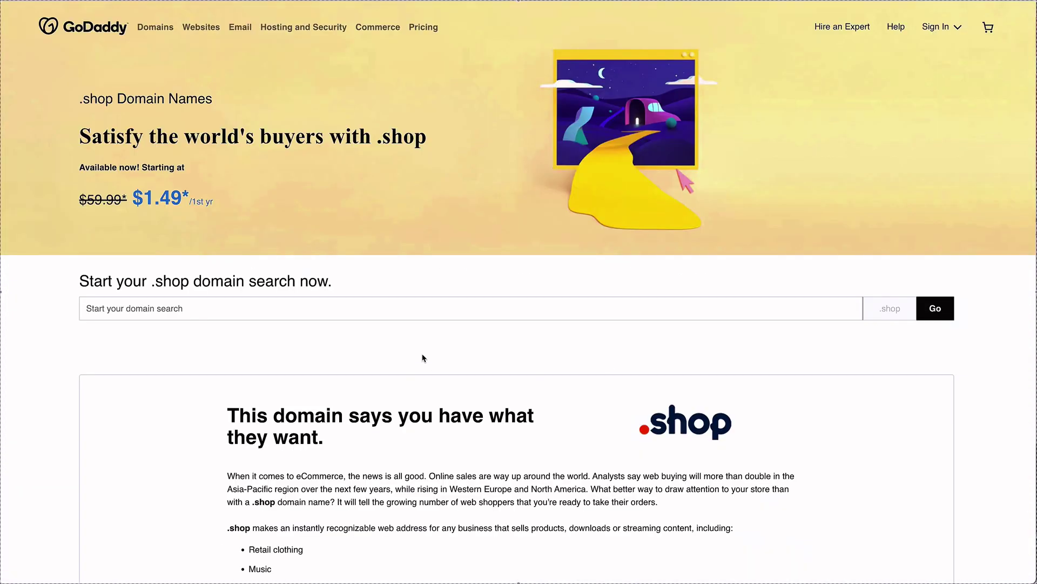
click(405, 318)
text(iconicfashionfigure.com)
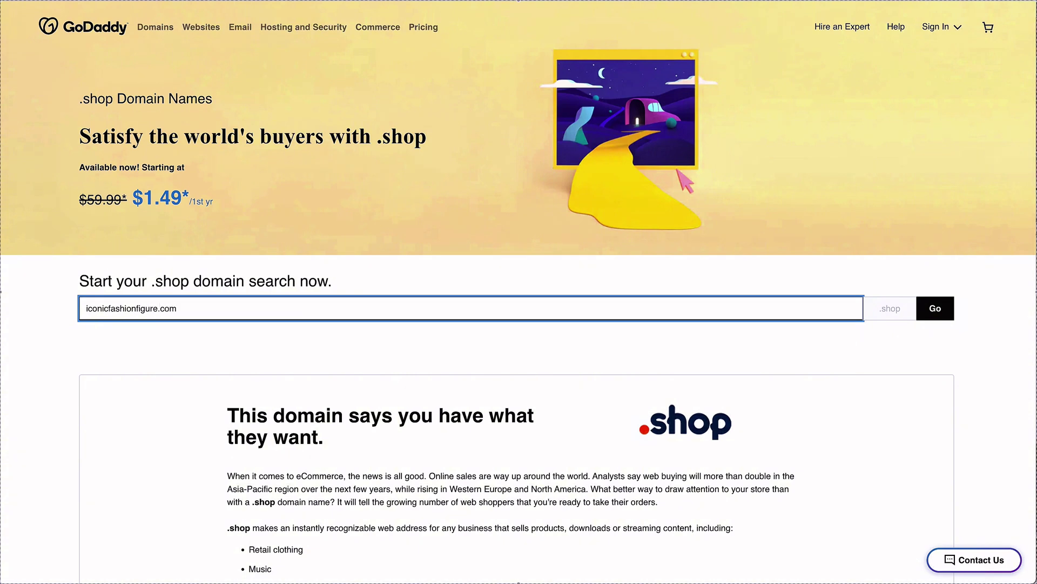
click(919, 303)
Search plain iconicfashionfigure across all endings and add iconicfashionfigure.shop to the cart.
click(228, 79)
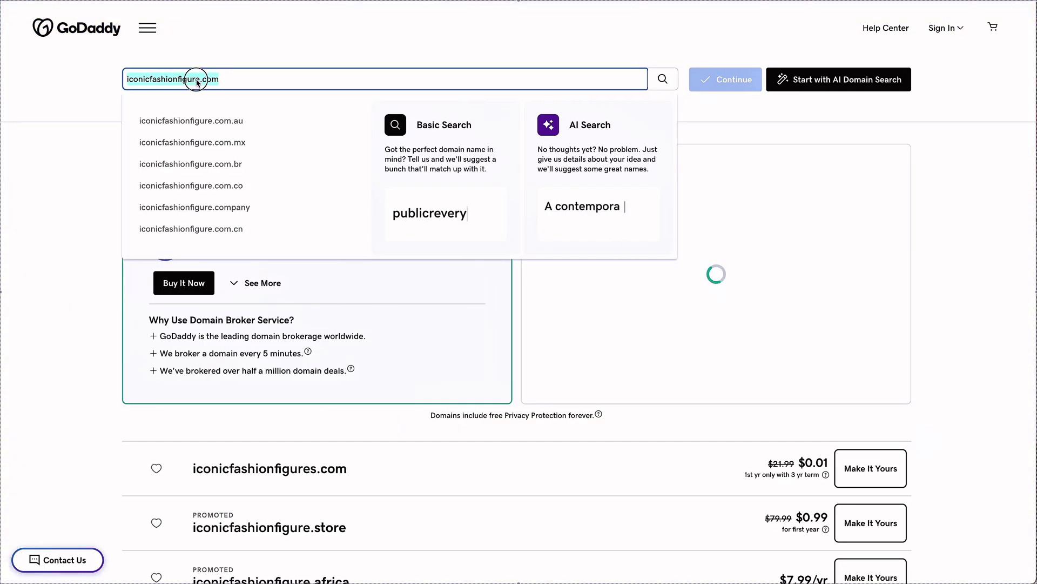
key(BackSpace)
key(BackSpace)
key(BackSpace)
key(BackSpace)
click(663, 79)
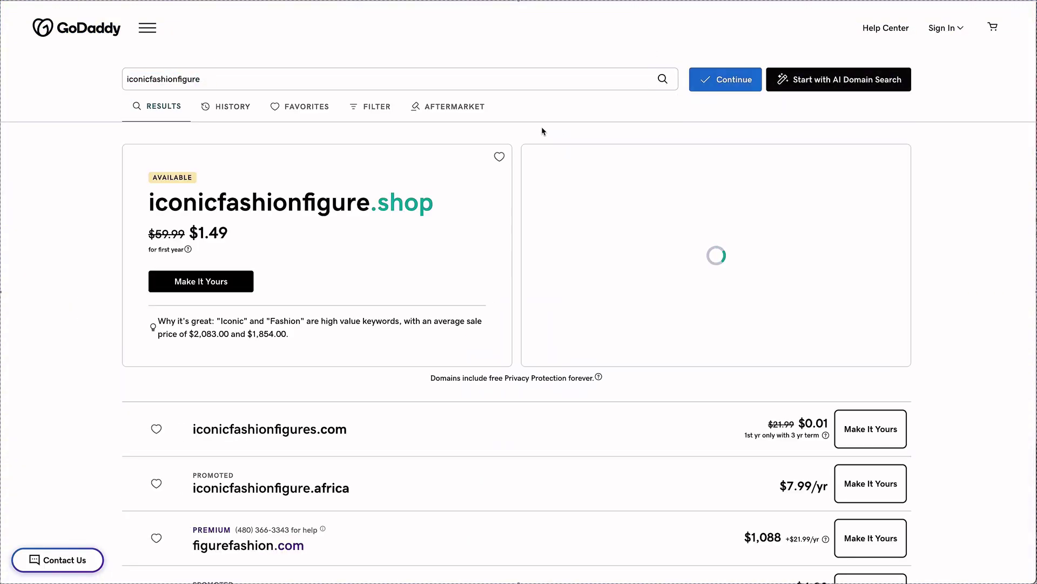
click(184, 281)
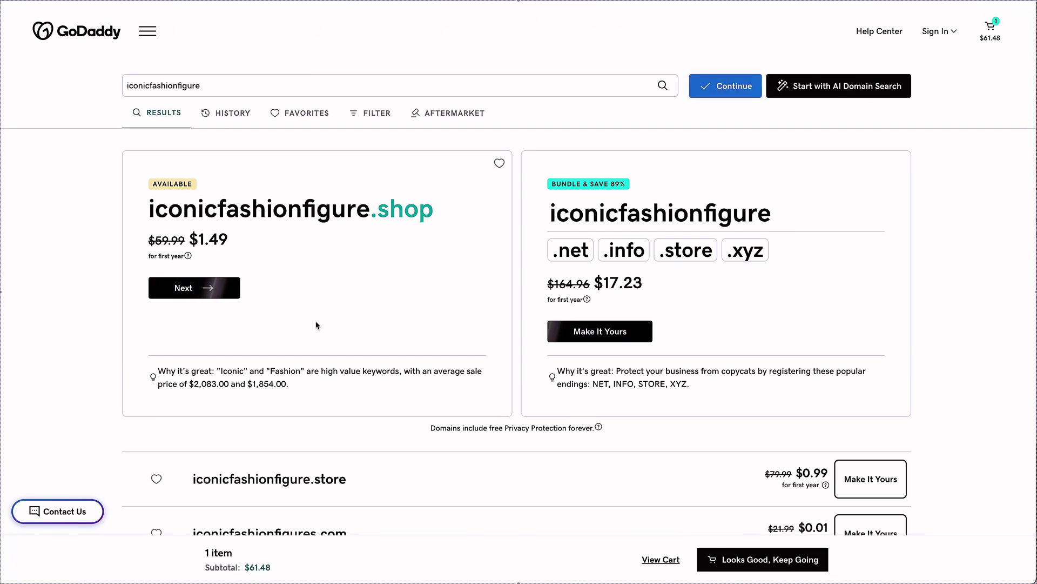
click(222, 289)
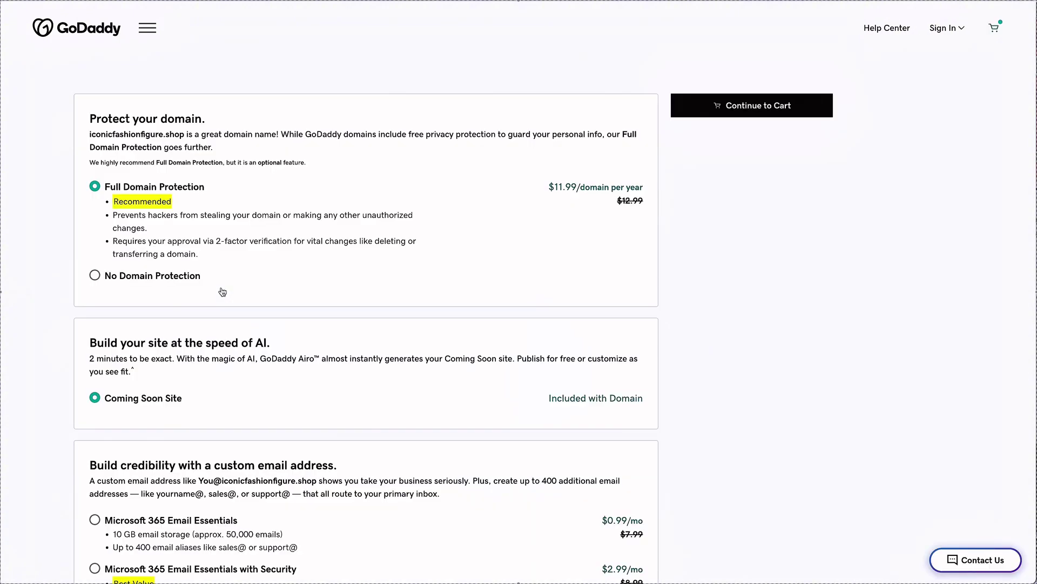
Decline the paid domain protection and continue to the cart.
scroll(255, 292, down, 2)
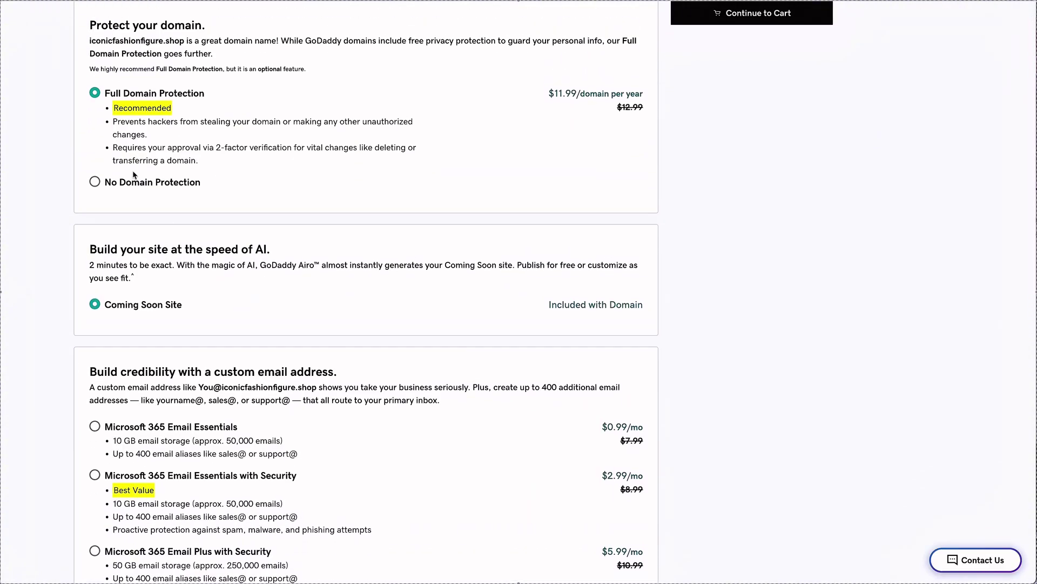
click(122, 182)
scroll(251, 286, down, 4)
scroll(628, 242, up, 6)
click(761, 111)
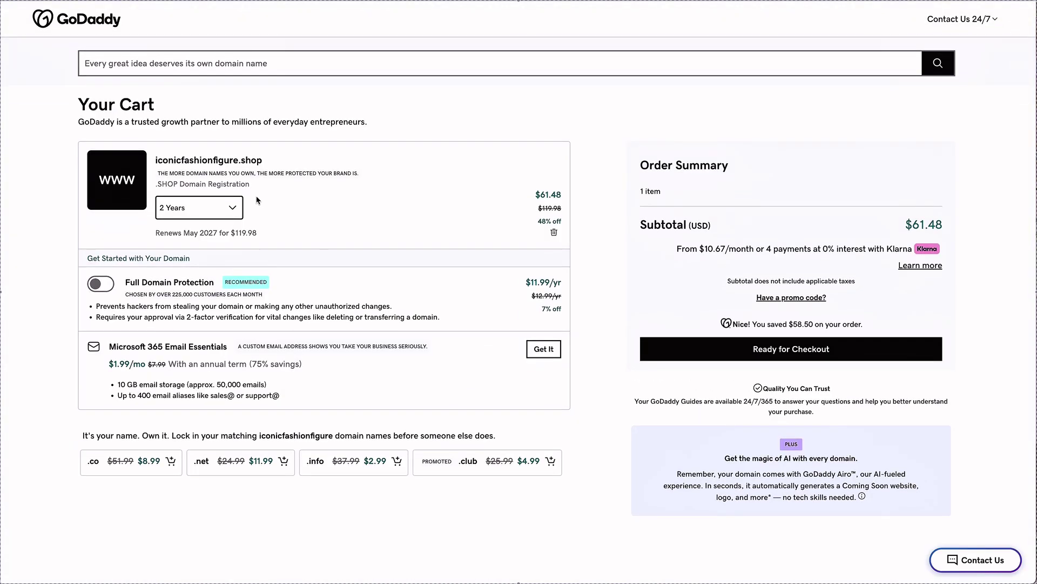
Set the iconicfashionfigure.shop registration term to 1 Year and proceed to checkout.
click(233, 207)
click(178, 226)
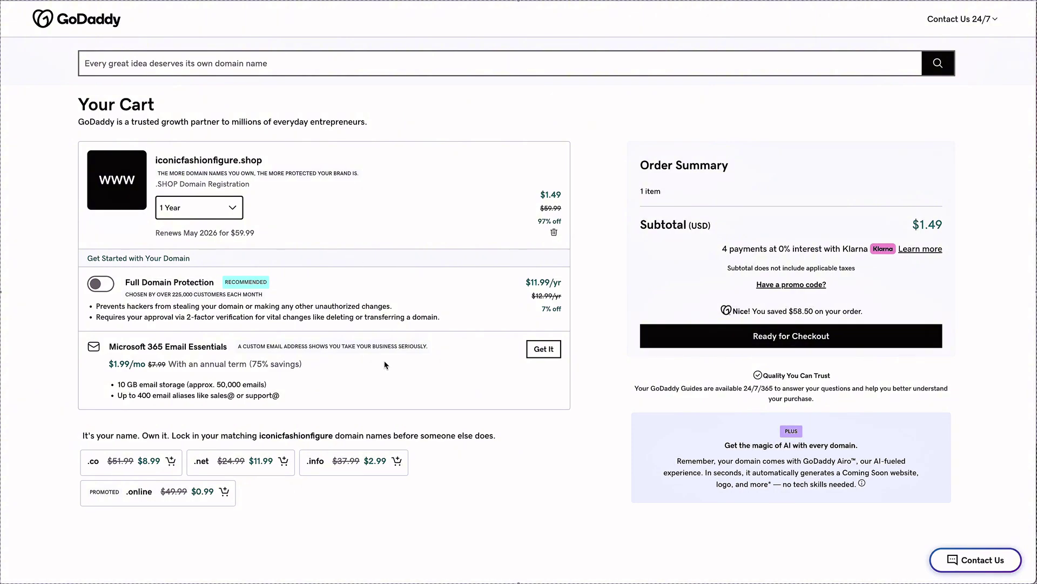
click(912, 336)
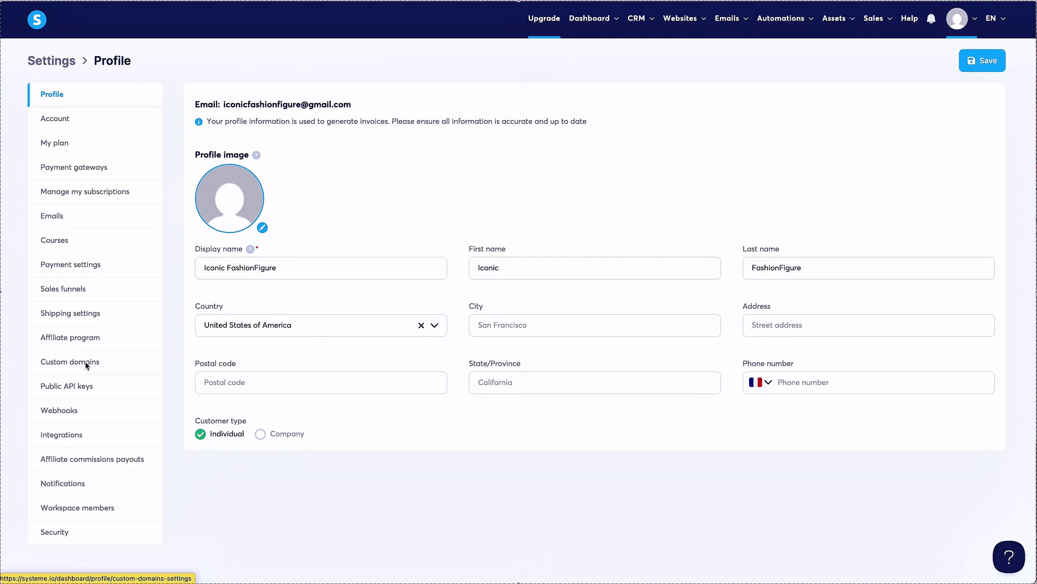
Open Custom domains from the systeme.io Settings sidebar.
click(86, 363)
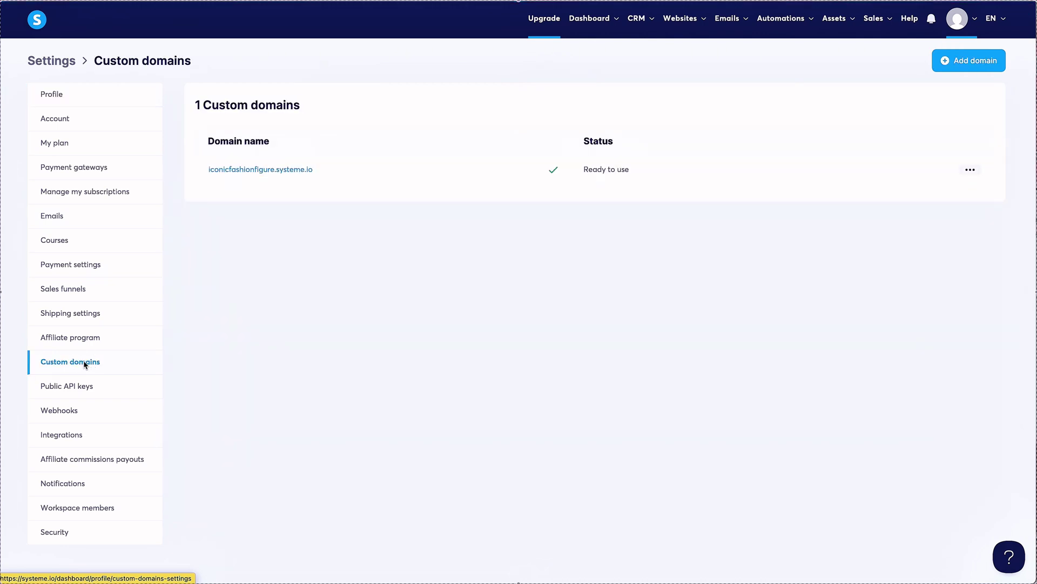
click(983, 68)
click(479, 294)
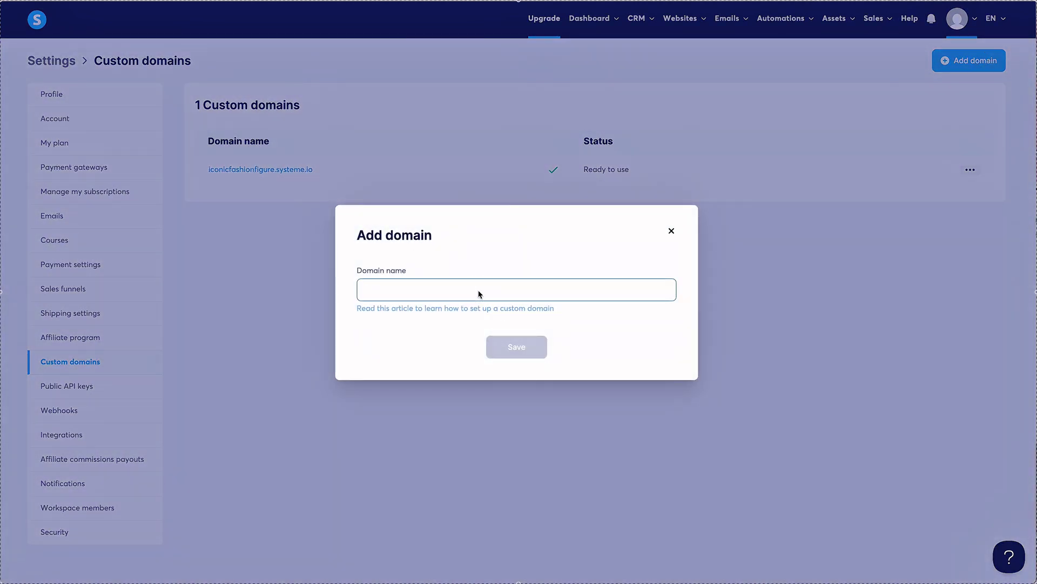
text(iconicfashionfigure.shop)
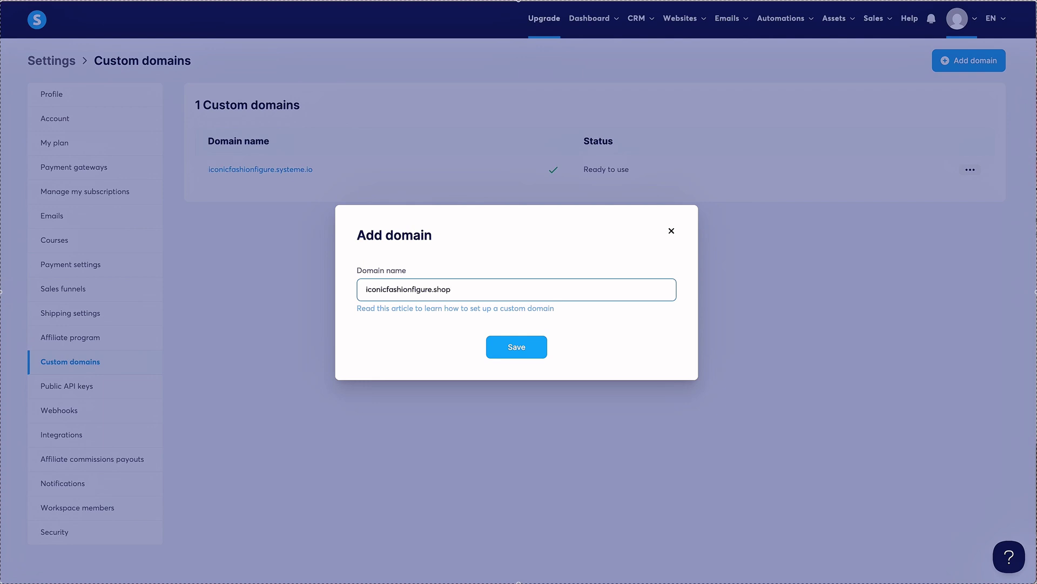
click(493, 352)
Open the domain setup help article in a new tab and switch to it.
right_click(456, 308)
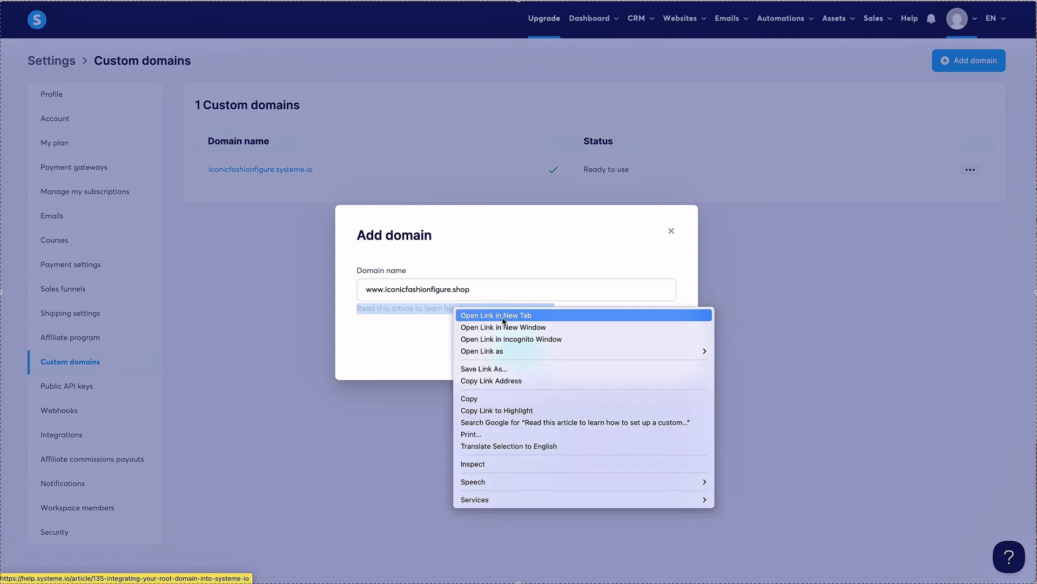
click(503, 317)
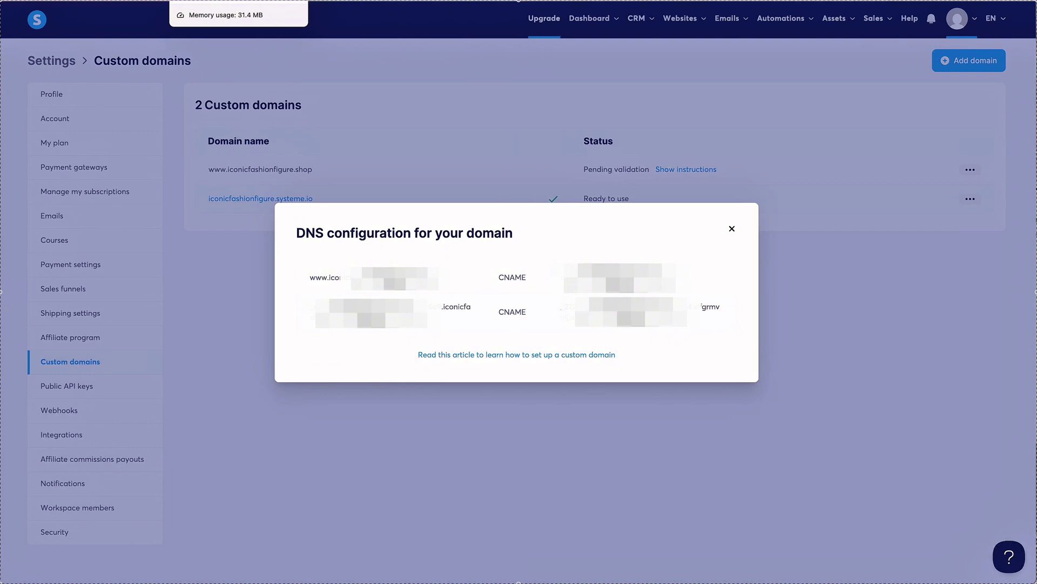
click(216, 1)
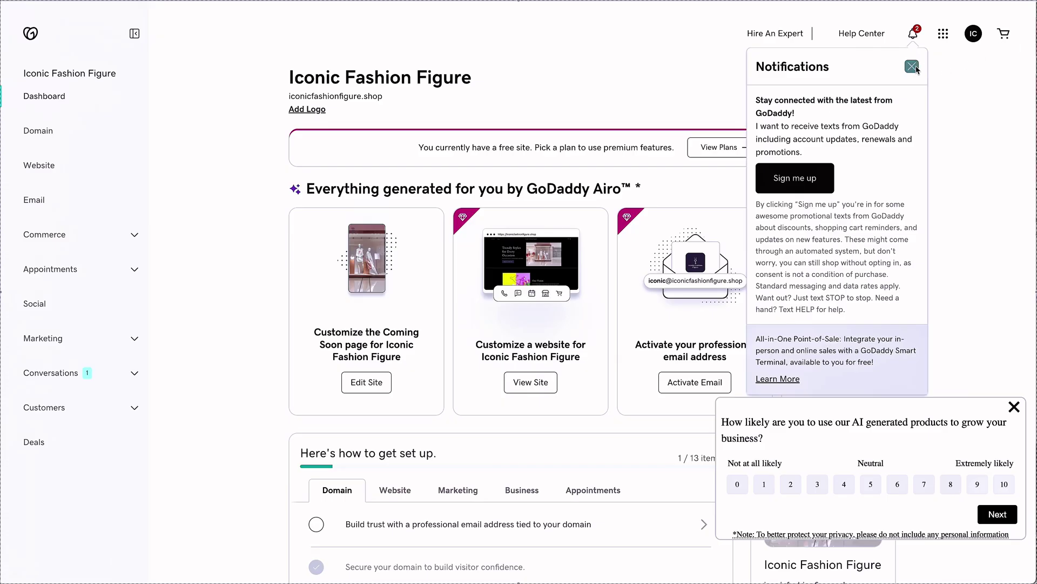
Dismiss notifications and open the DNS records for iconicfashionfigure.shop in GoDaddy.
click(912, 67)
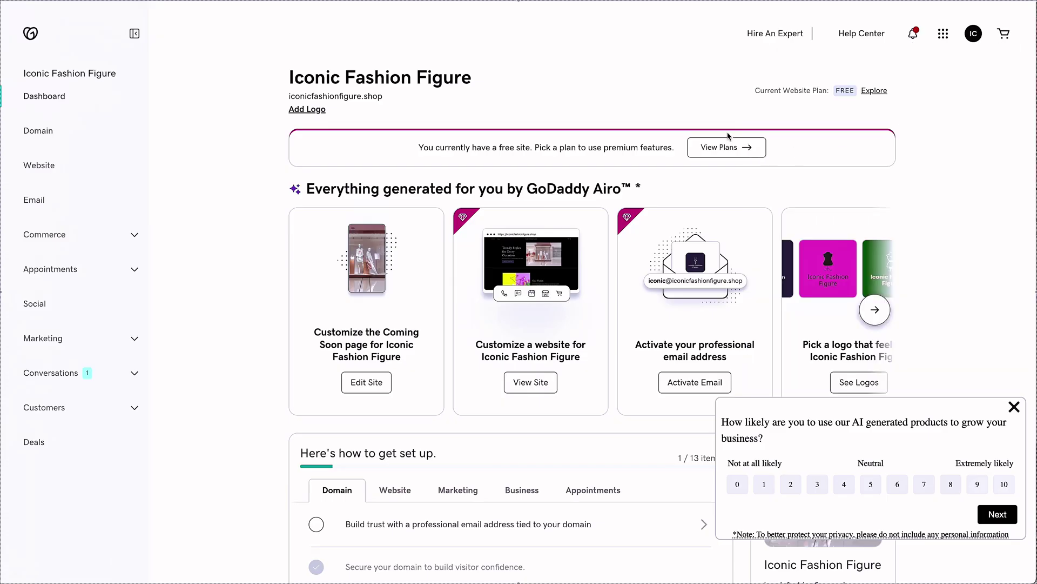
click(76, 150)
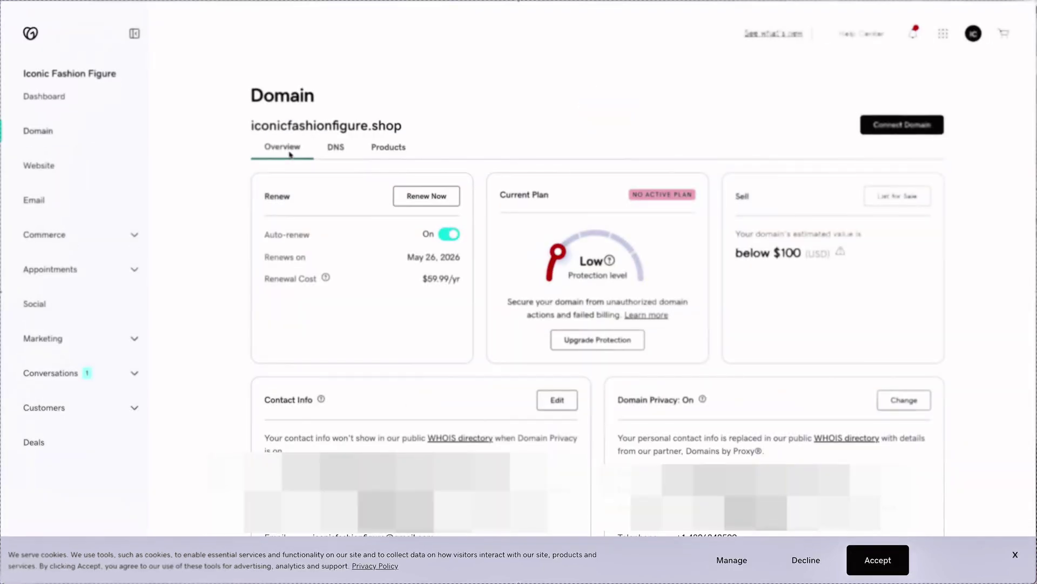
click(331, 149)
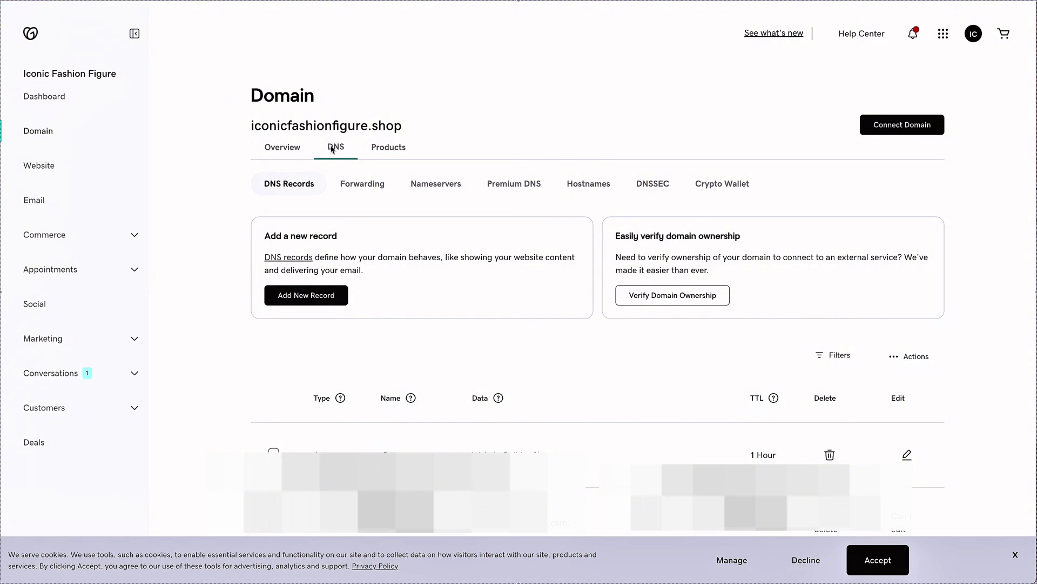
scroll(331, 149, down, 1)
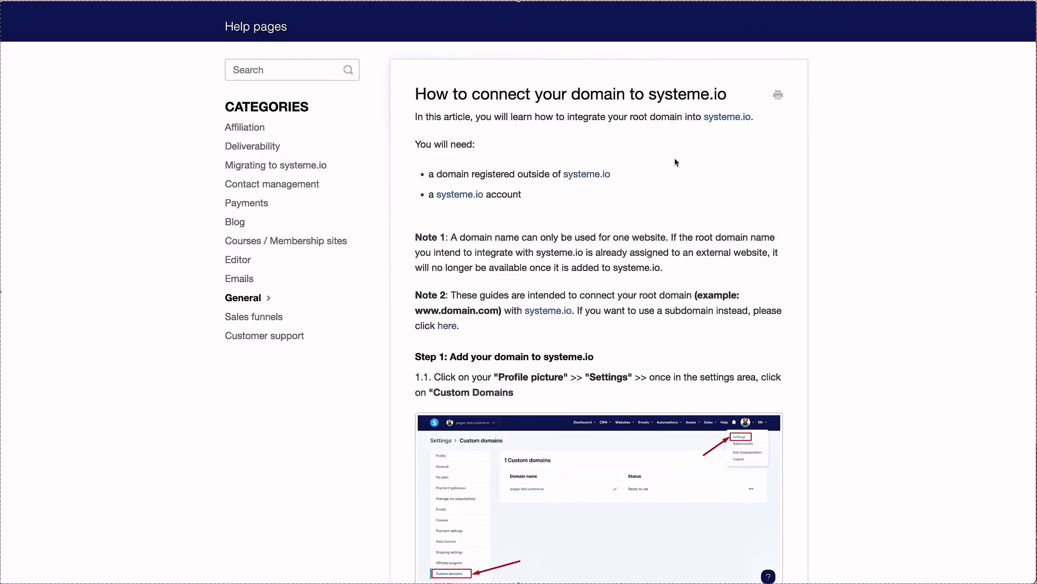
scroll(674, 163, down, 20)
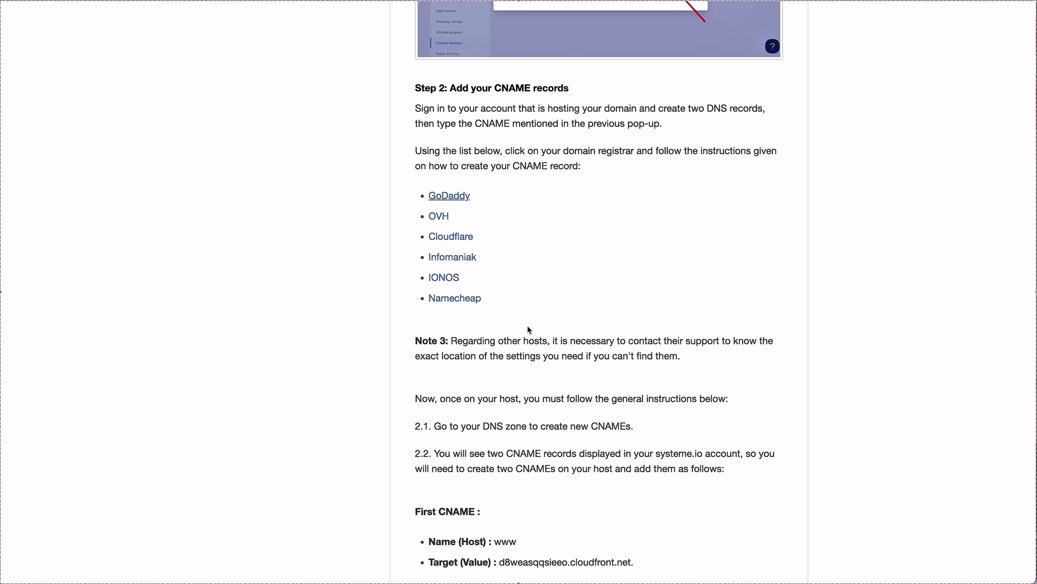
Follow systeme.io's GoDaddy-specific instructions and edit the existing www CNAME record.
click(466, 198)
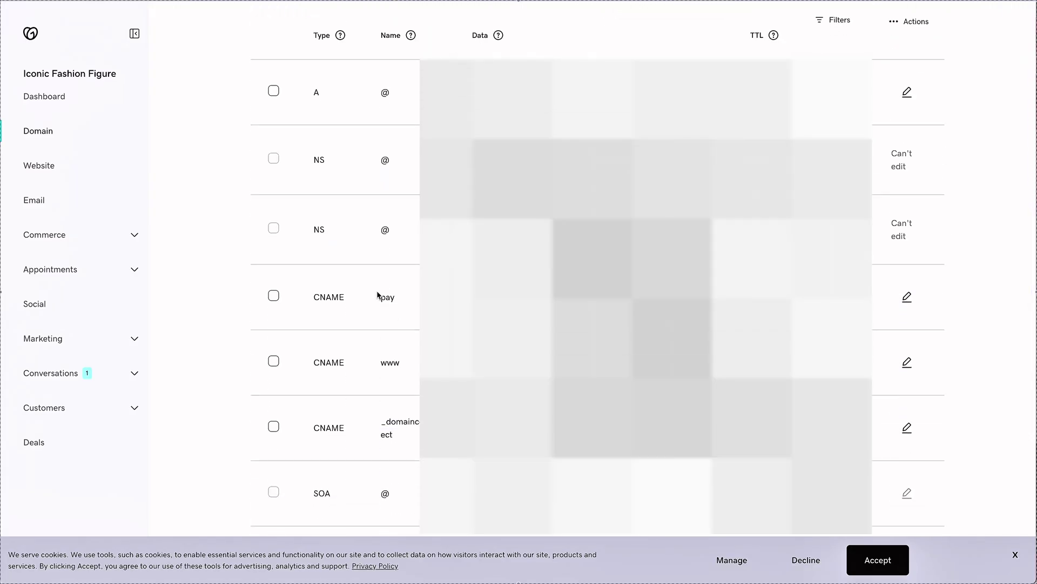
scroll(378, 296, down, 3)
scroll(378, 295, up, 4)
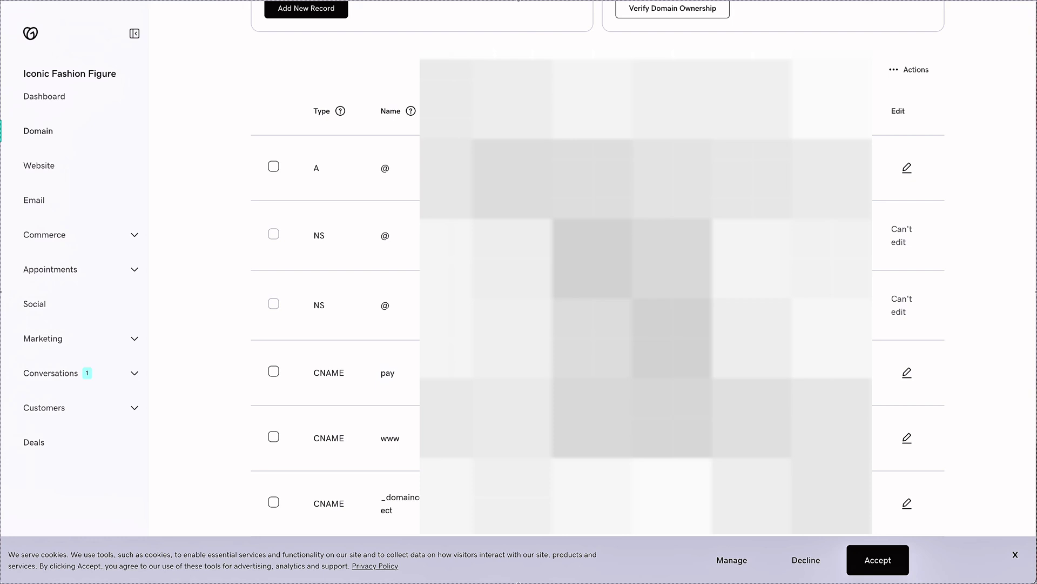
click(908, 439)
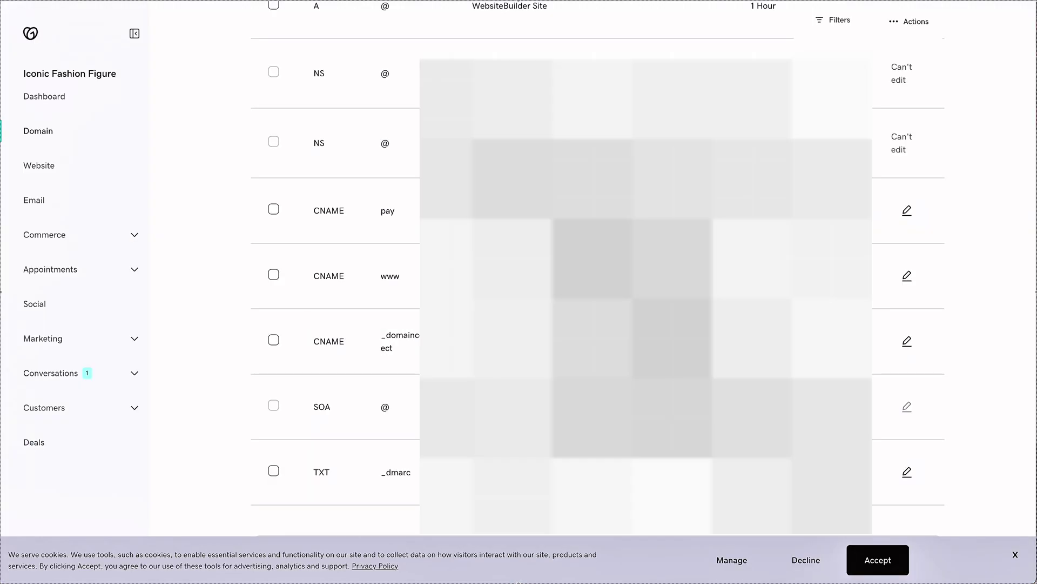
scroll(335, 270, up, 10)
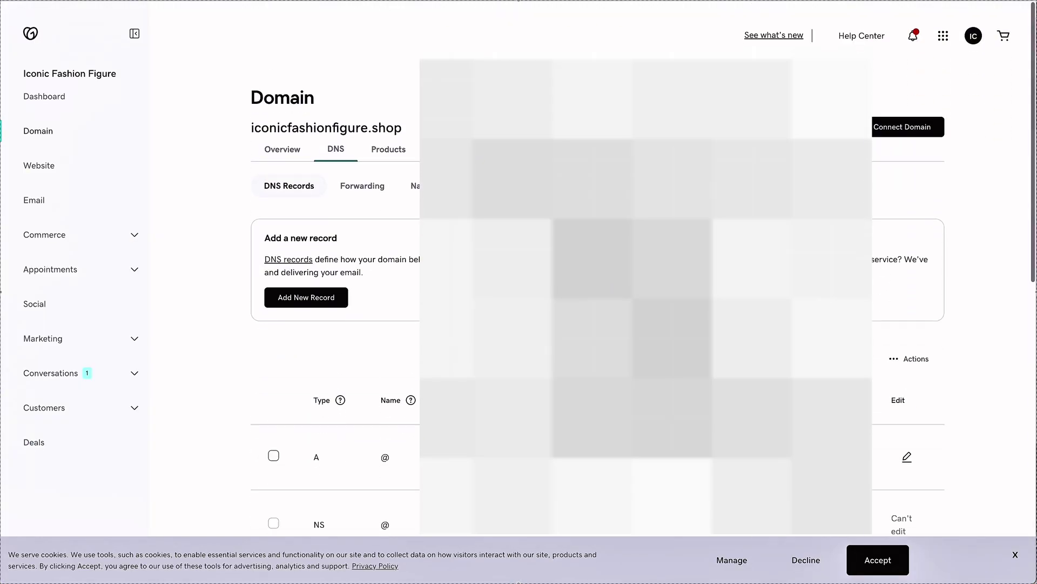
Start a new DNS record with the pasted host name and copy the second CNAME value from systeme.io.
click(307, 295)
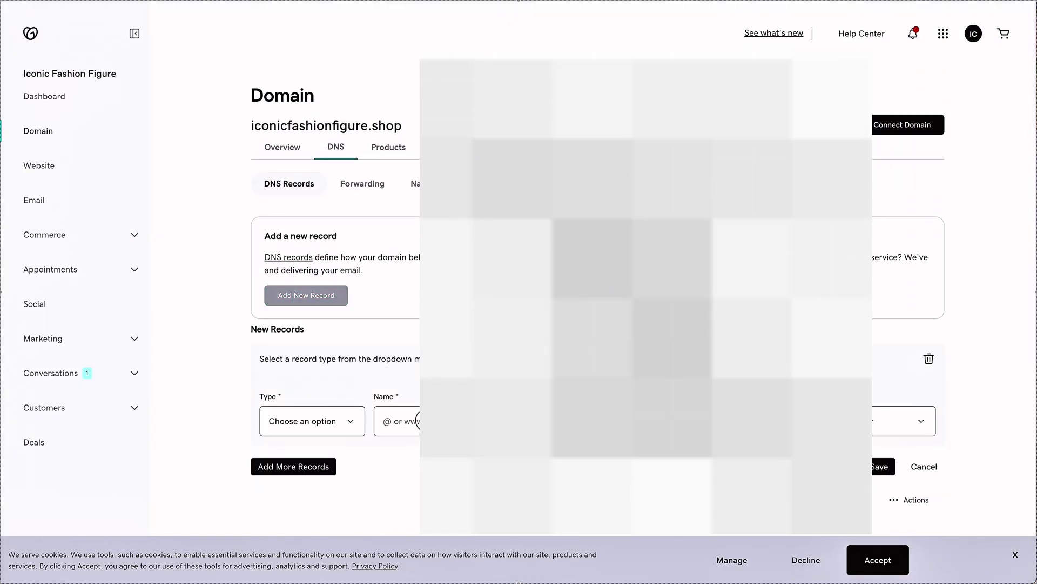
click(420, 421)
key(ctrl+v)
key(ctrl+Tab)
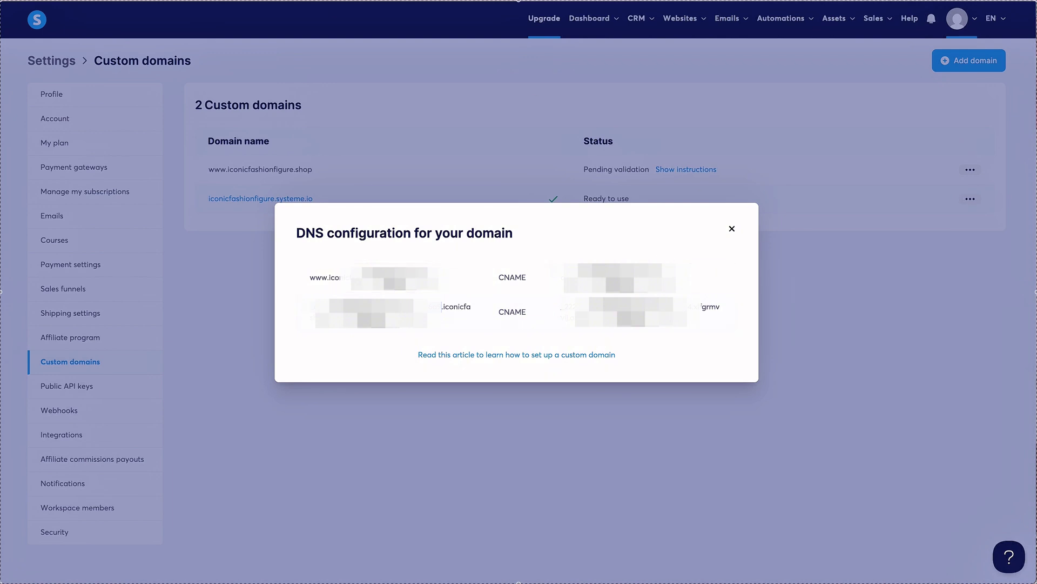
drag(561, 307, 563, 306)
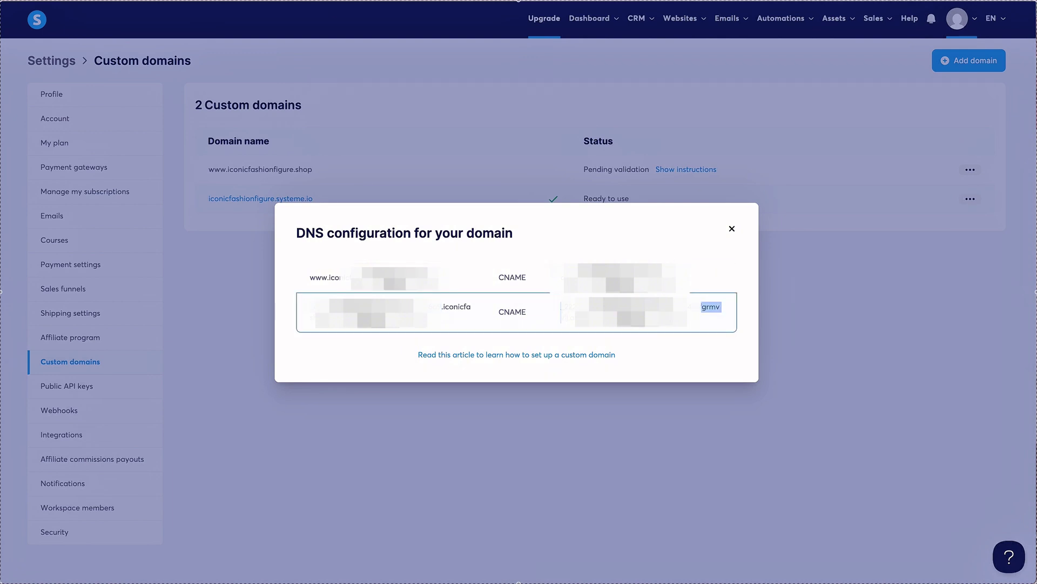
key(ctrl+Tab)
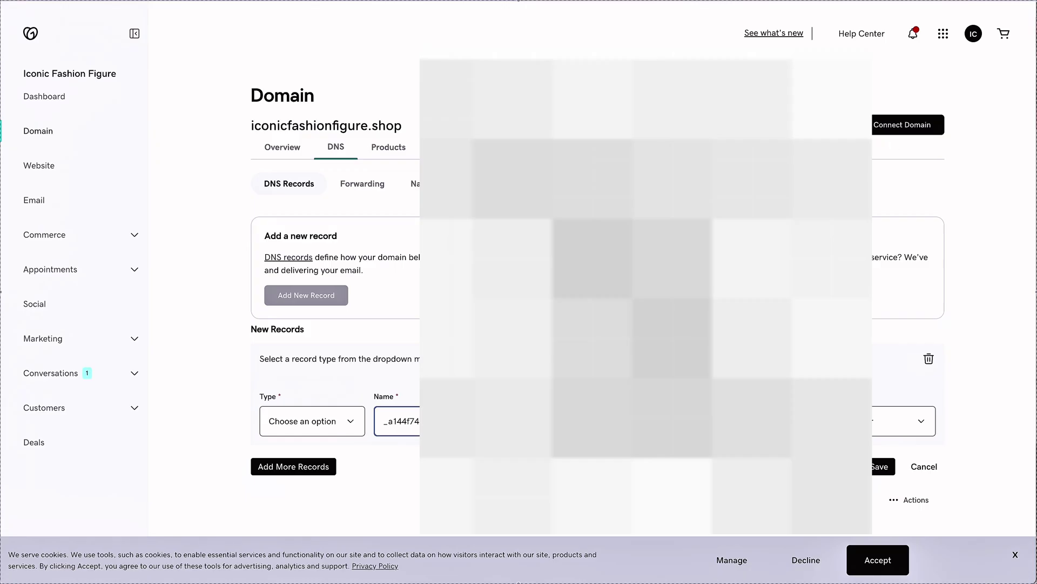
key(Tab)
Set the new record's type to CNAME and save it.
scroll(598, 291, down, 1)
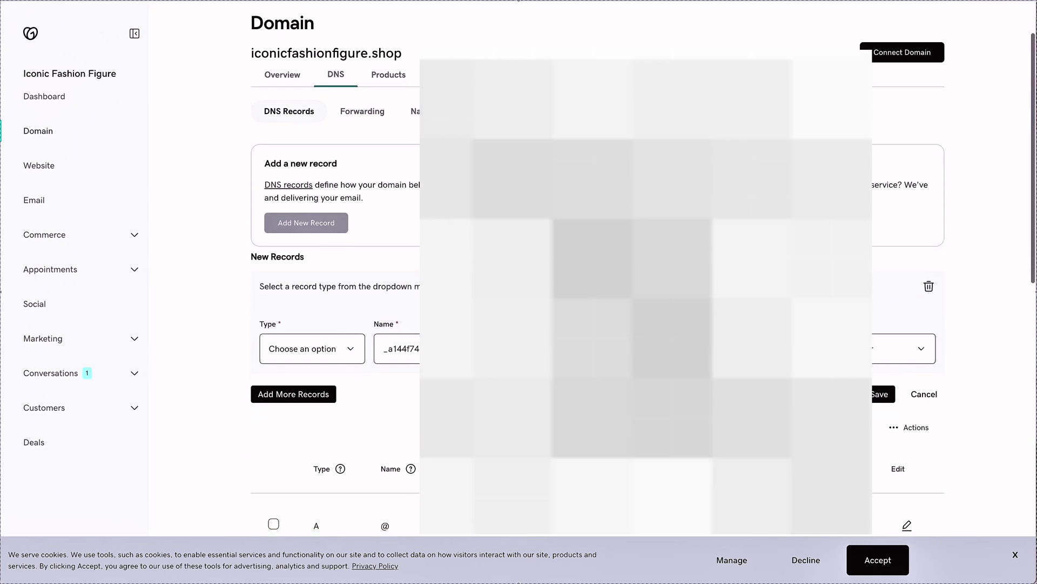
click(880, 394)
scroll(340, 278, up, 3)
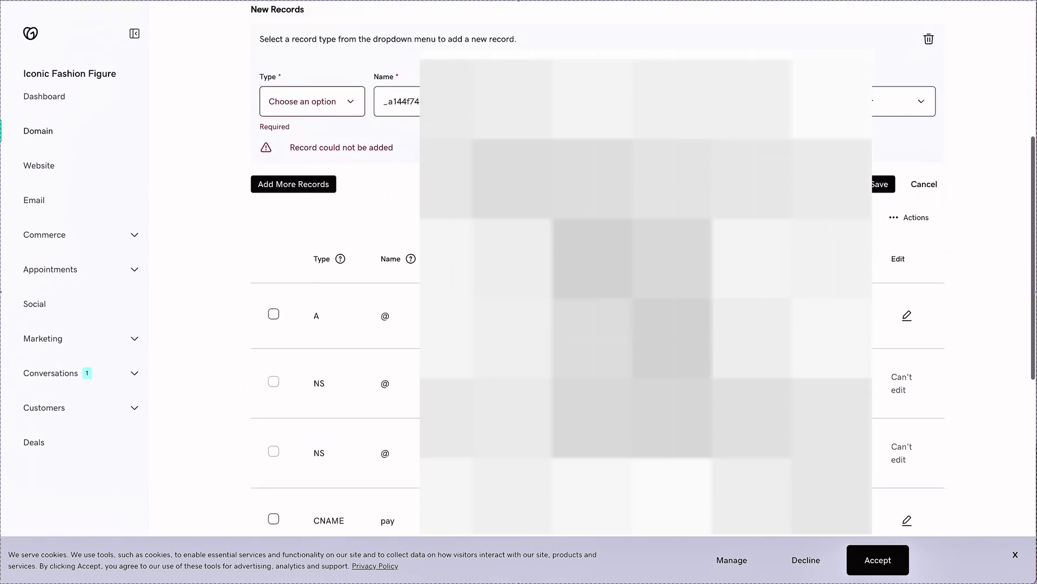
click(329, 238)
click(314, 279)
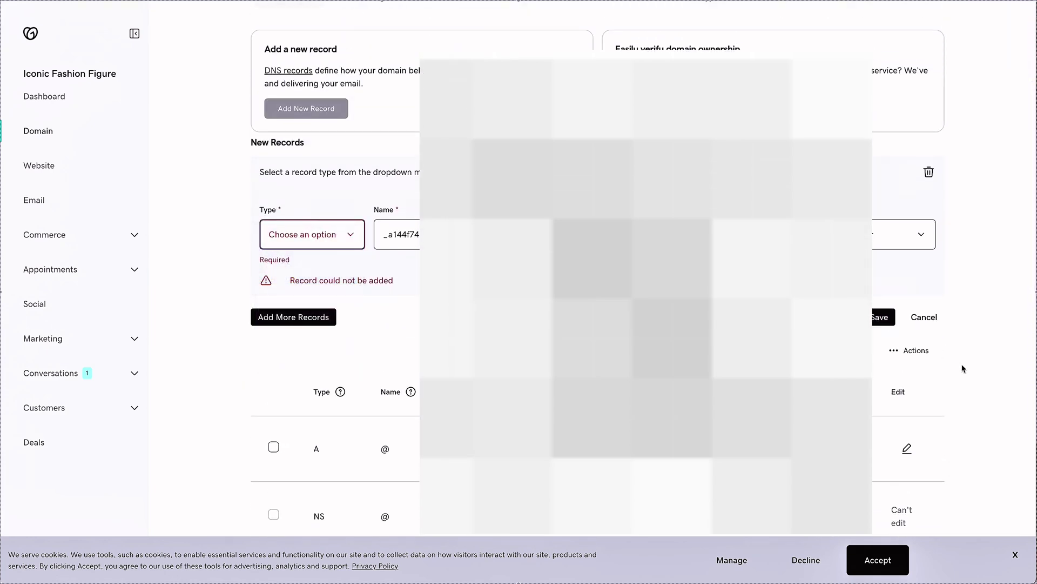
scroll(880, 284, down, 3)
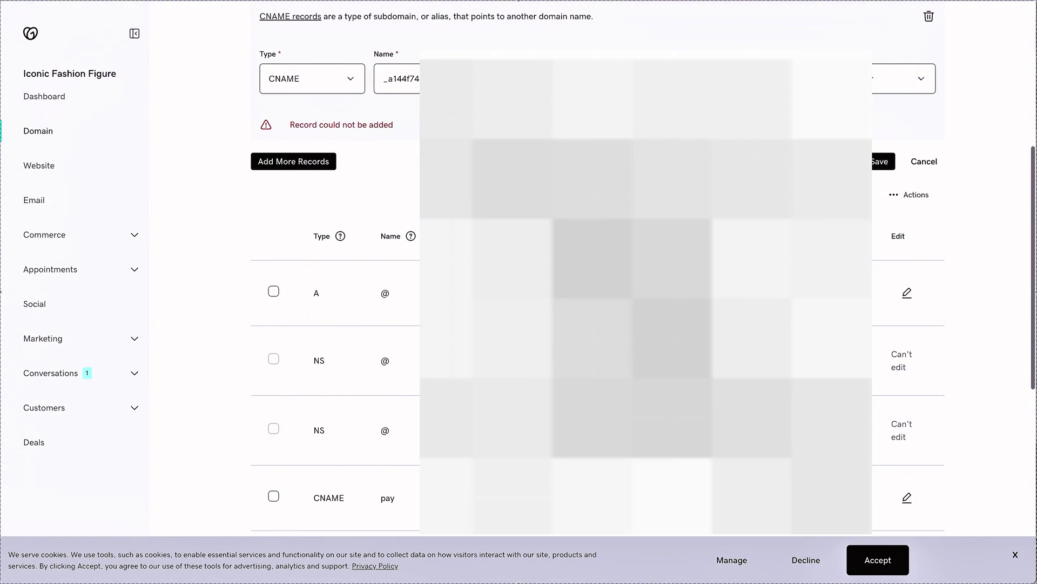
scroll(598, 292, up, 5)
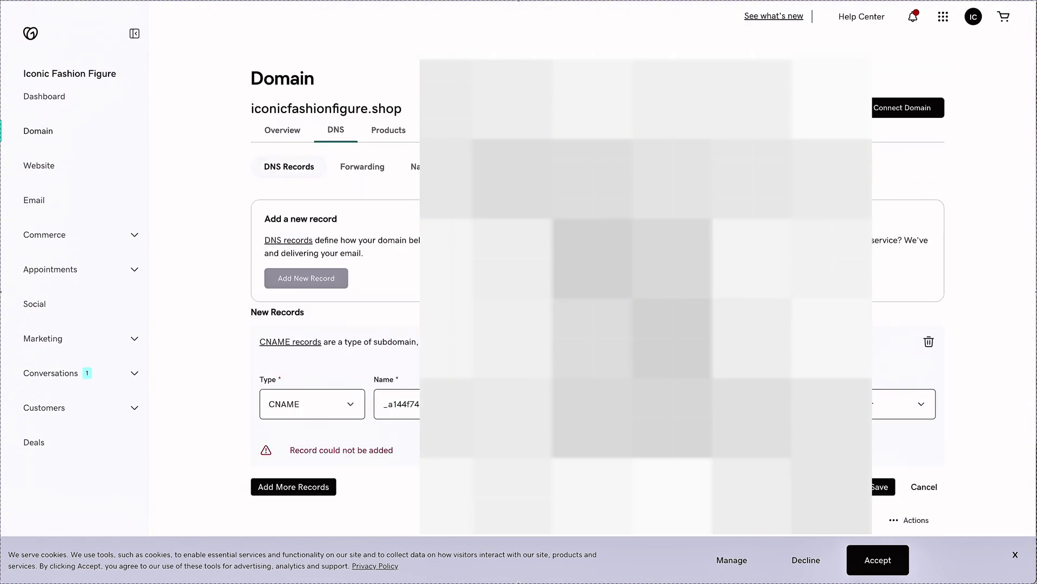
click(877, 488)
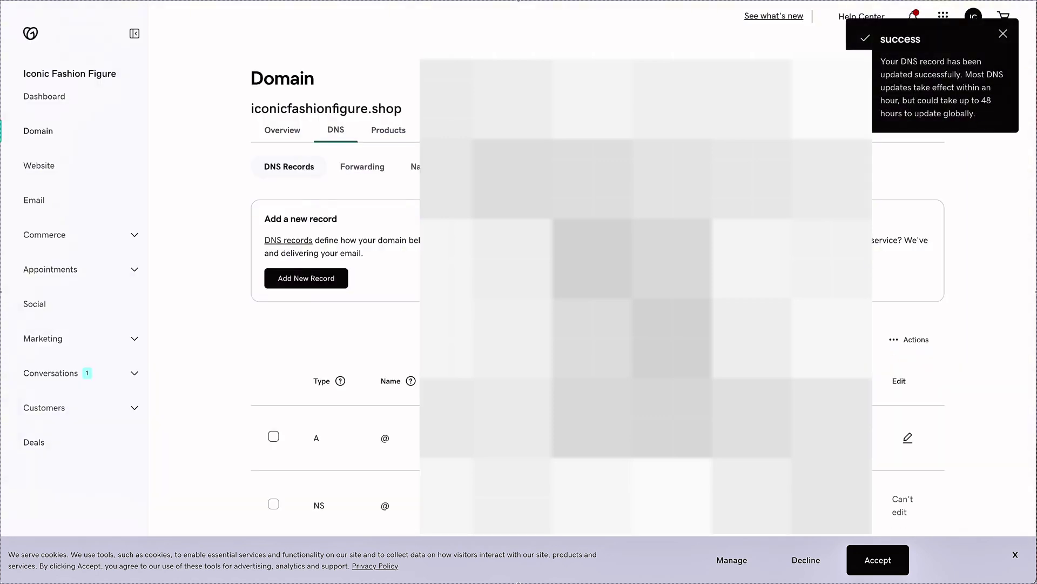
scroll(594, 297, down, 5)
scroll(594, 297, down, 2)
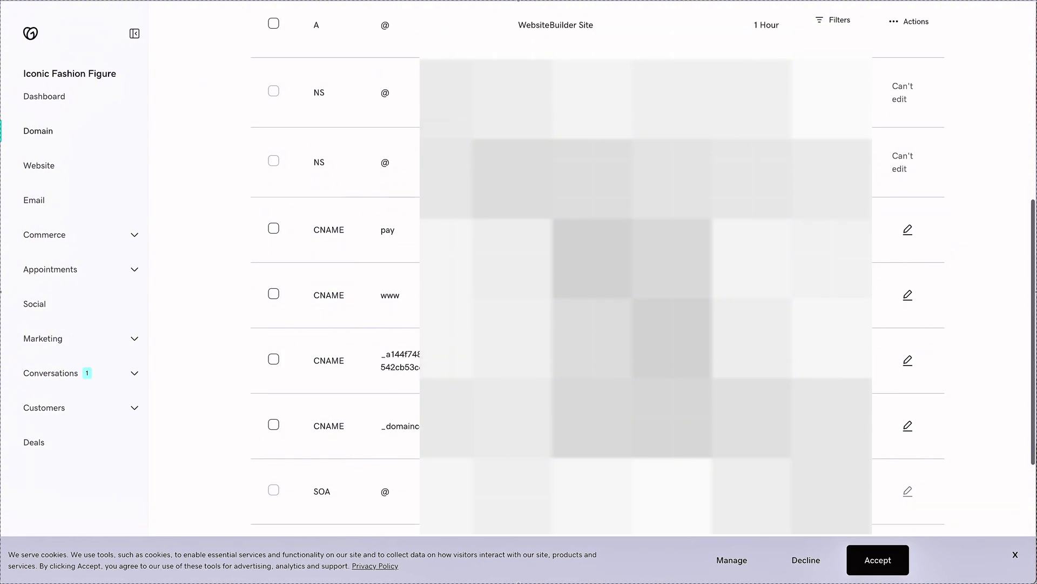
Confirm the new CNAME entries in GoDaddy's DNS table, then return to systeme.io.
scroll(287, 314, down, 1)
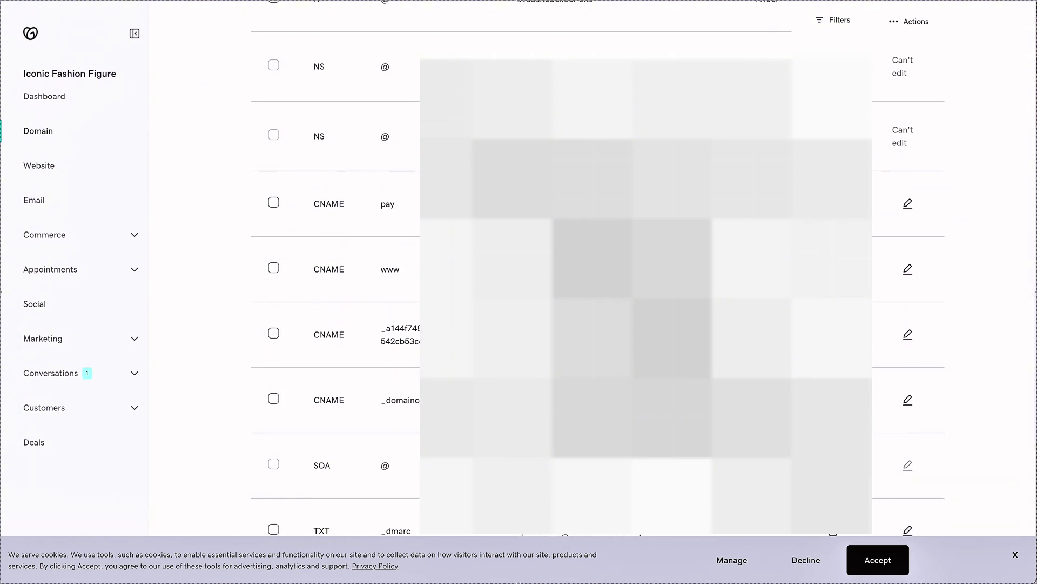
key(ctrl+Tab)
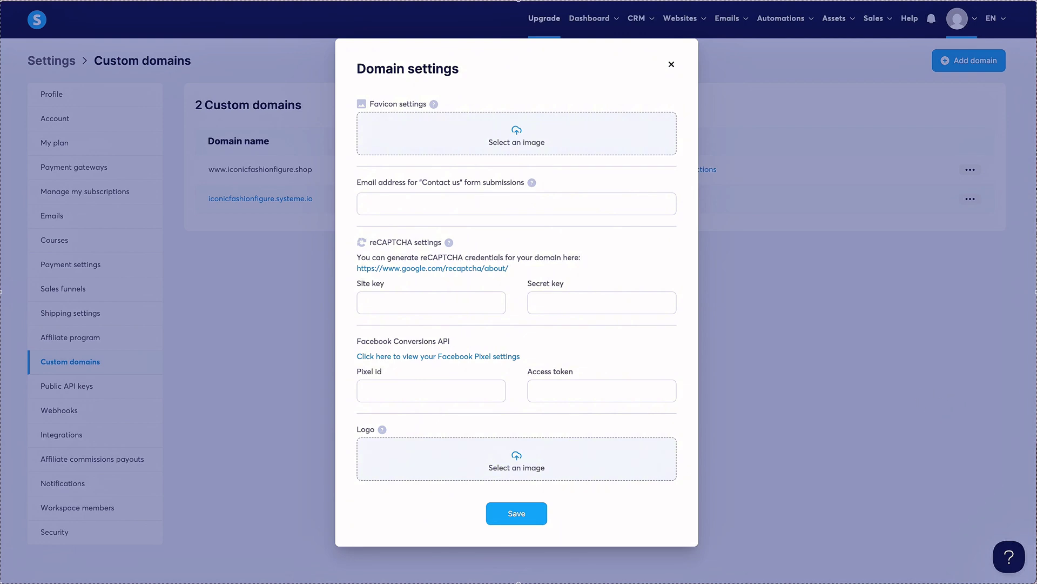
Upload the fashion image as favicon, then reopen the shop domain's settings and enter the contact-form e-mail.
click(519, 141)
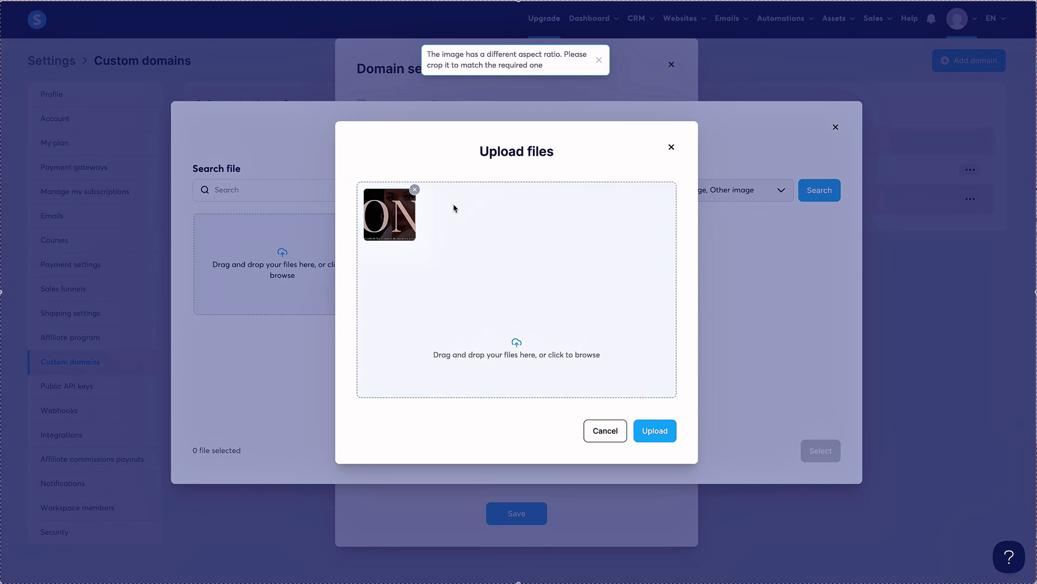
click(656, 436)
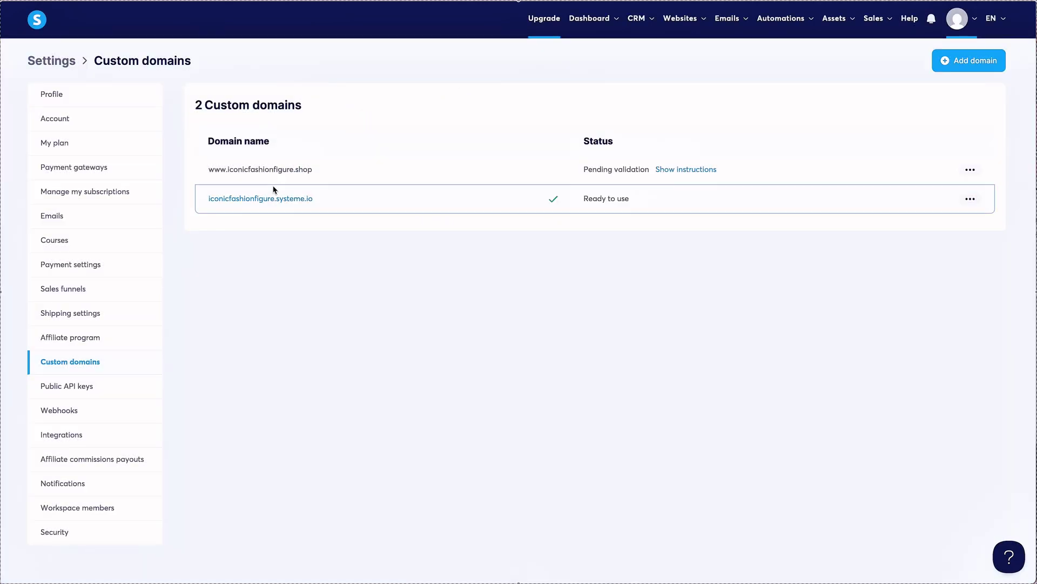
click(970, 170)
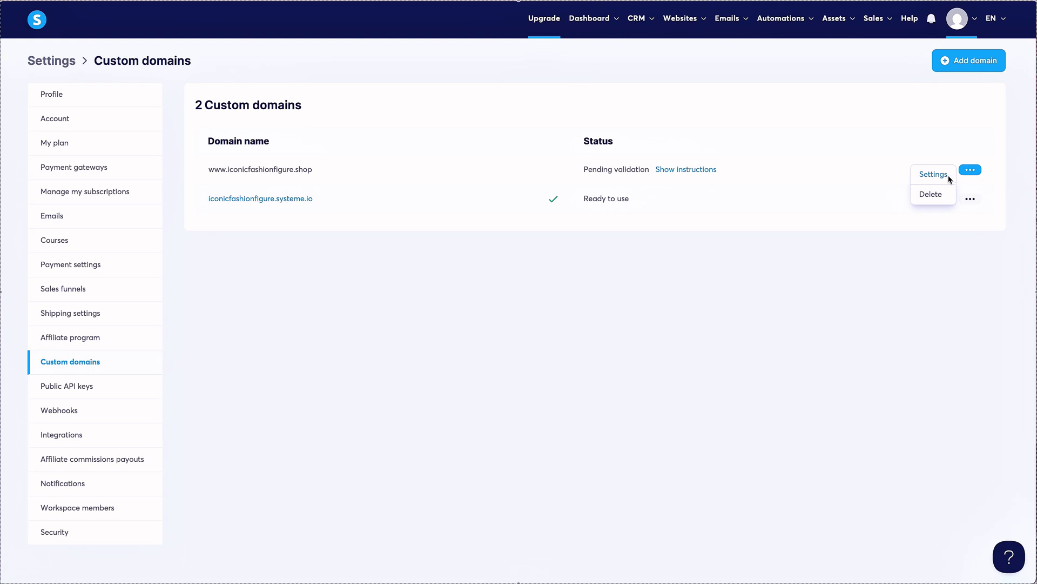
click(933, 174)
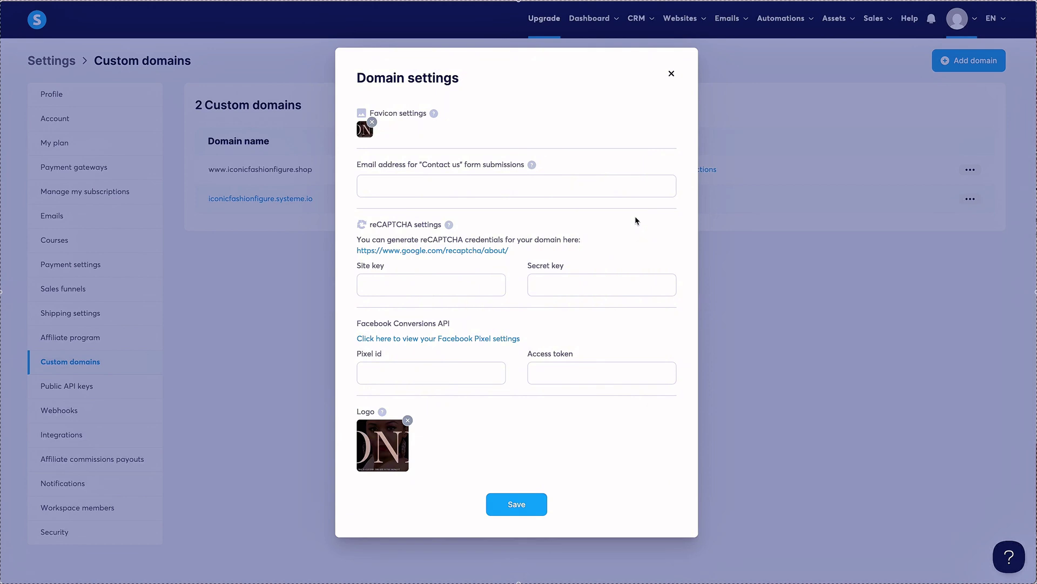
click(531, 194)
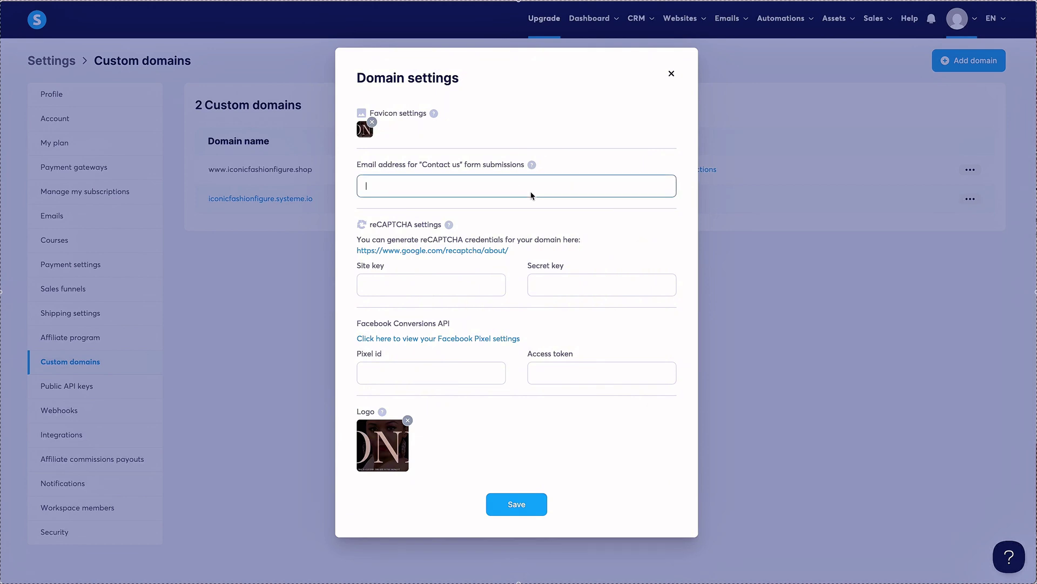
text(ico)
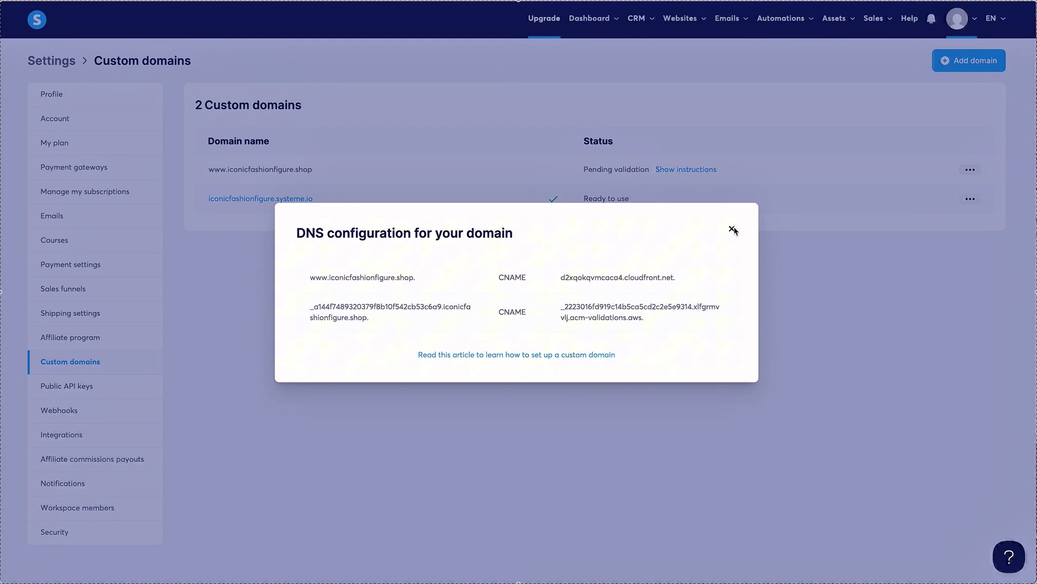
Save the domain settings, delete Test Product under Assets > Physical products, and begin a new product.
click(733, 229)
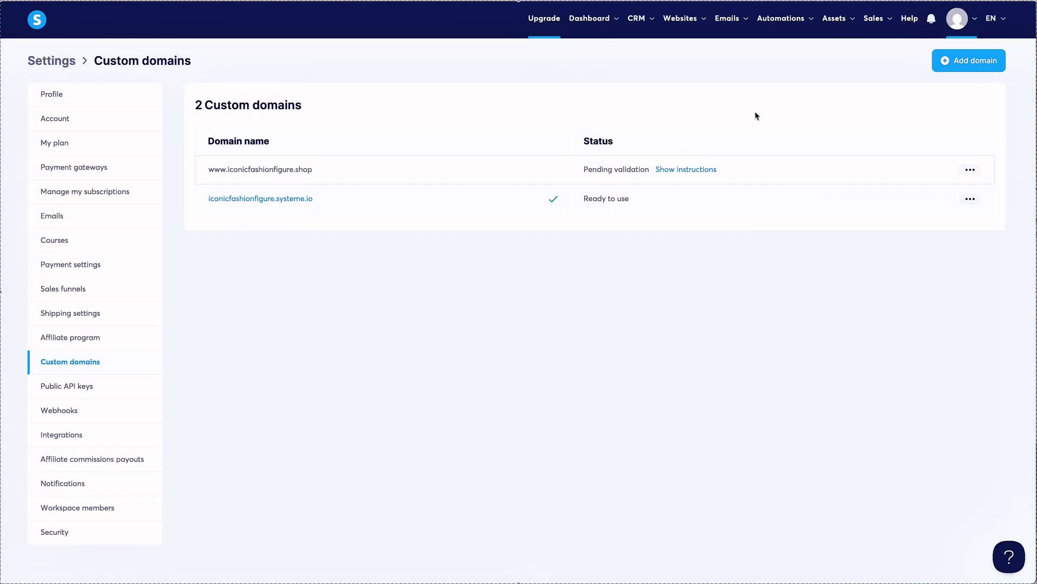
mouse_move(797, 26)
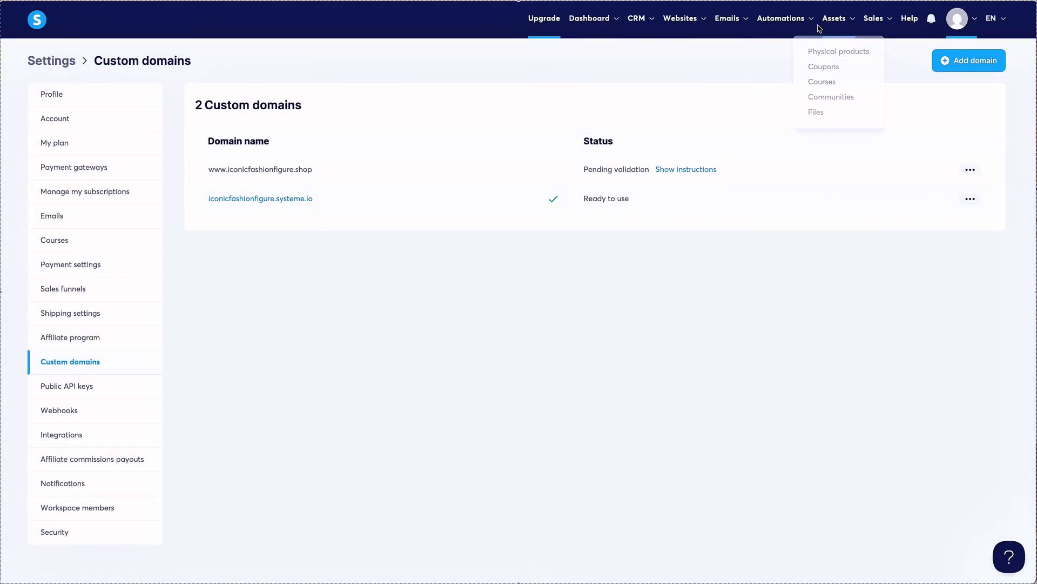
mouse_move(852, 26)
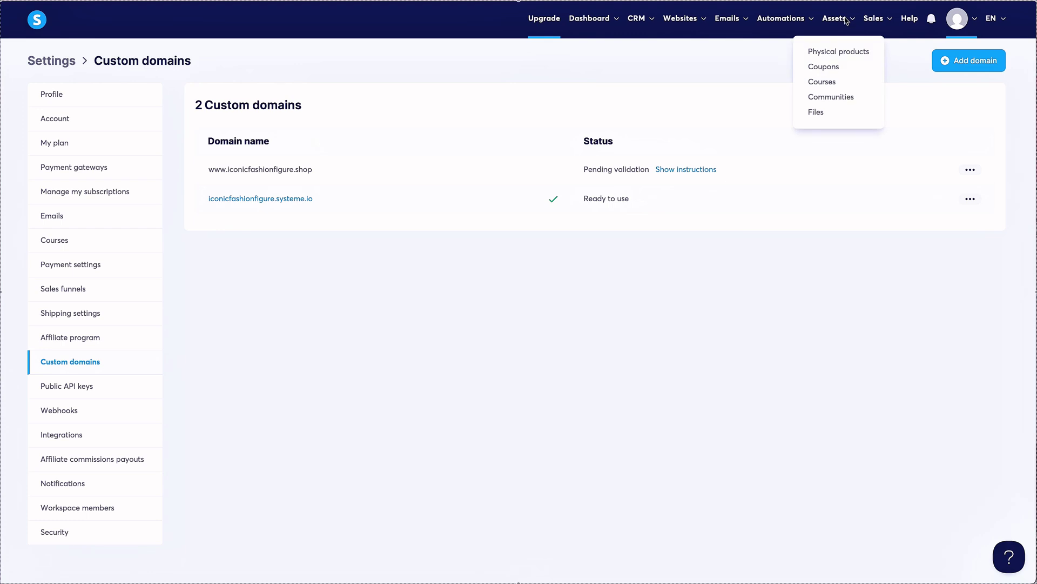
click(848, 54)
click(981, 125)
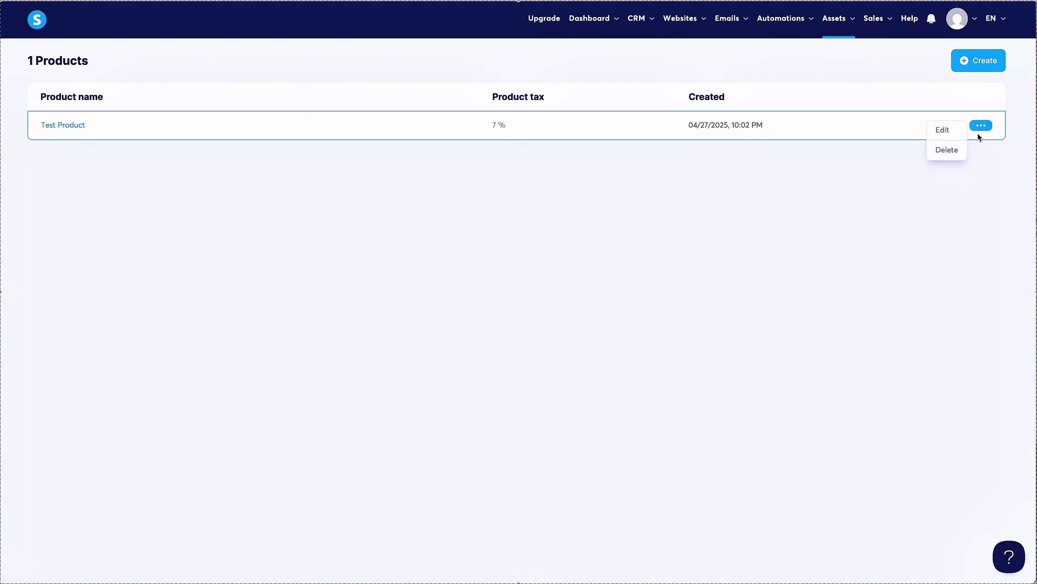
click(941, 153)
click(599, 330)
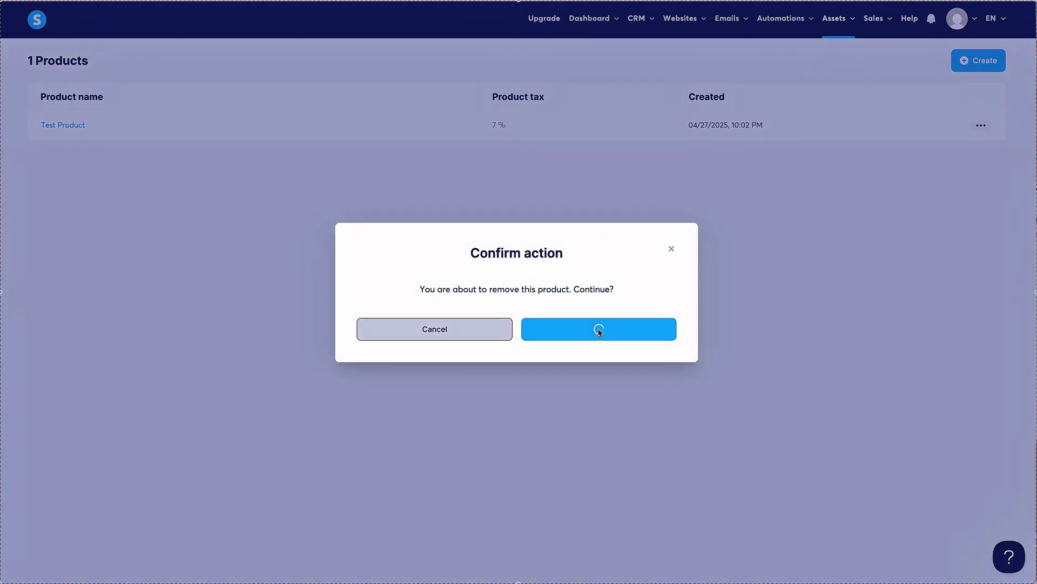
click(979, 61)
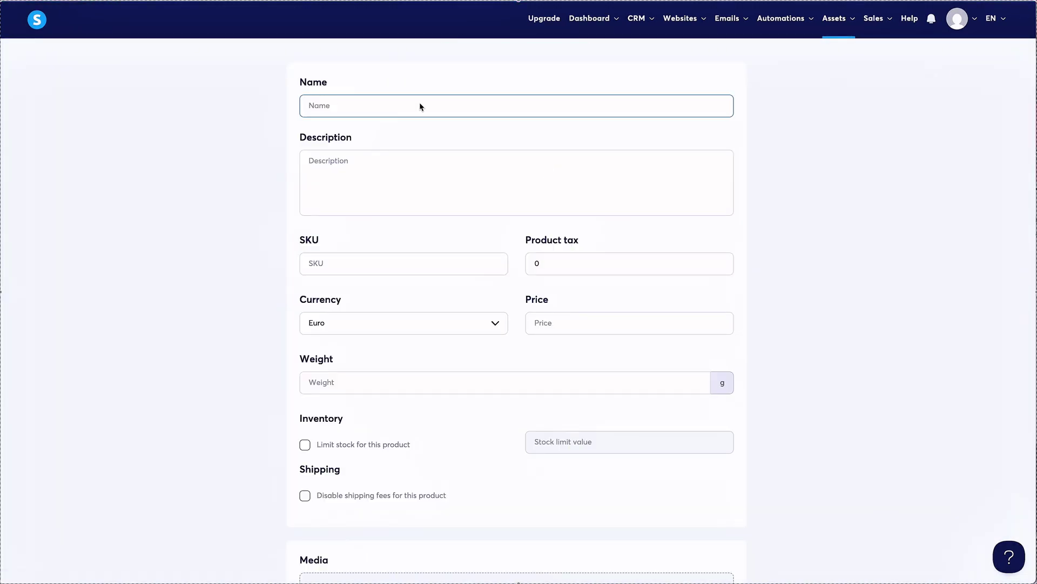
Enter the product name, the description 'This maxi dress.', and the SKU THE-562.
text(The Maxi)
click(386, 192)
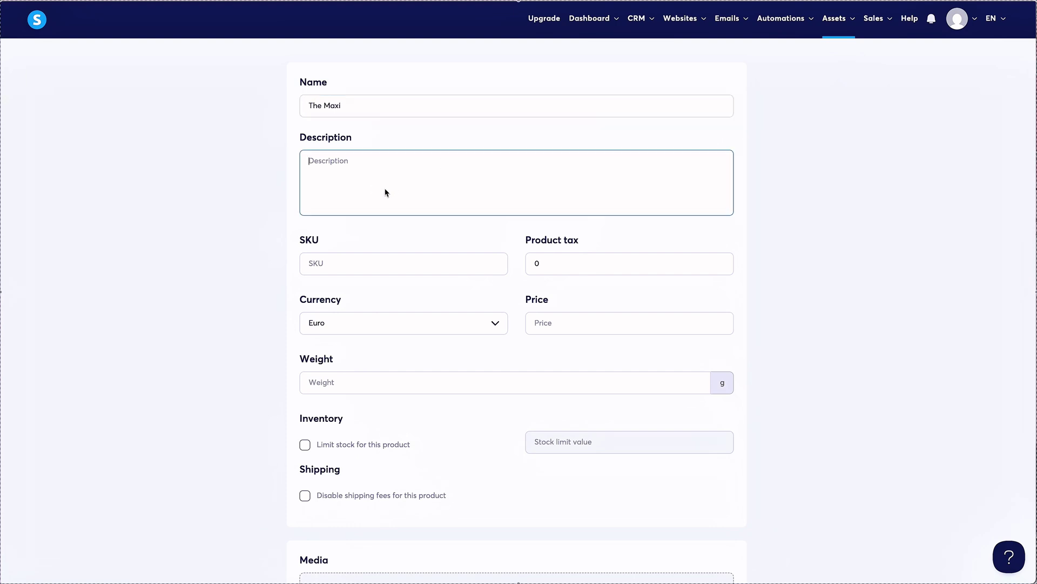
text(This maxi dress......)
click(369, 265)
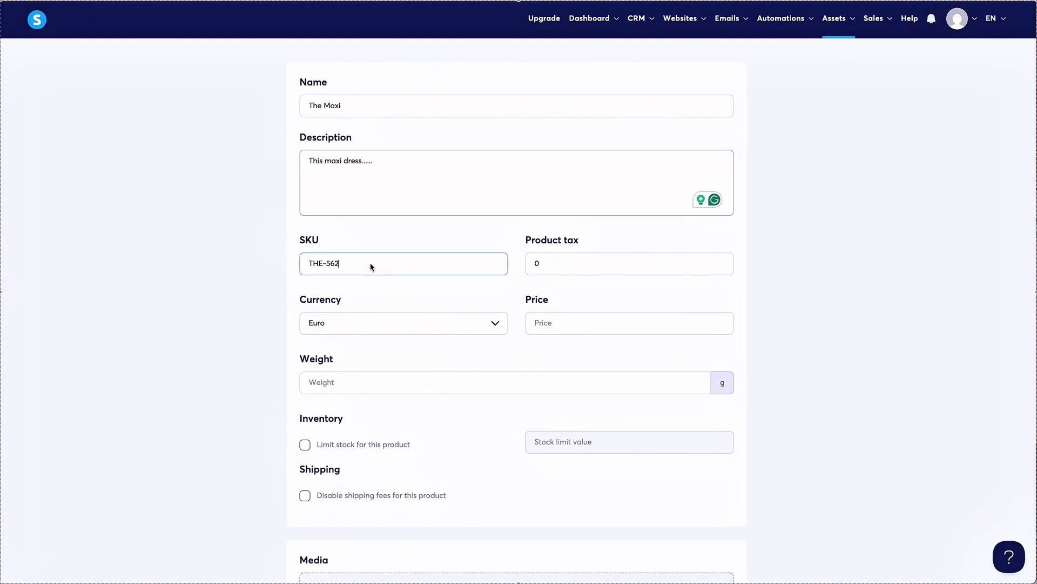
click(571, 267)
scroll(418, 336, down, 1)
Set the product currency to U.S. Dollar and the price to 50.
click(409, 290)
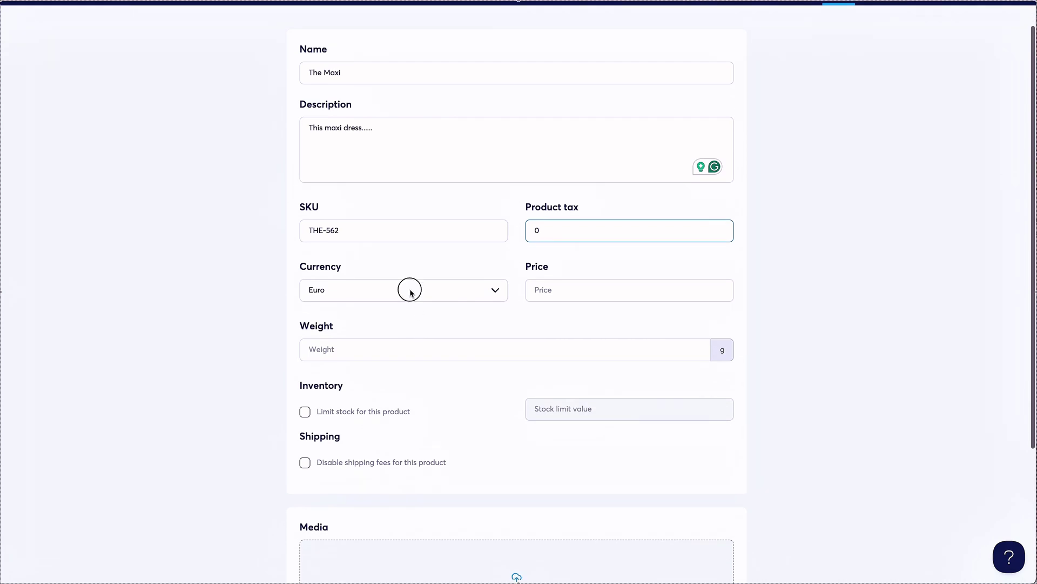
click(406, 298)
click(405, 298)
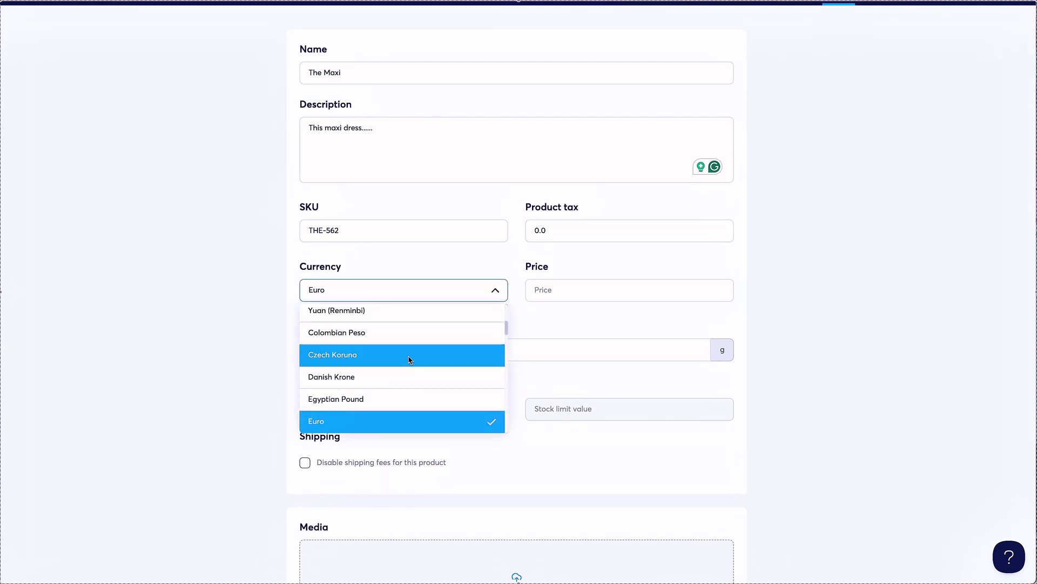
scroll(410, 359, down, 10)
scroll(409, 359, up, 1)
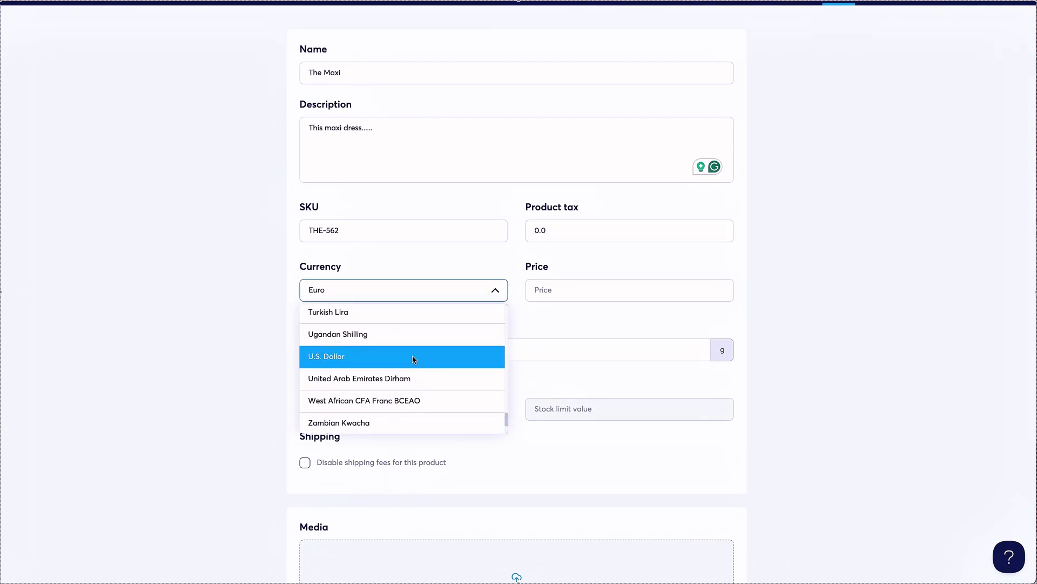
click(410, 357)
click(570, 292)
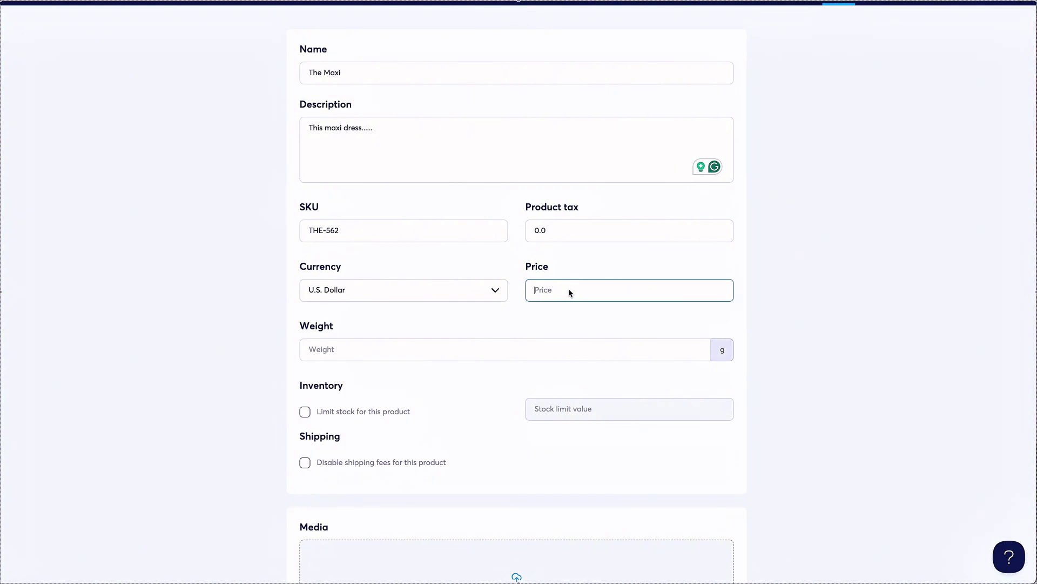
text(50)
Set weight 2 g, limit stock to 10, disable shipping fees, and upload the dress photo.
click(485, 358)
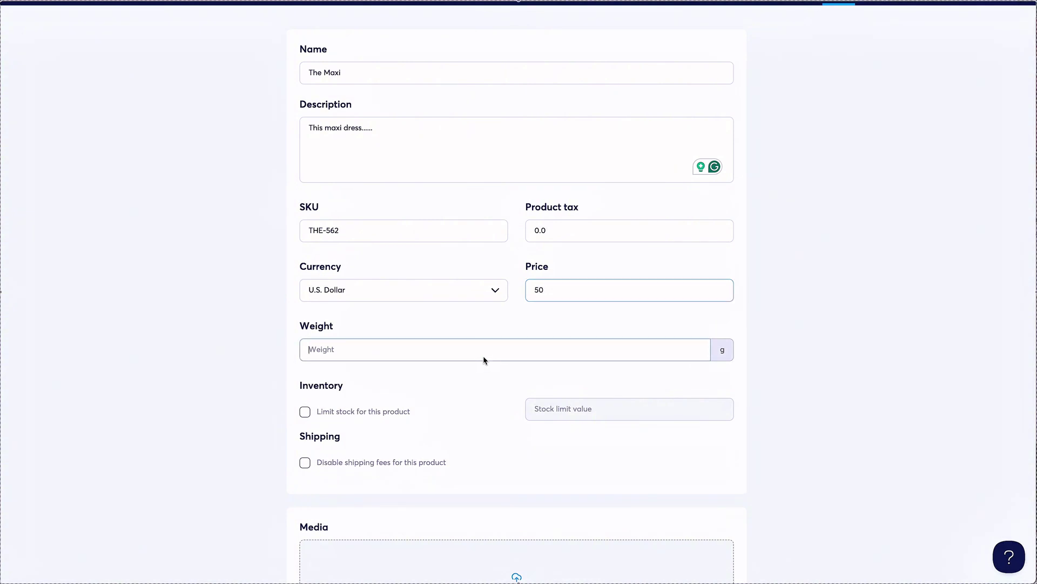
text(2)
scroll(476, 378, down, 3)
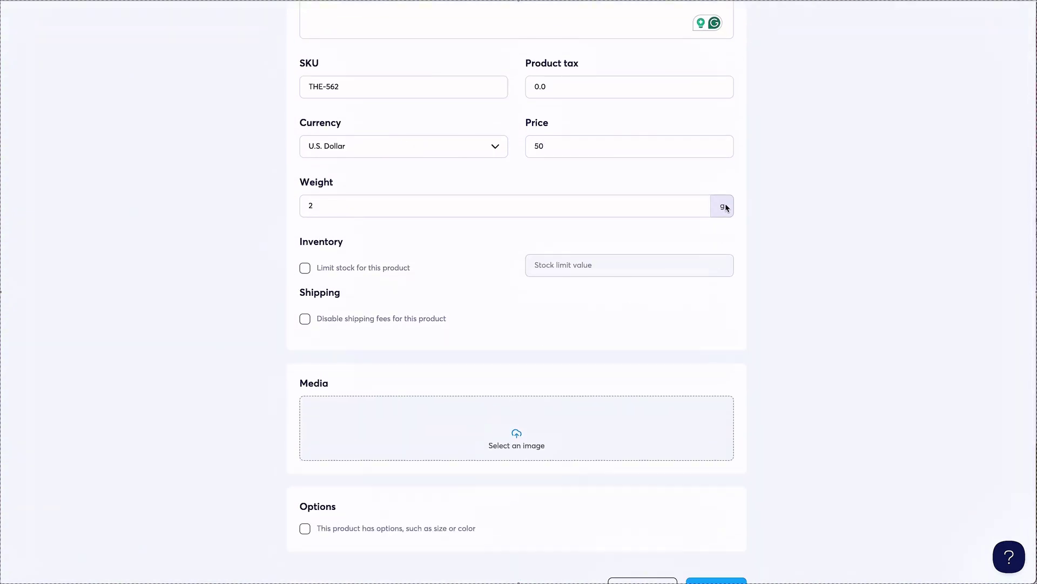
click(723, 206)
click(449, 278)
click(346, 273)
scroll(375, 320, down, 1)
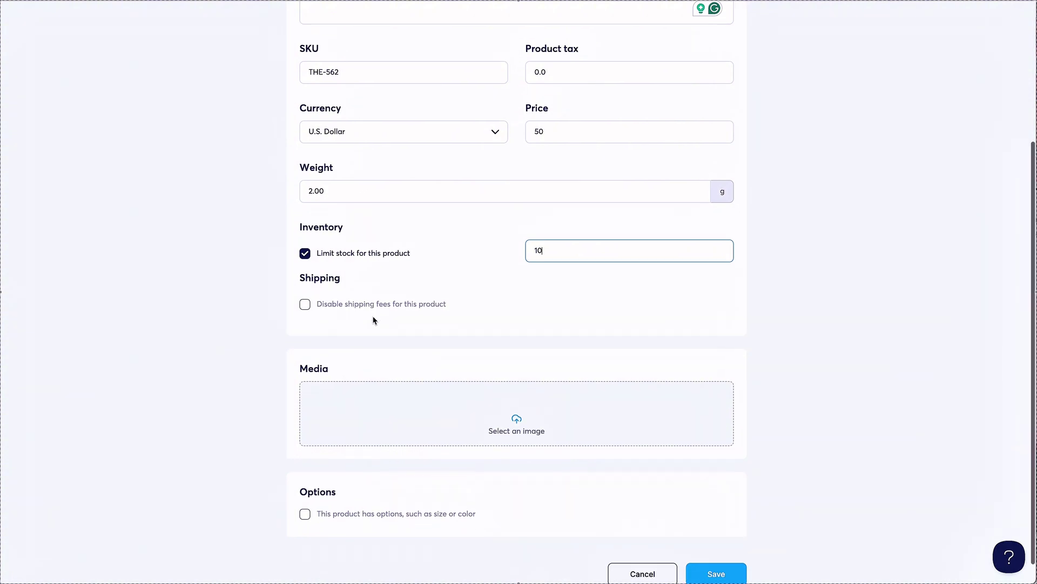
scroll(419, 327, down, 1)
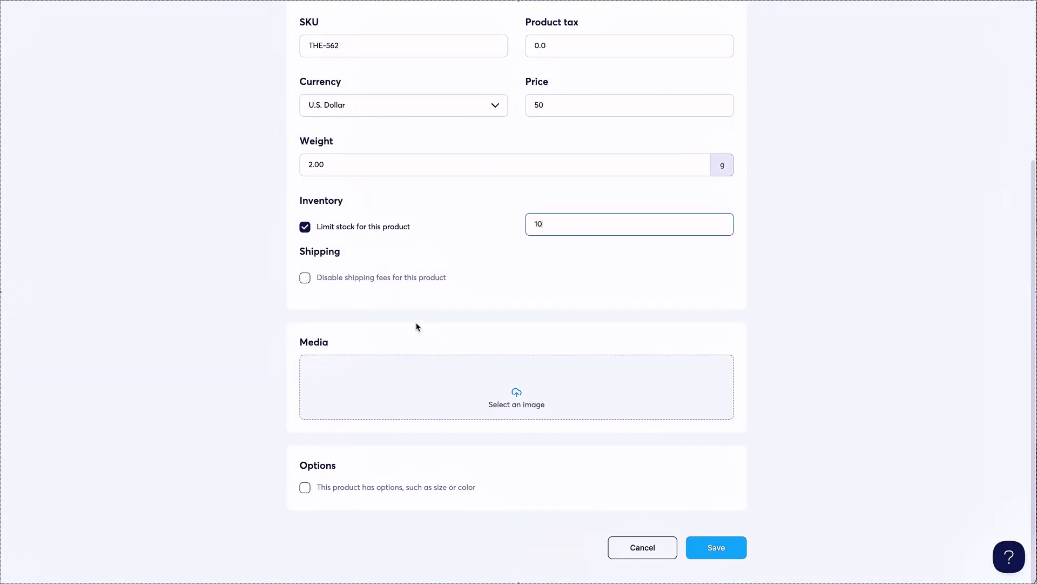
click(329, 280)
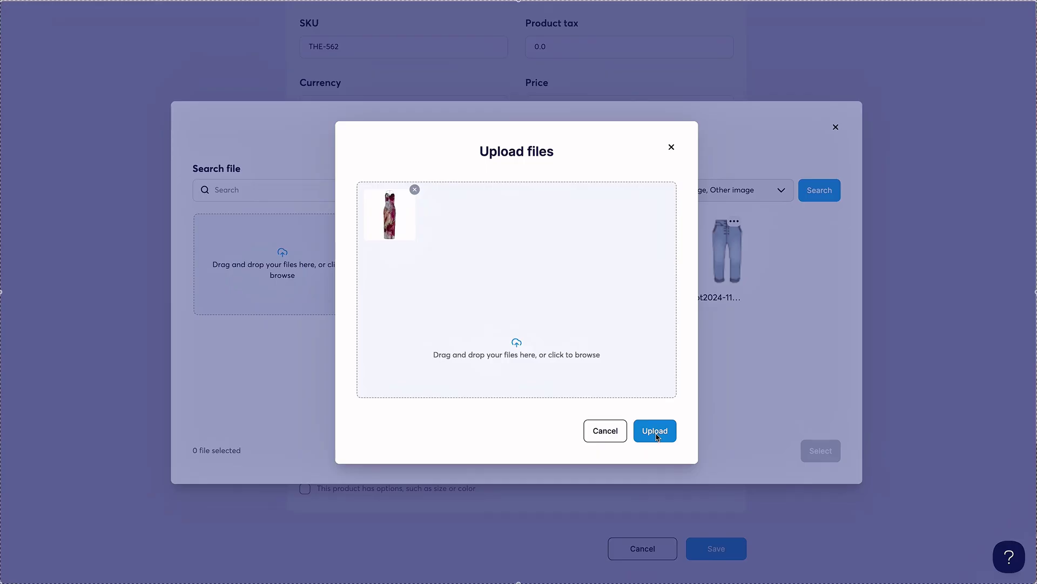
click(656, 434)
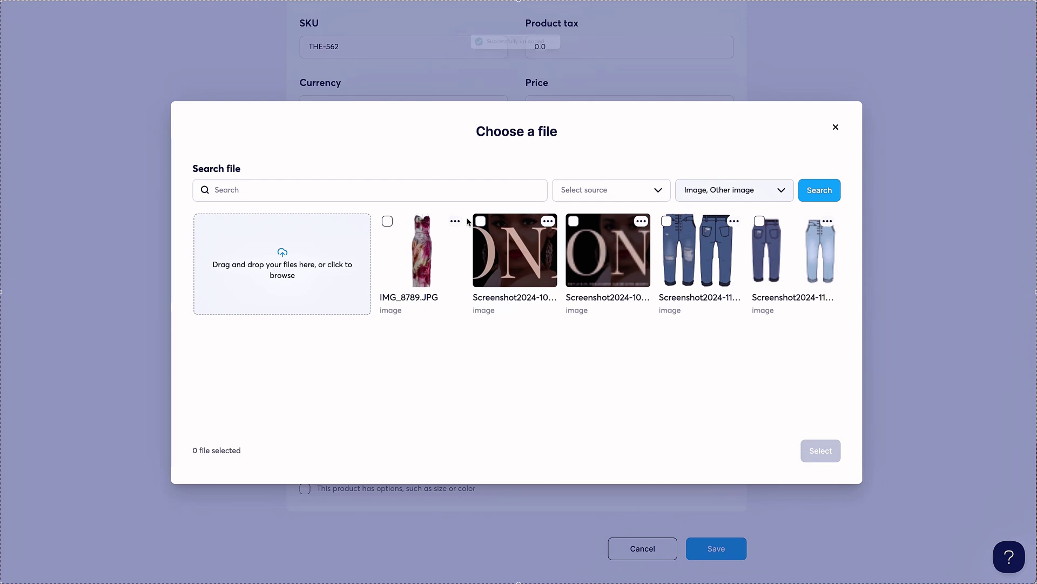
Attach the floral dress image to the product and turn on product options.
click(387, 221)
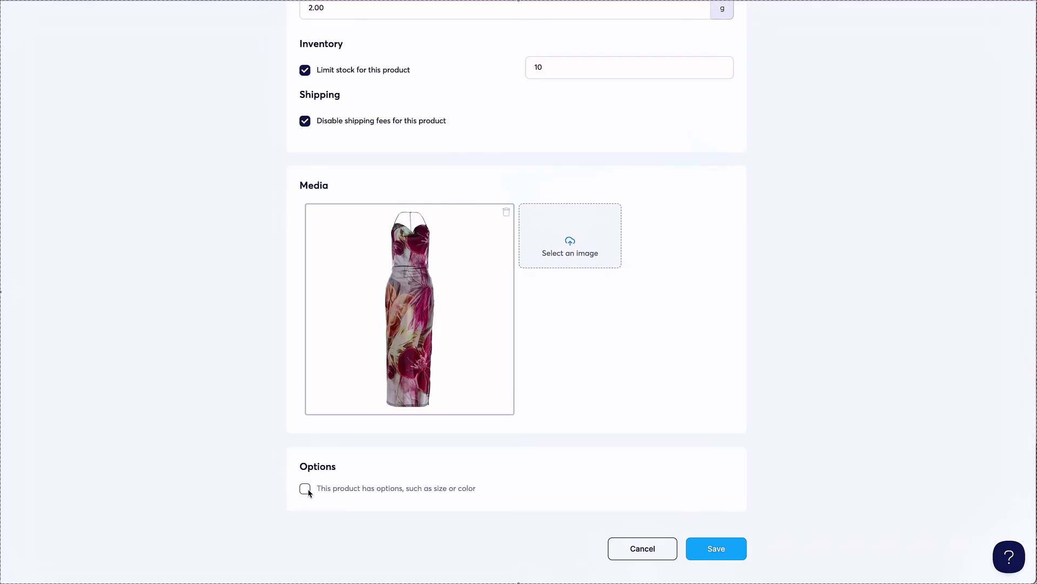
click(306, 490)
scroll(314, 489, down, 2)
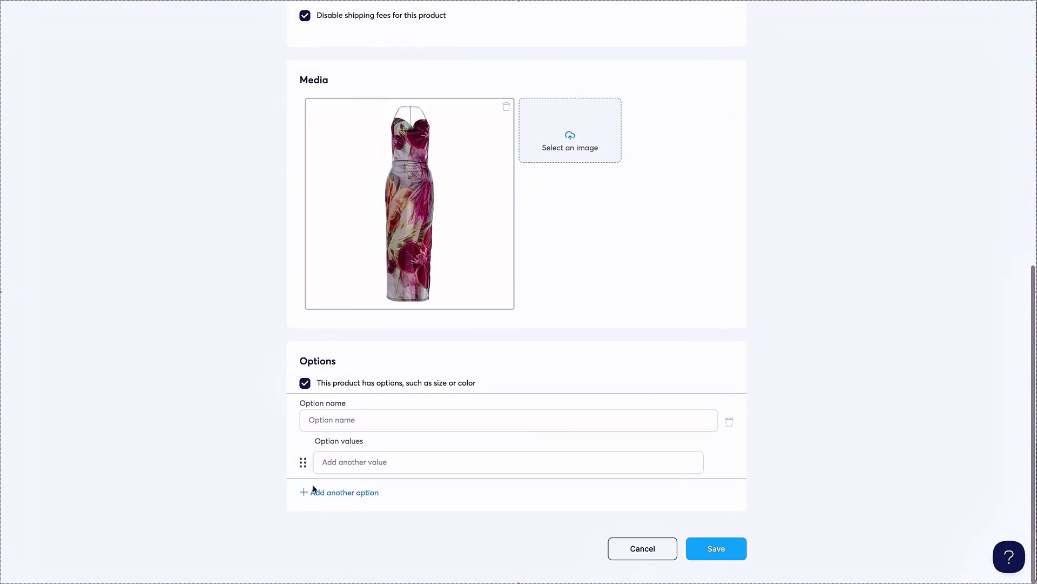
Name the first option Size and give it the values Small, Medium and Large.
click(342, 419)
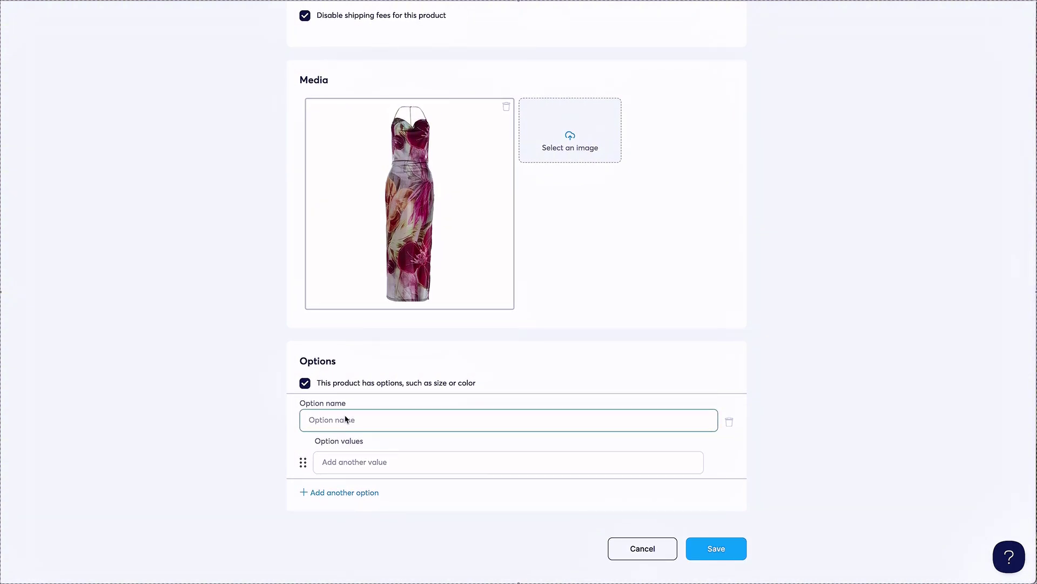
text(Size)
click(396, 463)
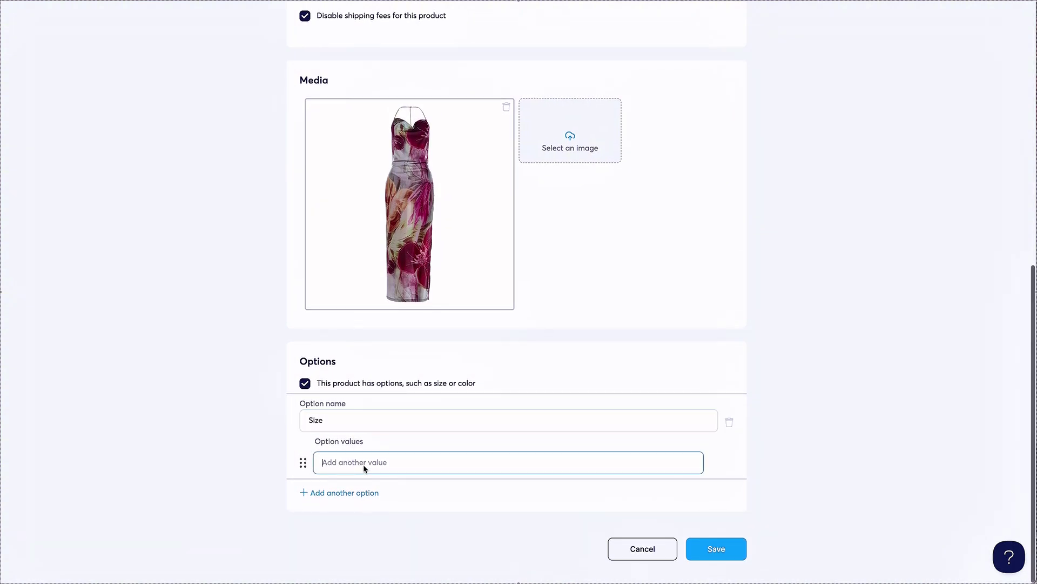
text(Small)
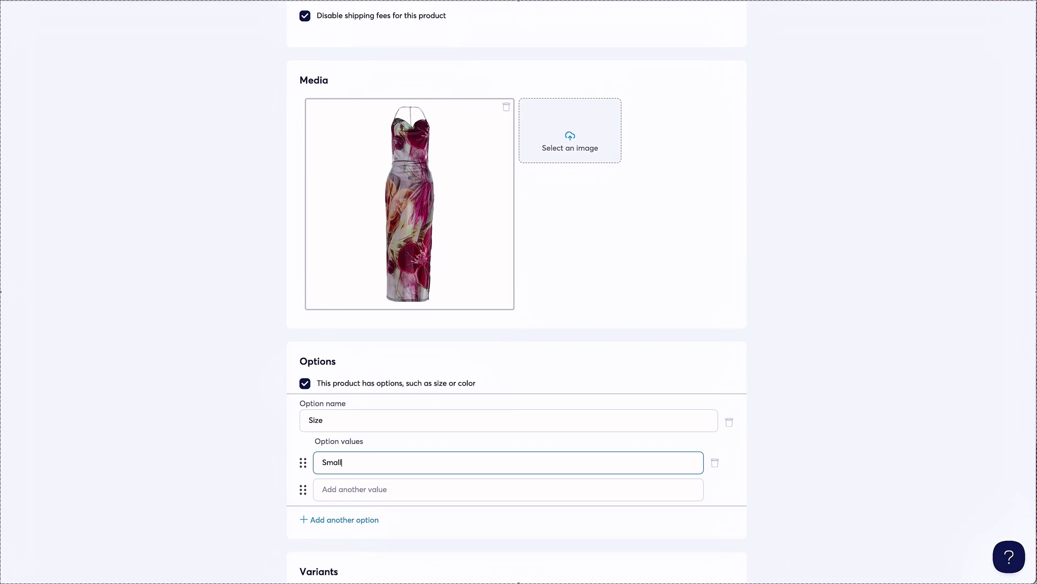
click(358, 497)
text(Medm)
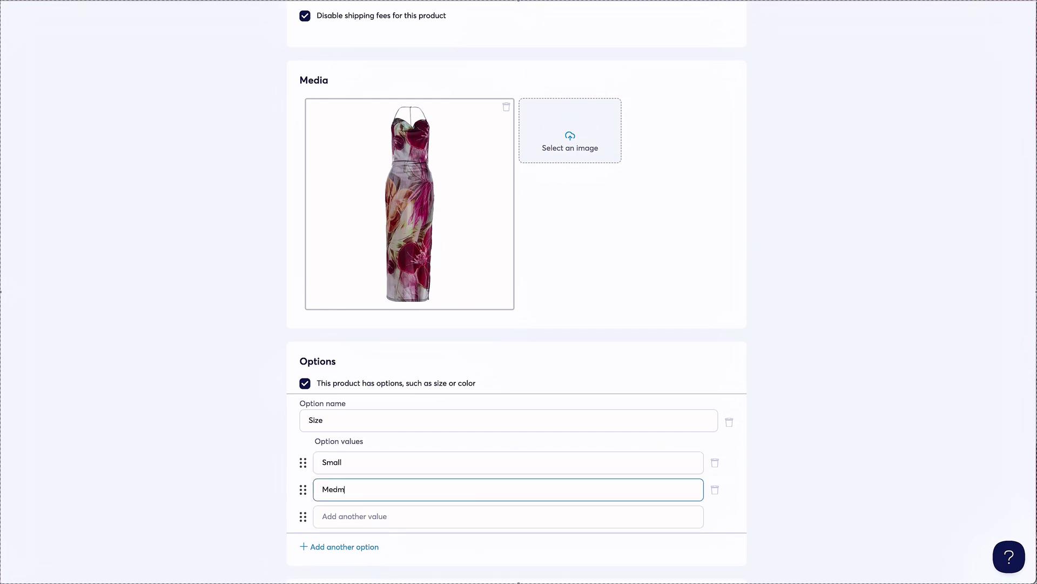
click(345, 523)
text(Large)
scroll(345, 523, down, 1)
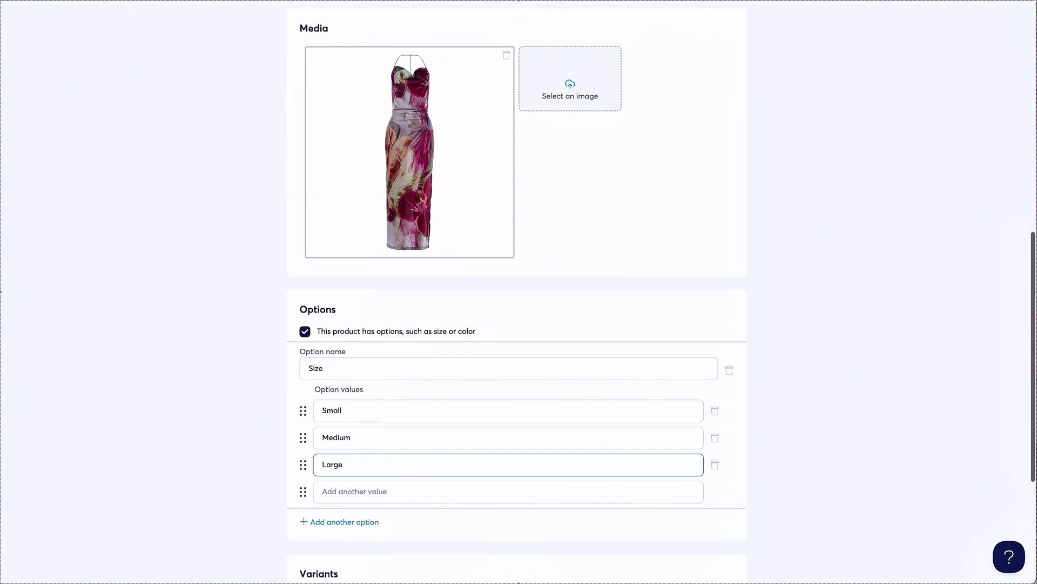
scroll(389, 497, down, 1)
Add a second option named Color with the values Red, Green and Purple.
click(345, 463)
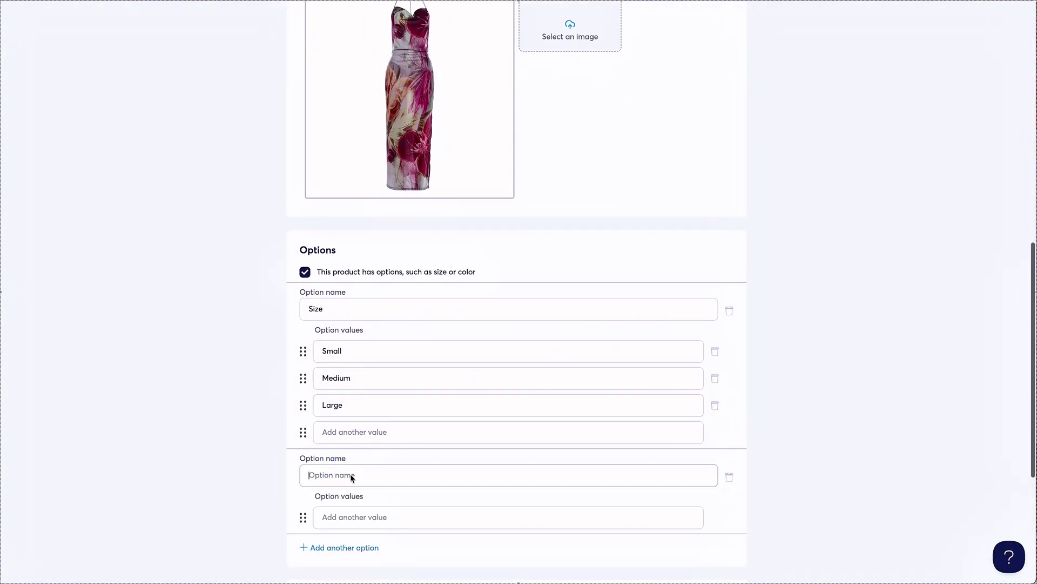
text(Red)
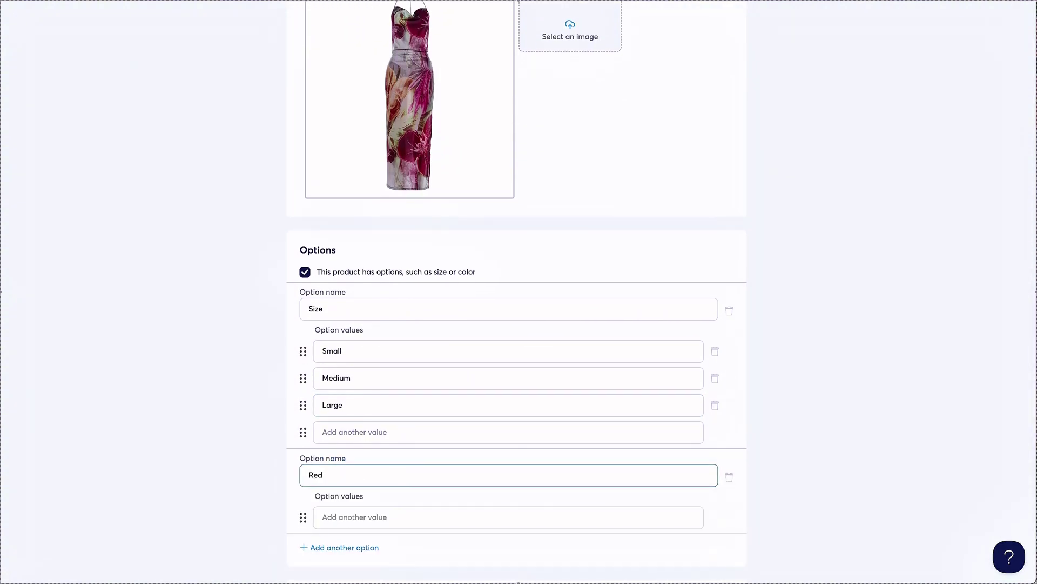
key(BackSpace)
key(BackSpace)
text(Co)
click(358, 518)
text(Red)
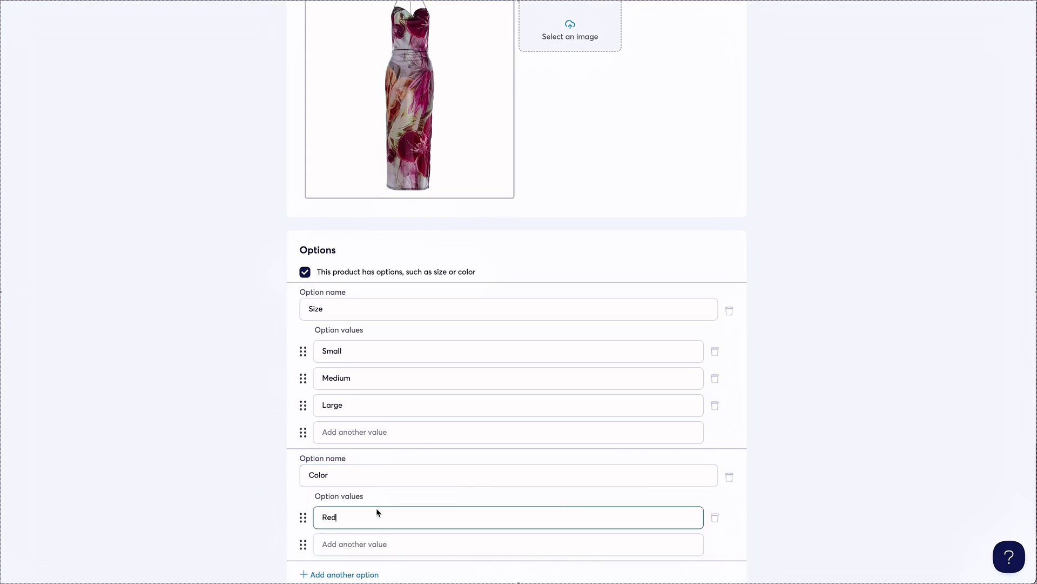
scroll(409, 498, down, 1)
click(393, 501)
text(Green)
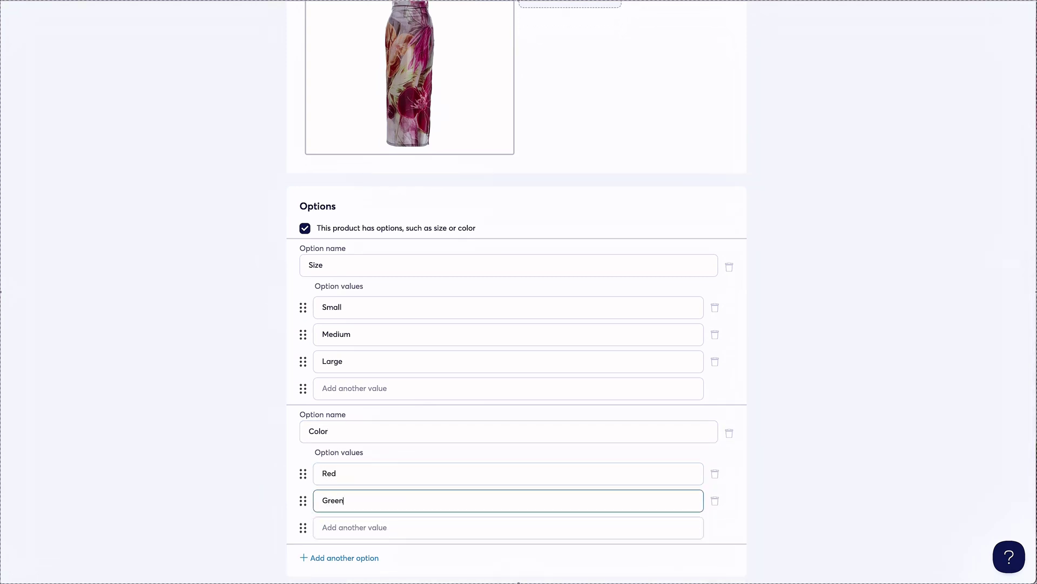
scroll(378, 484, down, 2)
click(368, 461)
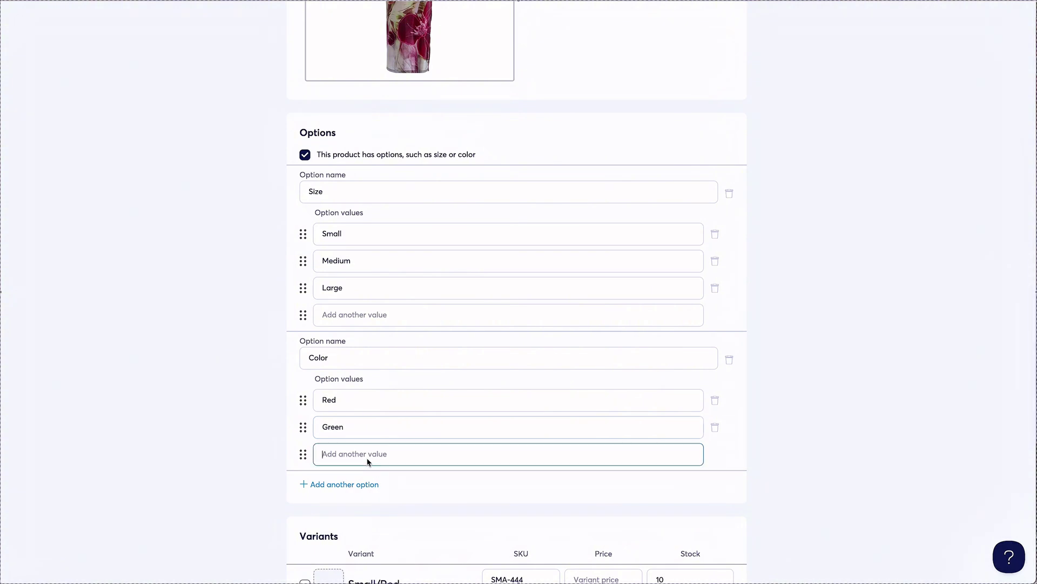
text(Purple)
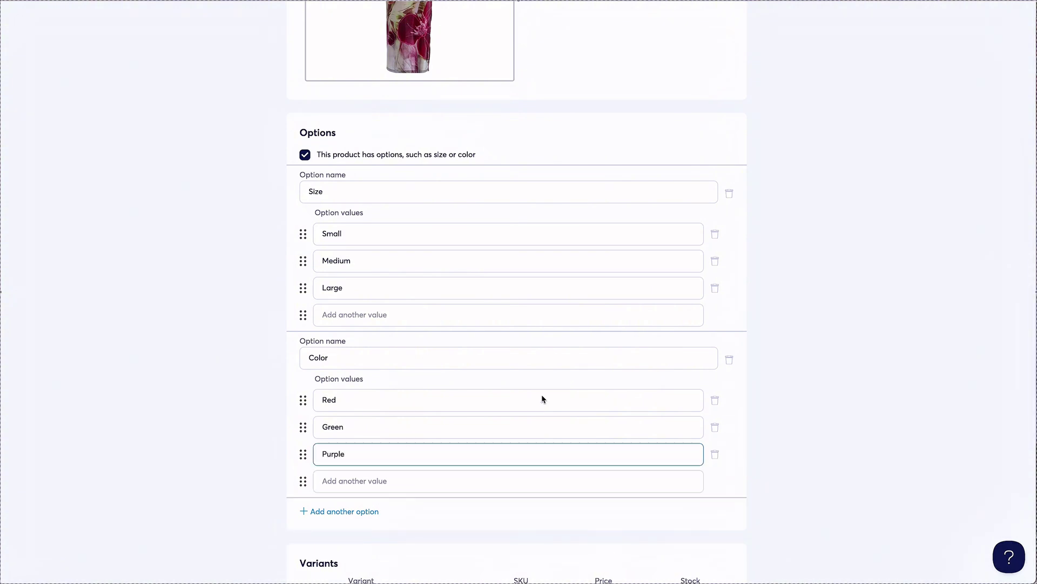
Review the nine size/colour variants and select the Small/Red variant price.
scroll(543, 399, down, 5)
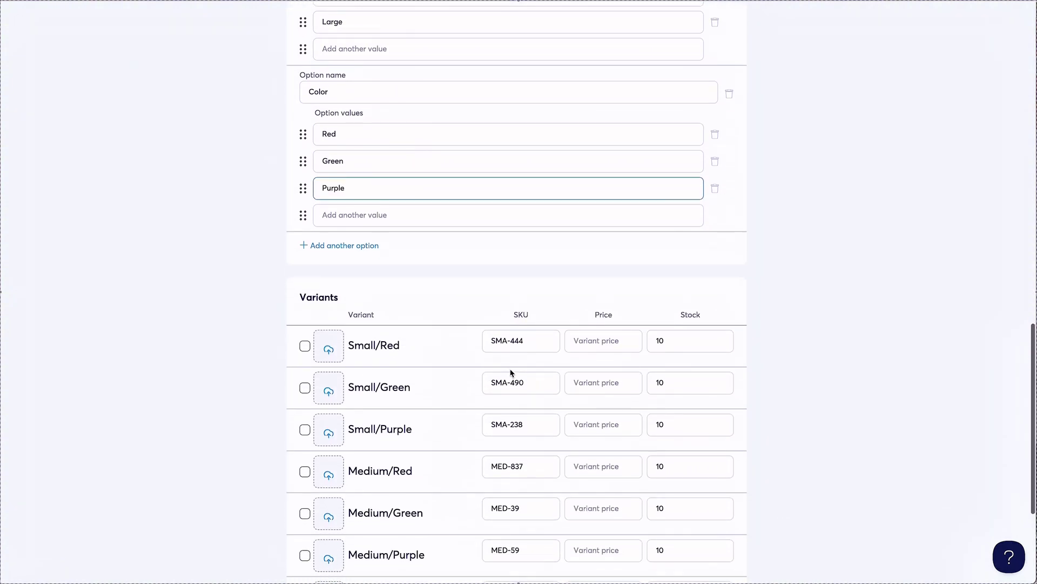
scroll(512, 372, down, 2)
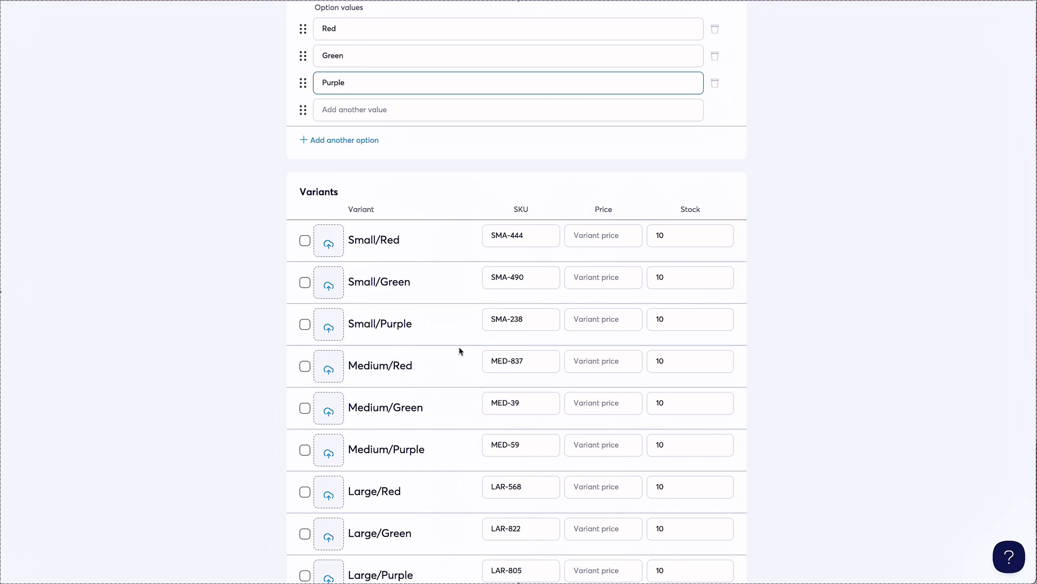
scroll(460, 350, down, 2)
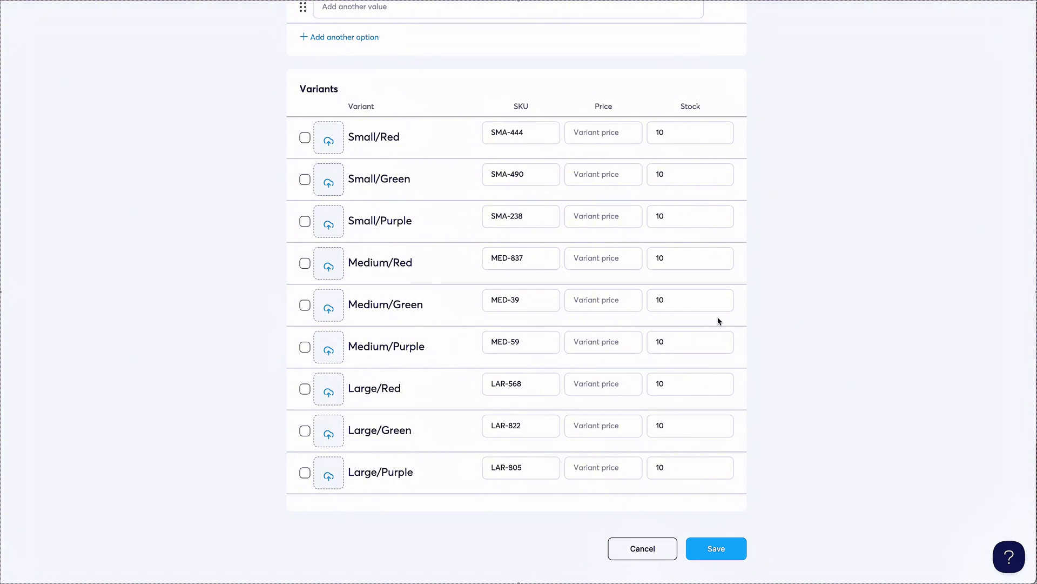
scroll(602, 162, up, 15)
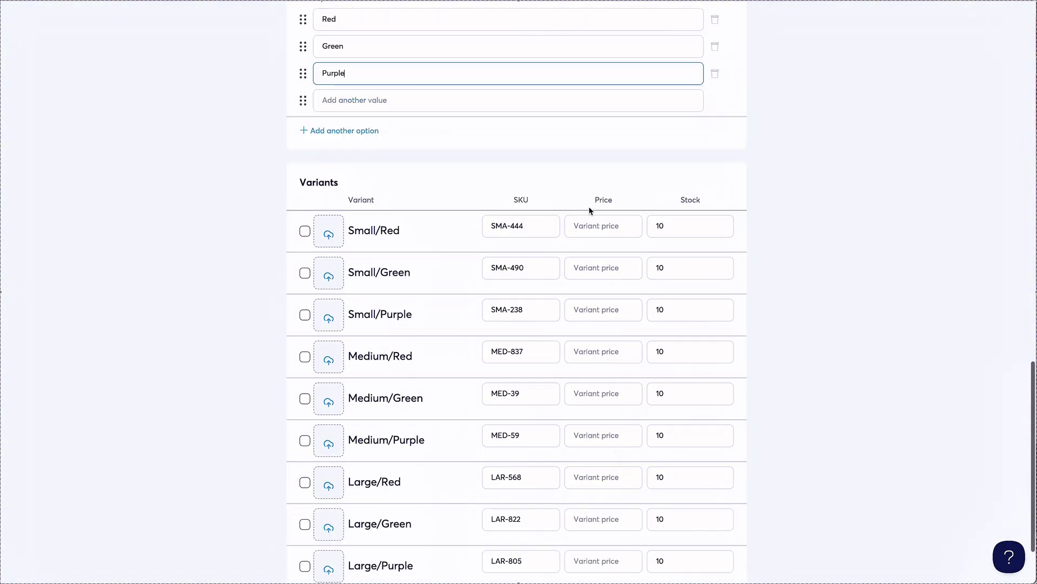
scroll(590, 210, down, 15)
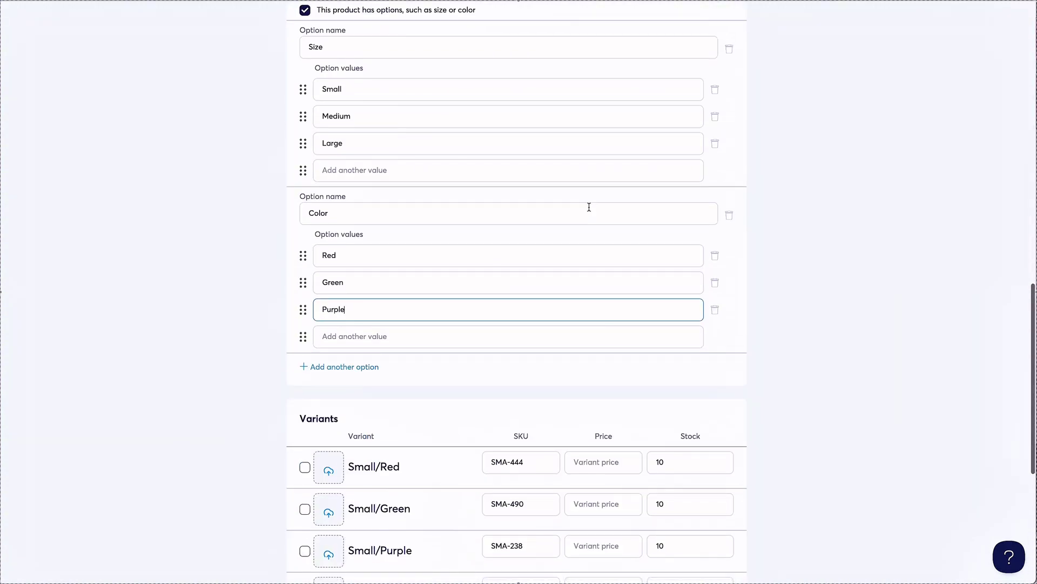
click(597, 182)
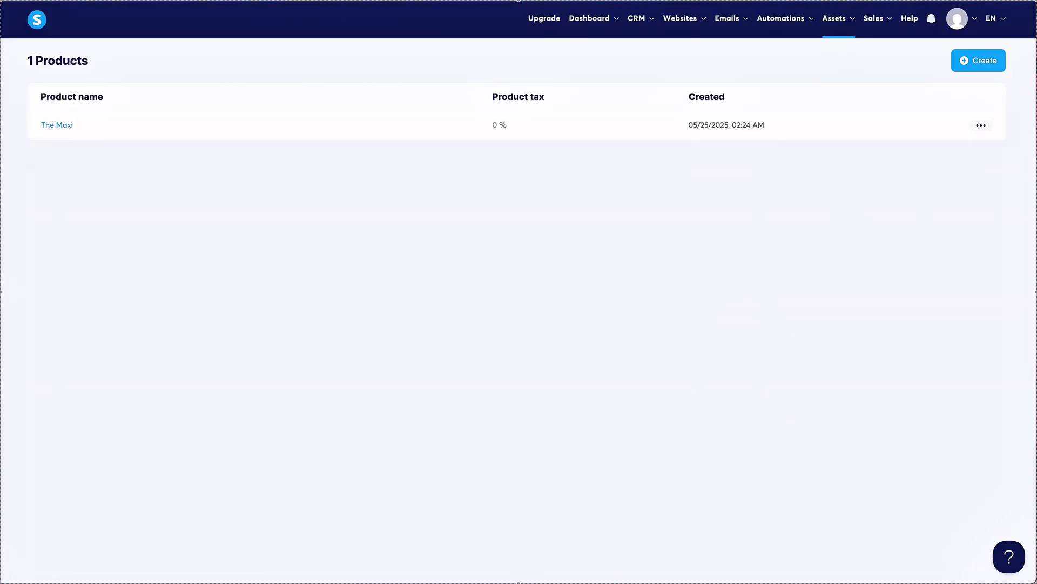
Create a new Denim product in U.S. Dollar with price 80, weight 2 g and stock 10.
click(994, 65)
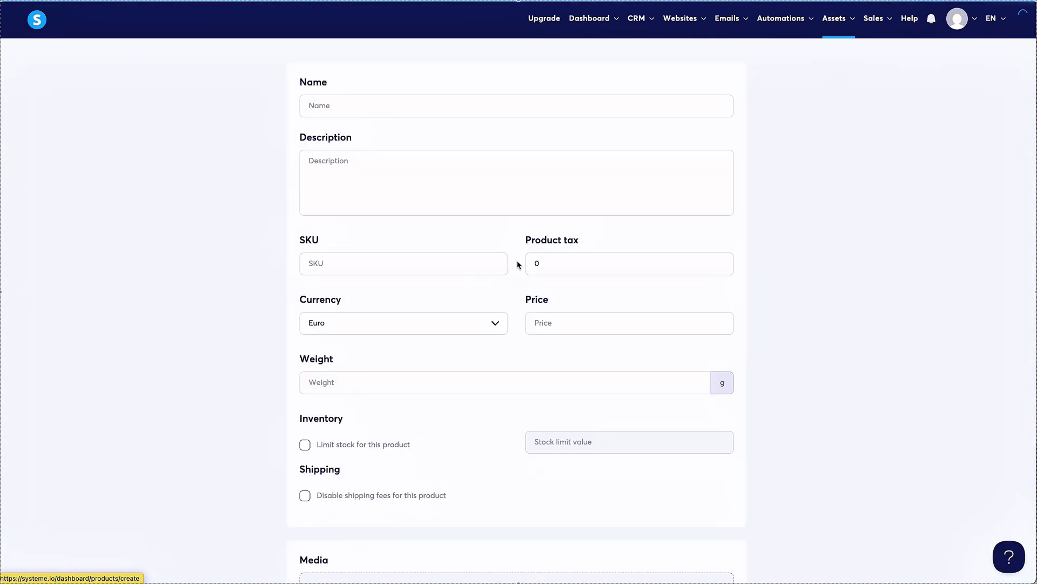
click(439, 106)
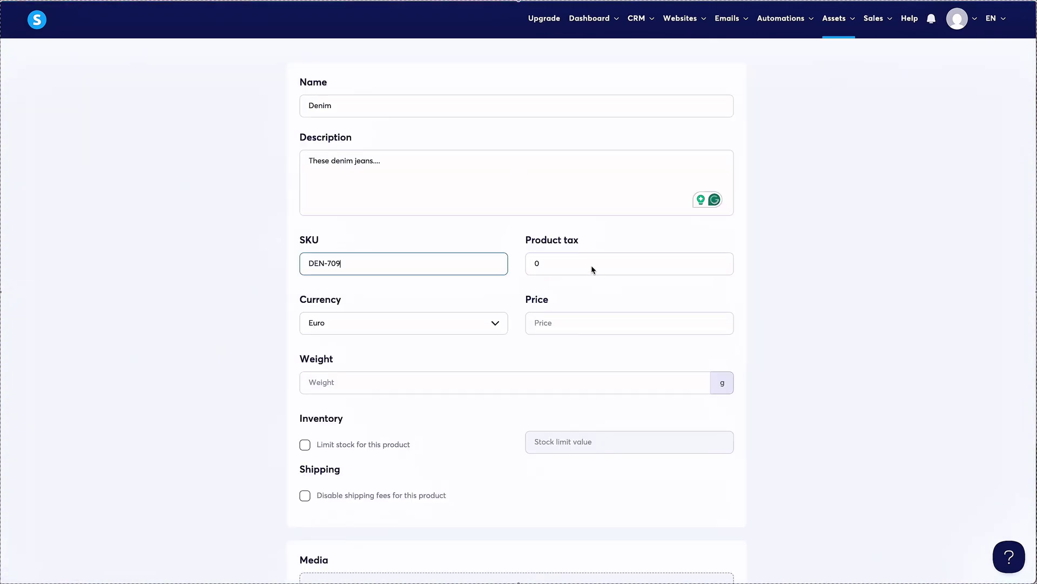
click(591, 266)
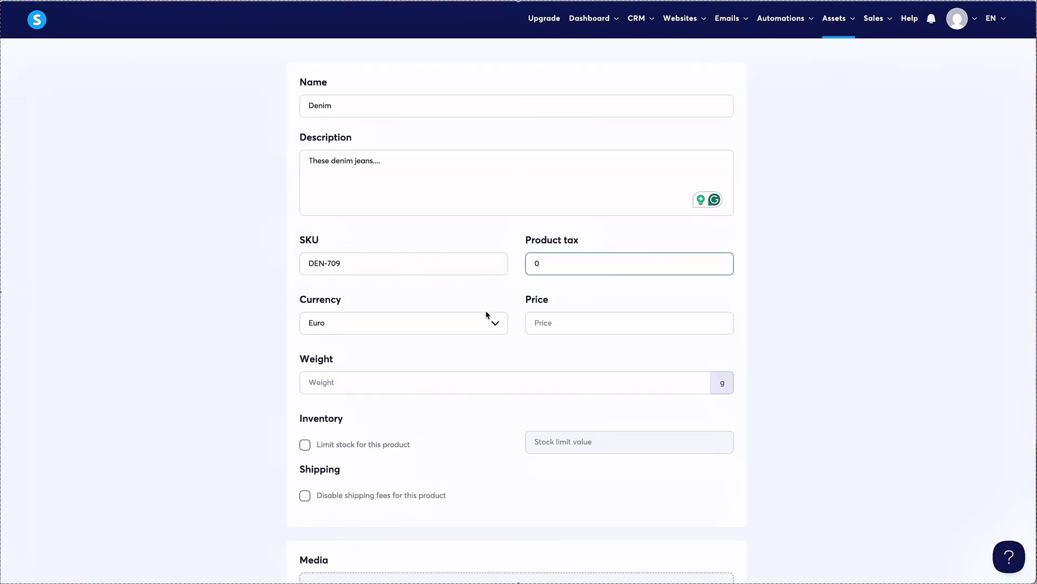
scroll(487, 315, down, 1)
click(480, 275)
scroll(458, 363, down, 12)
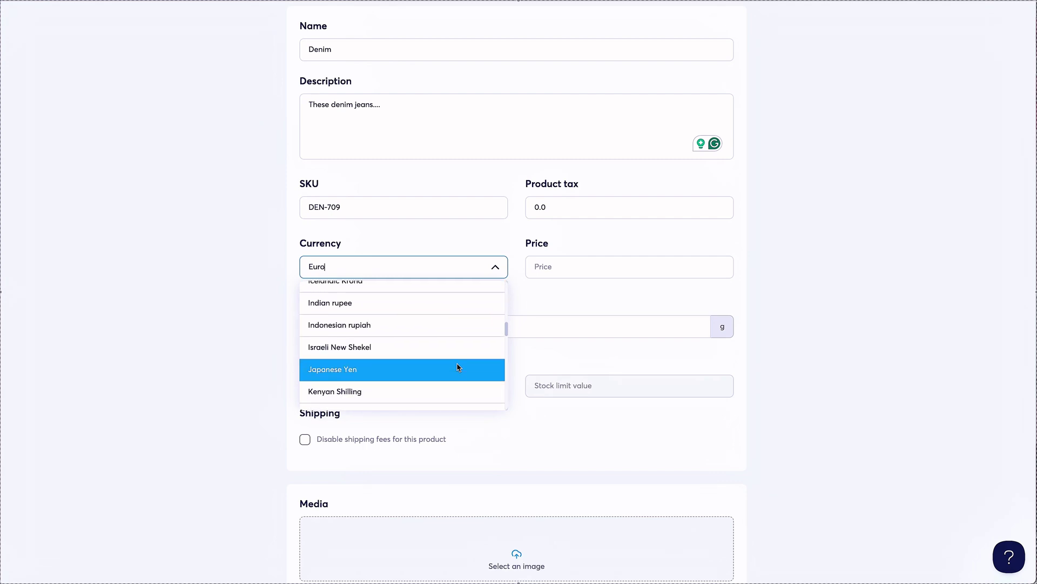
scroll(457, 367, down, 10)
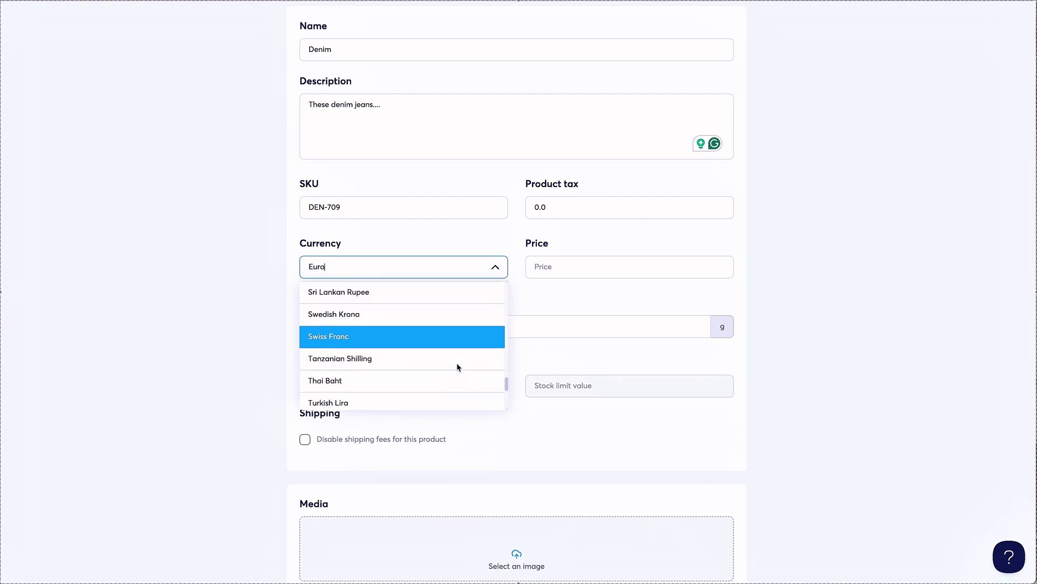
scroll(457, 367, up, 3)
click(458, 366)
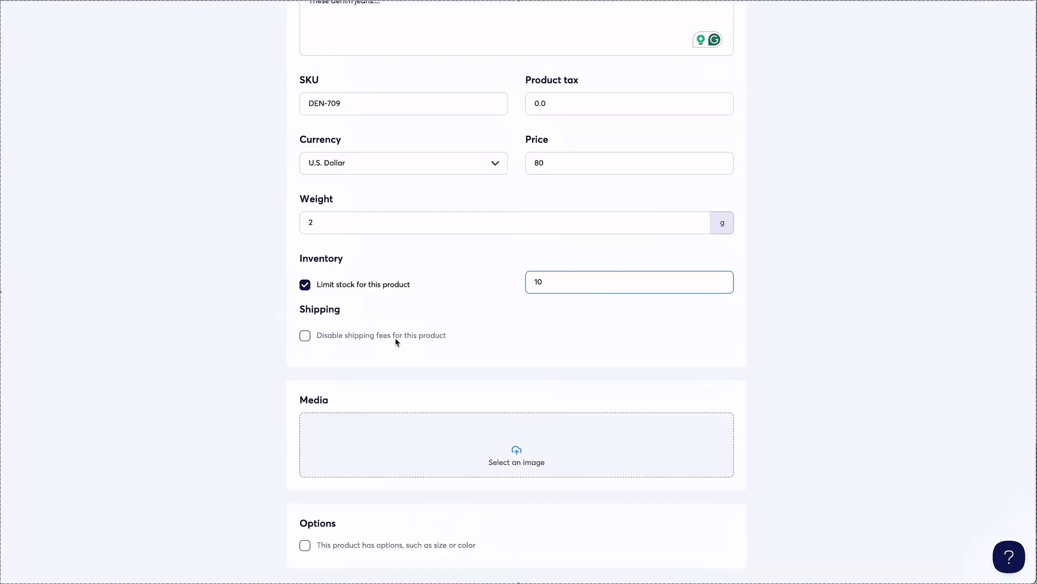
scroll(396, 341, down, 2)
Attach the ripped jeans image and enable product options.
click(542, 378)
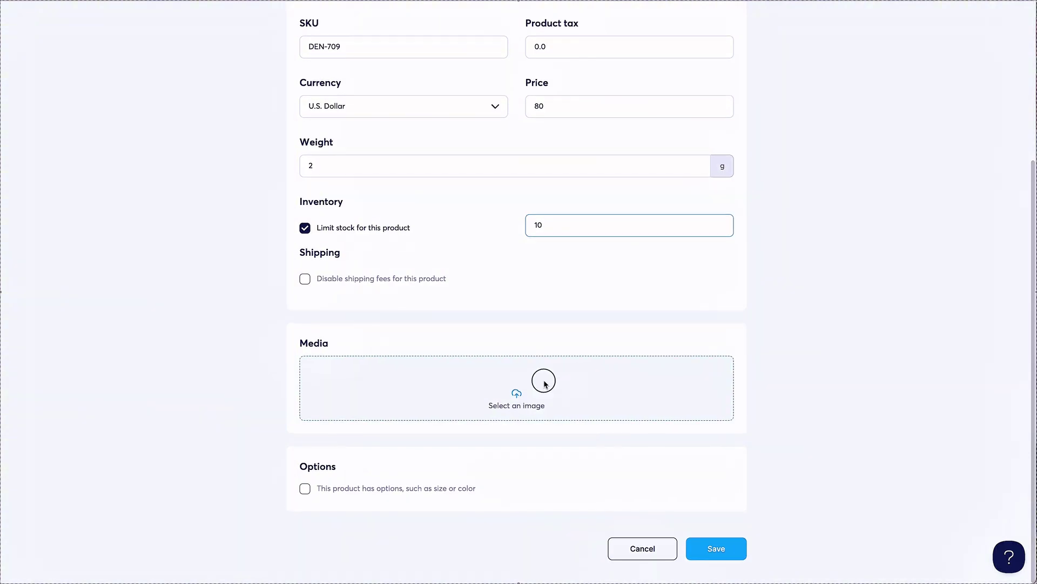
click(686, 230)
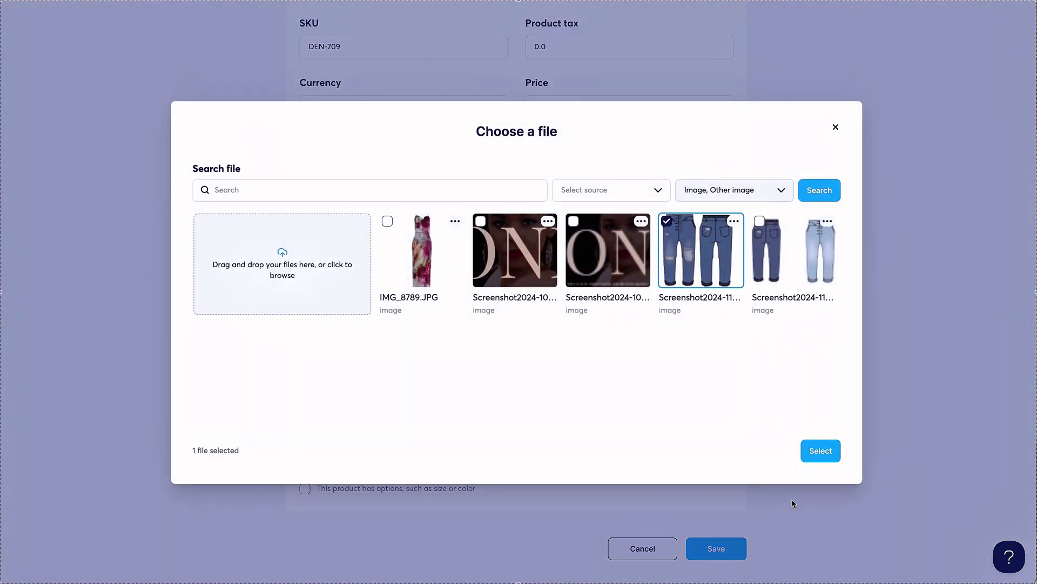
click(822, 454)
scroll(367, 388, down, 3)
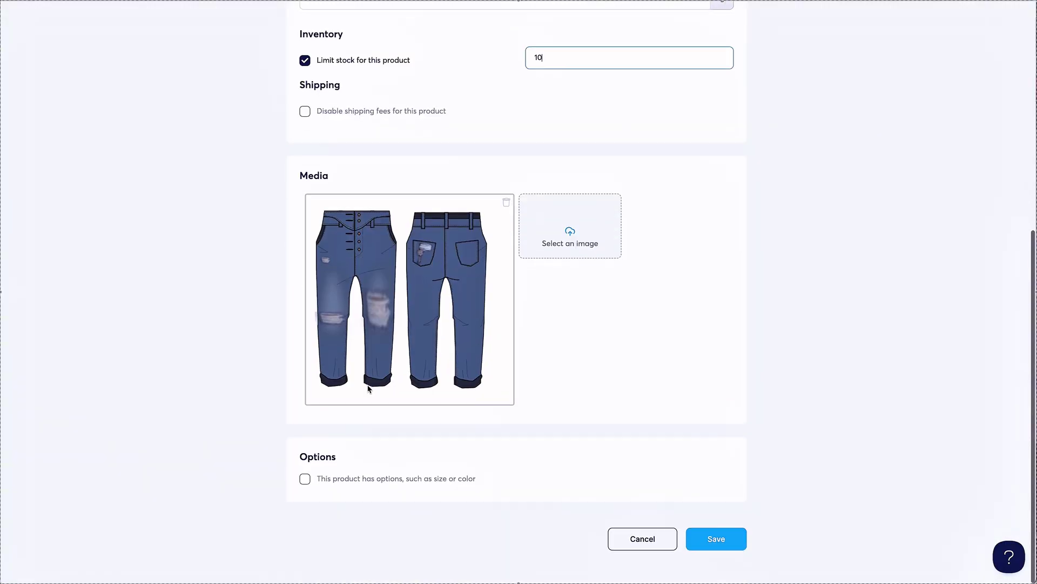
click(305, 488)
scroll(394, 461, down, 2)
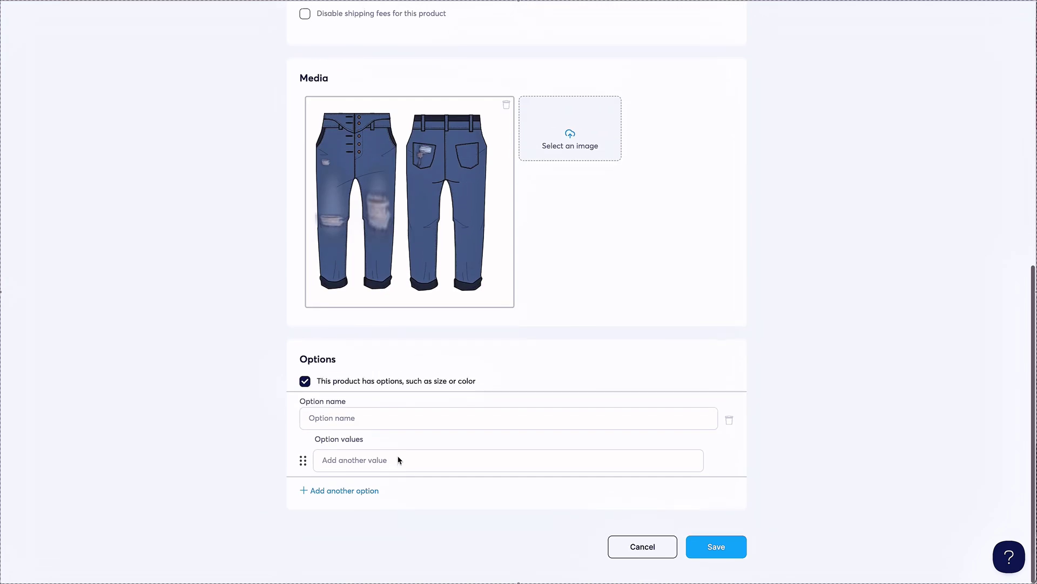
Choose a second jeans image and frame its crop on the right pair of jeans.
click(556, 126)
click(809, 252)
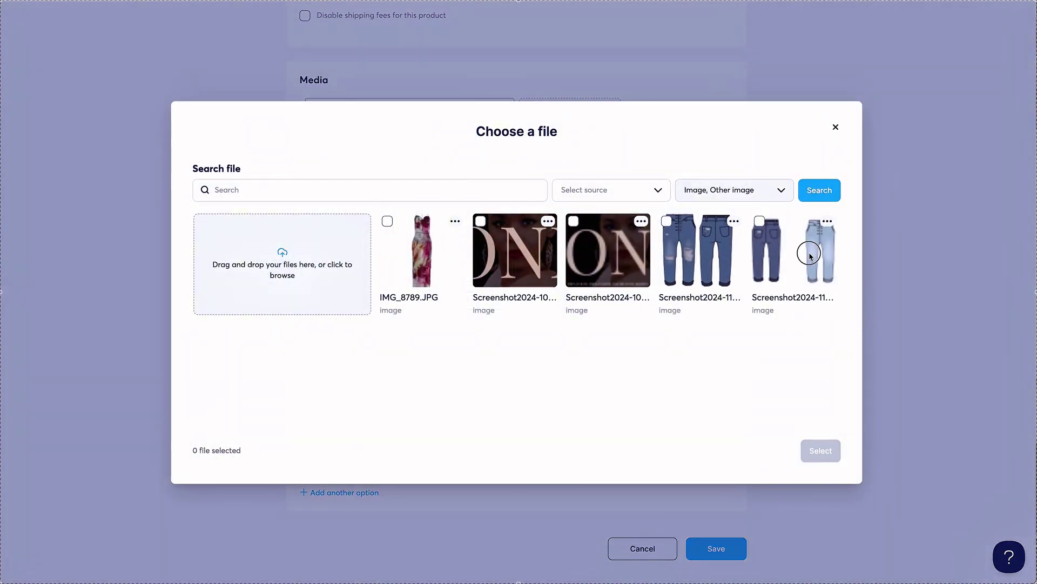
click(816, 448)
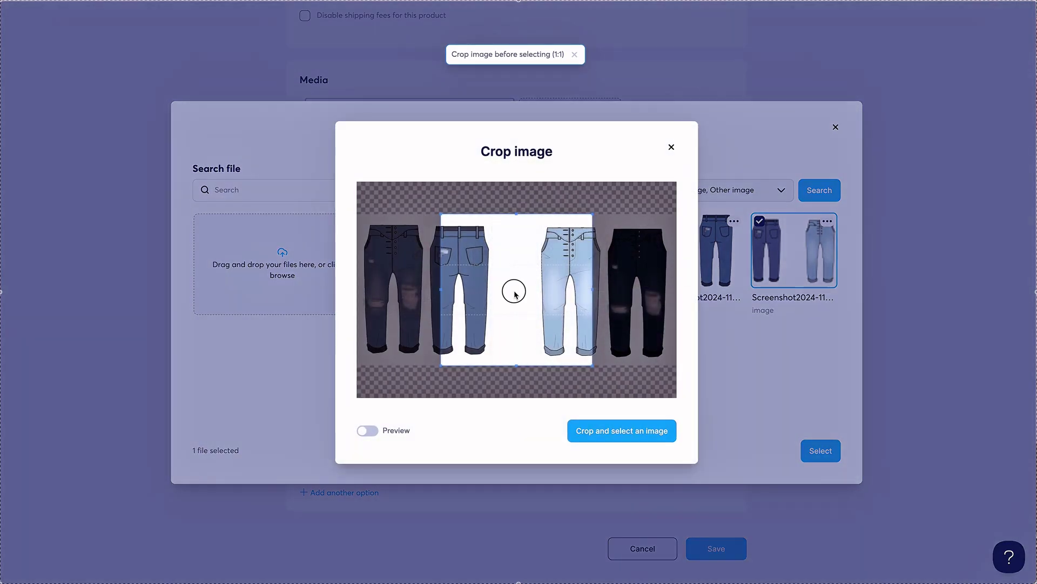
drag(514, 293, 596, 296)
Attach the cropped jeans image and add a Color option with Light Wash, Medium Wash and Dark Wash.
click(616, 433)
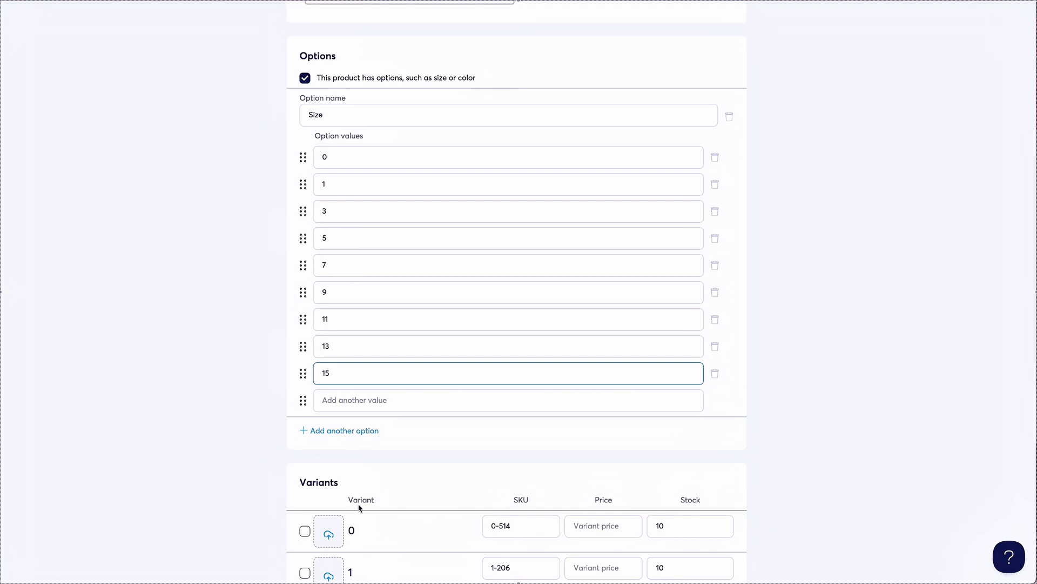
click(346, 431)
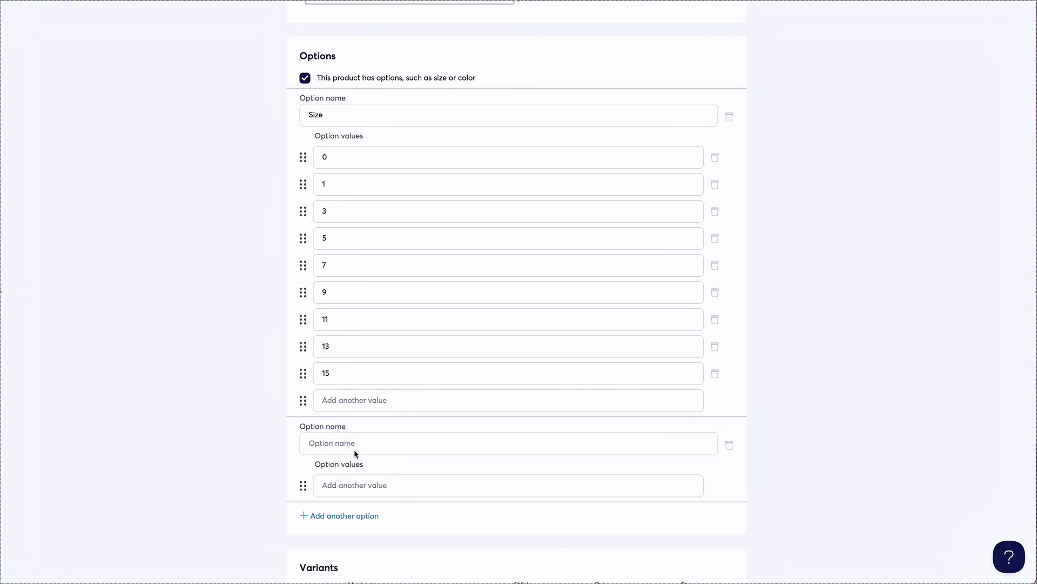
click(355, 449)
text(Color)
click(371, 493)
text(Light Wash)
key(Return)
scroll(372, 492, down, 3)
text(Medium Wash)
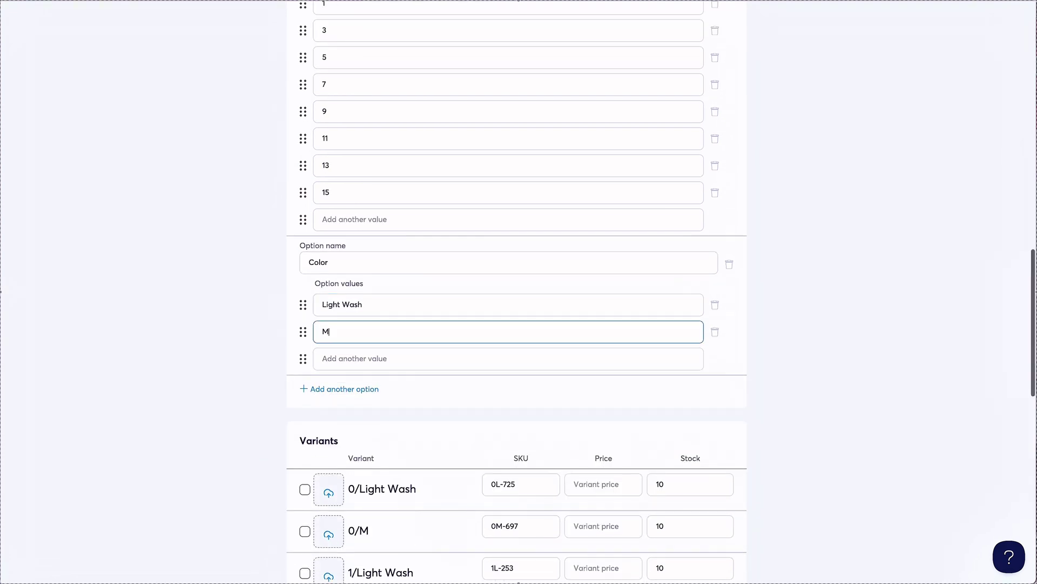
key(Return)
text(Dark Wash)
scroll(649, 469, down, 1)
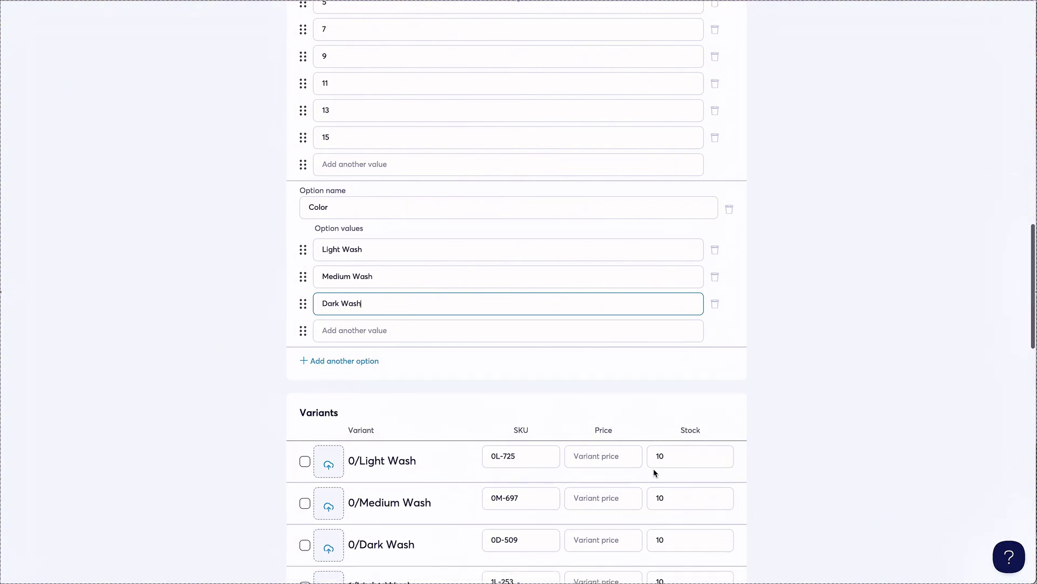
Set the variant prices for sizes 0 through 11 to 80, correcting stray 79 and 78 values.
click(608, 454)
scroll(609, 455, down, 1)
text(80)
scroll(609, 455, down, 2)
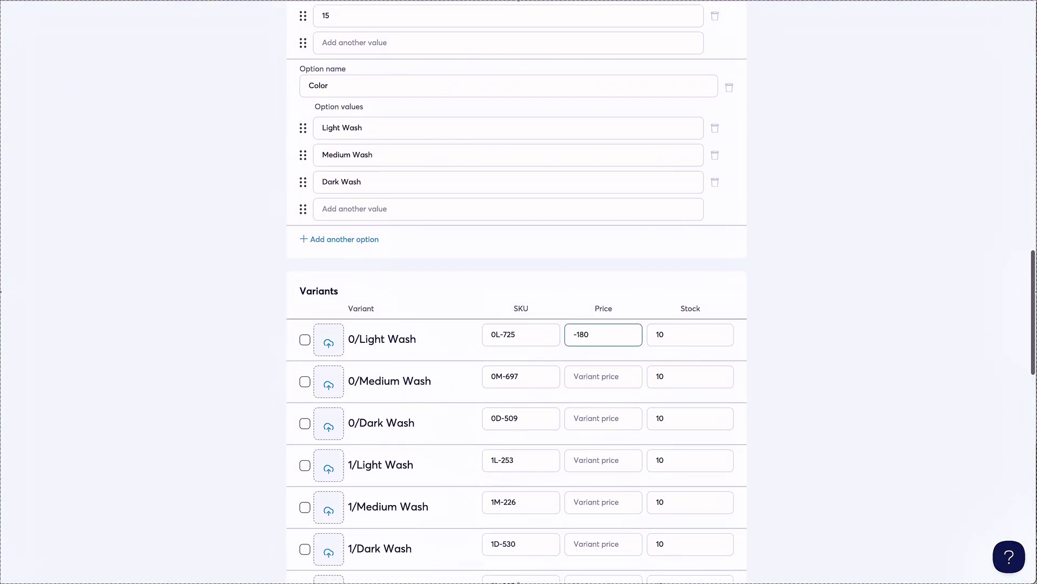
key(BackSpace)
key(BackSpace)
key(BackSpace)
text(80)
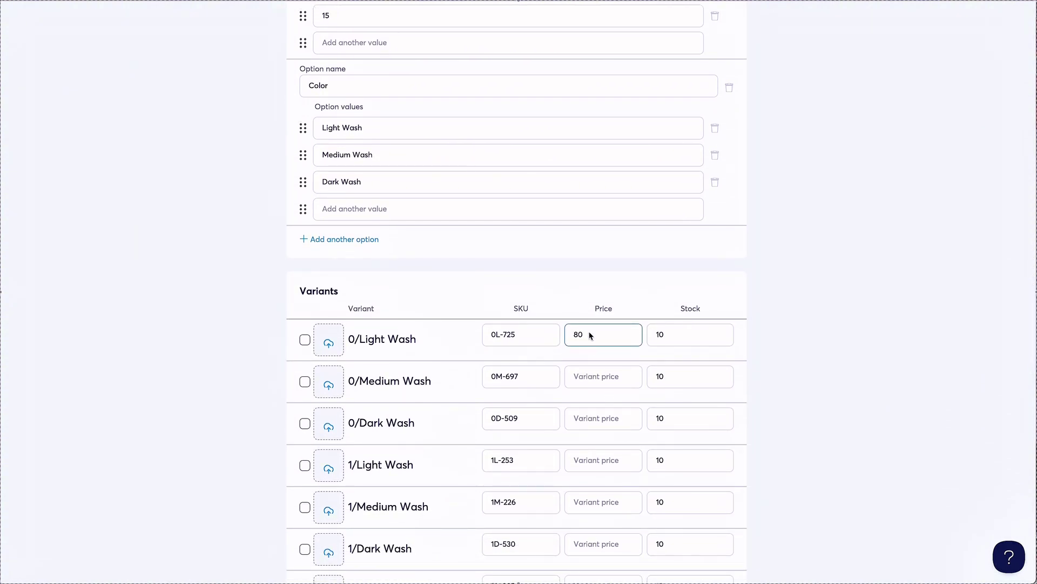
drag(589, 335, 550, 334)
key(super+c)
click(602, 378)
key(super+v)
click(602, 418)
key(super+v)
scroll(599, 418, down, 3)
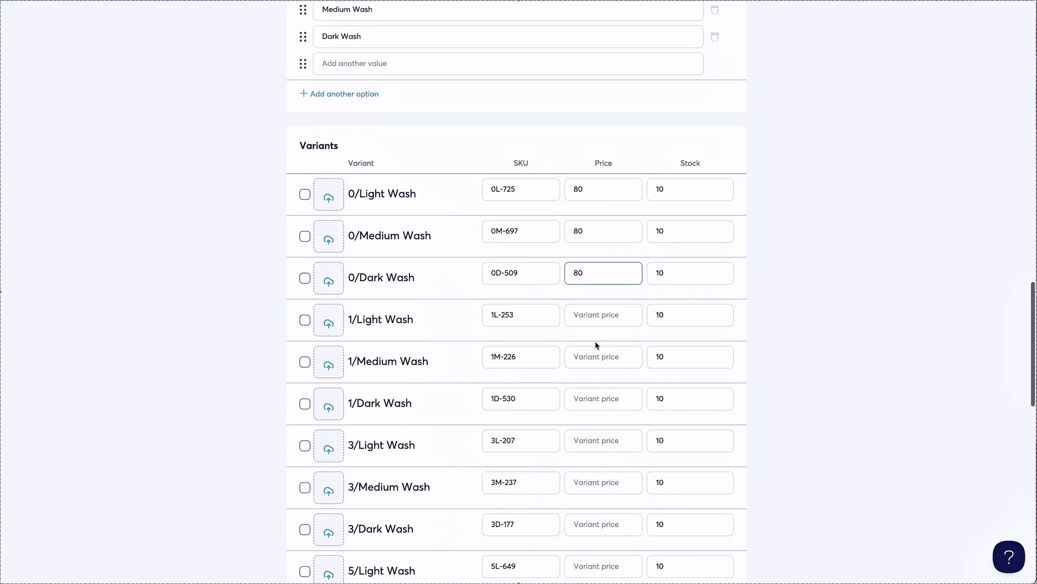
click(597, 318)
key(super+v)
click(596, 360)
scroll(592, 441, down, 1)
key(BackSpace)
key(BackSpace)
key(super+v)
click(595, 349)
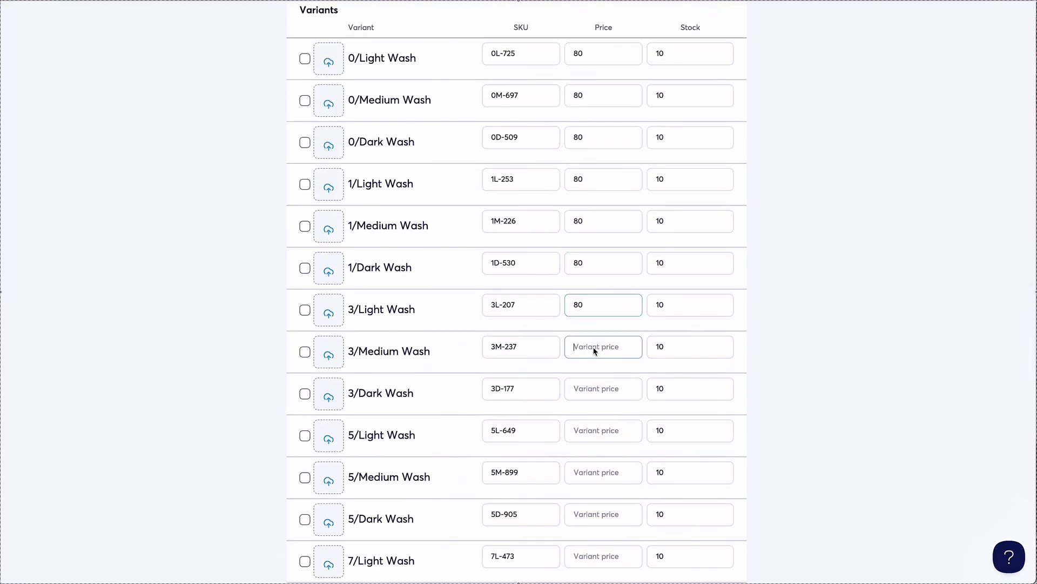
key(super+v)
click(599, 391)
key(super+v)
click(604, 432)
click(604, 516)
key(super+v)
scroll(604, 516, down, 4)
click(608, 333)
key(super+v)
click(605, 374)
key(super+v)
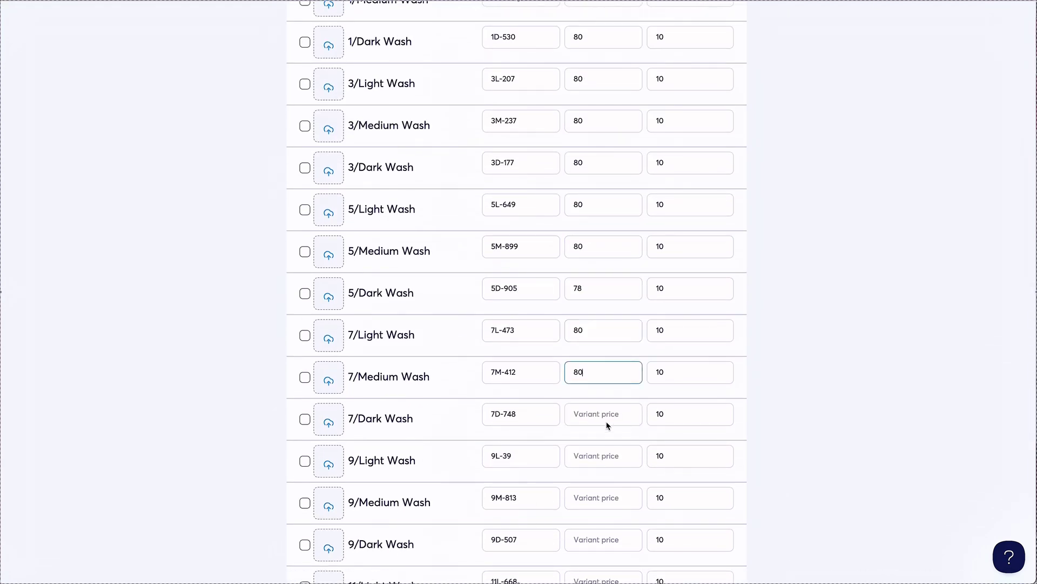
click(605, 418)
click(602, 418)
key(super+v)
click(602, 463)
key(super+v)
click(604, 503)
key(super+v)
scroll(607, 494, down, 2)
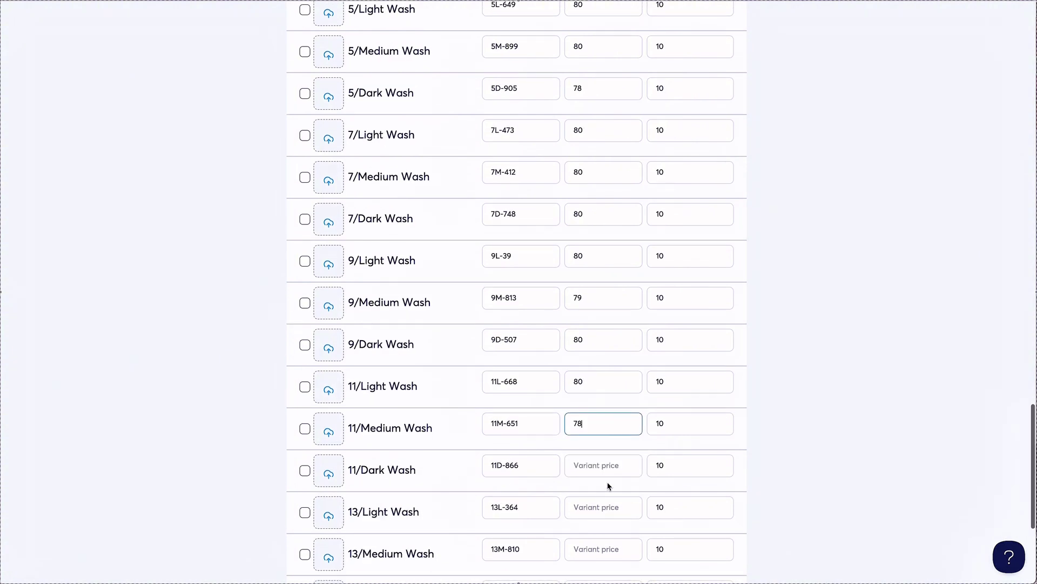
click(595, 302)
key(BackSpace)
key(BackSpace)
key(super+v)
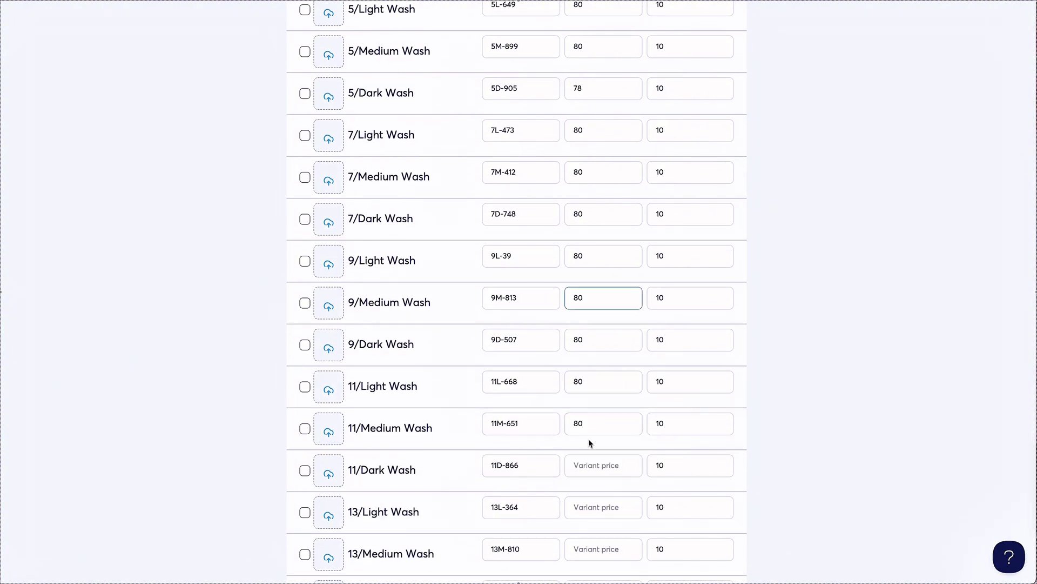
click(595, 94)
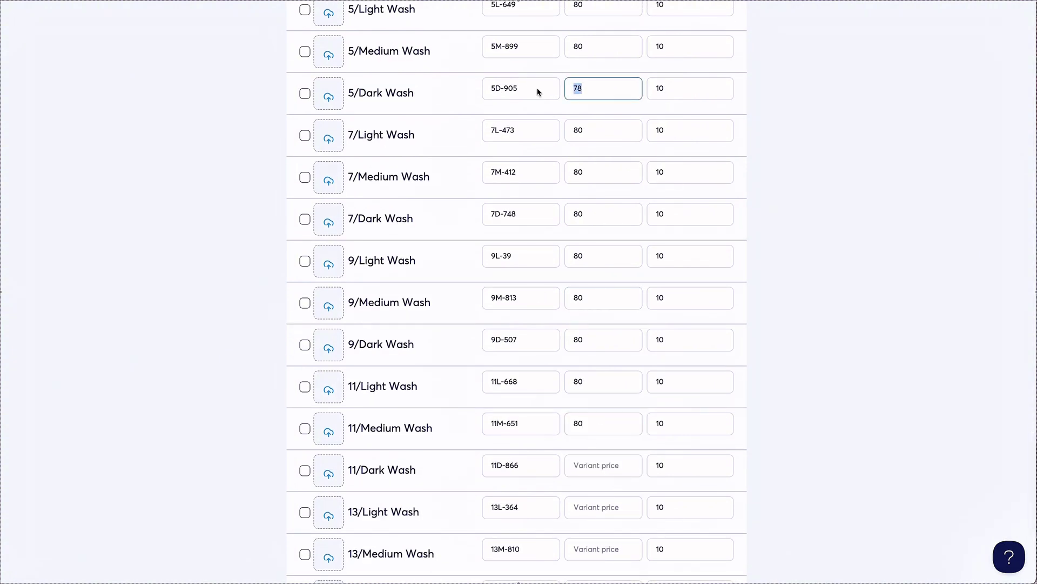
key(BackSpace)
key(BackSpace)
key(super+v)
scroll(537, 90, up, 1)
scroll(517, 292, up, 3)
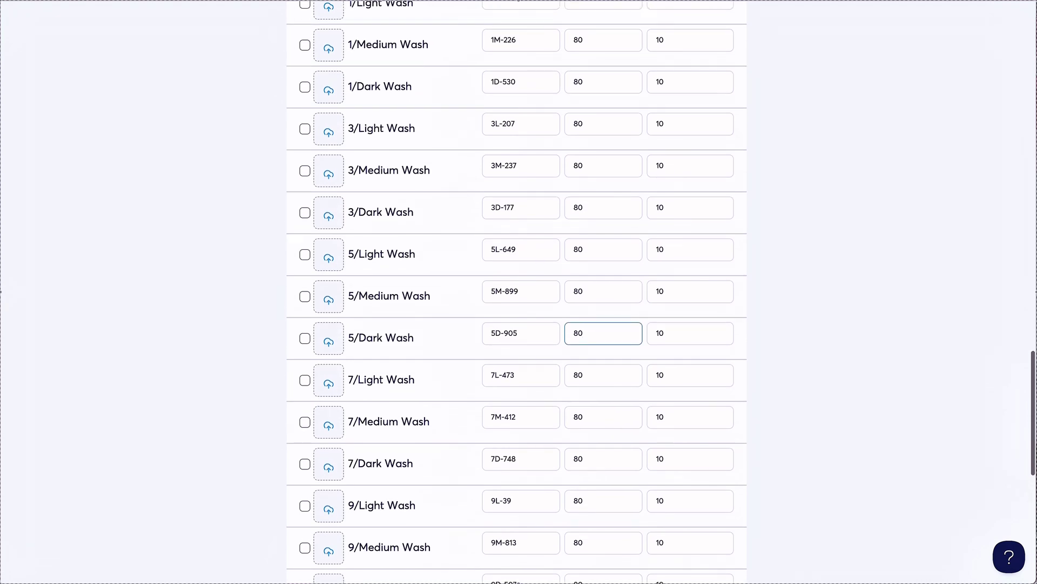
scroll(518, 292, down, 8)
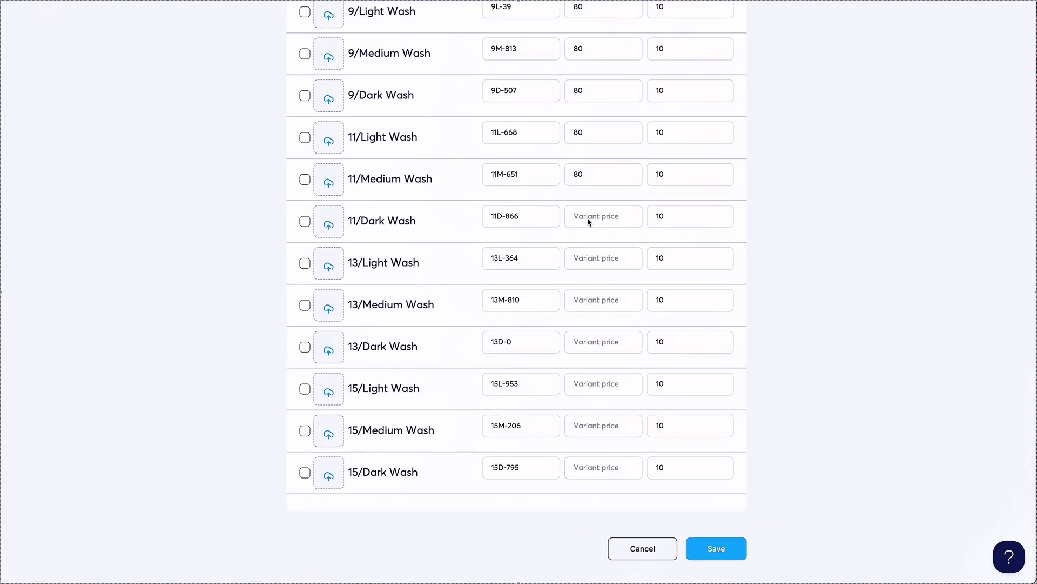
Price the remaining 11, 13 and 15 variants at 80 and save the Denim product.
click(590, 221)
click(601, 258)
key(super+v)
click(592, 302)
key(super+v)
click(598, 345)
key(super+v)
click(598, 385)
key(super+v)
click(597, 426)
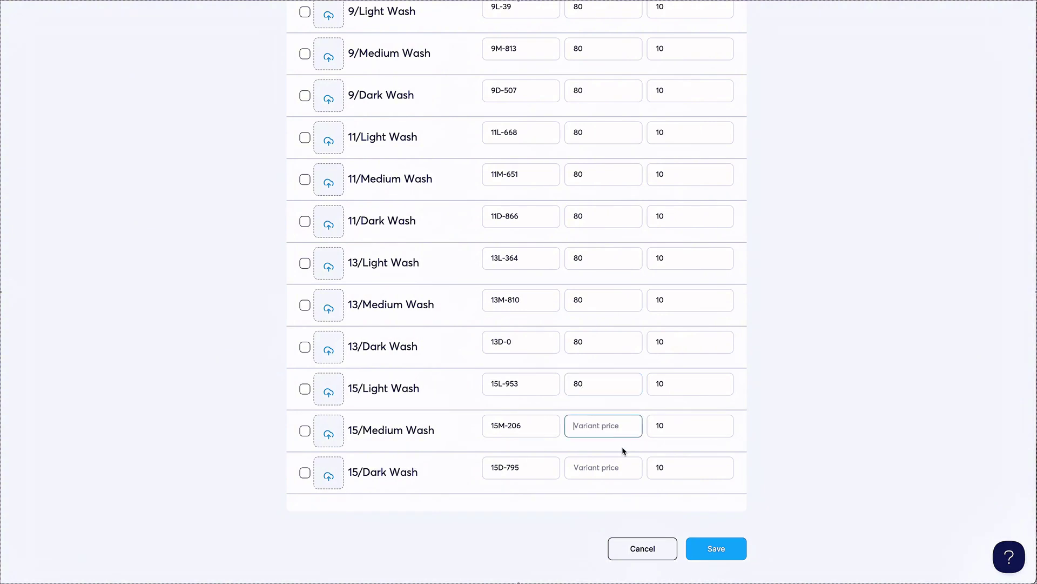
key(super+v)
click(590, 475)
key(super+v)
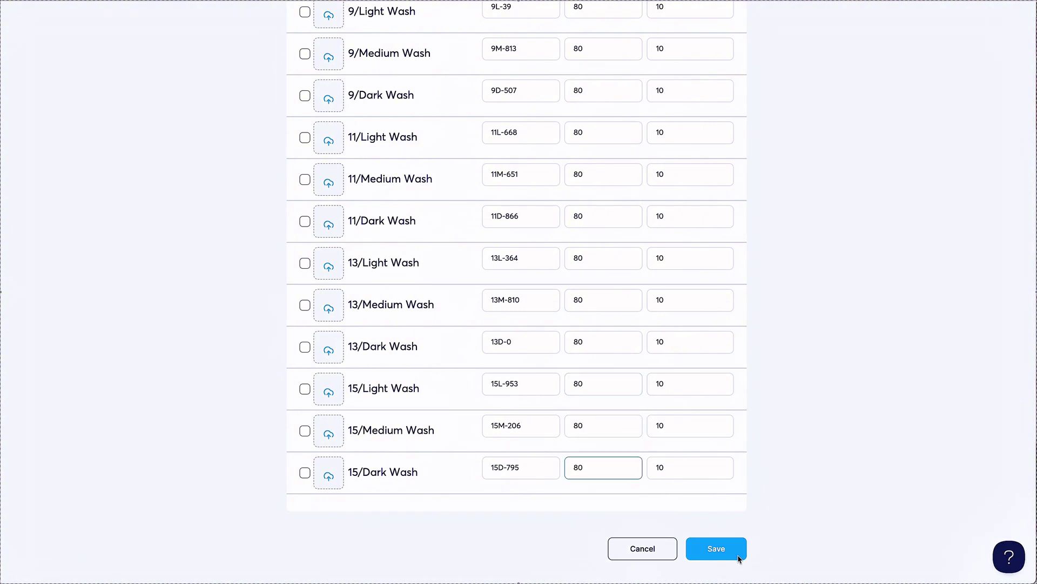
click(729, 554)
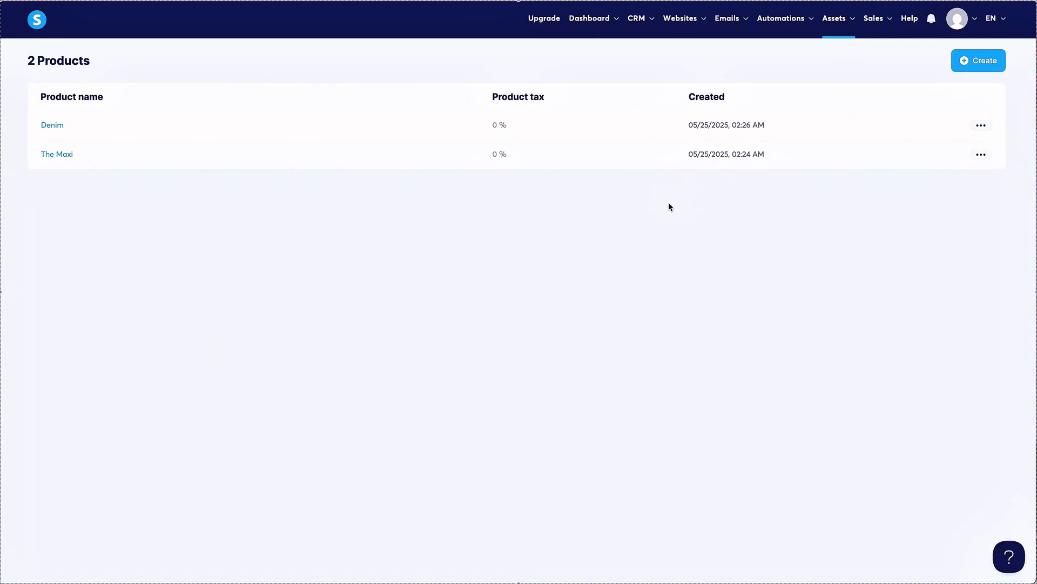
Open the account settings, then go to the sales funnels list.
click(958, 20)
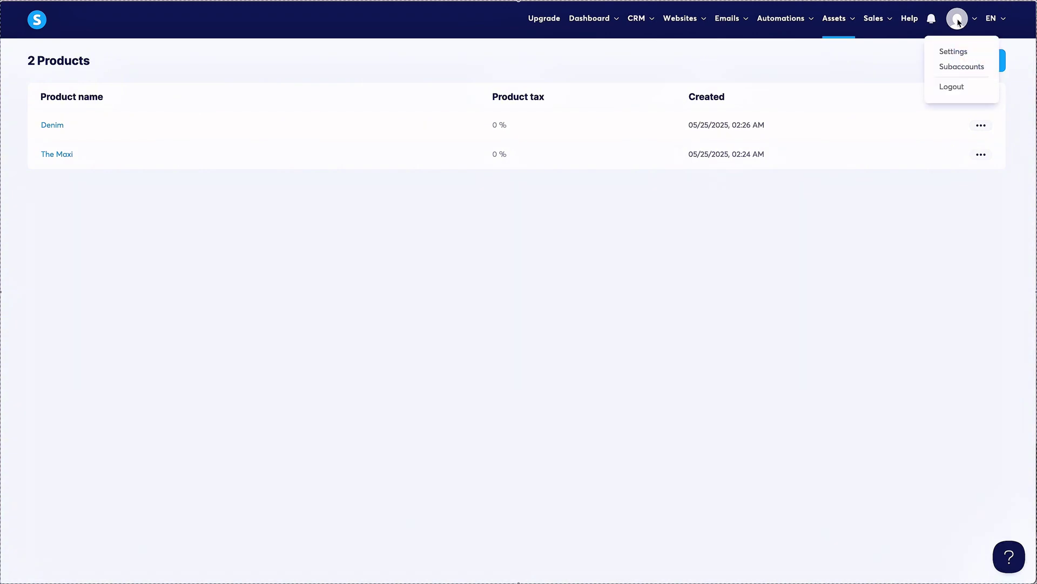
click(954, 52)
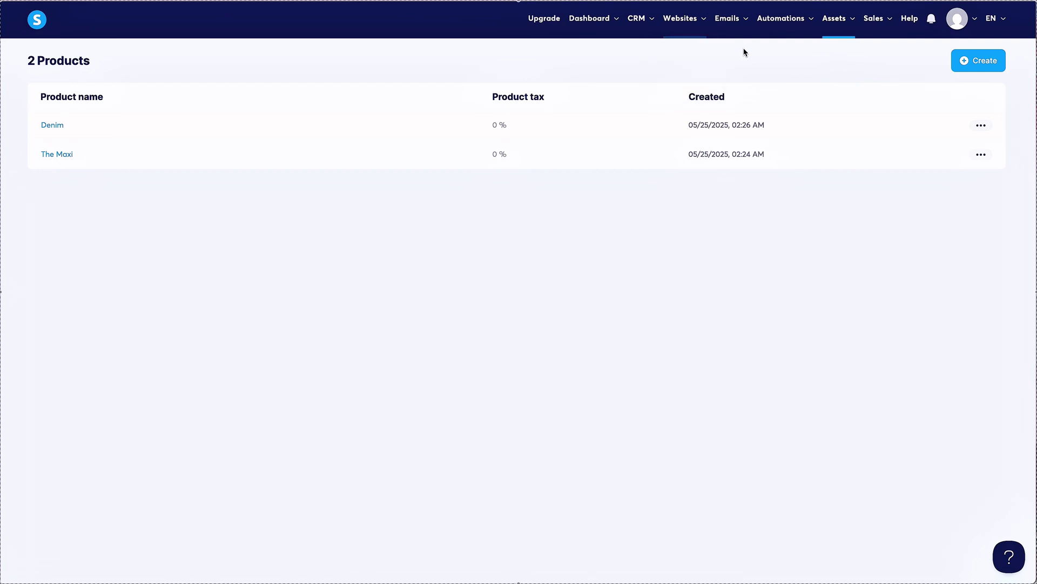
mouse_move(684, 22)
click(692, 67)
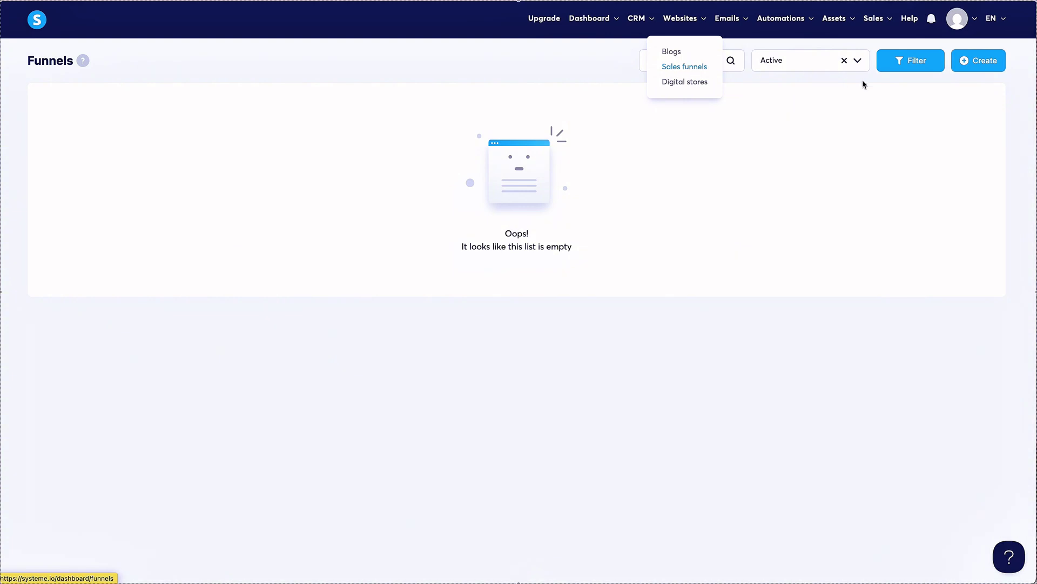
Open the new funnel form to check the available funnel domains, then close it.
click(970, 63)
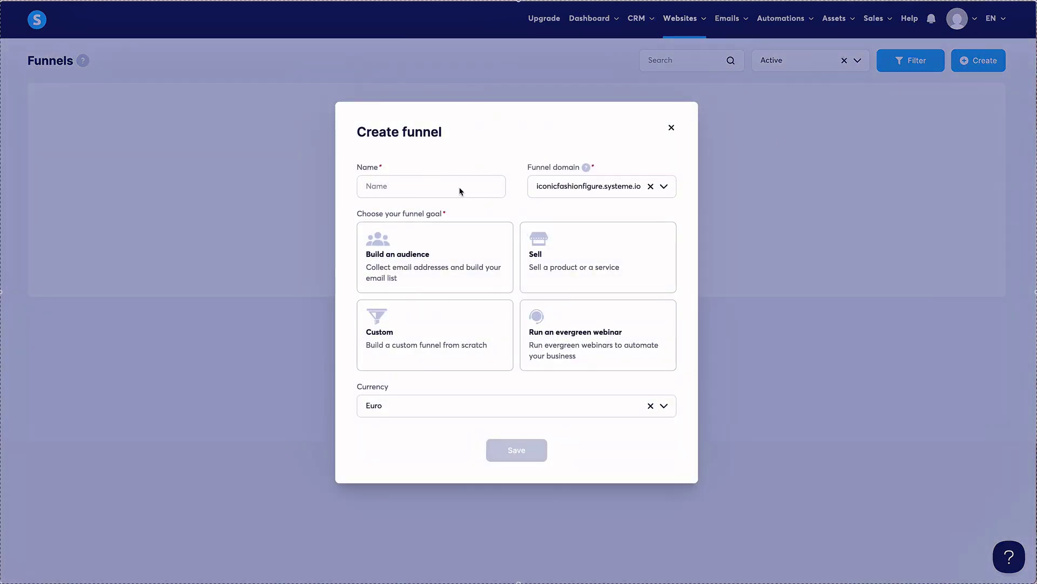
click(665, 186)
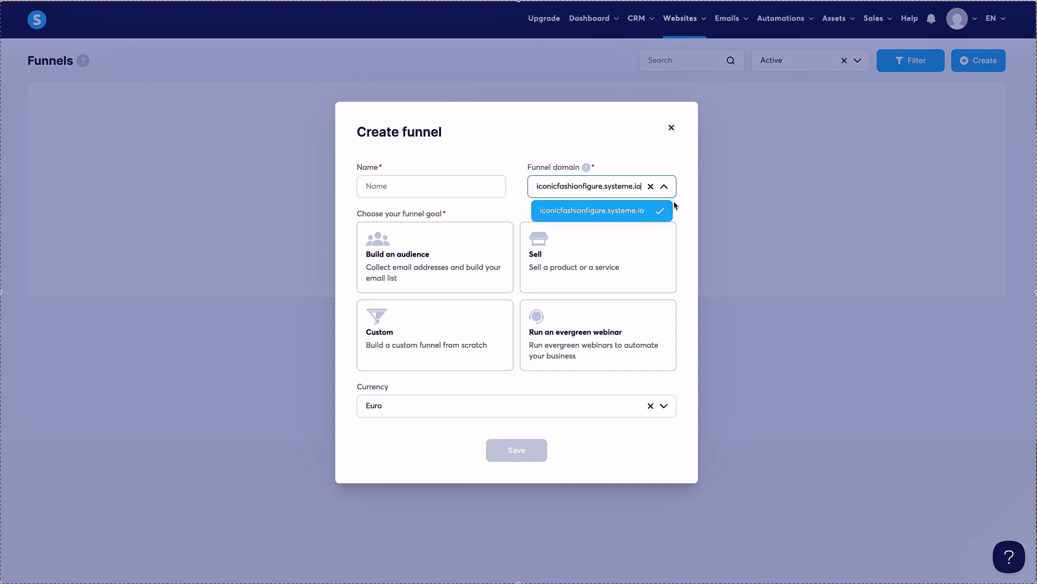
click(672, 128)
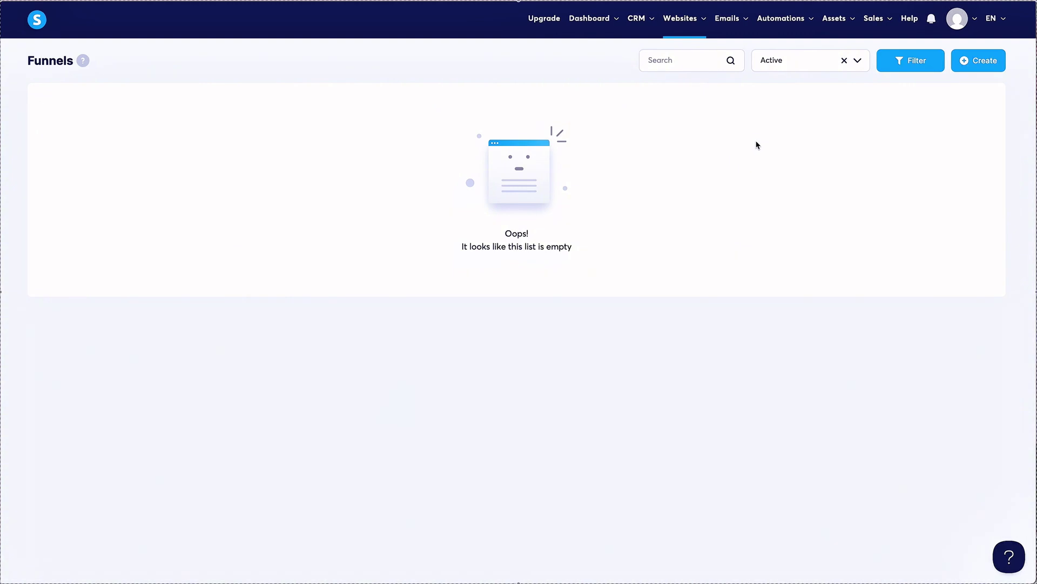
mouse_move(847, 23)
mouse_move(958, 22)
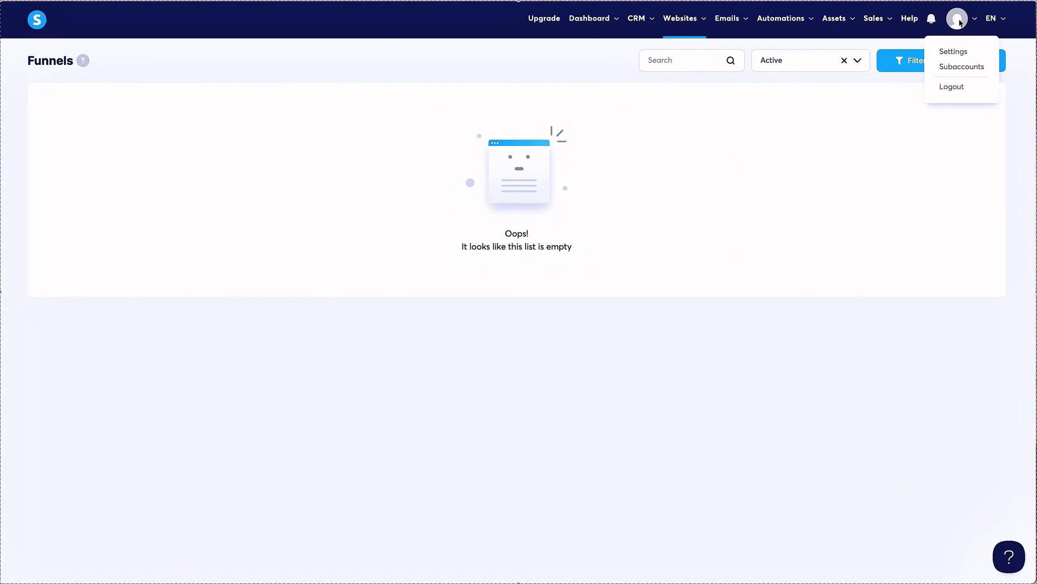
click(960, 51)
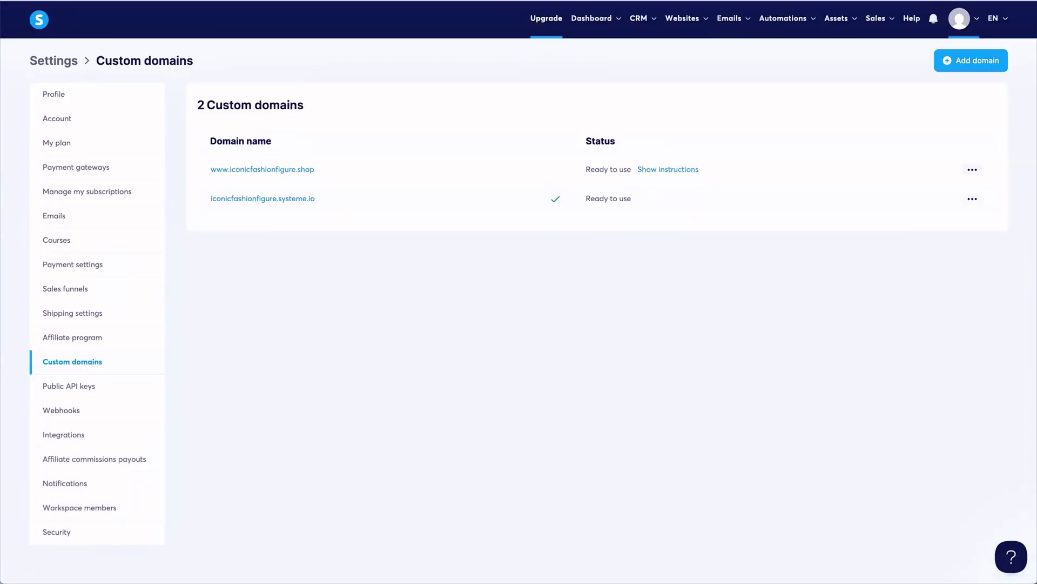
mouse_move(693, 22)
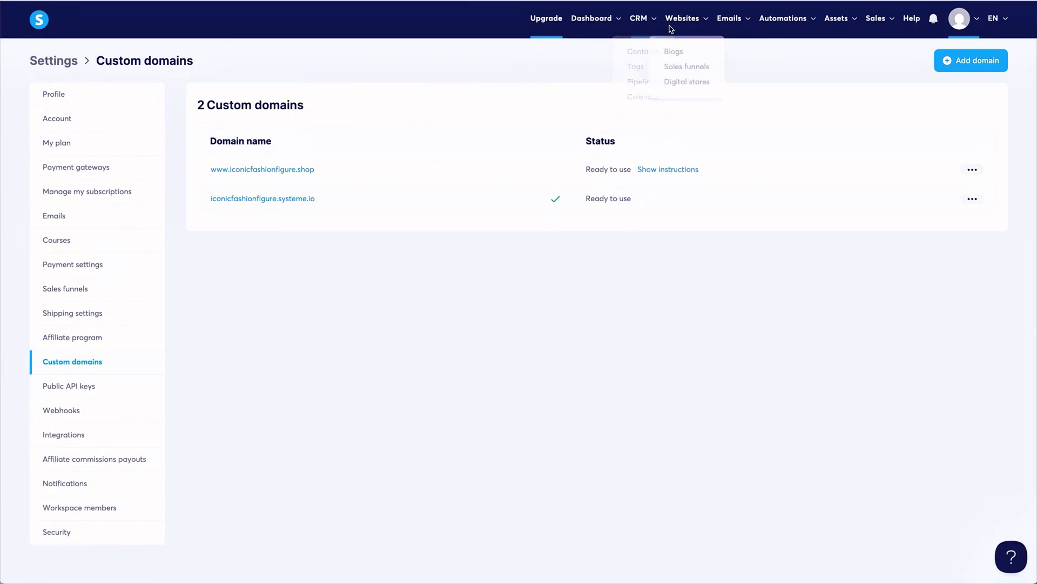
click(686, 67)
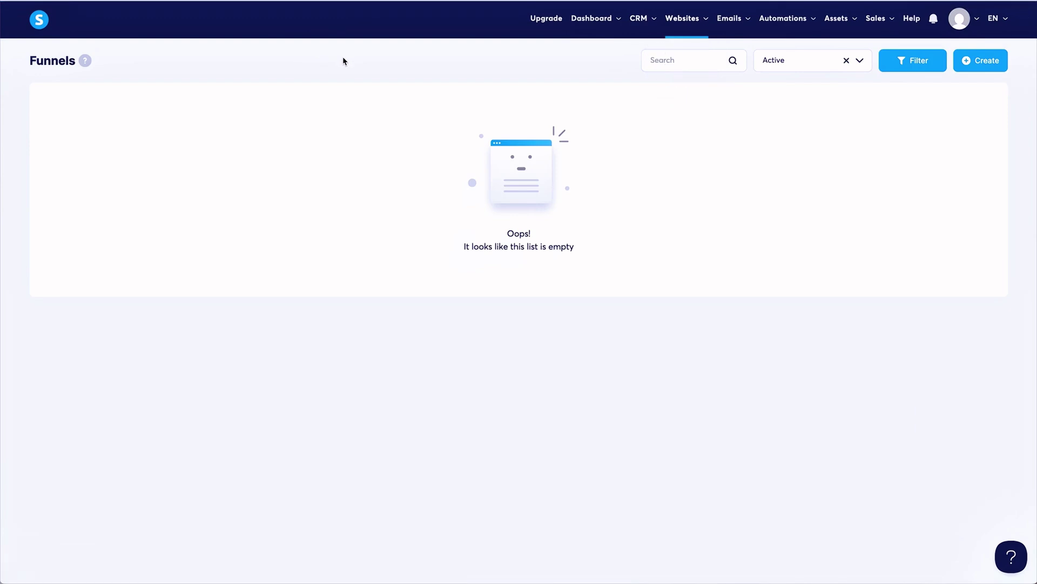
click(981, 60)
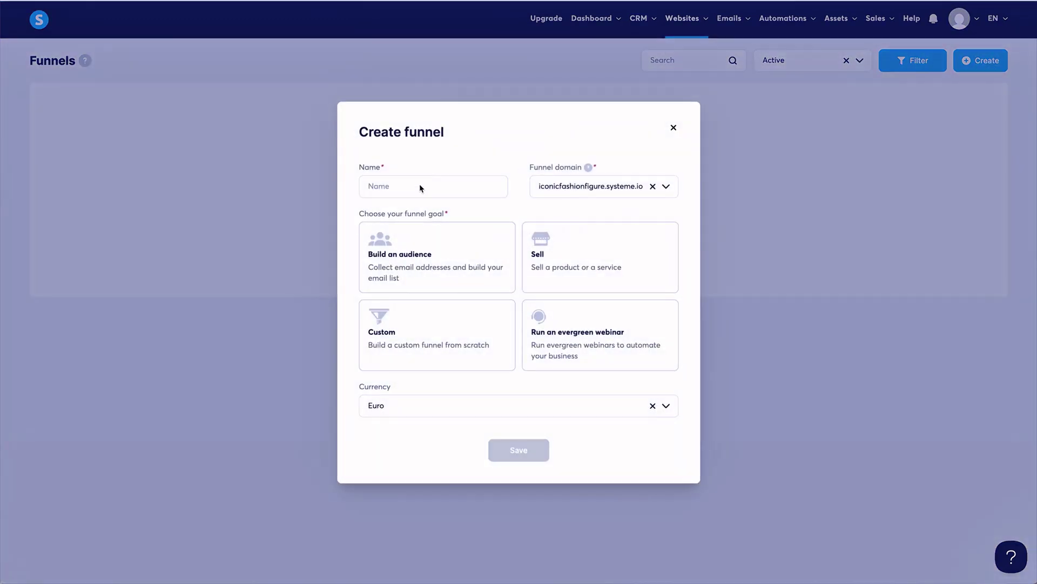
click(415, 191)
text(I)
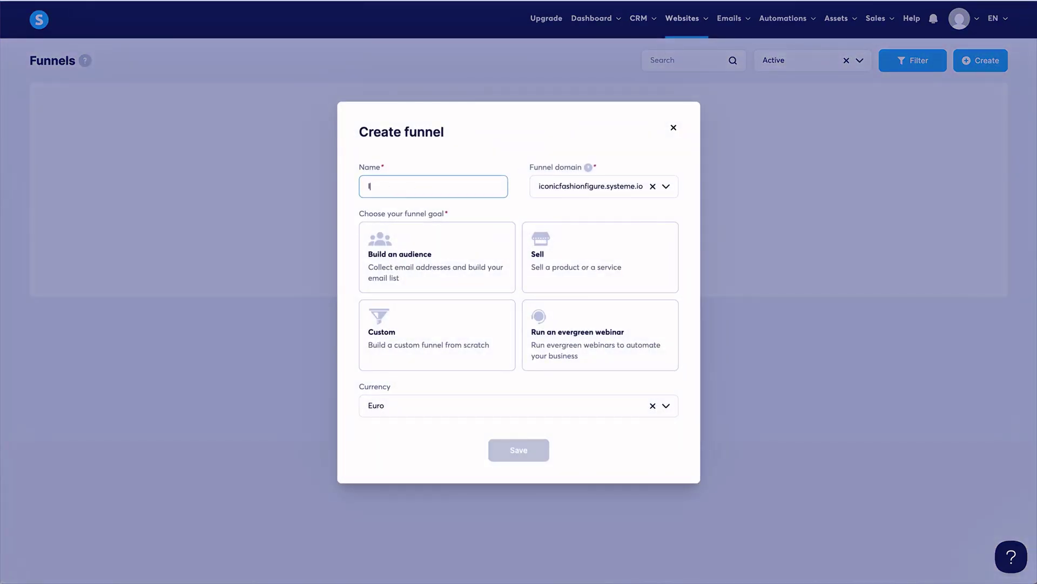
text(conicFashionFigure)
click(668, 187)
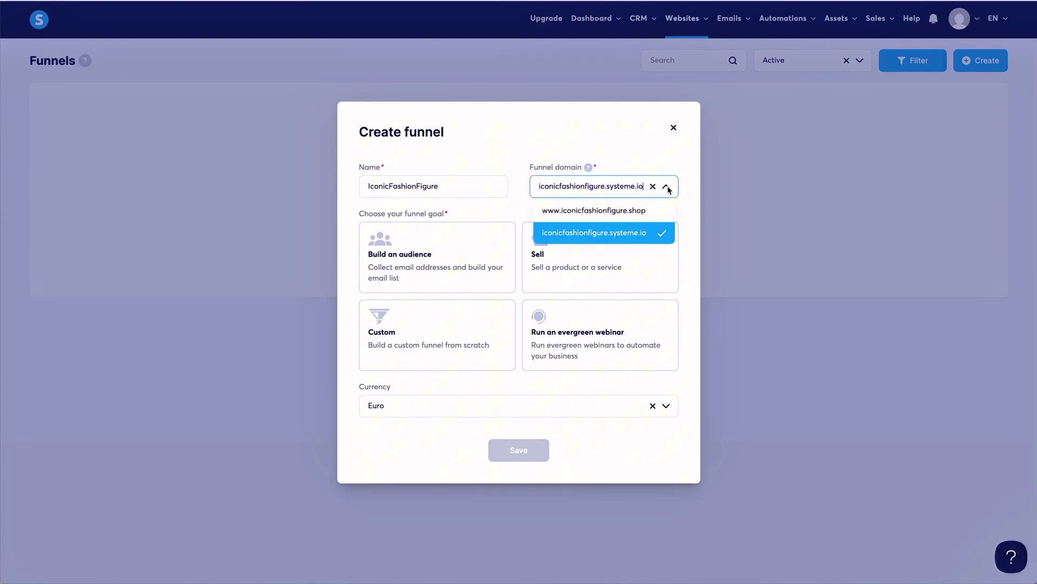
click(642, 214)
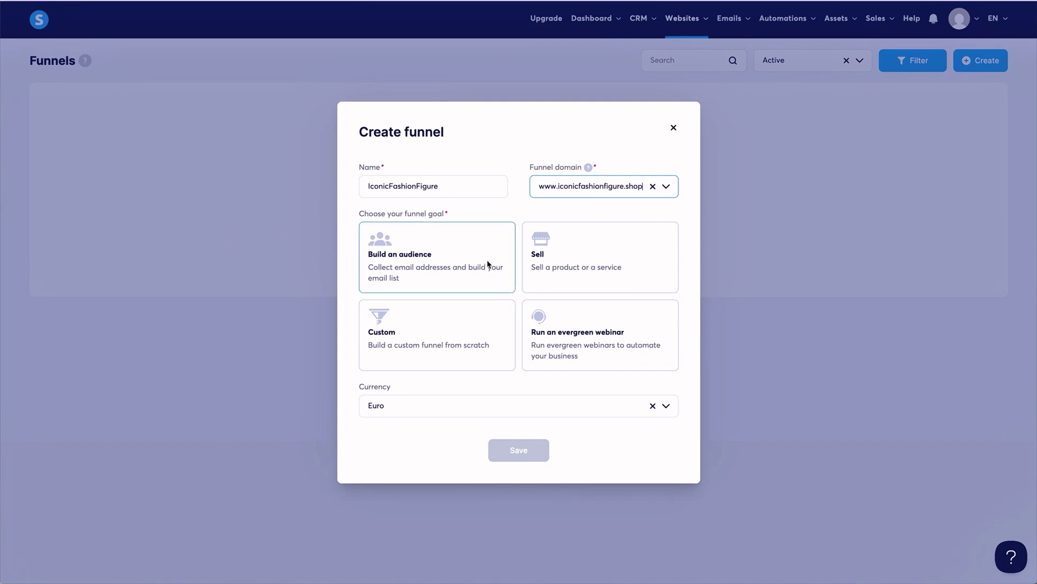
click(571, 257)
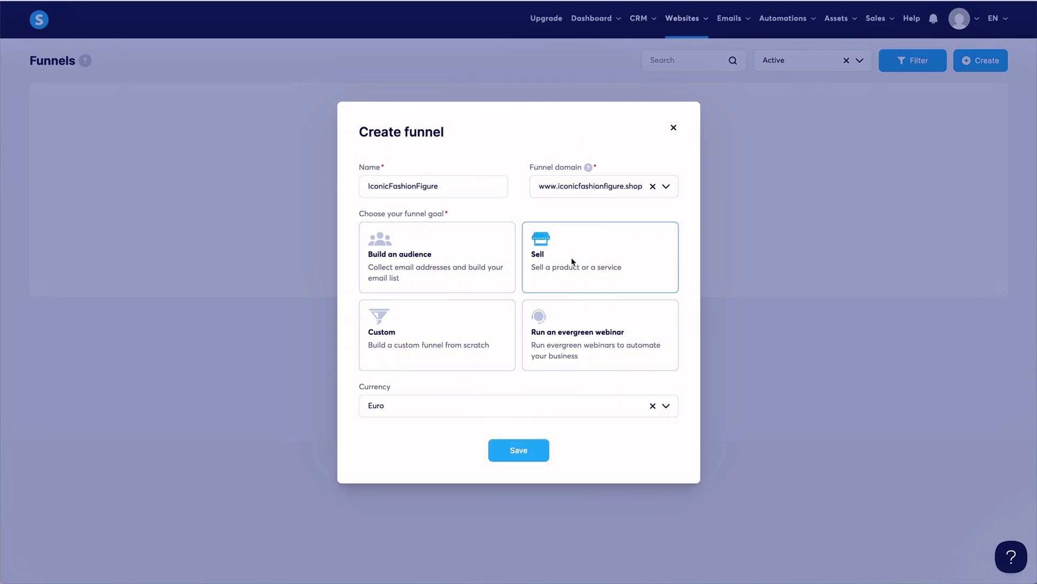
click(443, 406)
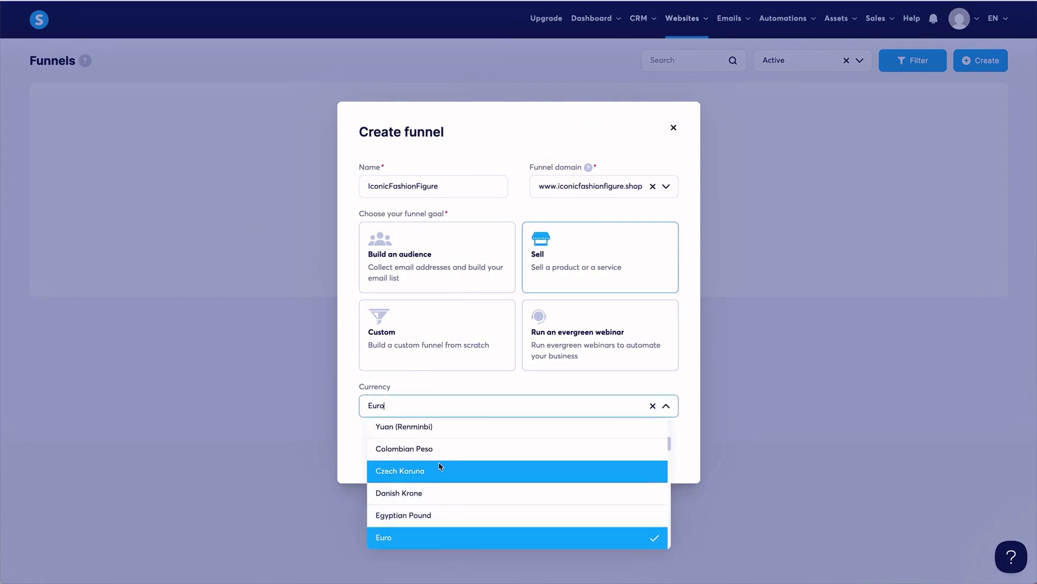
scroll(440, 465, down, 15)
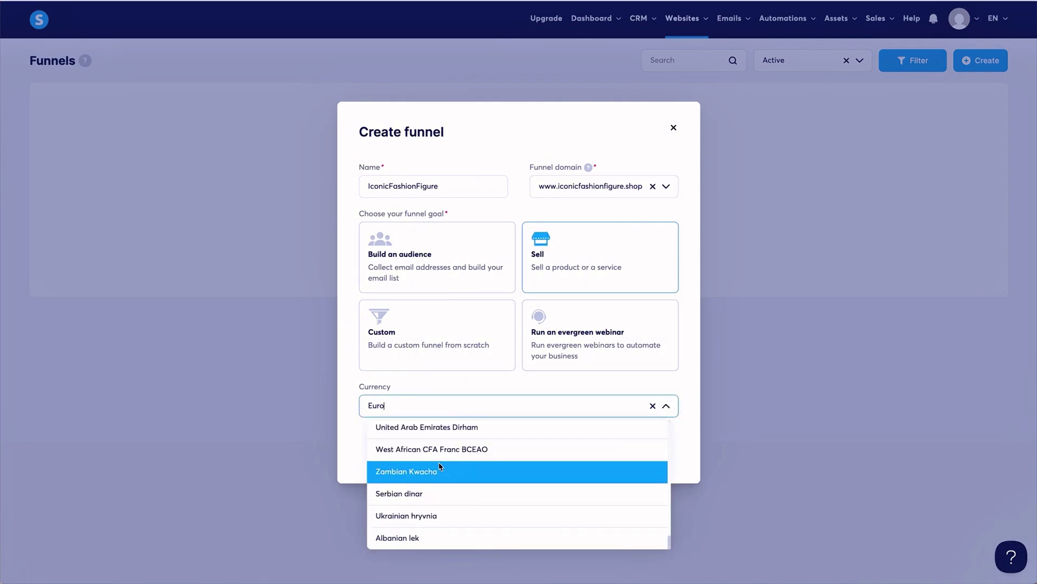
scroll(440, 468, up, 3)
click(427, 495)
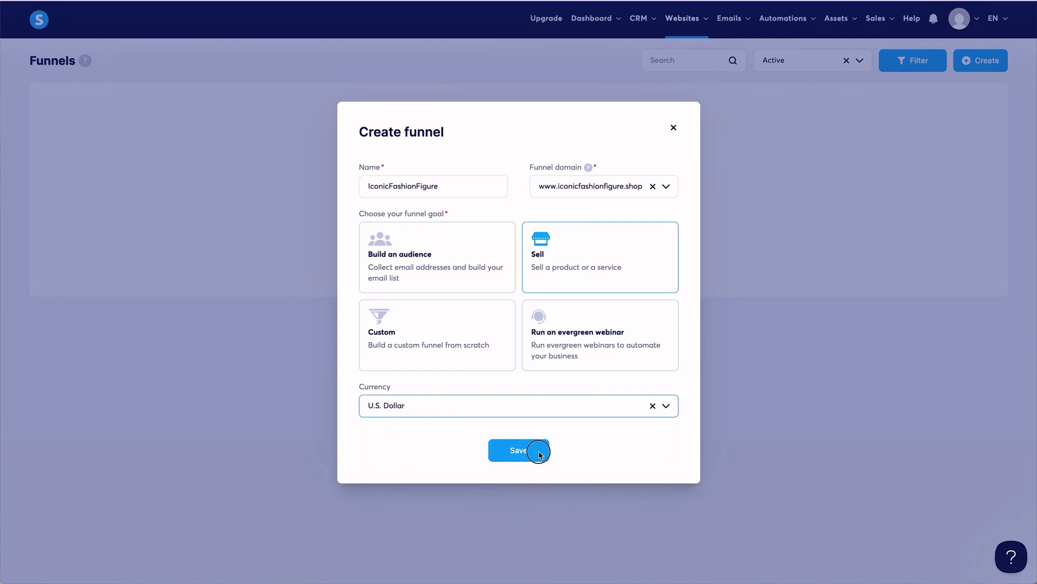
click(535, 452)
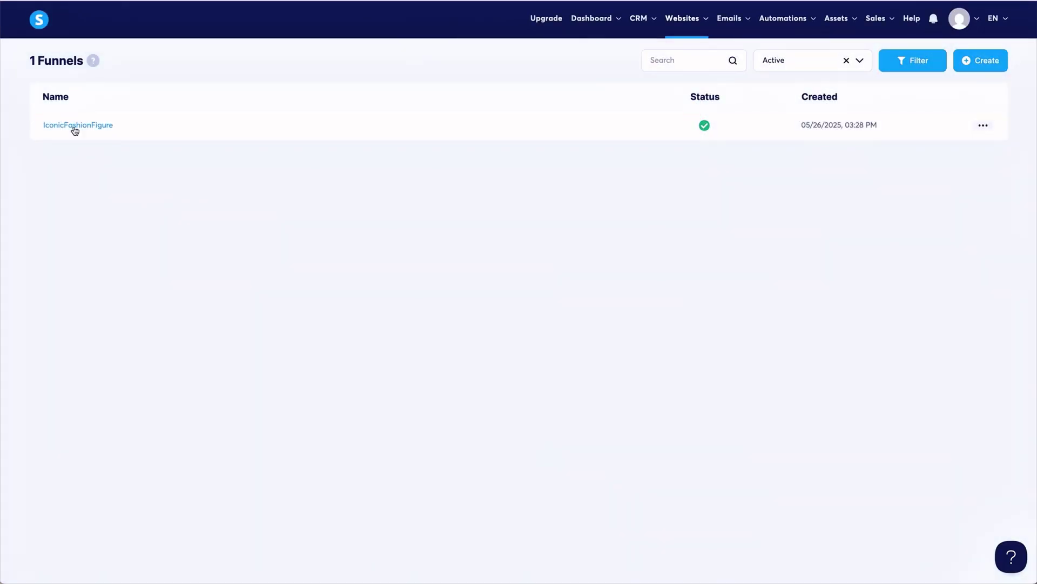
In the IconicFashionFigure funnel, add a 'Home' Sales page step started from scratch.
click(74, 126)
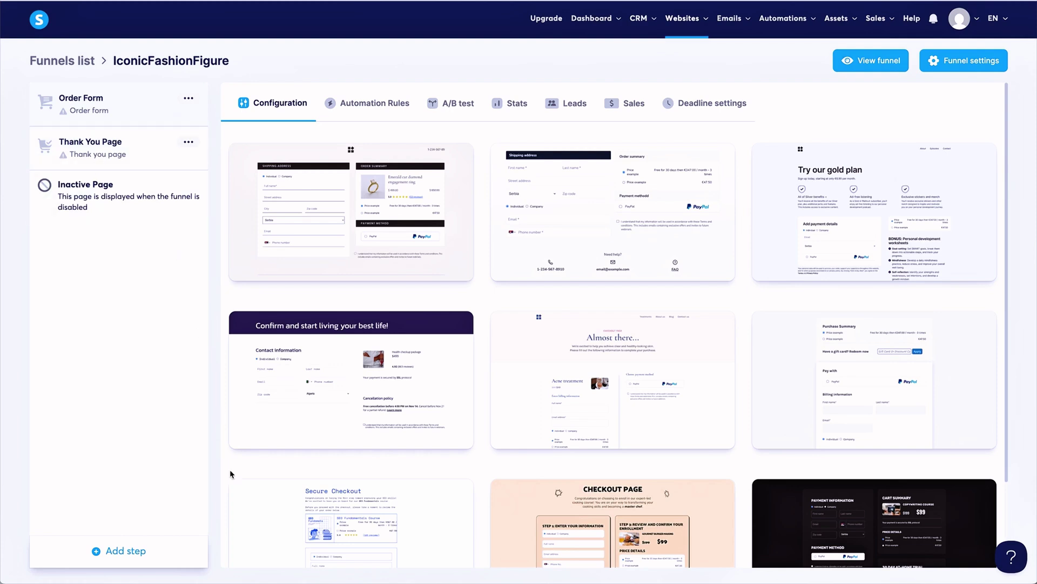
click(123, 553)
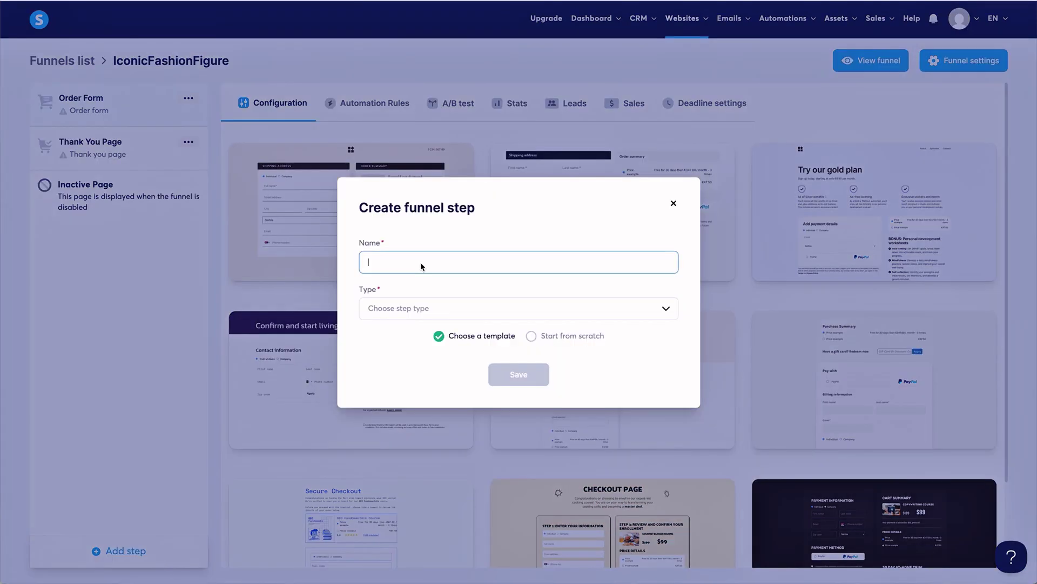
text(Home)
click(451, 314)
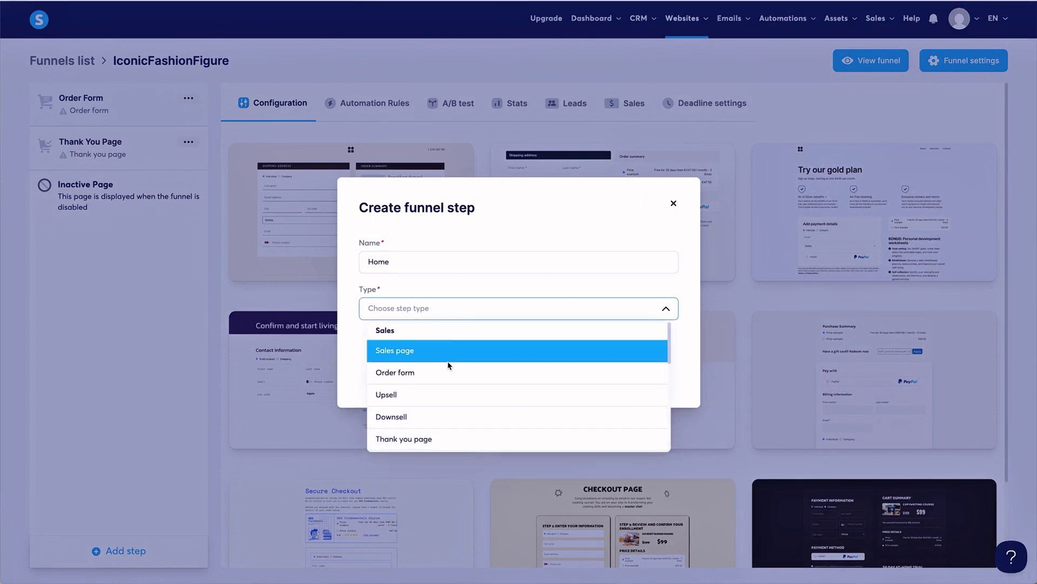
scroll(447, 365, down, 5)
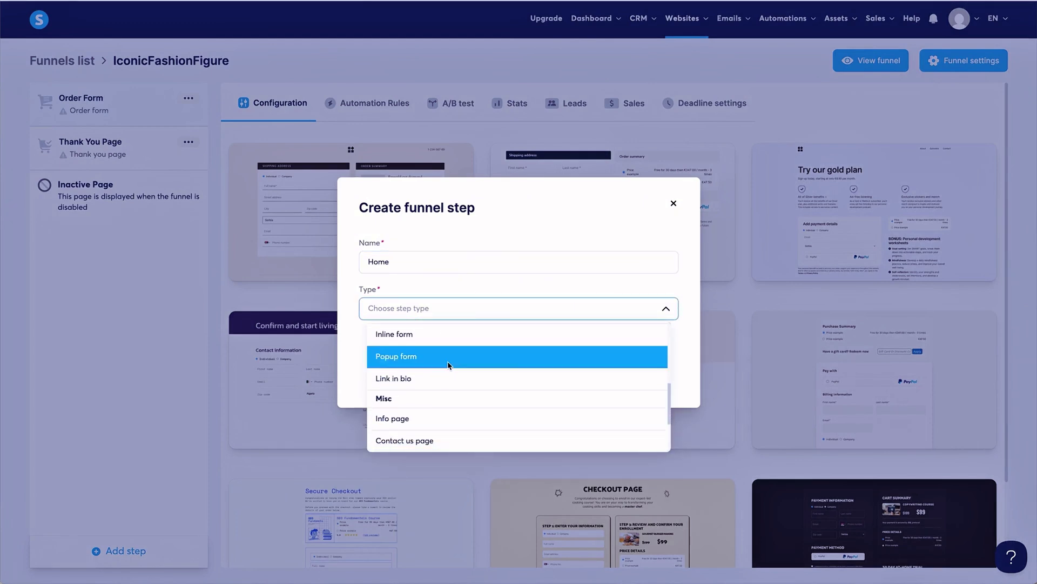
scroll(447, 365, down, 2)
click(446, 361)
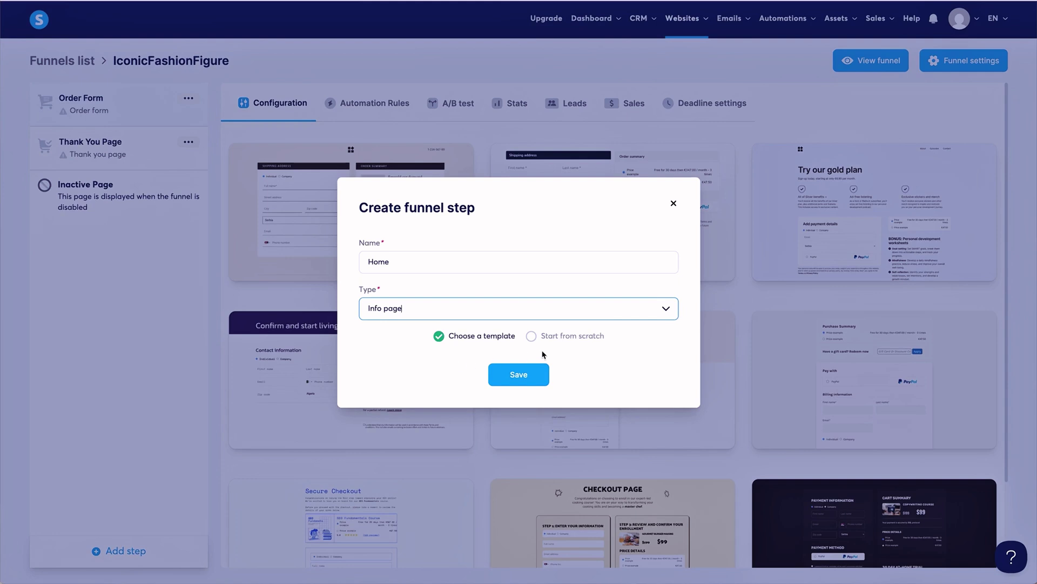
click(459, 306)
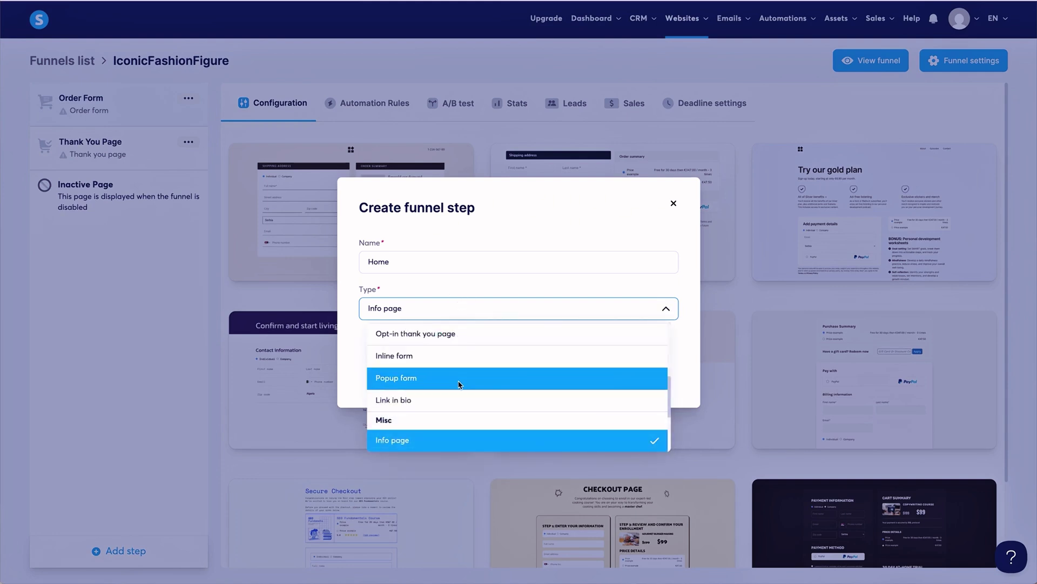
scroll(458, 382, down, 3)
scroll(459, 384, down, 2)
scroll(459, 384, up, 5)
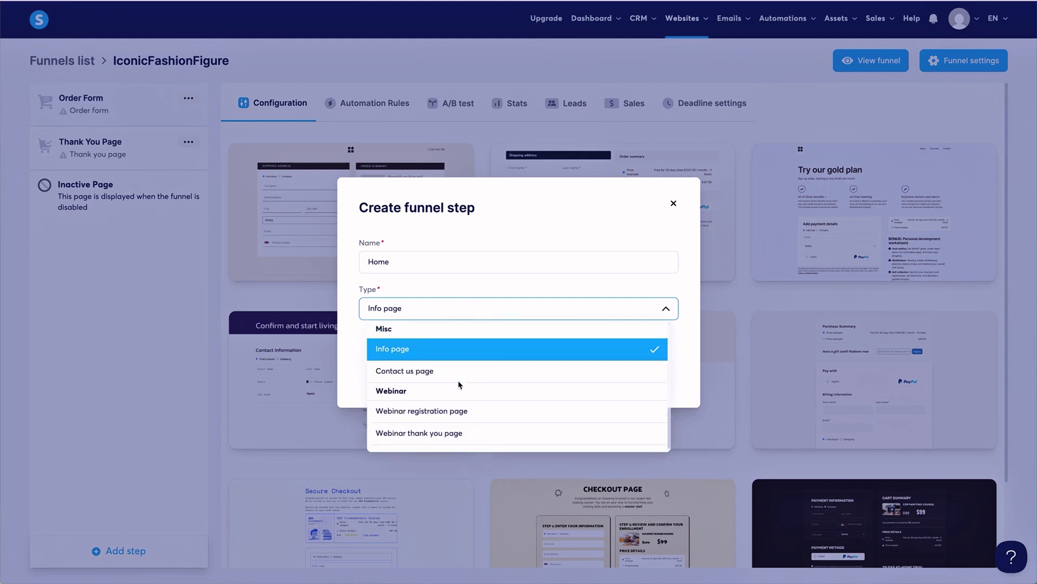
click(460, 354)
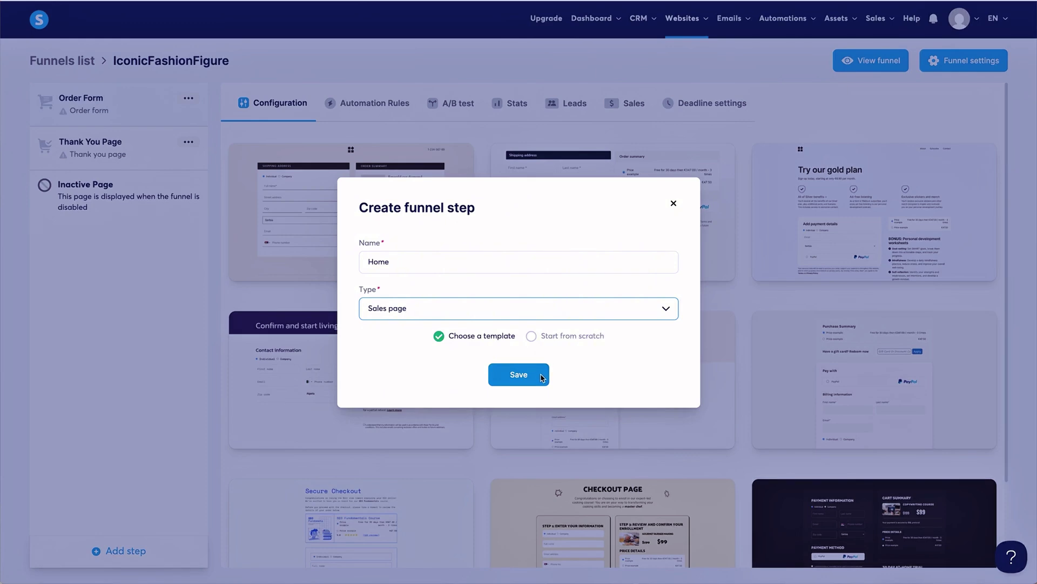
click(531, 337)
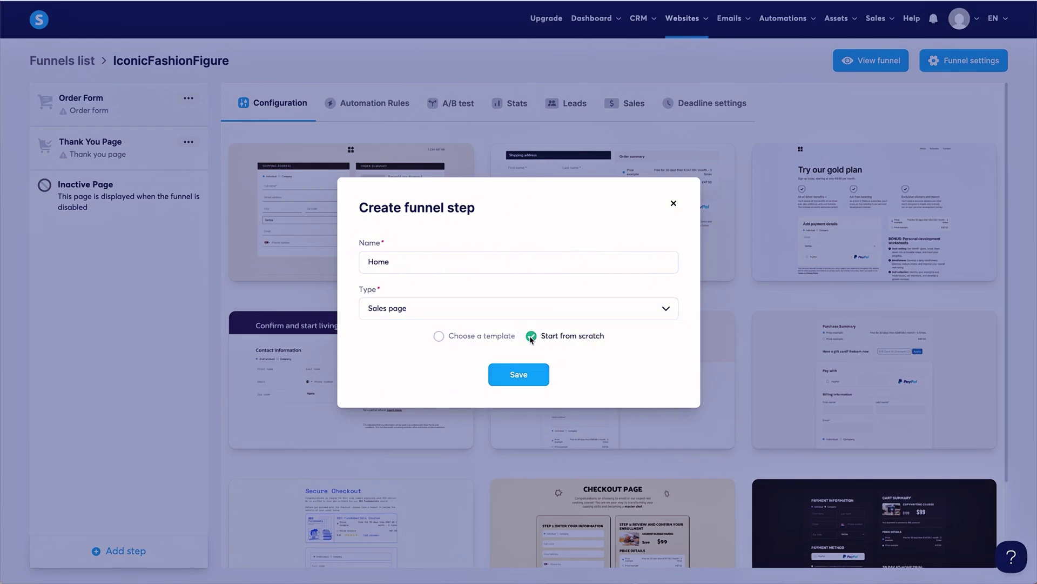
click(518, 374)
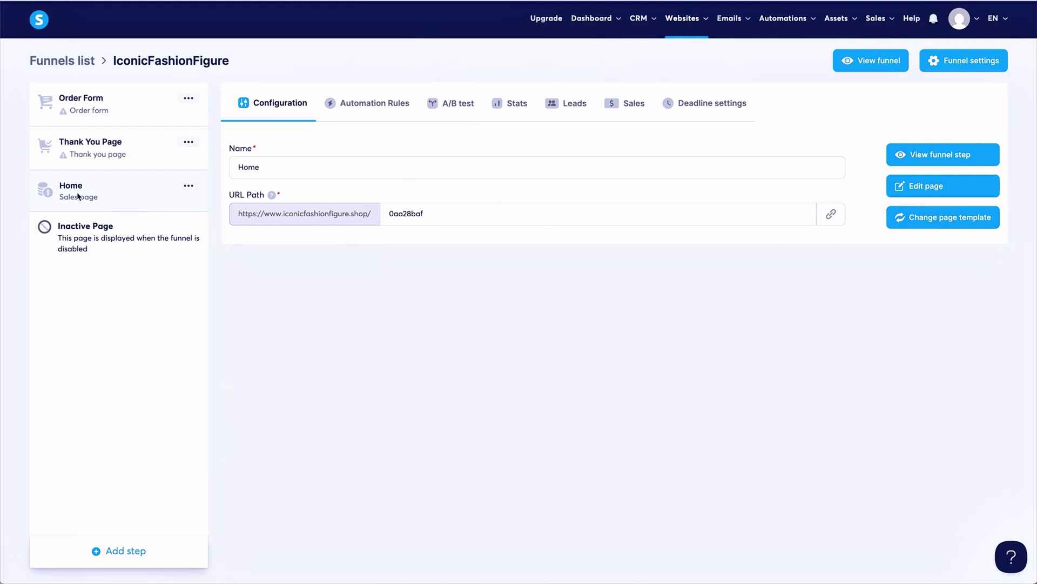
Drag the Home step to the top of the funnel, above Order Form and Thank You Page.
drag(78, 192, 137, 105)
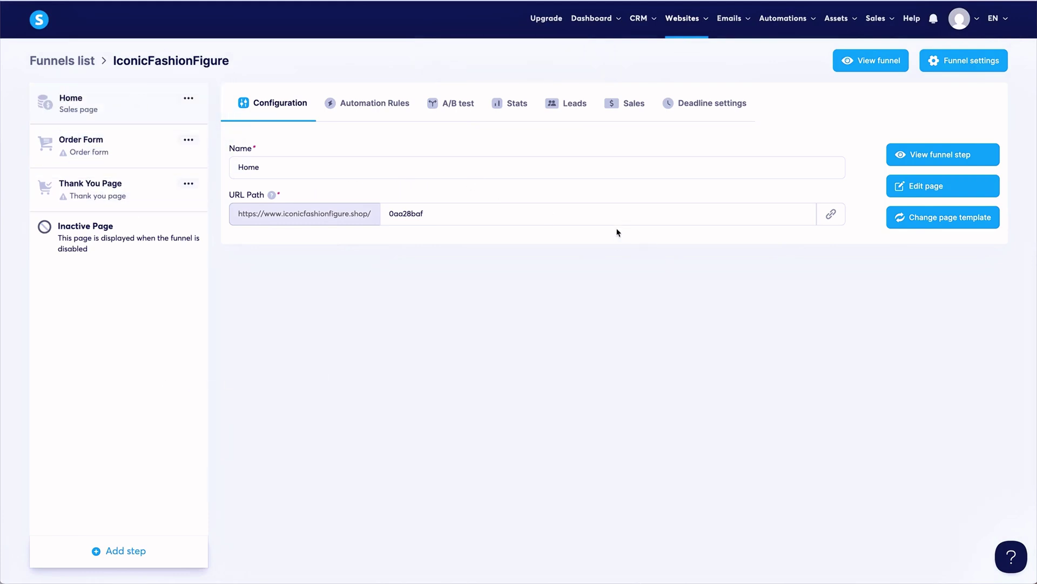
click(972, 194)
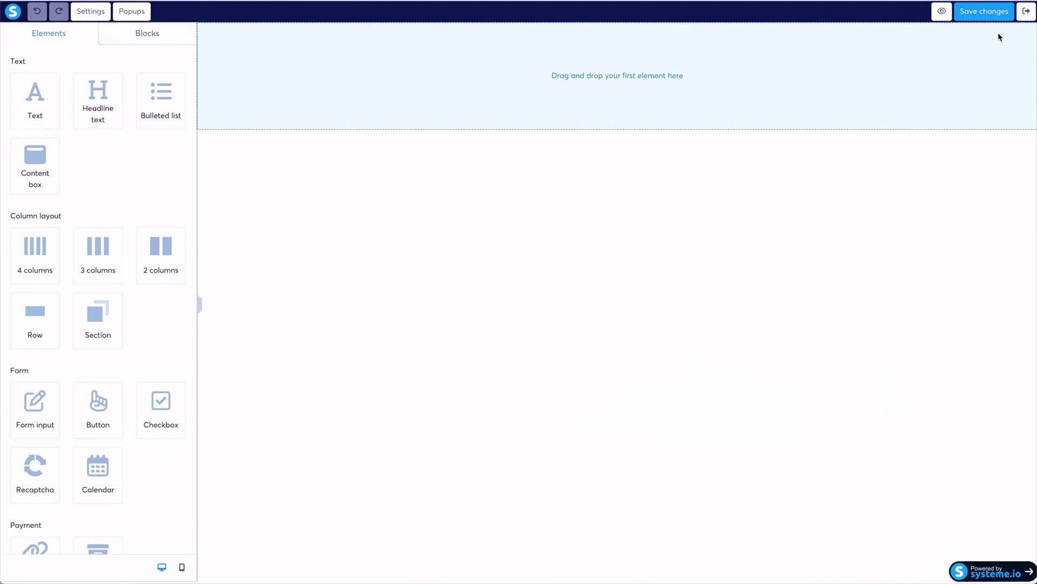
click(1019, 17)
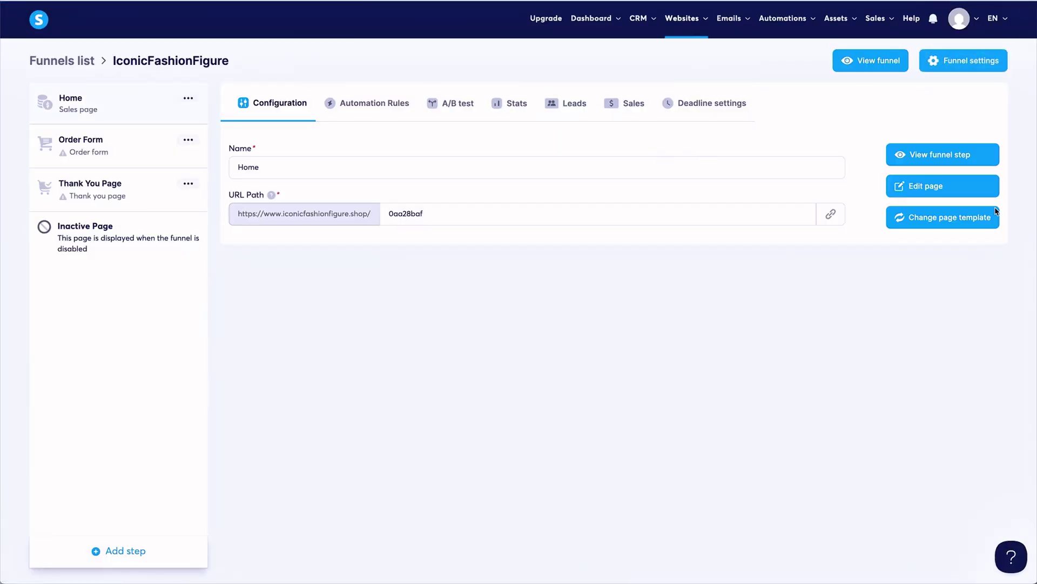
Replace the Home page with the 'Exploring the World of Podcasts and Music' template.
click(949, 219)
click(590, 334)
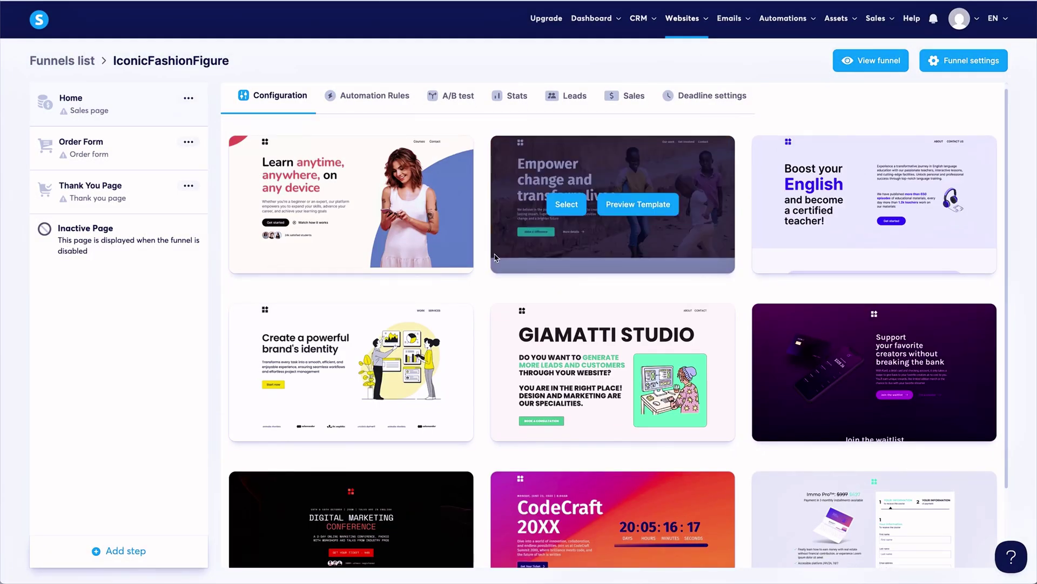
scroll(495, 258, down, 2)
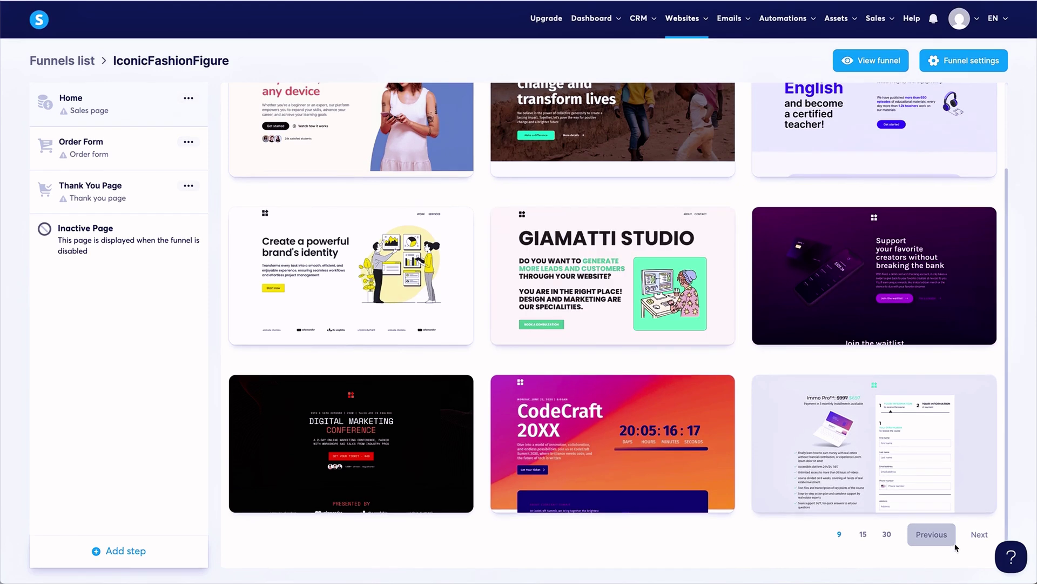
click(975, 539)
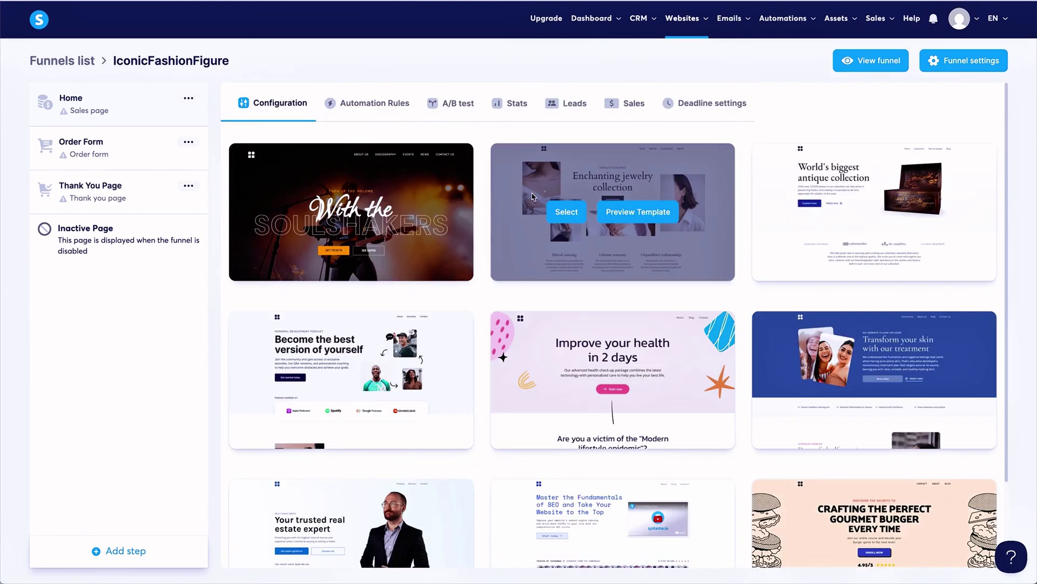
scroll(533, 216, down, 2)
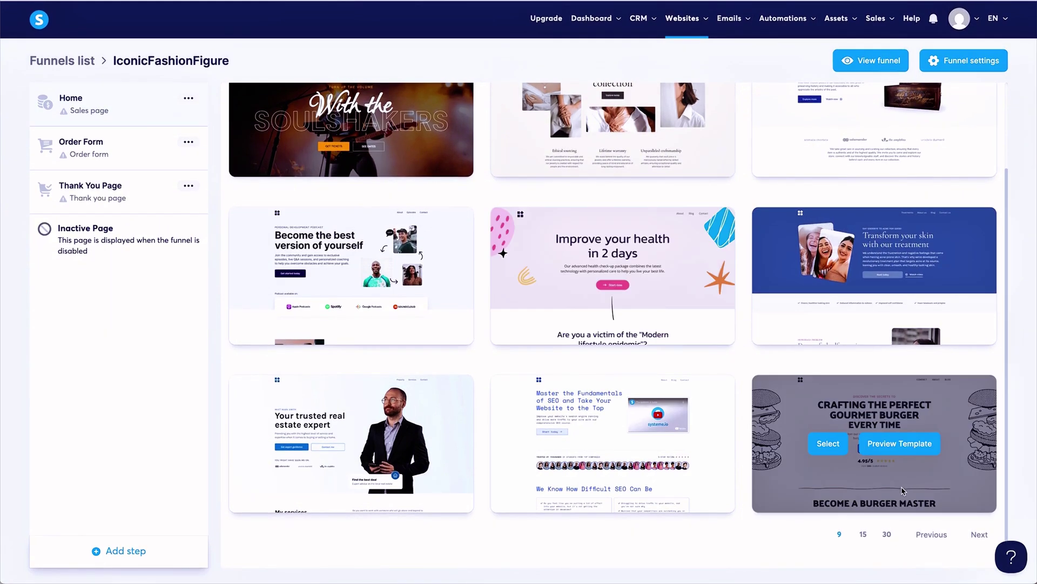
click(980, 533)
scroll(556, 161, down, 2)
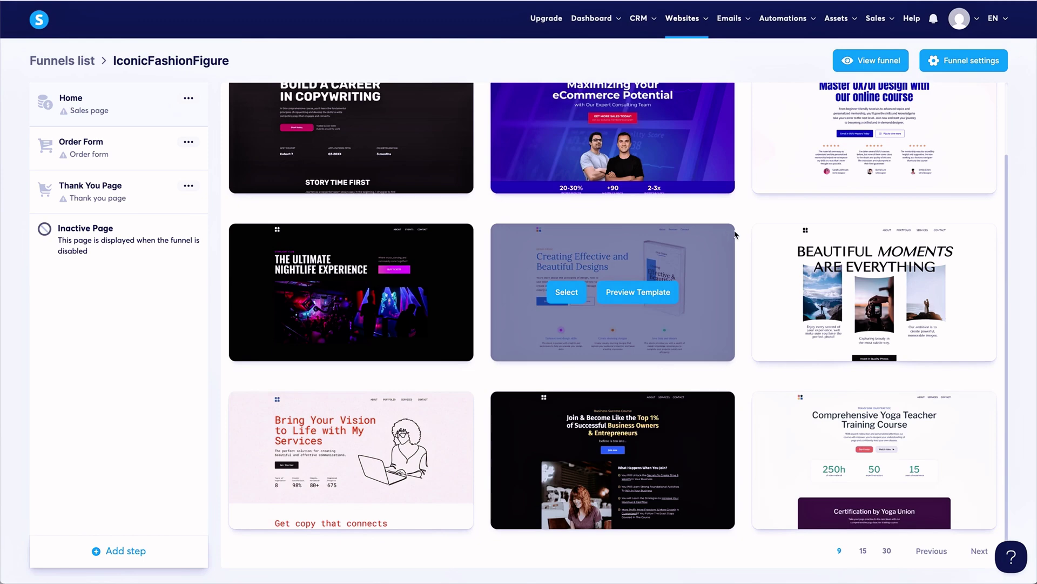
scroll(734, 234, down, 1)
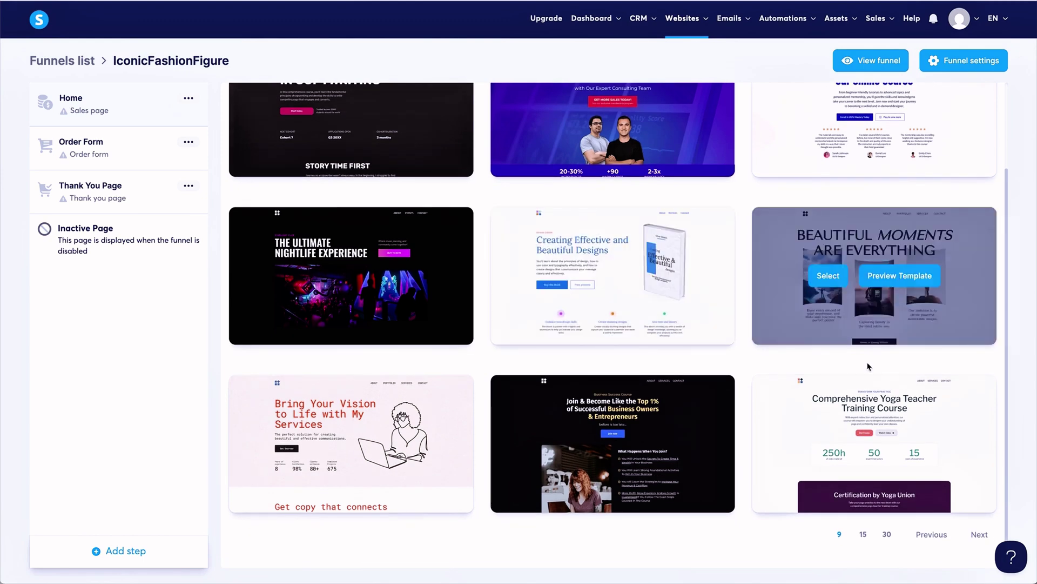
click(966, 535)
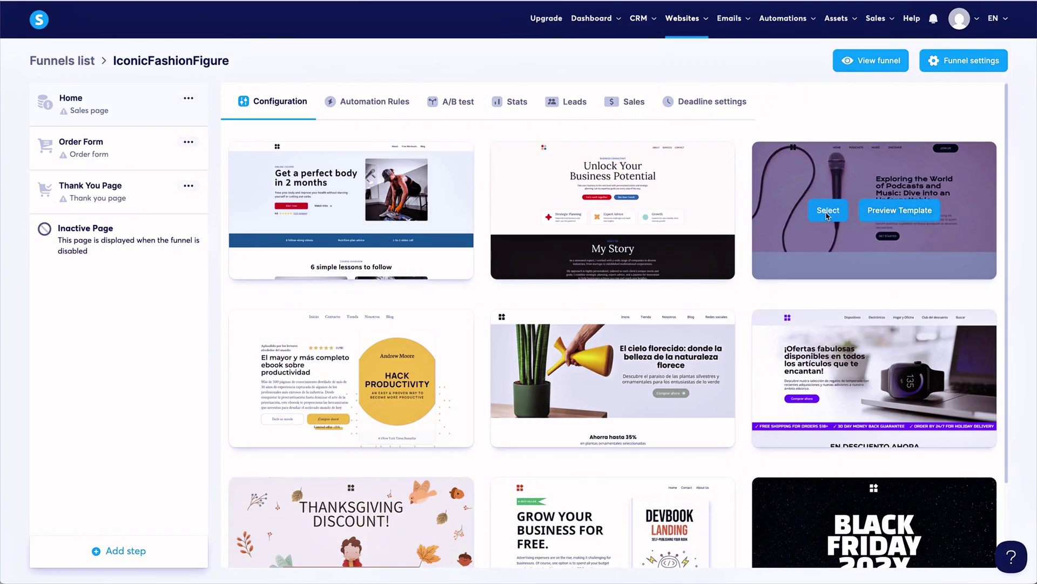
click(828, 211)
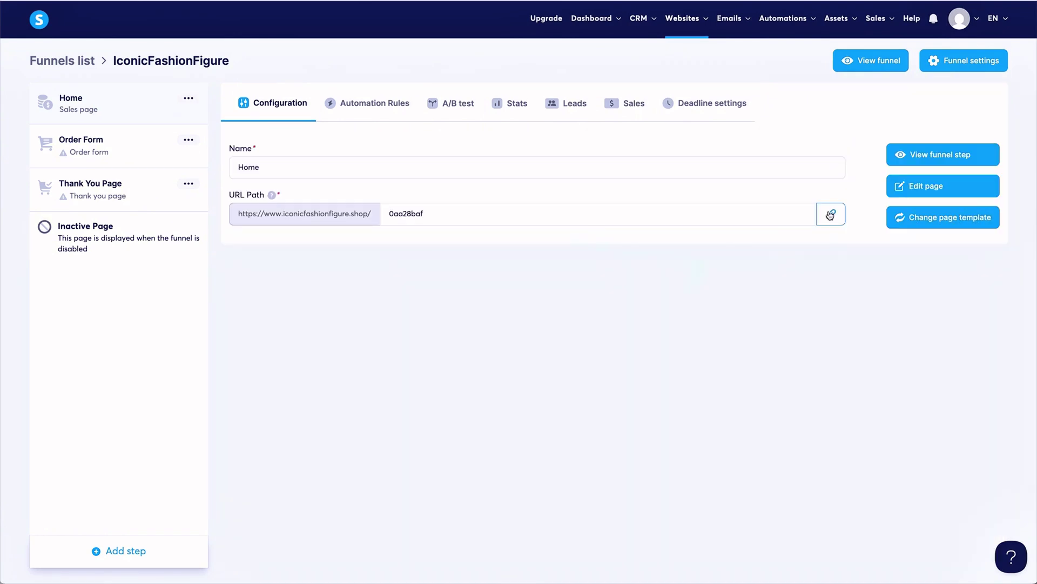
drag(432, 215, 384, 214)
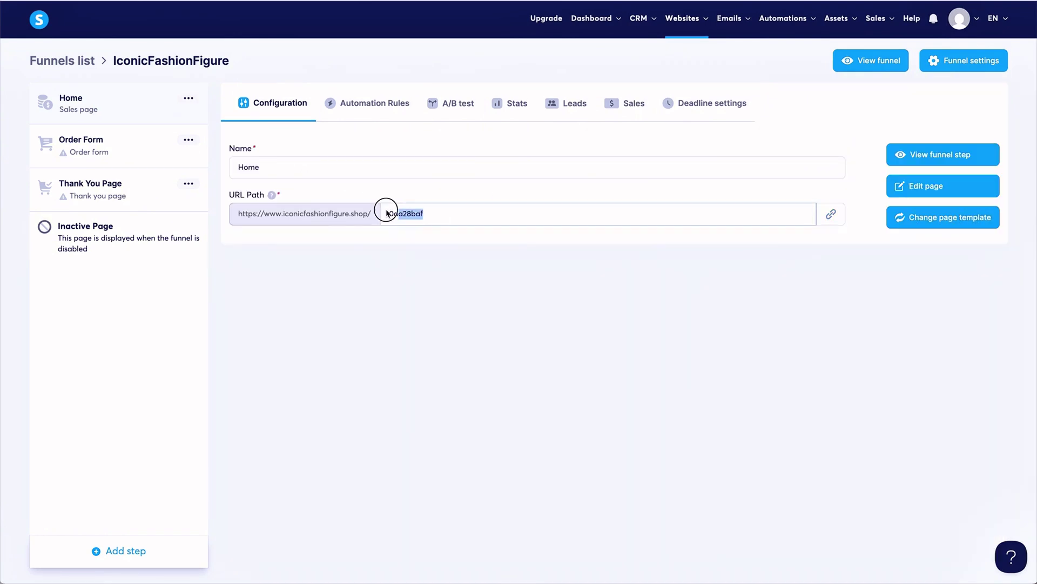
text(home)
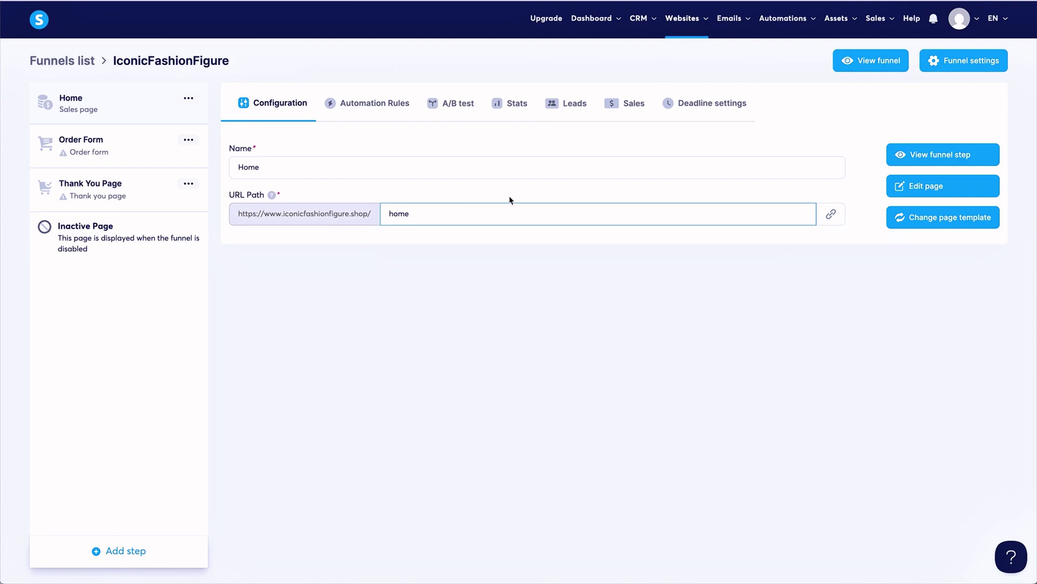
click(774, 250)
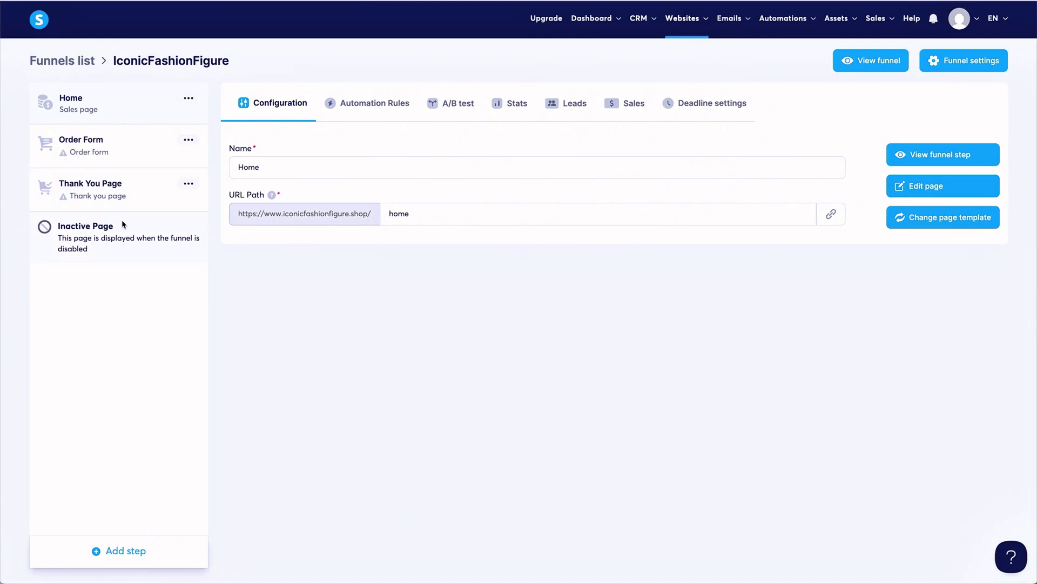
Add a funnel step of type Upsell, named 'Upsell'.
click(119, 552)
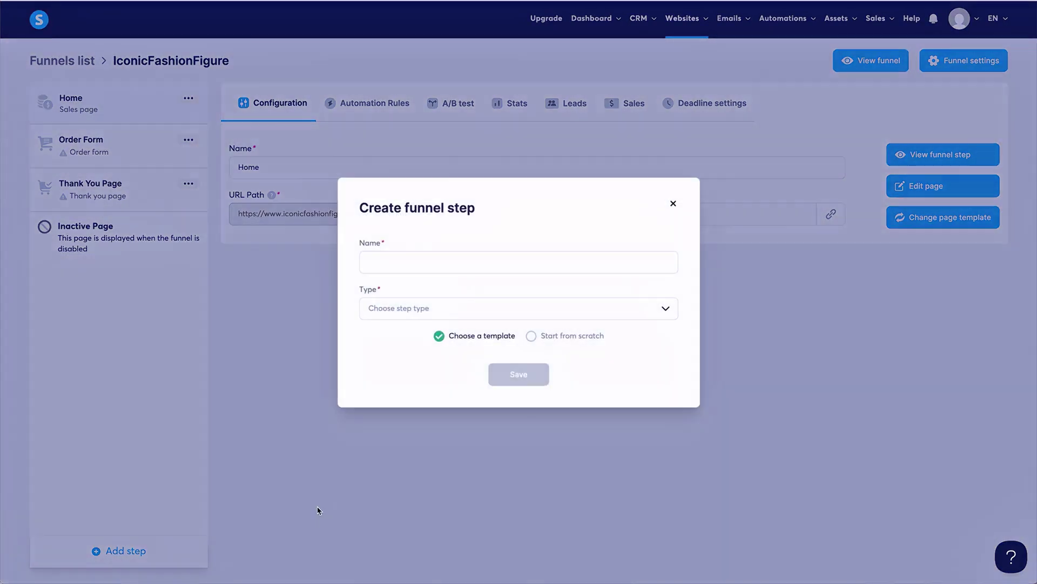
click(442, 316)
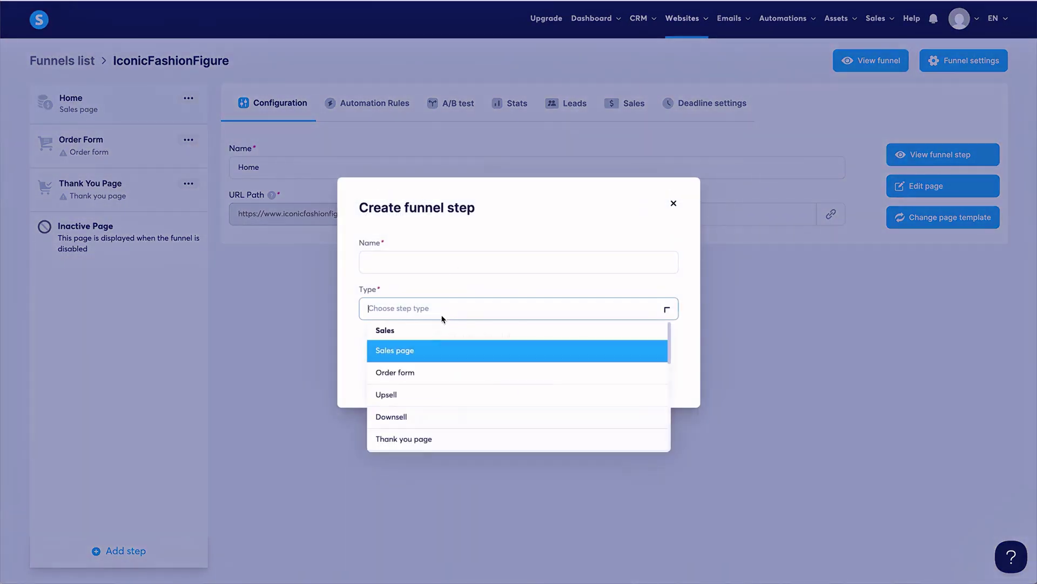
click(443, 401)
click(538, 262)
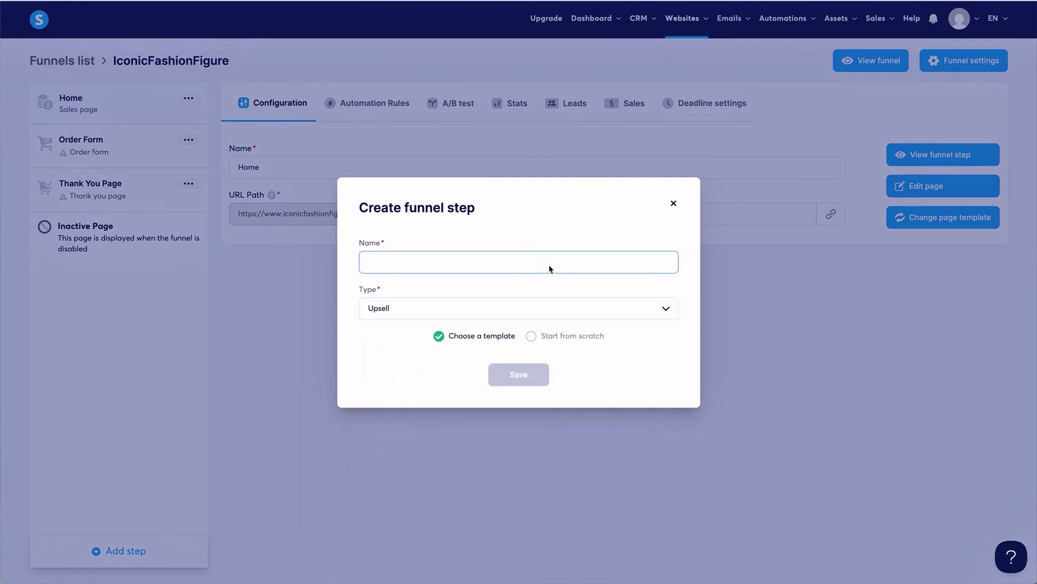
text(Upsell)
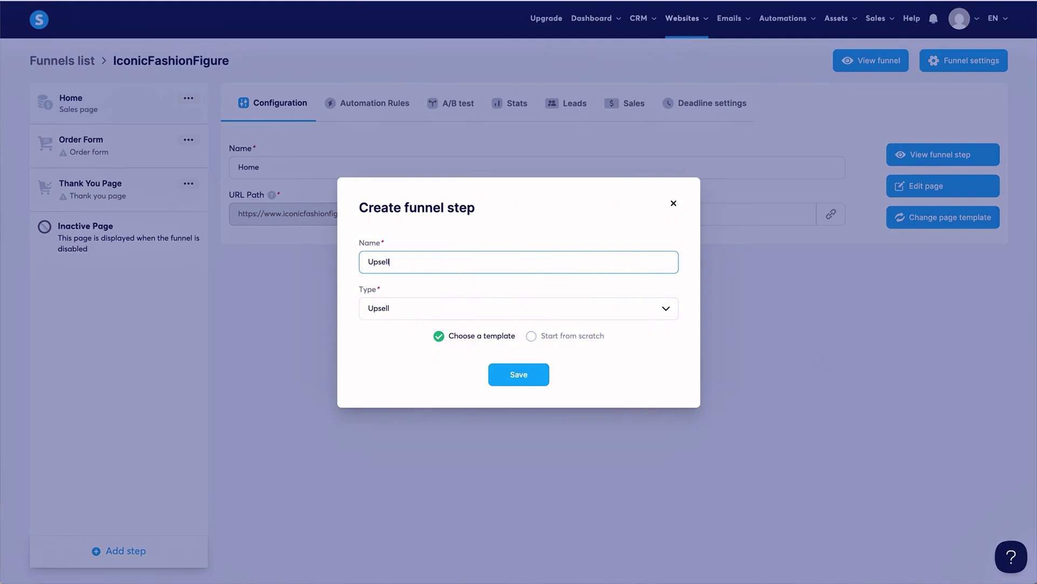
click(527, 374)
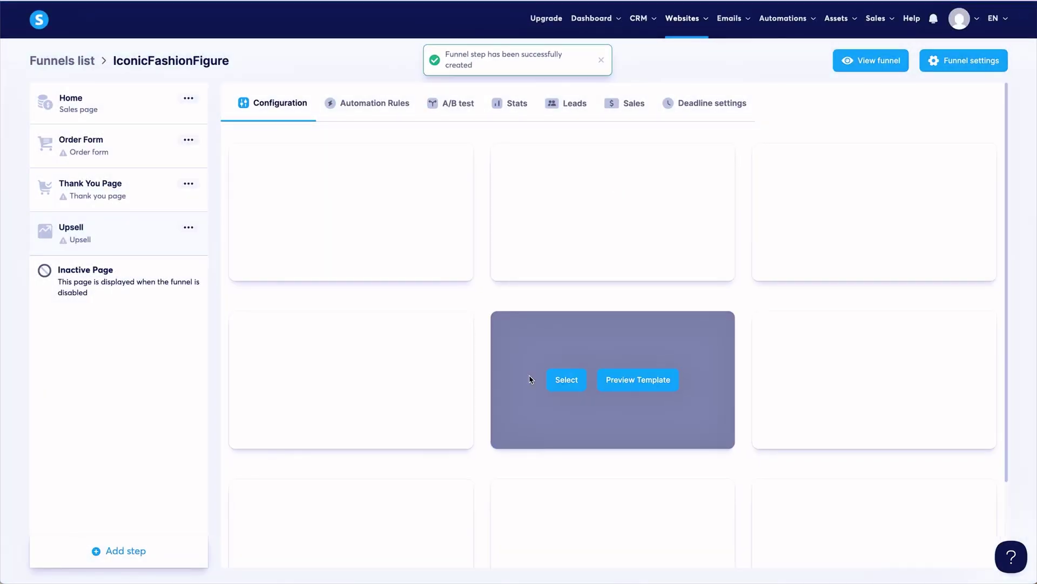
Apply the 'Wait! Your order is not complete!' upsell template to the Upsell step.
scroll(560, 249, down, 2)
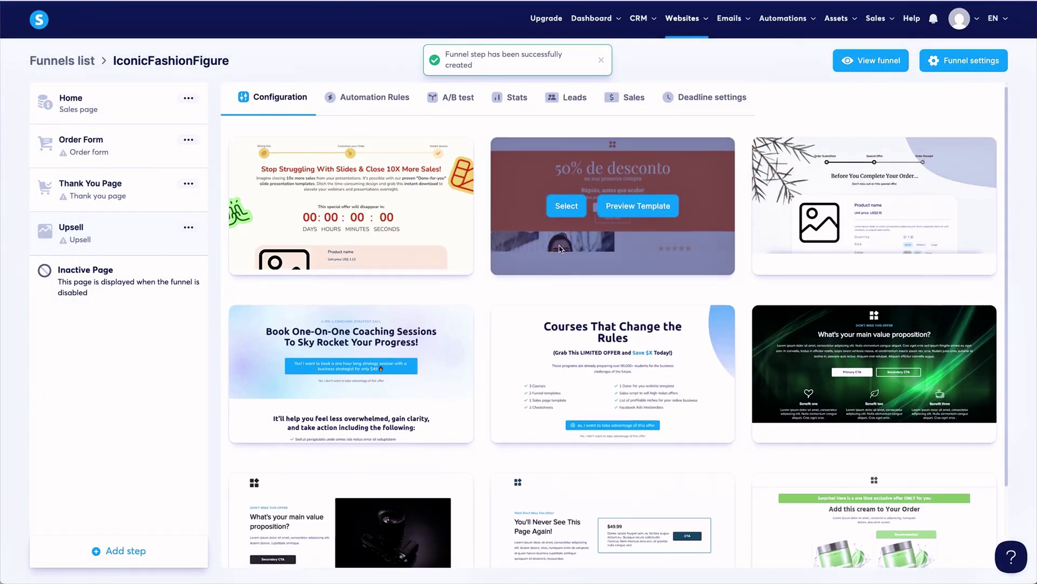
scroll(561, 248, down, 4)
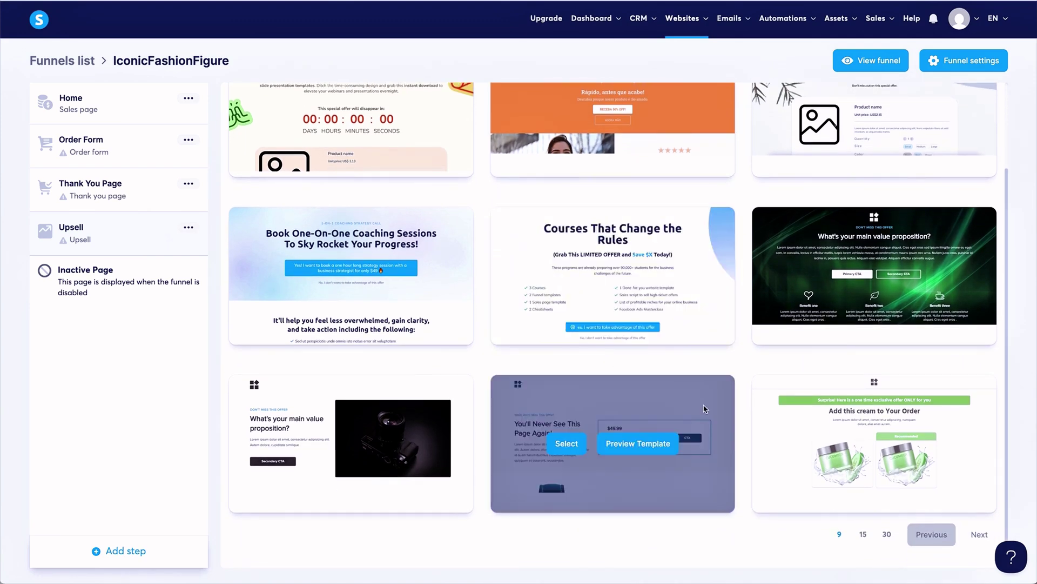
click(977, 535)
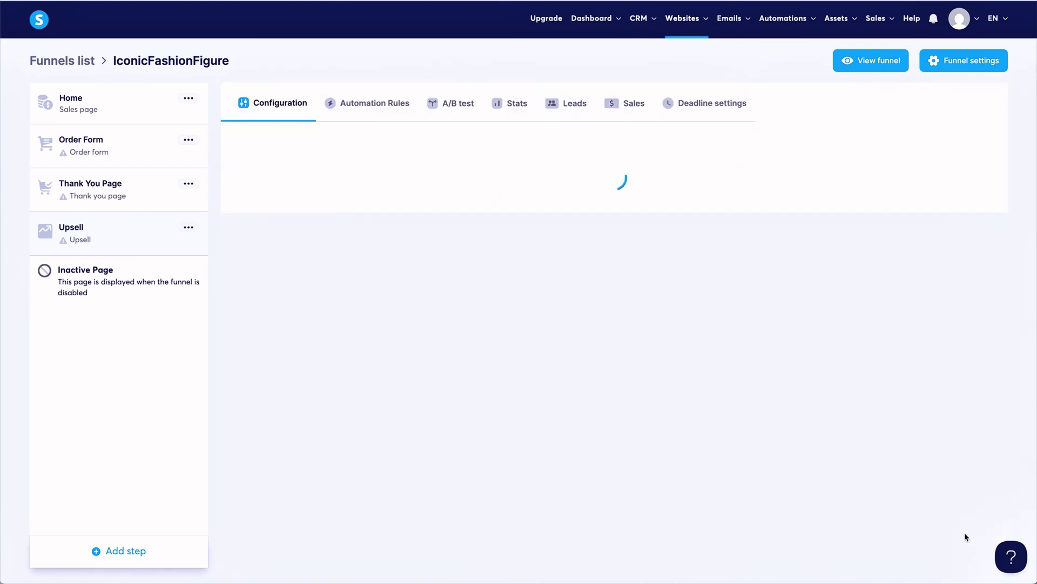
scroll(682, 466, down, 3)
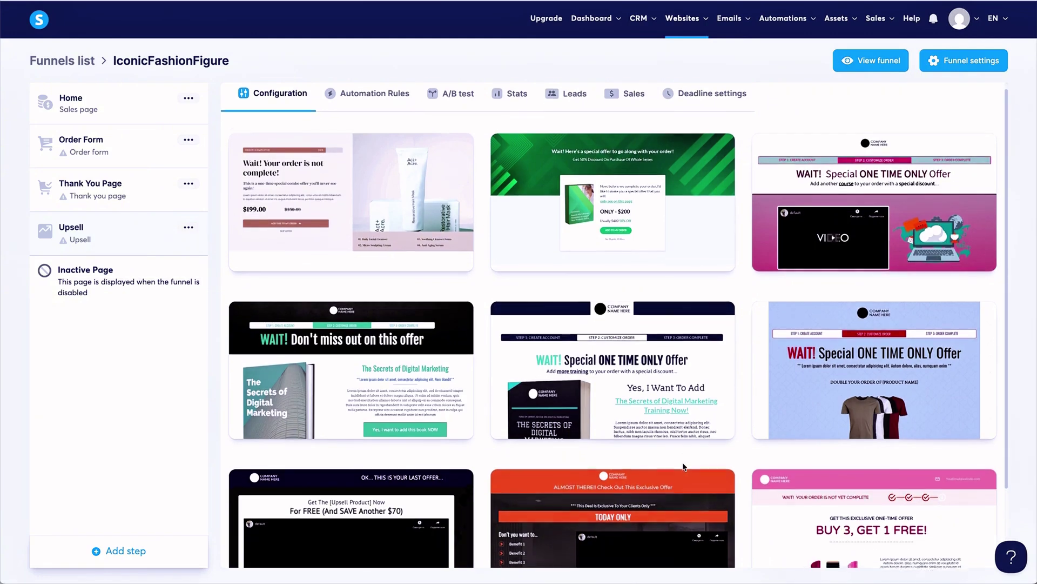
scroll(684, 465, down, 2)
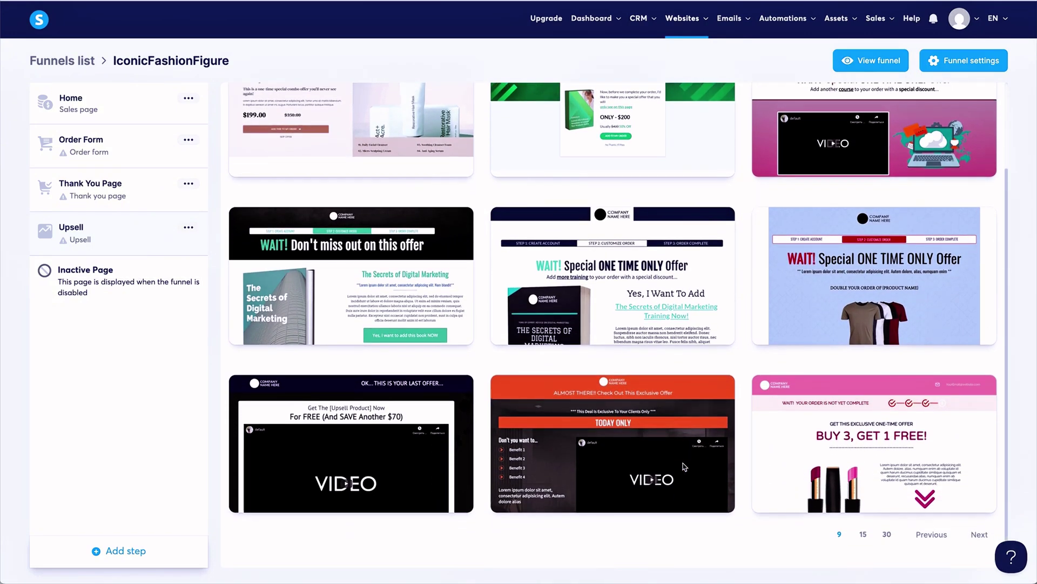
click(978, 535)
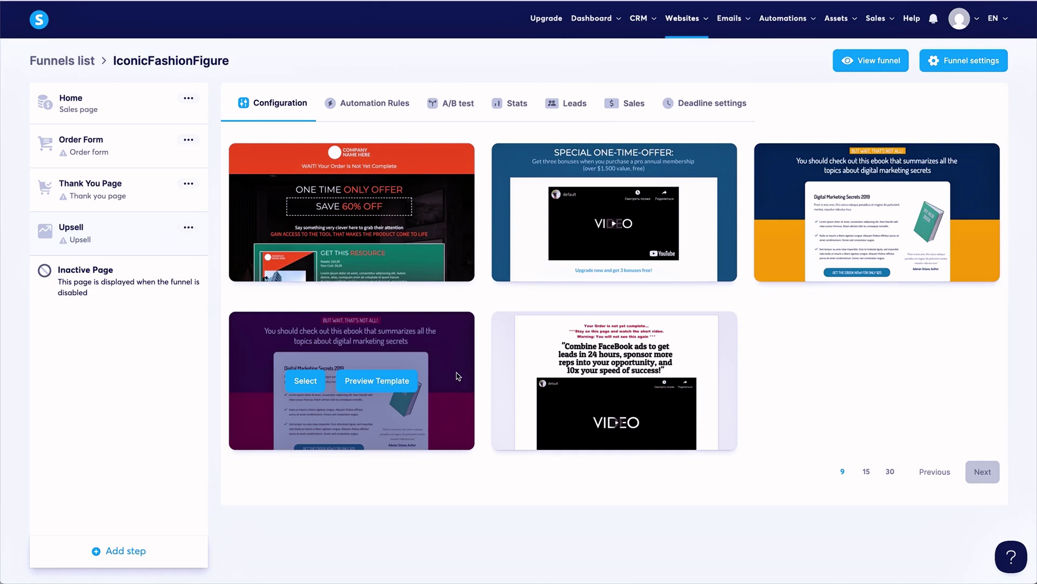
click(925, 475)
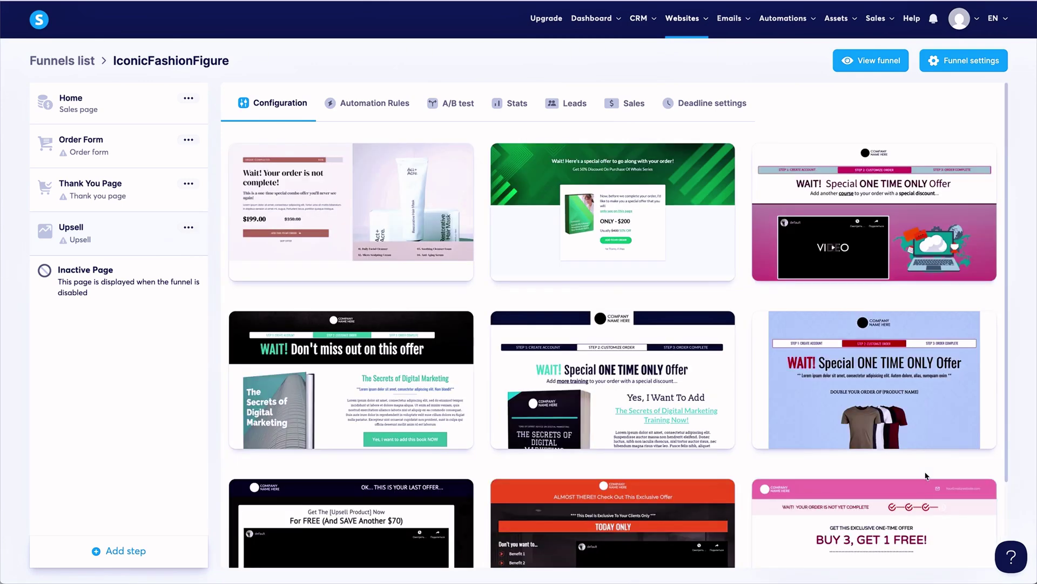
scroll(925, 475, down, 1)
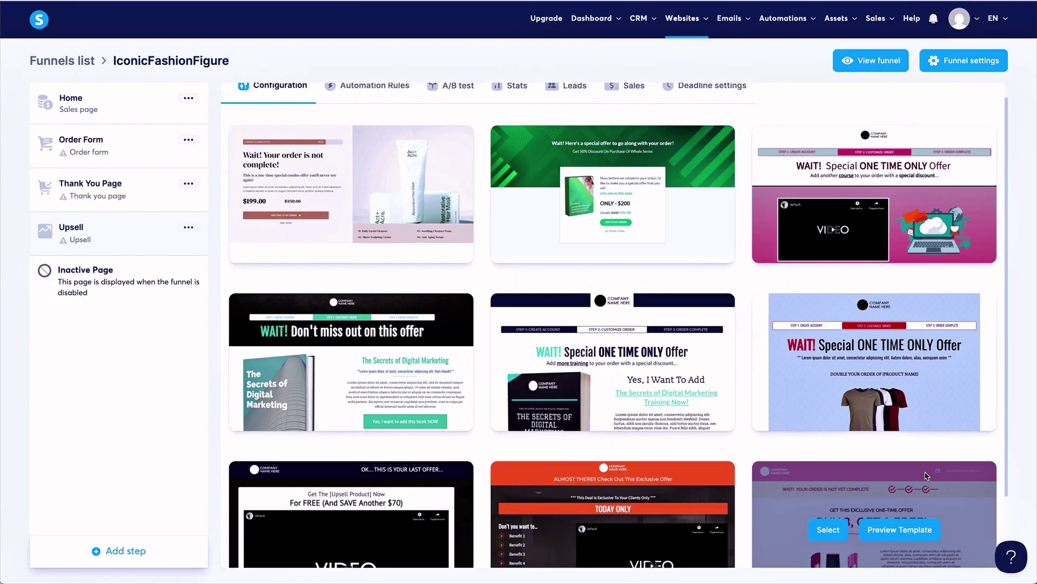
scroll(836, 312, down, 3)
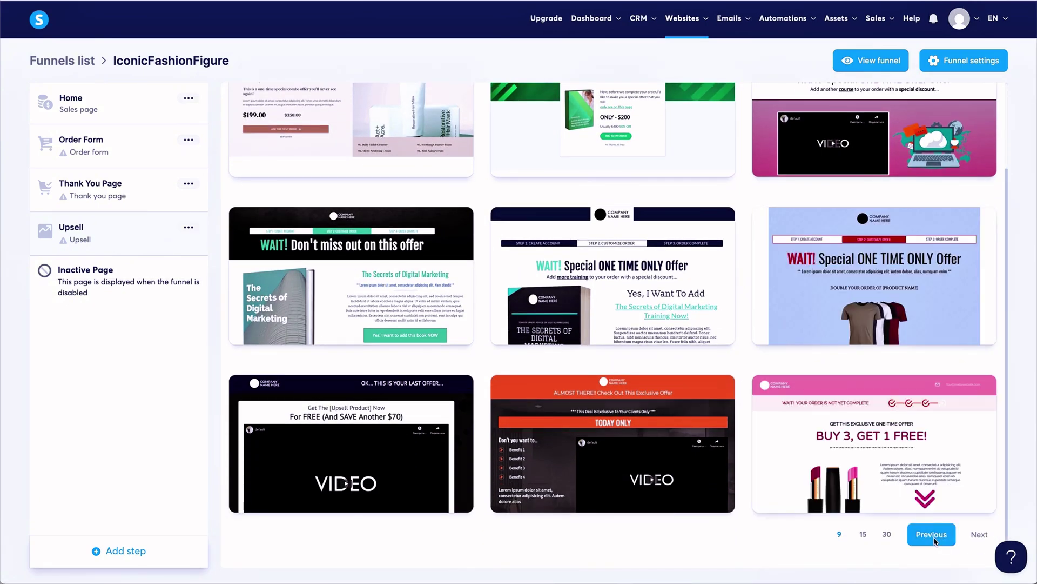
click(938, 534)
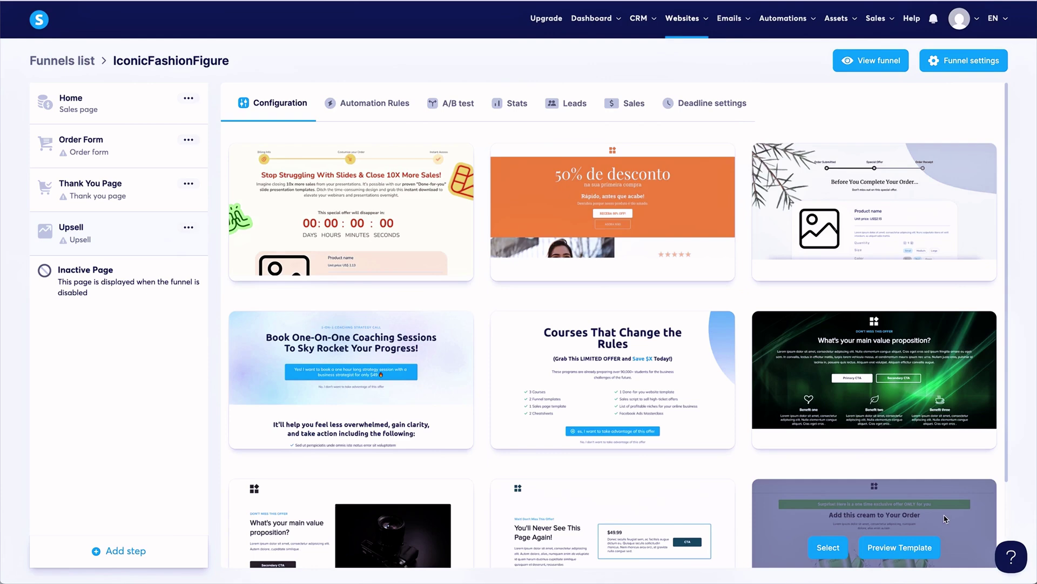
scroll(946, 519, down, 2)
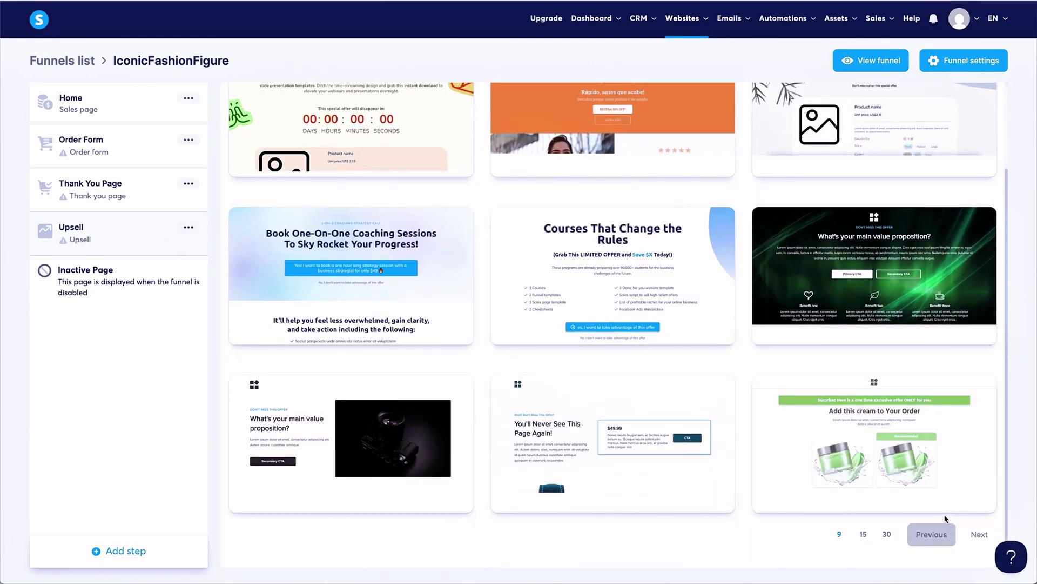
click(976, 533)
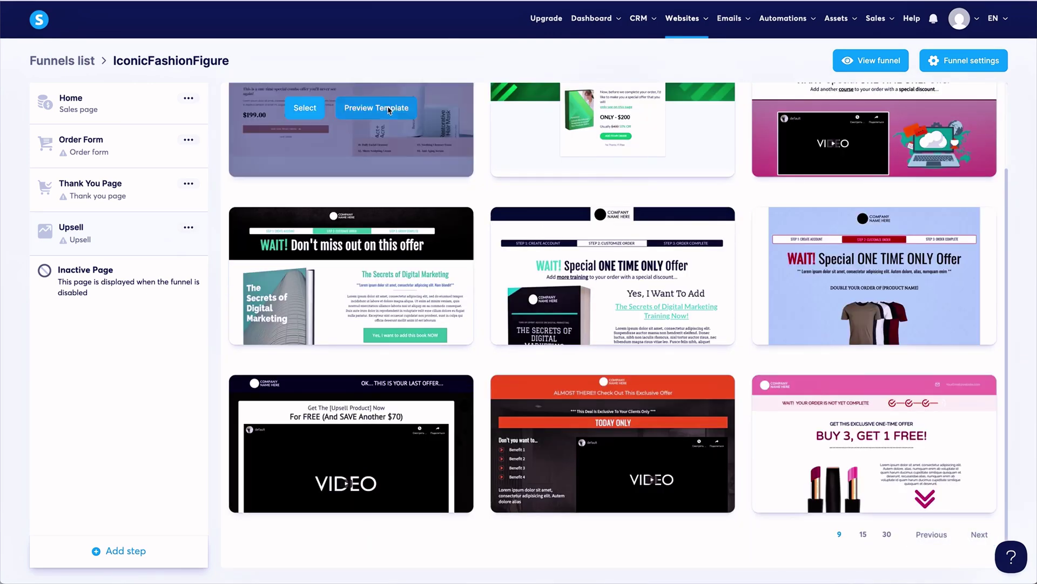
scroll(285, 246, up, 2)
click(304, 211)
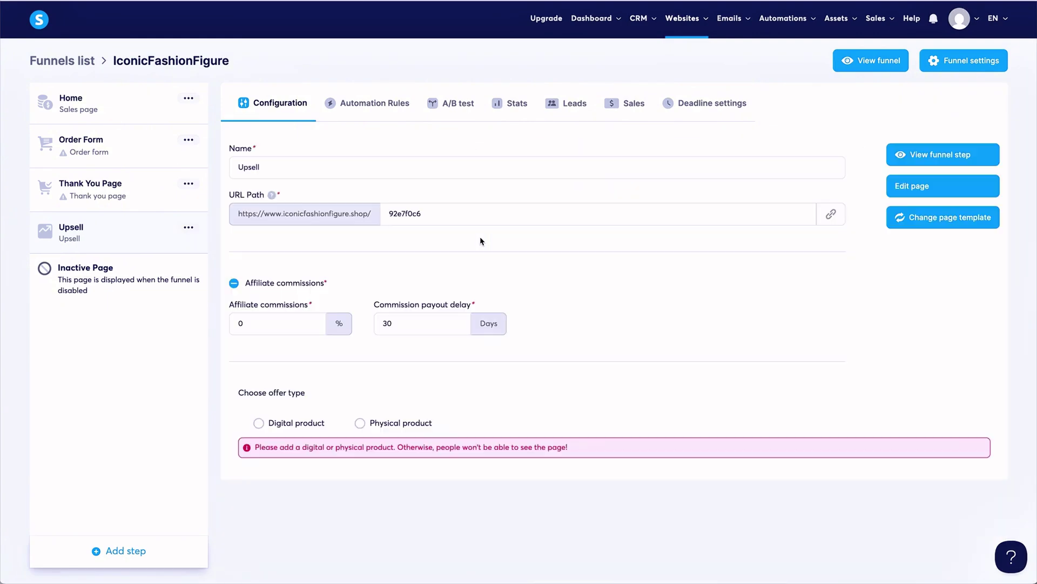
Make the upsell offer the physical product The Maxi and save it.
click(377, 422)
click(333, 514)
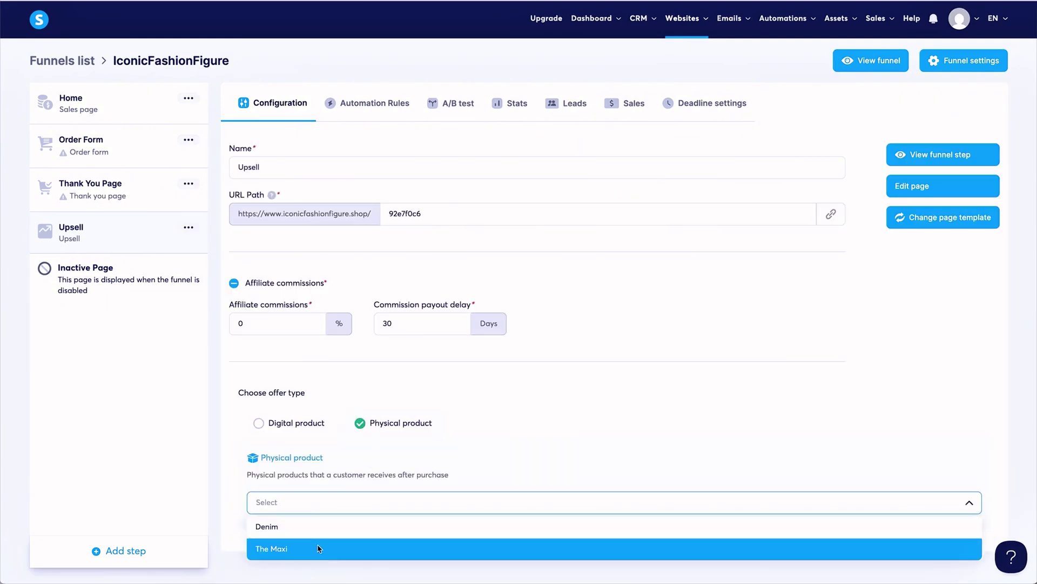
click(326, 546)
click(285, 534)
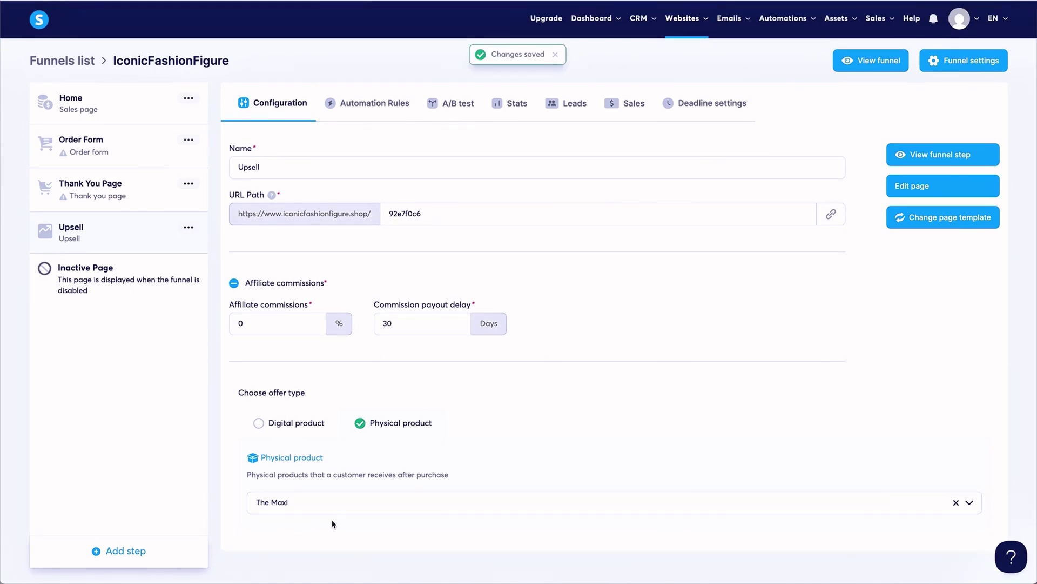
click(234, 282)
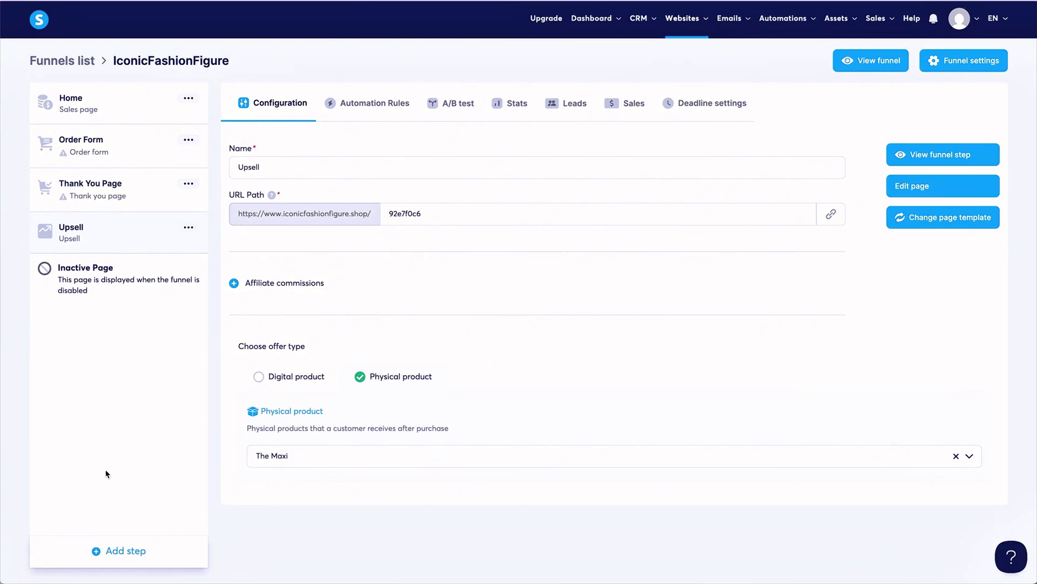
Add a Popup form step named 'Popup' to the funnel.
click(110, 552)
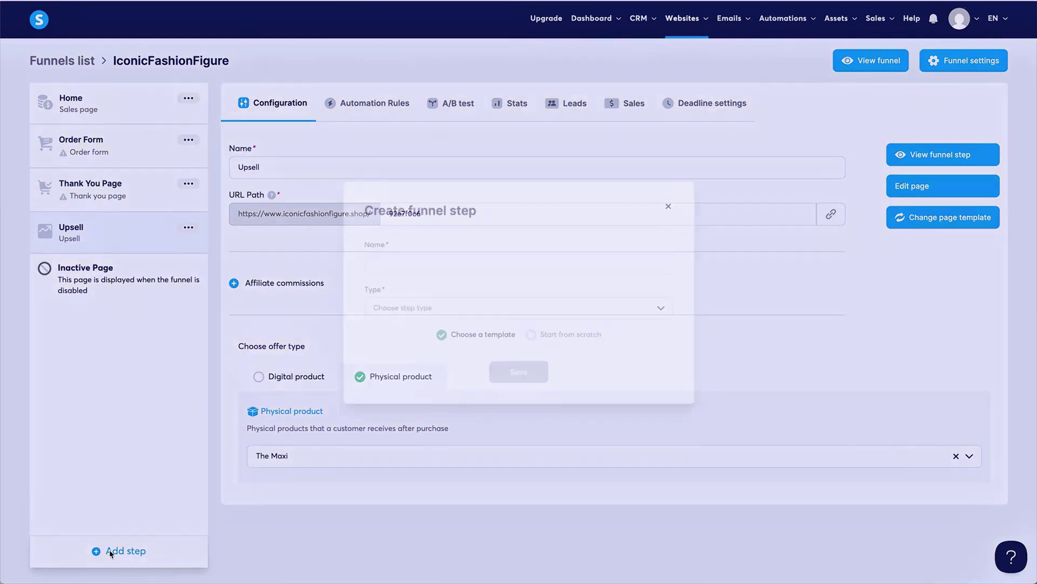
click(441, 313)
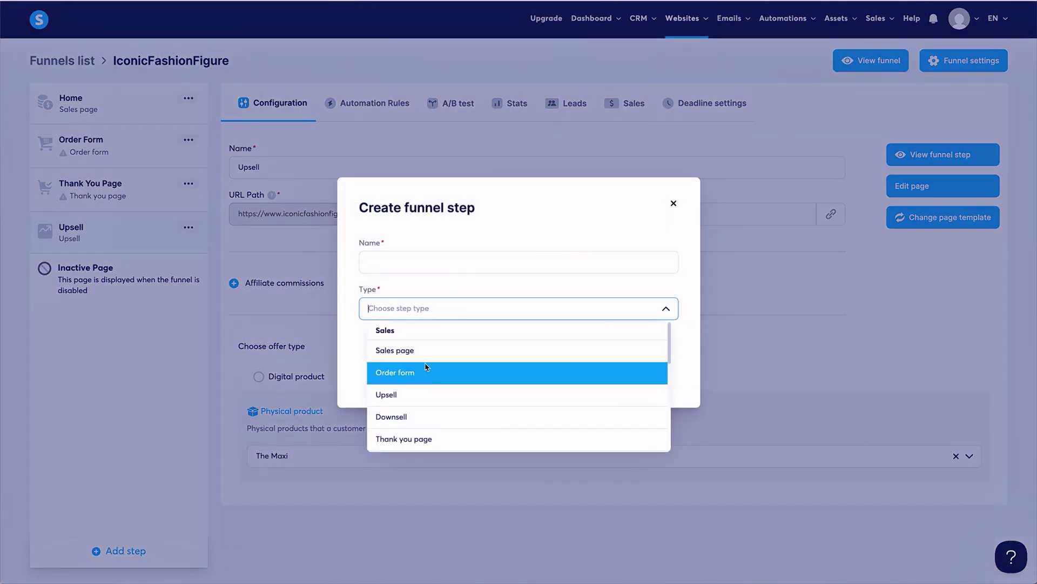
scroll(427, 380, down, 2)
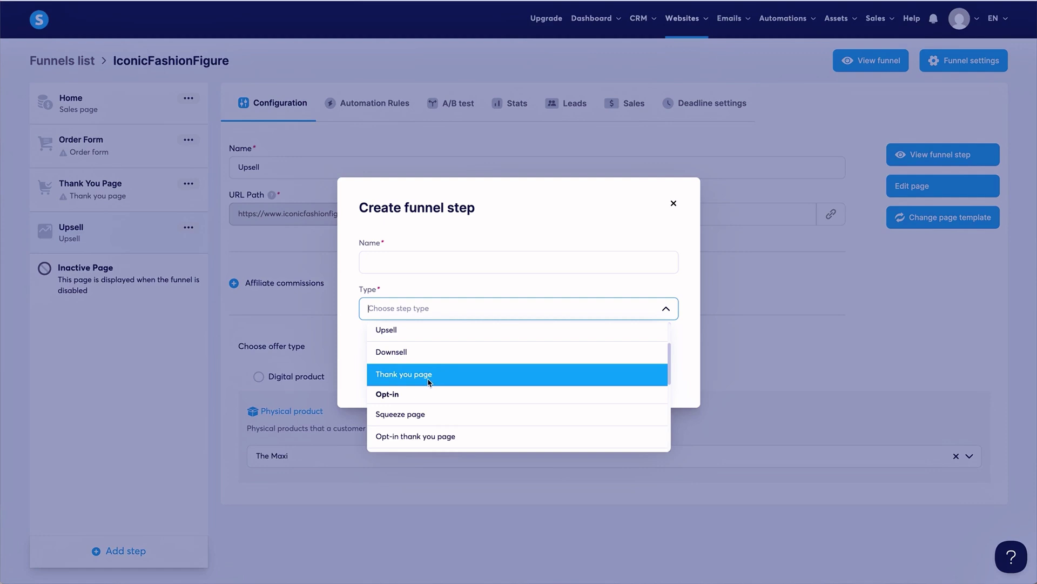
scroll(431, 382, down, 1)
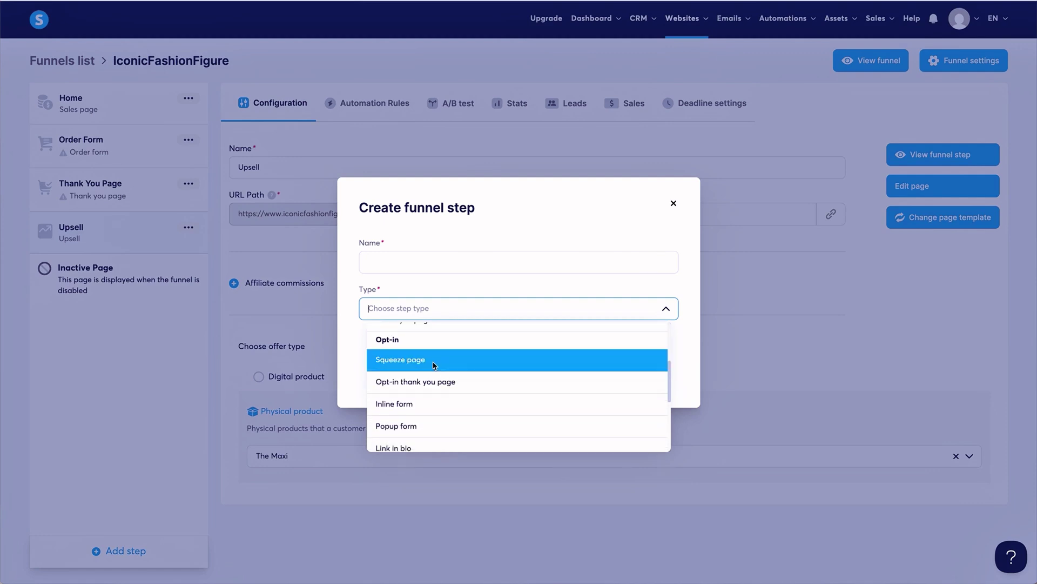
click(433, 427)
click(458, 265)
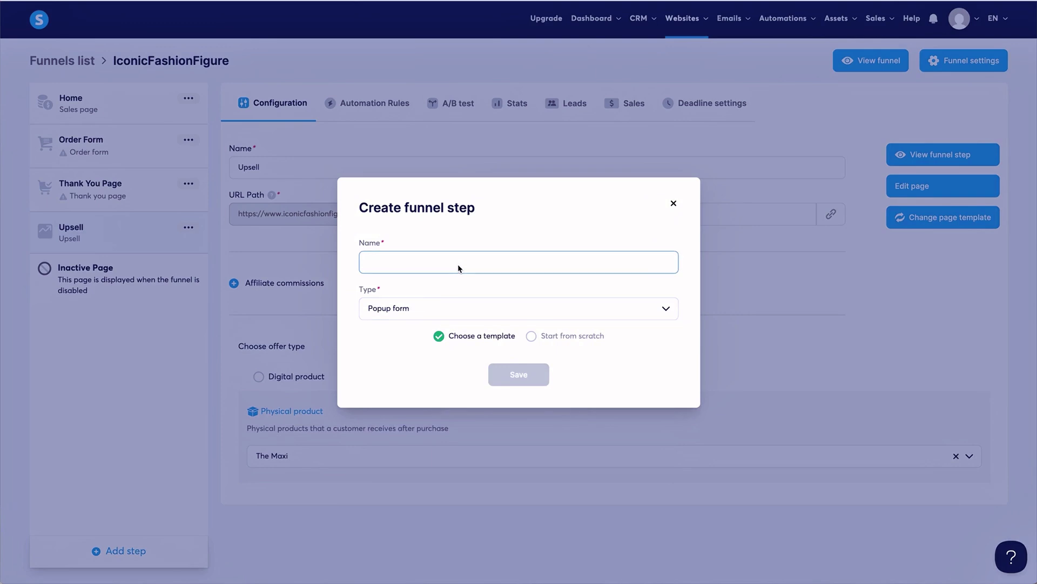
text(Popup)
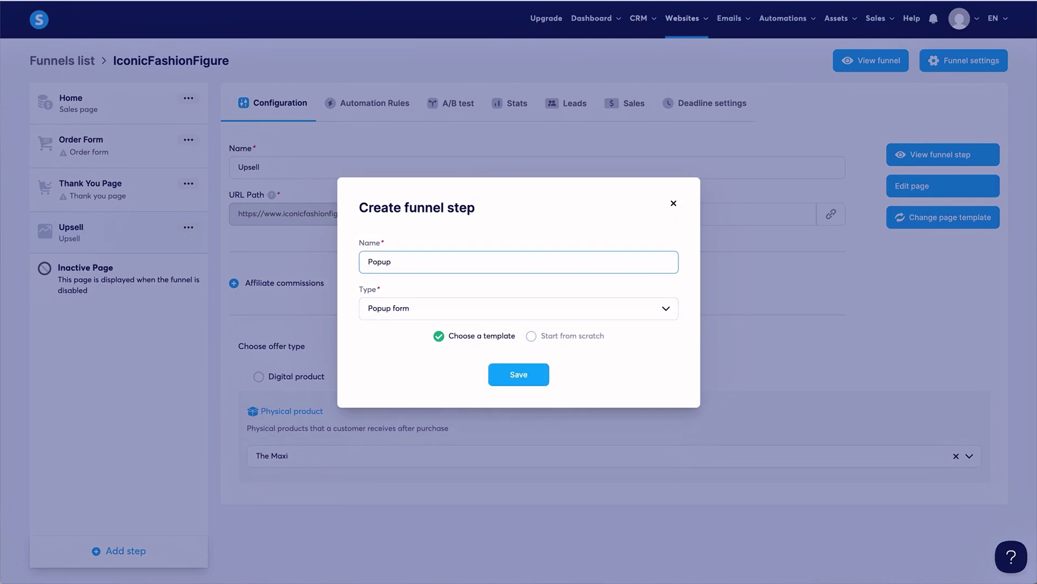
click(531, 384)
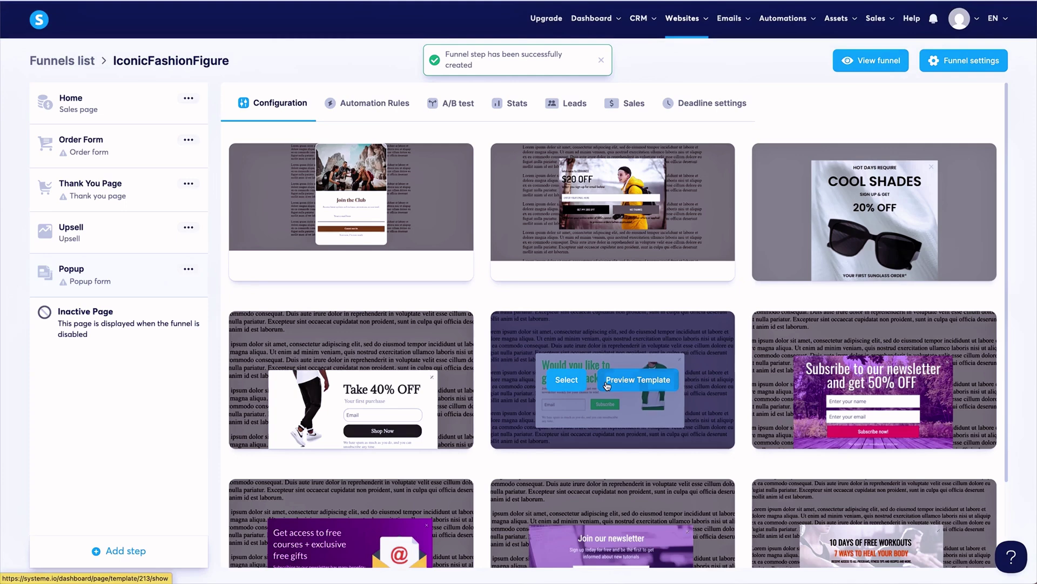
Apply the $20 OFF popup template to the Popup step.
mouse_move(623, 386)
scroll(623, 385, down, 1)
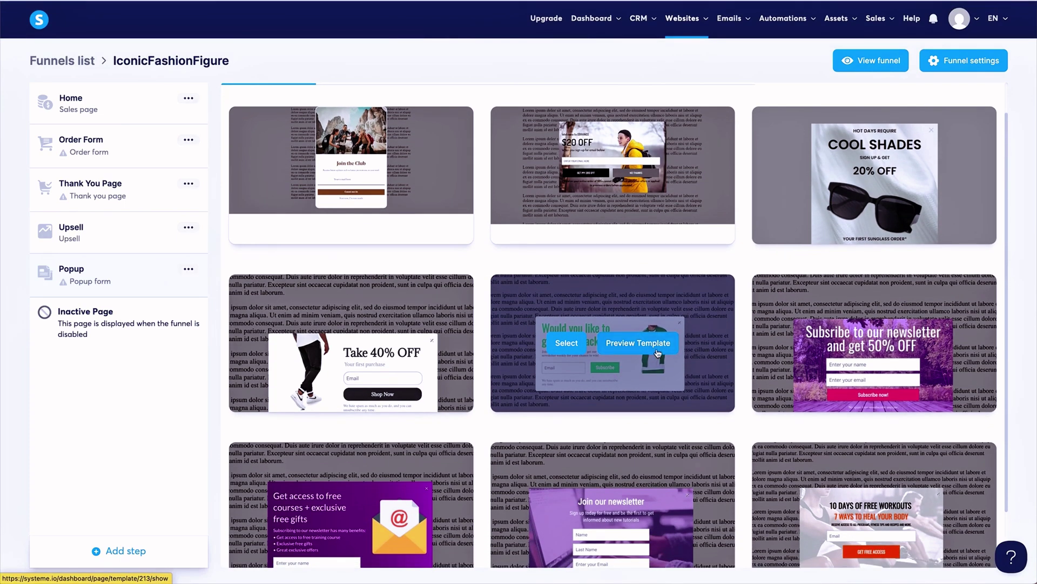
scroll(568, 201, up, 1)
mouse_move(567, 201)
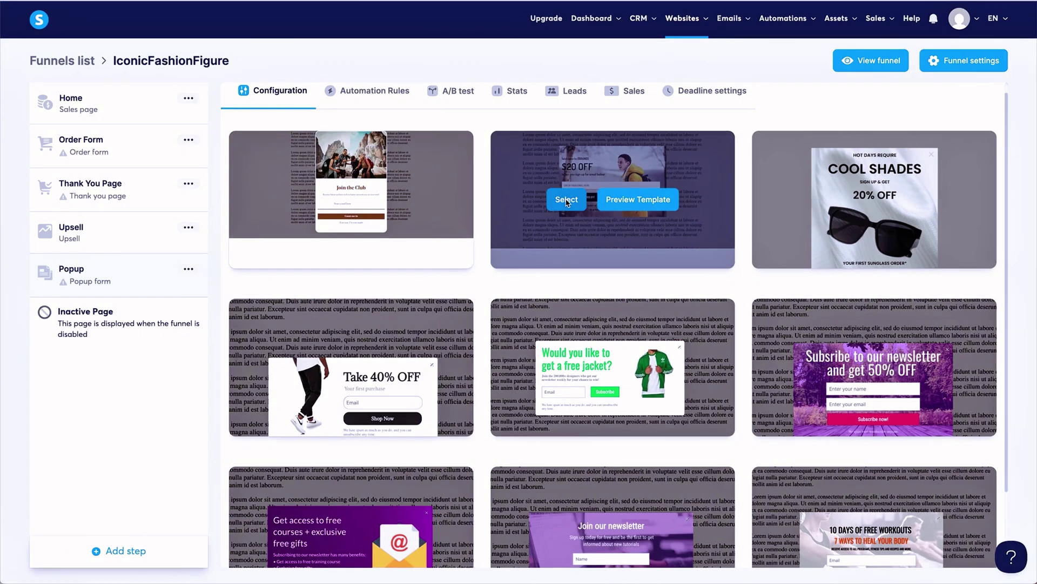
click(566, 200)
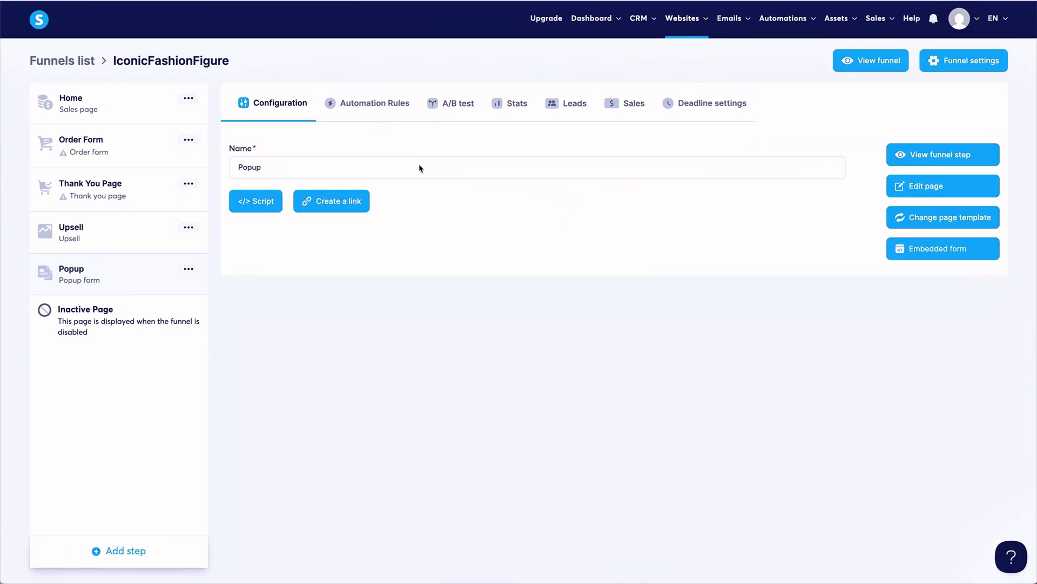
Add a Contact us page step named 'Contact Us' to the funnel.
click(117, 554)
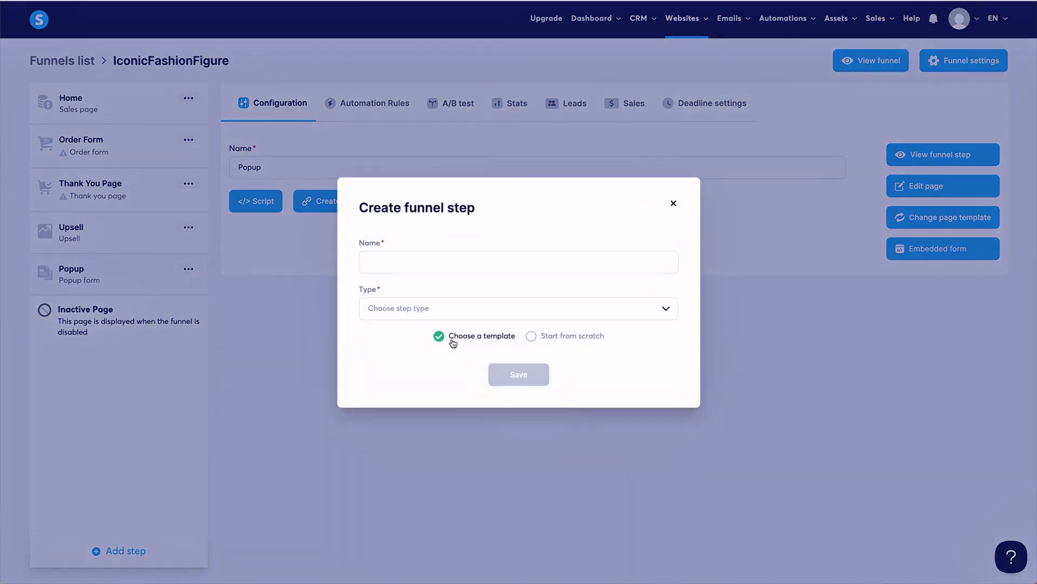
click(492, 309)
scroll(465, 389, down, 2)
scroll(466, 390, down, 4)
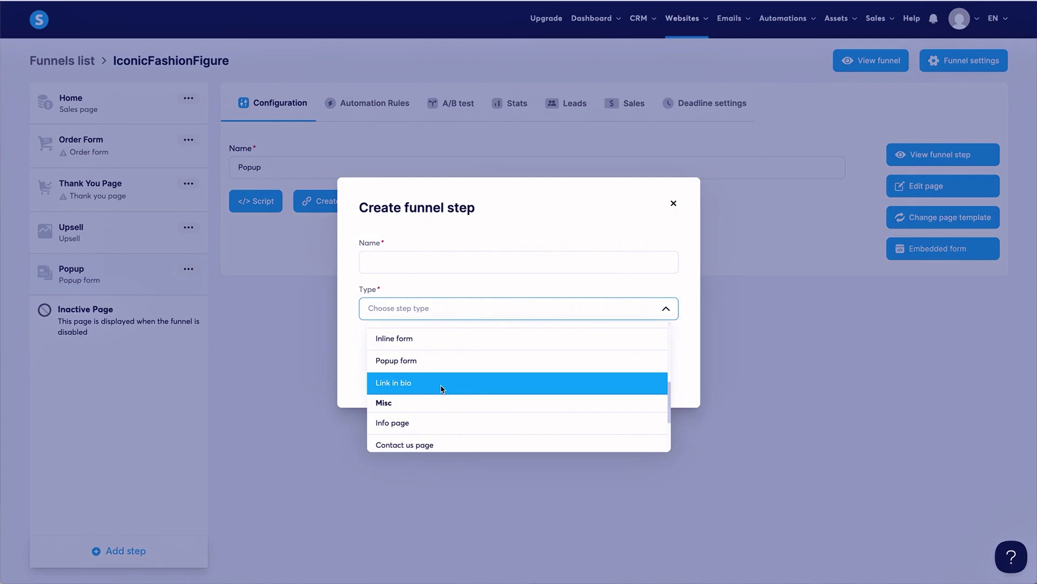
scroll(441, 385, down, 2)
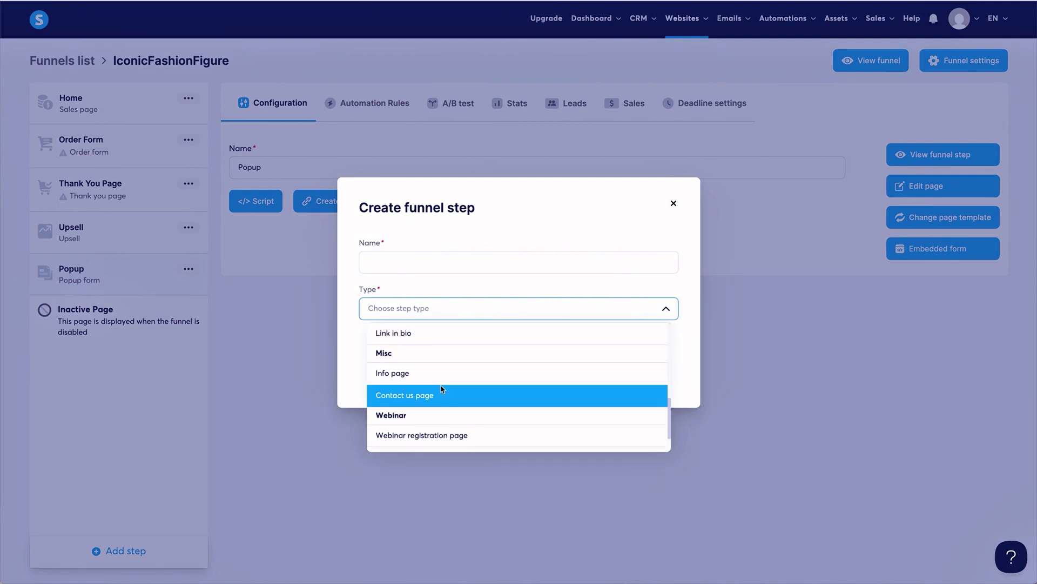
click(442, 399)
click(440, 273)
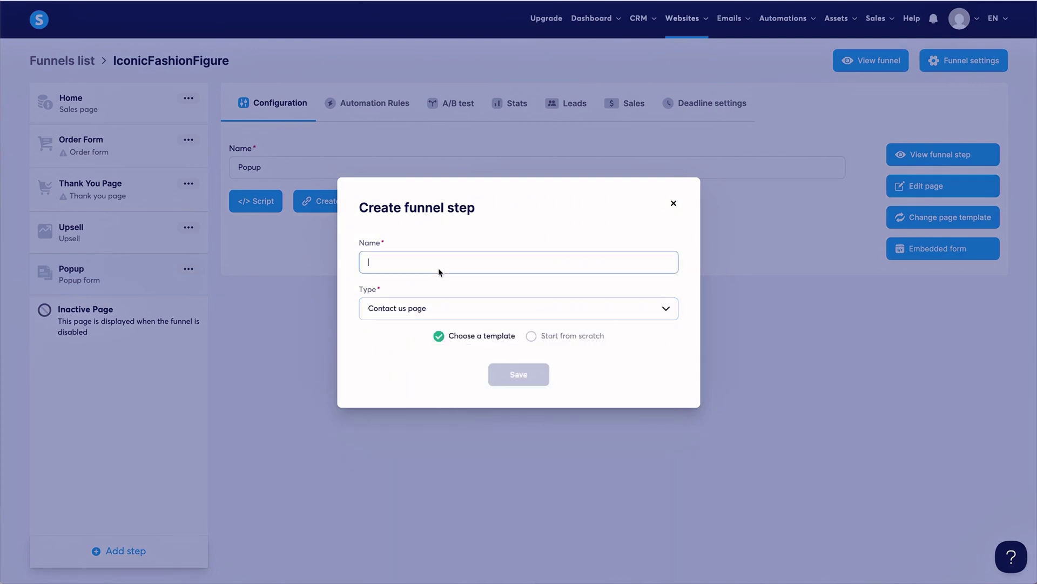
text(Contact Us)
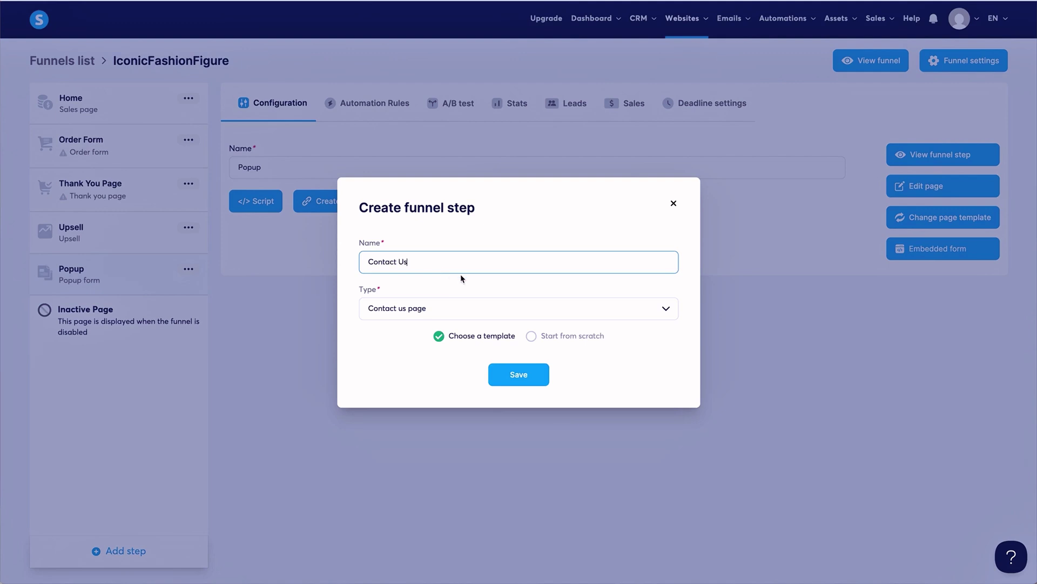
click(519, 374)
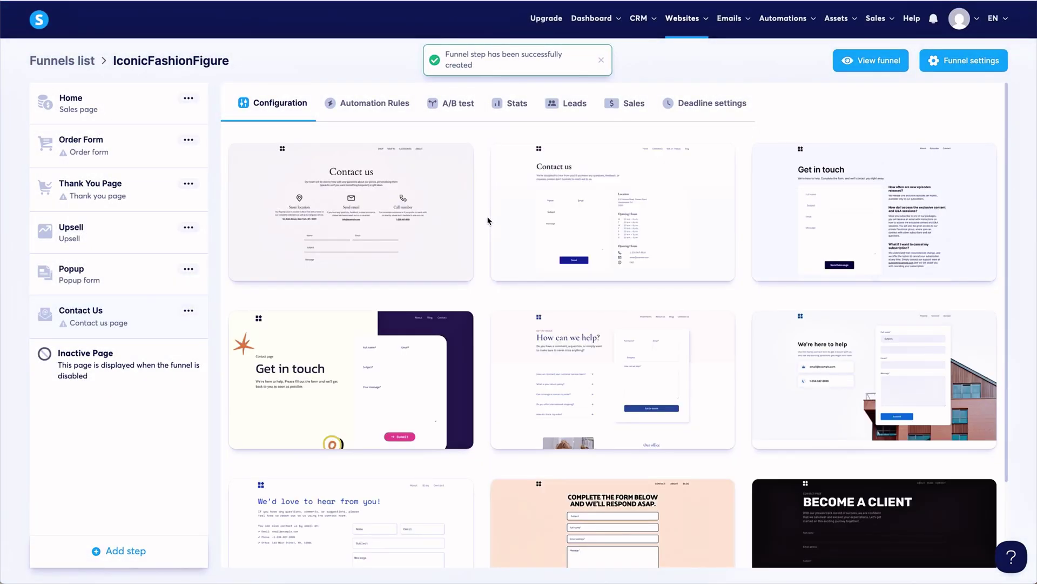
Browse the contact templates and apply the Contact Us template to the new step.
scroll(488, 221, down, 1)
scroll(488, 220, down, 2)
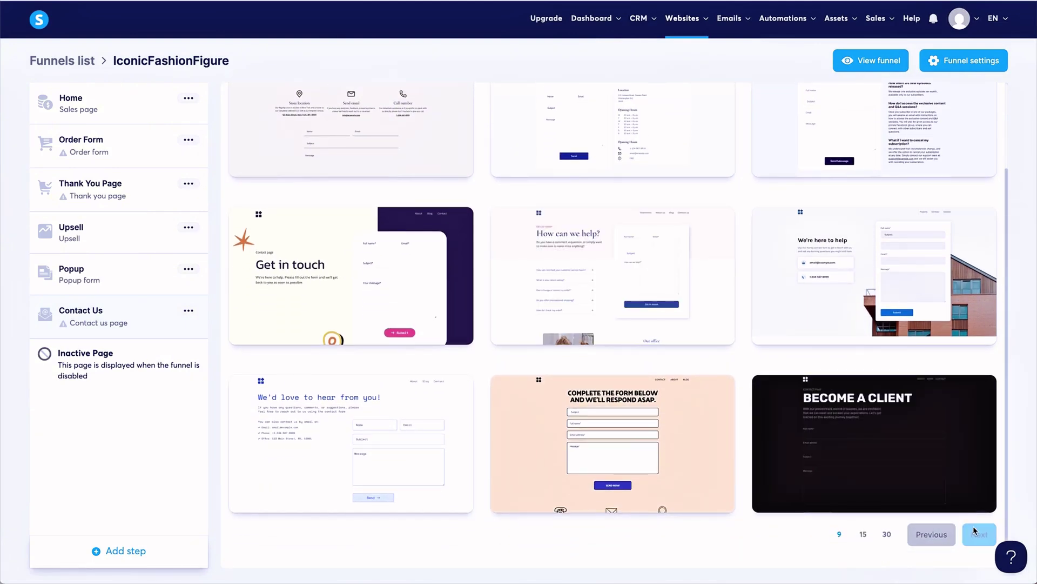
click(971, 534)
scroll(622, 254, down, 2)
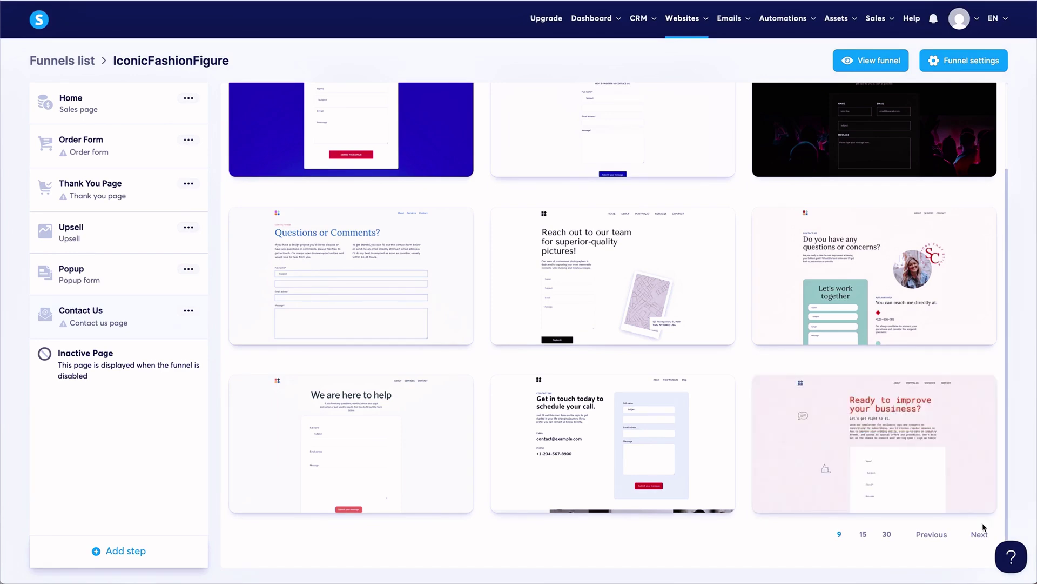
click(975, 533)
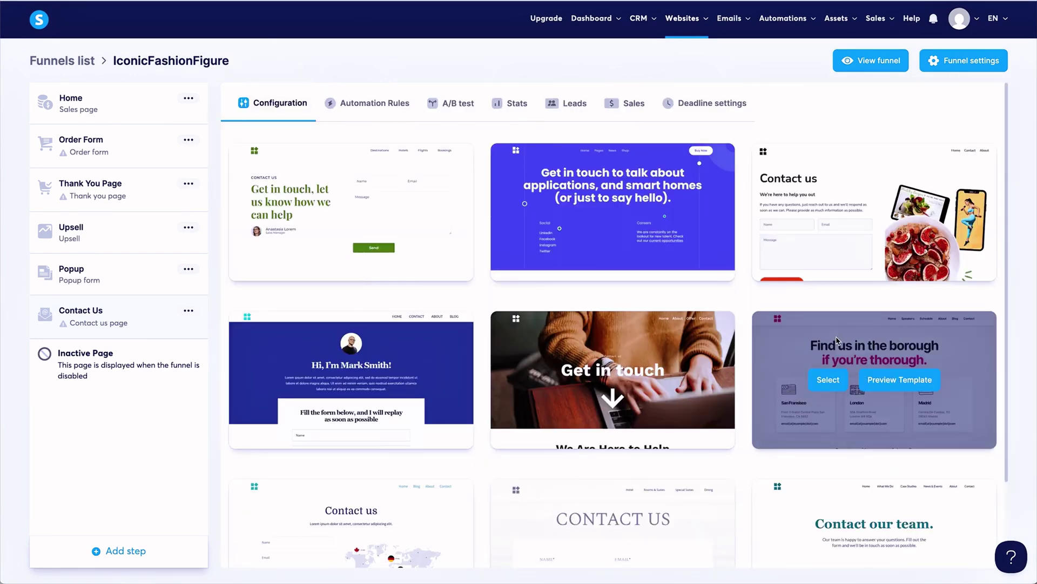
scroll(837, 340, down, 2)
scroll(837, 341, down, 2)
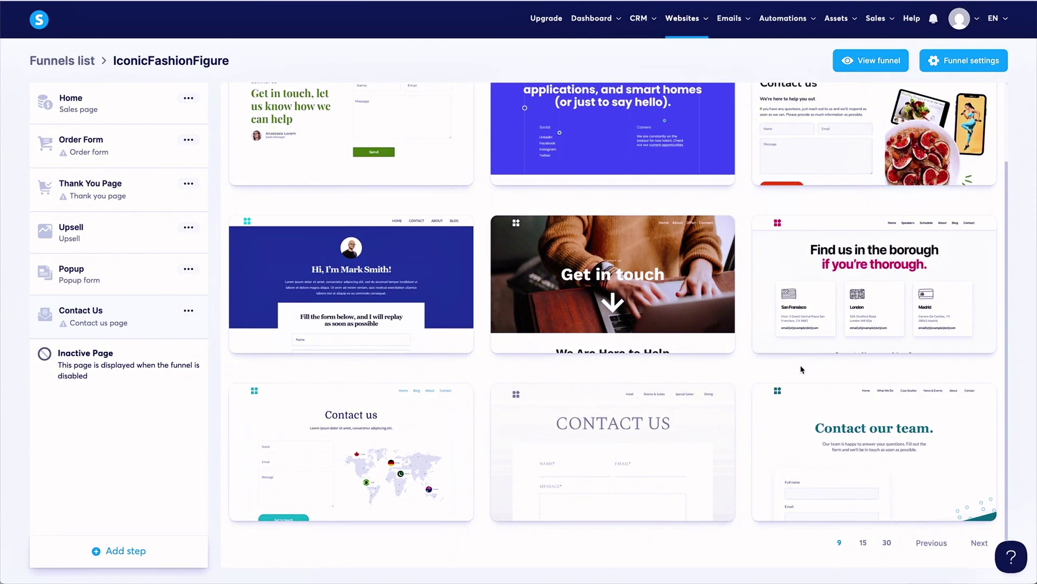
mouse_move(913, 262)
mouse_move(669, 276)
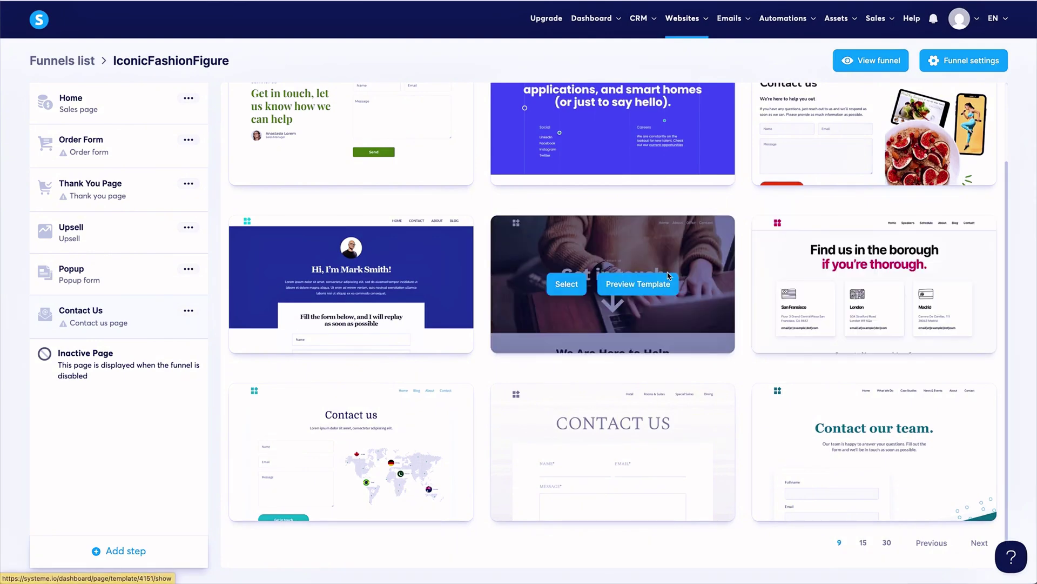
scroll(669, 276, down, 1)
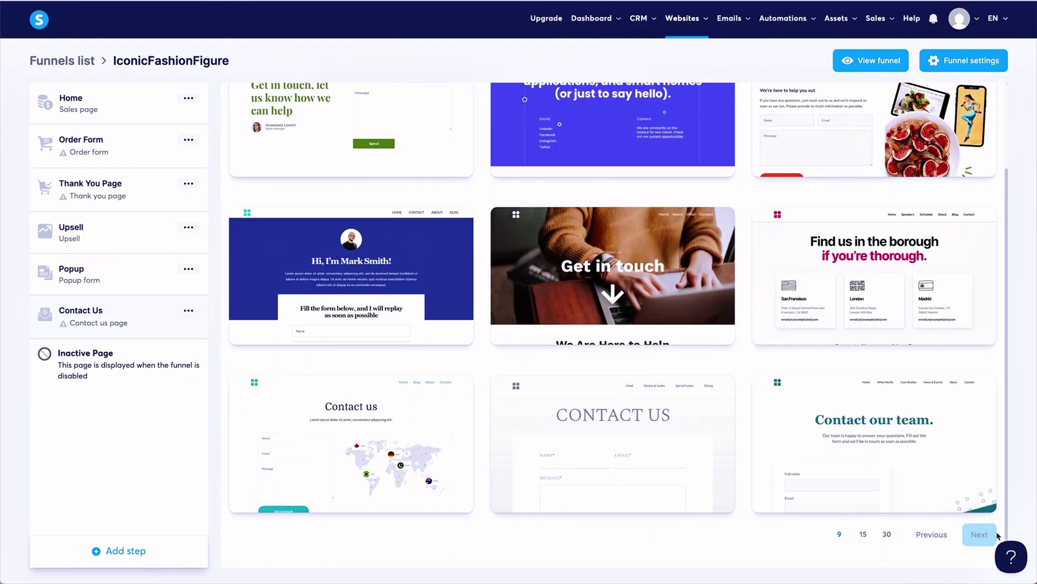
click(980, 534)
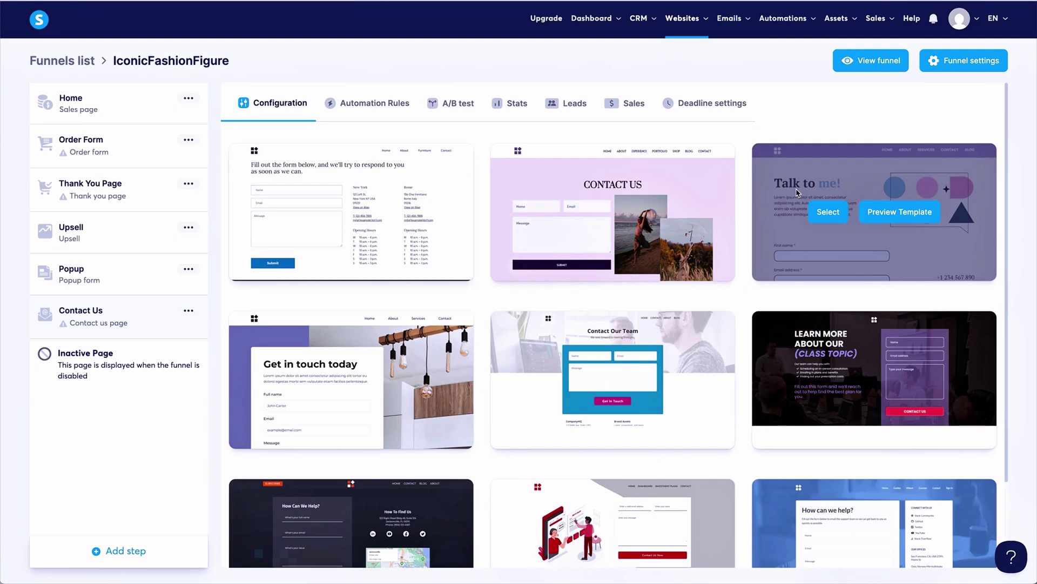
scroll(797, 192, down, 3)
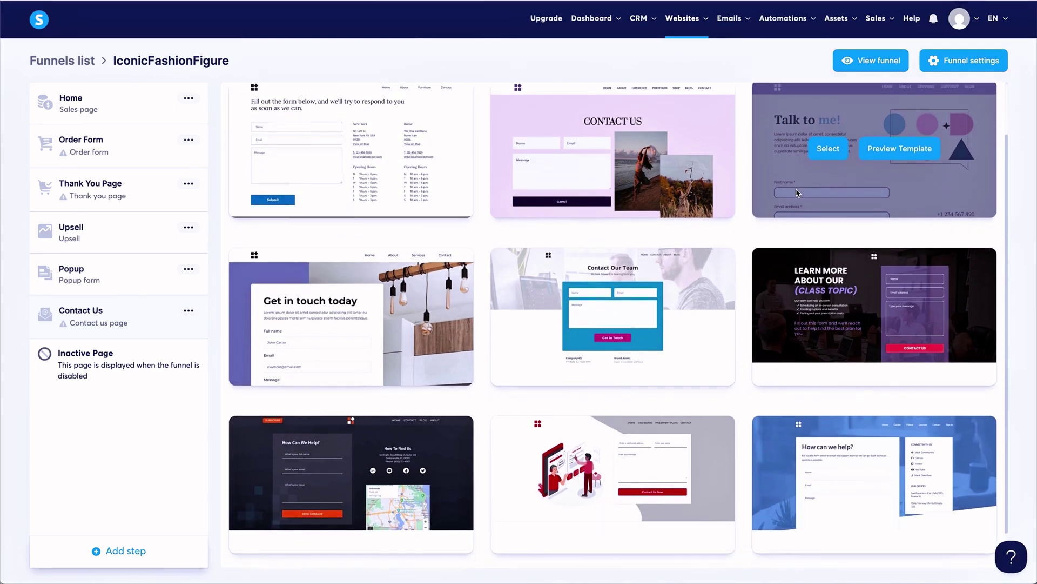
scroll(796, 192, down, 2)
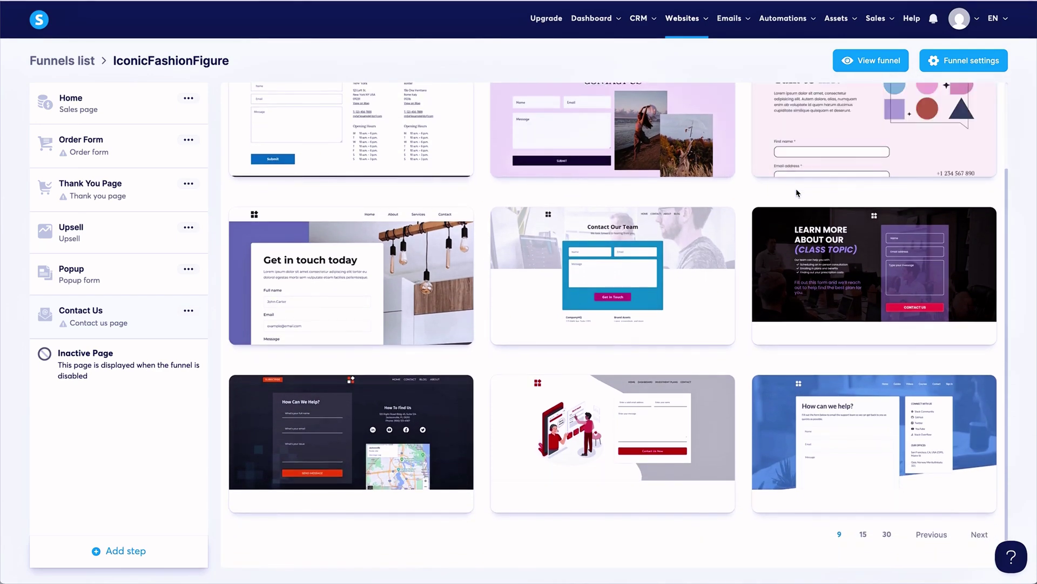
mouse_move(380, 246)
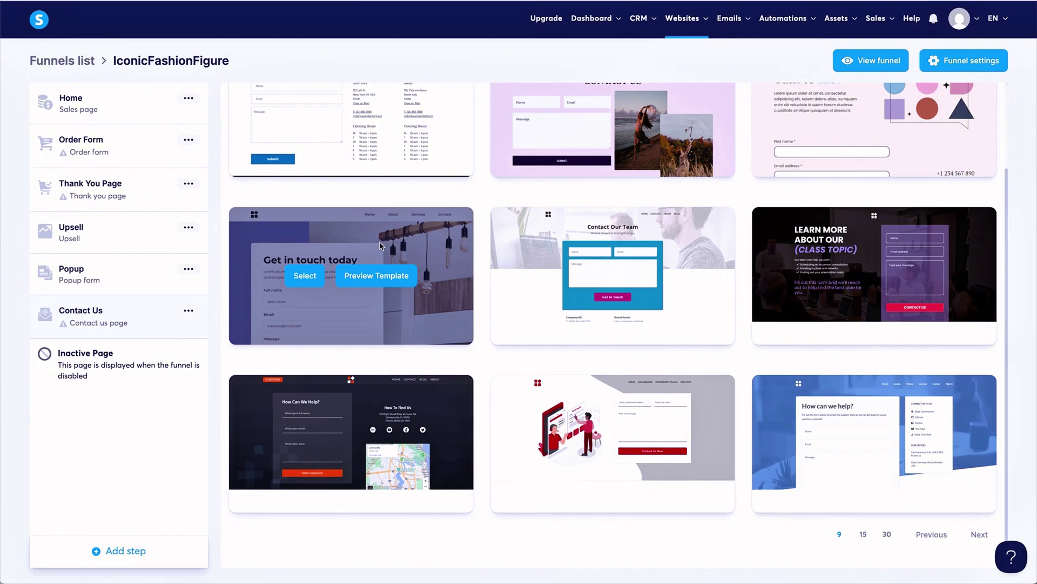
click(979, 533)
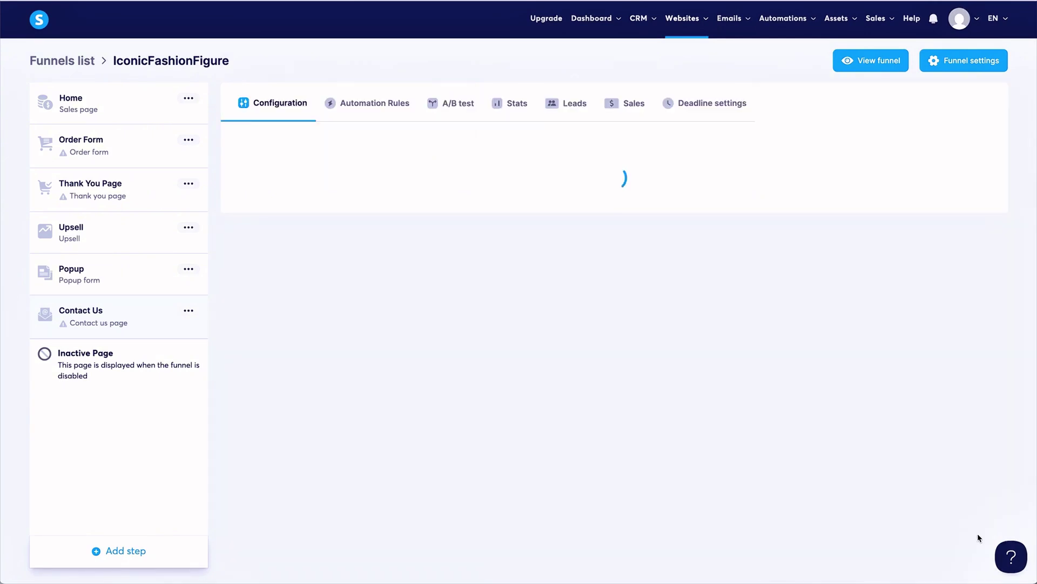
scroll(733, 497, down, 3)
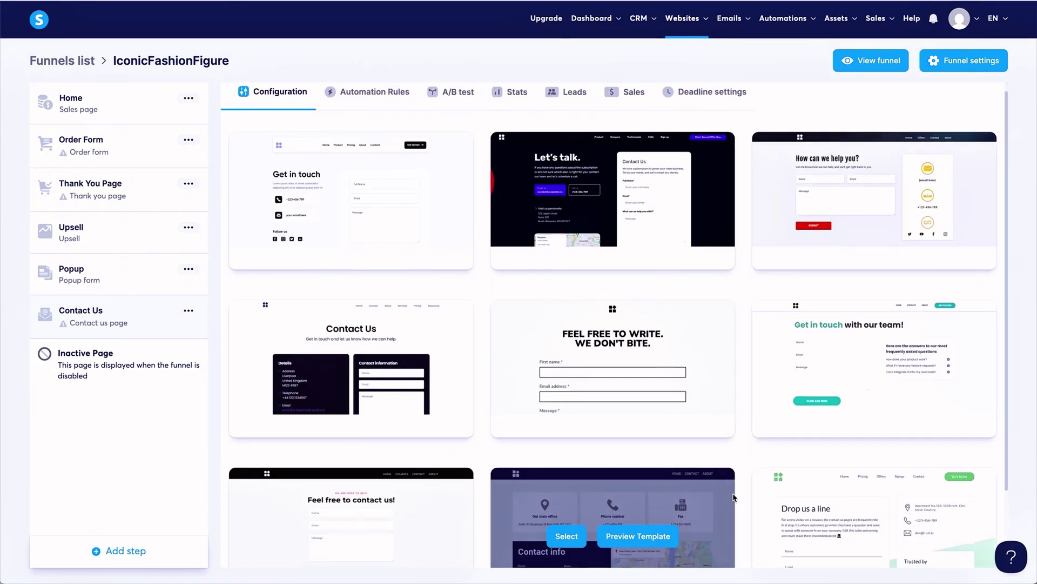
scroll(733, 497, down, 1)
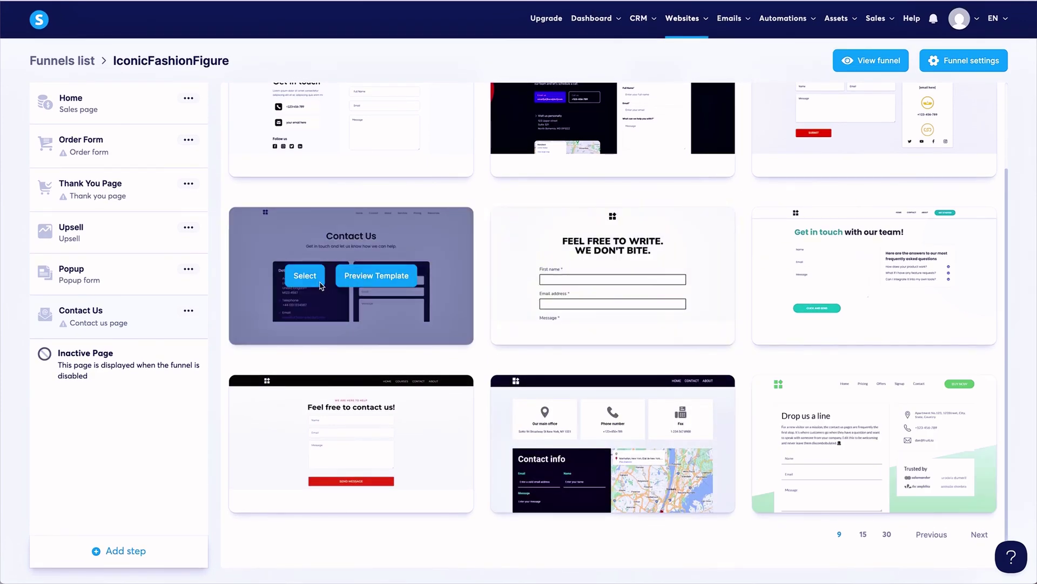
click(320, 284)
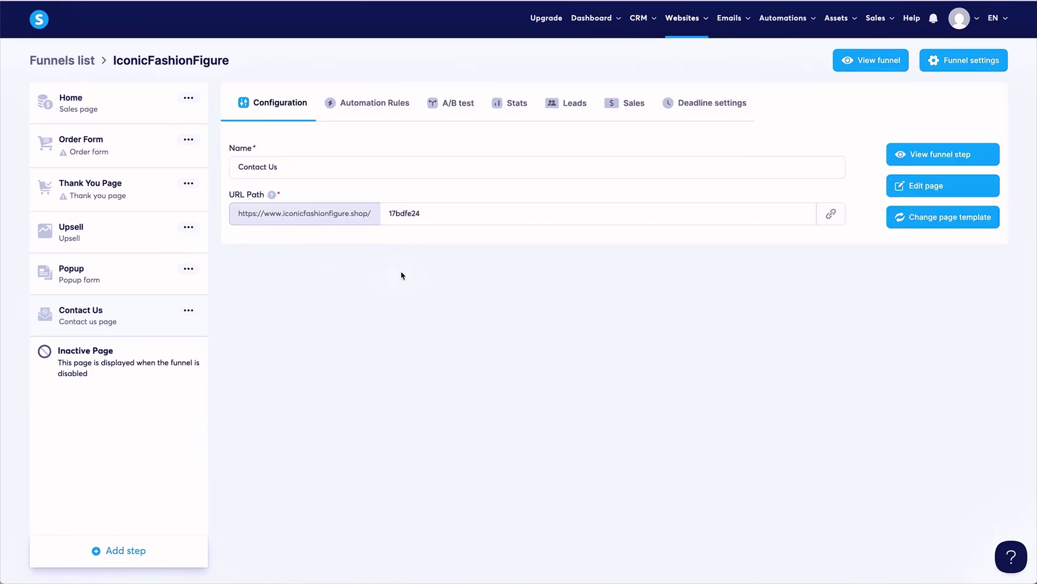
Change the Contact Us step's URL path to contact-us, then begin adding another funnel step.
double_click(467, 217)
text(conact-us)
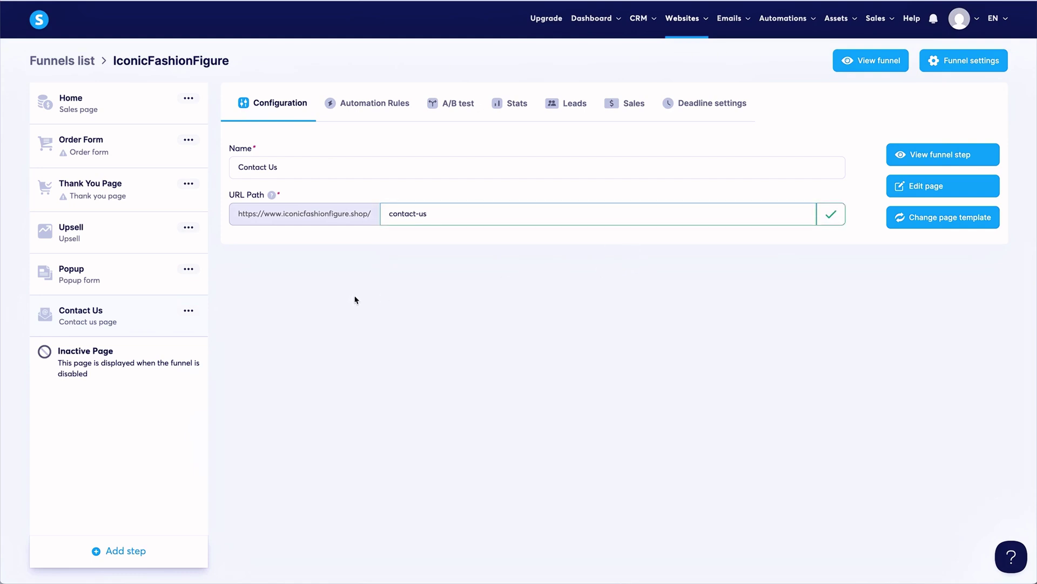
click(125, 562)
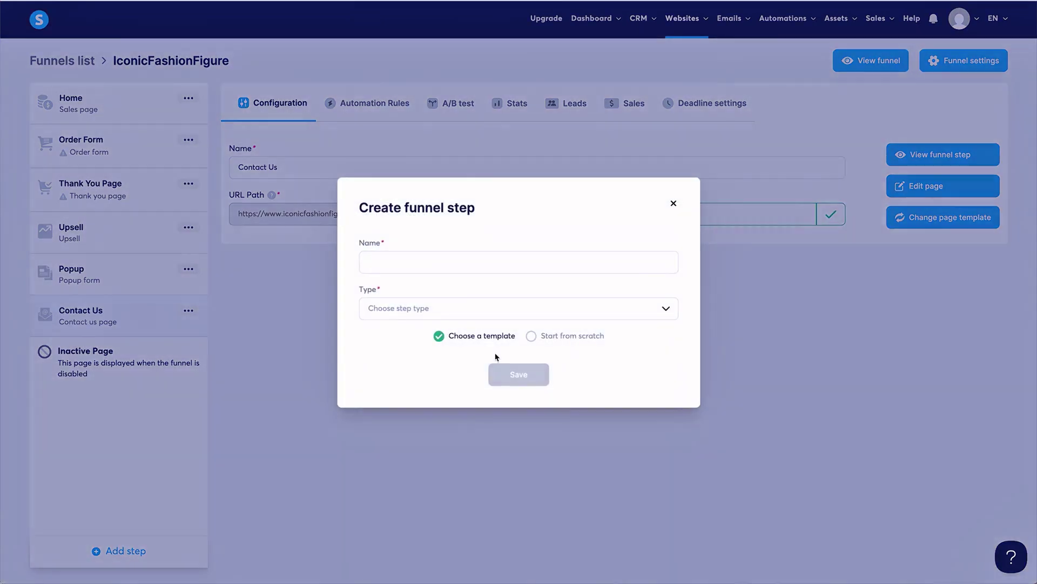
Choose Info page as the type for the new funnel step.
click(493, 314)
scroll(524, 384, down, 5)
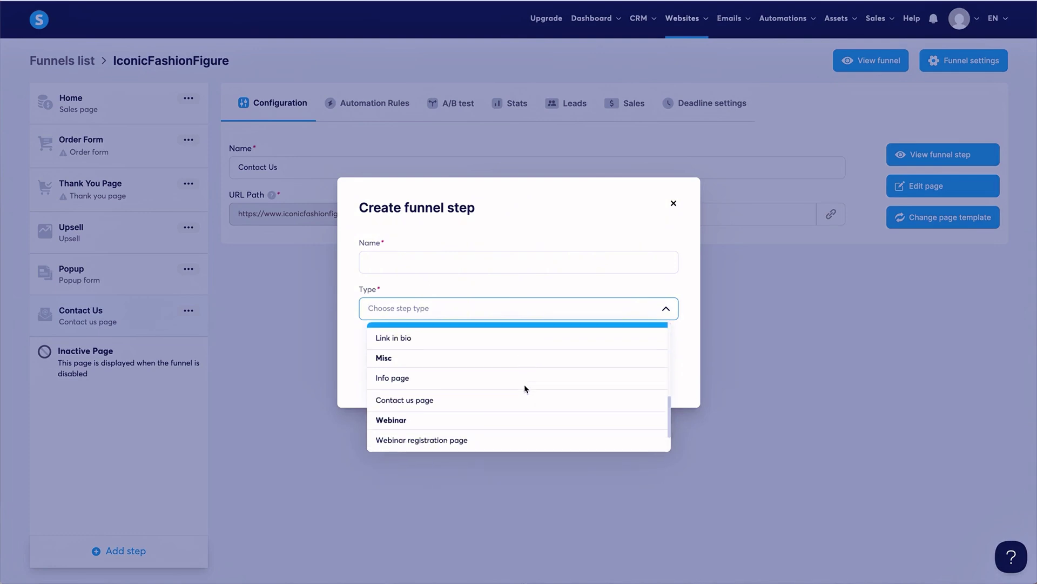
scroll(524, 386, down, 2)
scroll(524, 384, up, 3)
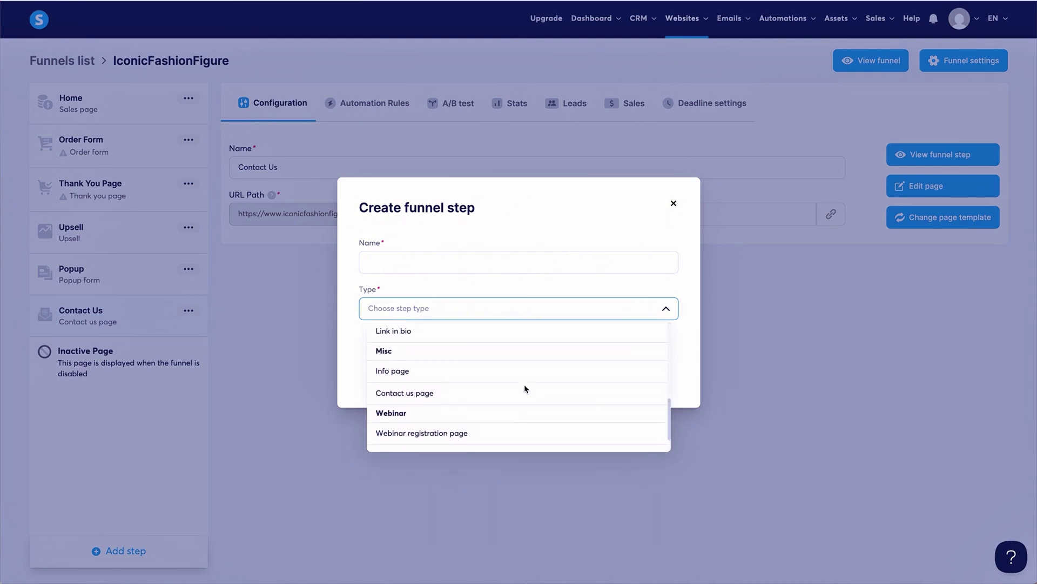
click(440, 392)
Name the step Info, save it, and apply a Terms template.
click(438, 262)
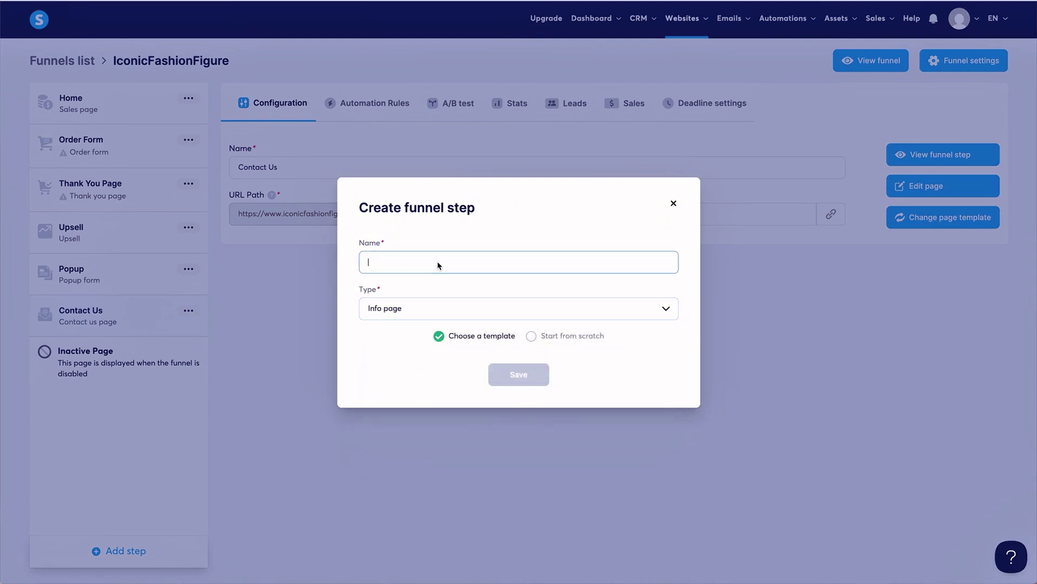
text(Infi)
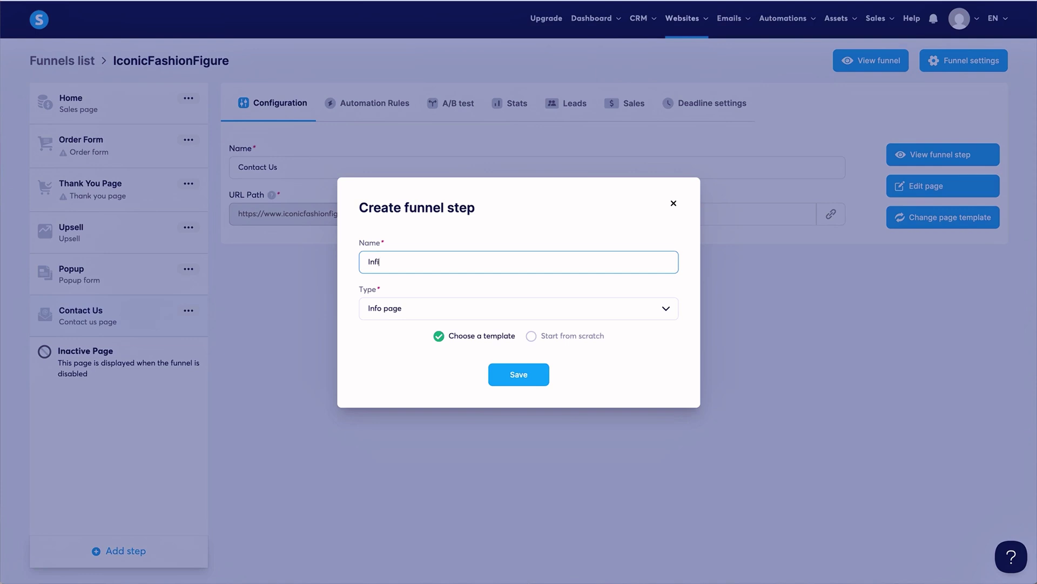
right_click(527, 372)
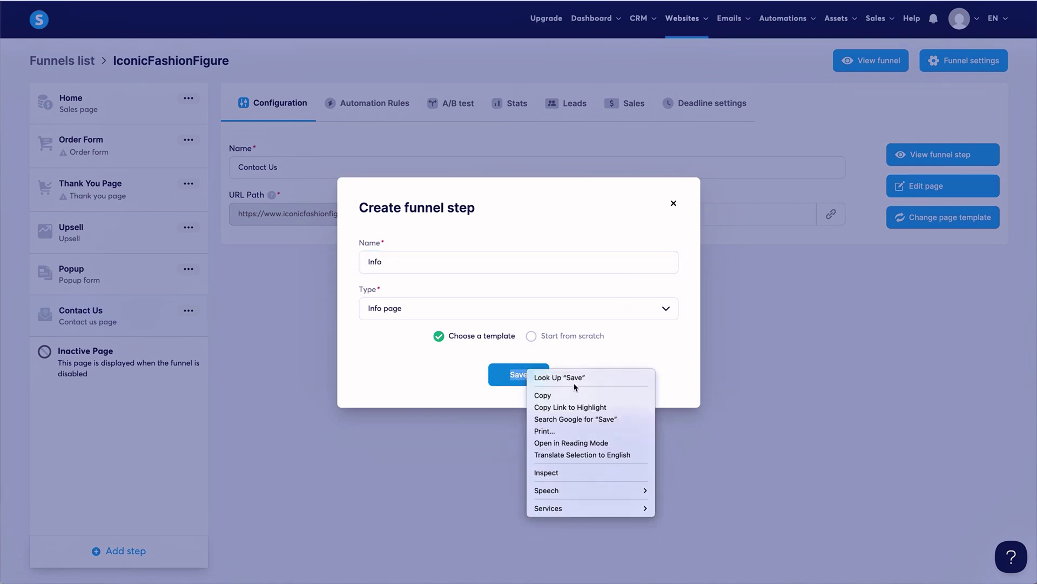
click(459, 360)
click(519, 374)
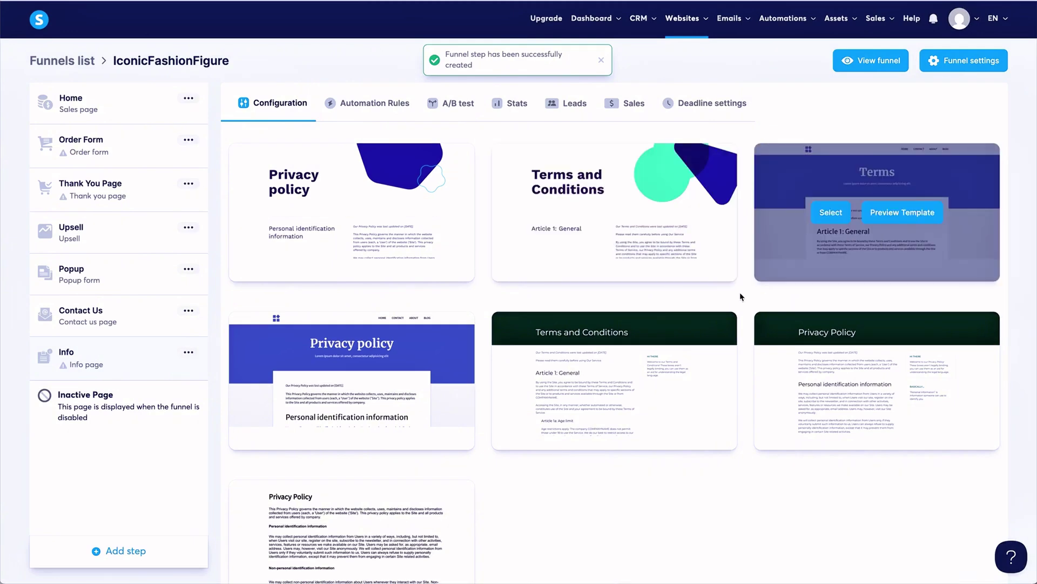
scroll(488, 290, down, 2)
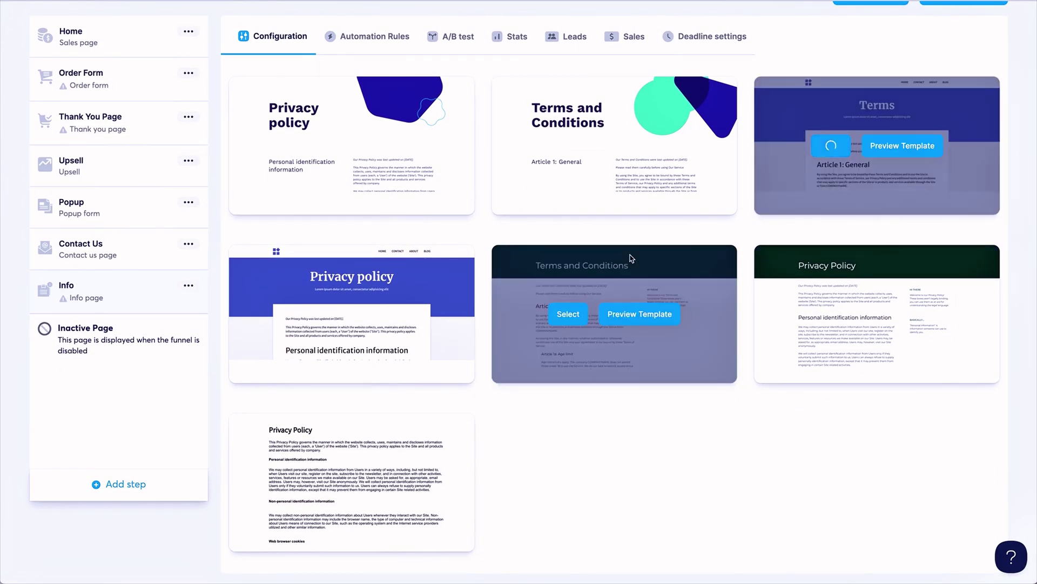
click(608, 263)
Give the Info step URL path privacy-policy and name Privacy Policy, then add another step.
drag(462, 222, 359, 211)
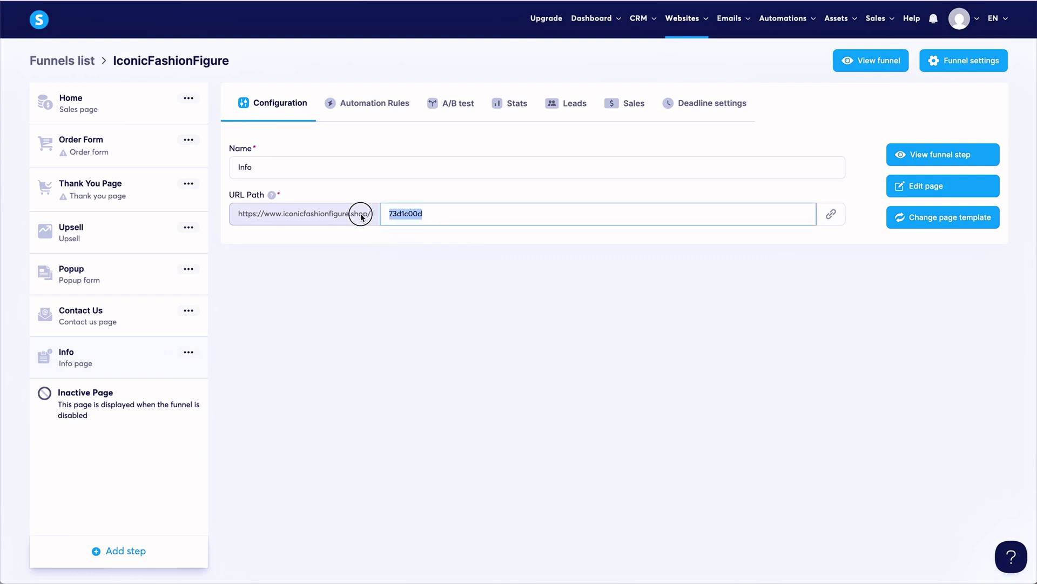
text(privacy-policy)
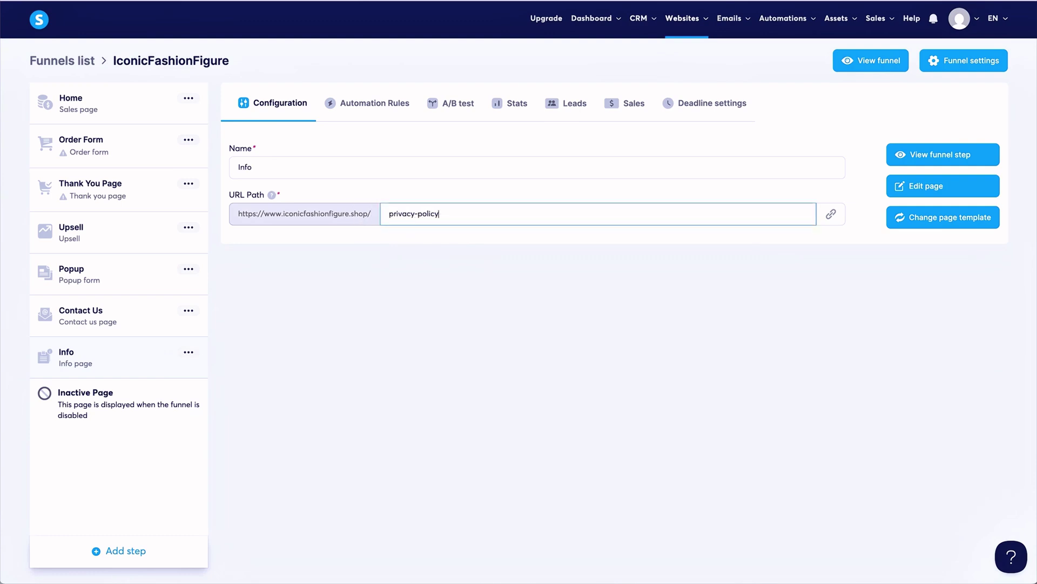
double_click(294, 167)
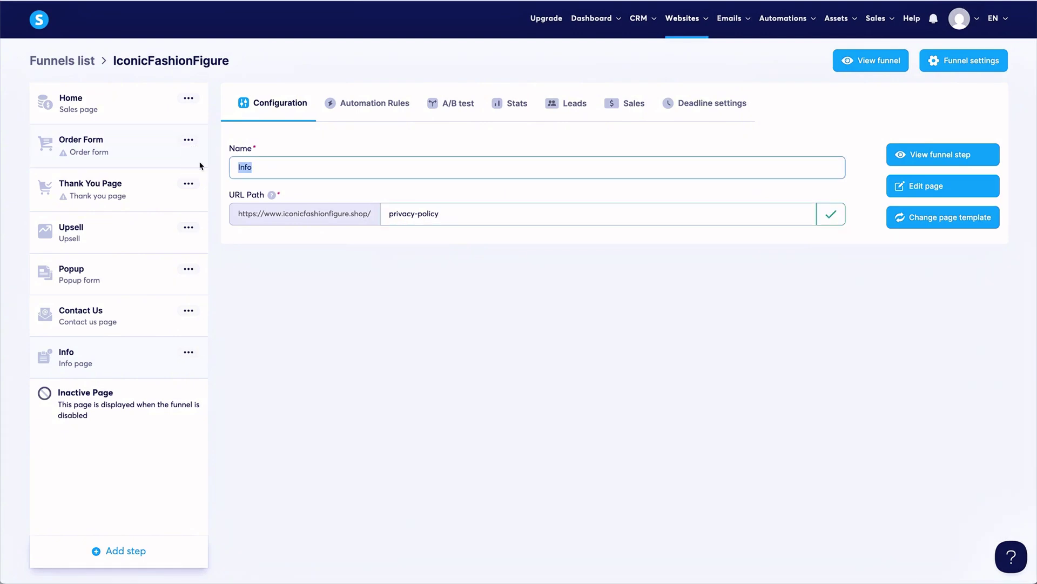
text(Priva)
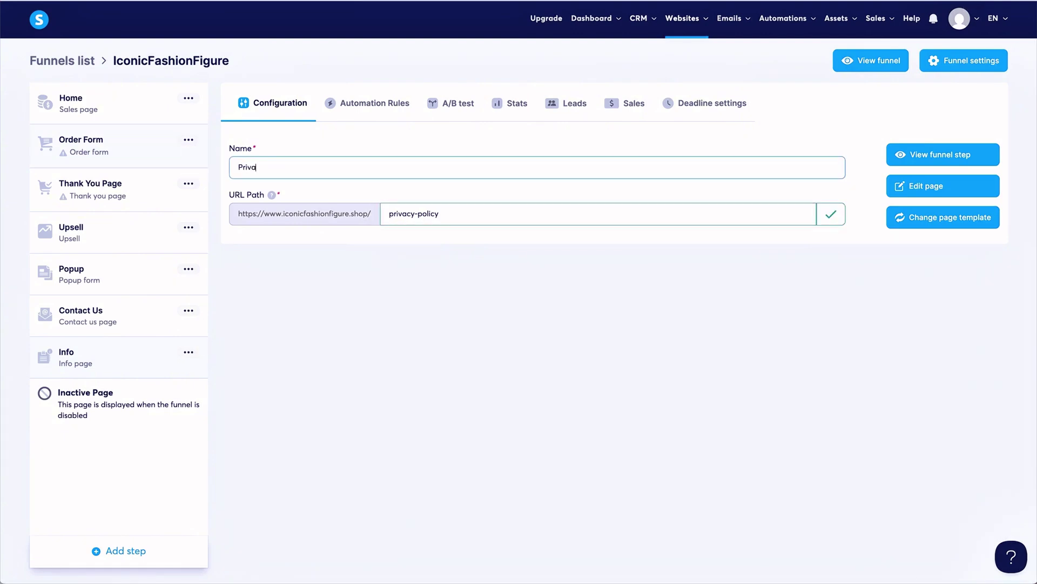
text(cy Policy)
click(346, 349)
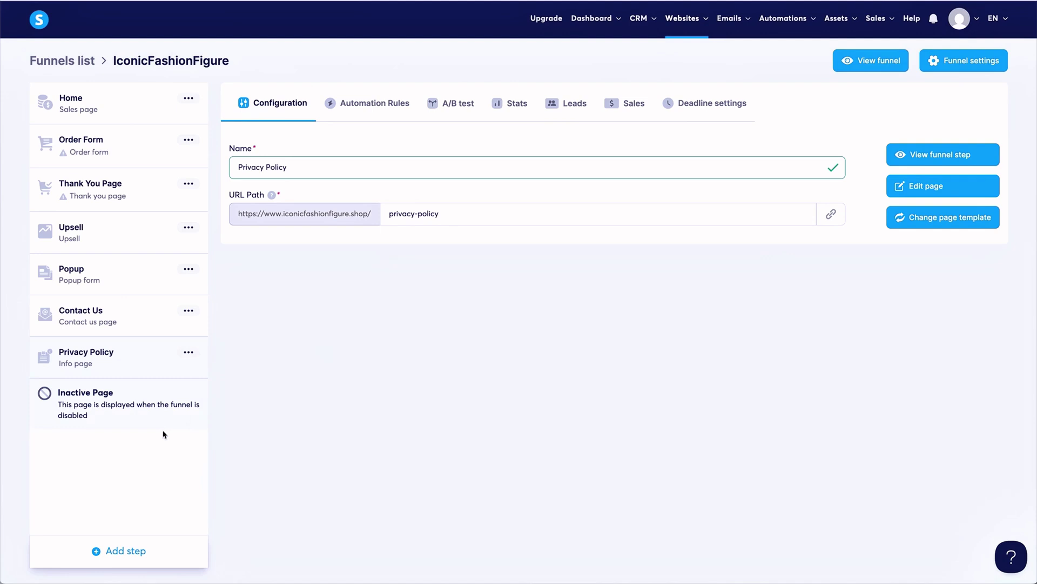
click(122, 554)
Create a Link in bio type step named Link In Bio and save it.
click(440, 312)
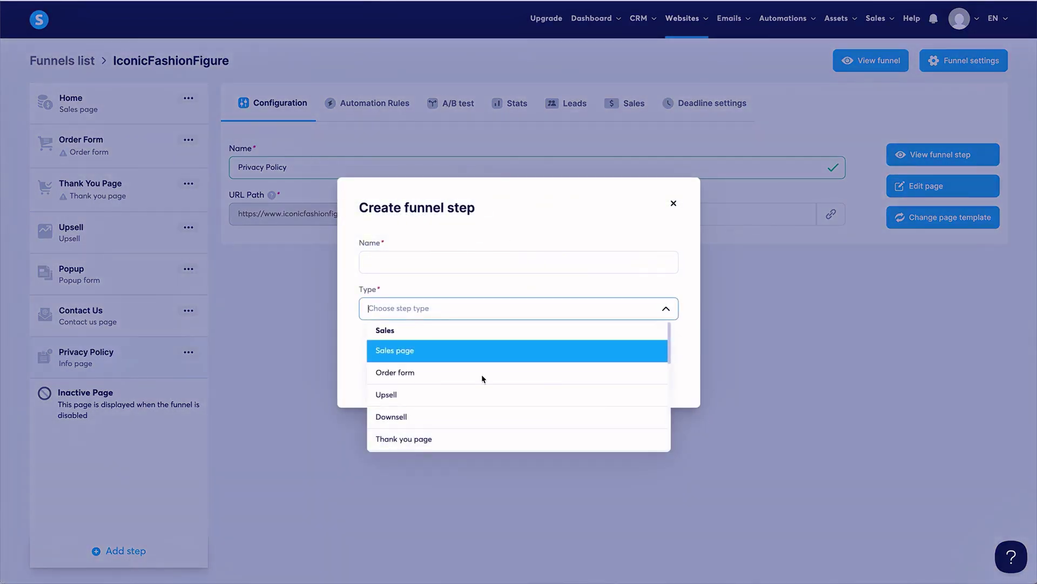
scroll(481, 405, down, 5)
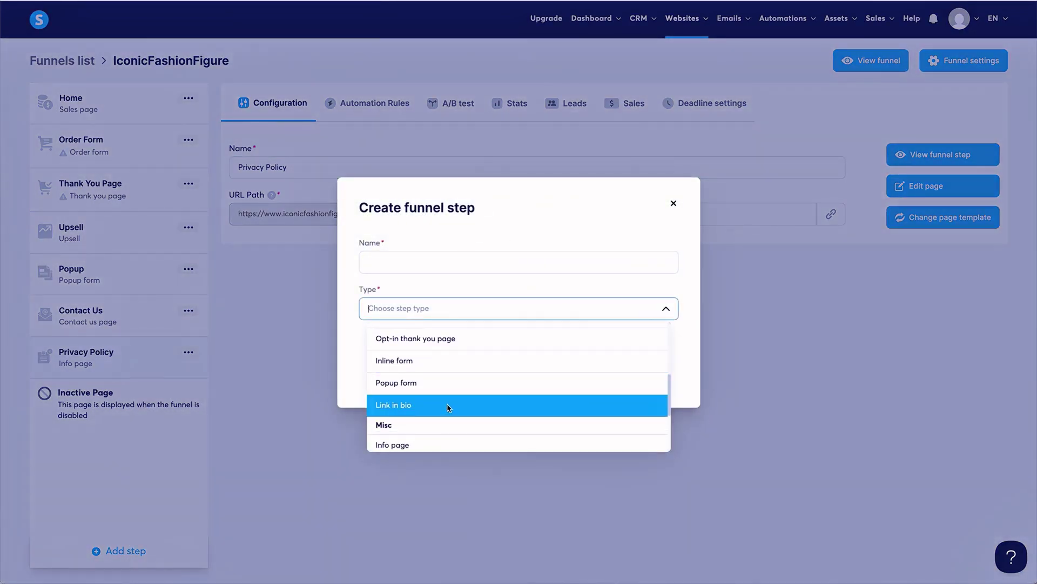
click(454, 414)
click(440, 257)
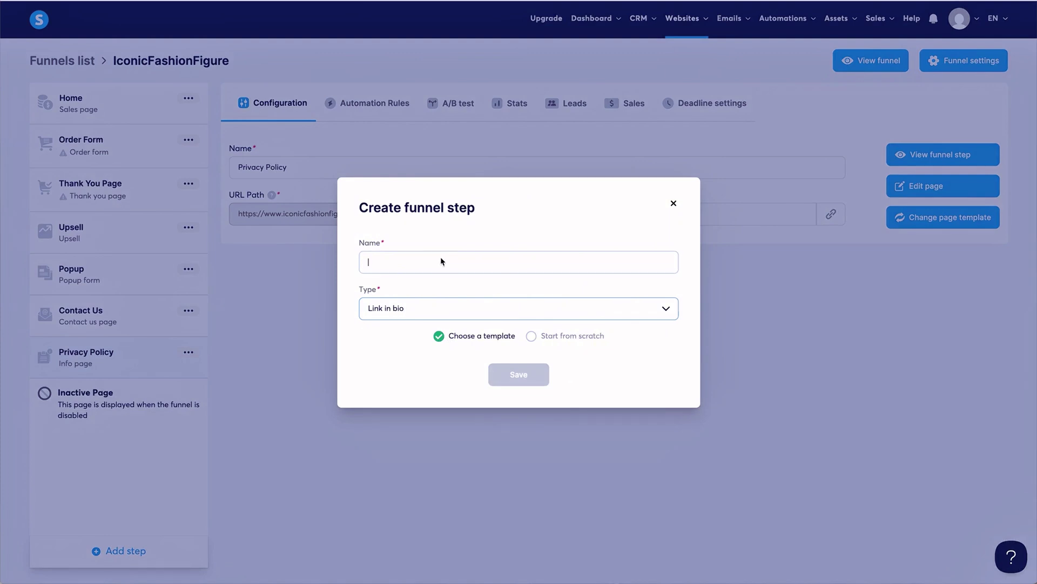
text(Lin)
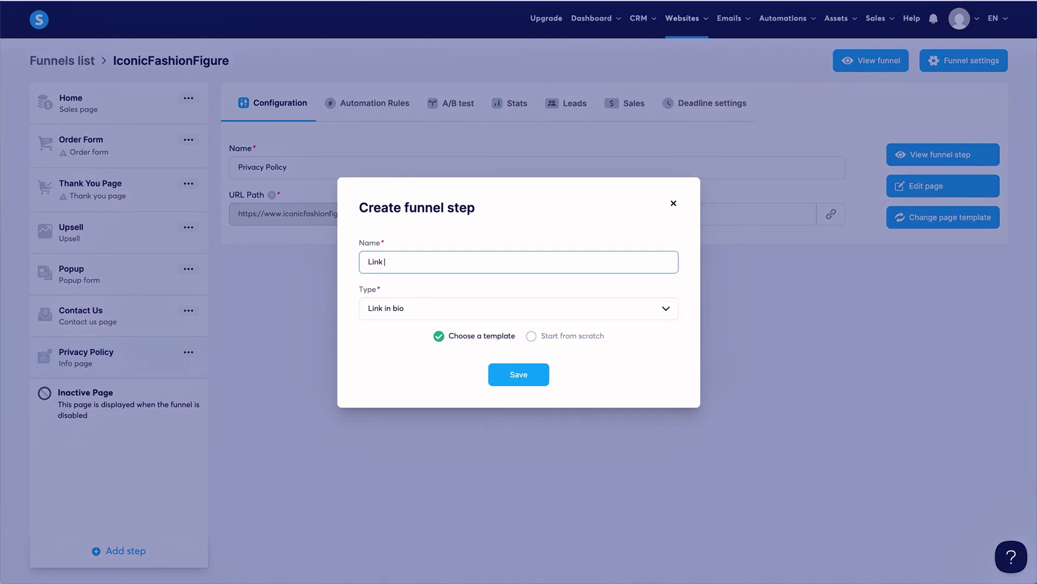
text(k)
click(522, 374)
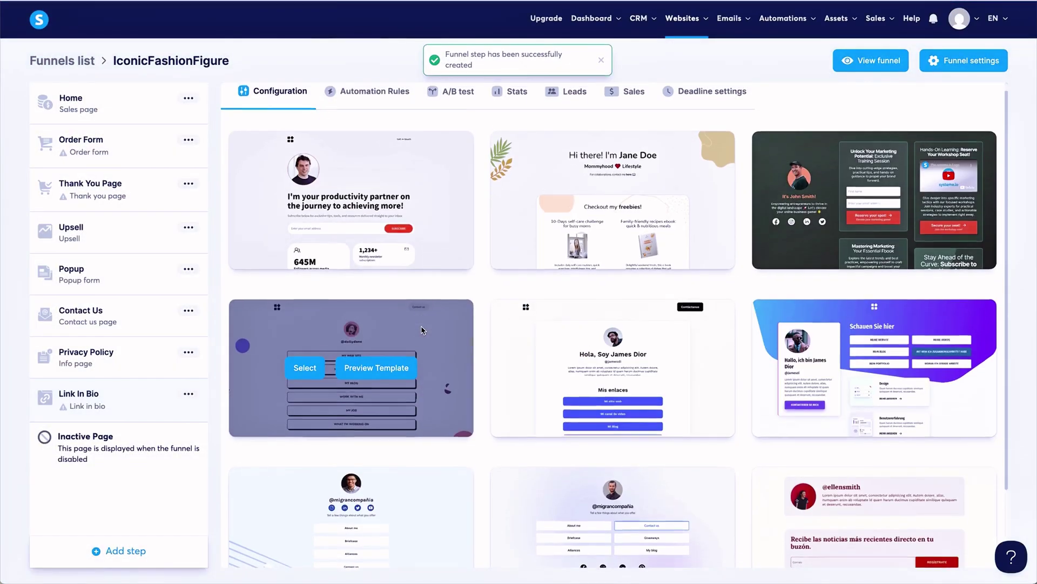
scroll(423, 330, down, 2)
scroll(423, 330, up, 2)
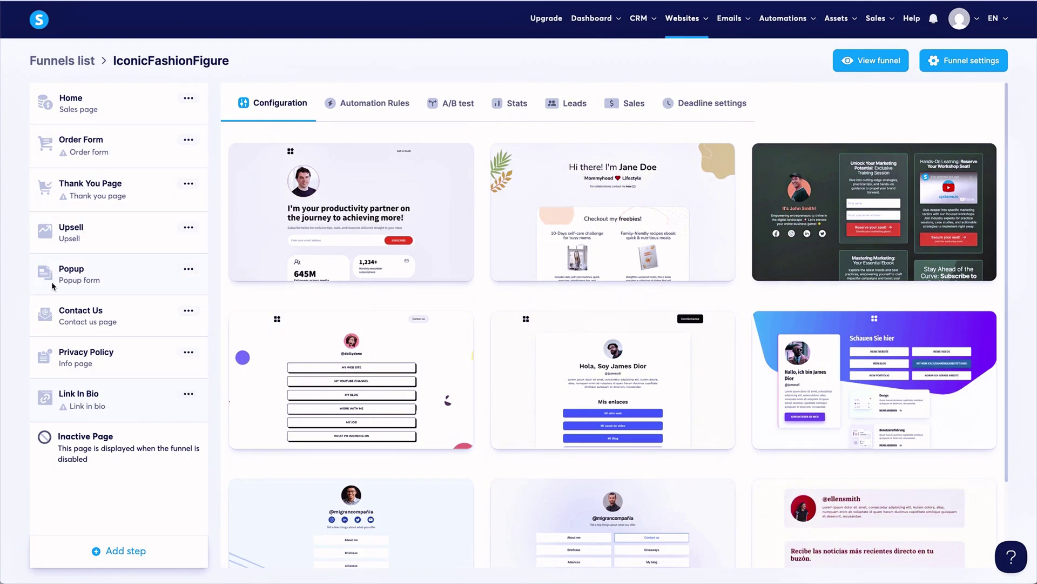
Drag Contact Us, Privacy Policy, Upsell and Popup into the new order, then select Home.
drag(46, 311, 57, 199)
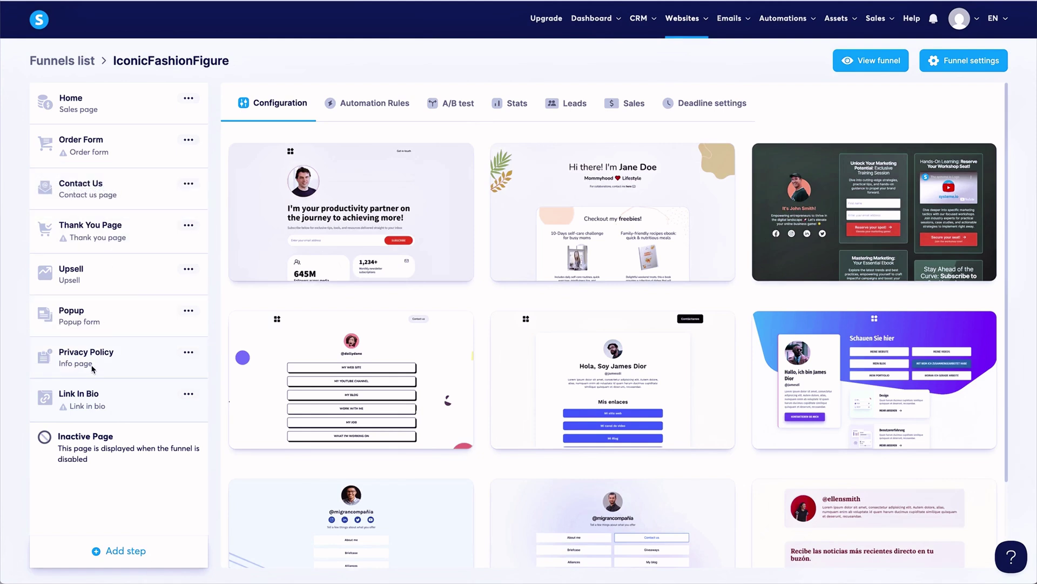
drag(92, 369, 90, 228)
drag(88, 317, 120, 151)
drag(111, 352, 128, 157)
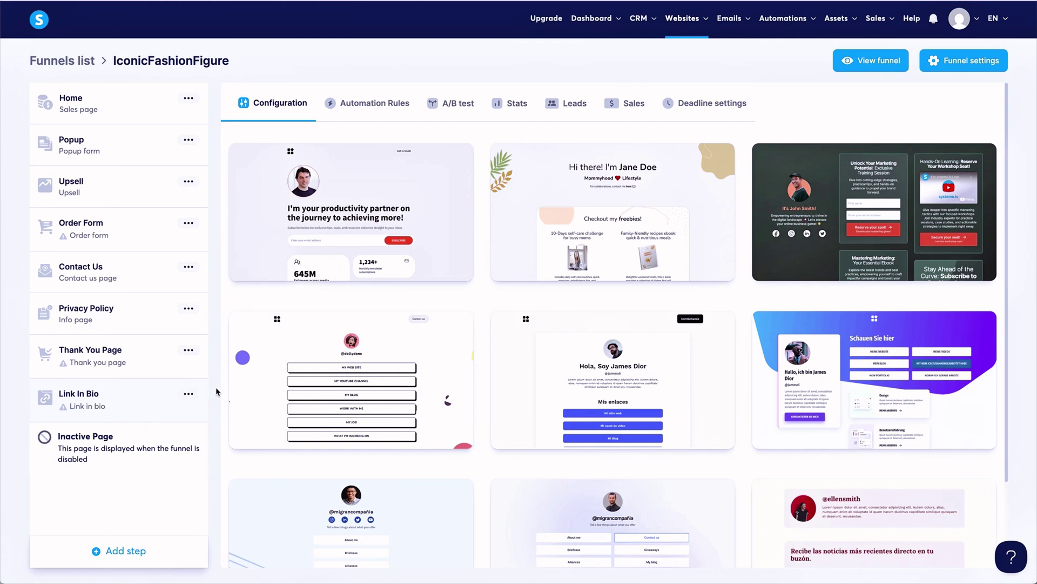
click(108, 97)
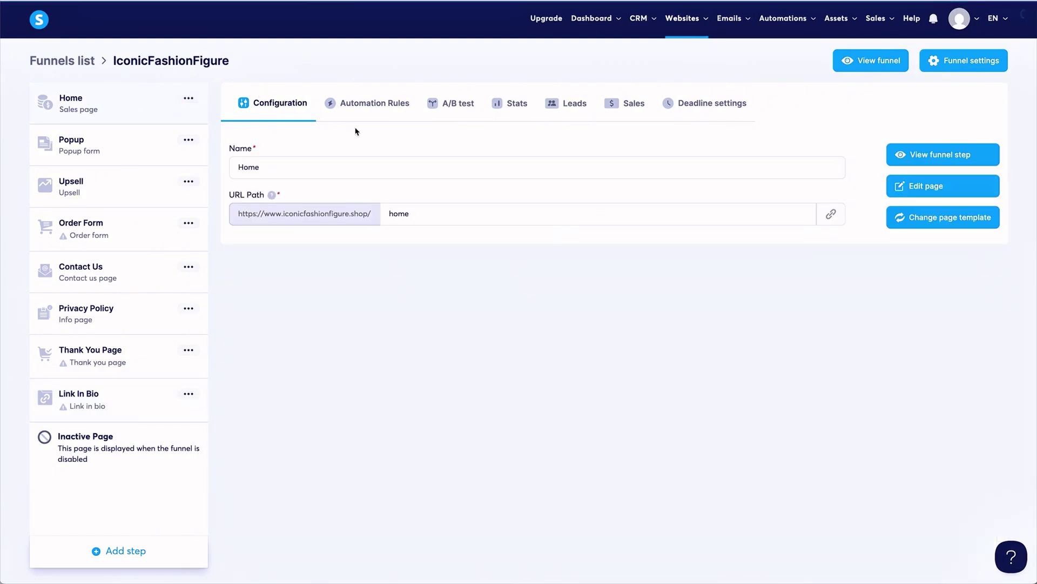
Open the Home page editor and rename the PODCASTS menu item to SHOP.
click(943, 189)
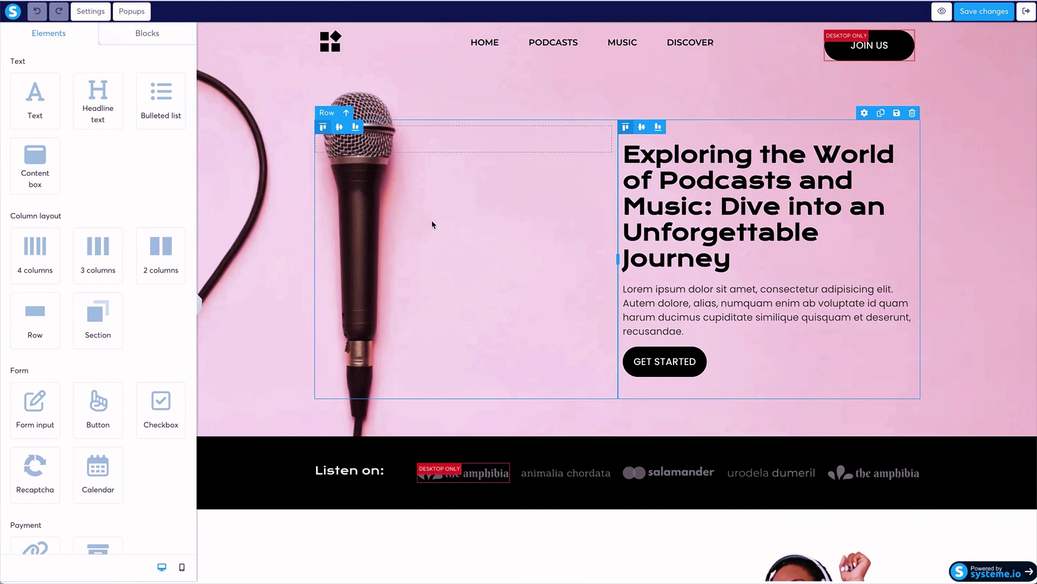
click(607, 45)
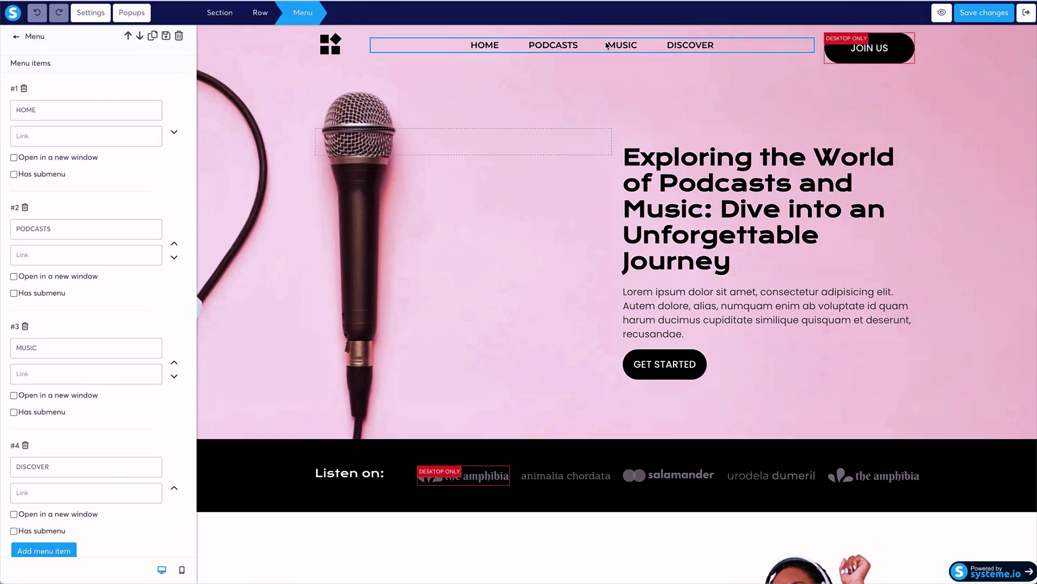
click(121, 137)
drag(71, 227, 8, 230)
text(SHO)
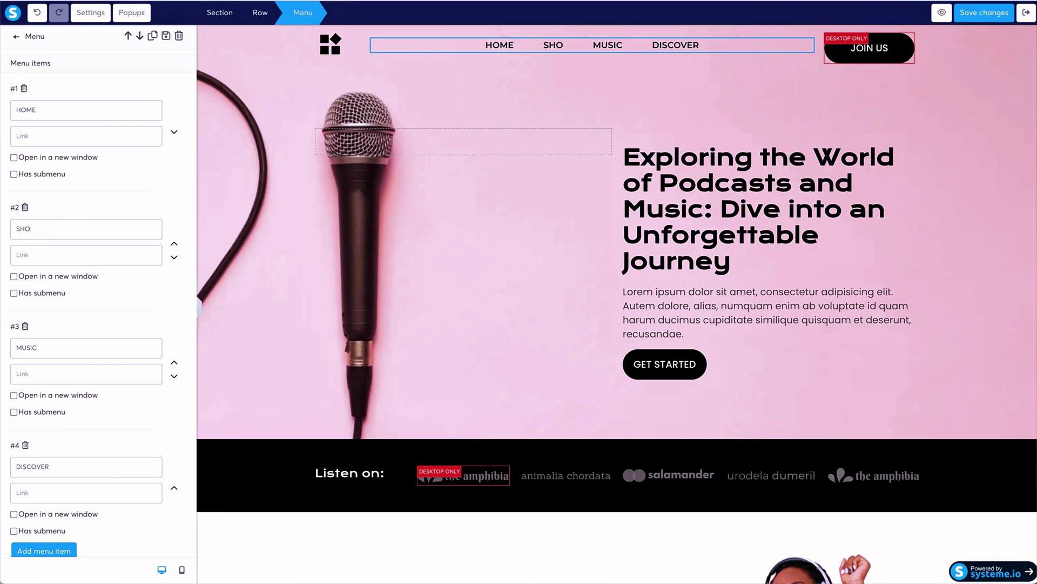
text(P)
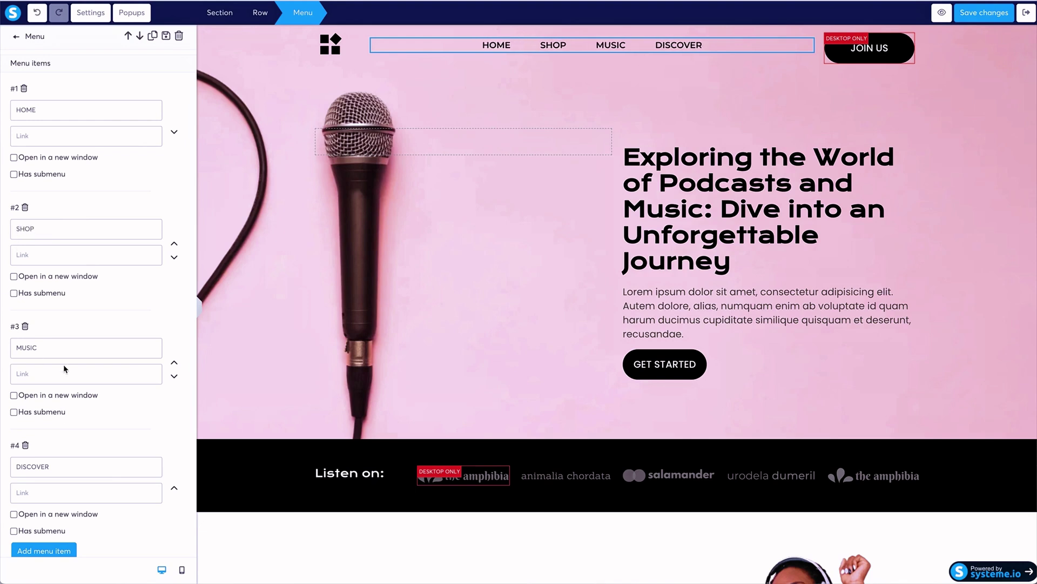
Review the MUSIC menu item and the menu's Typography settings, then deselect.
drag(50, 347, 13, 348)
scroll(22, 350, down, 5)
scroll(30, 350, down, 3)
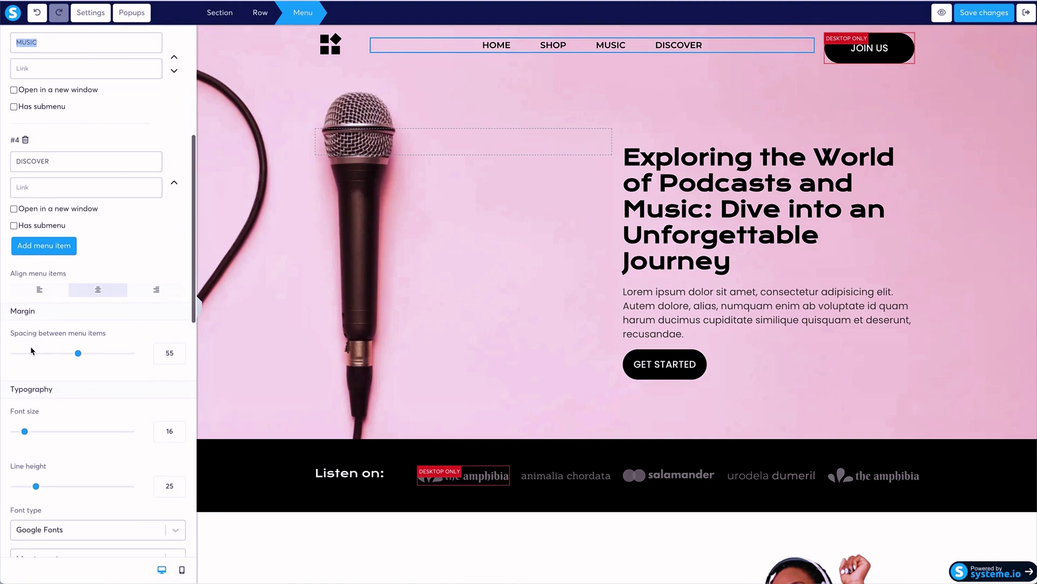
scroll(31, 350, up, 10)
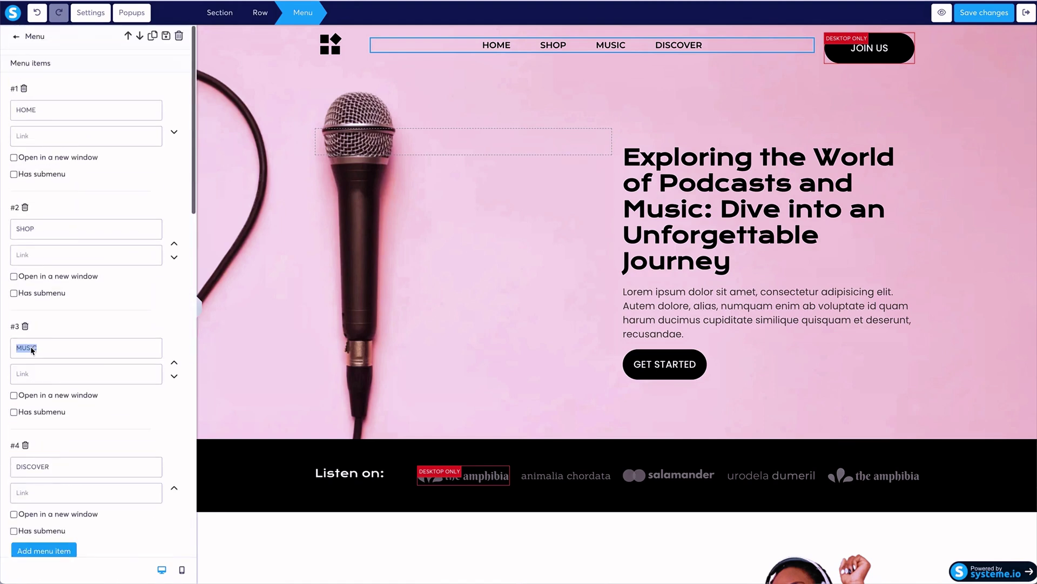
click(153, 198)
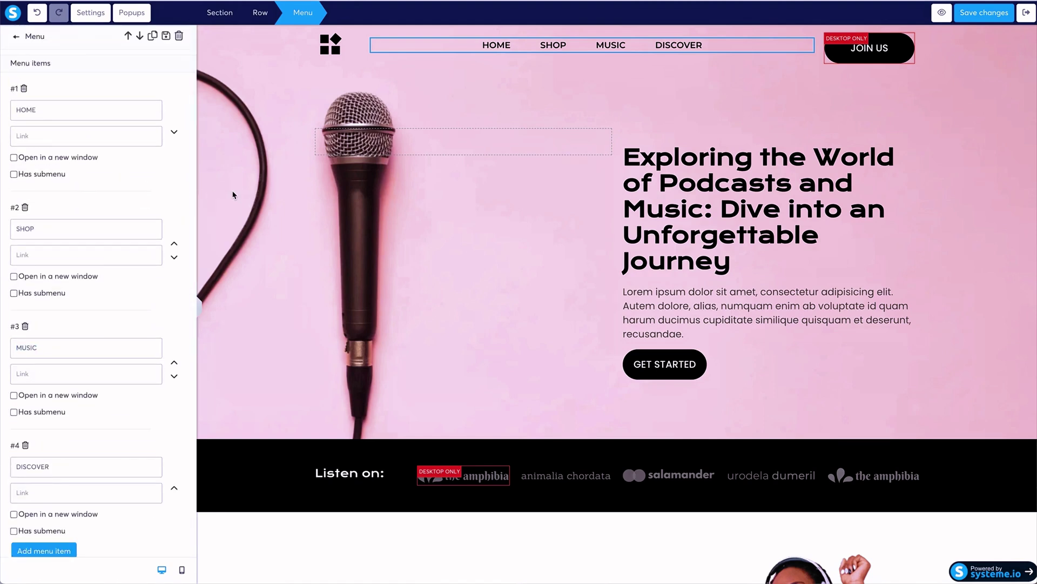
Close the menu settings and open the hero section's settings.
click(366, 131)
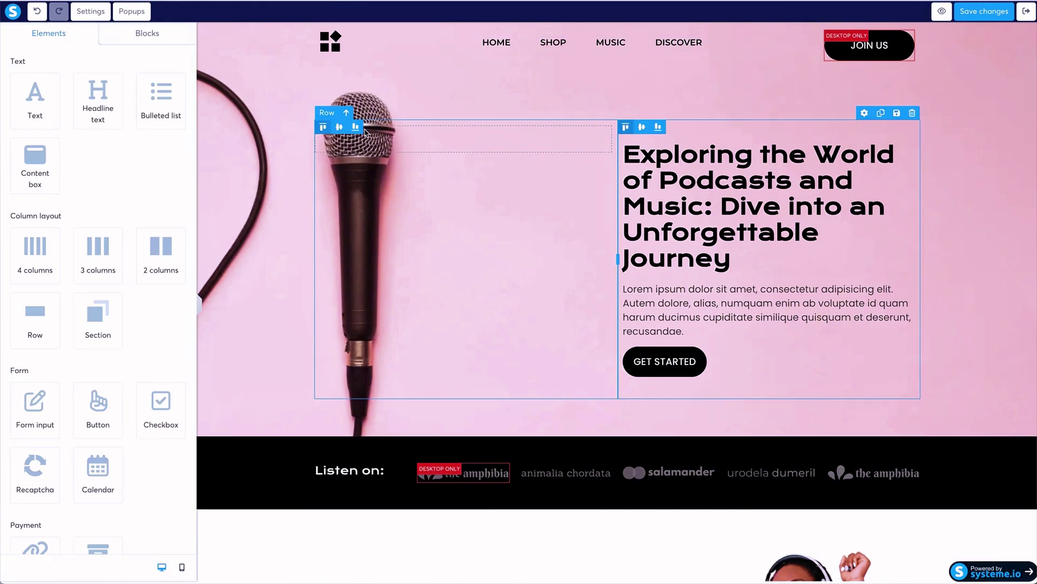
click(286, 137)
click(271, 85)
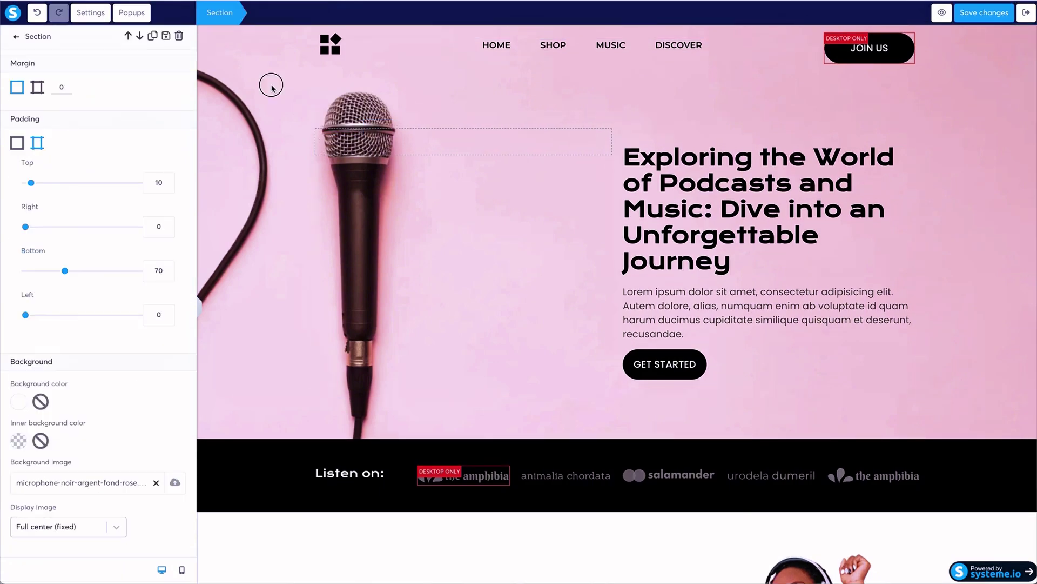
click(237, 29)
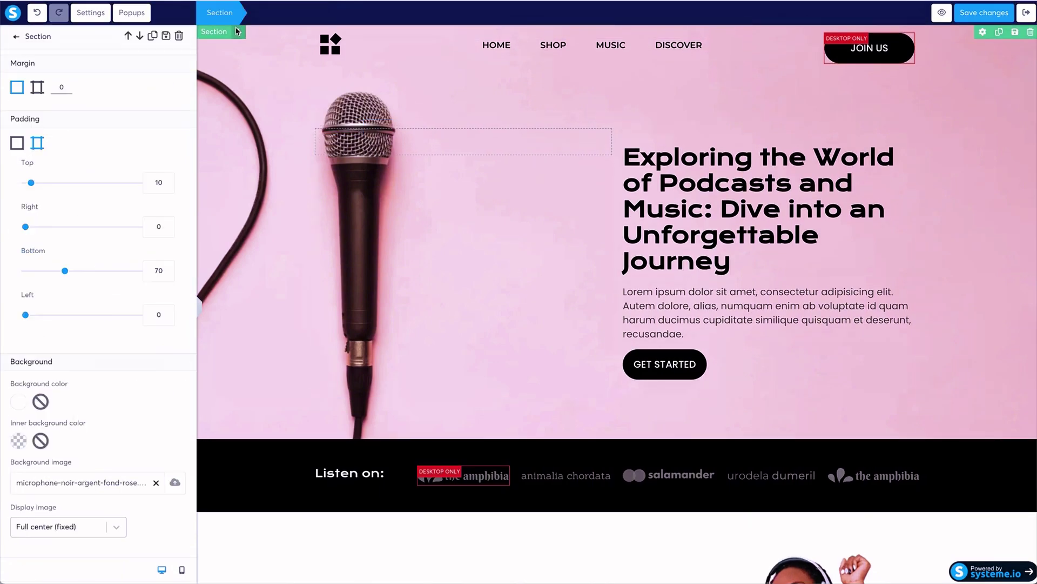
click(253, 90)
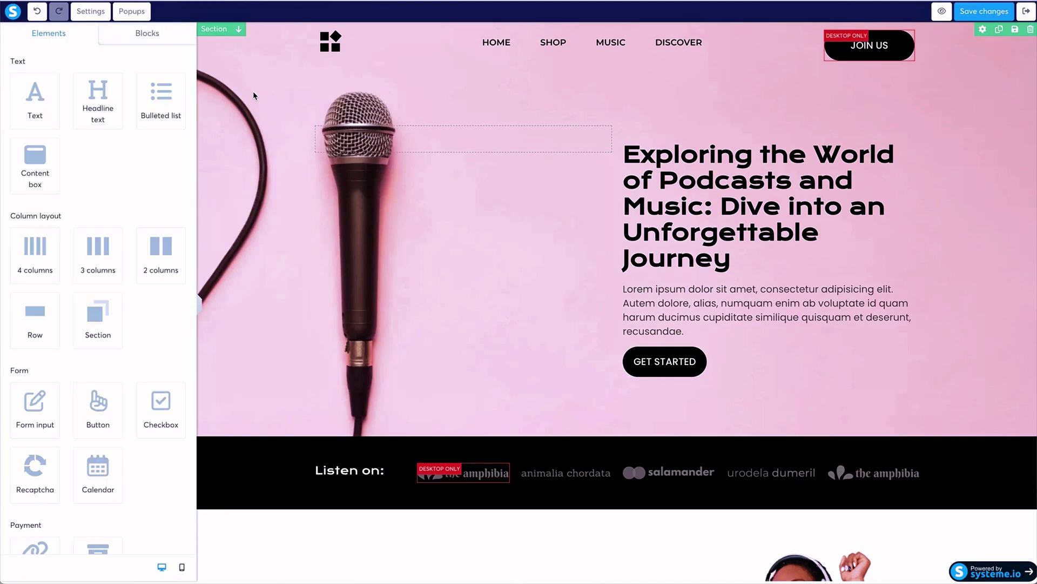
click(259, 92)
click(260, 91)
right_click(296, 80)
click(252, 81)
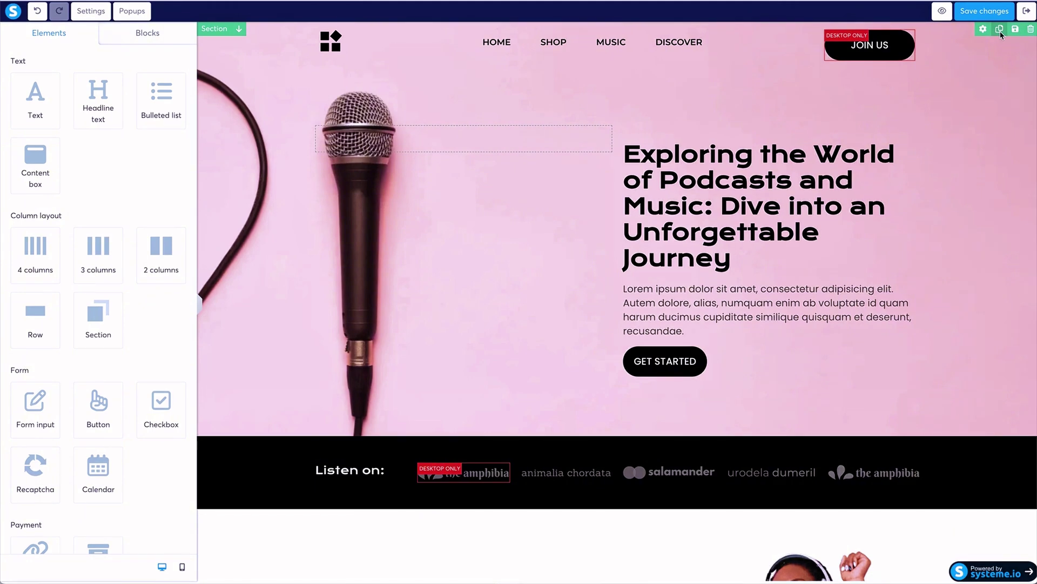
click(984, 29)
scroll(72, 145, down, 8)
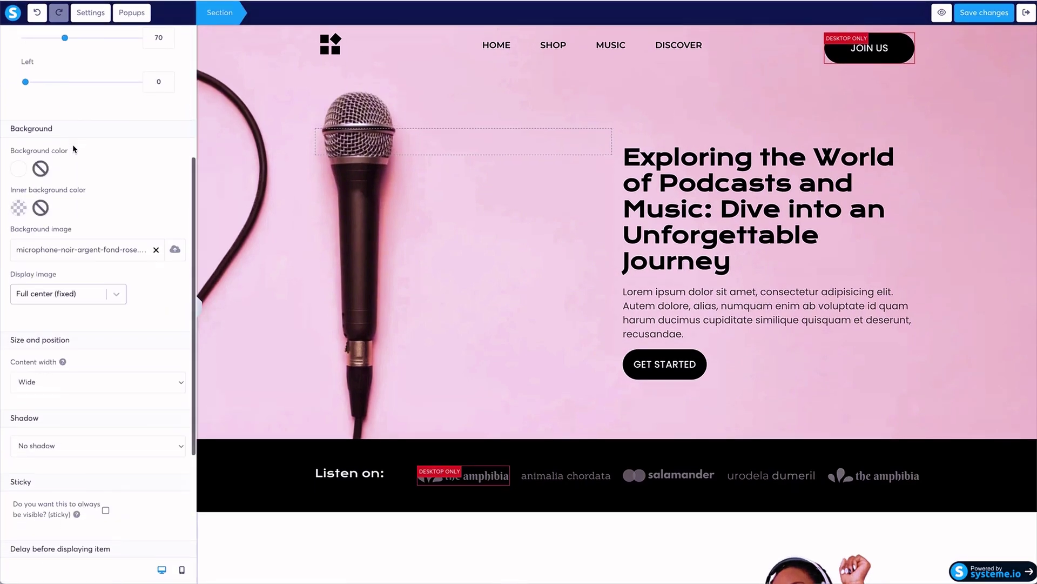
scroll(77, 336, up, 8)
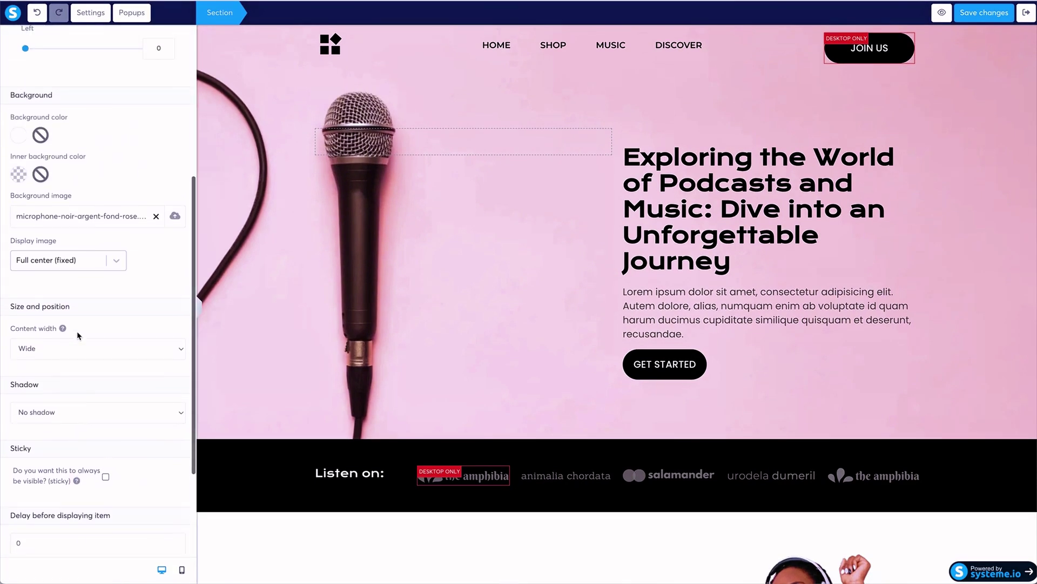
Add a popup from the Popups list, then delete the new Popup №3.
click(90, 13)
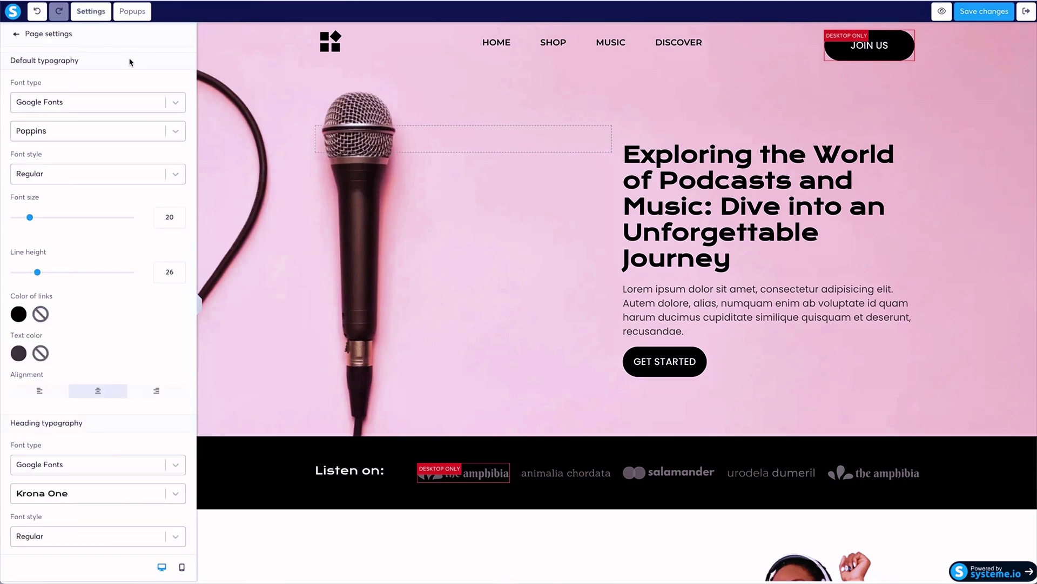
click(145, 10)
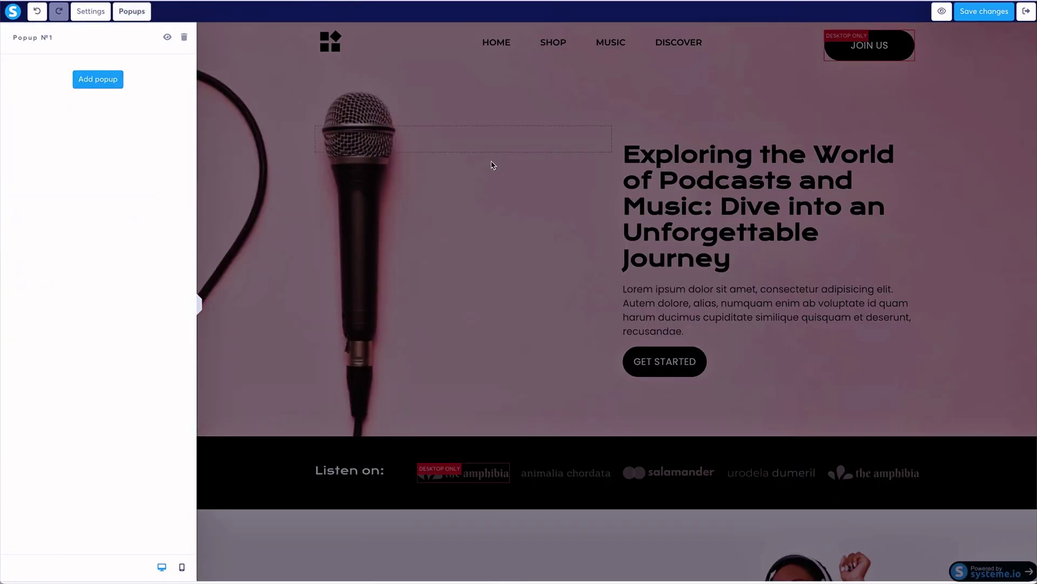
click(106, 81)
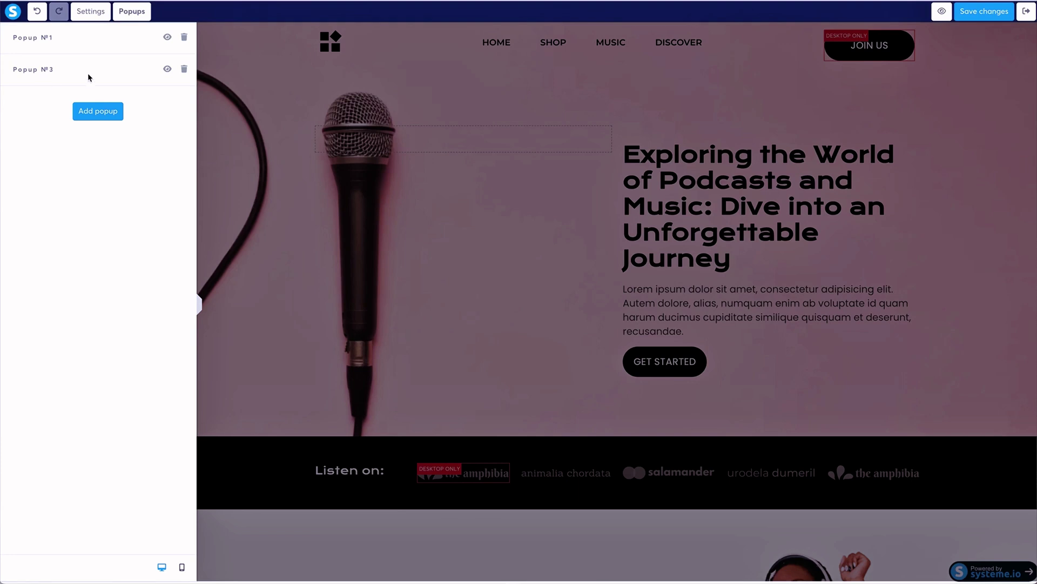
click(184, 68)
click(318, 72)
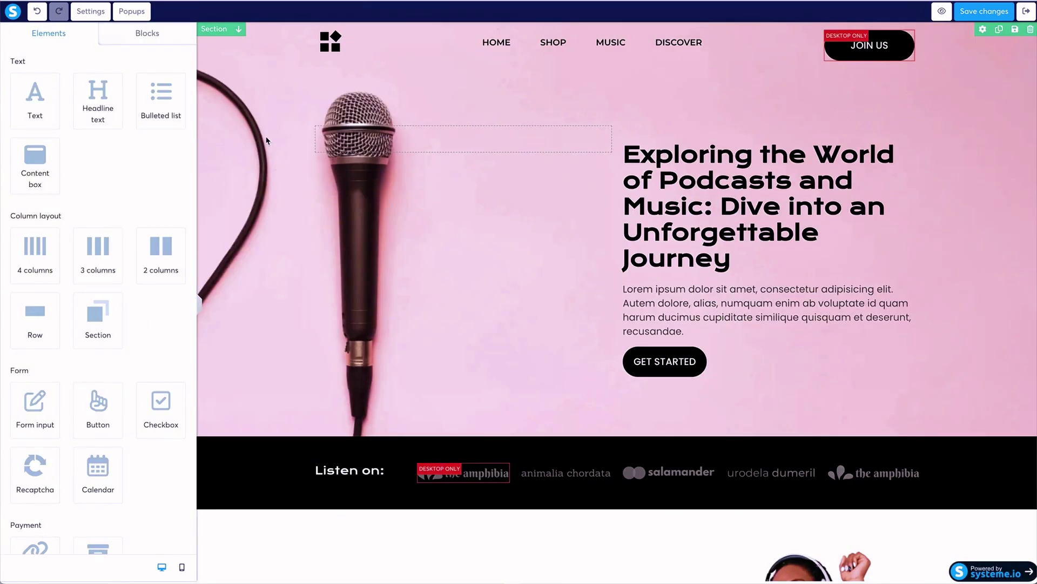
Reopen the hero section settings and scroll to its microphone background image.
click(911, 90)
click(994, 54)
click(983, 30)
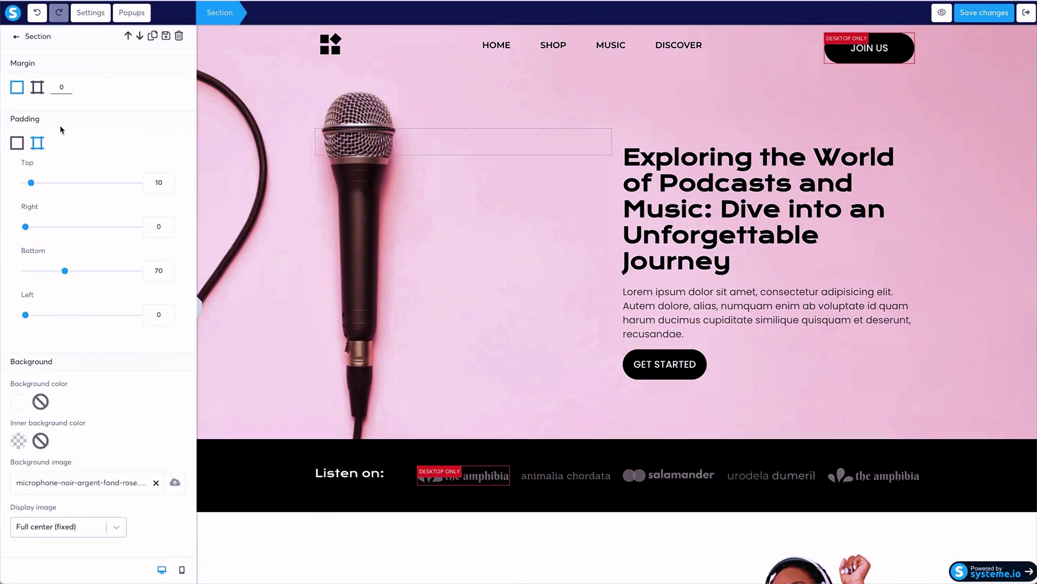
scroll(62, 130, down, 3)
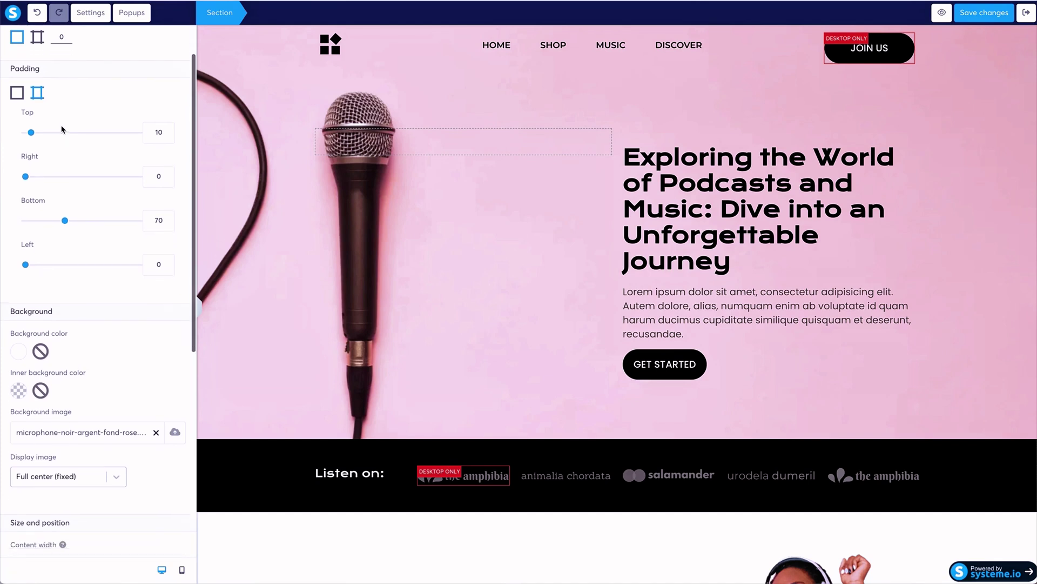
scroll(60, 135, down, 5)
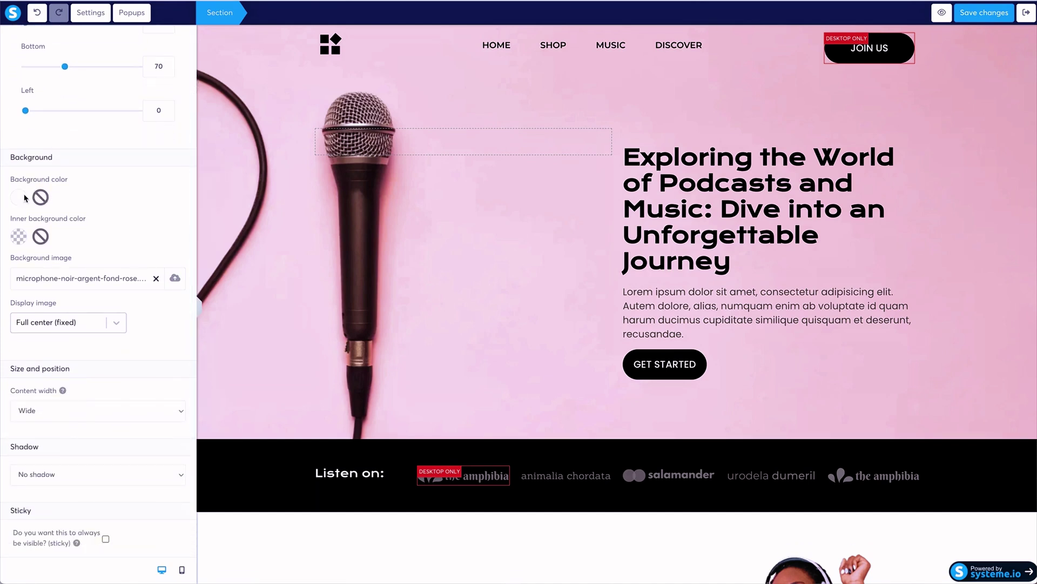
click(18, 197)
scroll(118, 280, down, 2)
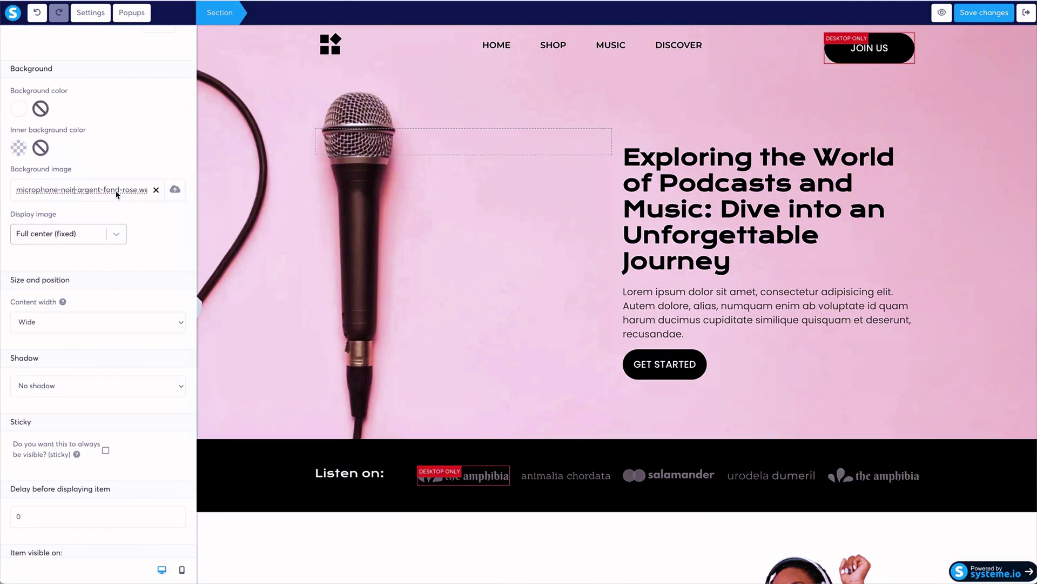
Upload the women-in-dresses photo as hero background and turn the headline text white.
click(157, 193)
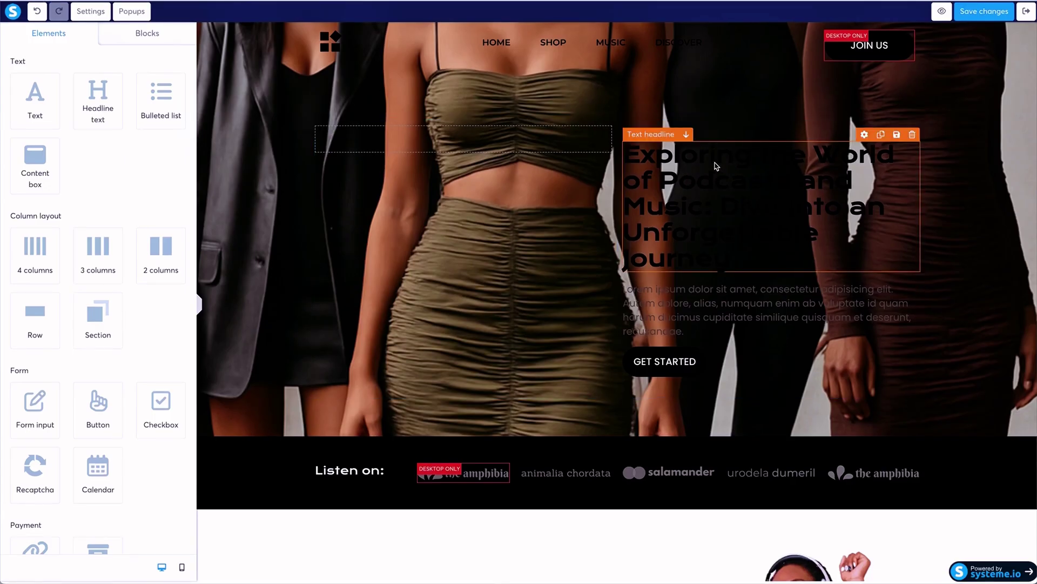
click(716, 164)
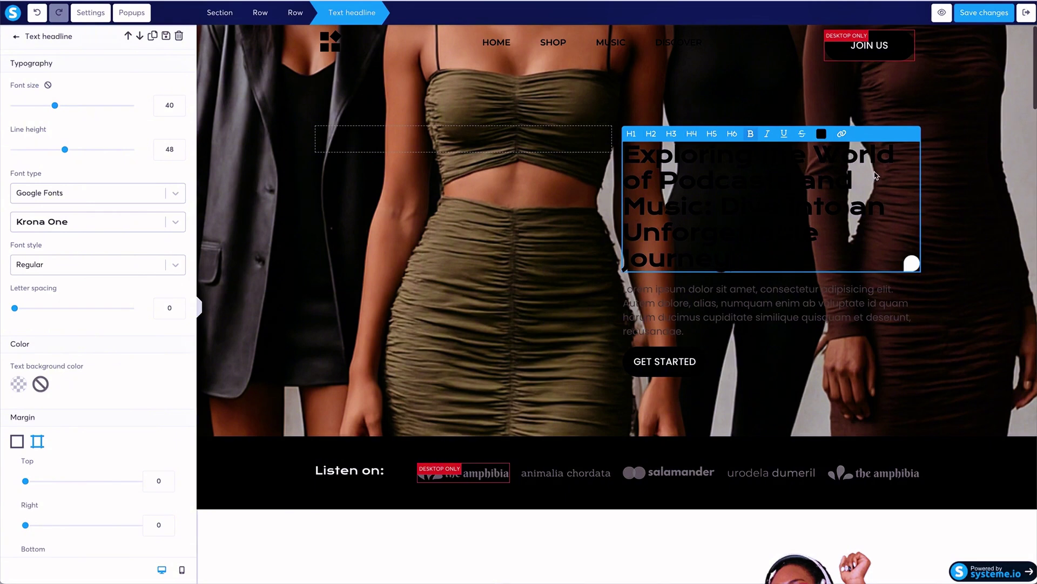
click(820, 129)
click(870, 136)
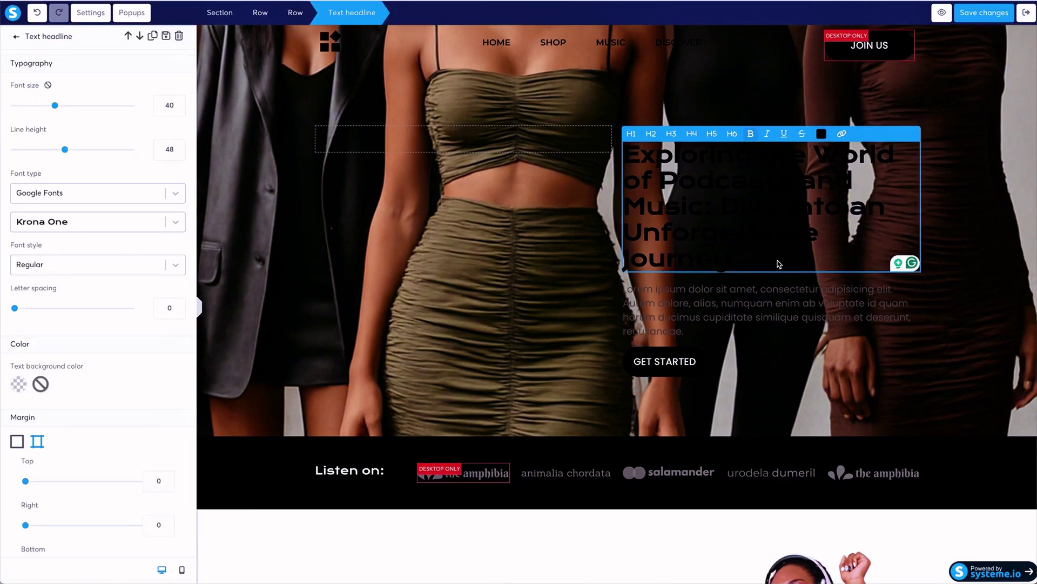
triple_click(801, 262)
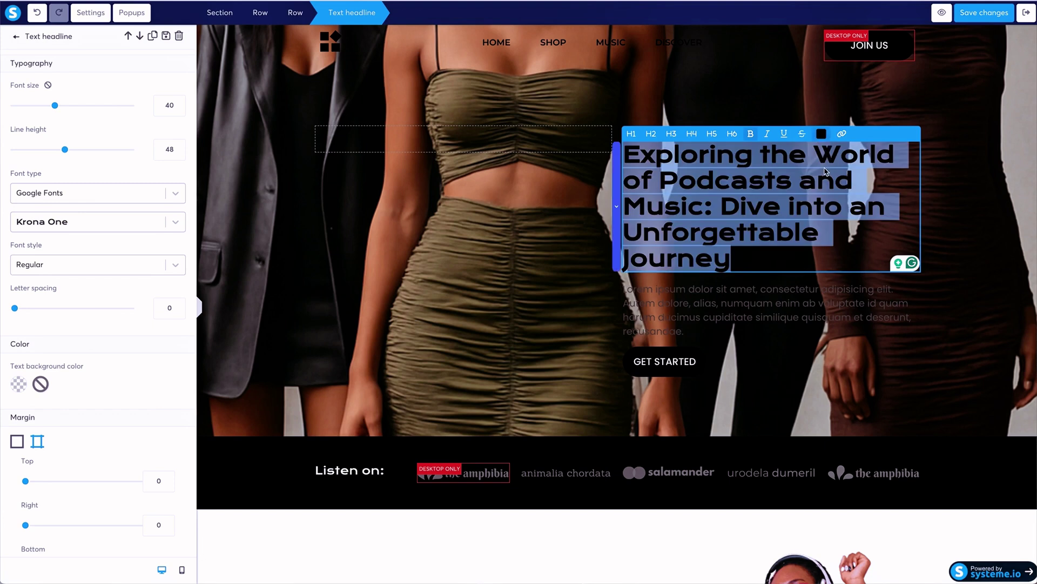
click(821, 133)
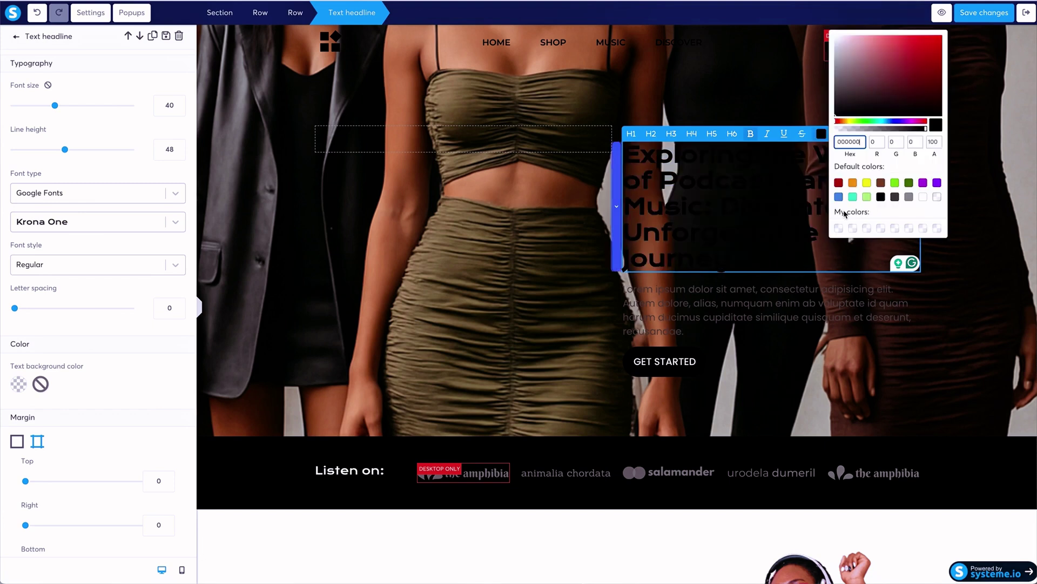
click(923, 198)
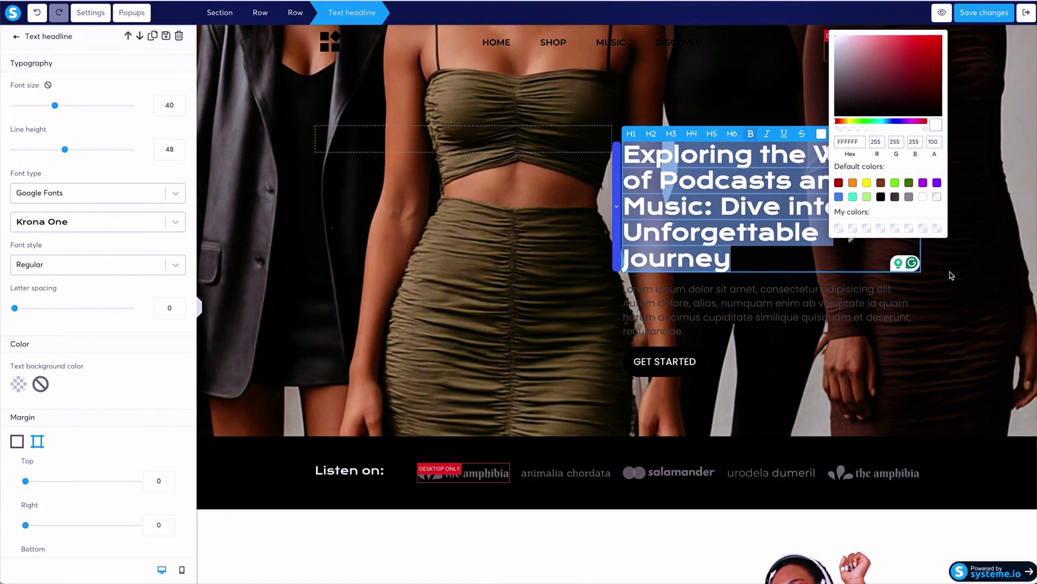
click(819, 301)
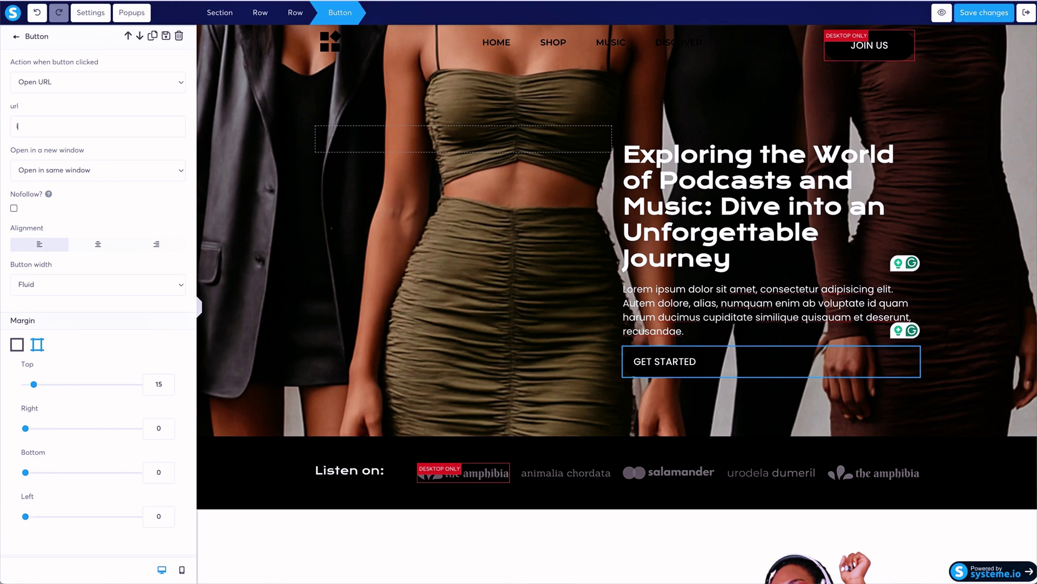
Set the GET STARTED button URL to iconicfashion.systeme.io/landingpage and select its label text.
text(conicfashio)
text(n.systeme.io/landingpage)
scroll(91, 236, down, 5)
scroll(91, 236, down, 5)
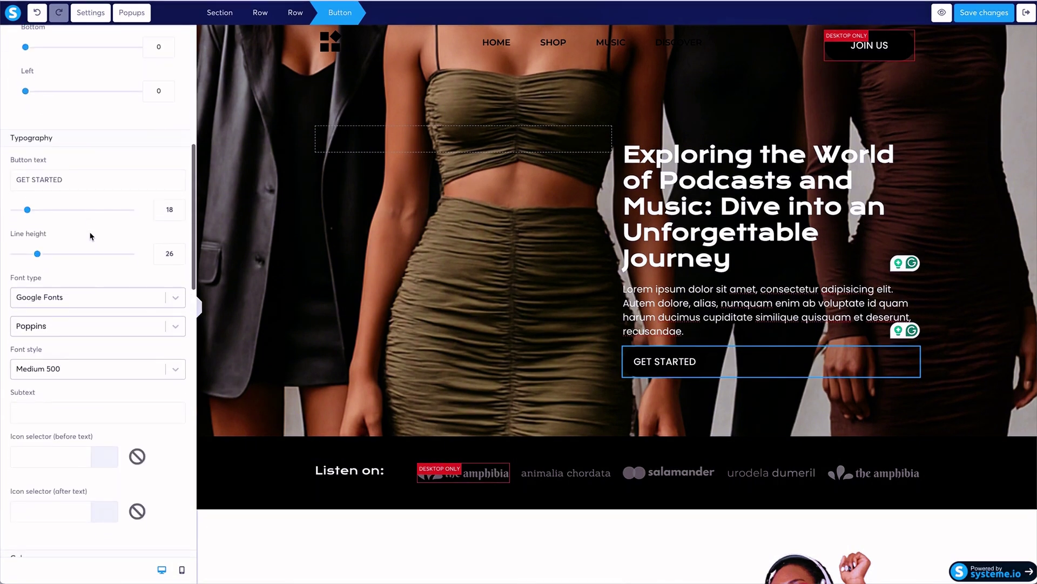
click(76, 174)
drag(62, 172, 2, 170)
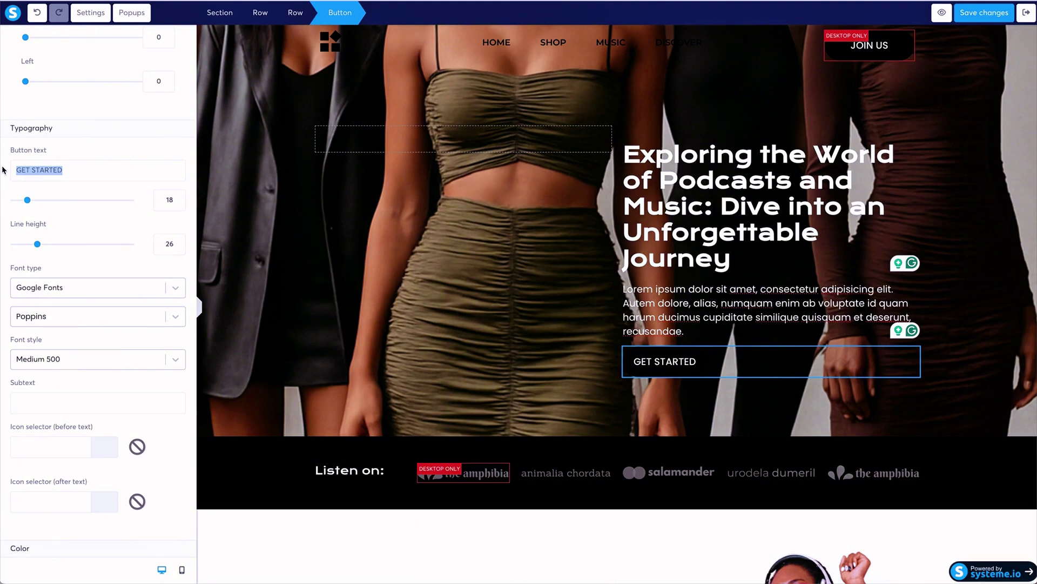
Change the hero button label from GET STARTED to SHOP NOW and save the page.
text(SHOP NOW)
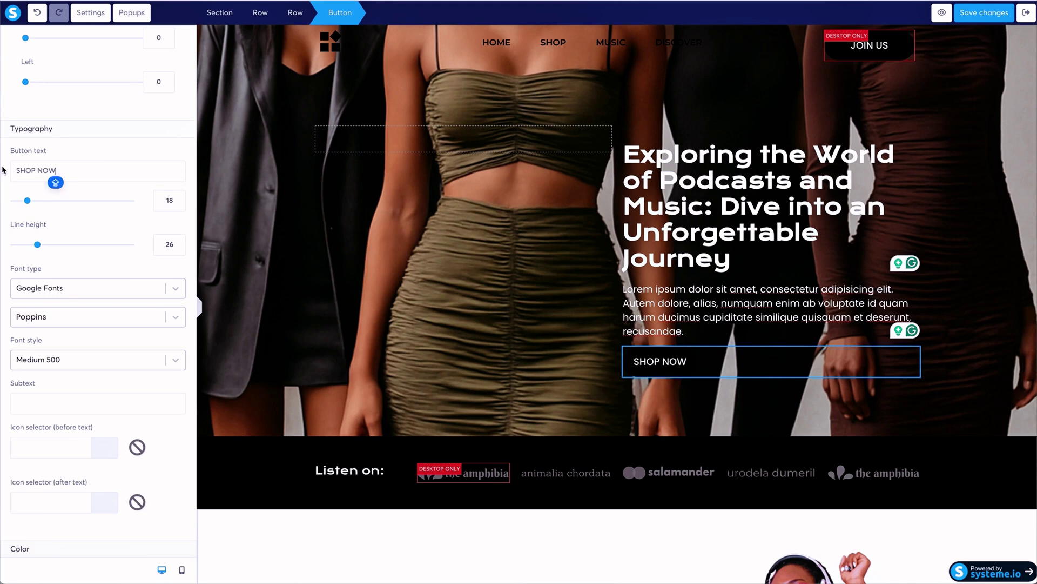
click(491, 232)
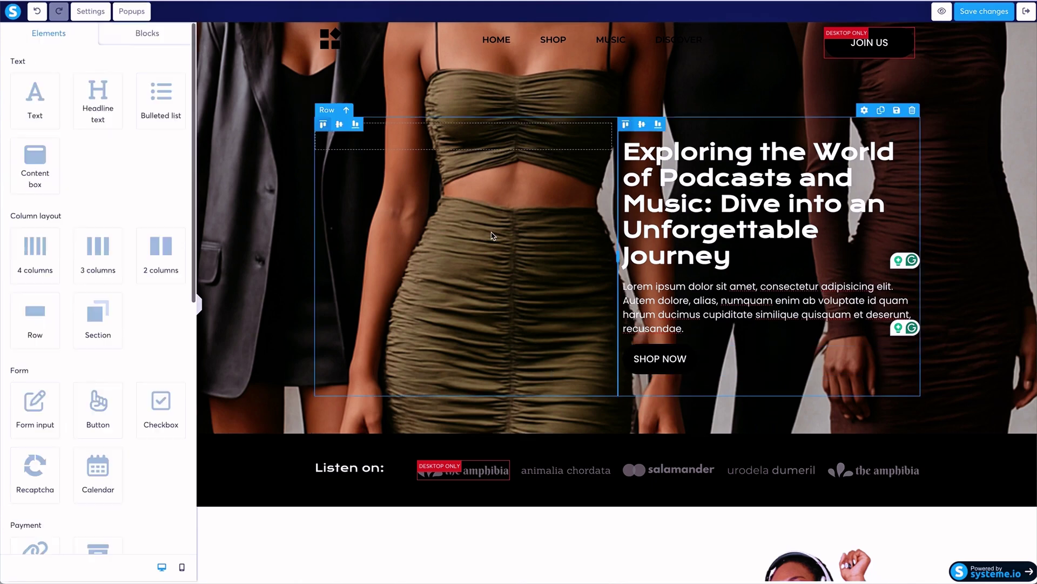
scroll(917, 55, down, 2)
click(981, 15)
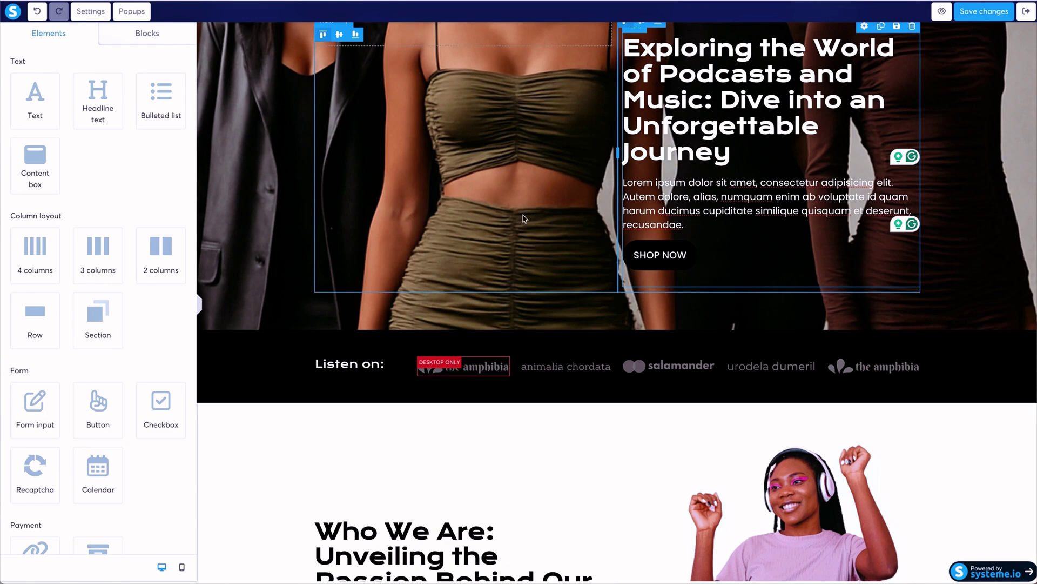
scroll(594, 225, up, 2)
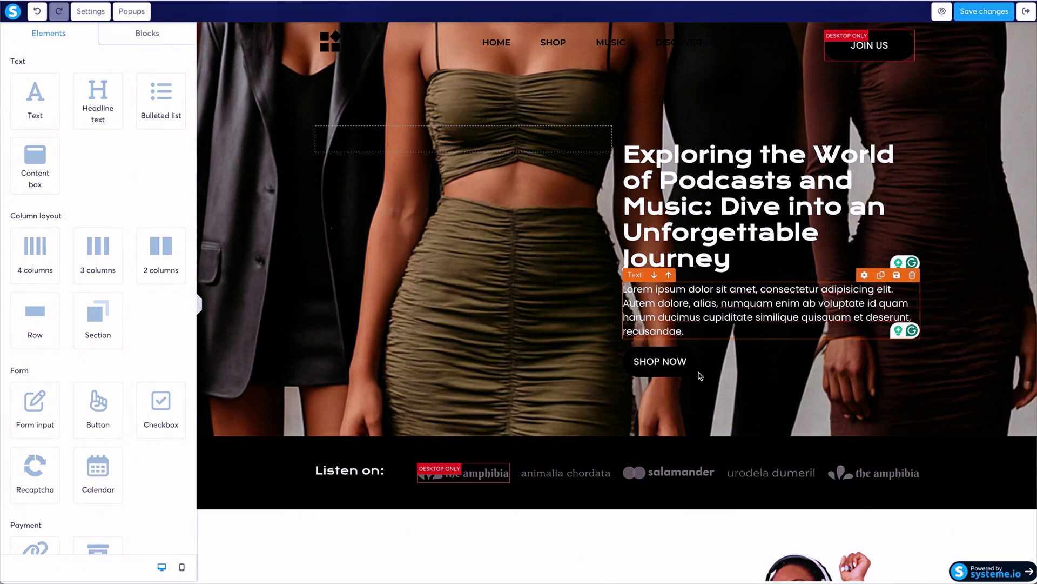
scroll(429, 161, up, 1)
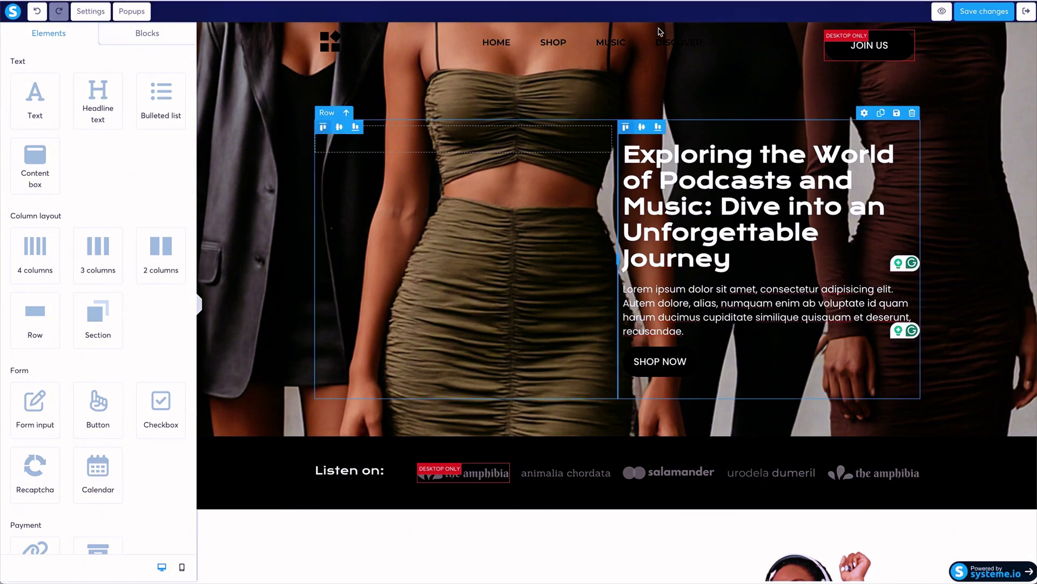
Set the navigation menu items (HOME, SHOP, MUSIC, DISCOVER) text colour to white.
click(610, 41)
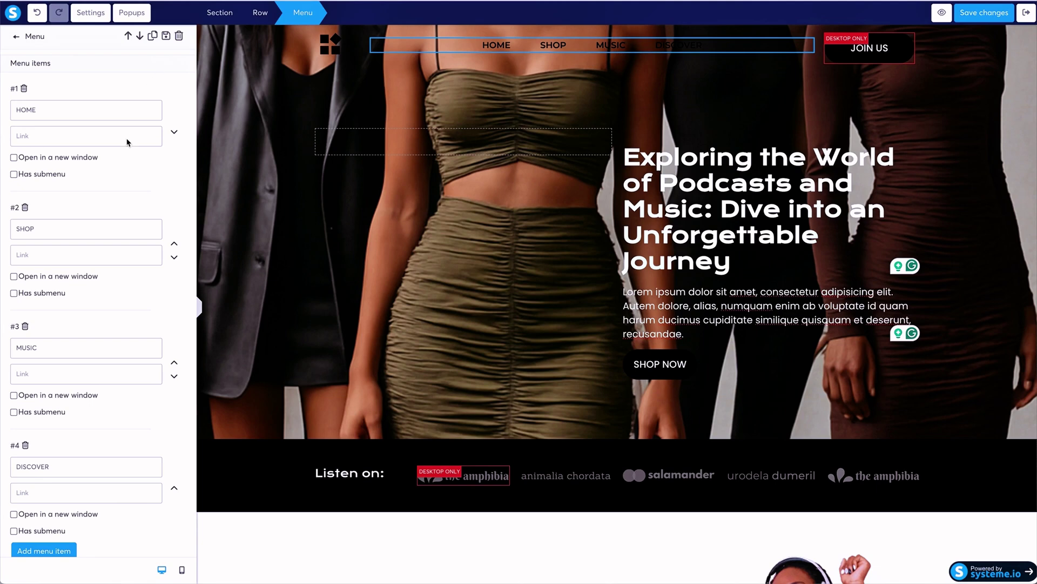
scroll(128, 142, down, 9)
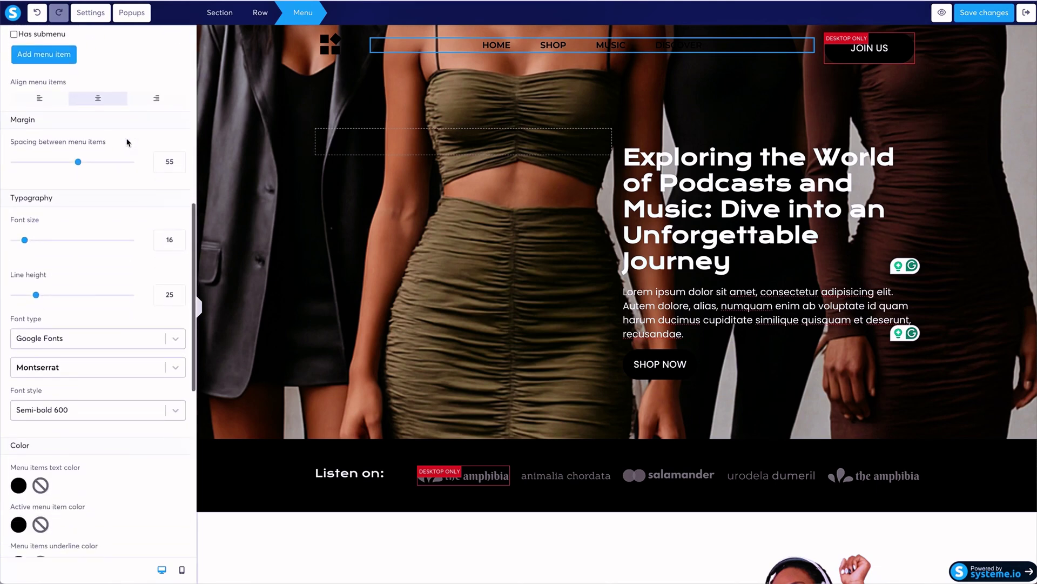
scroll(127, 142, down, 3)
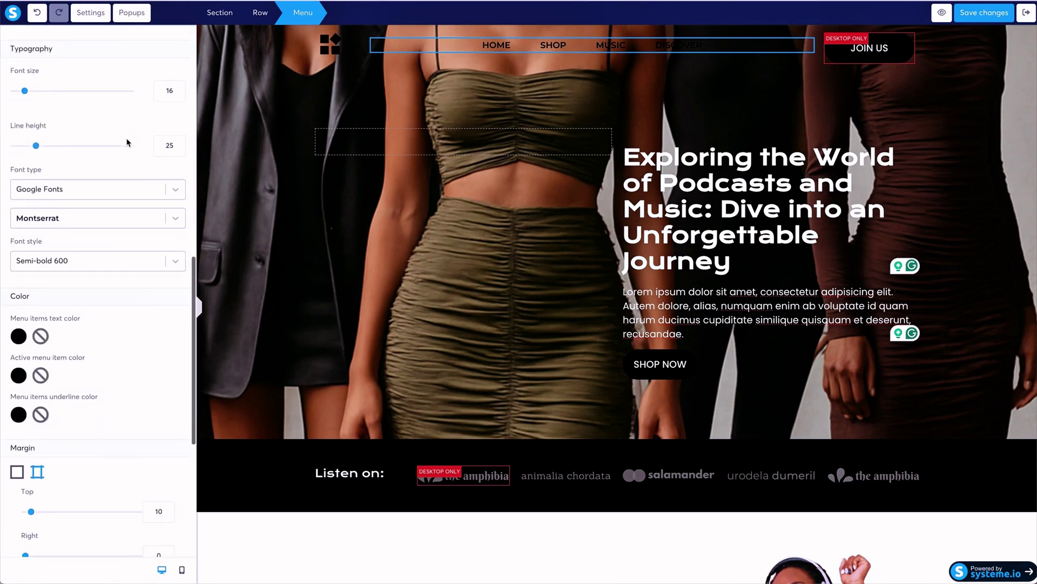
click(17, 337)
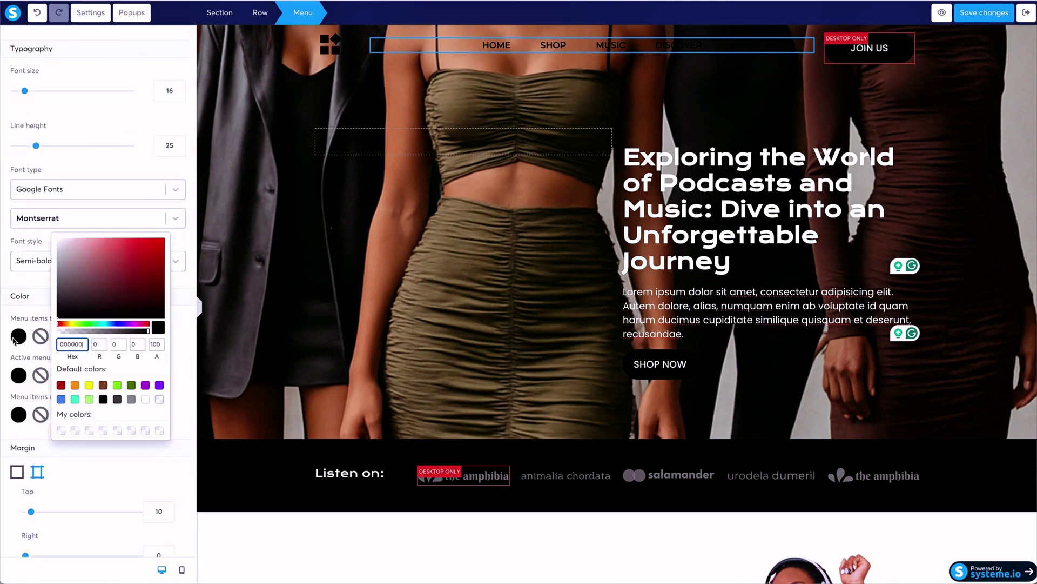
click(145, 400)
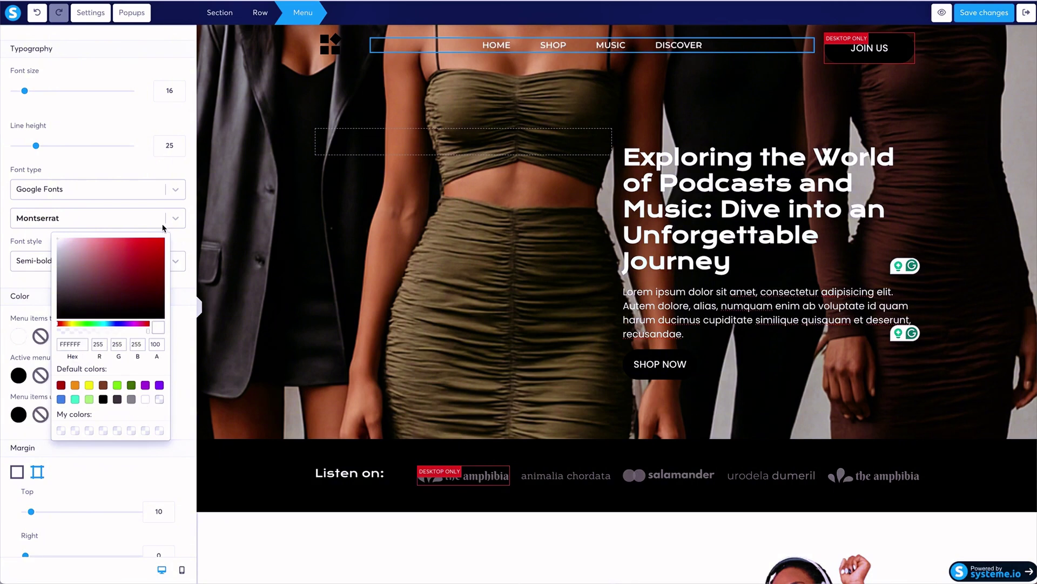
click(185, 245)
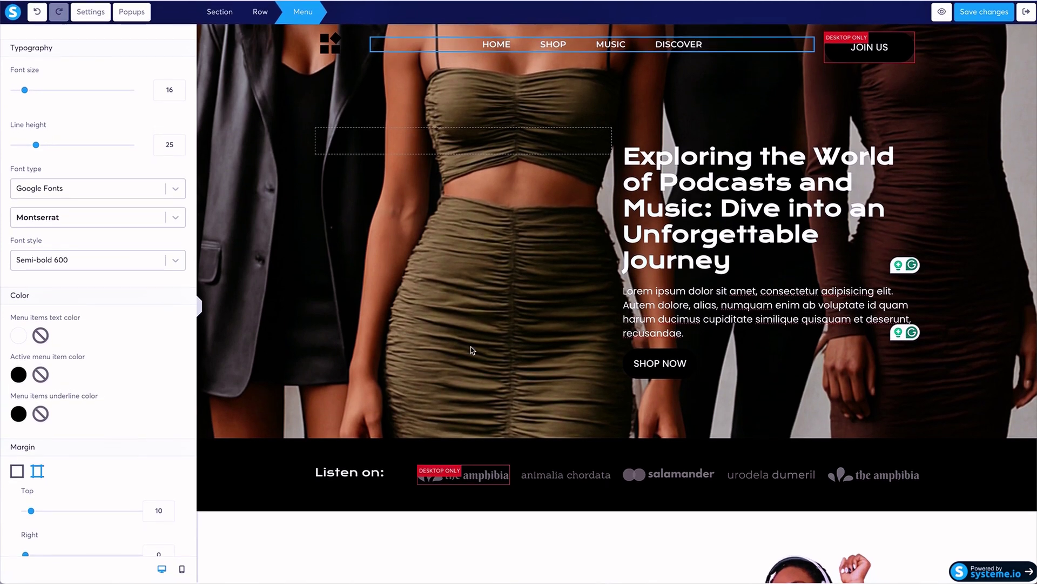
click(455, 369)
scroll(455, 370, down, 8)
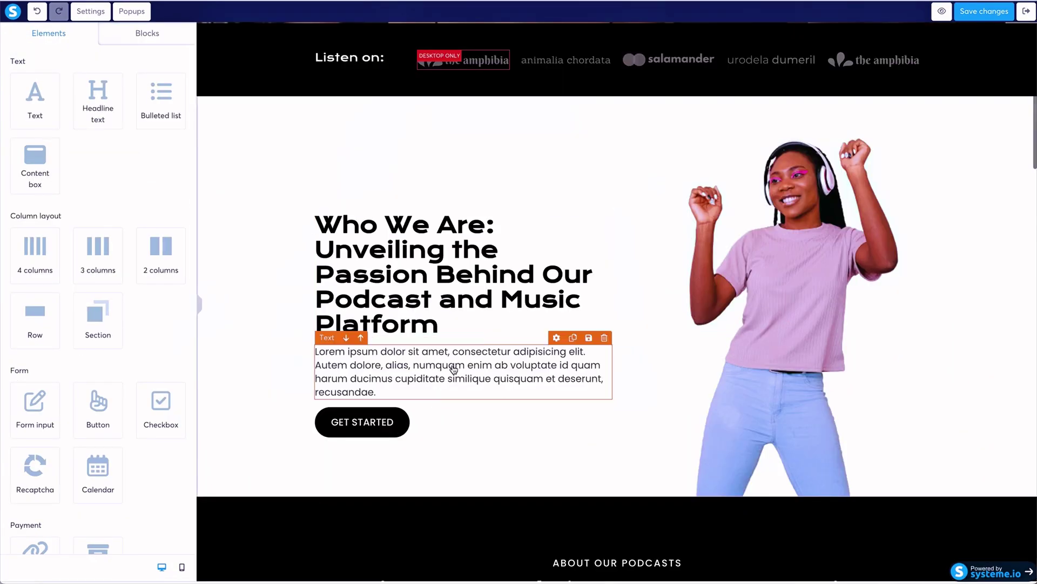
Replace 'Listen on' with 'Categories' in the dark strip's heading.
scroll(454, 370, up, 1)
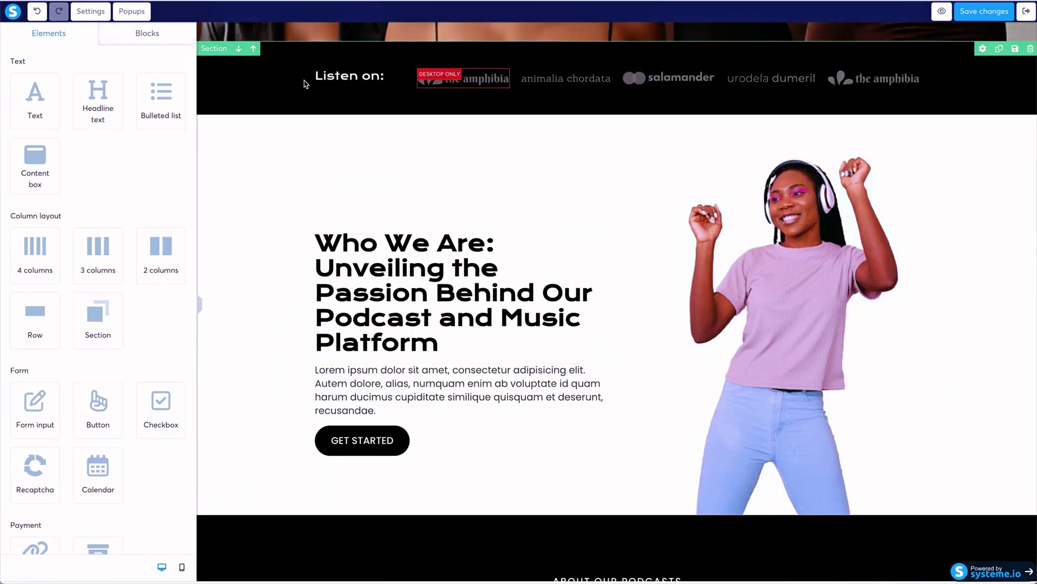
click(355, 79)
click(355, 78)
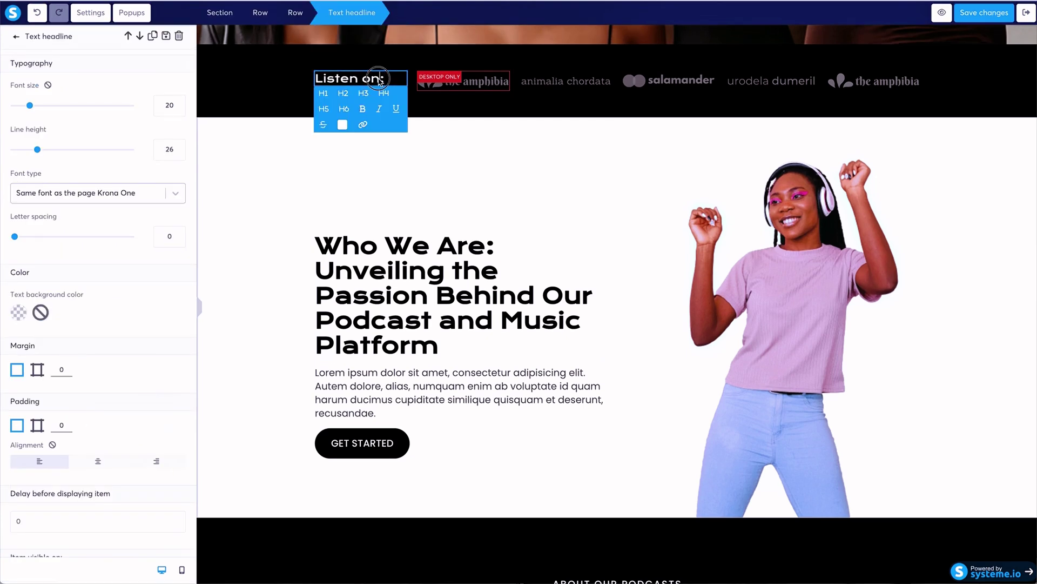
drag(384, 79, 304, 79)
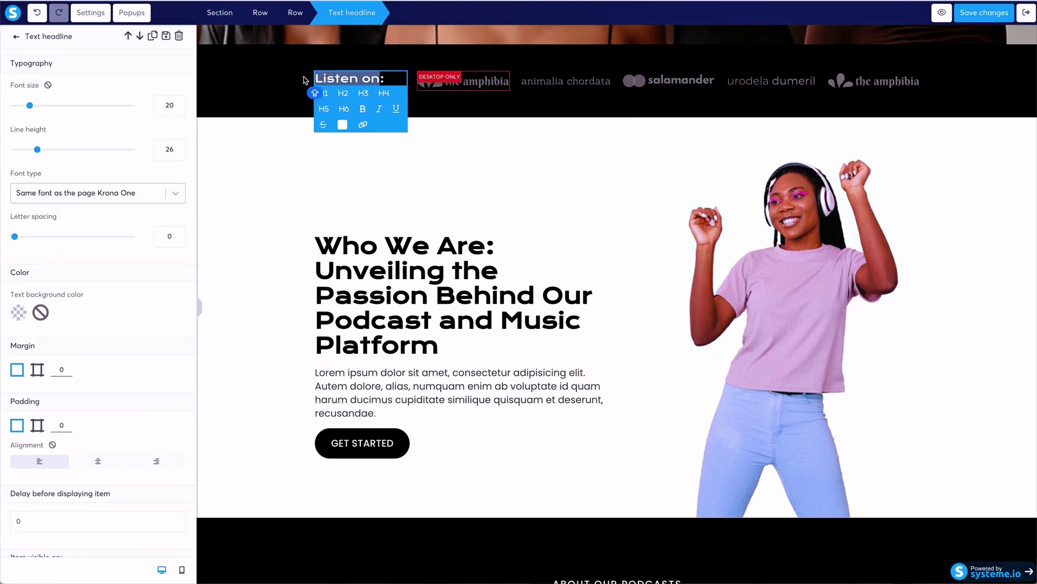
text(Cate)
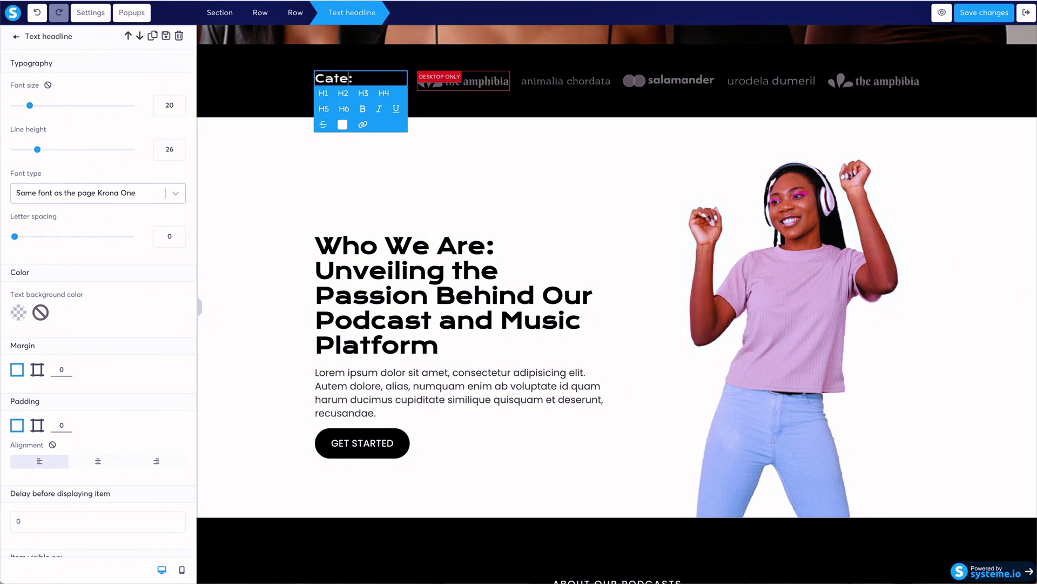
text(gories)
click(482, 88)
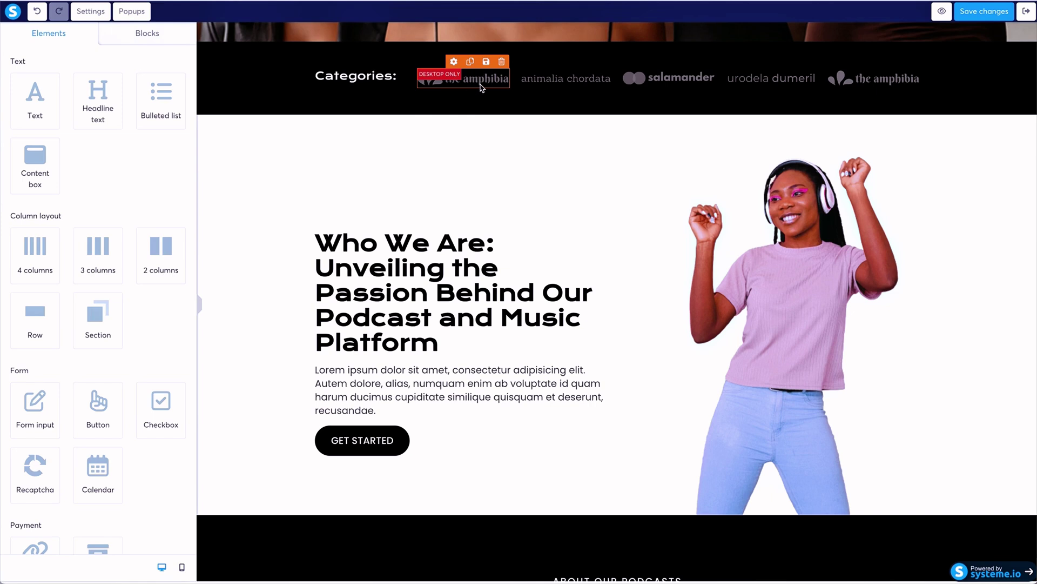
Delete the first amphibia logo from the logo strip.
click(453, 61)
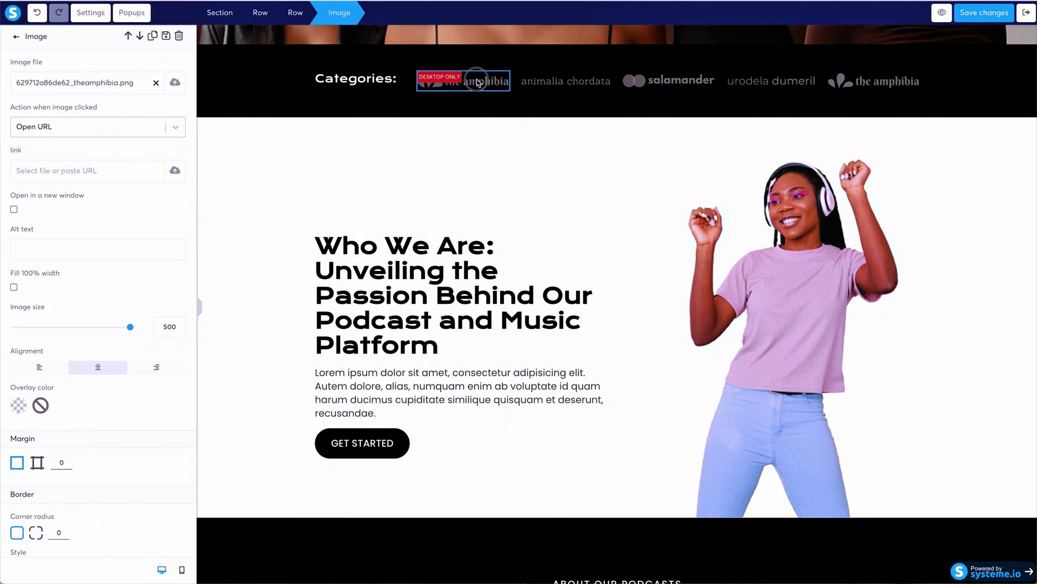
click(501, 68)
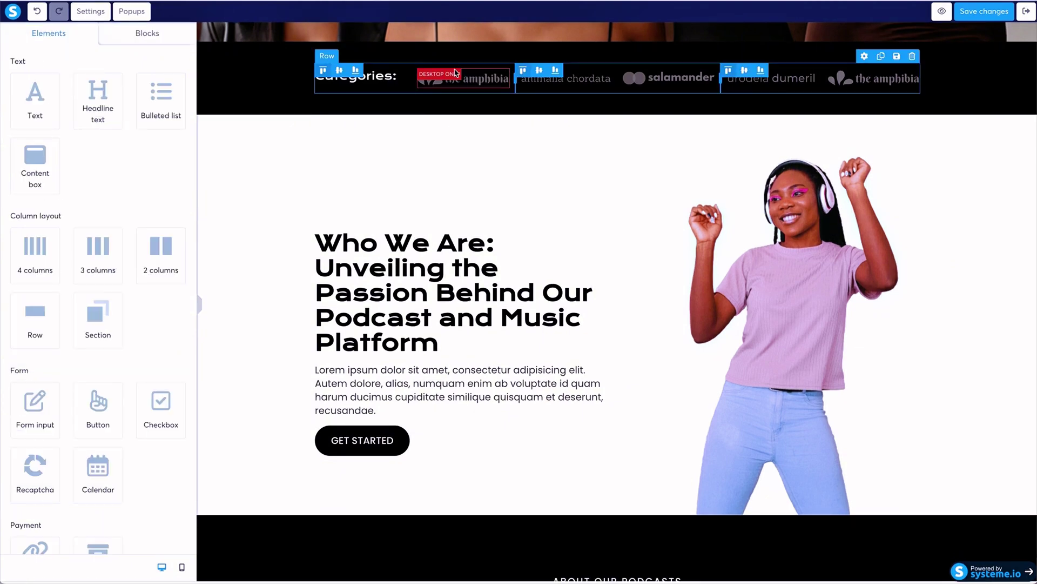
mouse_move(456, 78)
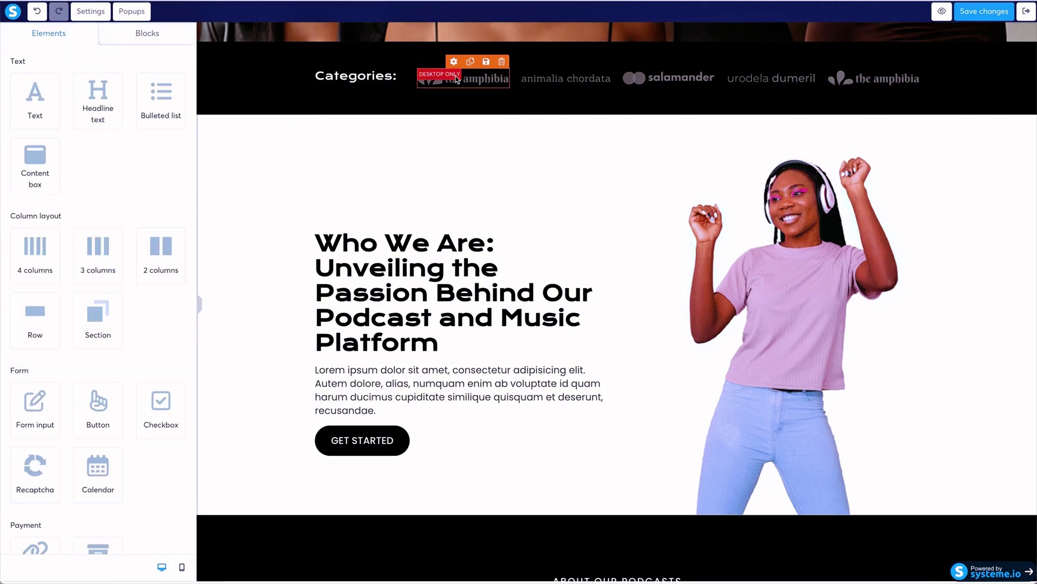
click(503, 62)
click(605, 40)
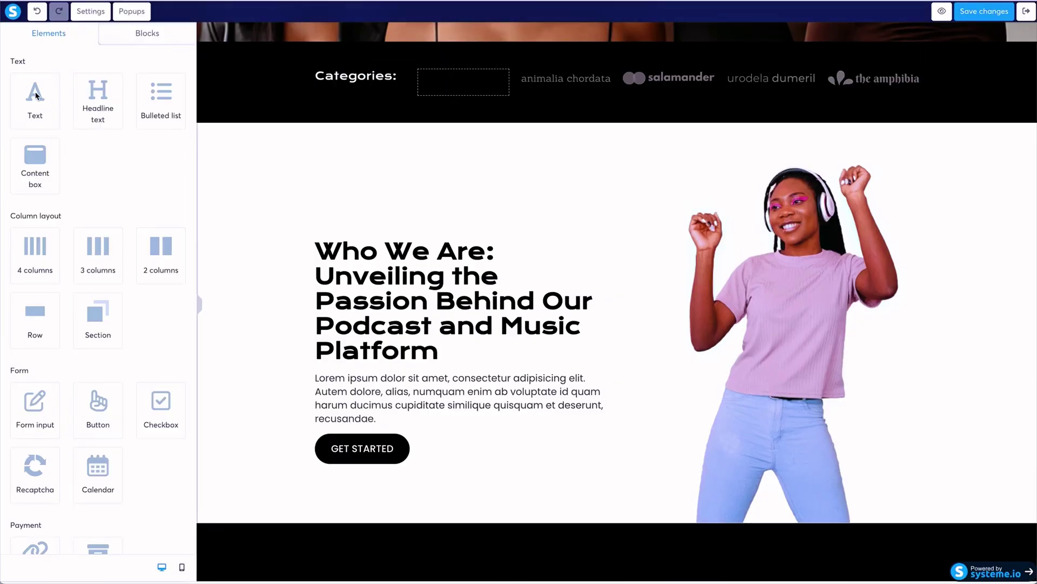
Add a text block in its place reading DRESSES, coloured white.
mouse_move(35, 96)
mouse_down()
mouse_move(481, 71)
mouse_move(442, 84)
mouse_up()
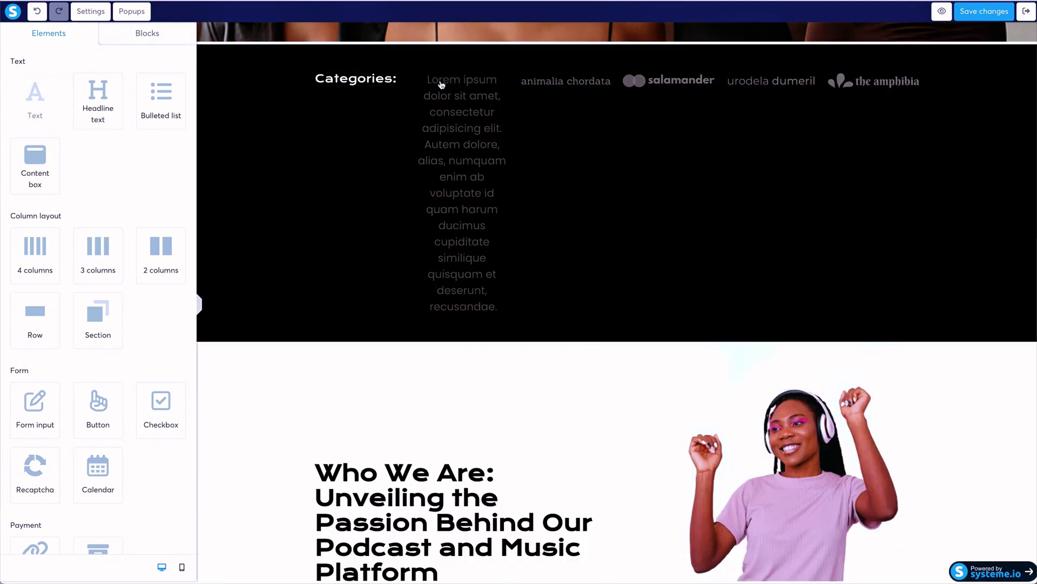
click(478, 88)
triple_click(474, 99)
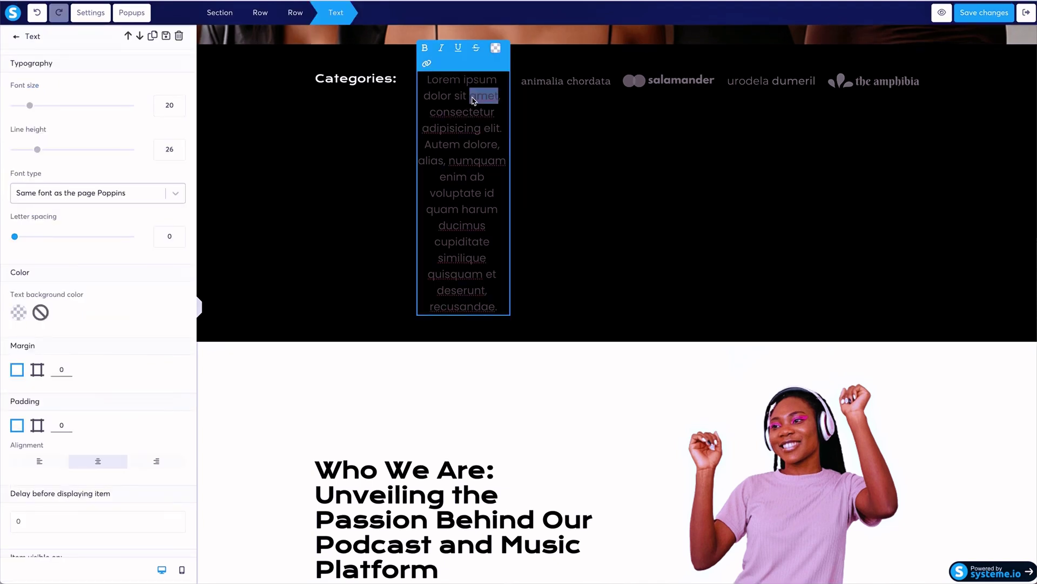
text(D)
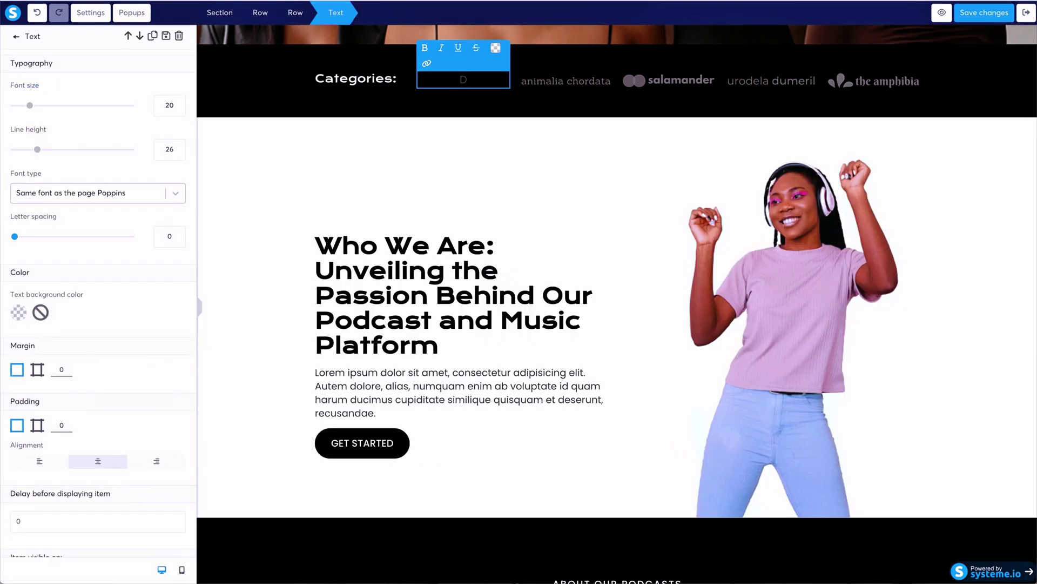
text(RESSES)
double_click(438, 81)
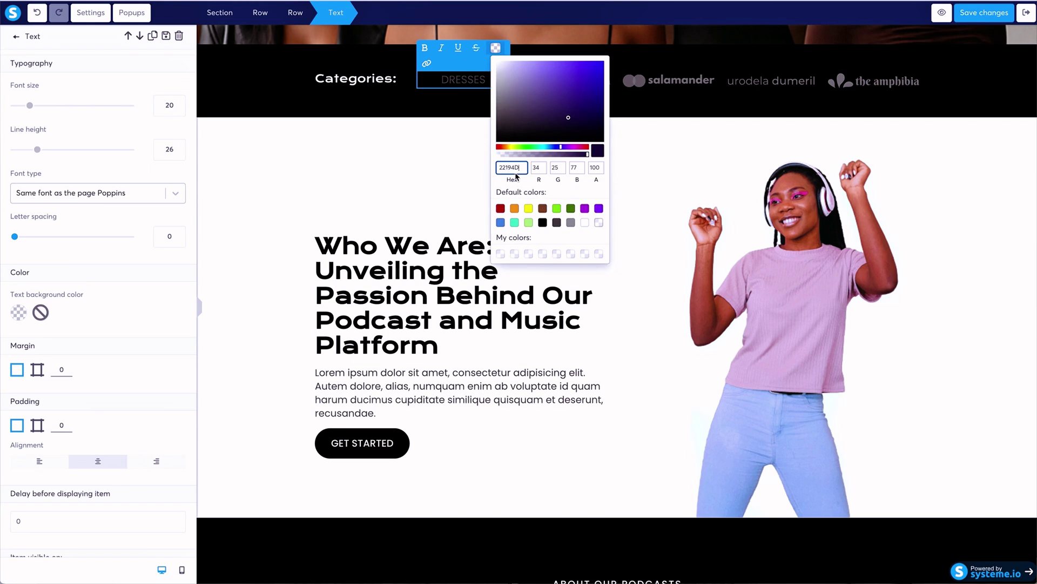
click(585, 222)
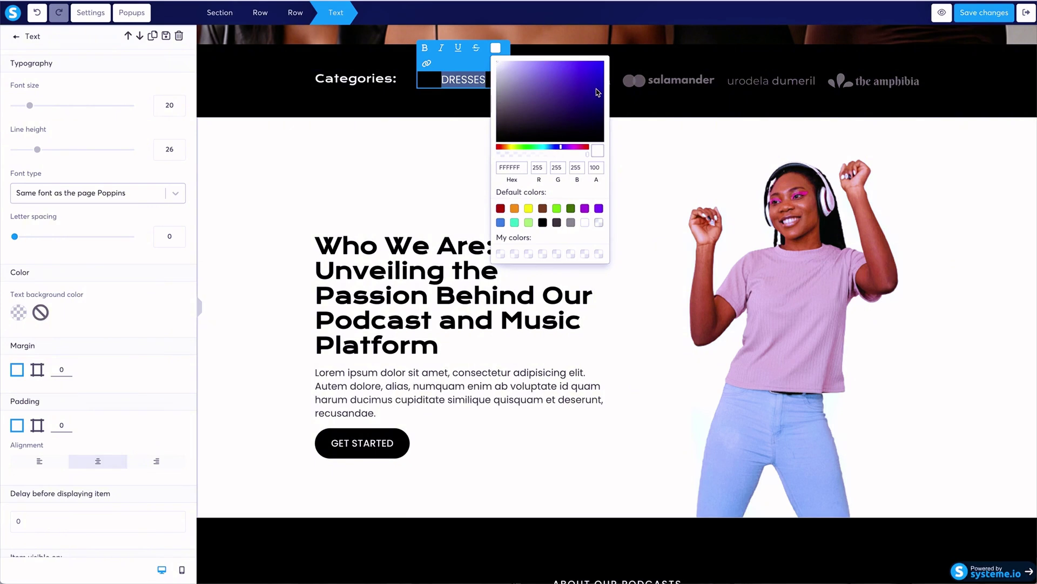
click(667, 98)
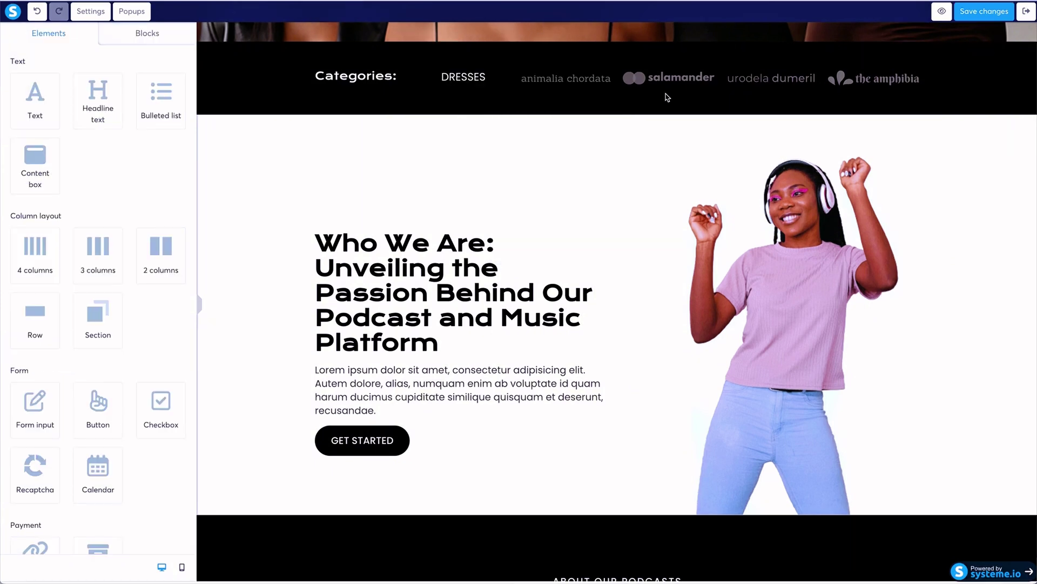
mouse_move(597, 83)
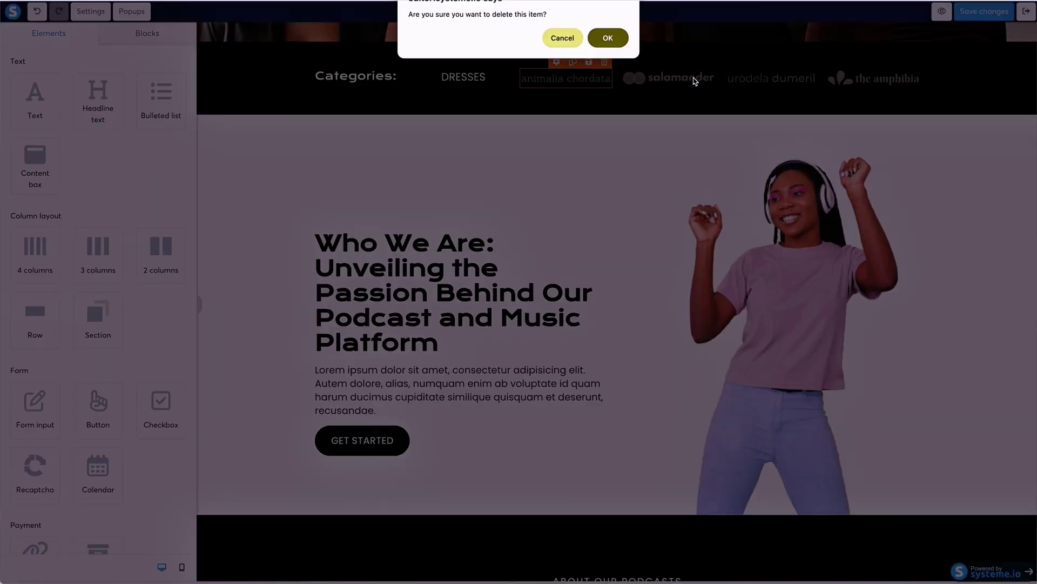
Delete the animalia chordata, salamander, urodela dumeril and amphibia logos from the strip.
click(620, 44)
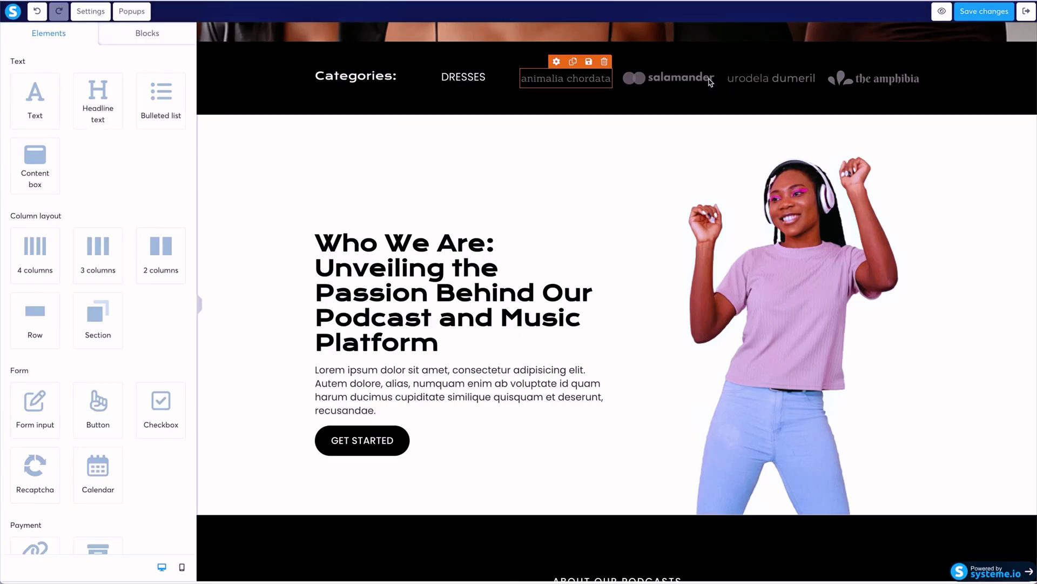
click(707, 63)
click(621, 43)
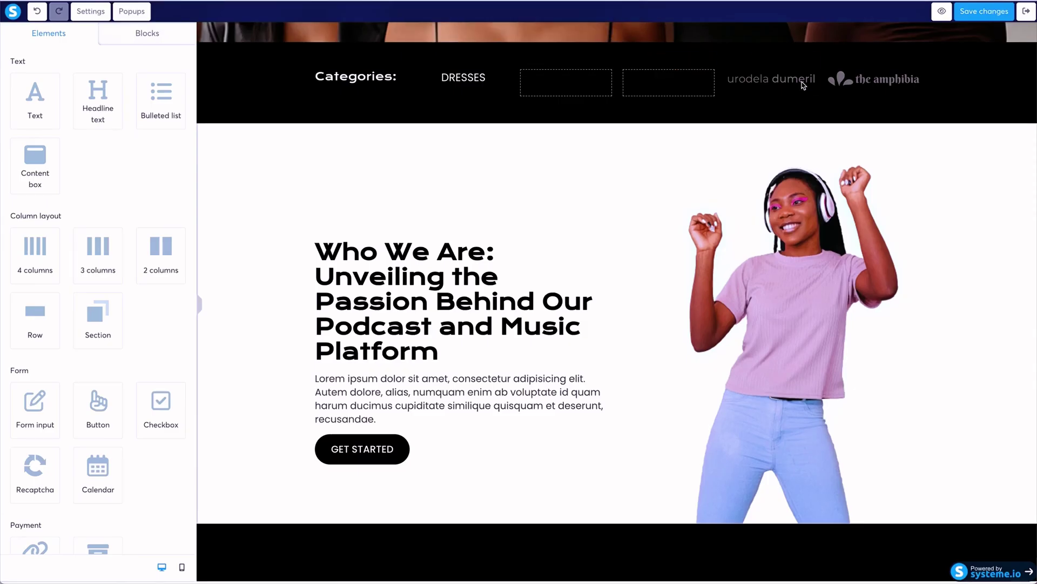
click(812, 65)
click(620, 44)
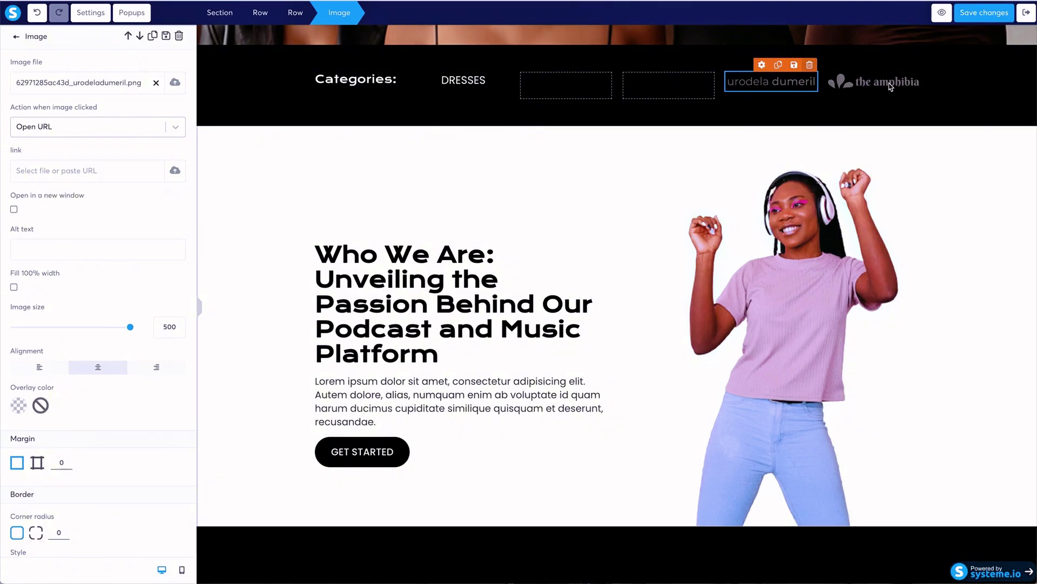
mouse_move(895, 85)
click(915, 62)
click(620, 42)
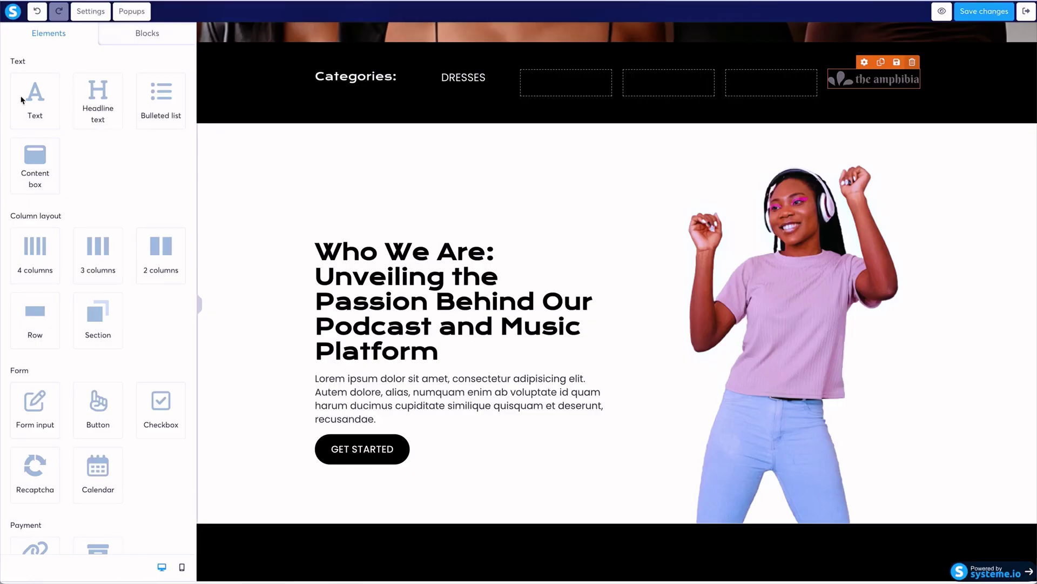
Drop a Text element into each of the four emptied columns.
drag(23, 99, 547, 86)
drag(37, 99, 682, 84)
drag(30, 94, 772, 89)
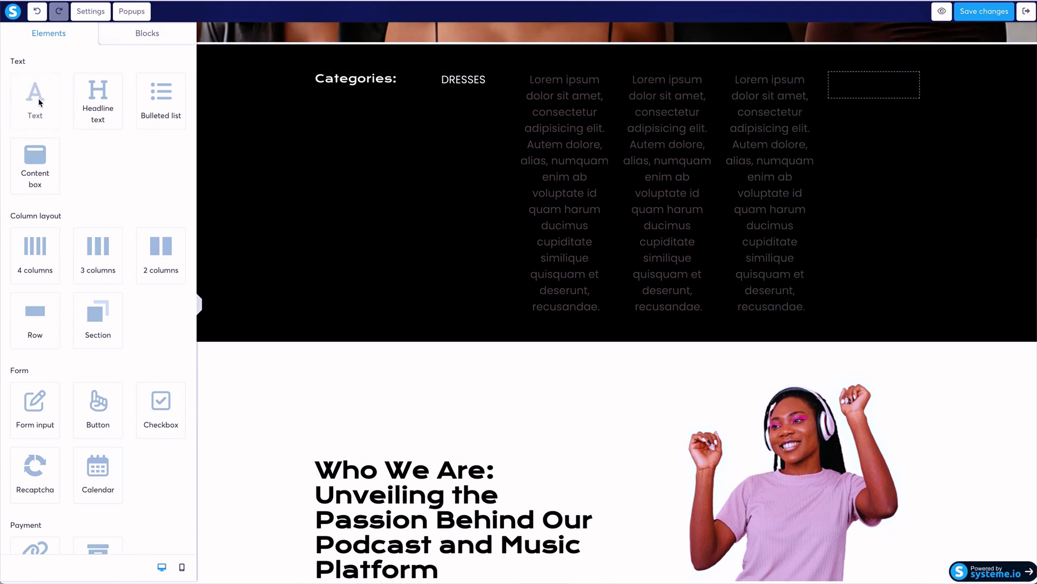
drag(34, 99, 881, 87)
Replace the third and fourth columns' placeholder text with JUMPSUITS and TOPS.
click(581, 108)
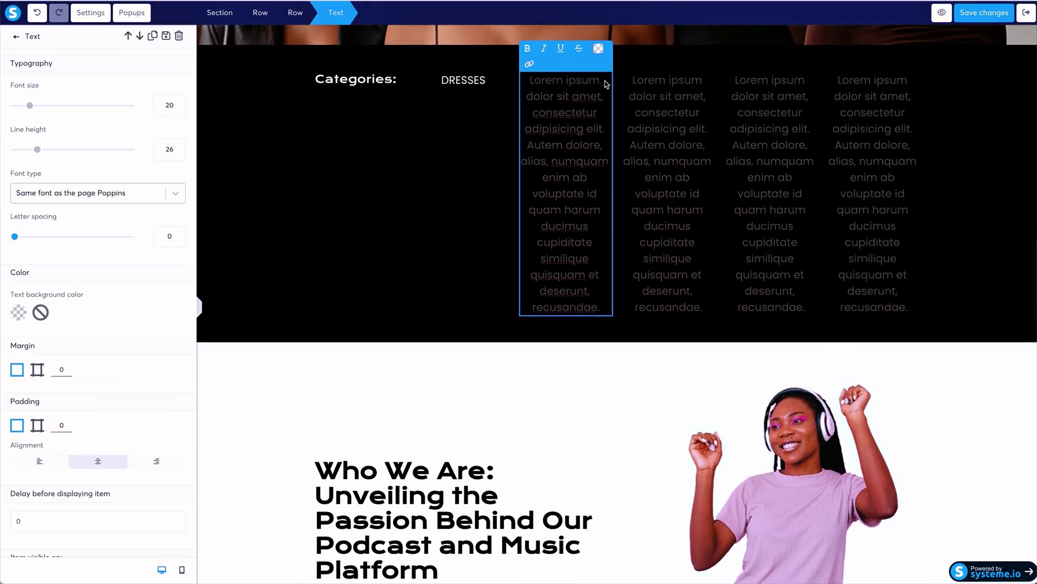
double_click(568, 144)
triple_click(568, 145)
text(Jumpsuit)
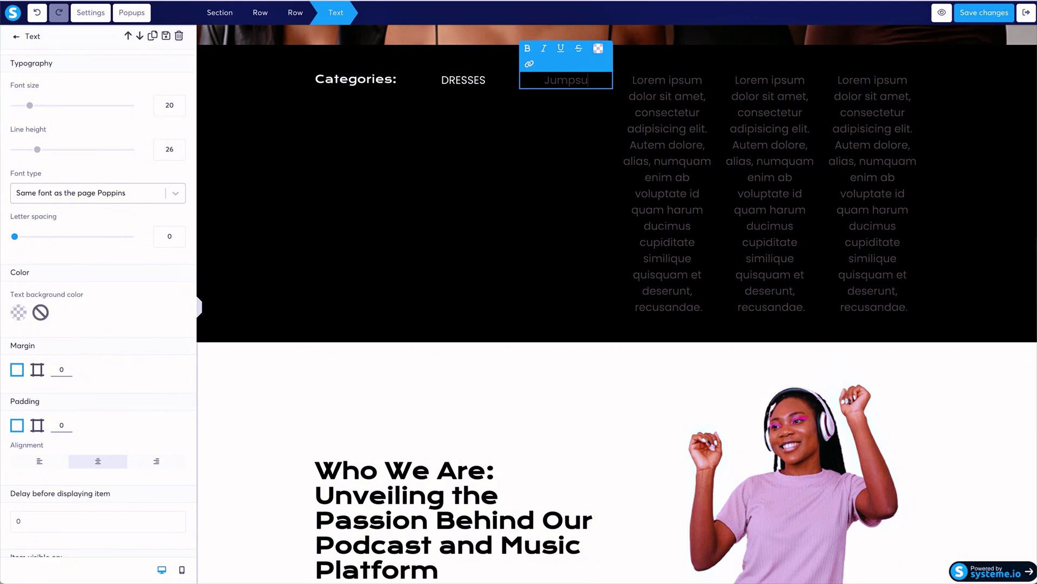
key(BackSpace)
key(BackSpace)
key(BackSpace)
key(BackSpace)
key(BackSpace)
key(BackSpace)
key(BackSpace)
text(UMPSUITS)
key(Escape)
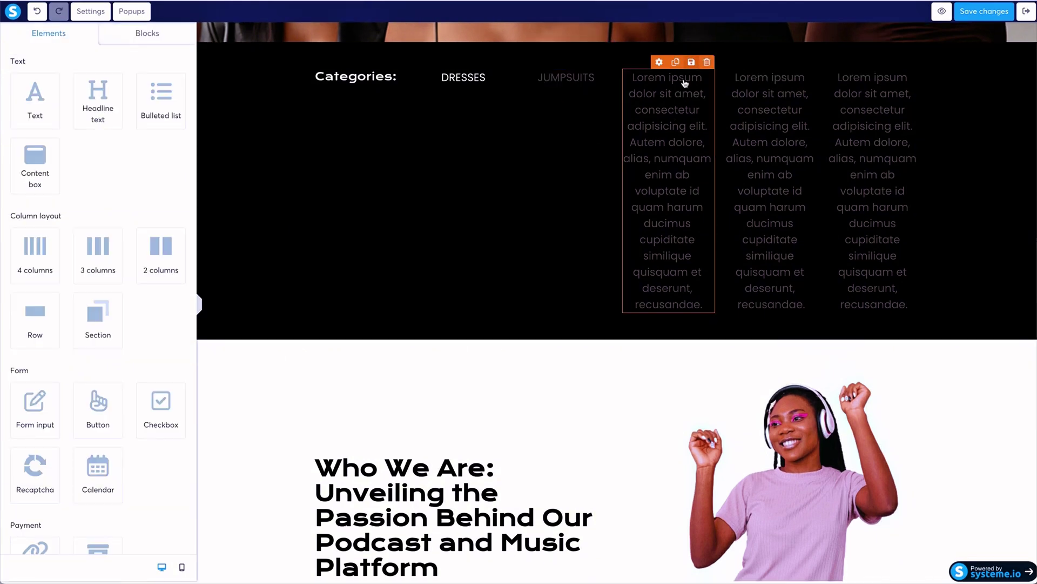
click(682, 91)
drag(639, 86, 706, 315)
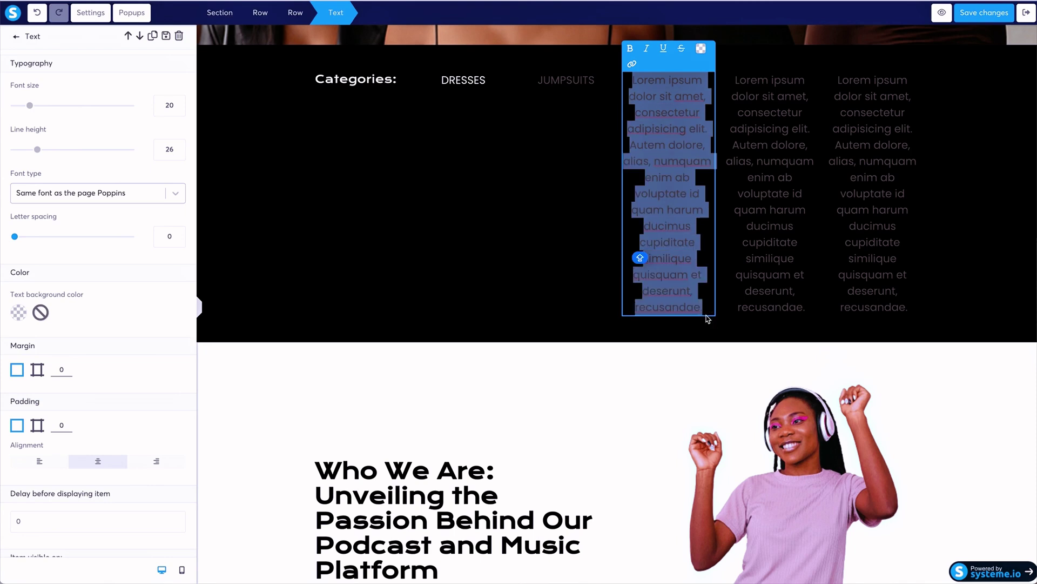
text(TOPS)
key(Escape)
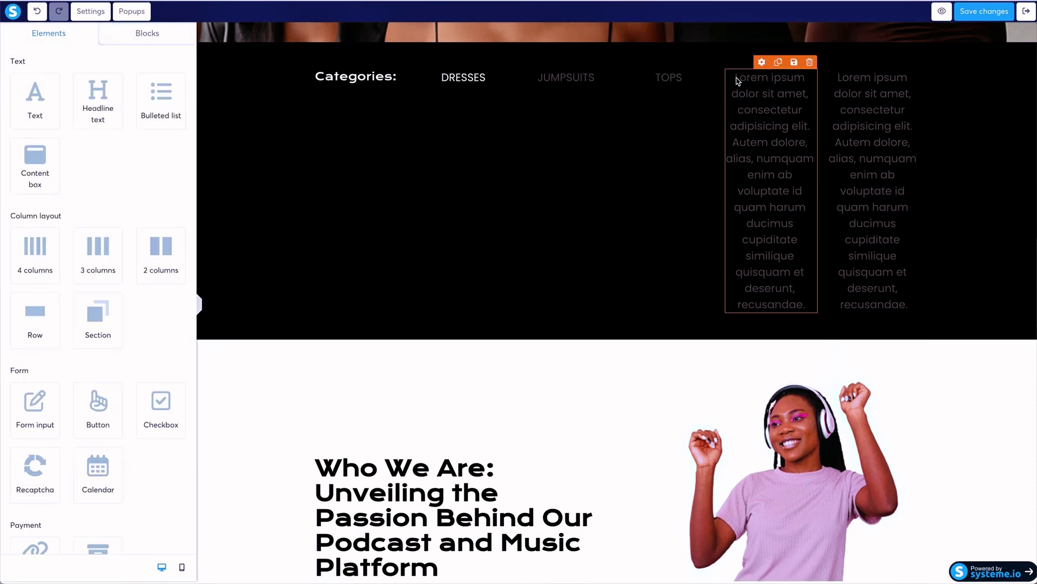
Label the fifth and sixth columns BOTTOMS and OUTERWEAR.
click(738, 79)
drag(737, 78, 806, 310)
text(BOTTOMS)
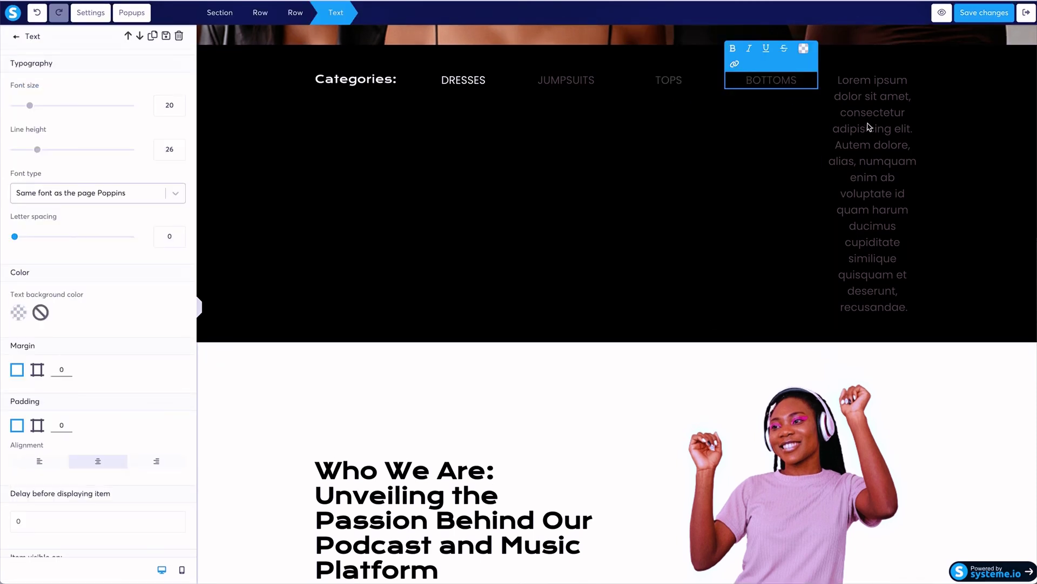
key(Escape)
click(842, 80)
drag(841, 80, 914, 319)
text(OUTERWEAR)
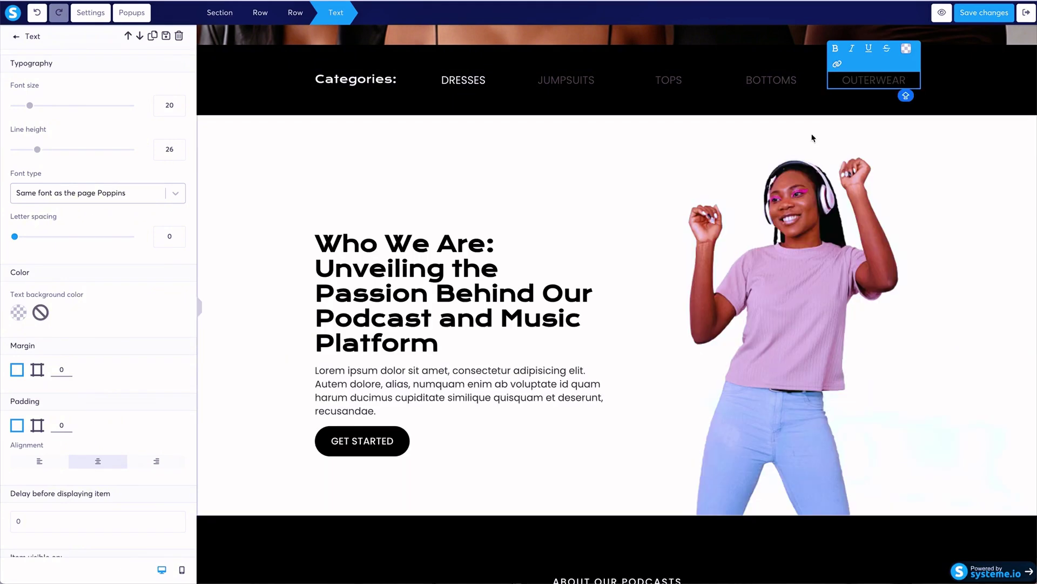
Make the OUTERWEAR and BOTTOMS labels white.
double_click(906, 80)
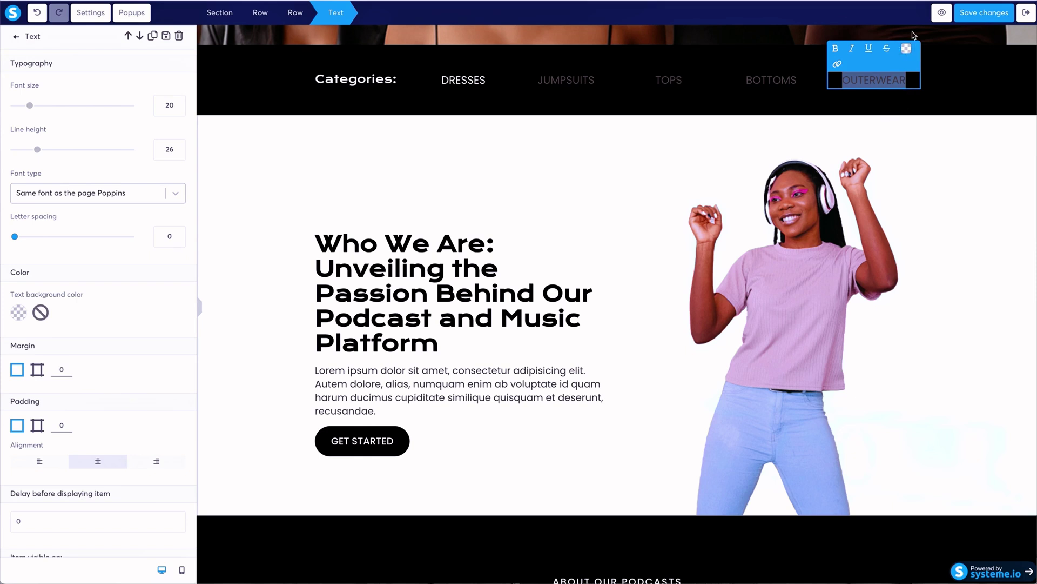
click(907, 49)
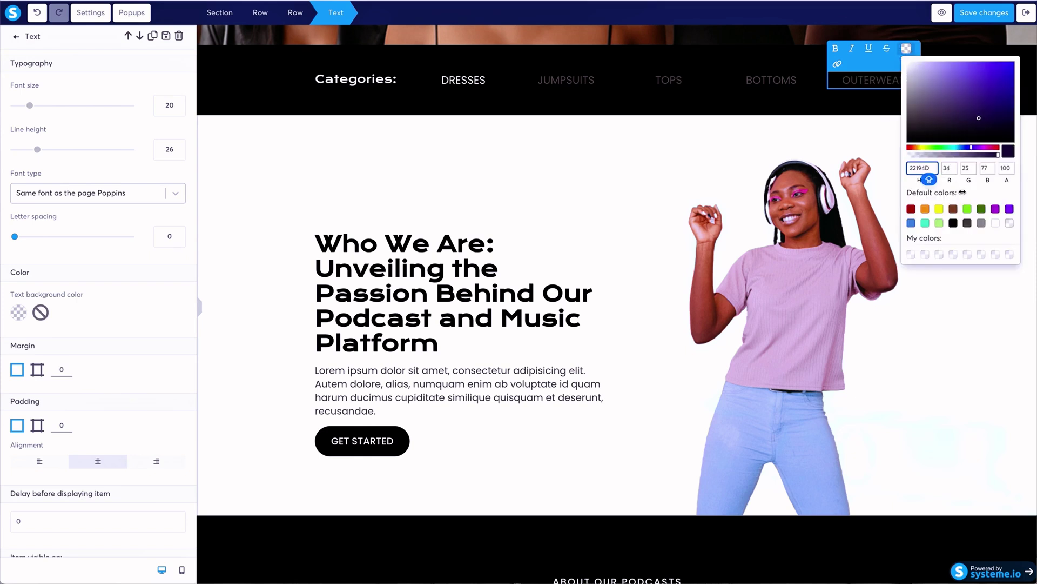
click(995, 222)
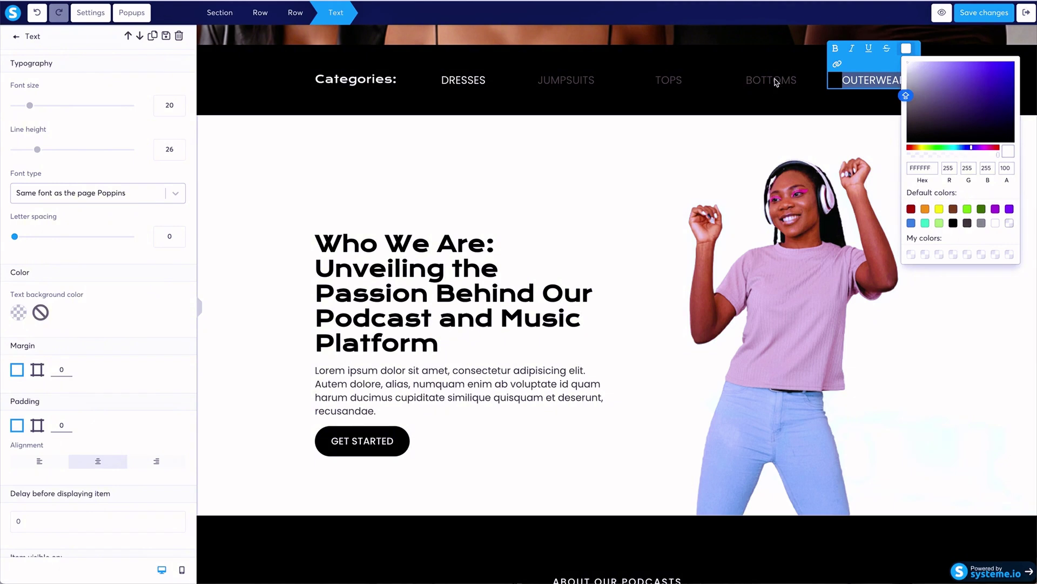
click(811, 73)
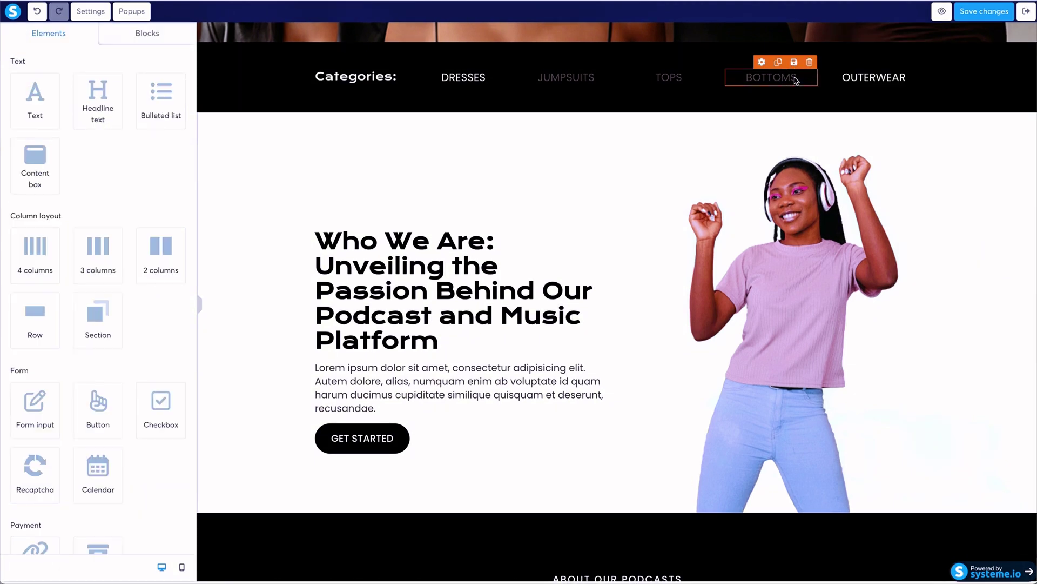
click(794, 77)
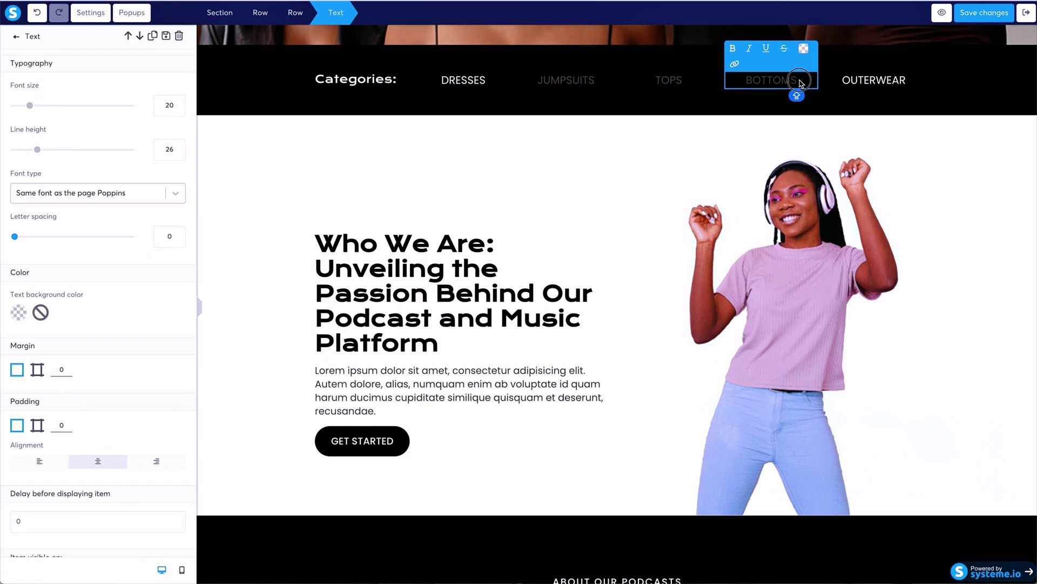
click(804, 46)
click(893, 223)
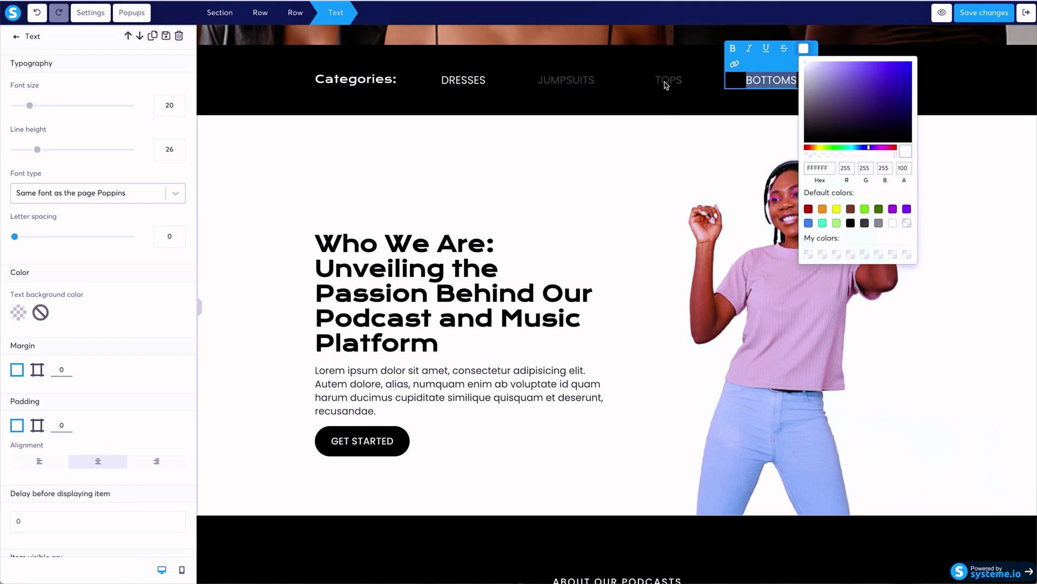
click(668, 81)
Make the TOPS and JUMPSUITS labels white.
click(676, 80)
double_click(676, 80)
click(700, 73)
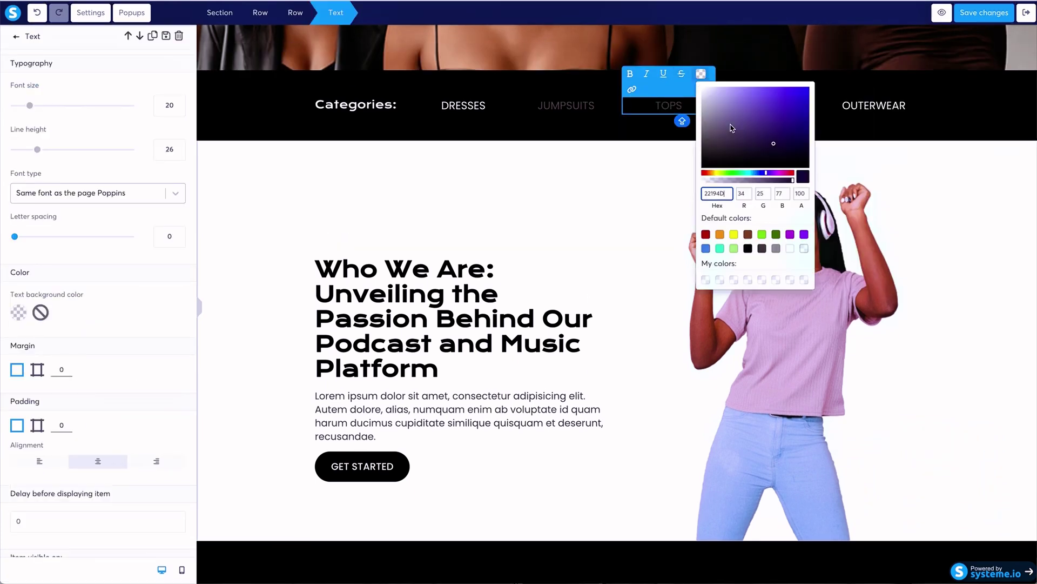
click(580, 107)
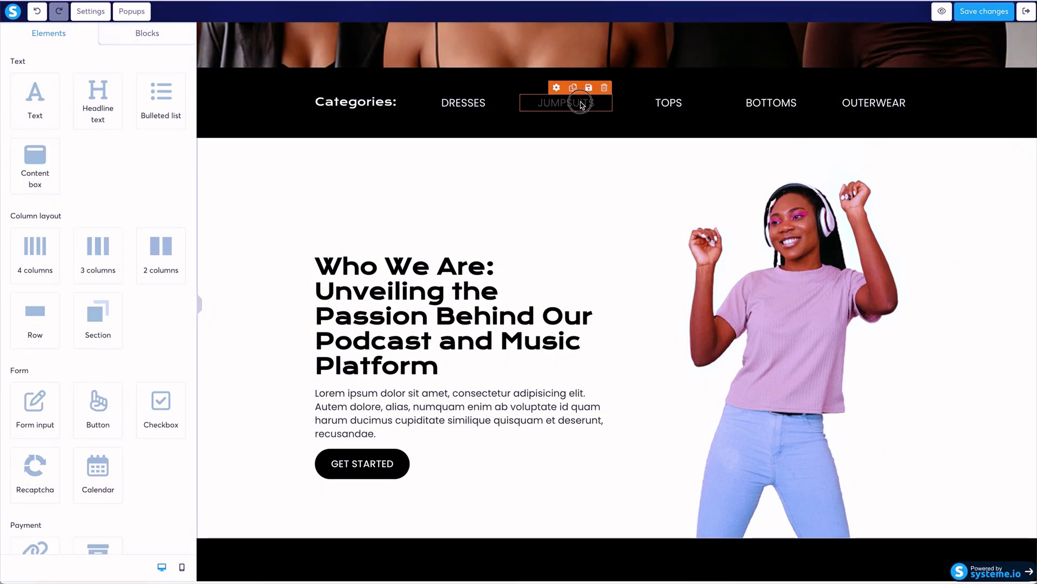
click(594, 107)
double_click(595, 108)
click(598, 73)
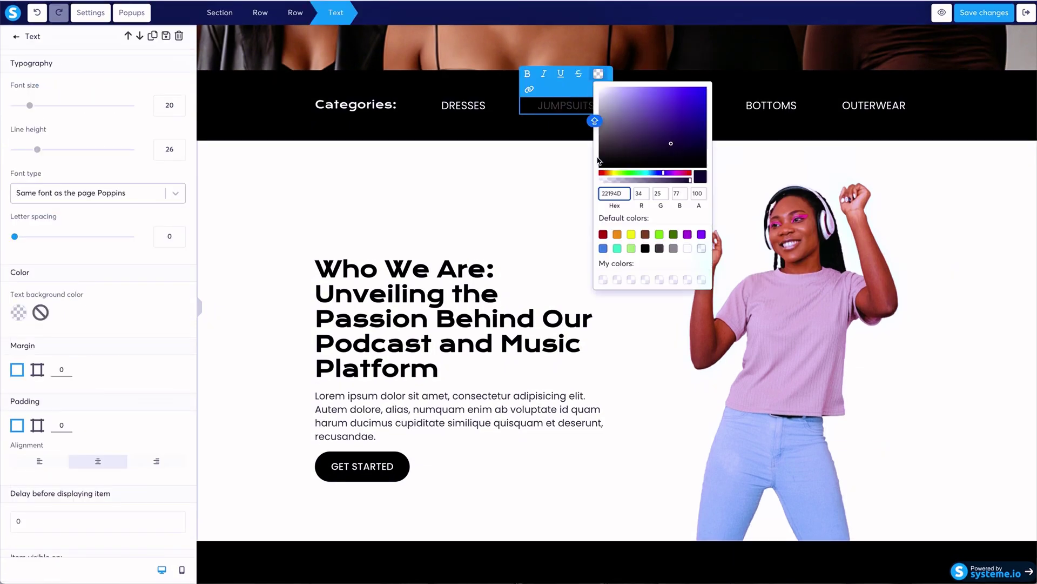
click(536, 210)
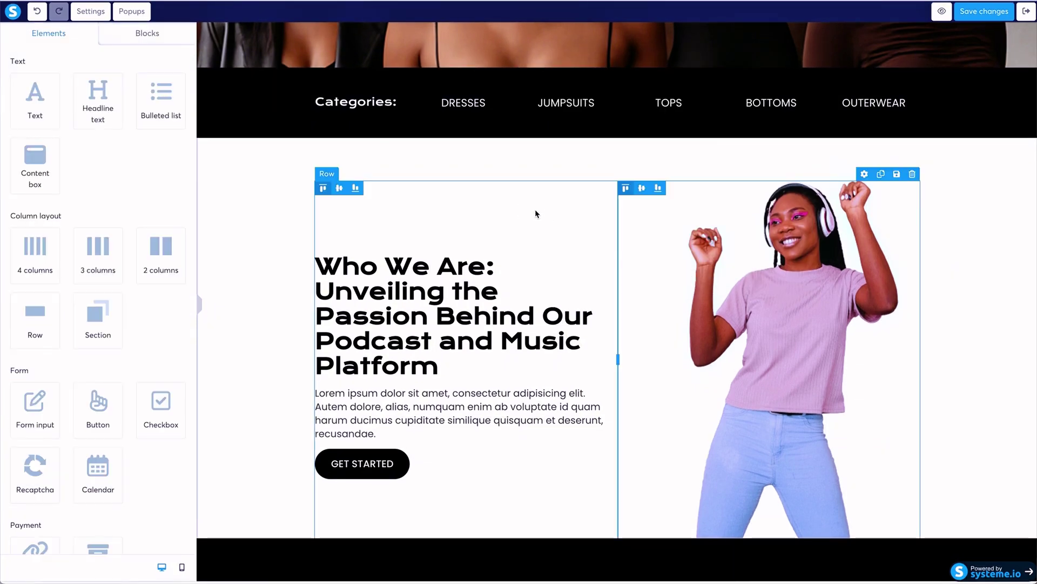
scroll(545, 209, down, 2)
scroll(547, 214, up, 7)
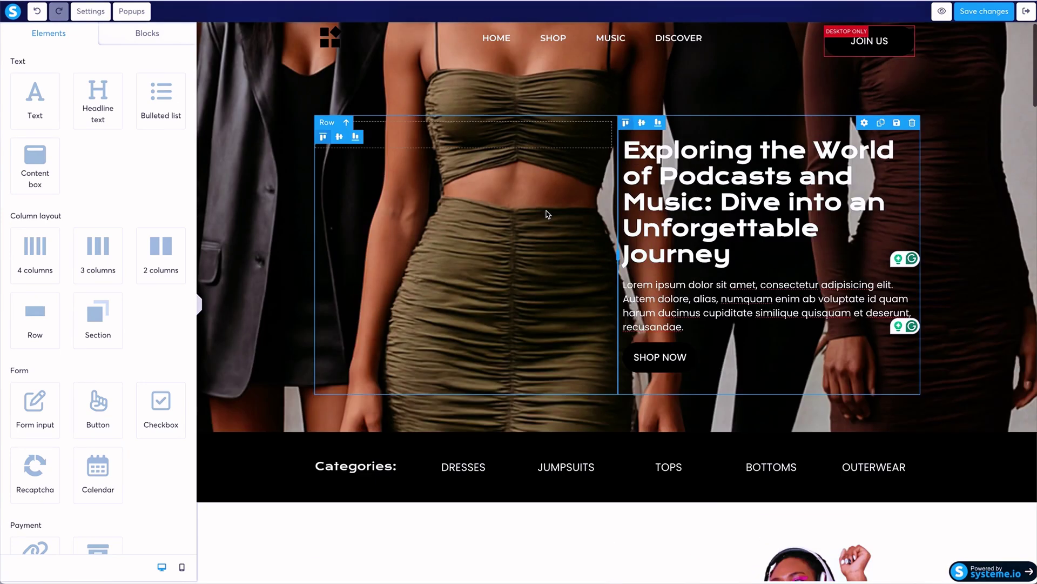
scroll(547, 216, down, 7)
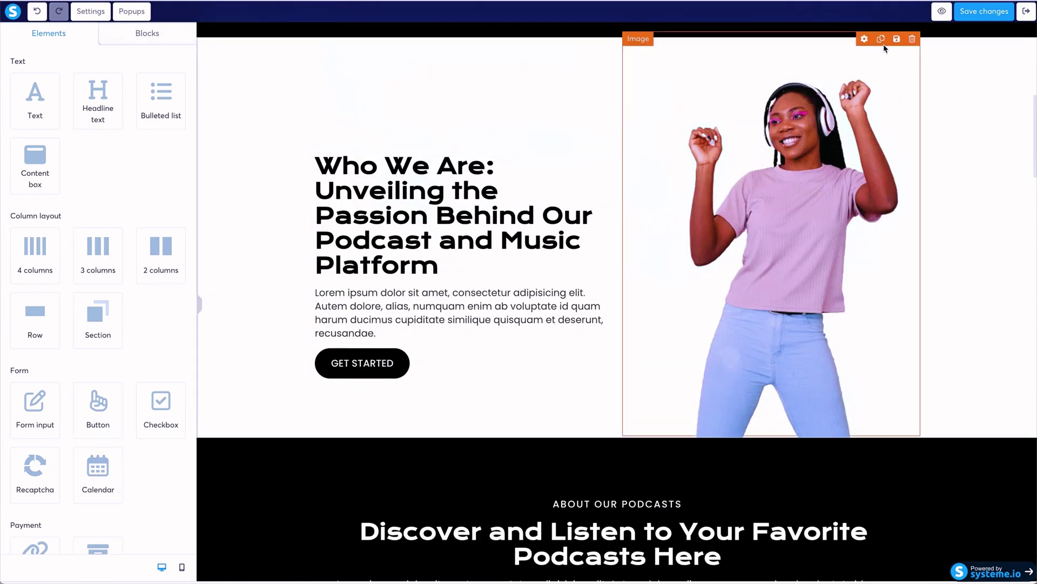
Replace the Who We Are dancing woman photo with the clothing rack image at size 550.
click(889, 46)
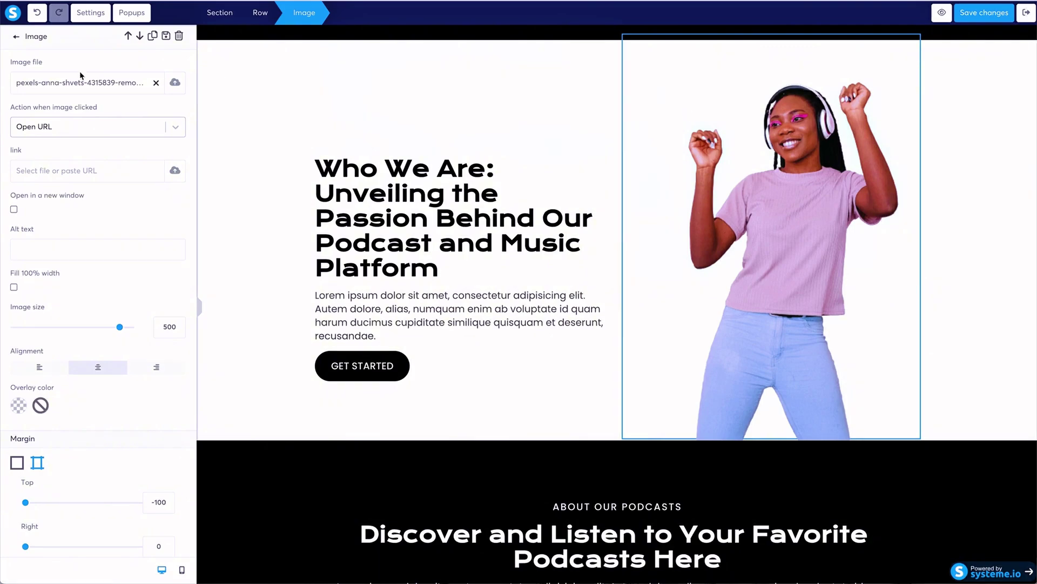
click(176, 83)
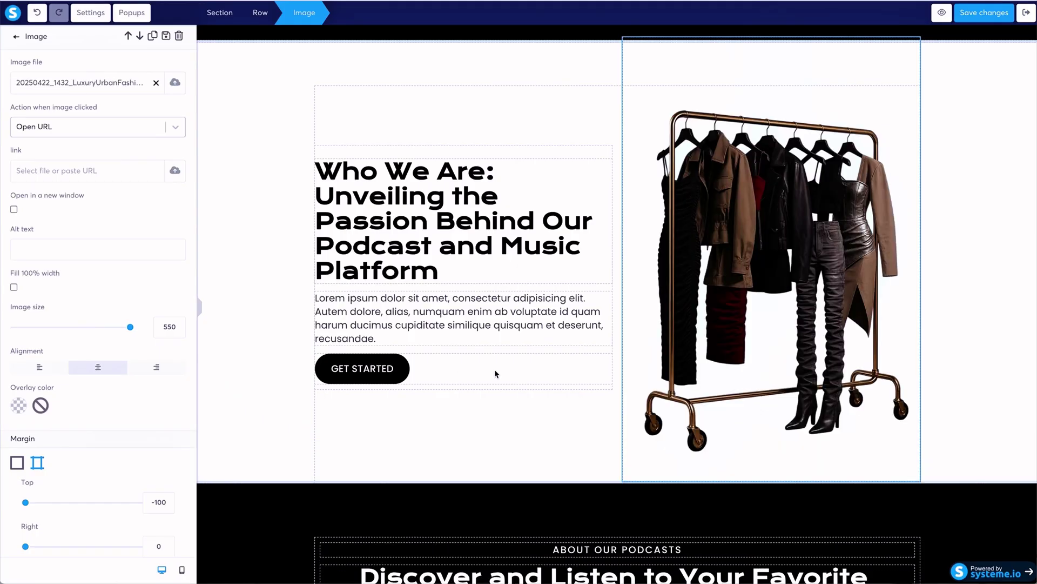
click(281, 170)
scroll(282, 171, up, 9)
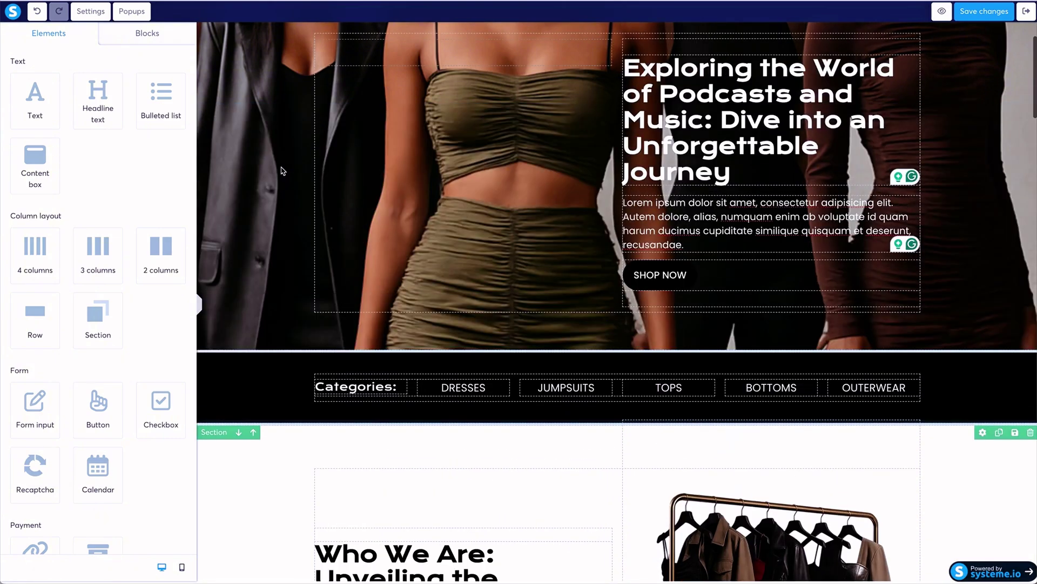
scroll(282, 170, down, 9)
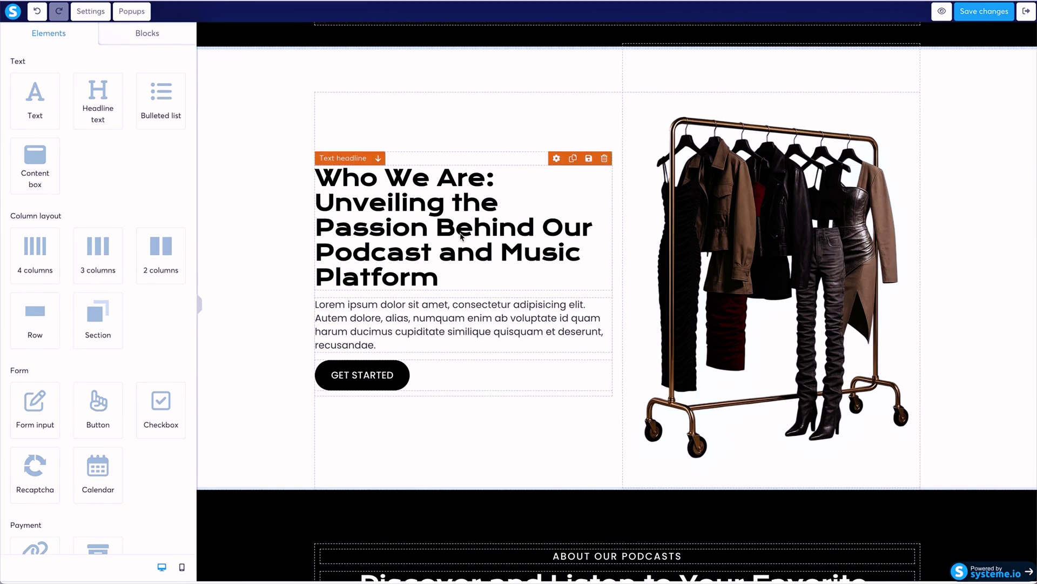
scroll(526, 282, up, 1)
scroll(525, 282, up, 6)
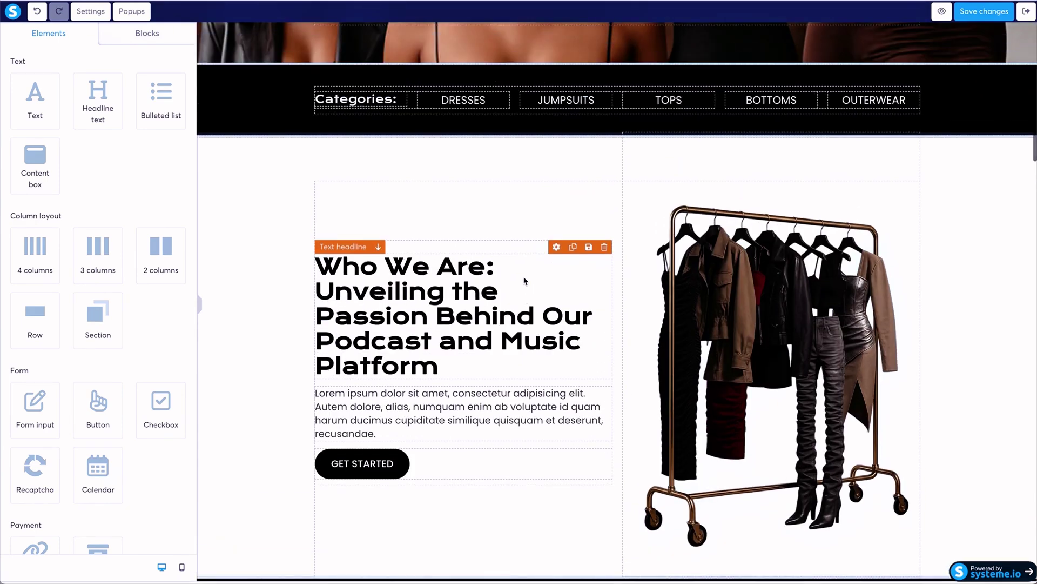
scroll(525, 281, down, 5)
scroll(524, 281, down, 5)
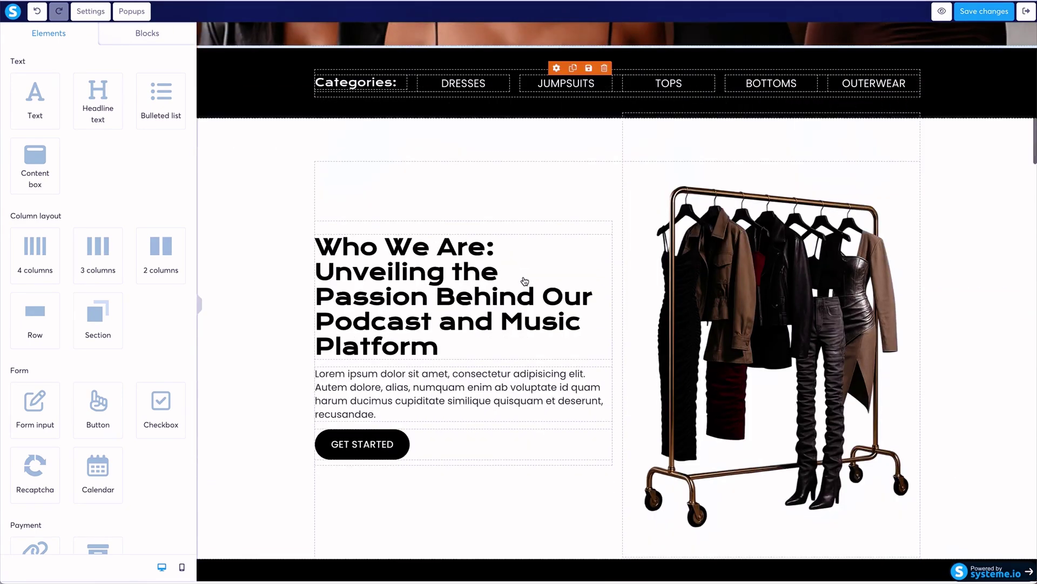
scroll(557, 164, down, 5)
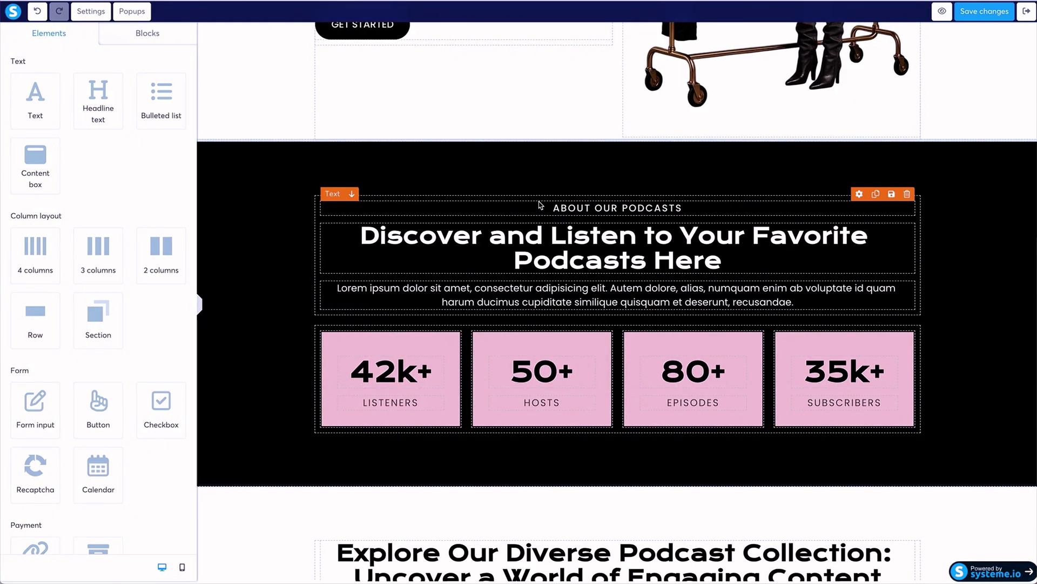
click(592, 208)
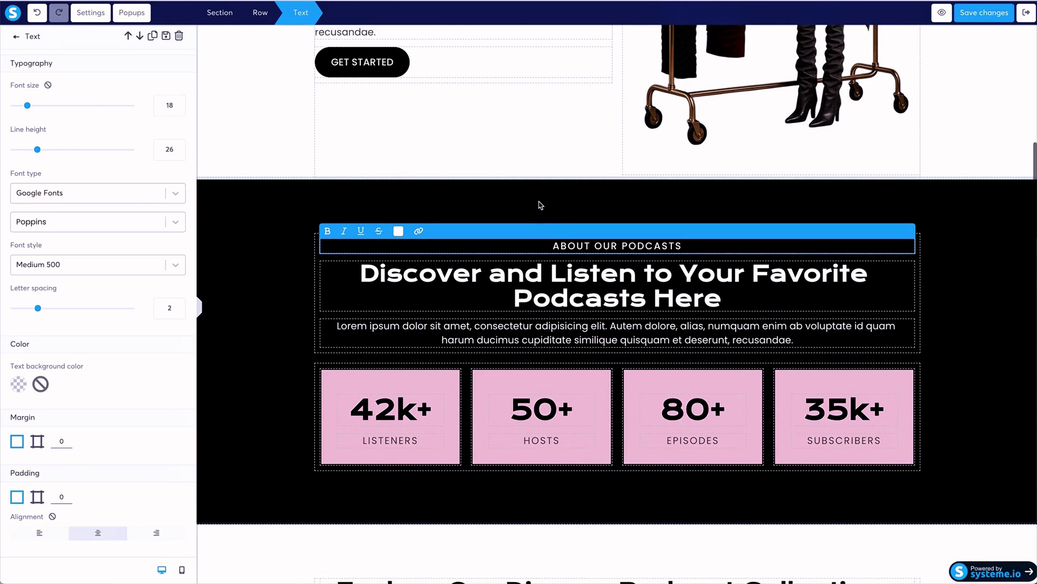
scroll(541, 205, down, 2)
click(15, 38)
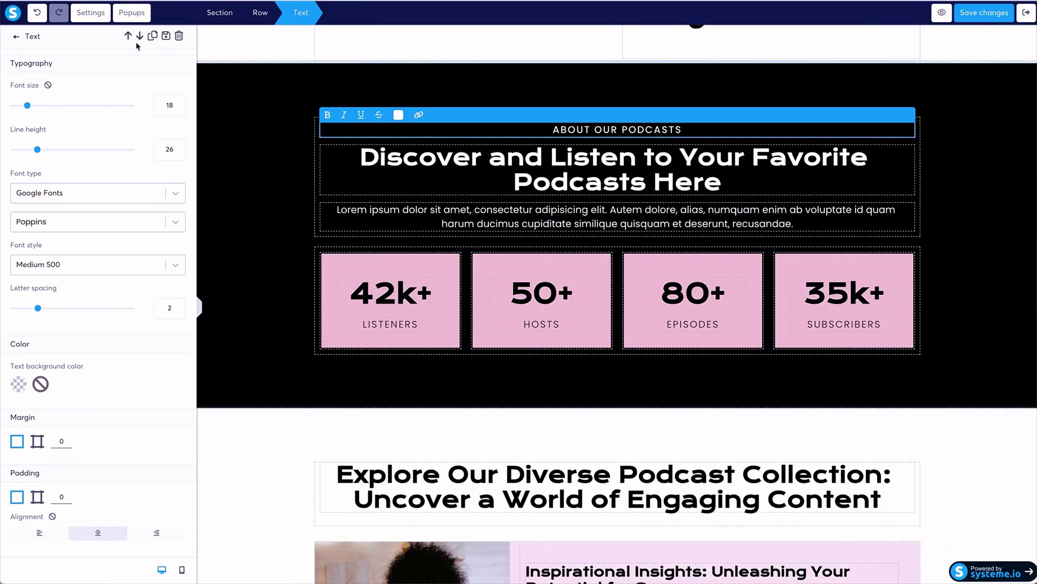
click(16, 37)
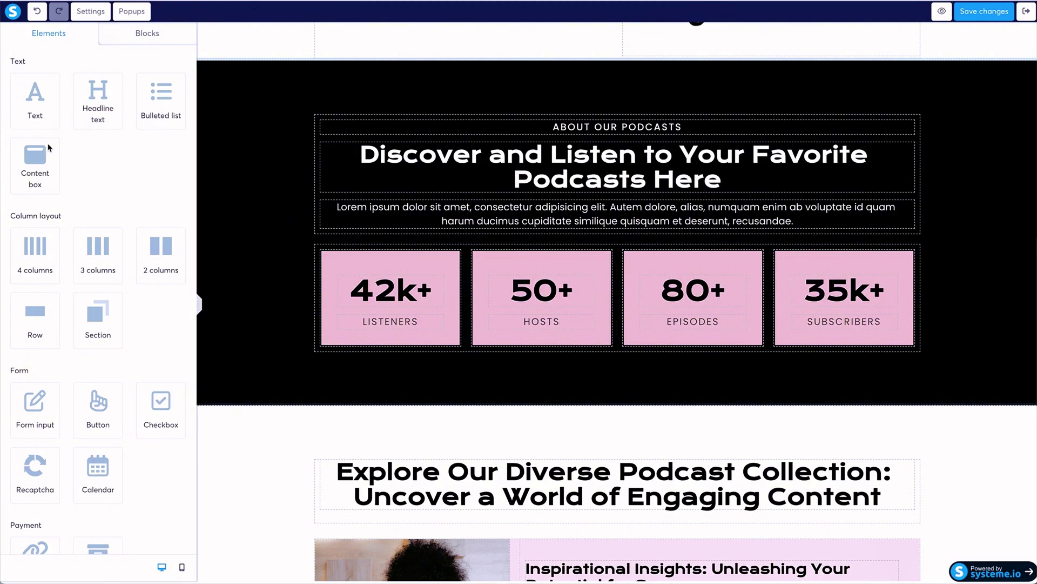
scroll(48, 147, down, 3)
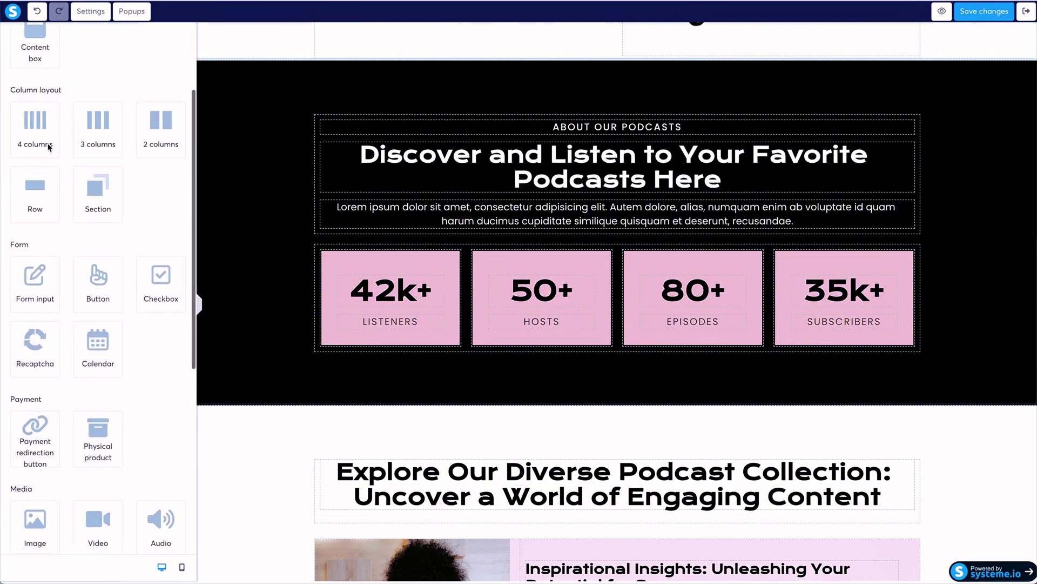
scroll(48, 146, down, 3)
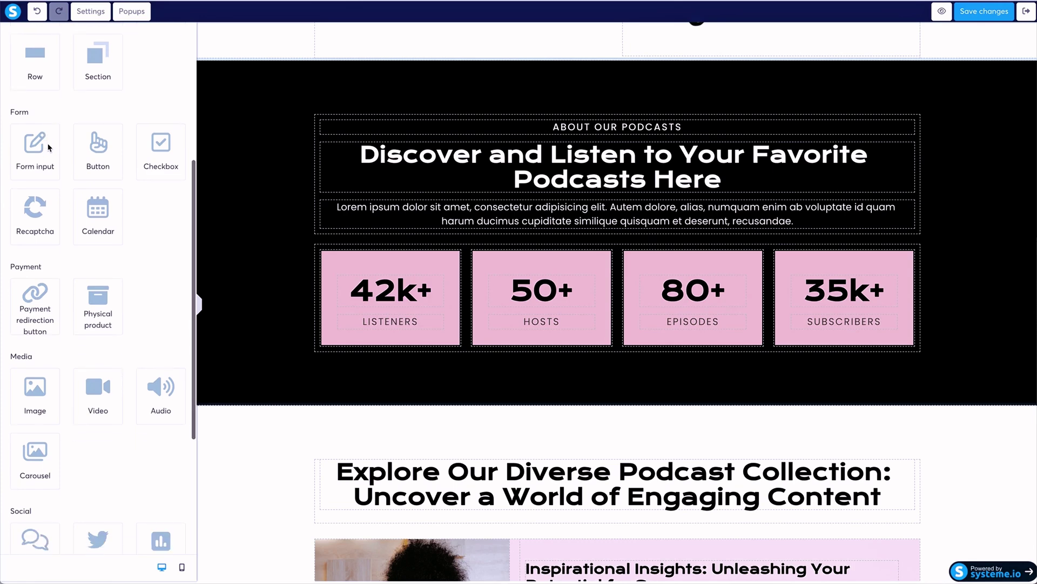
scroll(48, 146, down, 5)
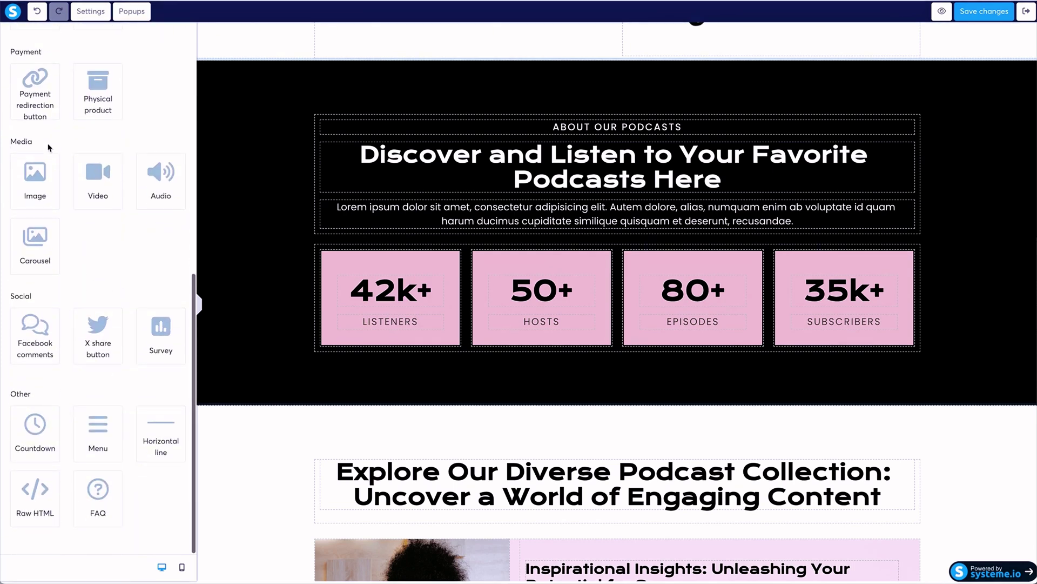
scroll(48, 146, up, 11)
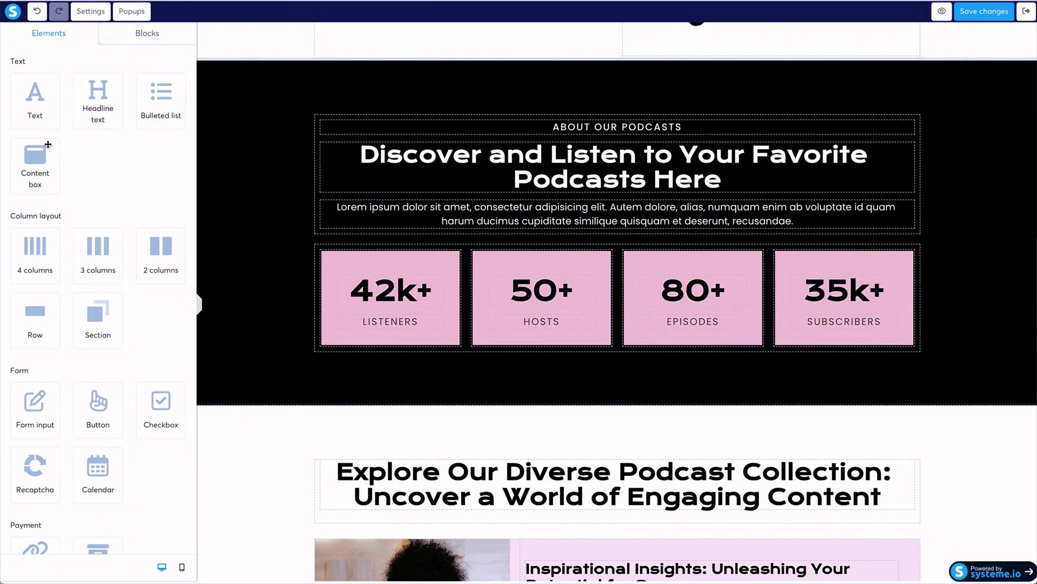
scroll(48, 144, down, 3)
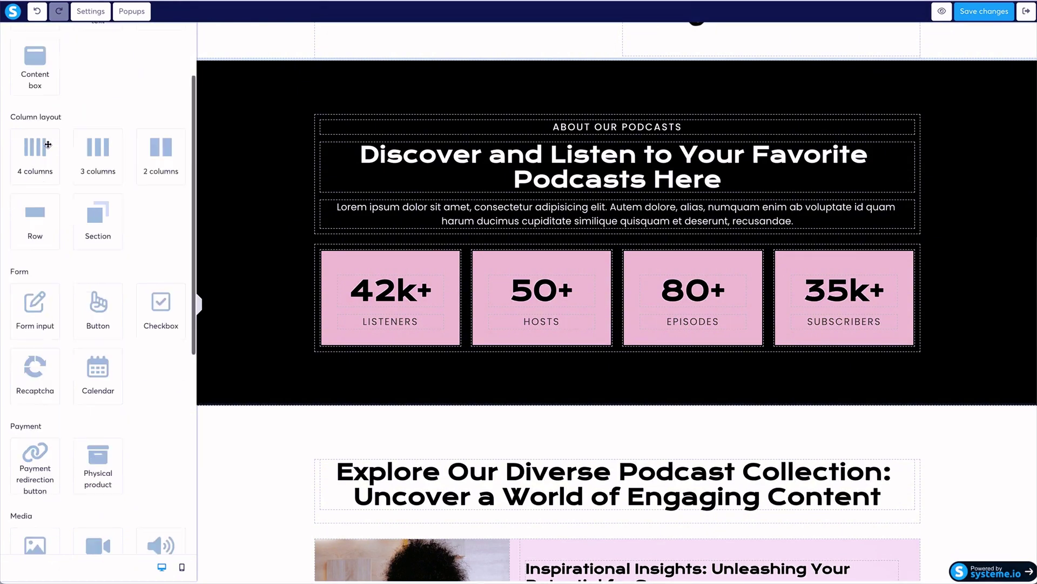
scroll(48, 144, down, 3)
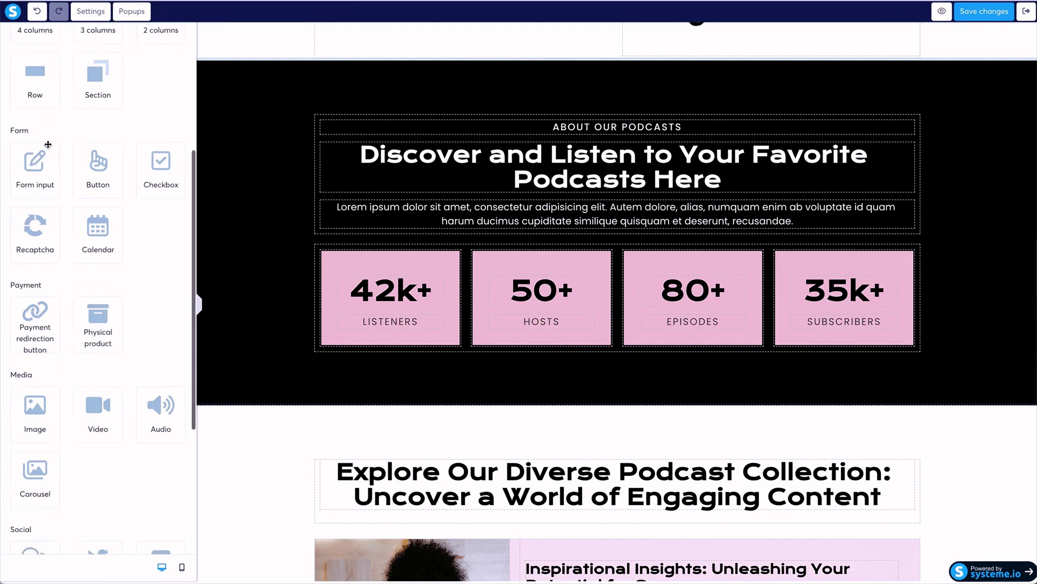
drag(104, 286, 354, 259)
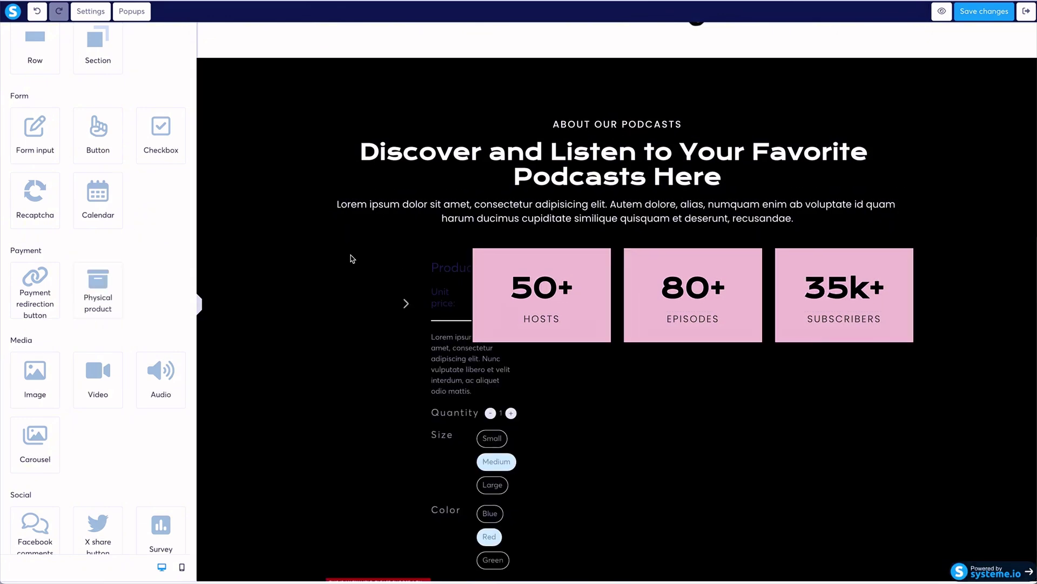
click(352, 258)
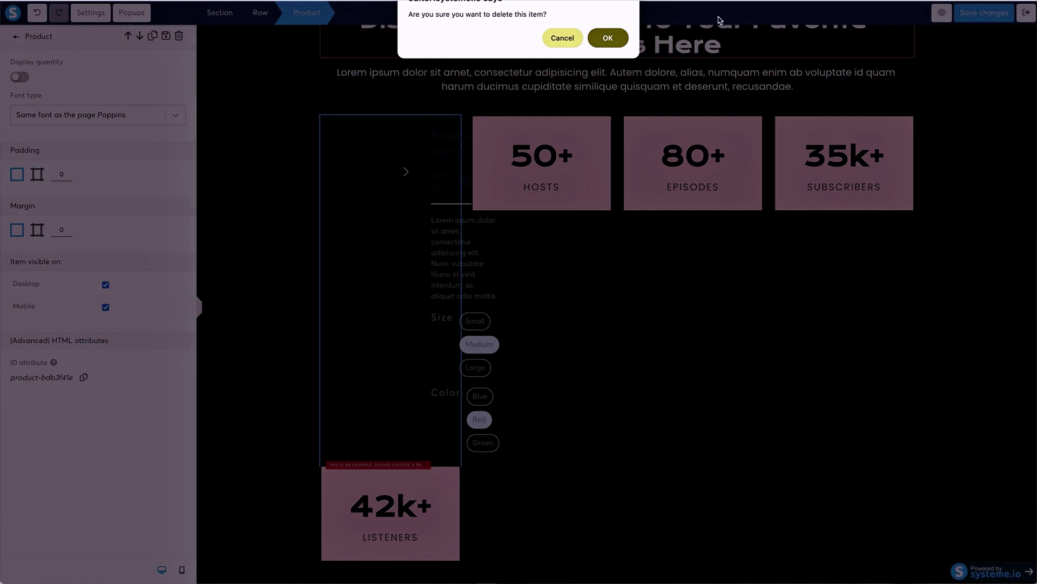
click(562, 38)
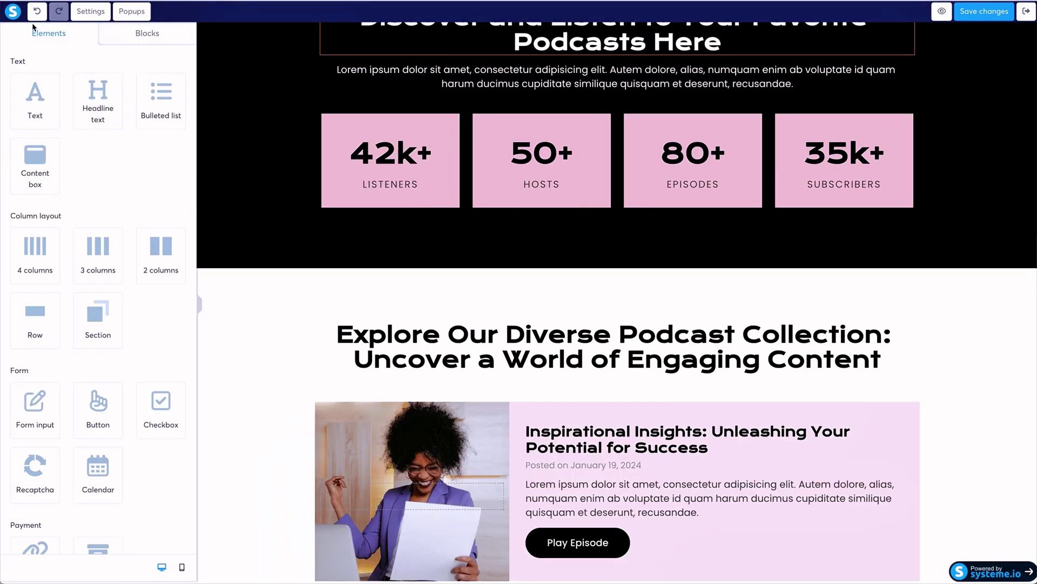
Browse the Page footers and Features block templates in the Blocks library.
click(136, 36)
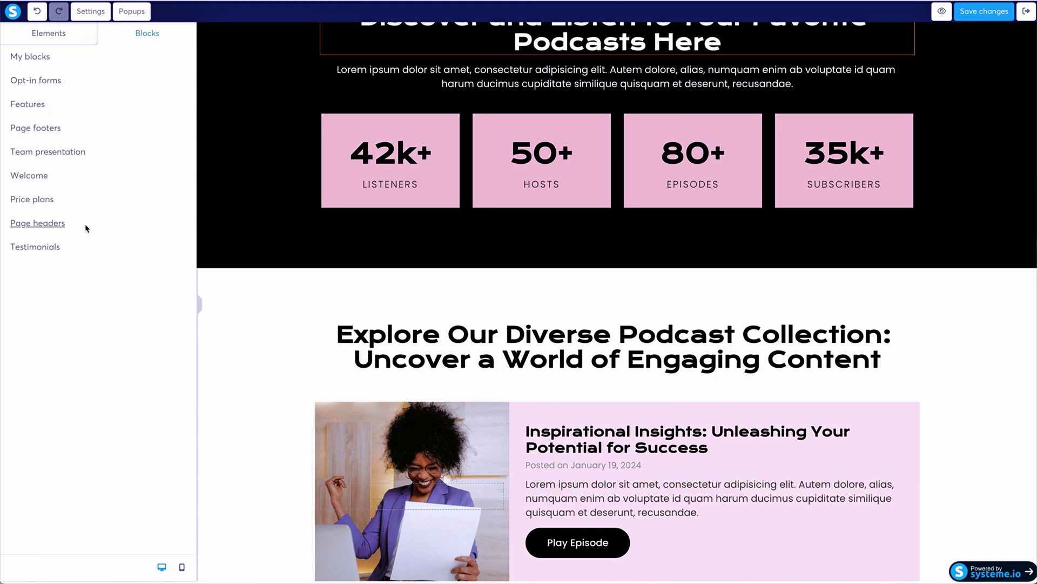
click(38, 130)
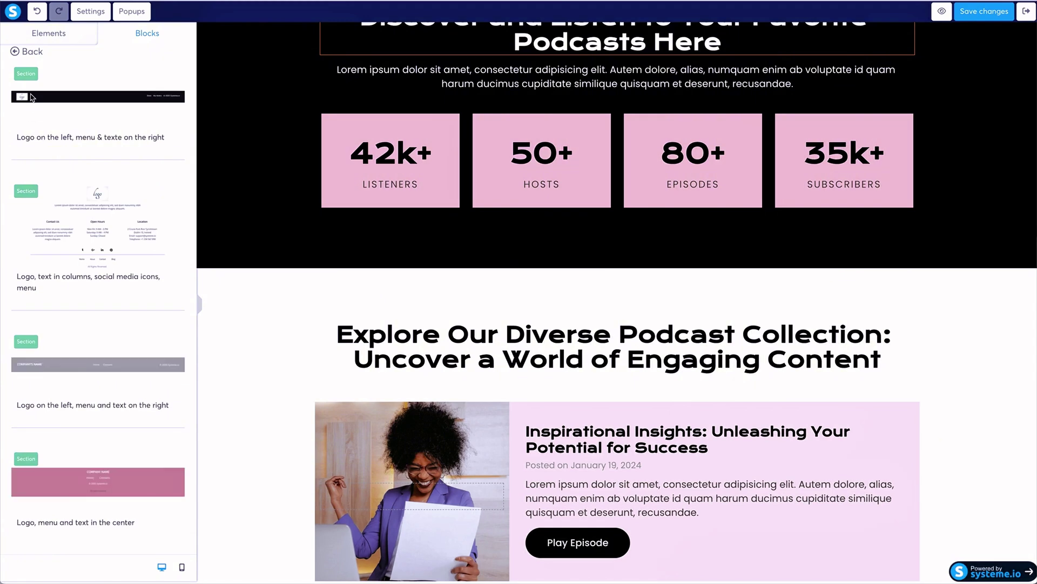
click(15, 52)
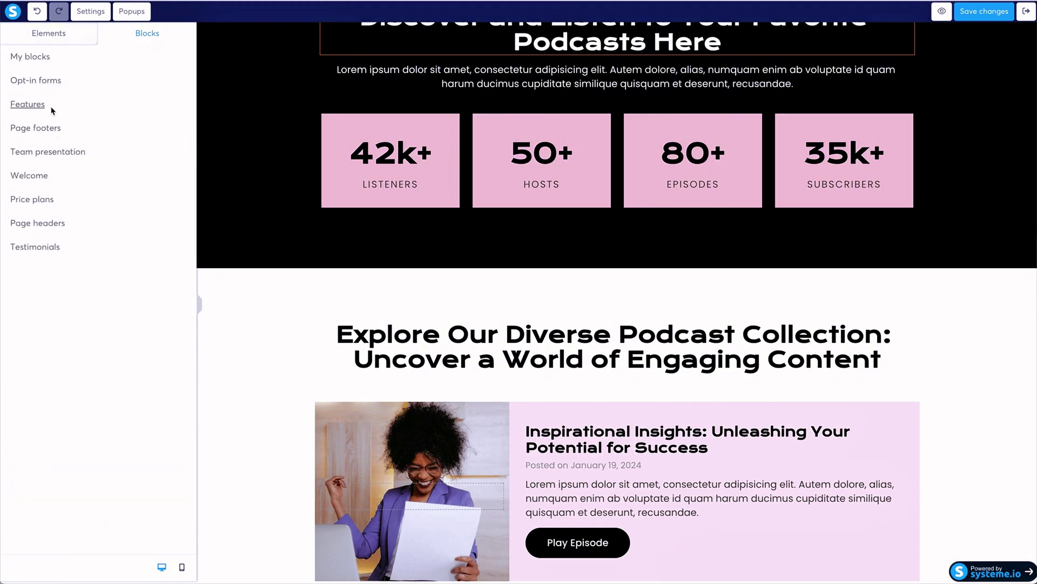
click(52, 107)
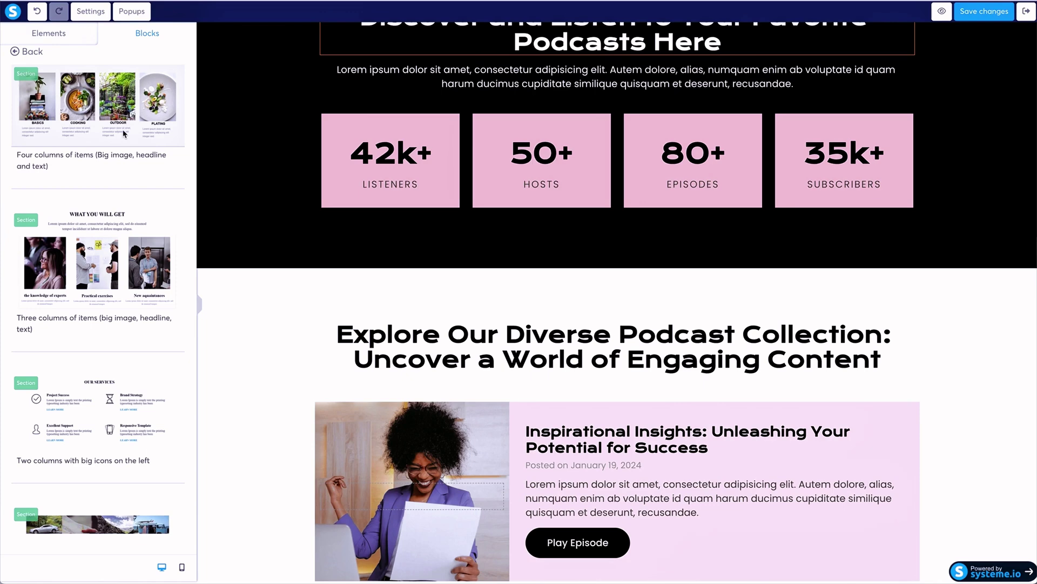
scroll(124, 134, down, 5)
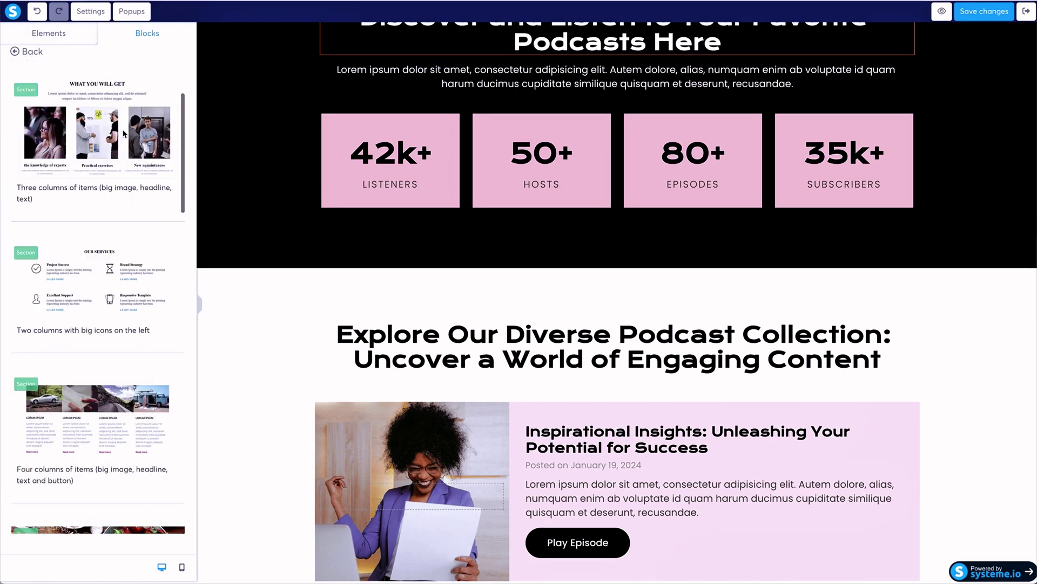
scroll(124, 134, down, 6)
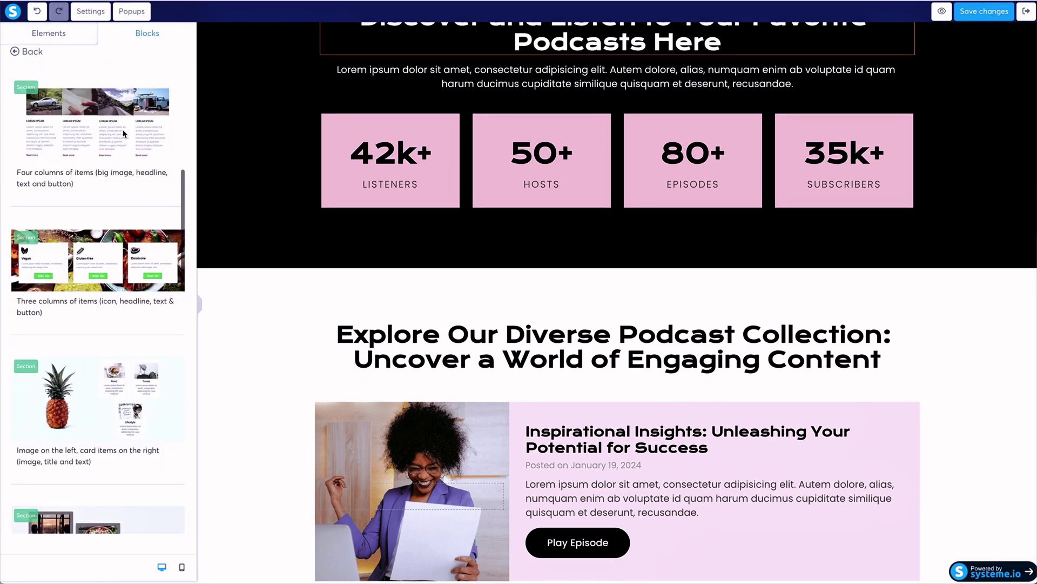
scroll(123, 134, down, 13)
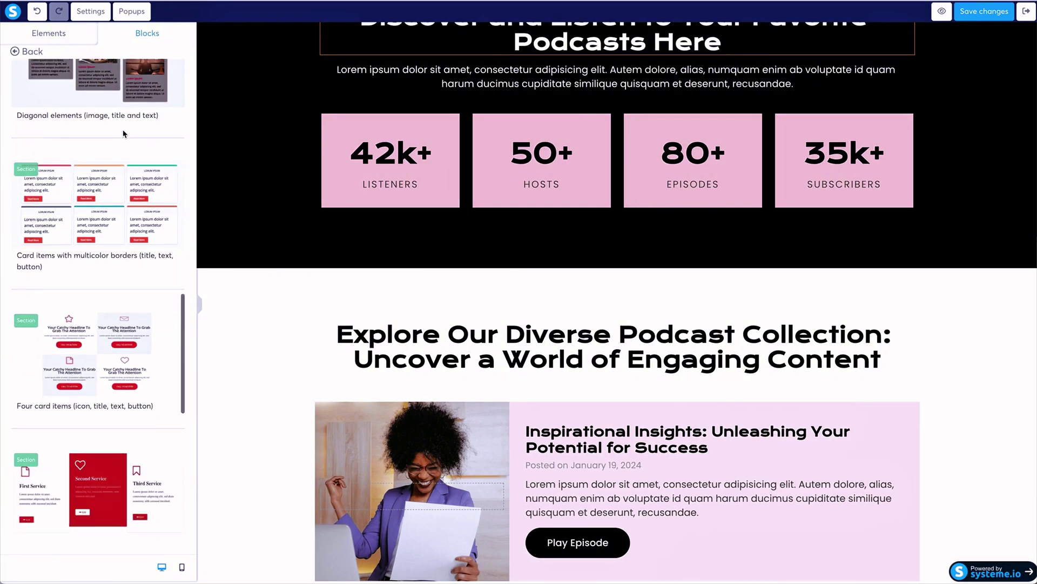
scroll(124, 134, down, 1)
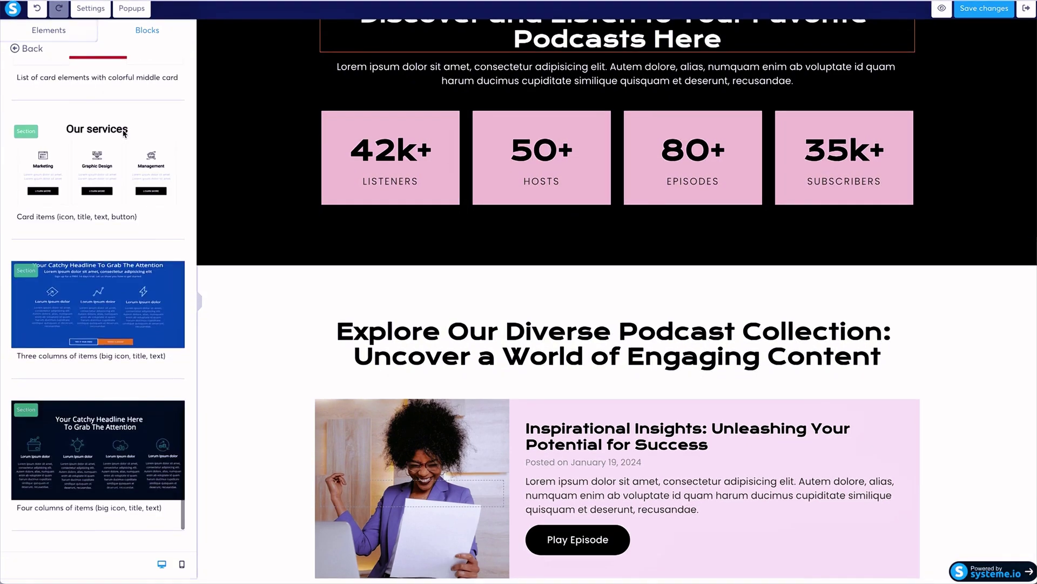
scroll(124, 134, up, 20)
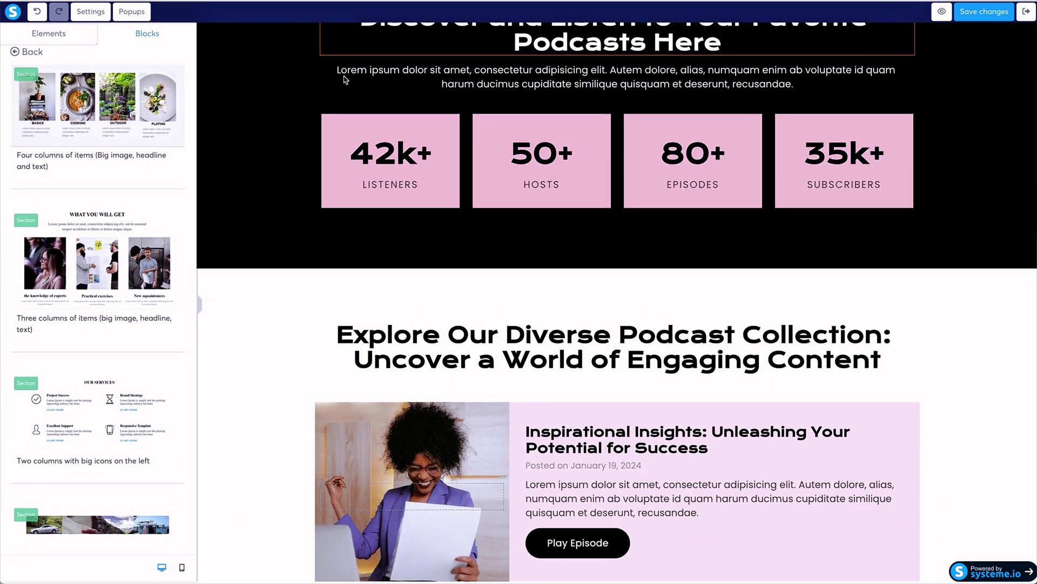
Look through My blocks, then collapse the side panel to widen the page.
click(15, 52)
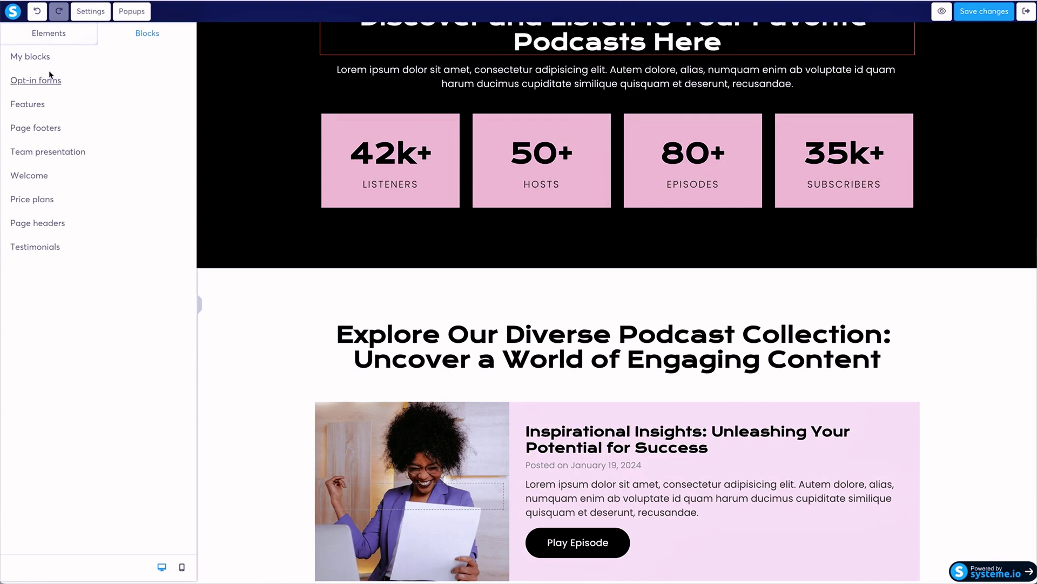
click(32, 56)
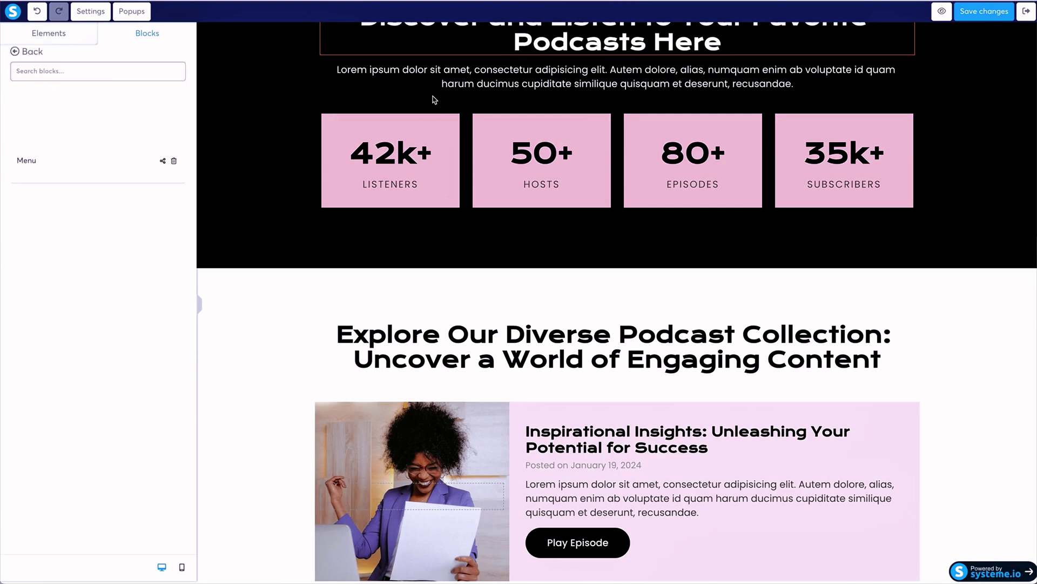
click(200, 304)
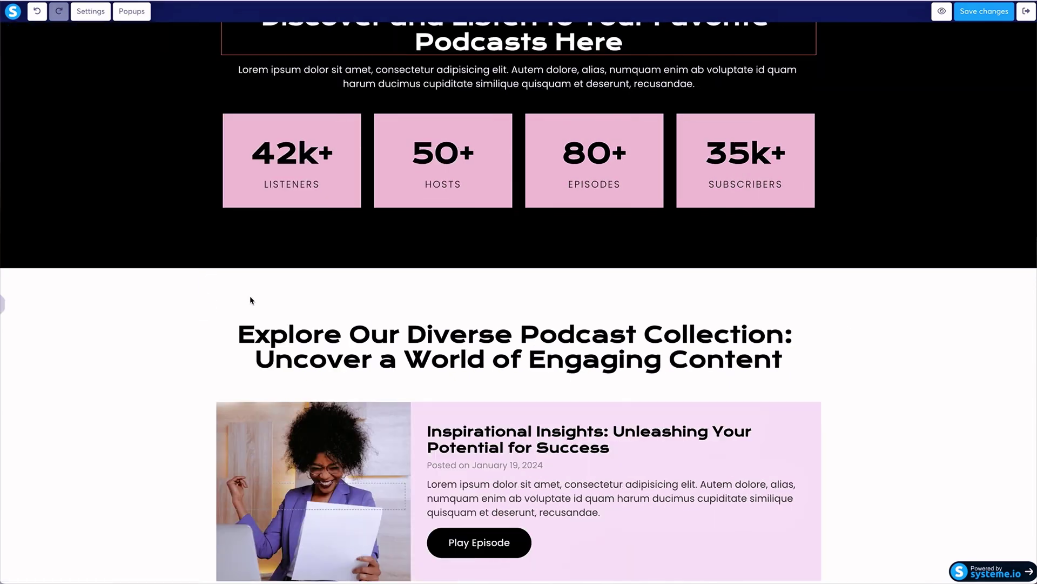
Save the page changes.
click(958, 11)
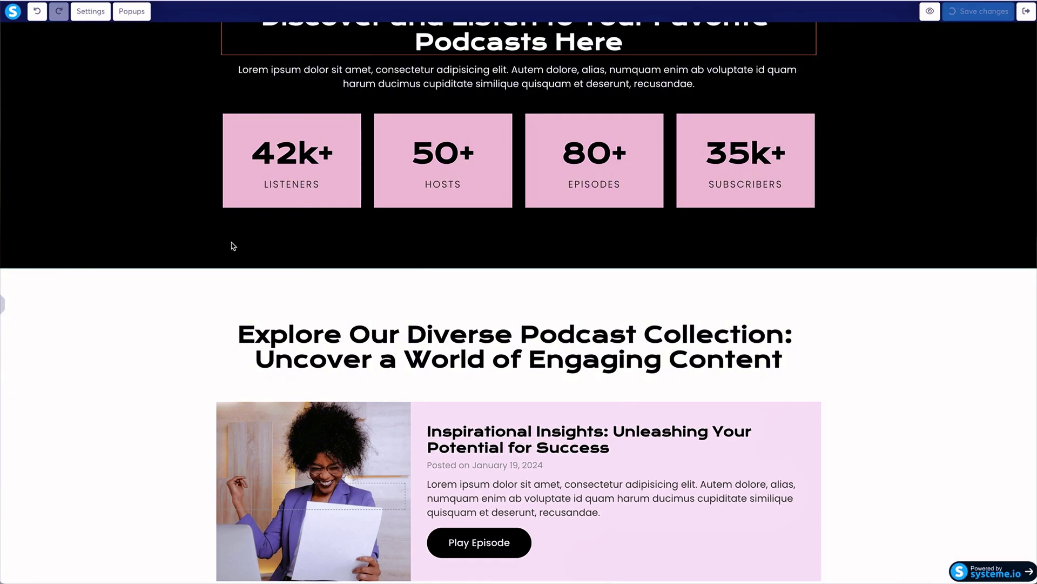
scroll(233, 246, up, 5)
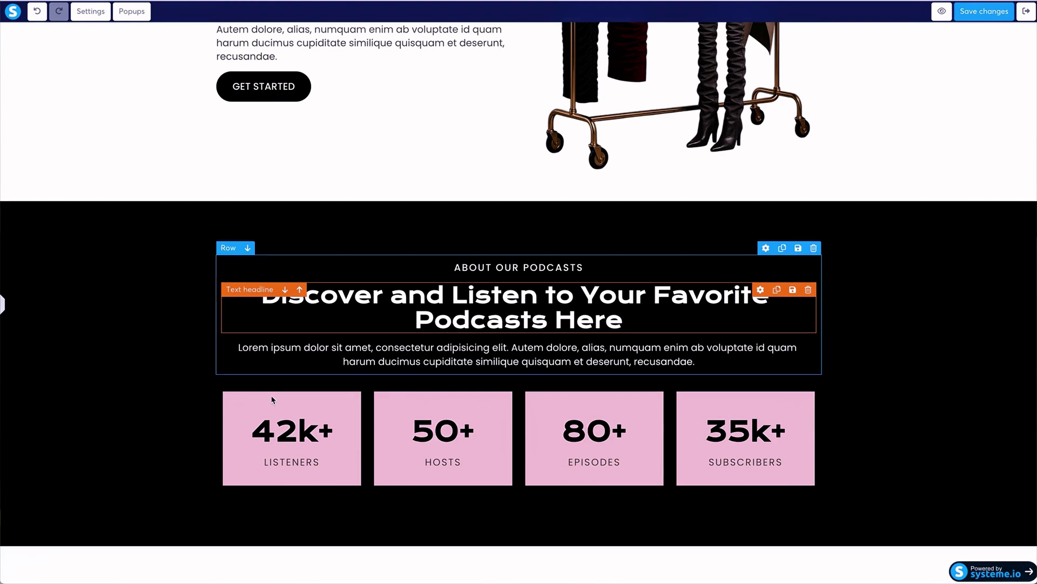
click(306, 383)
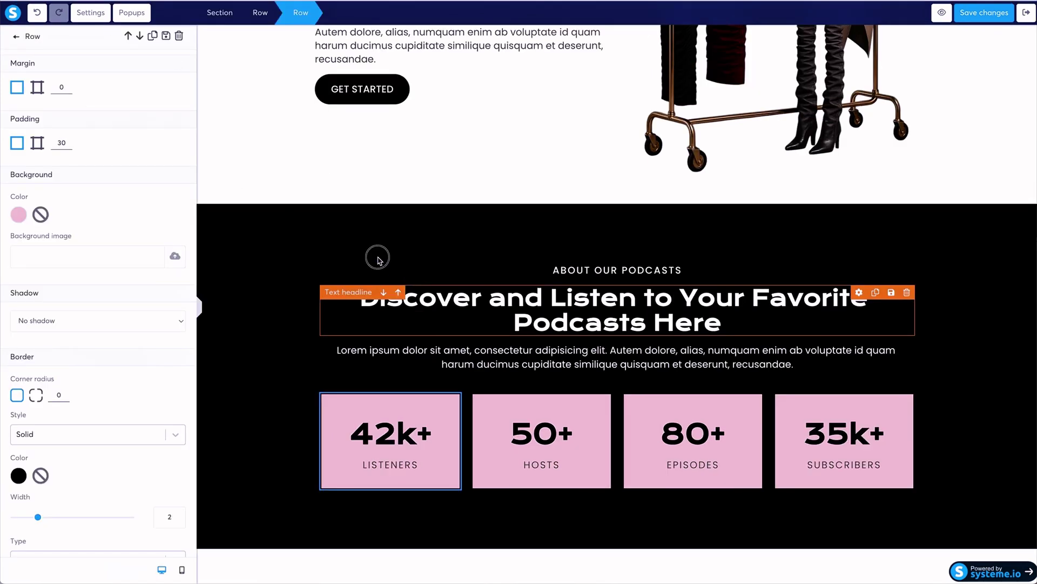
key(Escape)
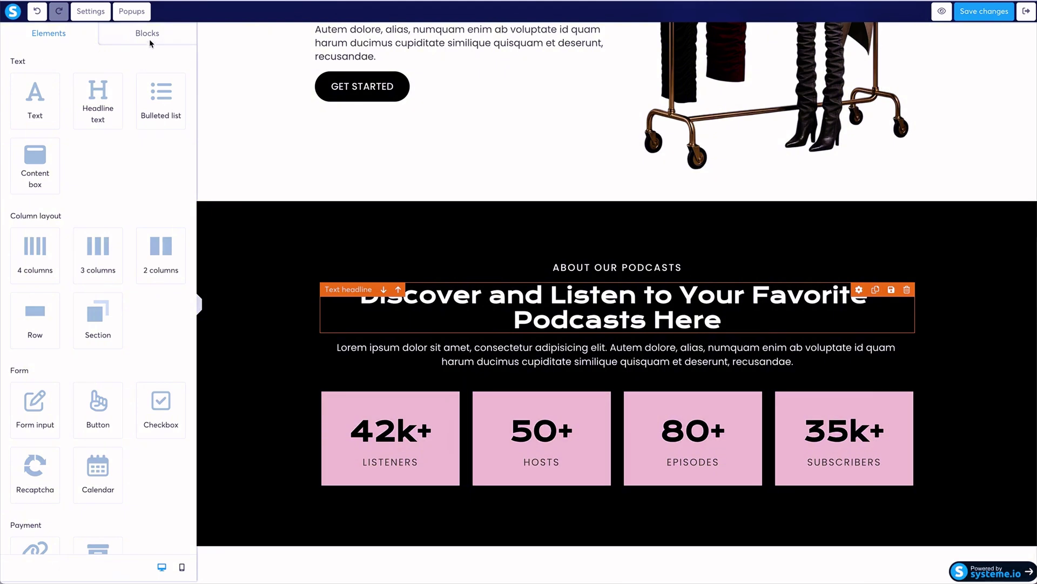
Insert the Features 'Four columns of items' block above the black podcasts section.
click(150, 37)
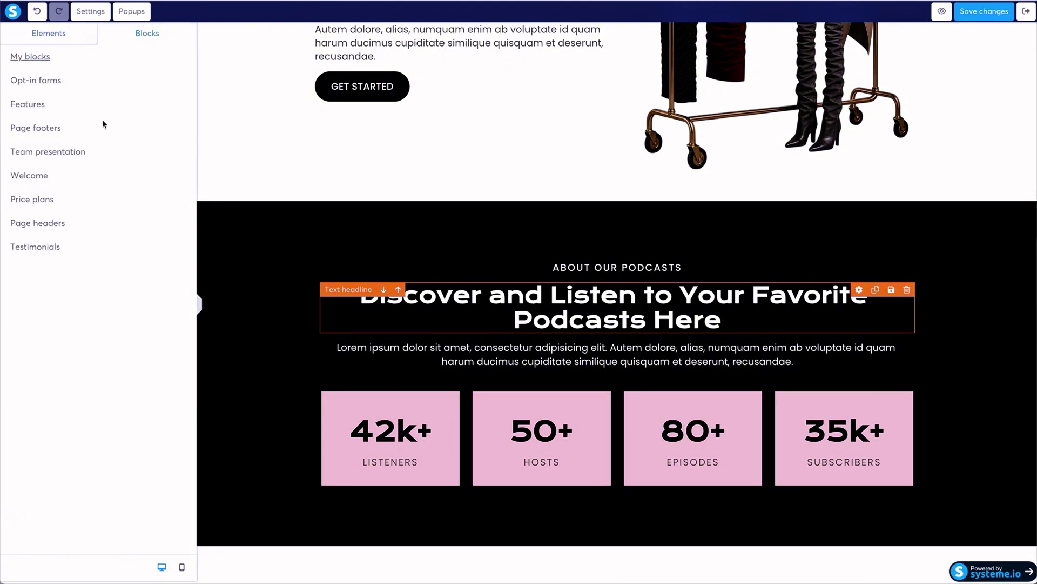
click(32, 57)
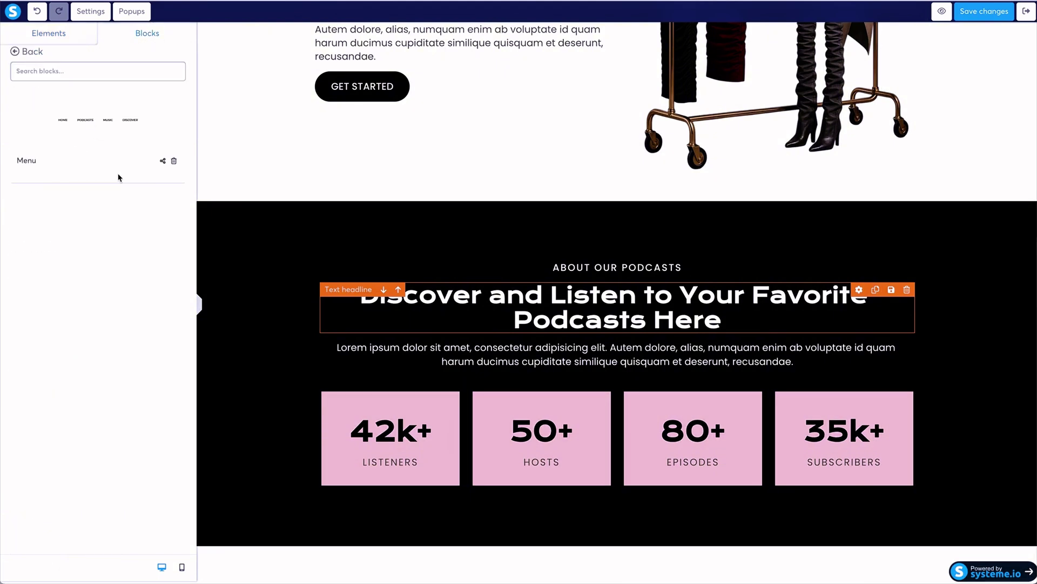
click(22, 51)
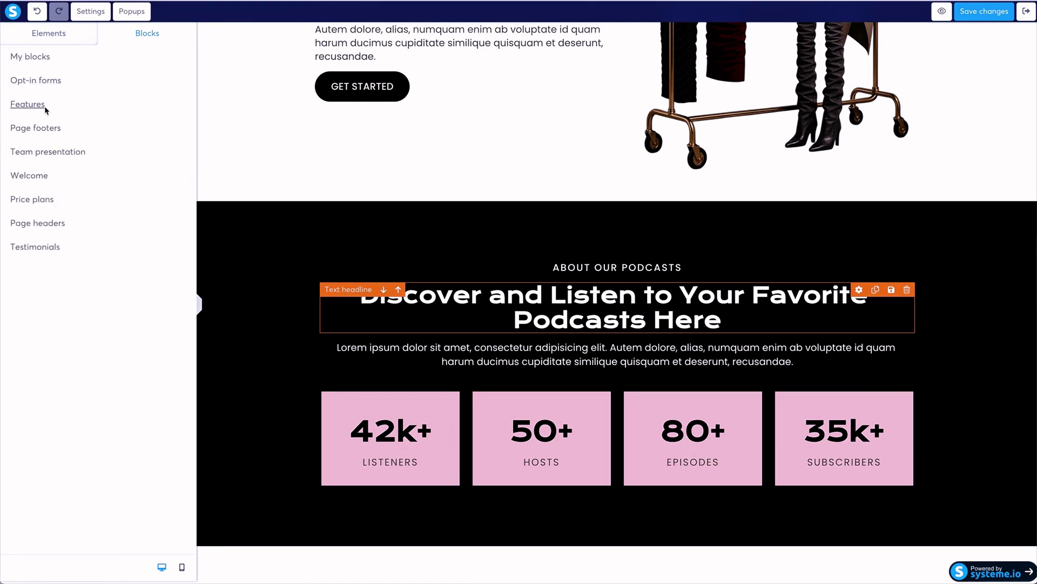
click(45, 105)
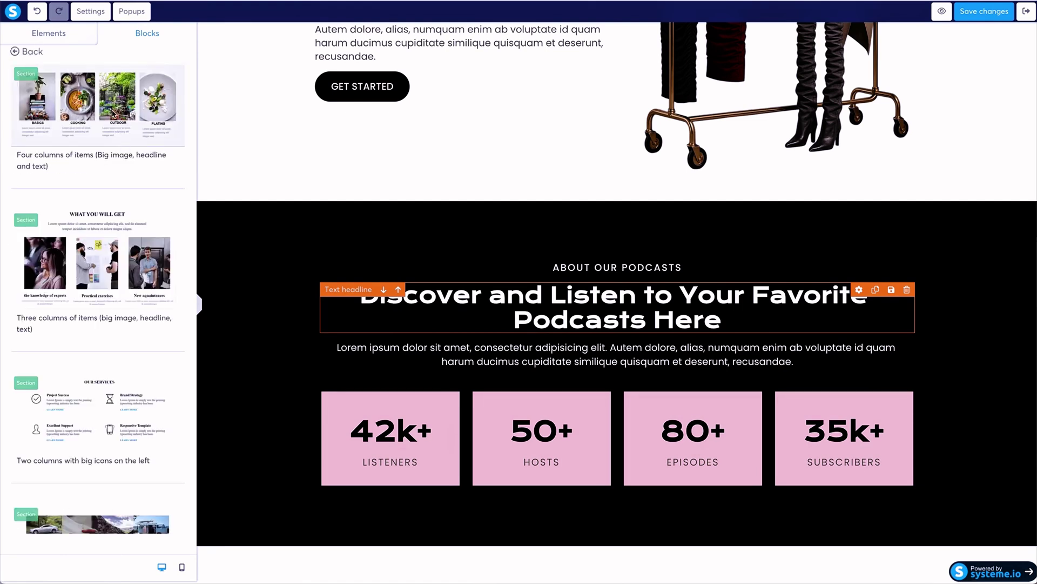
drag(113, 115, 449, 220)
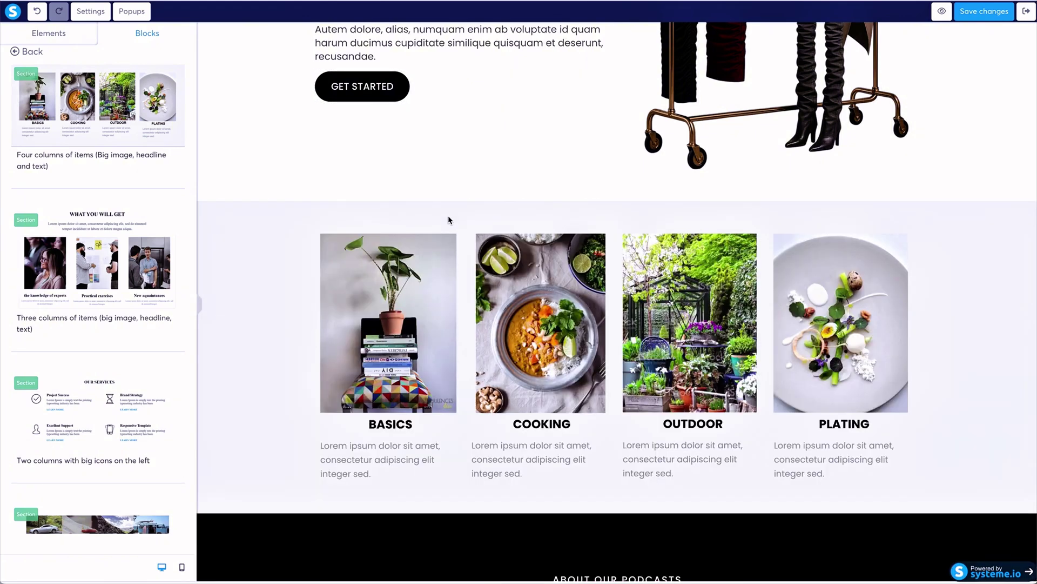
Set the four-column Features section's background colour to black.
click(330, 180)
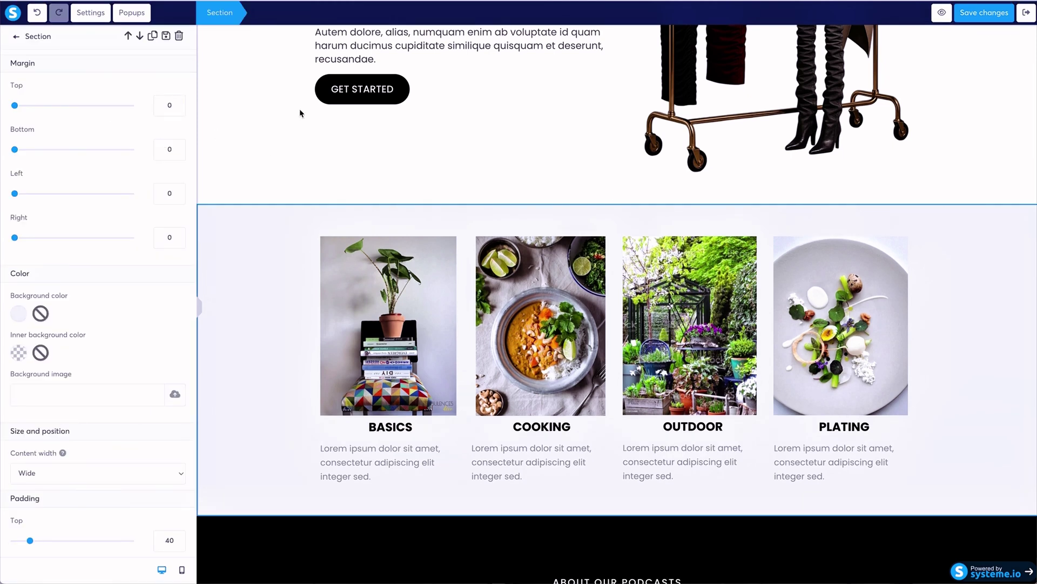
click(14, 321)
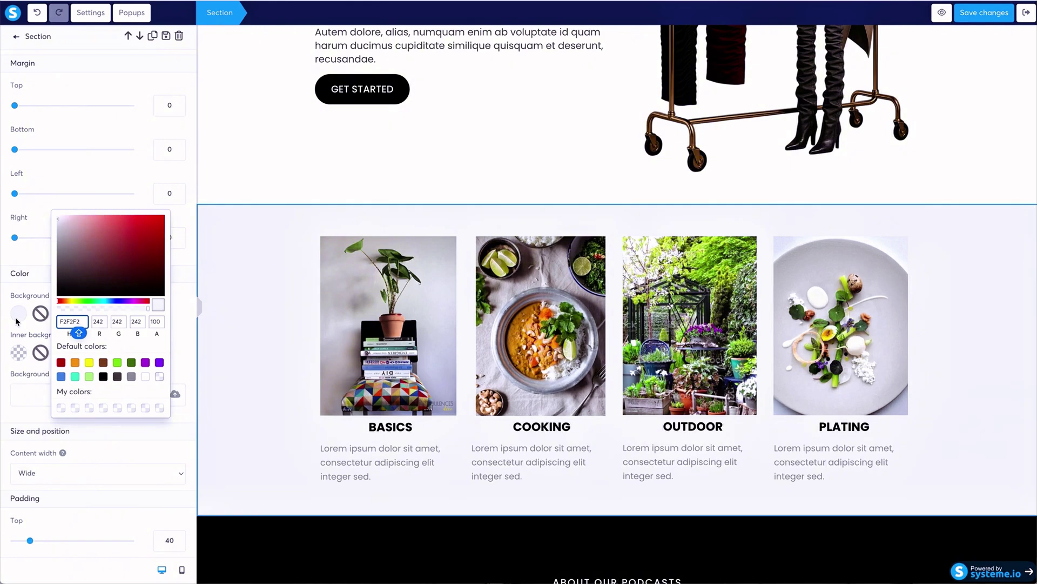
click(103, 378)
click(407, 430)
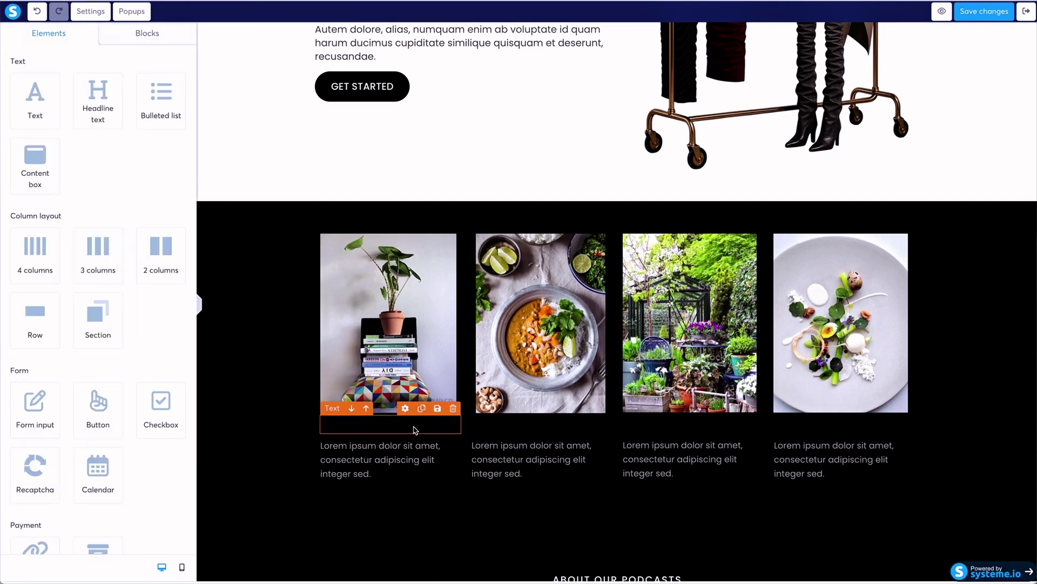
Make the BASICS and COOKING photo headings white (FFFFFF).
click(416, 430)
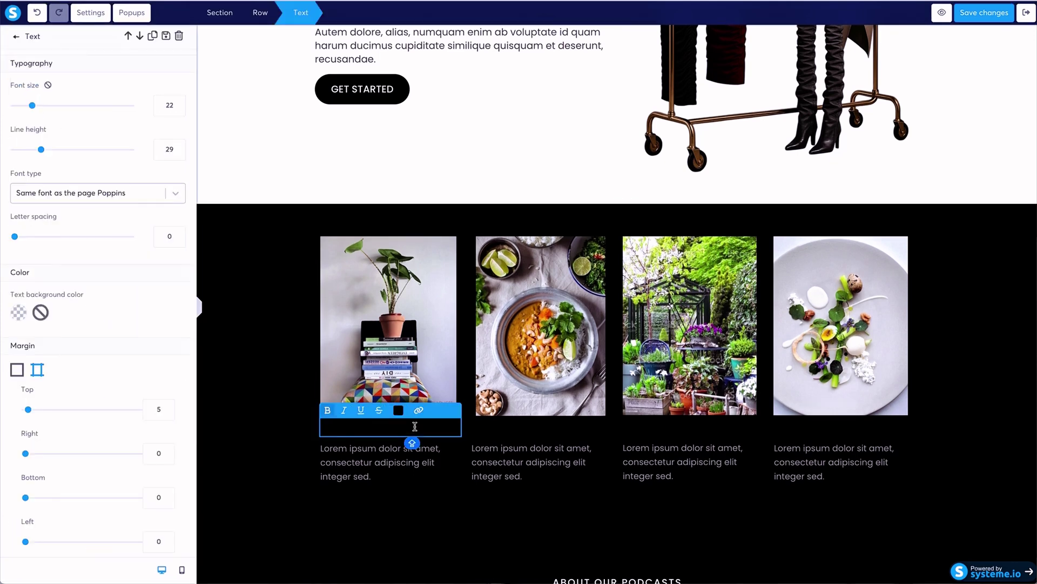
click(402, 413)
click(501, 372)
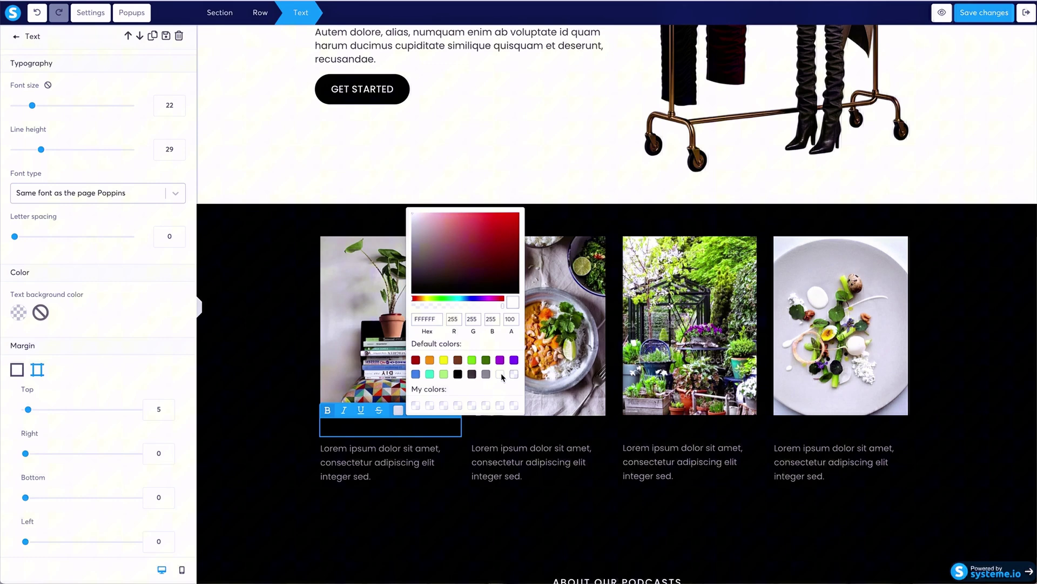
double_click(419, 429)
click(398, 410)
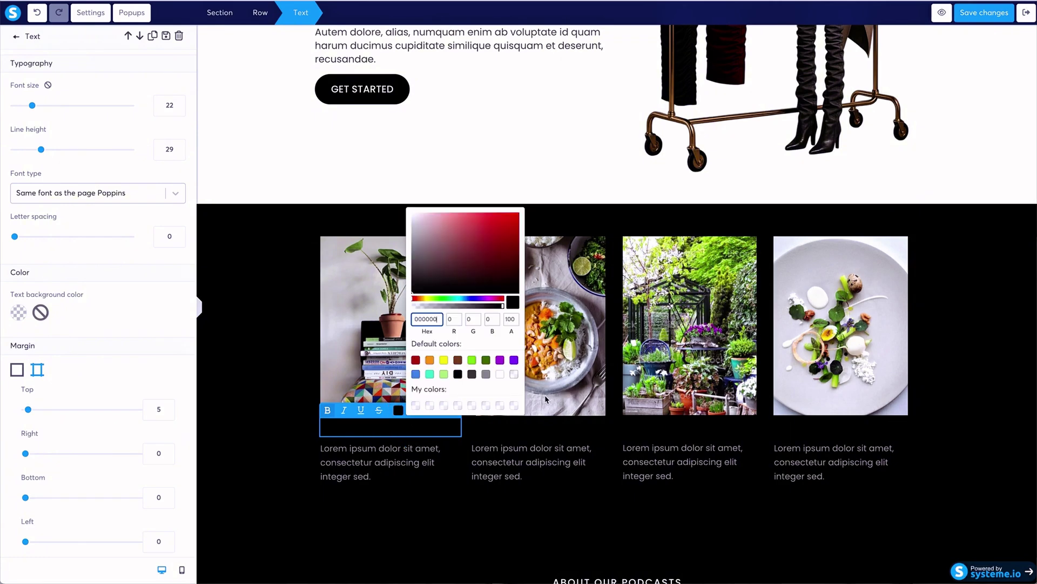
click(542, 430)
double_click(566, 430)
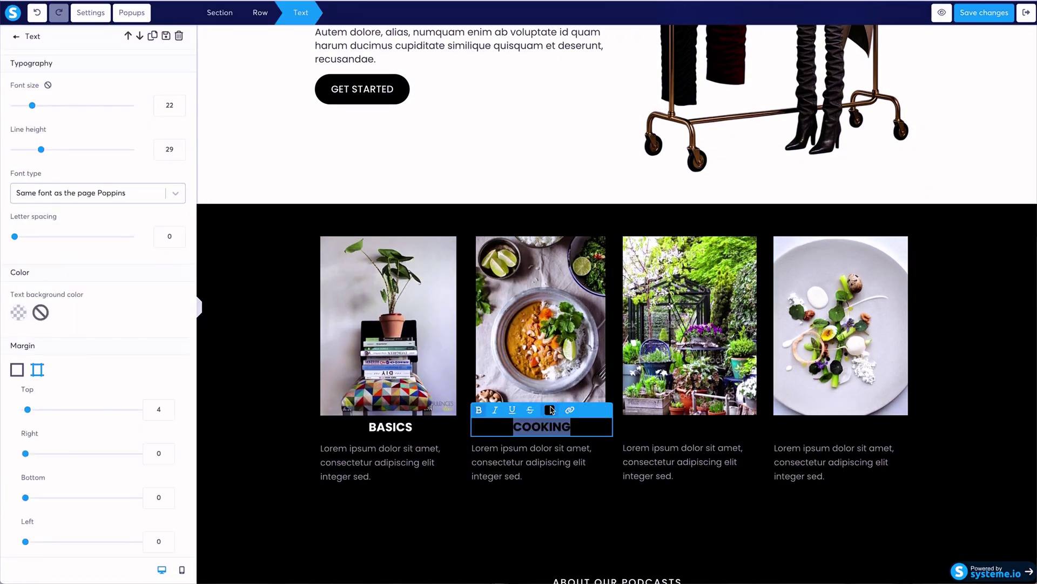
click(549, 410)
click(652, 374)
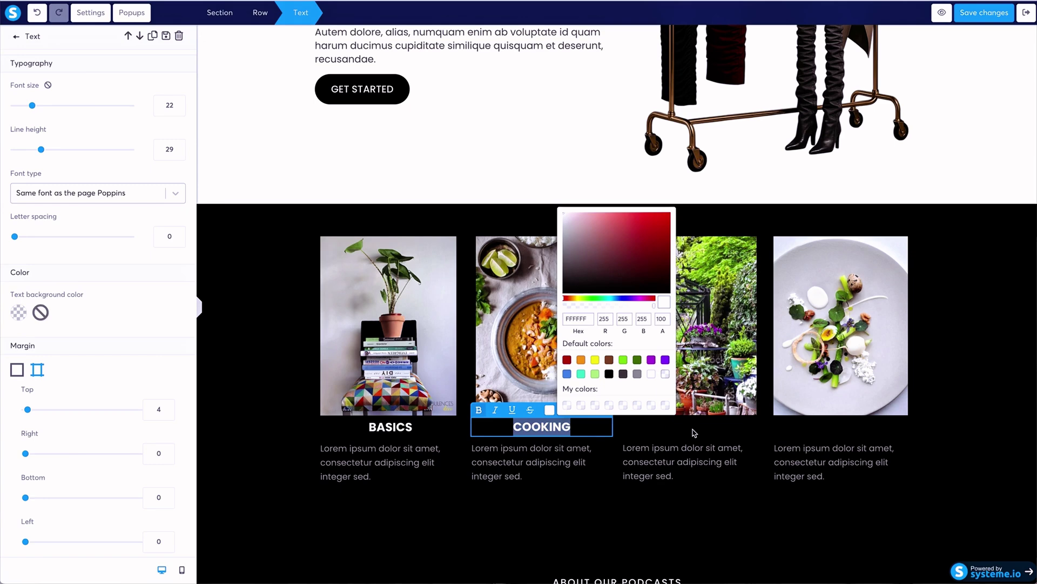
click(694, 432)
Make the OUTDOOR and PLATING photo headings white (FFFFFF) as well.
click(693, 431)
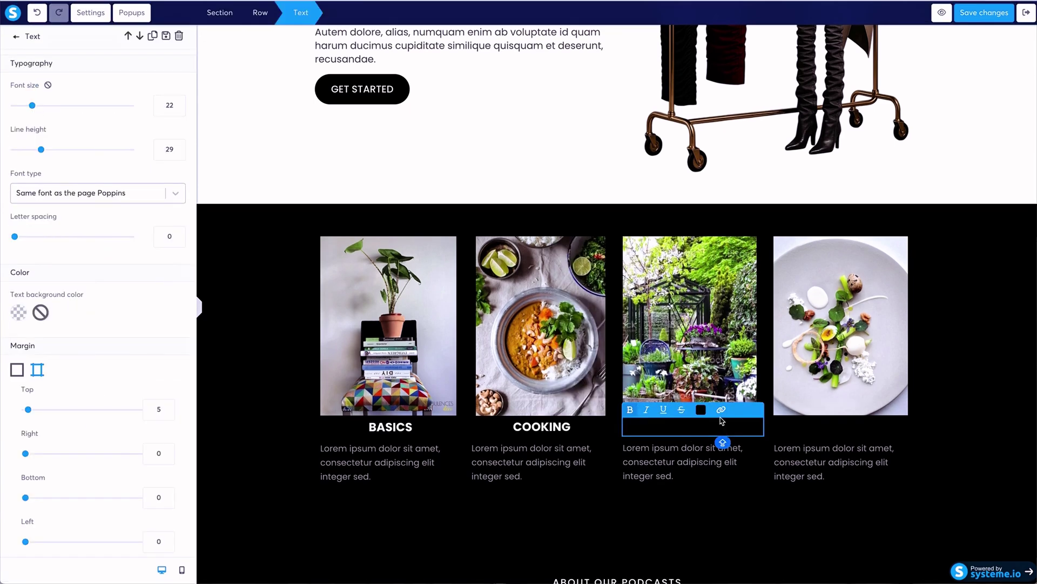
double_click(718, 434)
click(701, 409)
click(803, 373)
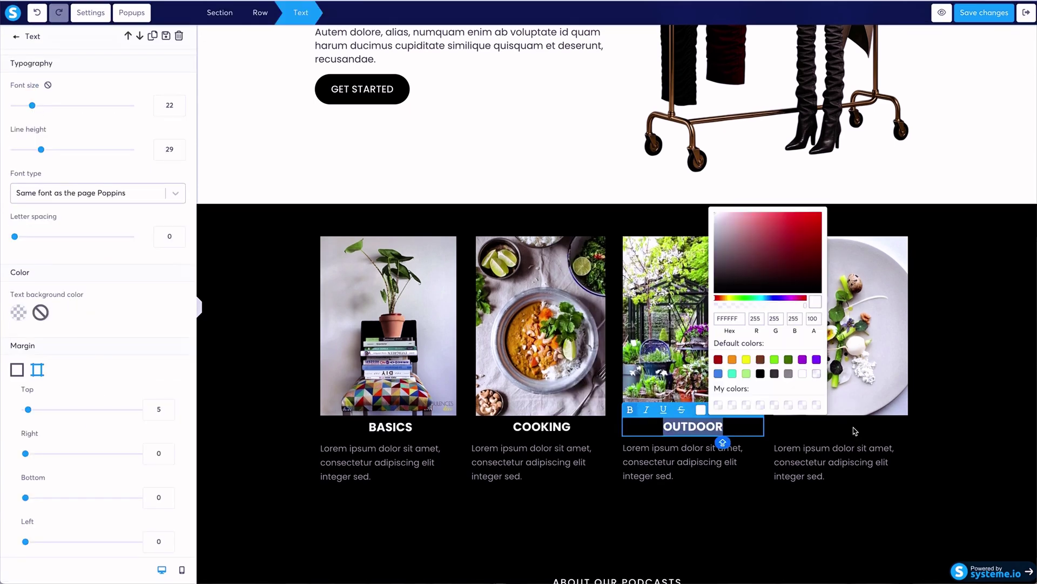
click(855, 433)
click(858, 429)
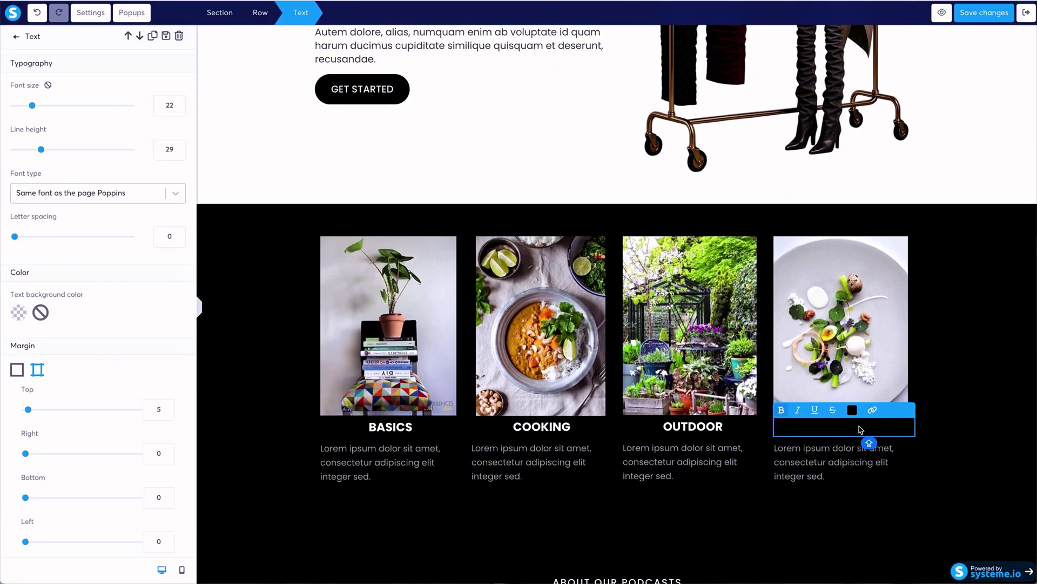
double_click(861, 430)
click(856, 415)
click(953, 374)
click(829, 498)
scroll(831, 494, down, 3)
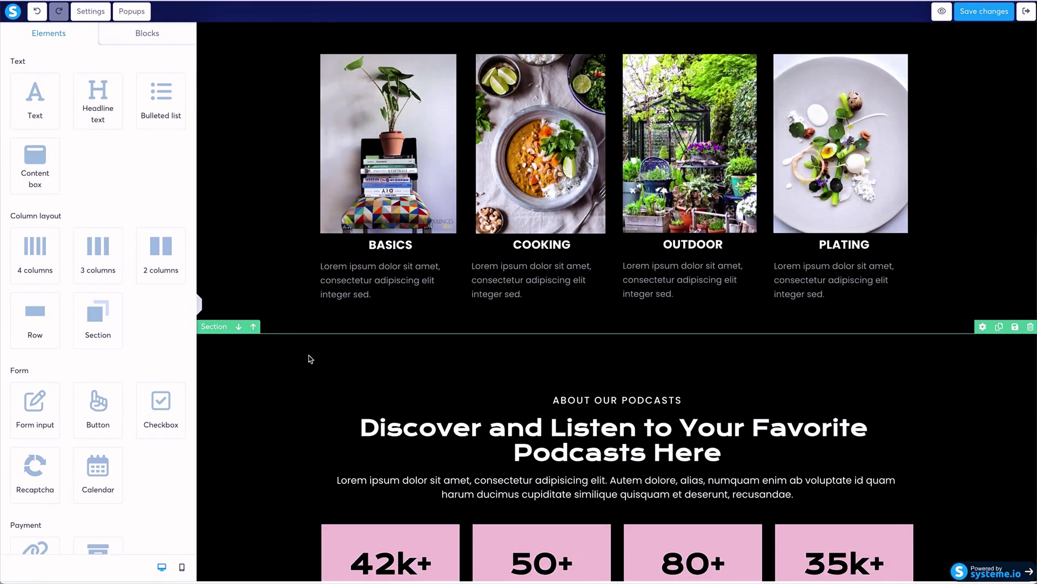
Delete the About Our Podcasts stats section (42k+, 50+, 80+, 35k+) and confirm with OK.
click(310, 356)
scroll(310, 356, down, 2)
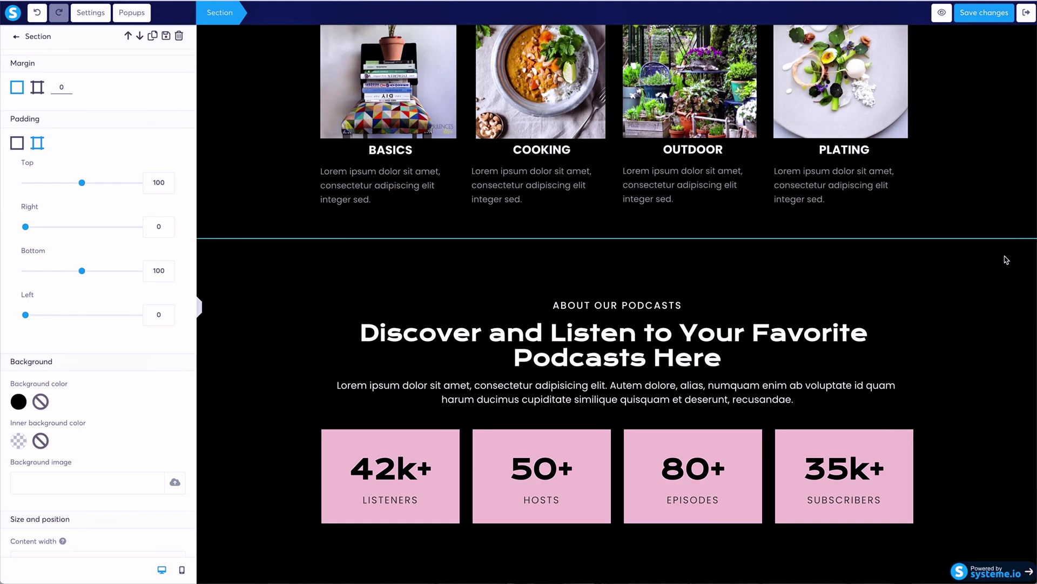
key(Escape)
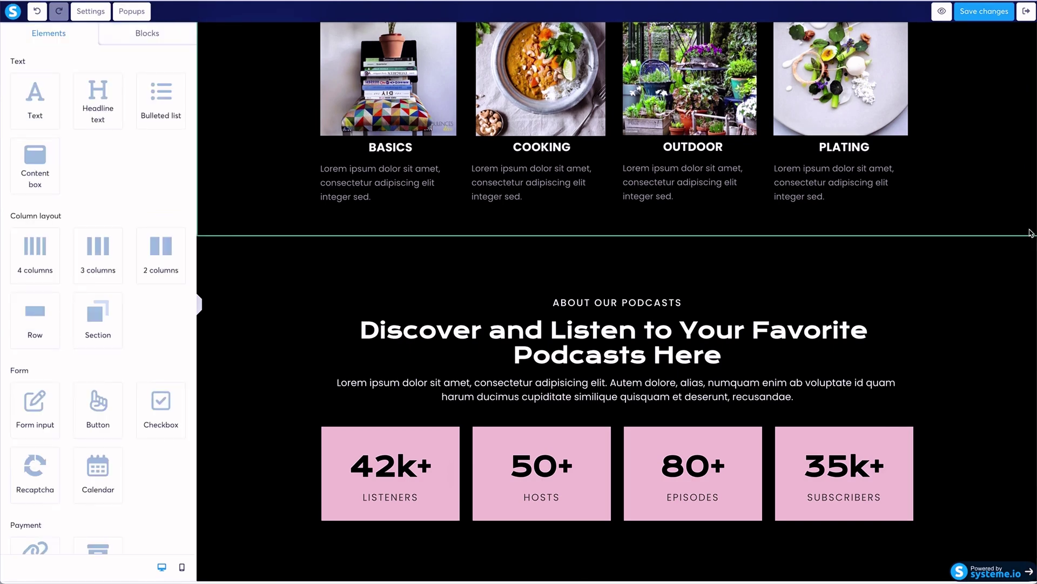
click(1030, 229)
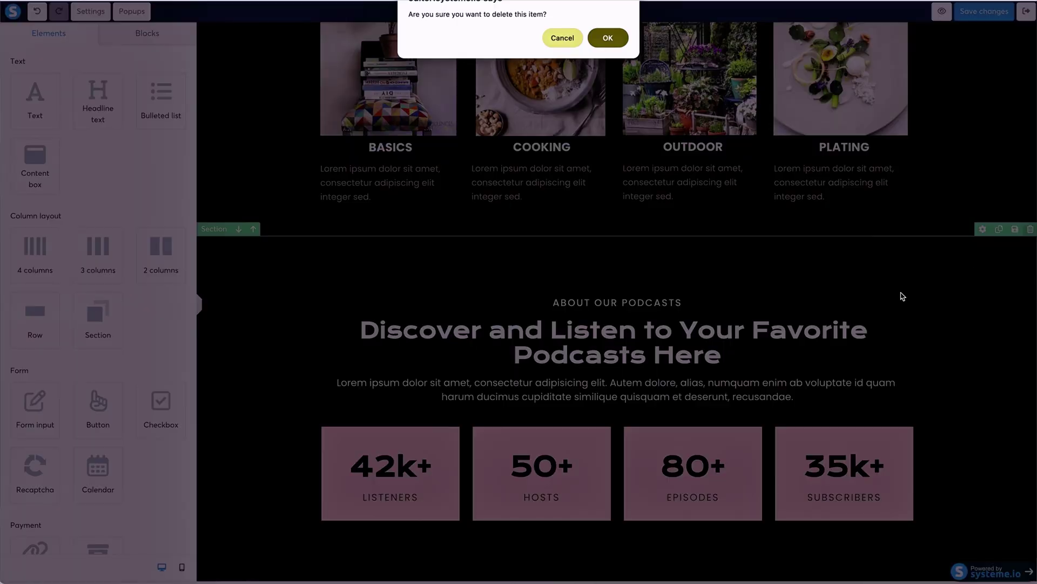
click(611, 38)
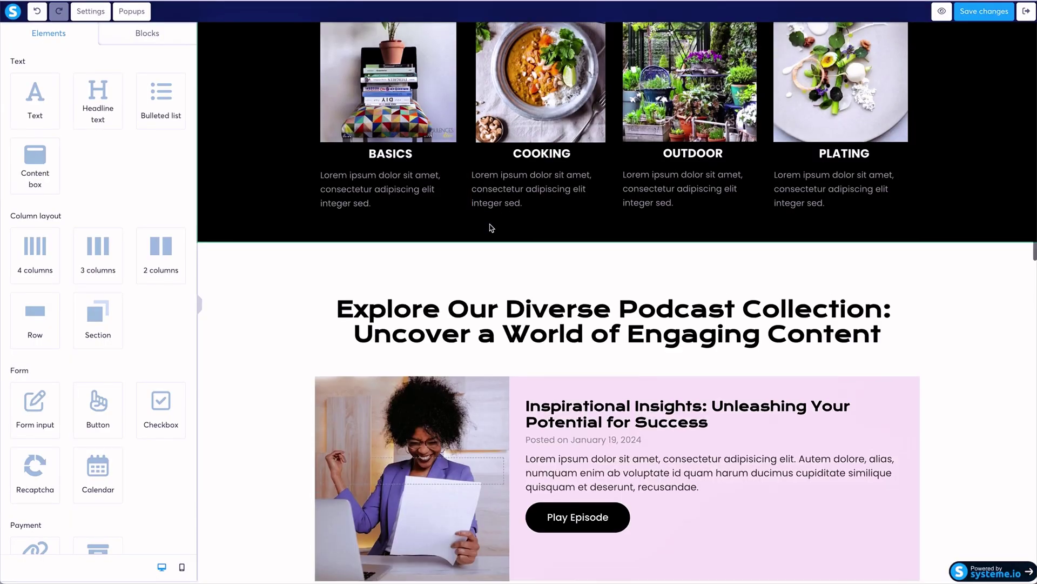
Open the first photo's image picker and browse the uploaded images for a fashion replacement.
scroll(490, 227, up, 3)
scroll(491, 227, up, 3)
scroll(490, 227, up, 3)
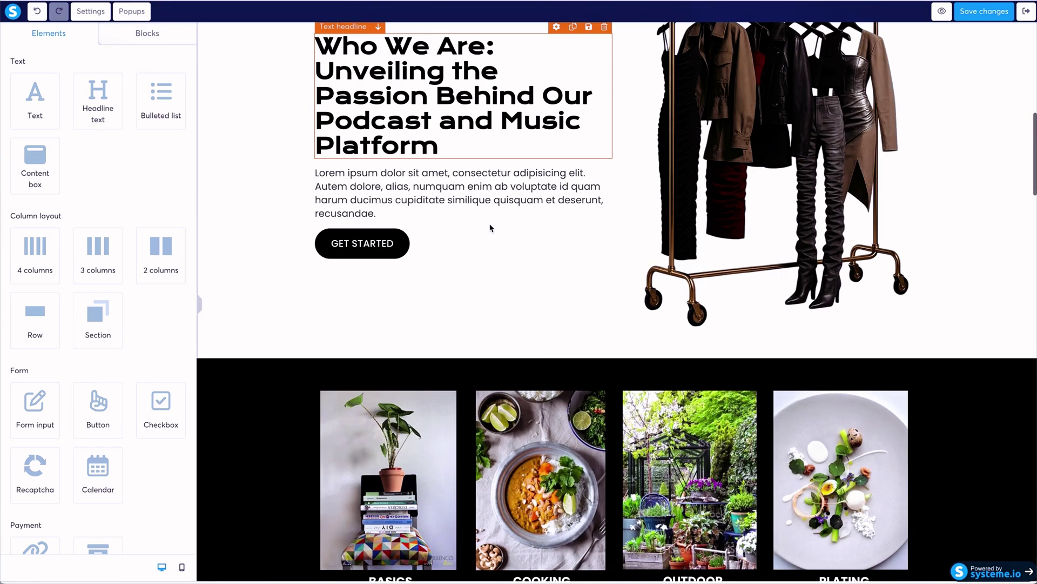
scroll(337, 220, down, 5)
click(355, 215)
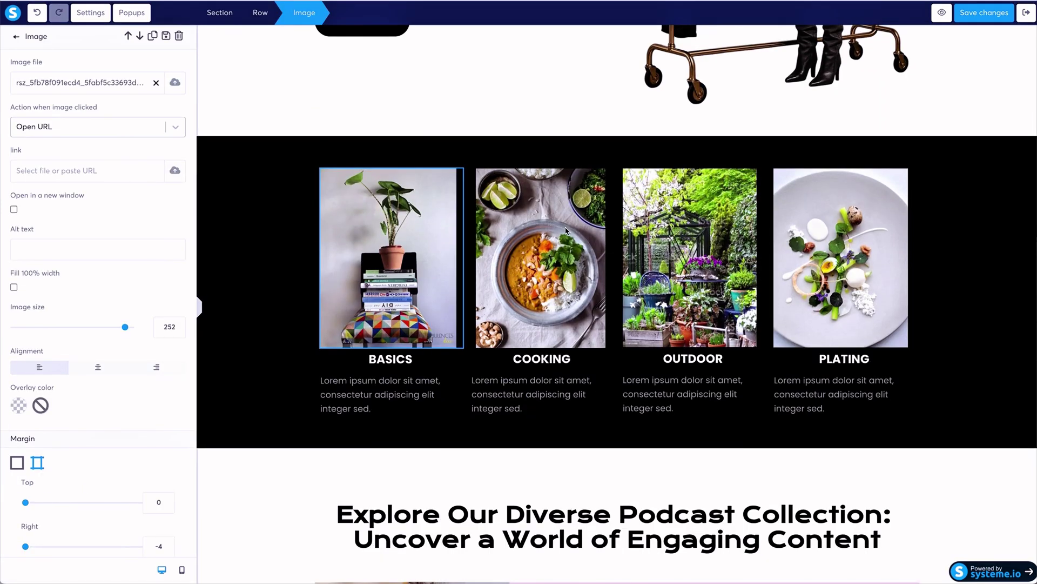
click(174, 83)
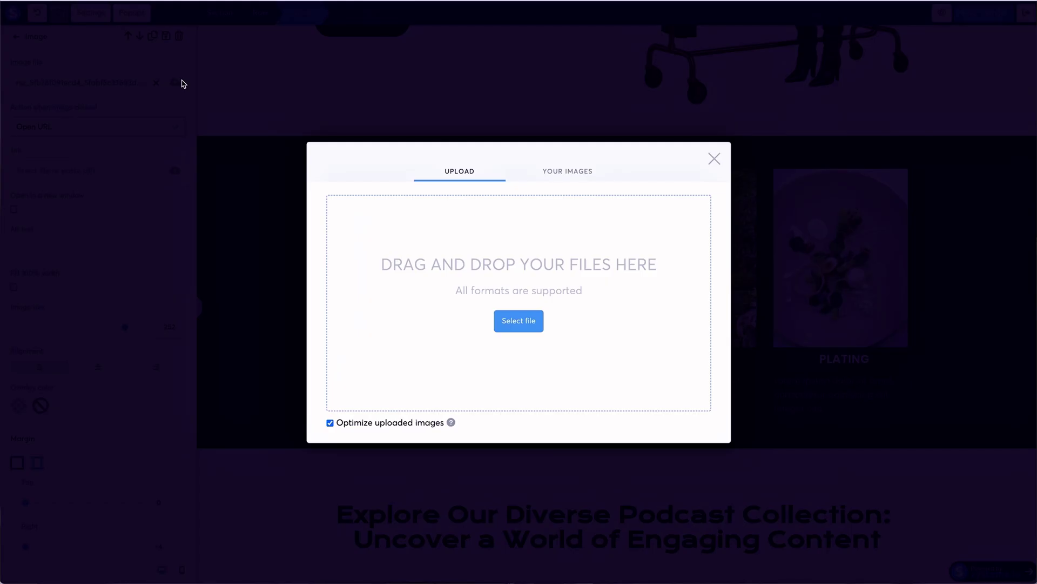
click(566, 170)
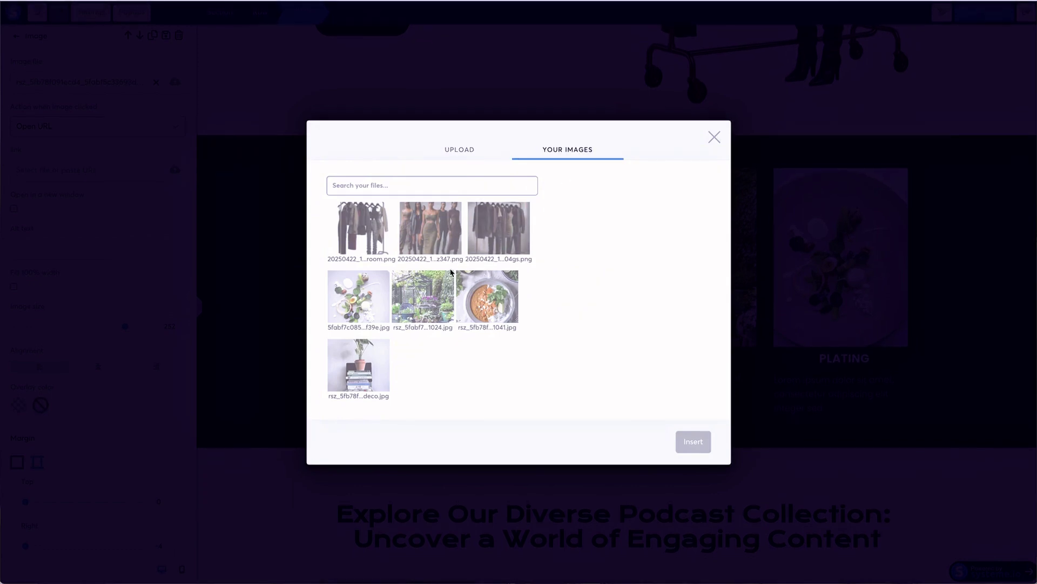
click(459, 151)
click(741, 171)
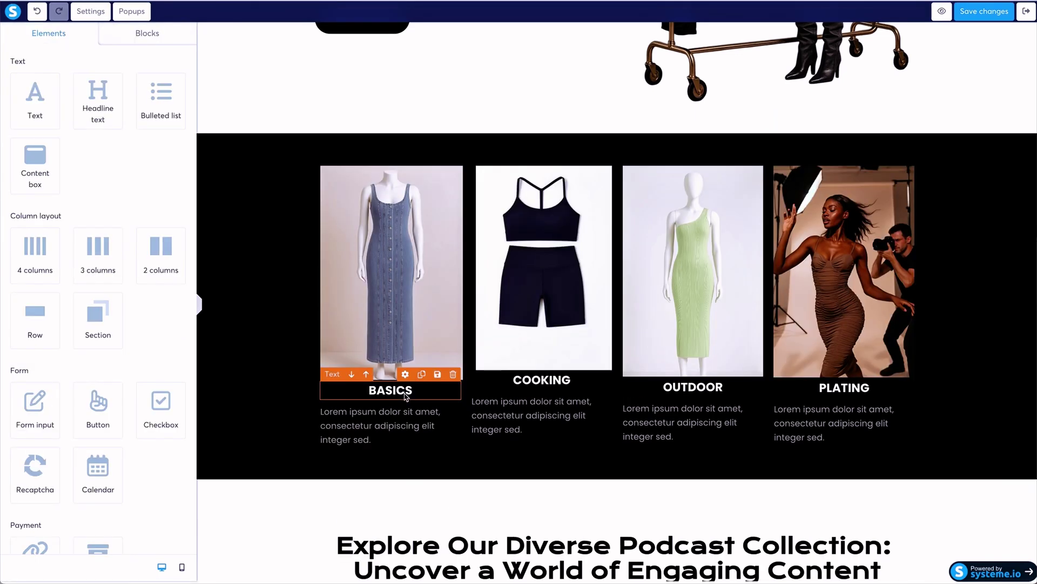
Rename the first two photo headings from BASICS and COOKING to DENIN and SPORT.
double_click(405, 394)
text(D)
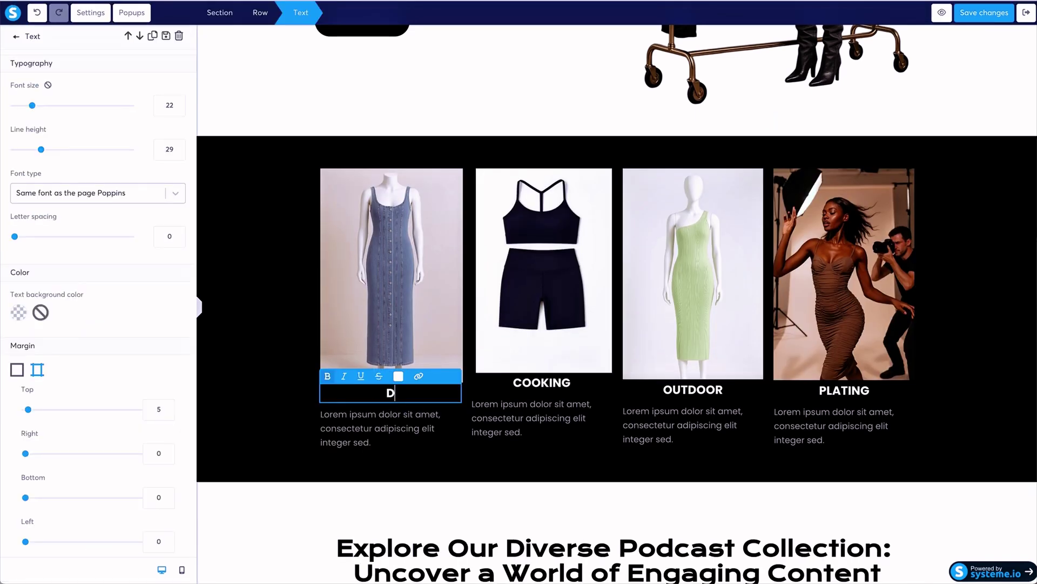
text(ENMIN)
key(BackSpace)
key(BackSpace)
key(BackSpace)
text(IN)
click(544, 388)
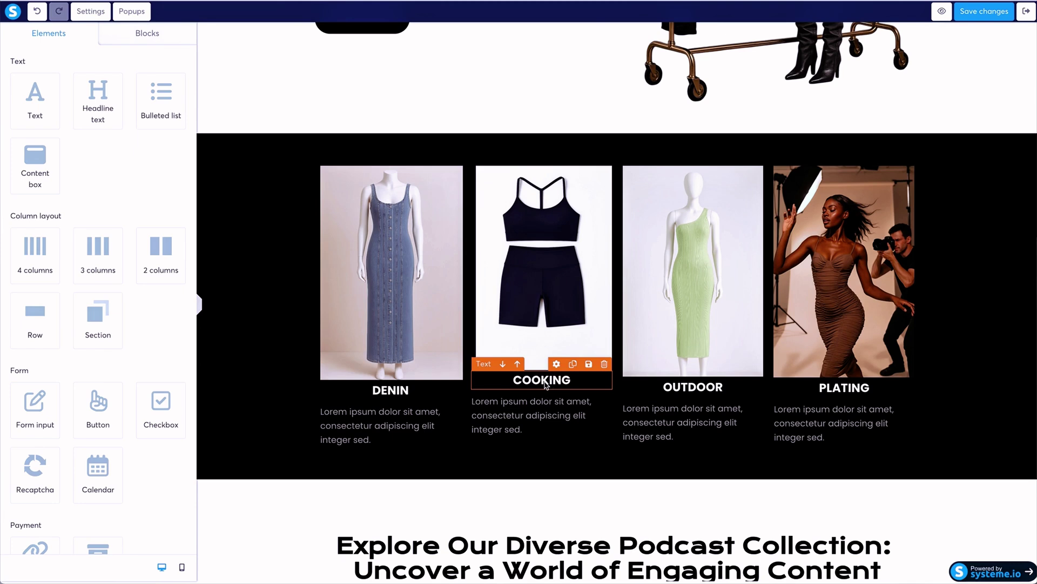
double_click(545, 381)
text(SPORT)
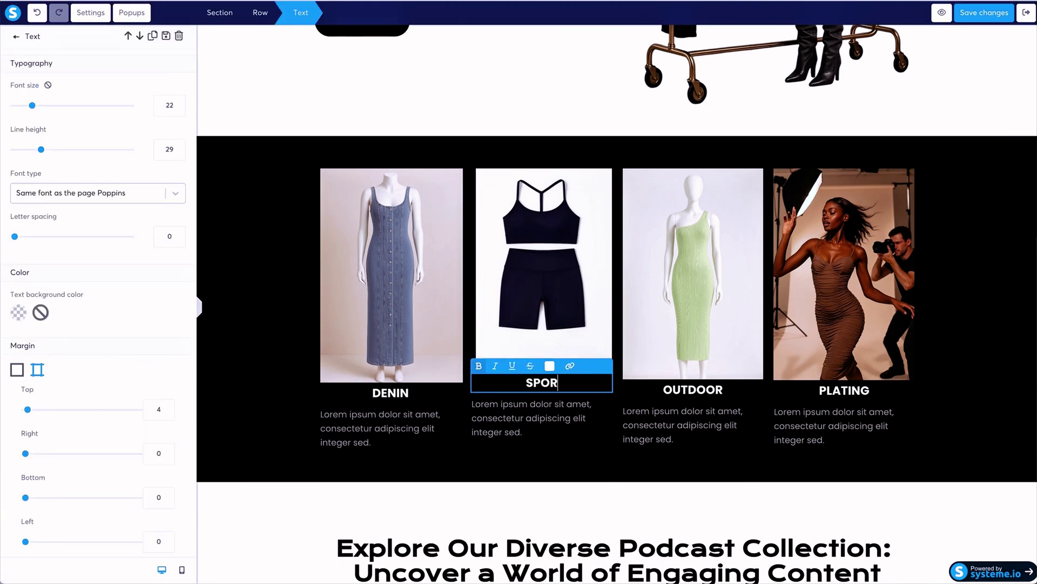
Rename the OUTDOOR and PLATING headings to BASICS and DRESSES.
double_click(687, 391)
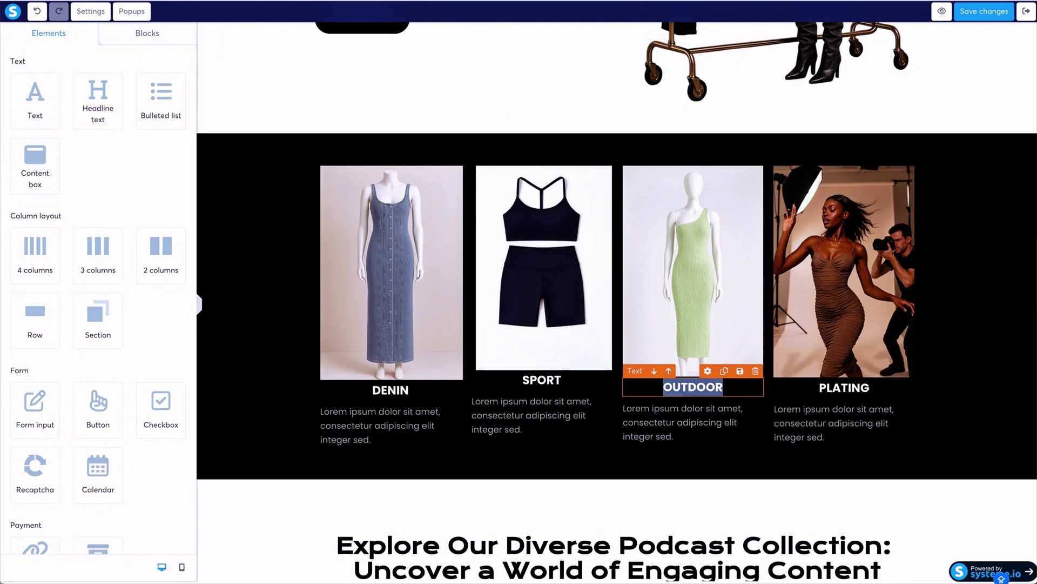
text(BASICS)
click(862, 388)
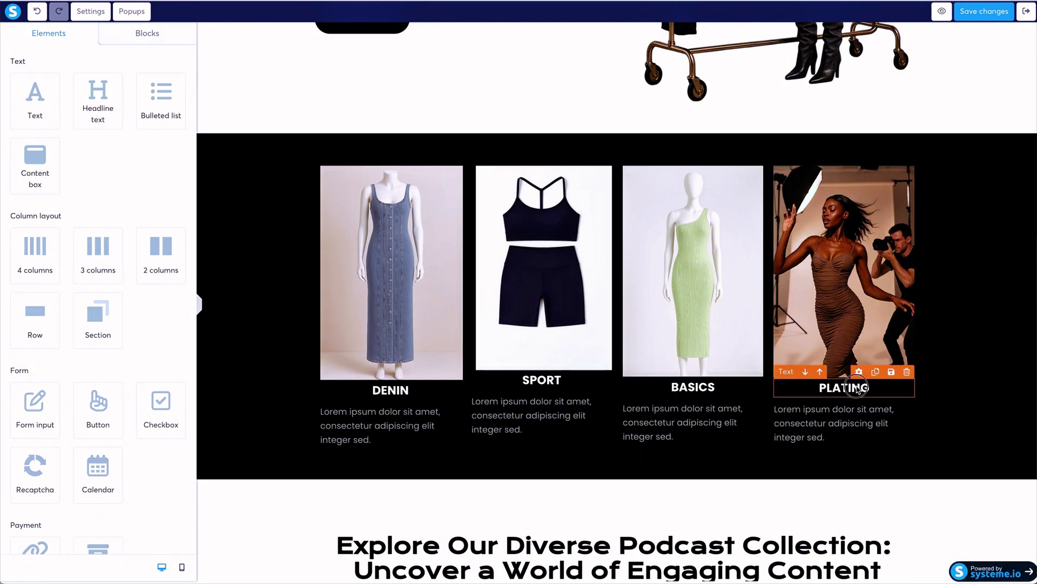
double_click(858, 386)
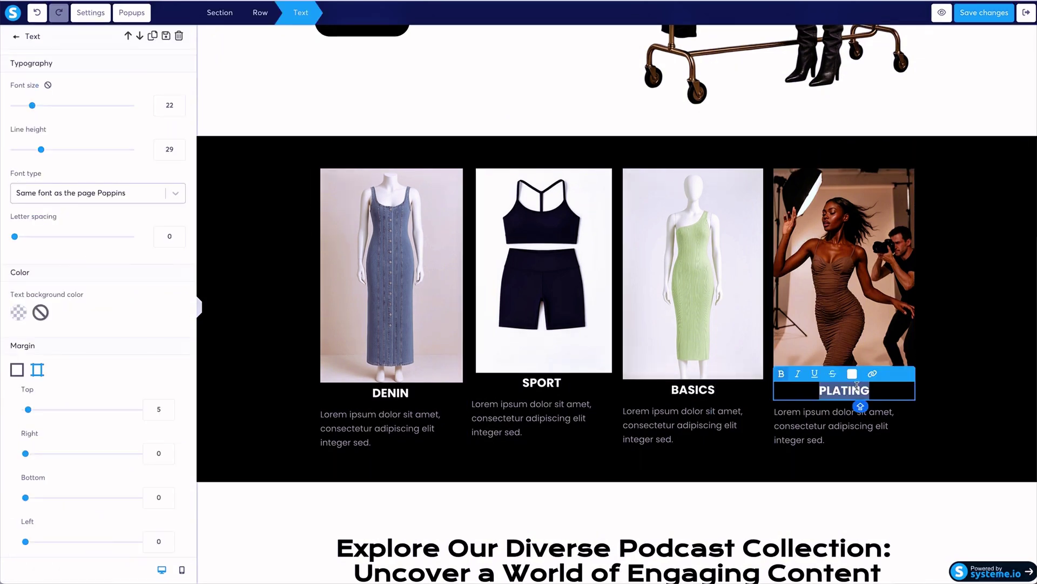
text(DRESSES)
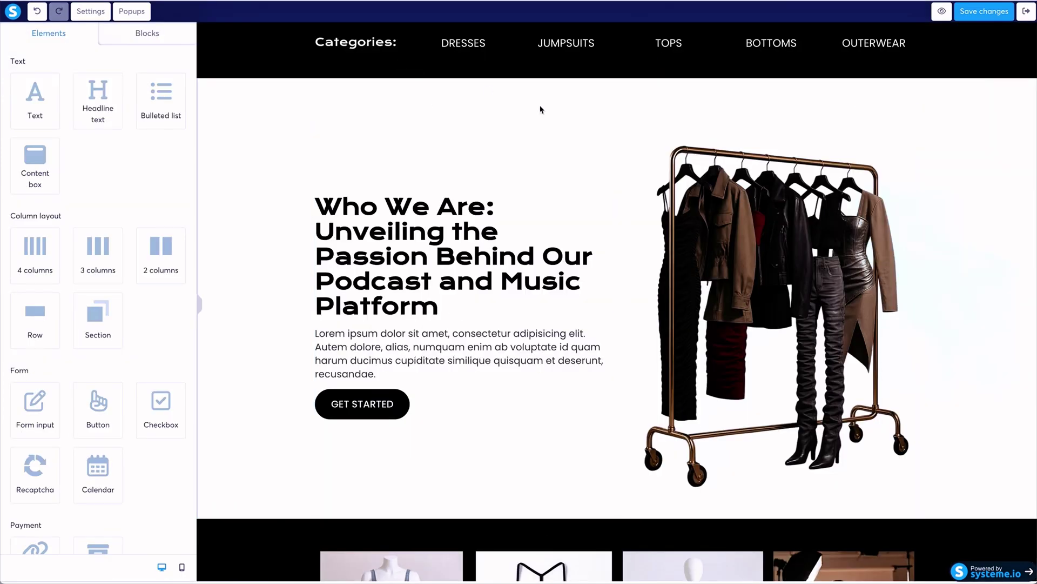
Scroll down to the podcast collection and inspect the first episode row's settings.
scroll(381, 342, down, 3)
scroll(381, 341, down, 10)
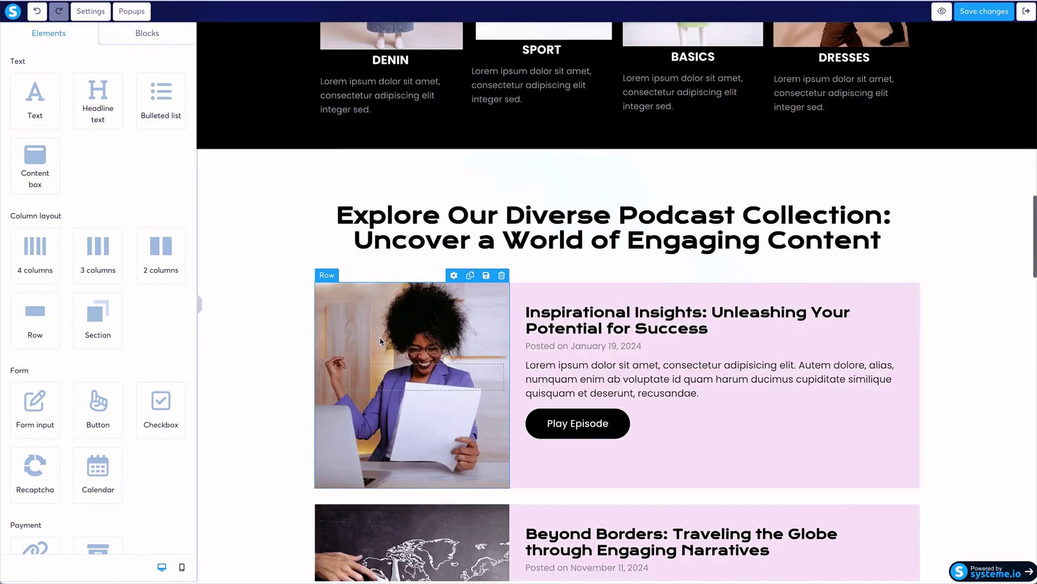
scroll(381, 342, down, 2)
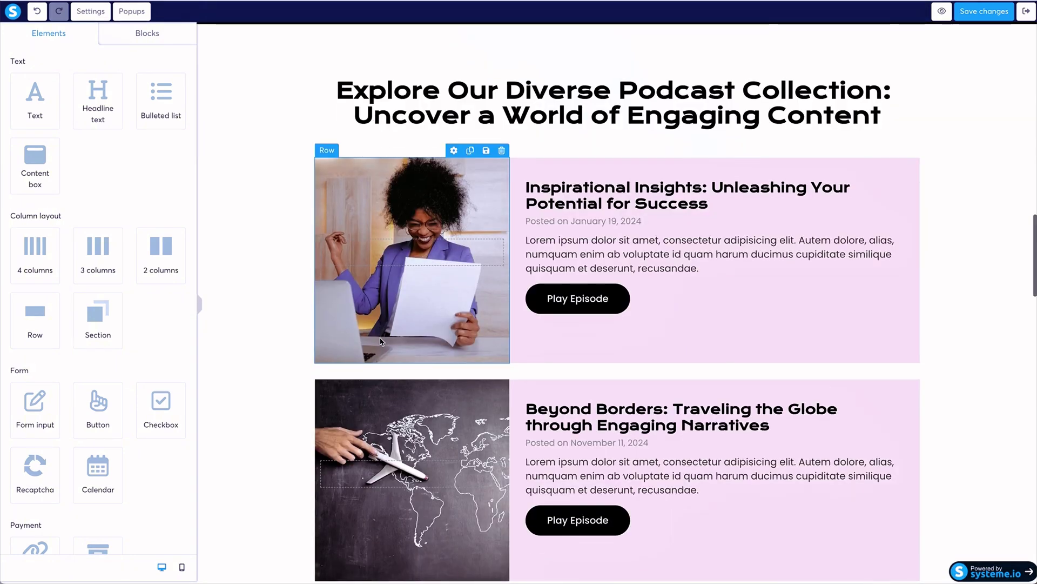
scroll(381, 342, down, 1)
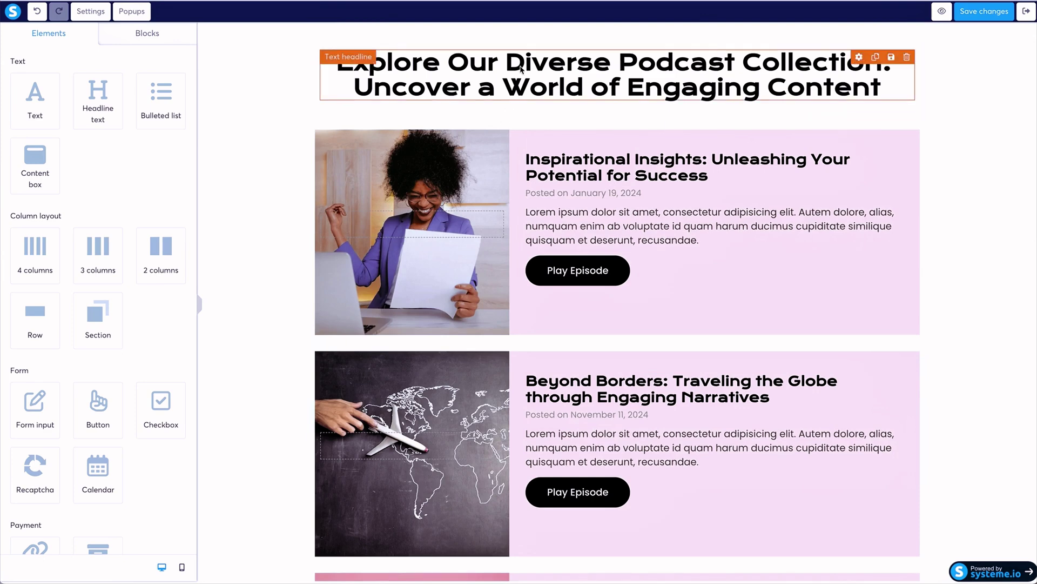
scroll(686, 282, down, 3)
scroll(686, 282, down, 3)
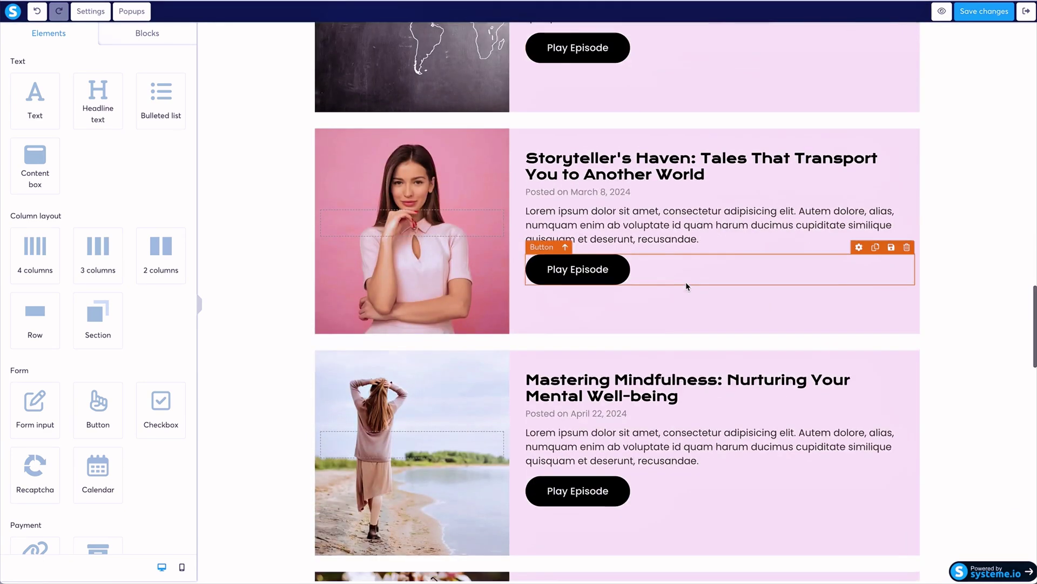
scroll(686, 284, up, 6)
click(669, 334)
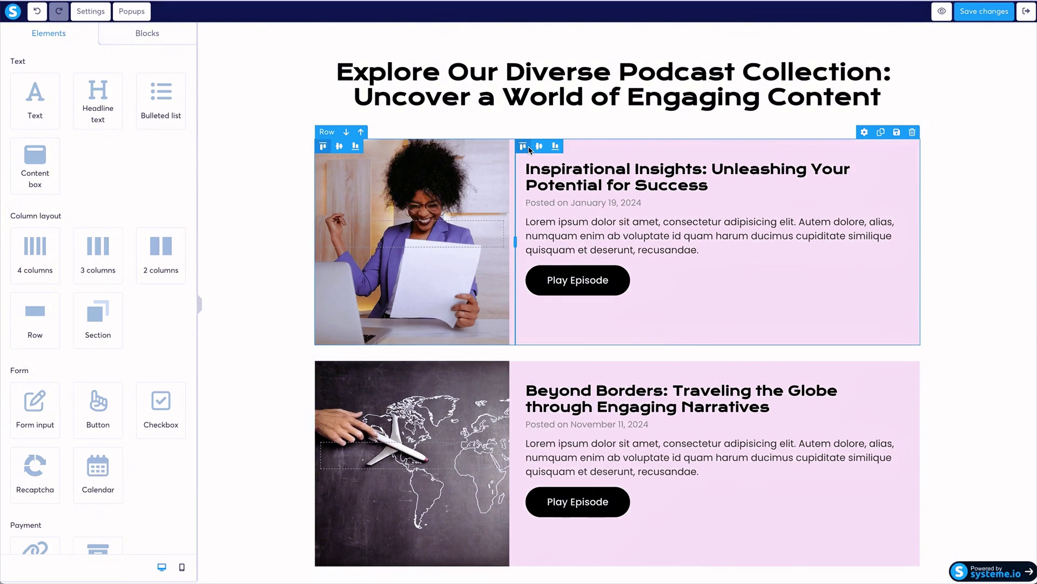
click(512, 151)
click(517, 151)
click(512, 147)
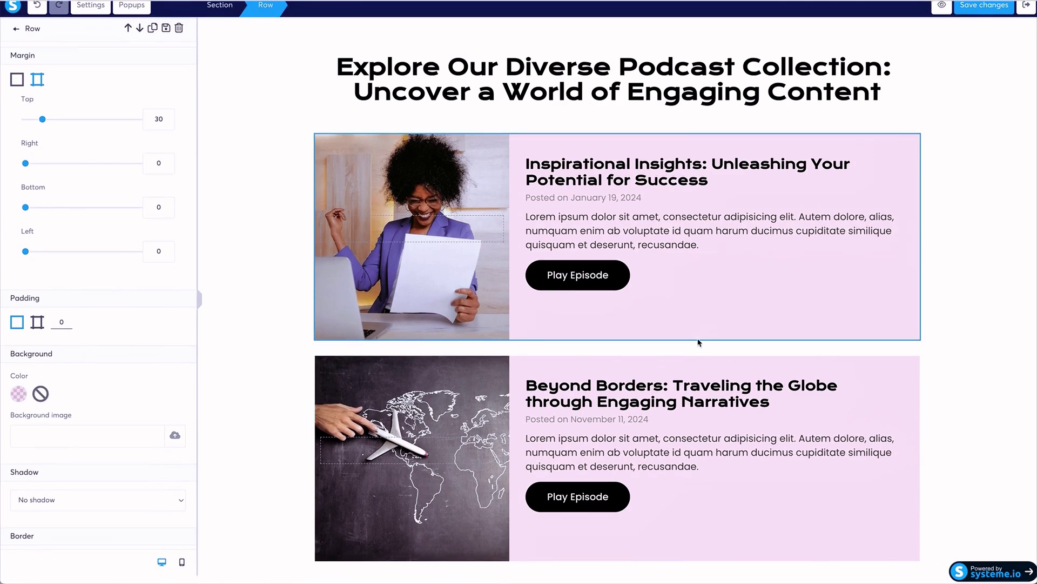
Save the changes to the page.
click(989, 39)
click(992, 12)
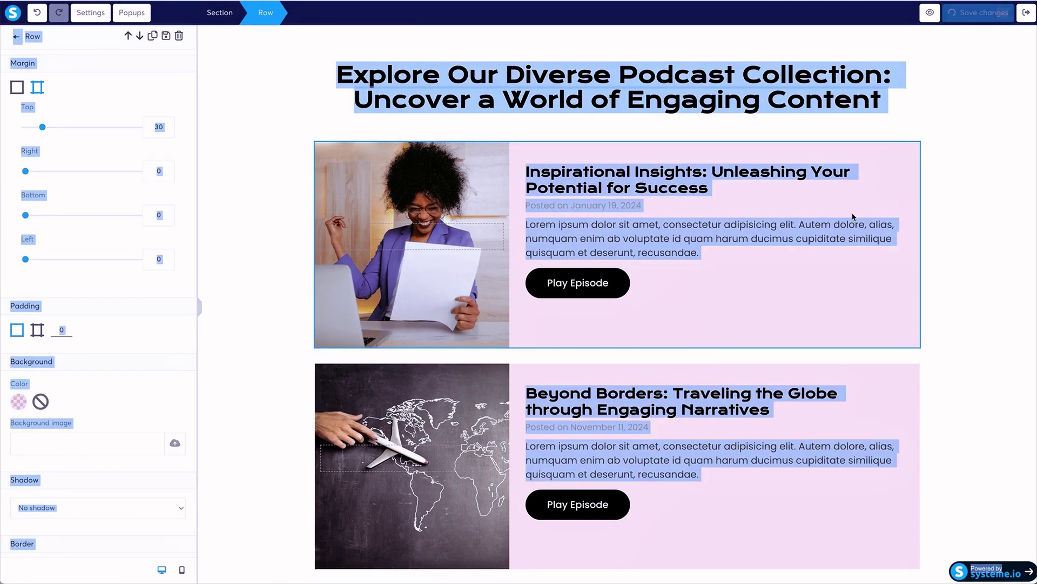
click(949, 243)
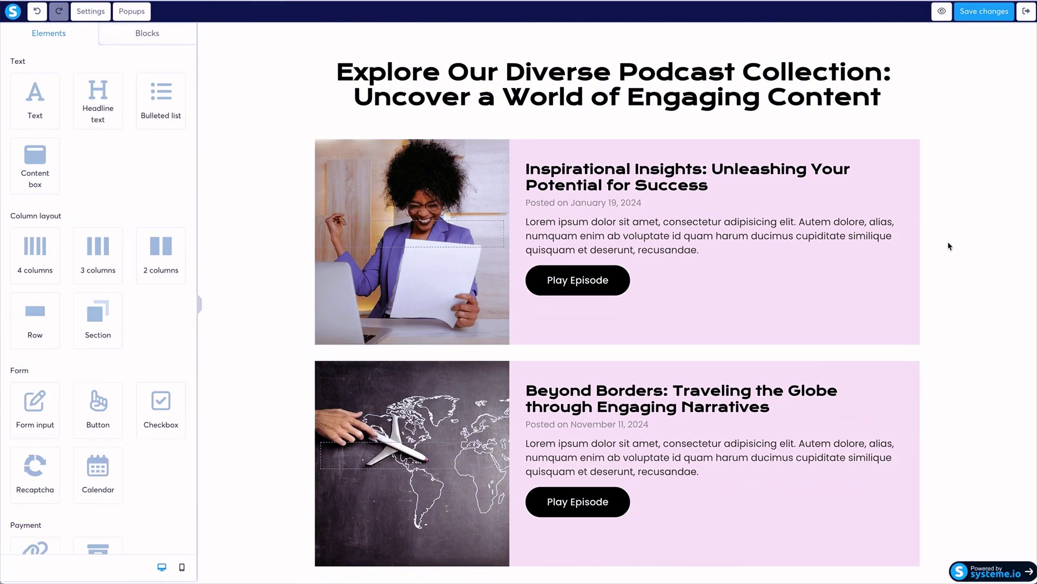
scroll(949, 246, down, 12)
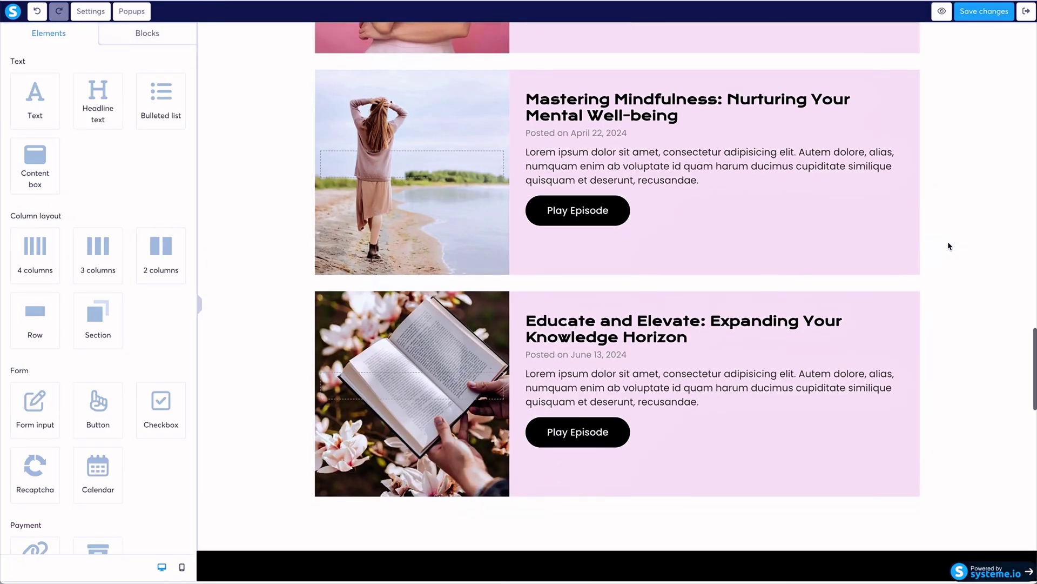
scroll(949, 245, down, 7)
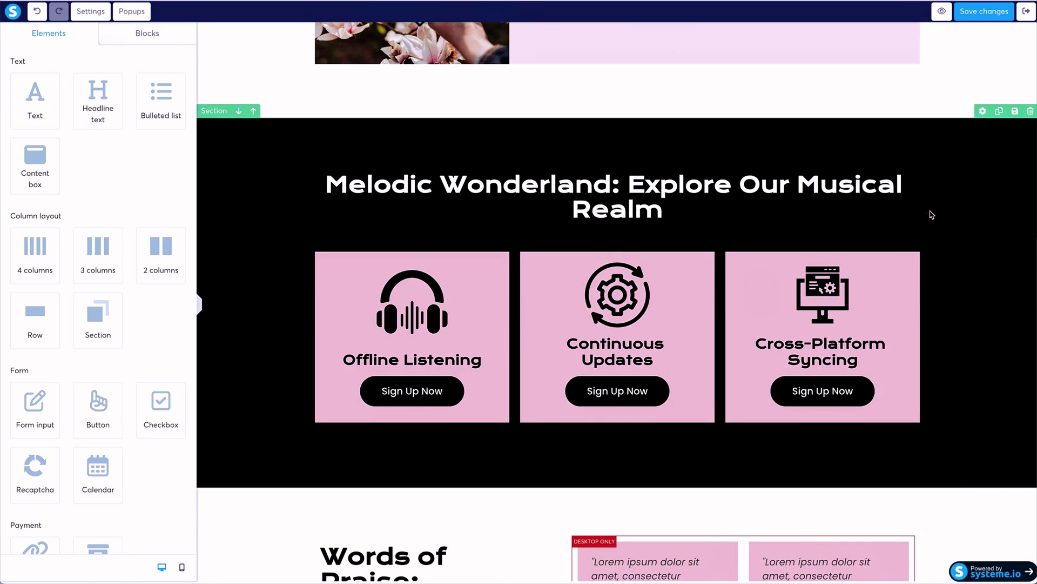
scroll(930, 213, down, 8)
scroll(931, 213, up, 1)
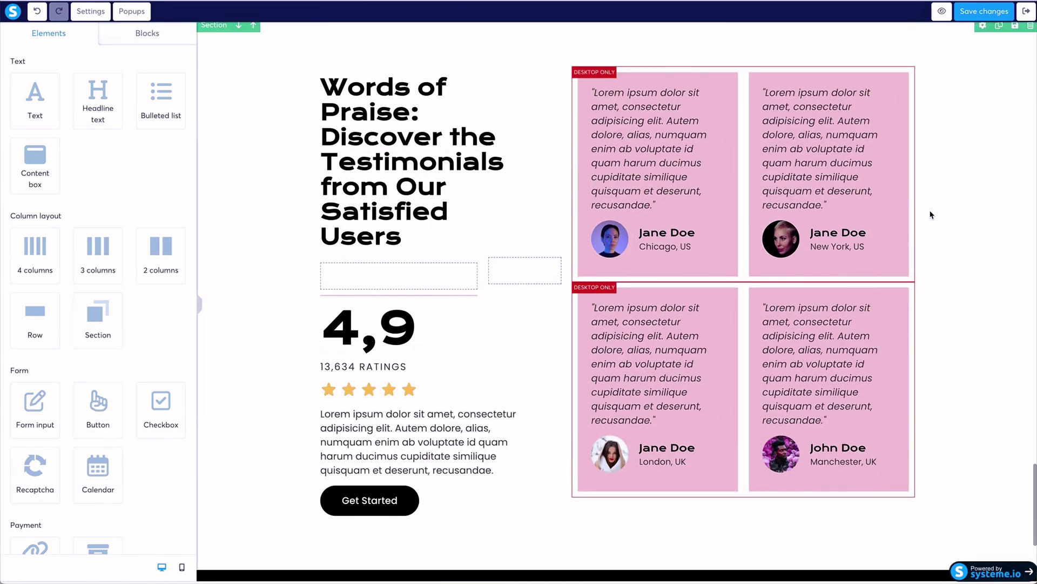
scroll(598, 150, down, 3)
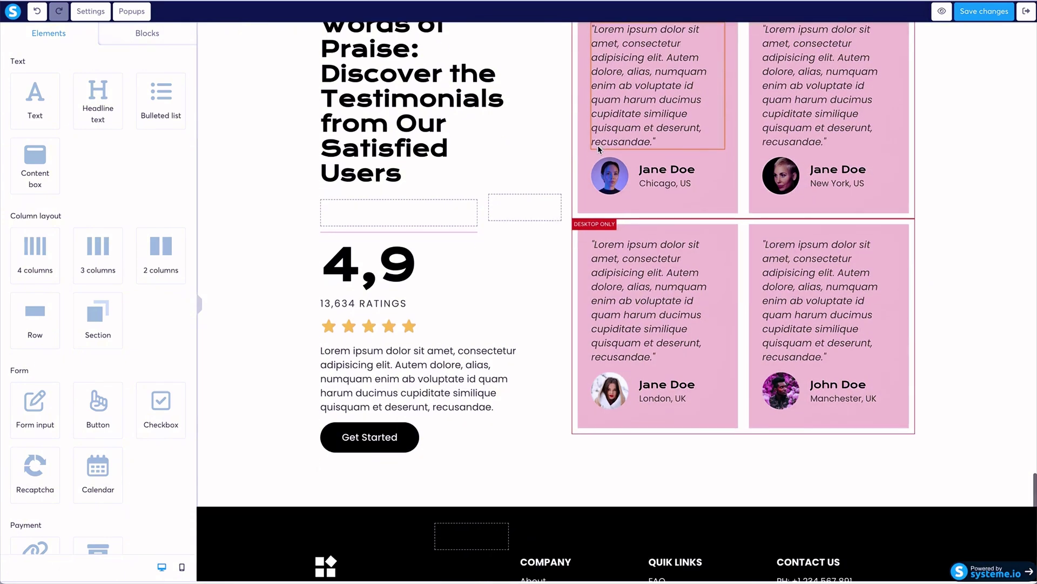
scroll(600, 150, up, 5)
scroll(599, 149, up, 9)
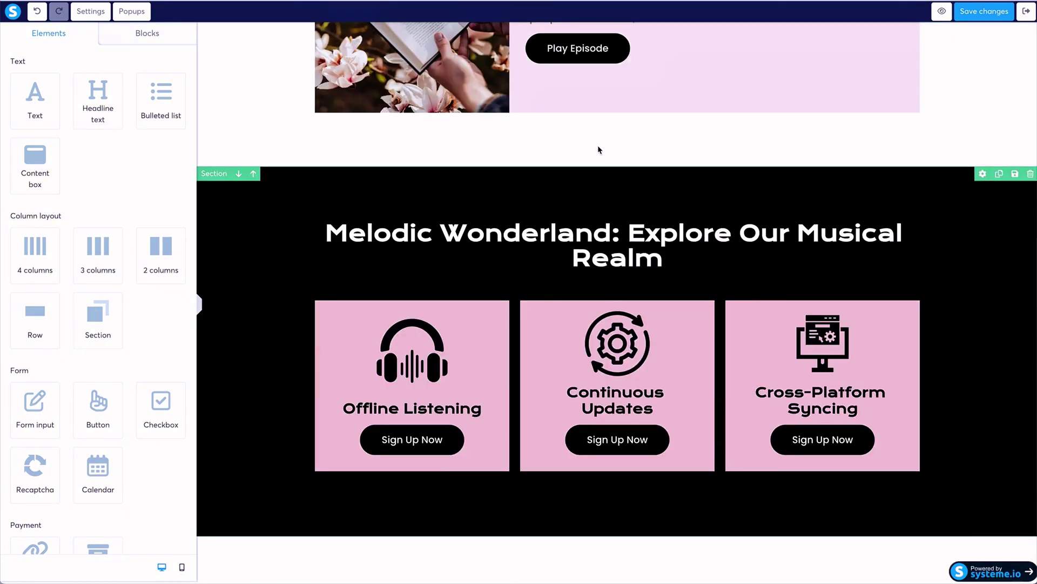
scroll(599, 149, down, 4)
scroll(487, 339, down, 10)
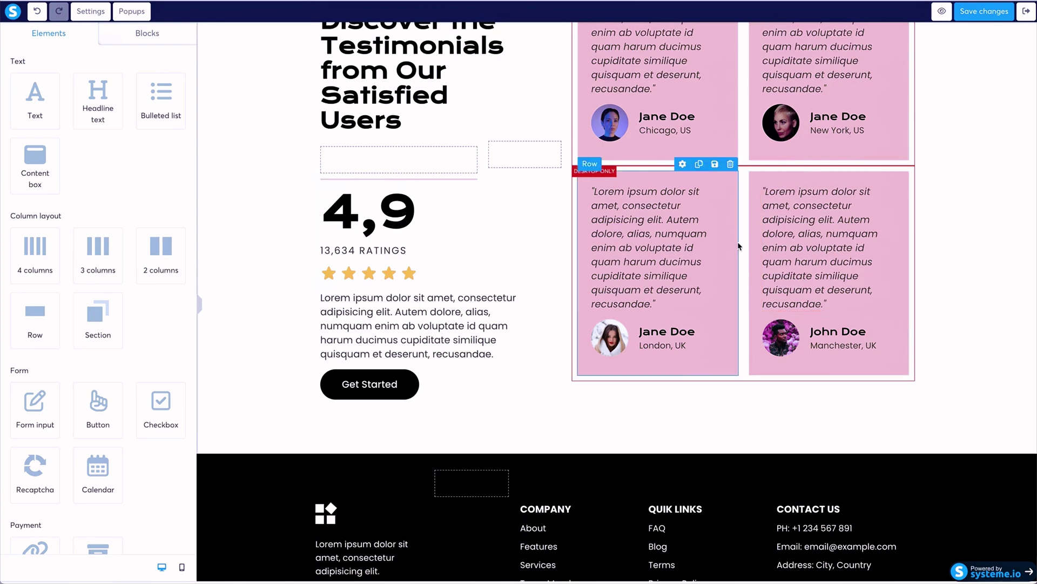
scroll(517, 190, up, 10)
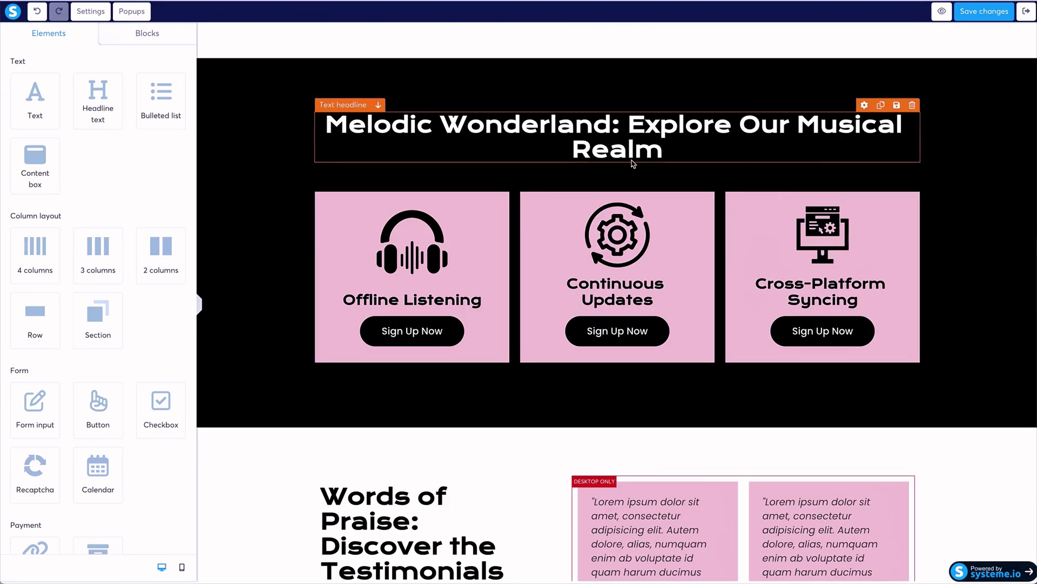
scroll(463, 231, down, 1)
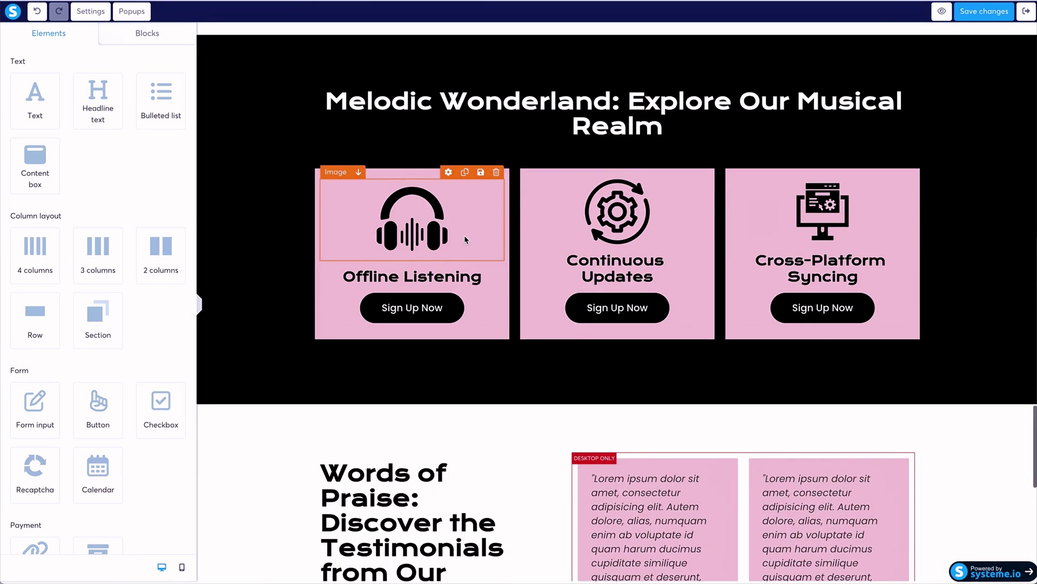
scroll(464, 238, down, 4)
scroll(465, 240, down, 8)
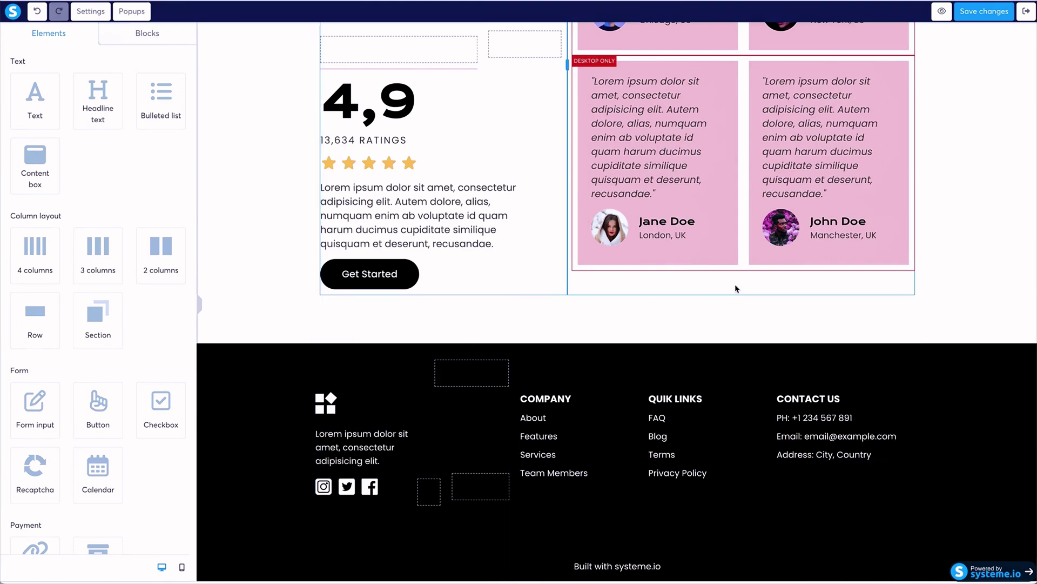
scroll(735, 288, up, 20)
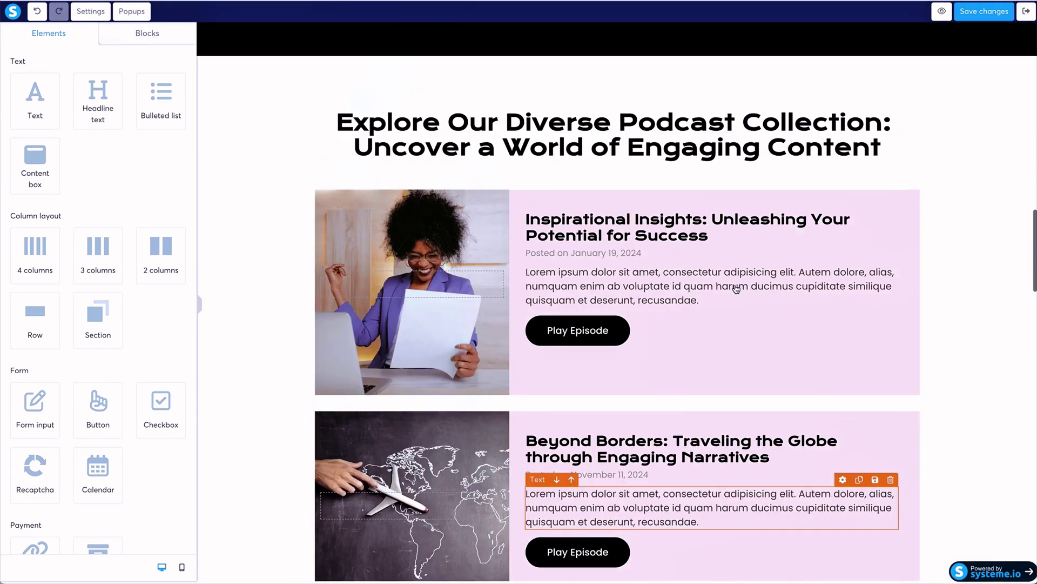
scroll(736, 288, up, 15)
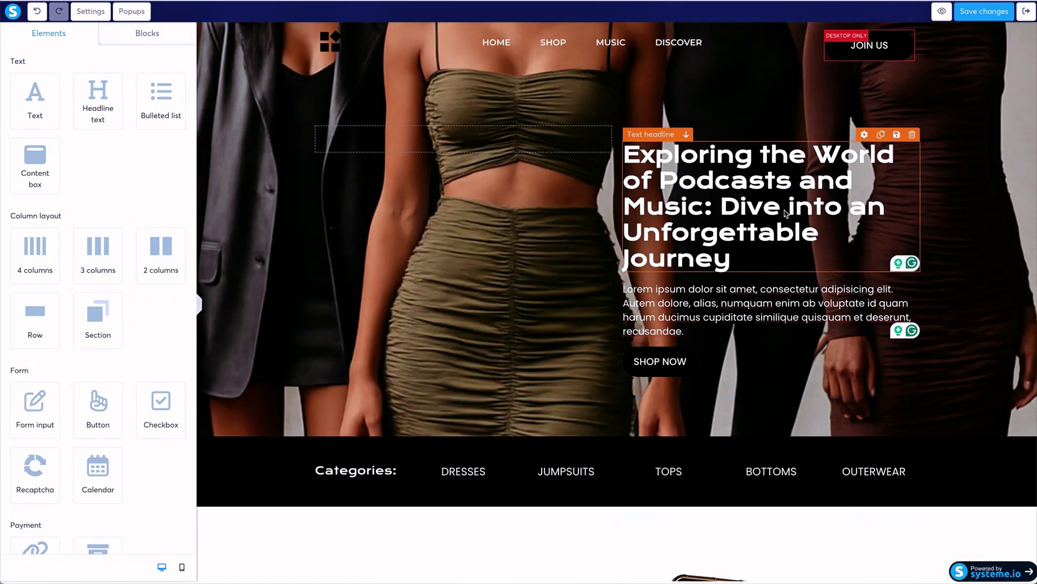
Save the page, exit the editor, and view the Popup, Upsell and Contact Us step settings.
click(985, 11)
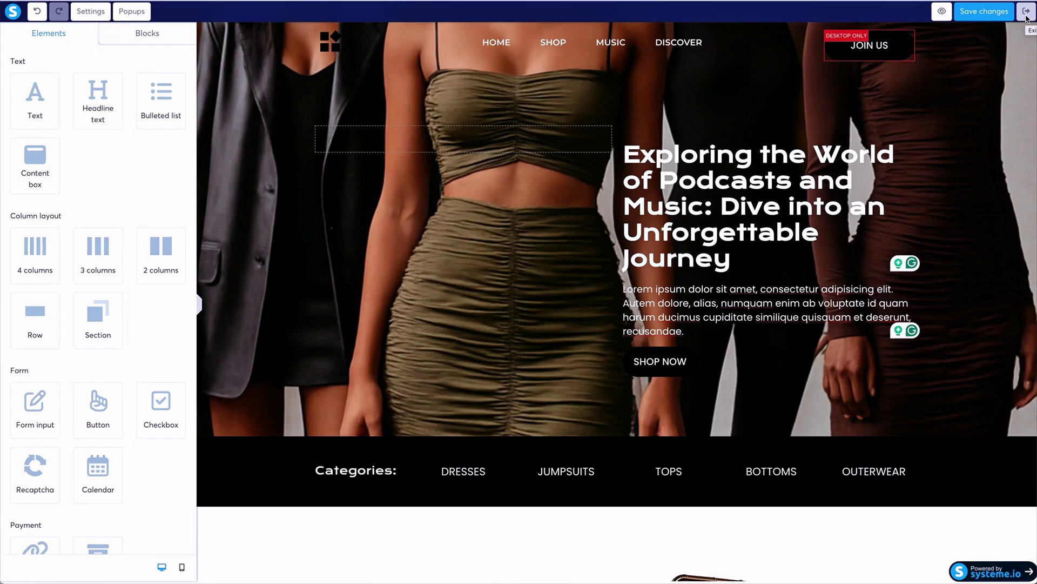
click(1026, 15)
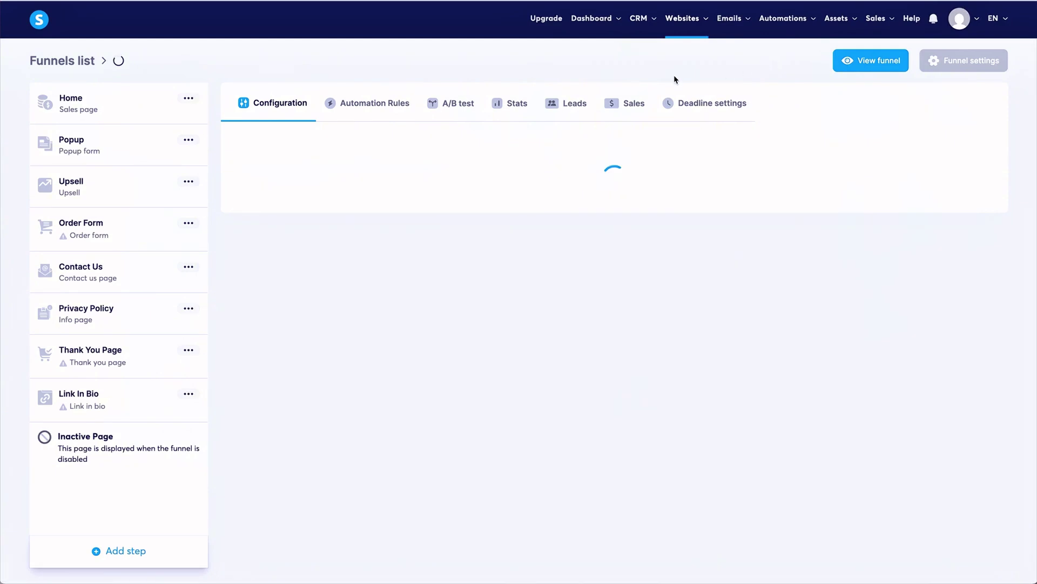
click(177, 159)
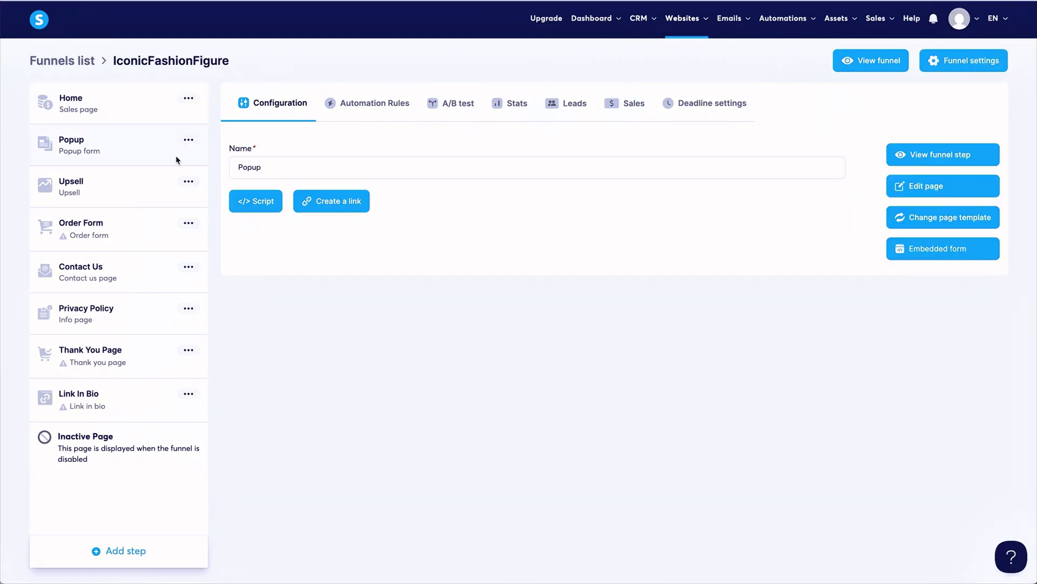
click(112, 203)
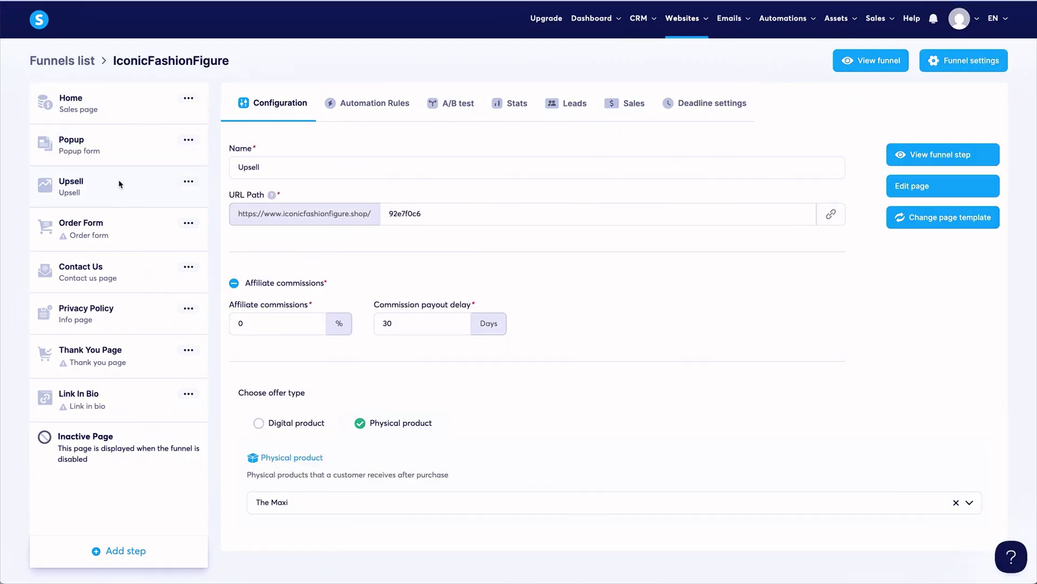
click(112, 273)
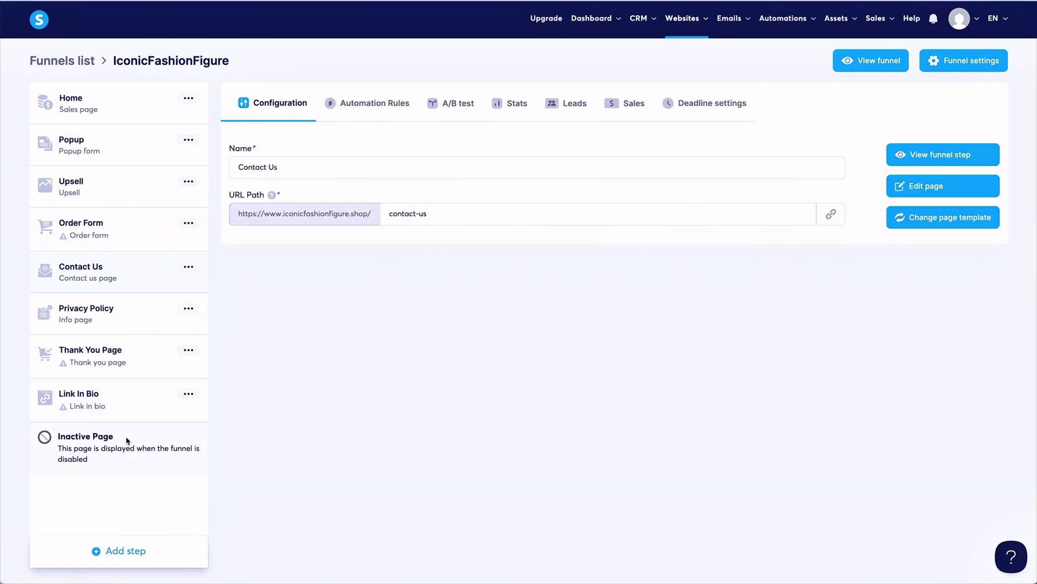
Create a new Squeeze page step named Squeeze and save it.
click(114, 109)
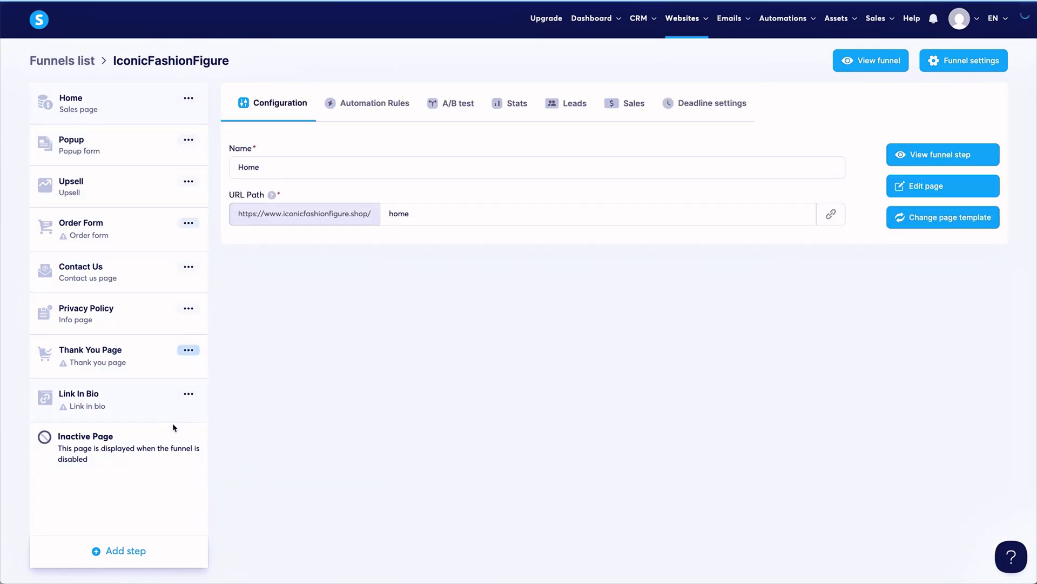
click(140, 556)
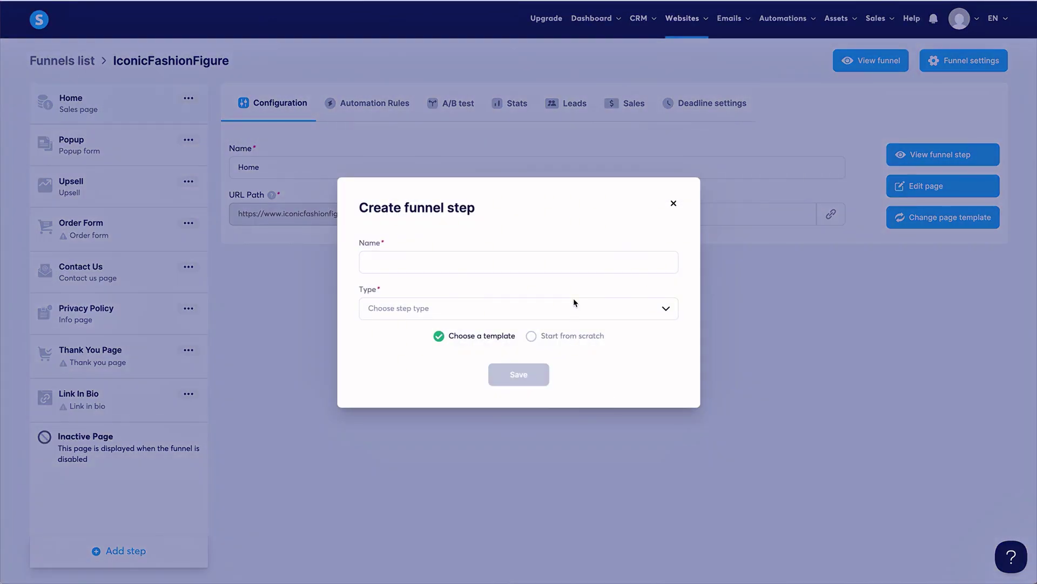
click(563, 313)
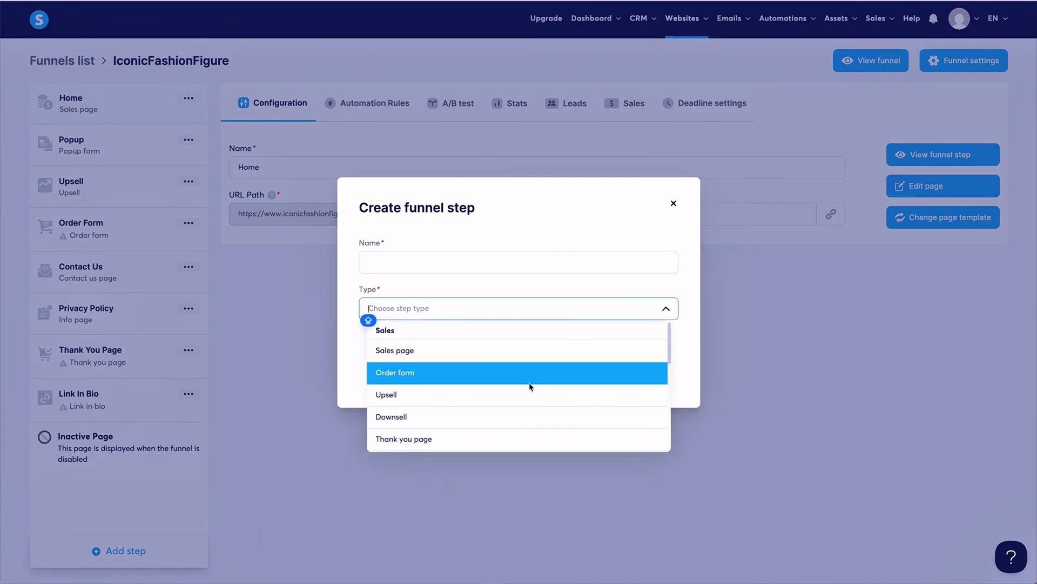
scroll(529, 387, down, 3)
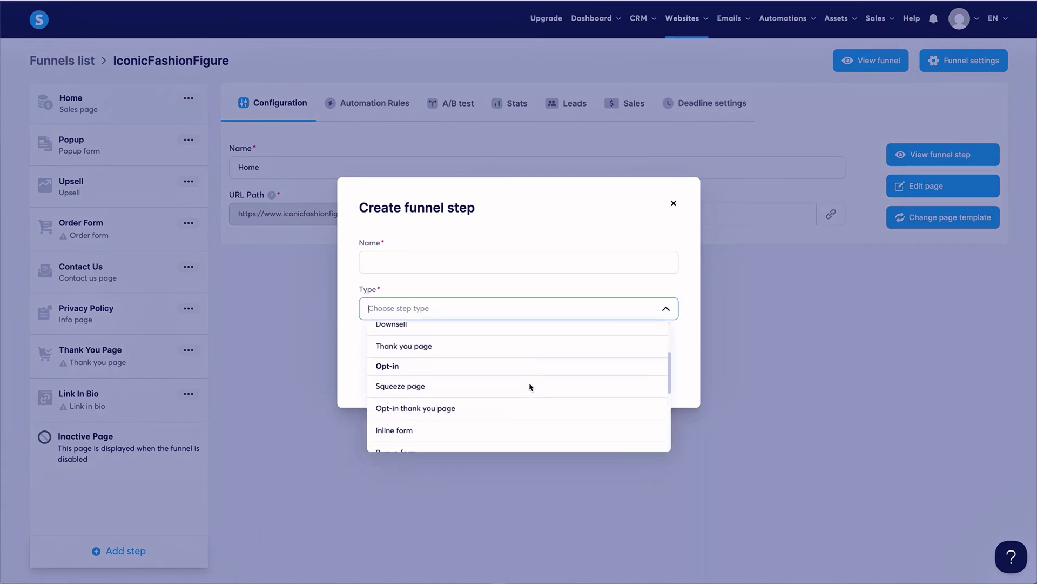
scroll(530, 386, down, 1)
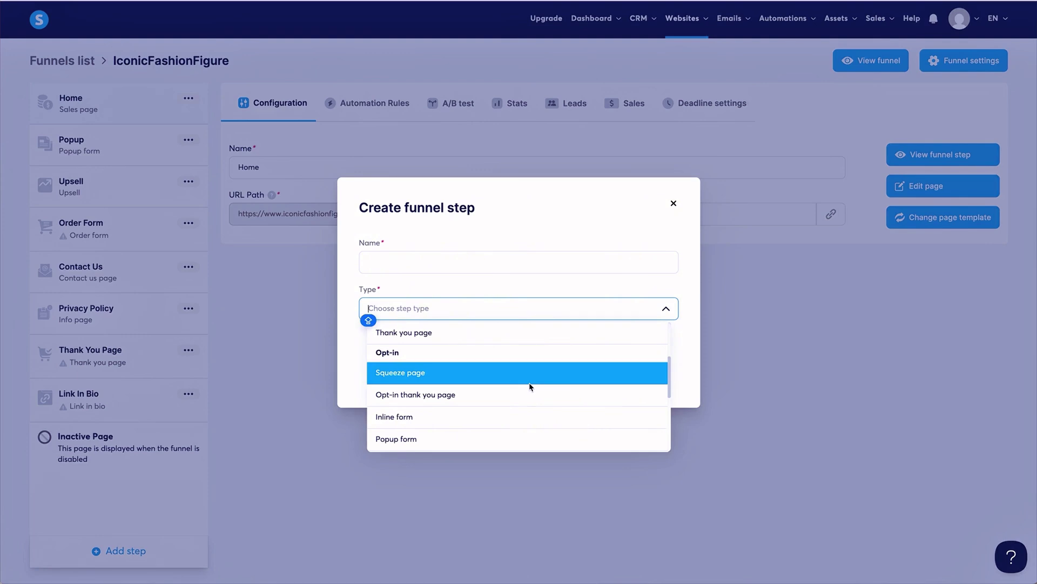
click(529, 385)
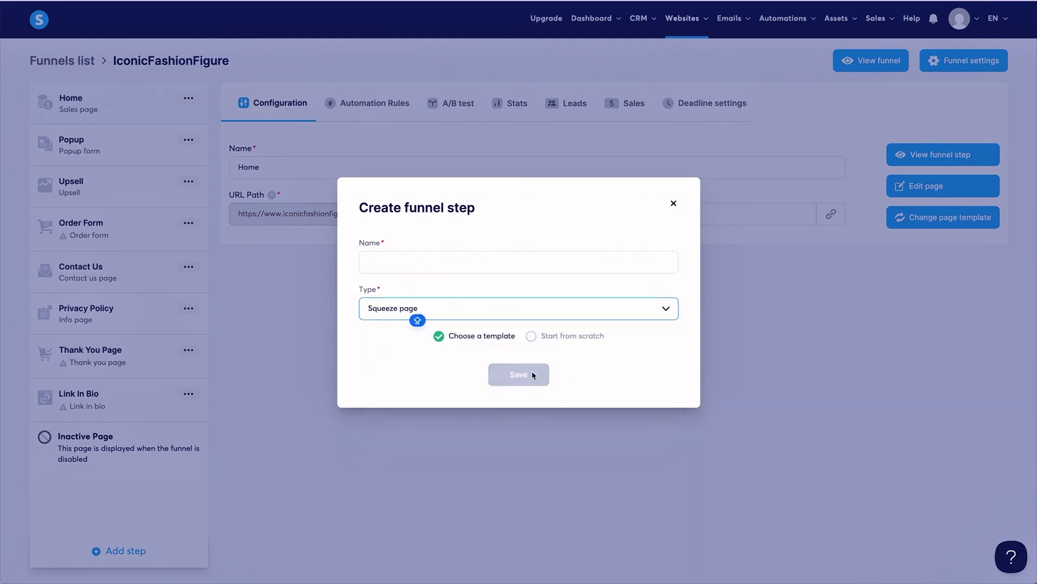
click(453, 263)
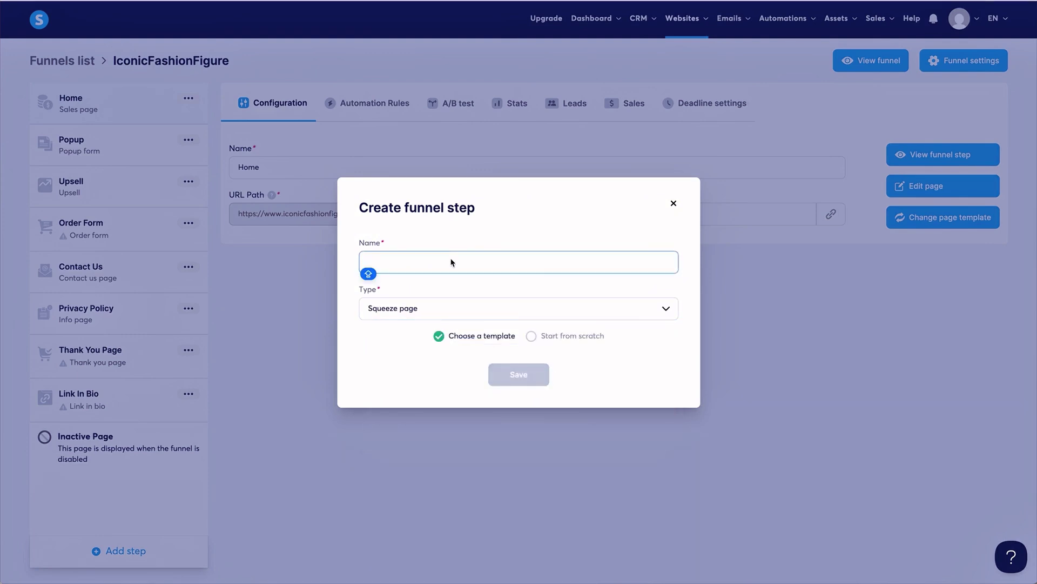
text(Squeeze)
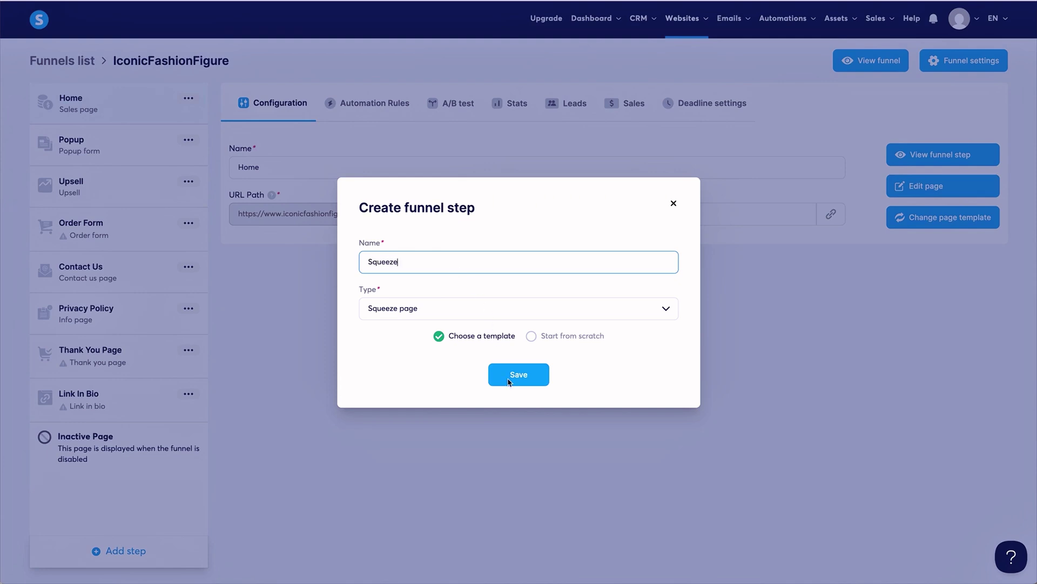
click(508, 382)
Page forward four times through the Squeeze step's template gallery.
mouse_move(933, 224)
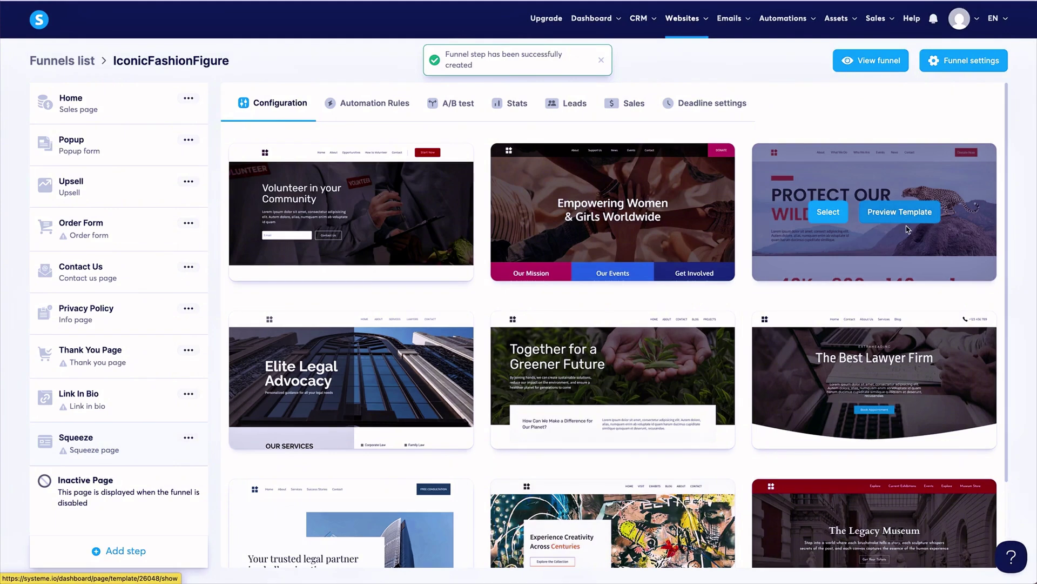
scroll(731, 282, down, 3)
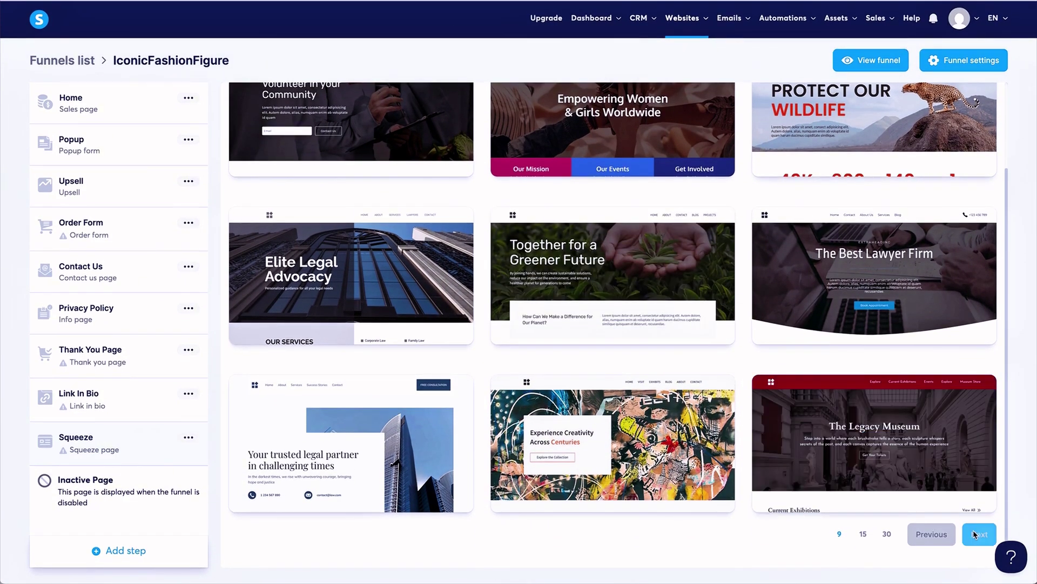
click(979, 534)
mouse_move(682, 400)
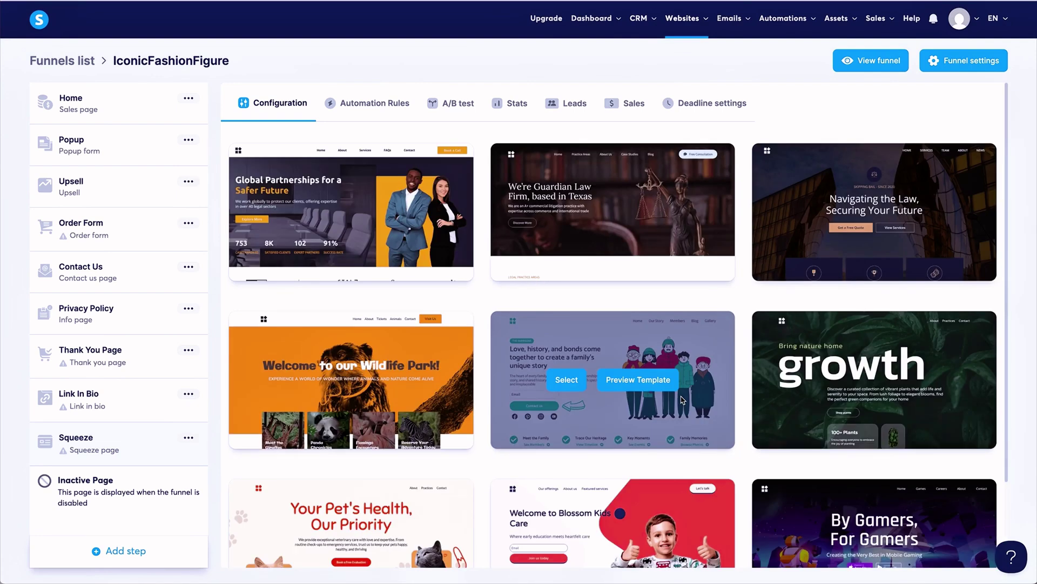
scroll(683, 400, down, 2)
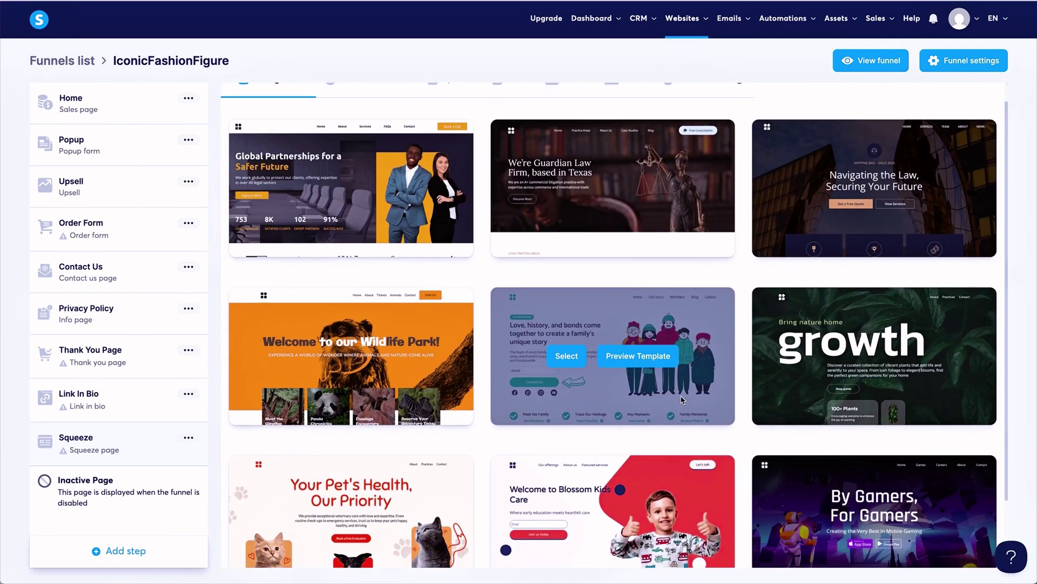
scroll(682, 400, down, 1)
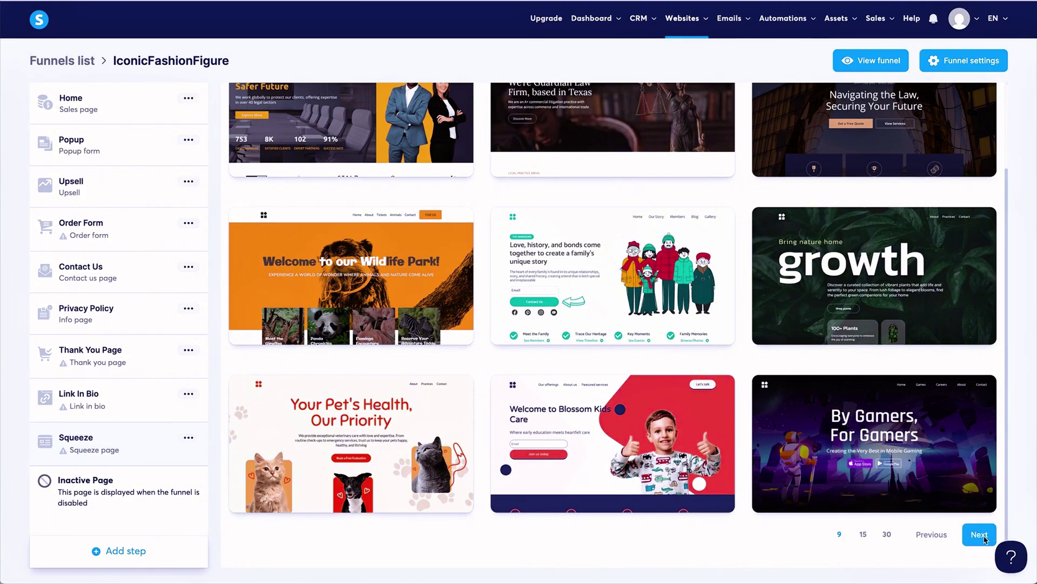
click(980, 534)
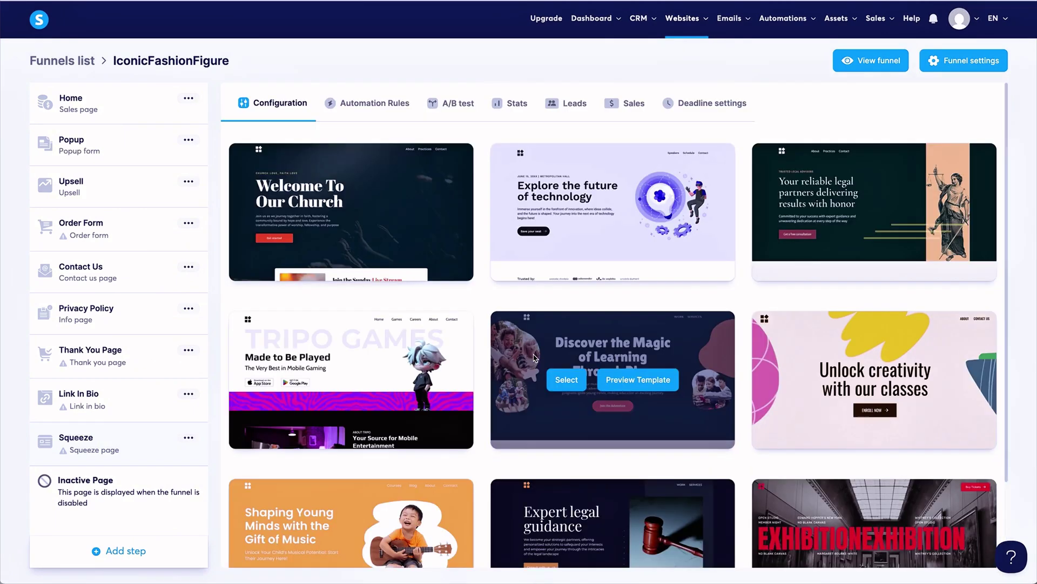
scroll(534, 358, down, 4)
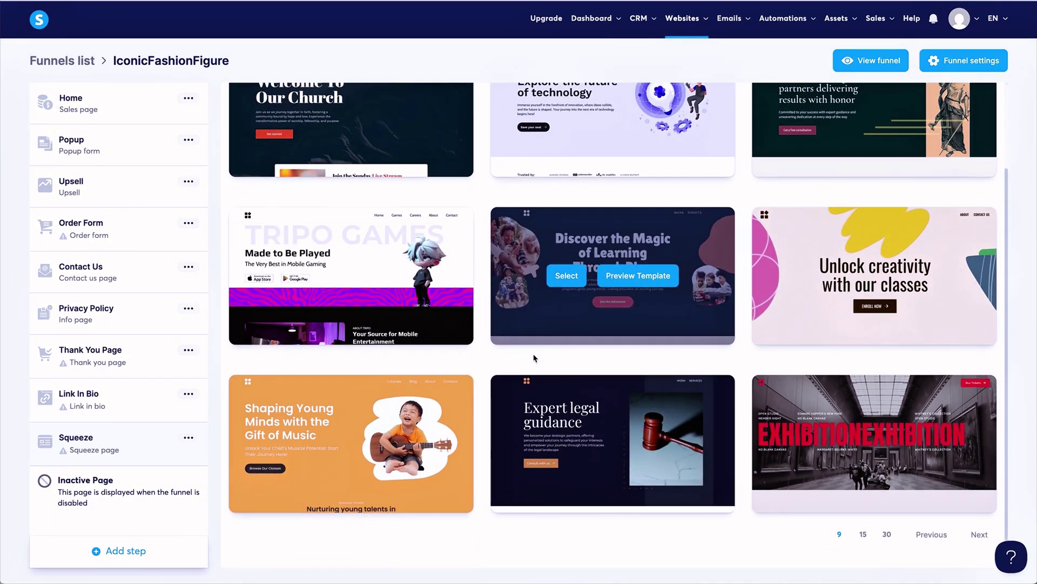
mouse_move(909, 497)
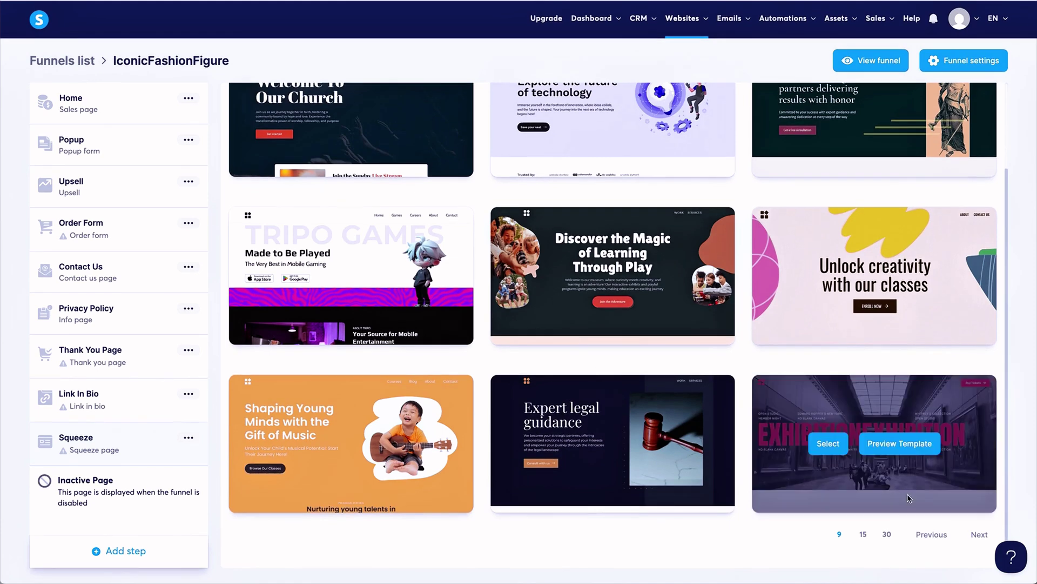
click(979, 534)
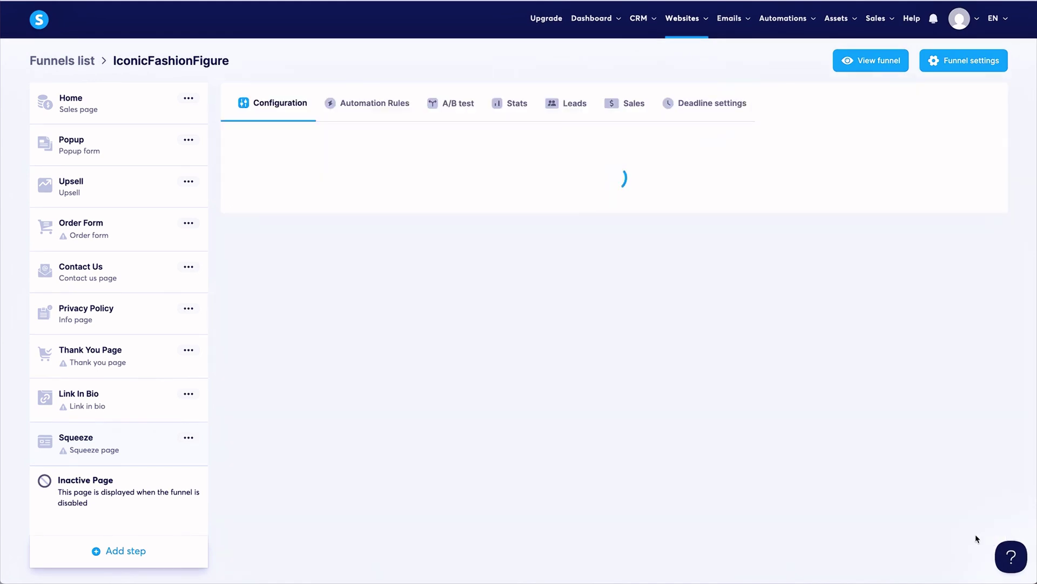
scroll(644, 412, down, 2)
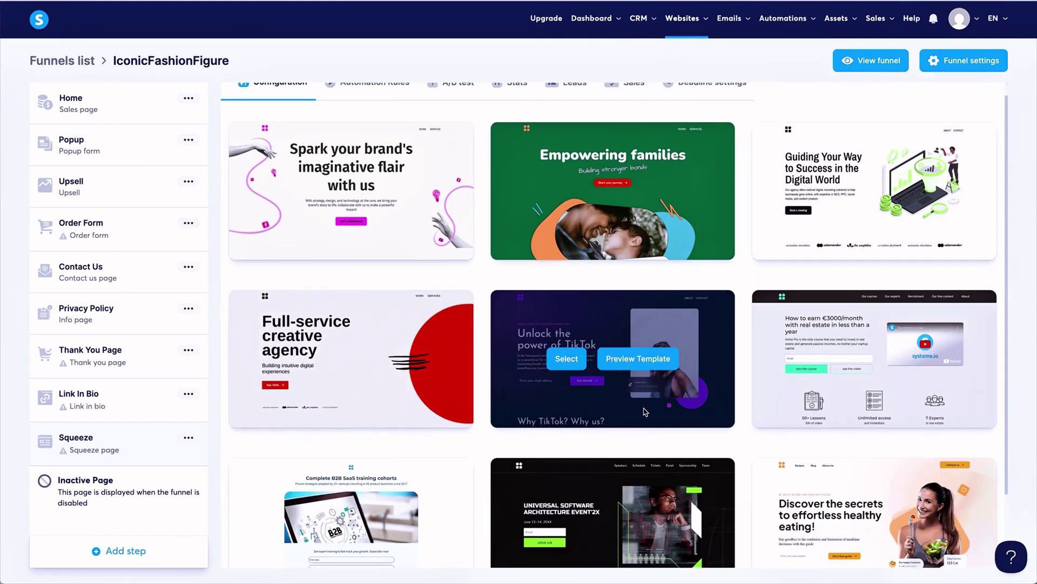
scroll(644, 411, down, 1)
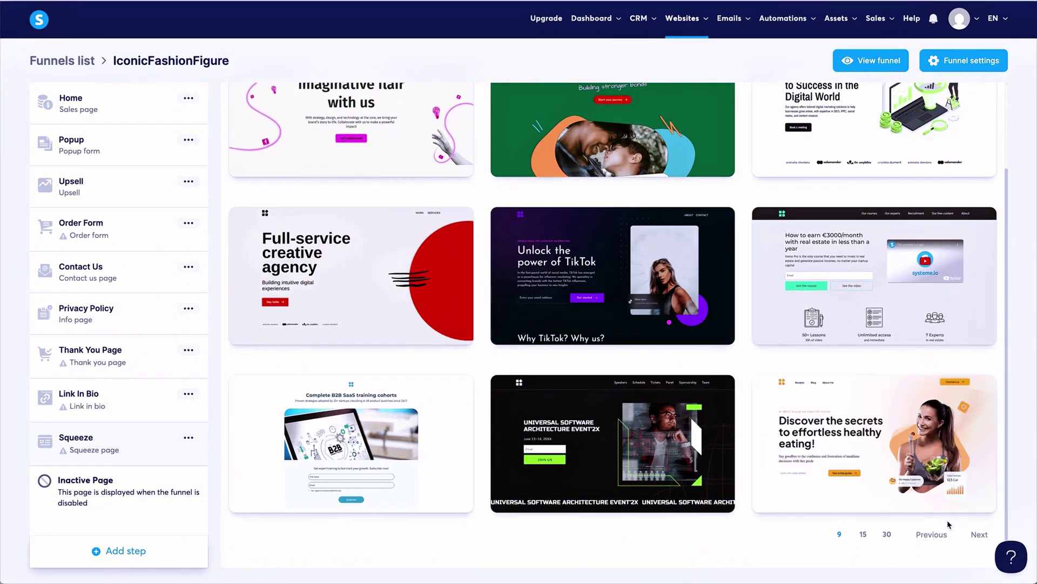
click(980, 534)
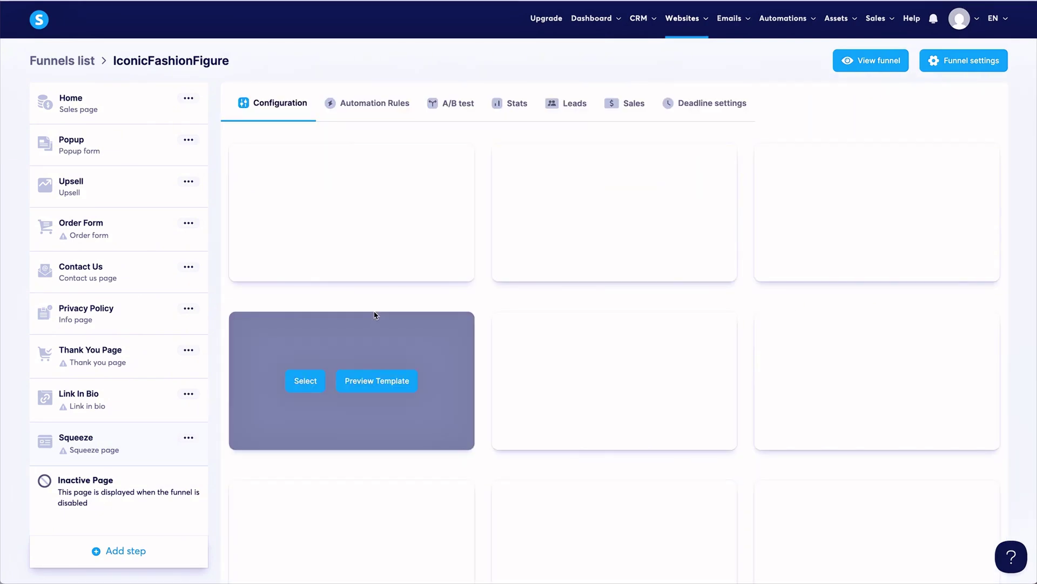
scroll(374, 315, down, 2)
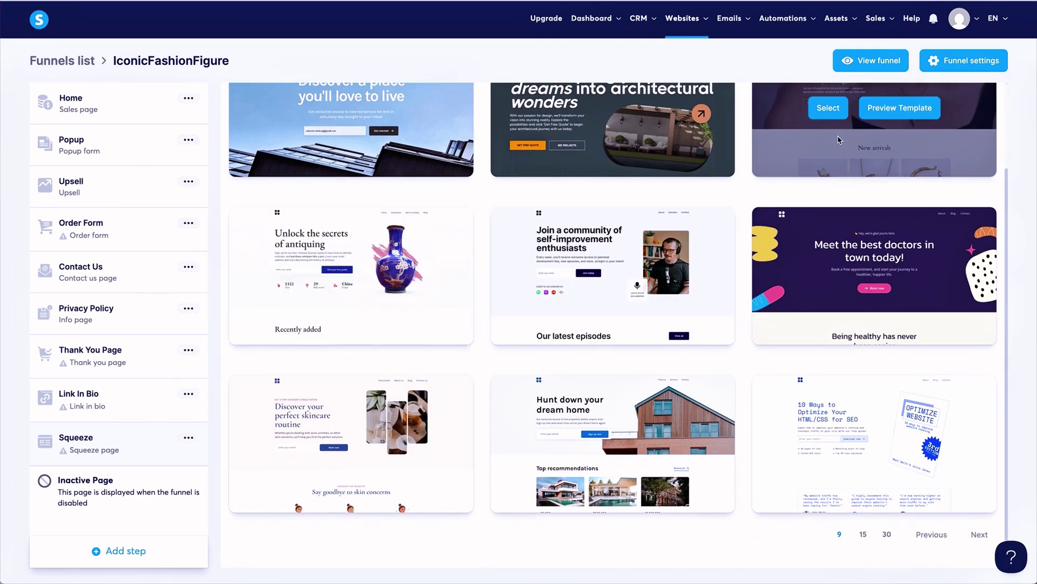
scroll(900, 162, up, 2)
Preview the jewellery store template, scroll through it, then close the preview.
click(900, 206)
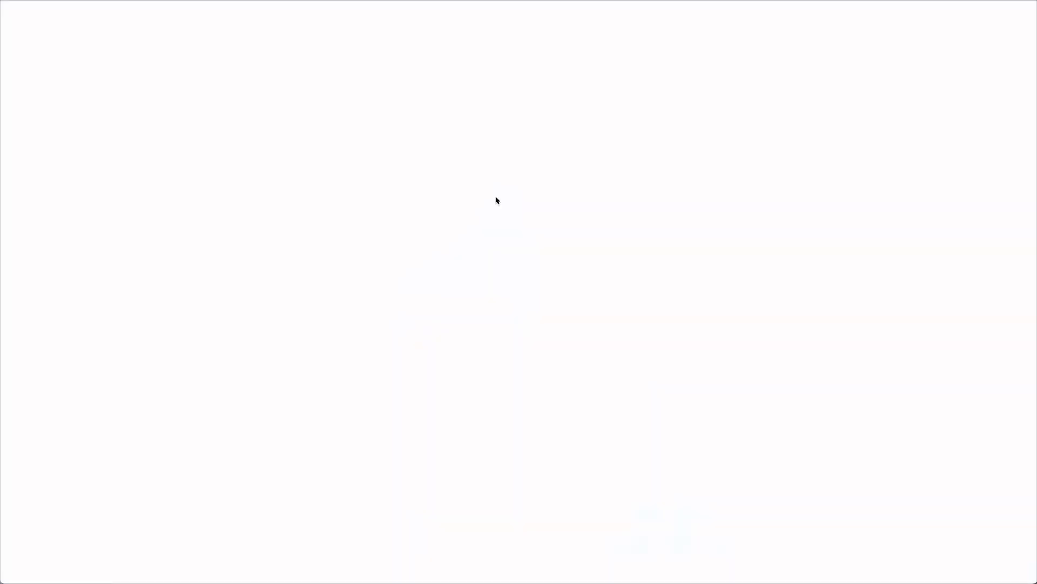
scroll(479, 200, down, 20)
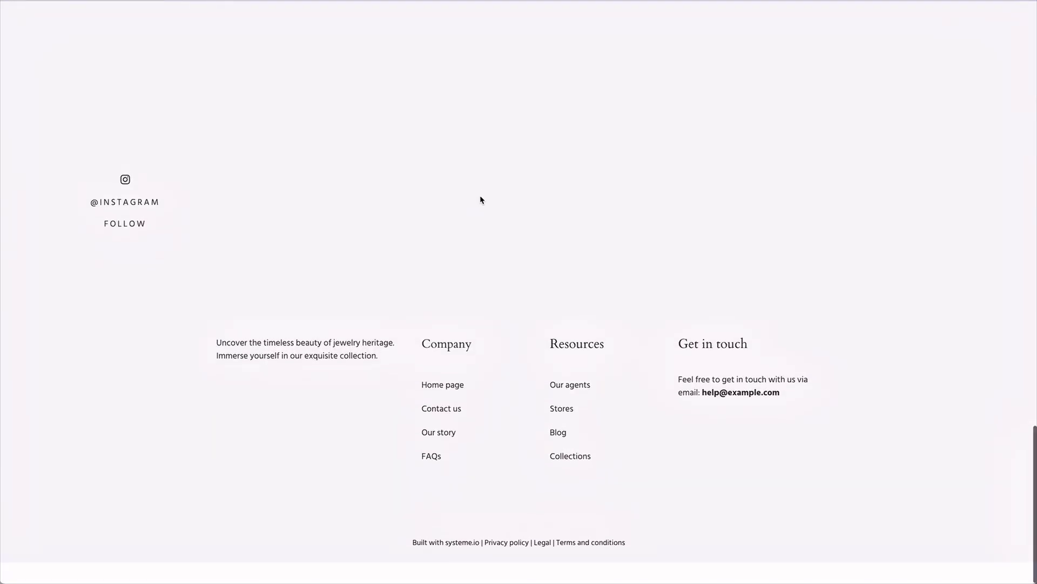
scroll(480, 195, up, 20)
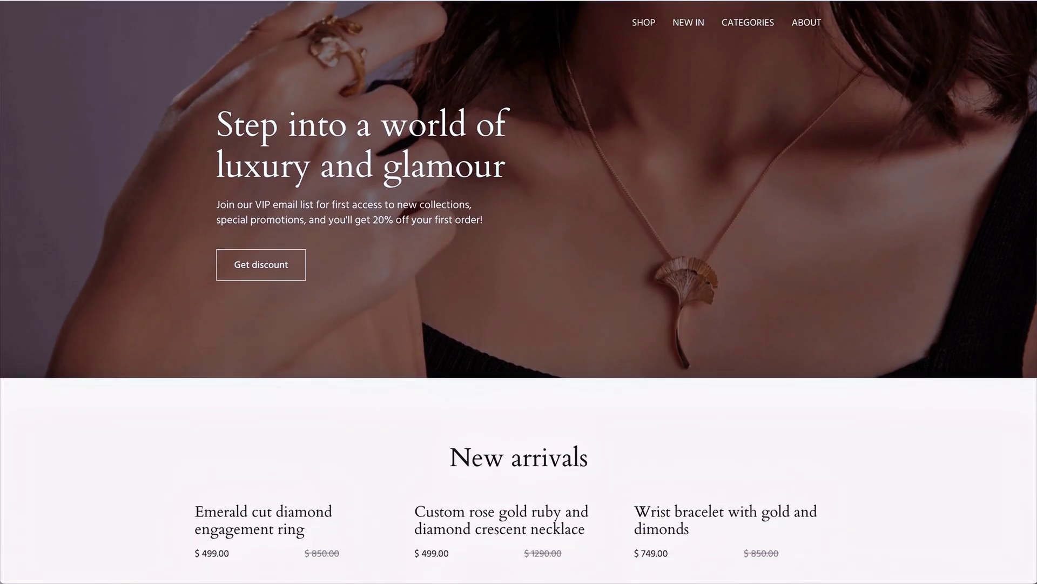
key(super+w)
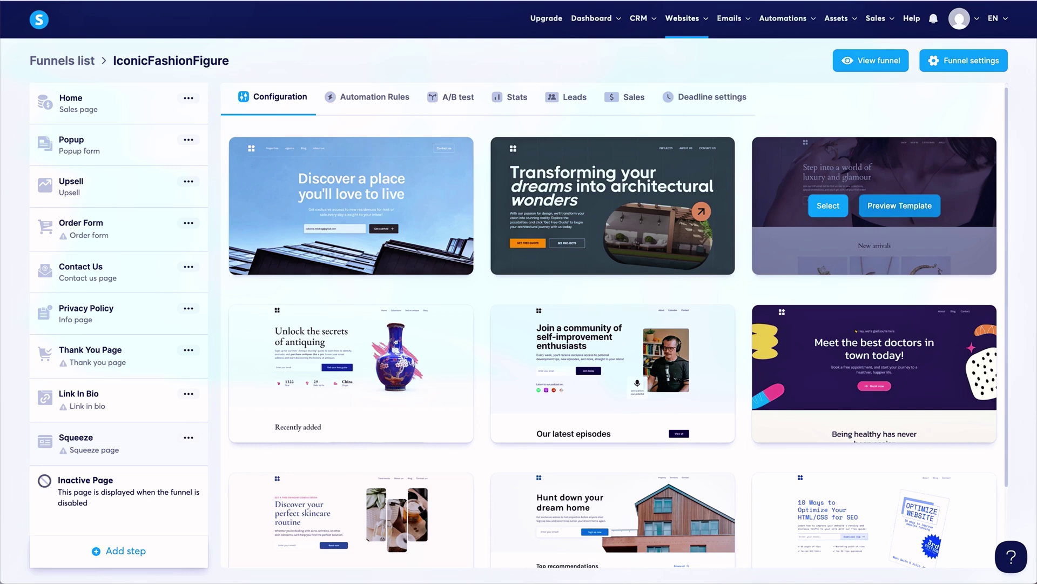
Remove the Squeeze step from the funnel and confirm the removal.
click(188, 439)
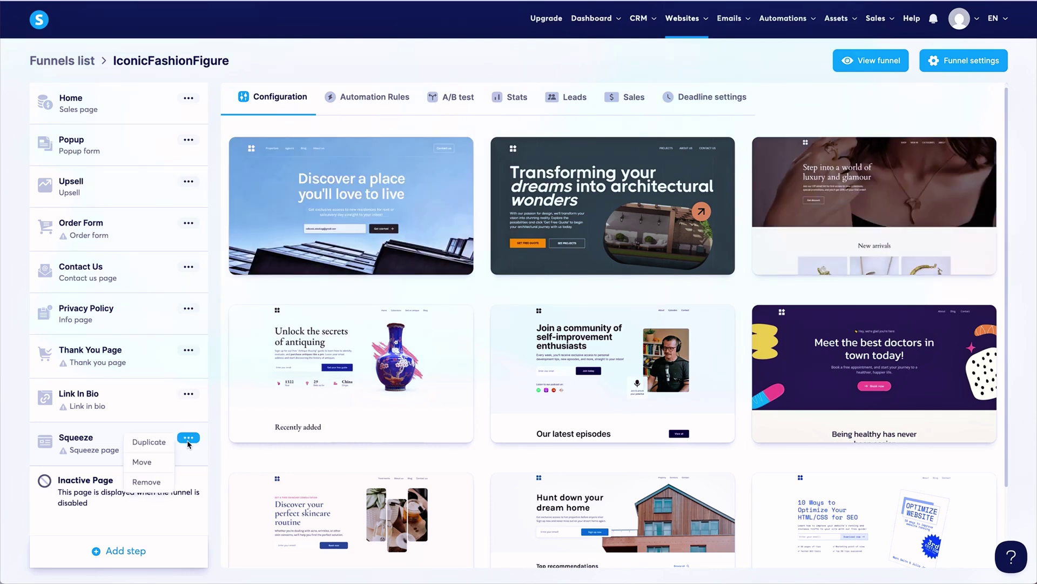
click(159, 484)
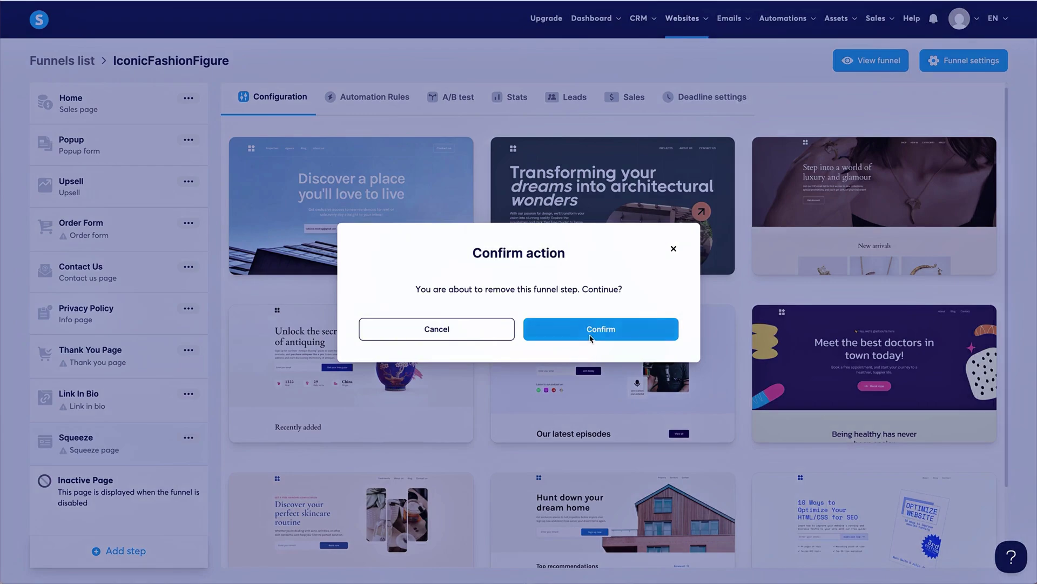
click(601, 330)
Open a new step form, browse the step type list, and close it without saving.
click(126, 551)
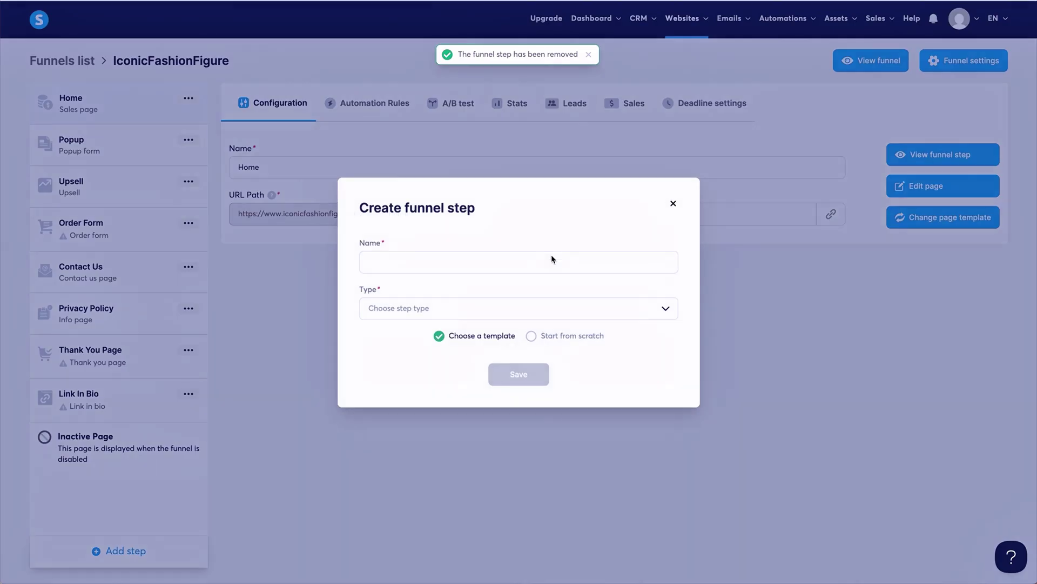
click(499, 314)
scroll(542, 354, down, 2)
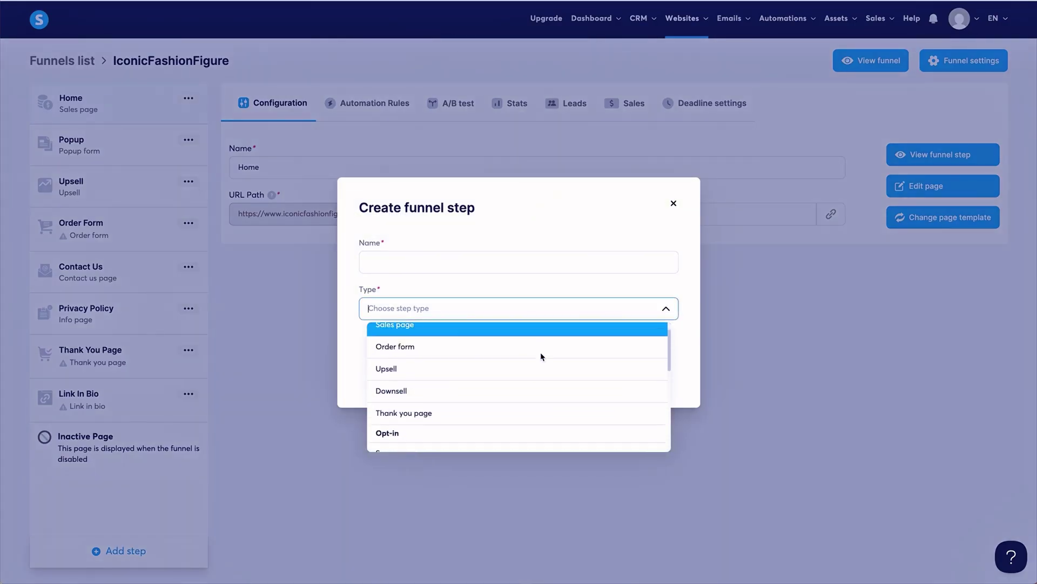
scroll(542, 357, down, 3)
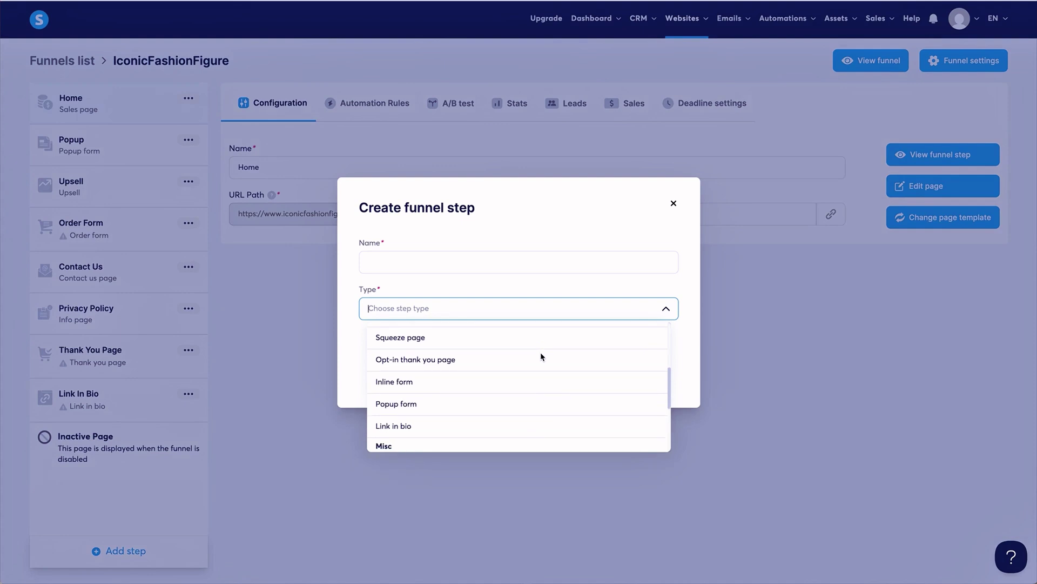
scroll(542, 357, down, 3)
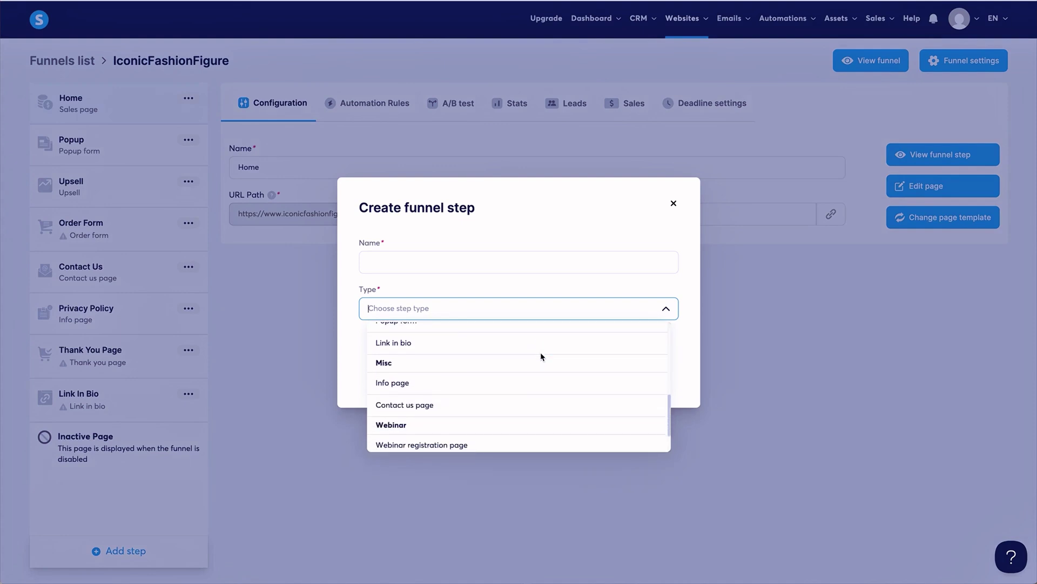
scroll(542, 356, down, 1)
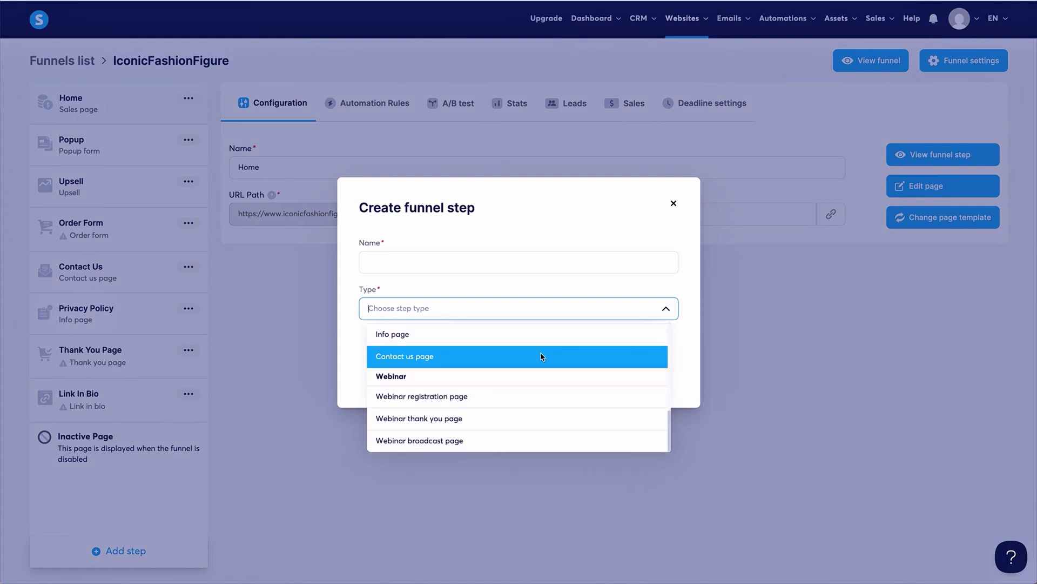
scroll(542, 357, up, 1)
scroll(542, 357, down, 1)
scroll(528, 389, up, 3)
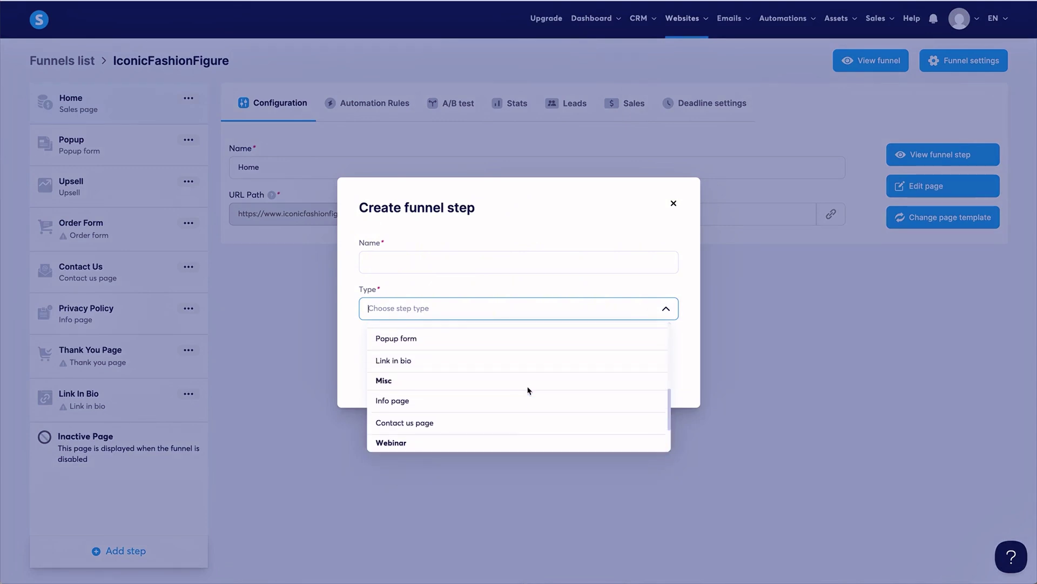
scroll(528, 390, up, 6)
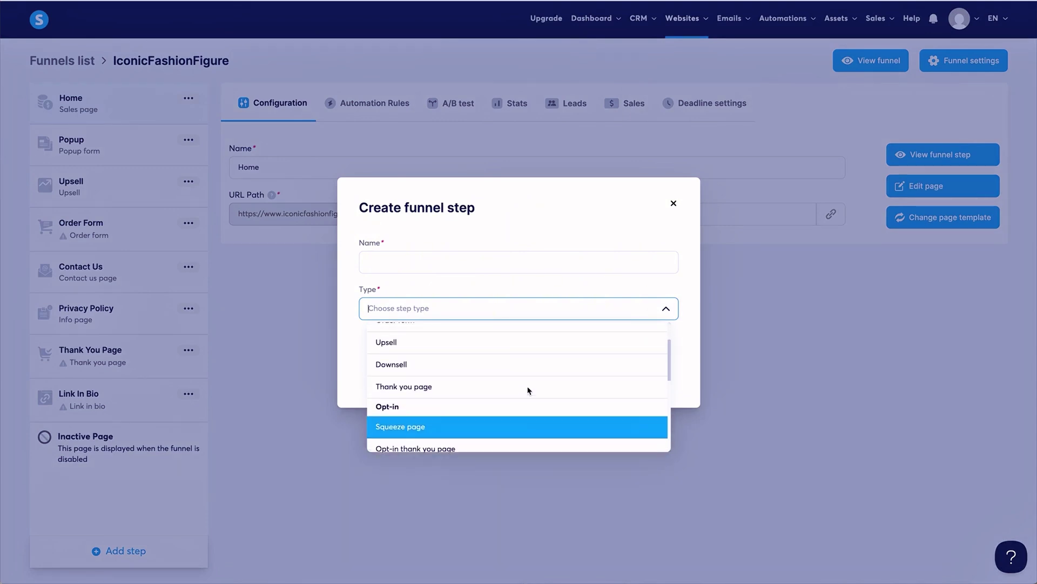
scroll(527, 390, up, 2)
click(674, 196)
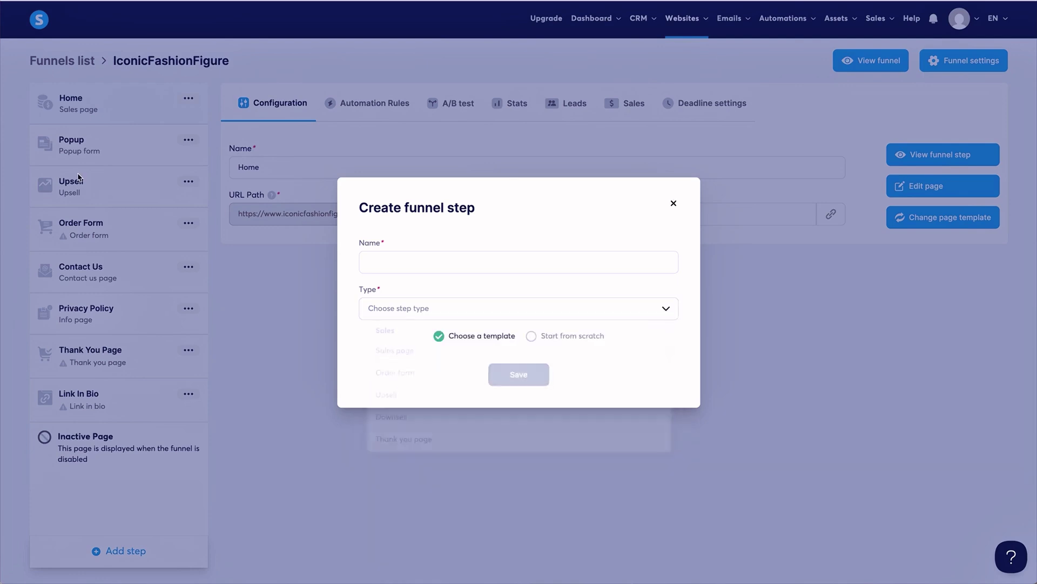
click(672, 205)
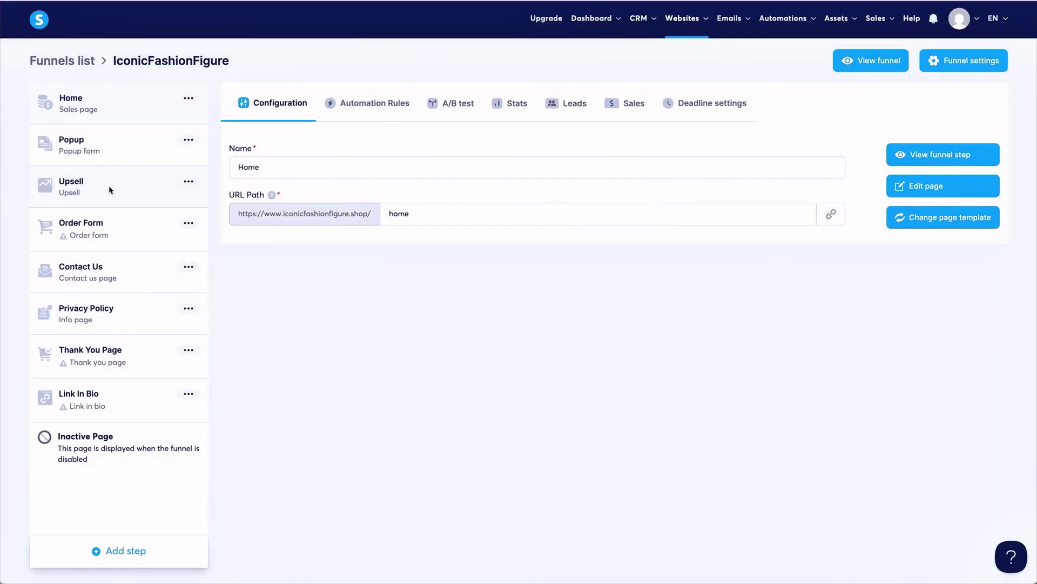
Open the Upsell step and scroll through its page in the editor.
click(108, 186)
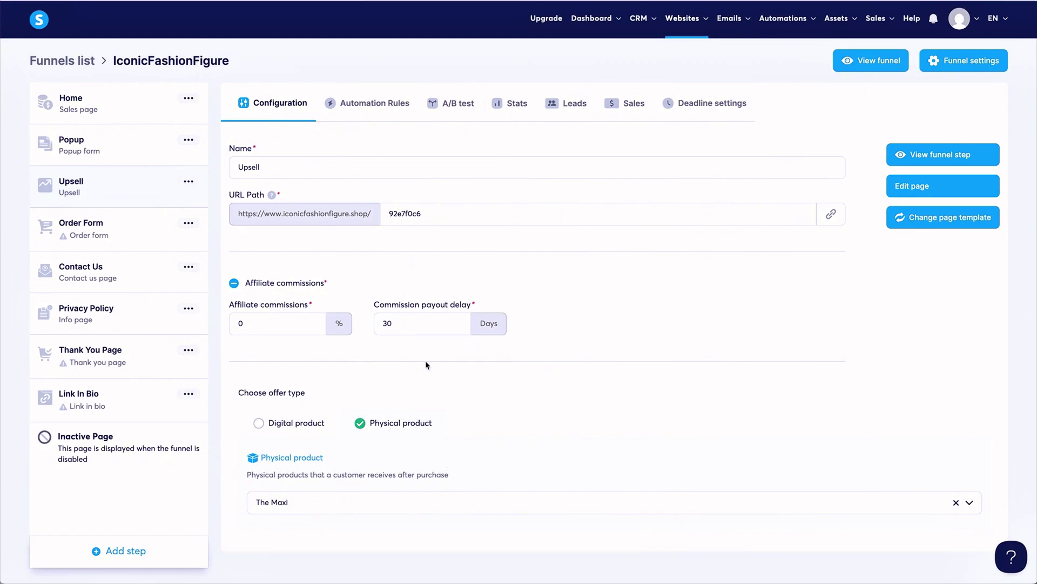
click(235, 284)
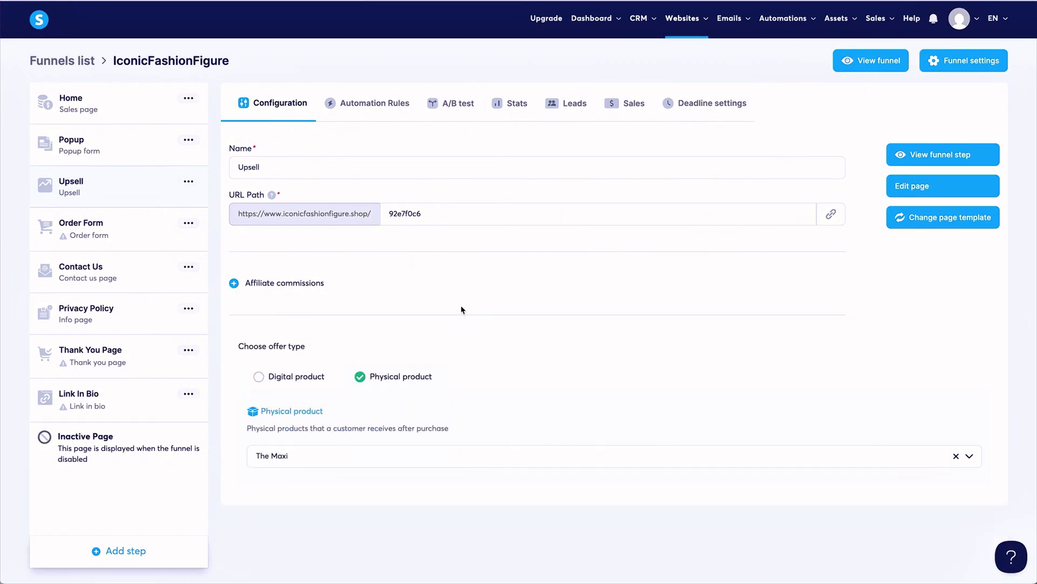
click(945, 188)
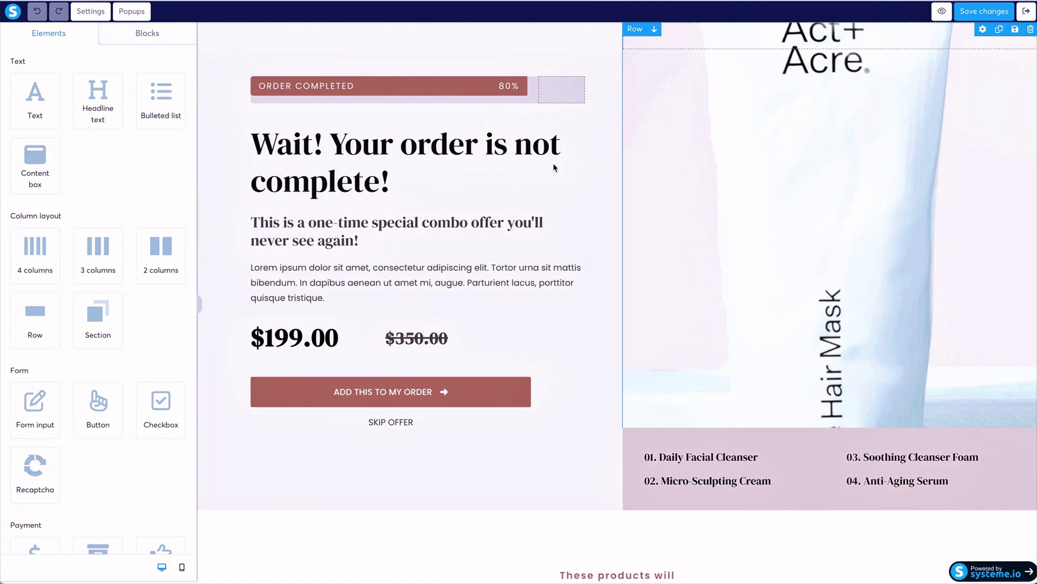
scroll(478, 172, down, 6)
scroll(478, 172, down, 14)
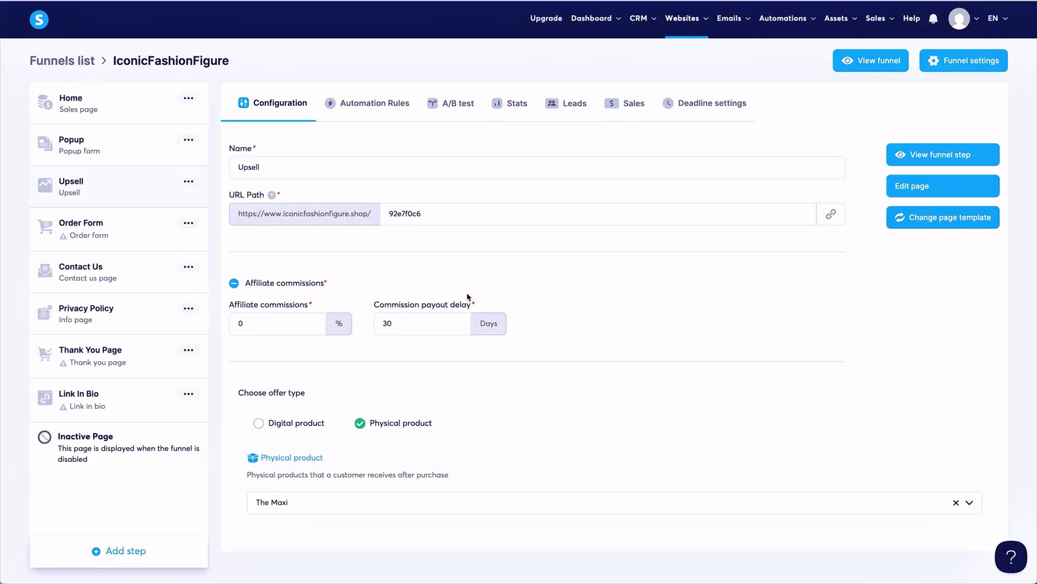
Change the step's URL path to the-maxi and its name to The Maxi, then save.
drag(427, 216, 371, 214)
text(maxi)
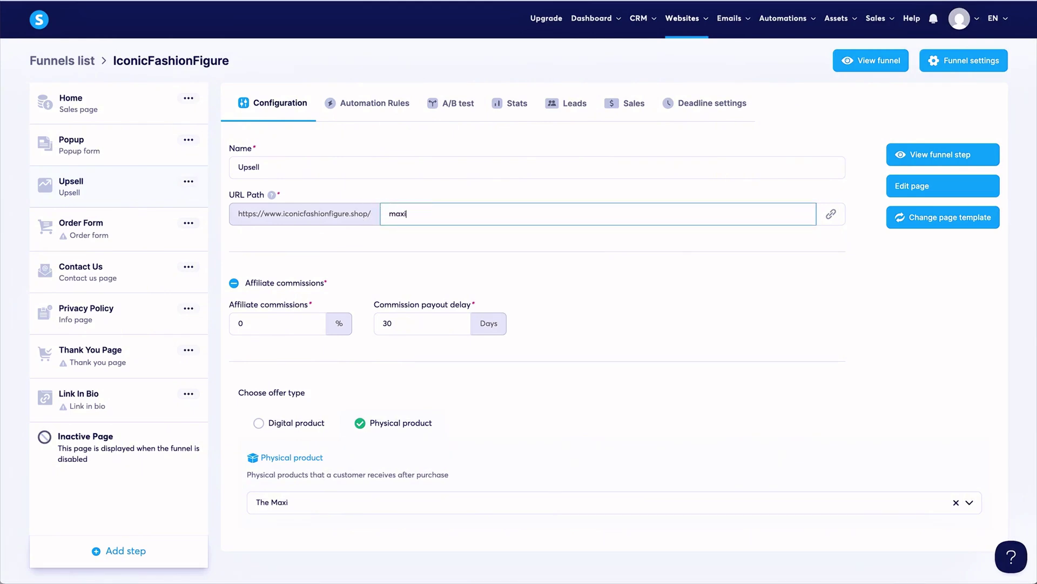
click(387, 213)
text(the-)
drag(295, 167, 204, 167)
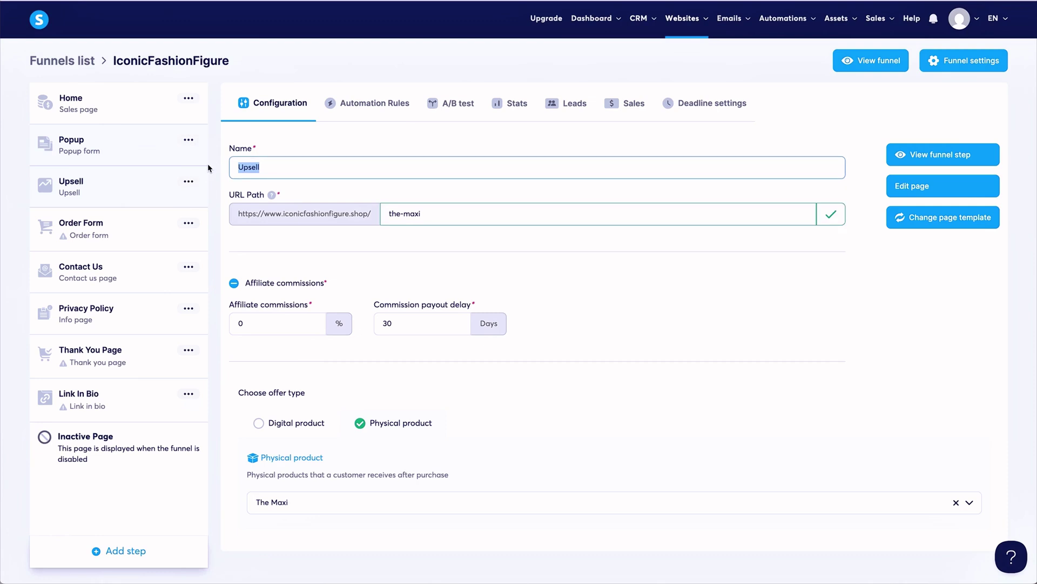
text(The Maxi)
click(500, 266)
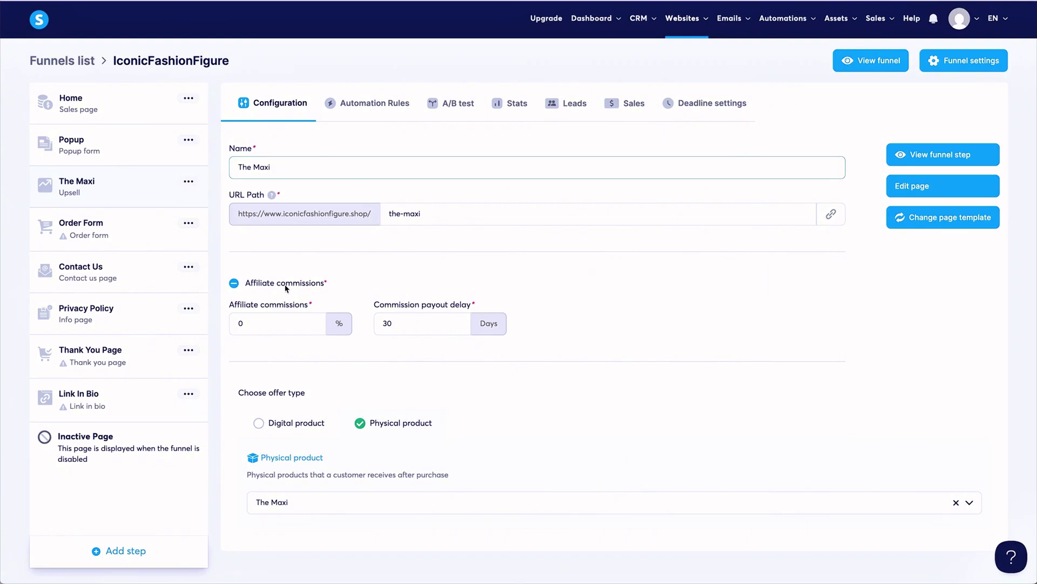
Keep The Maxi selected as the step's physical product.
click(234, 283)
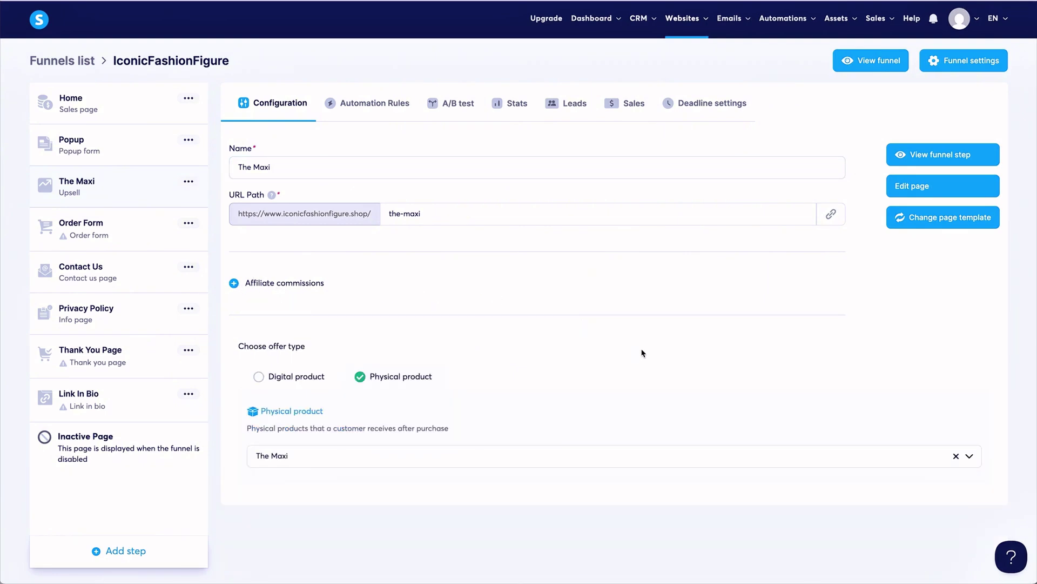
click(970, 457)
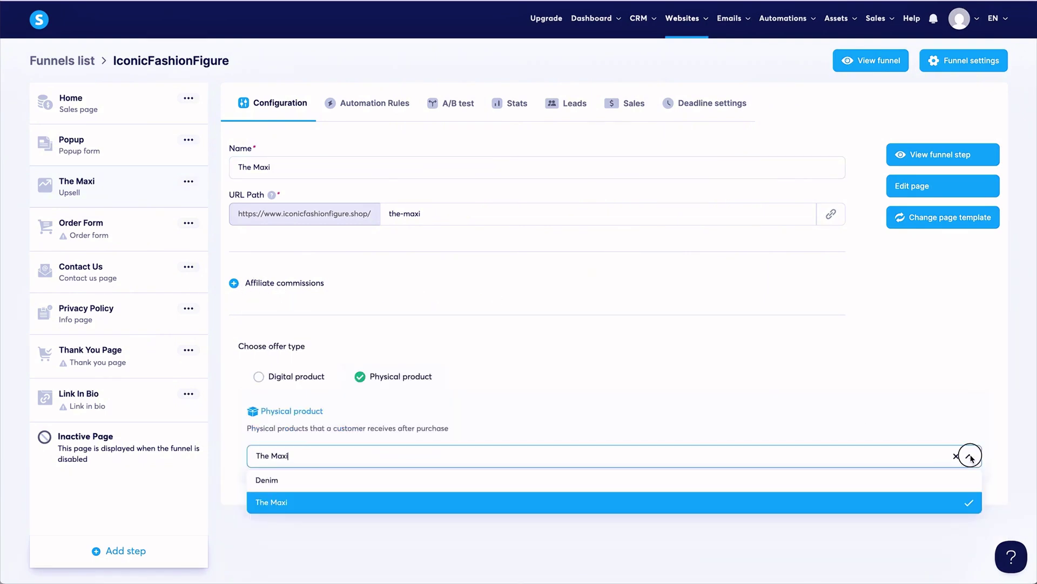
click(803, 505)
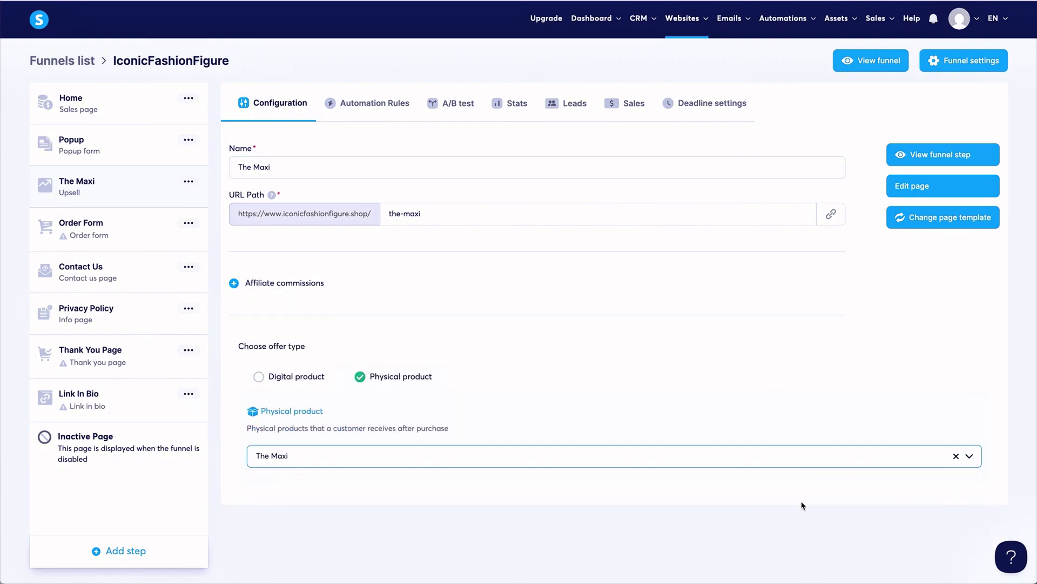
click(737, 419)
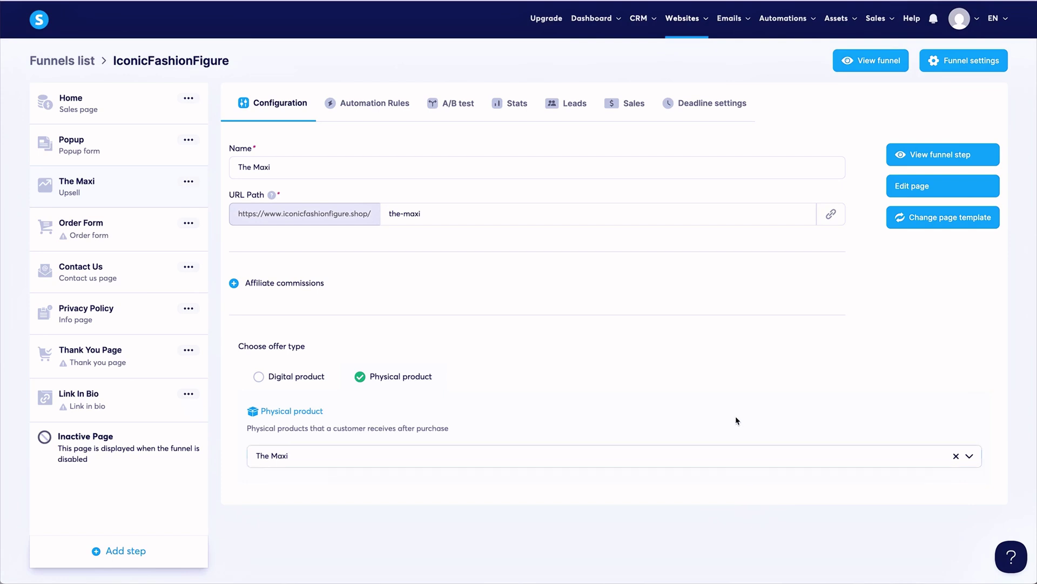
click(924, 158)
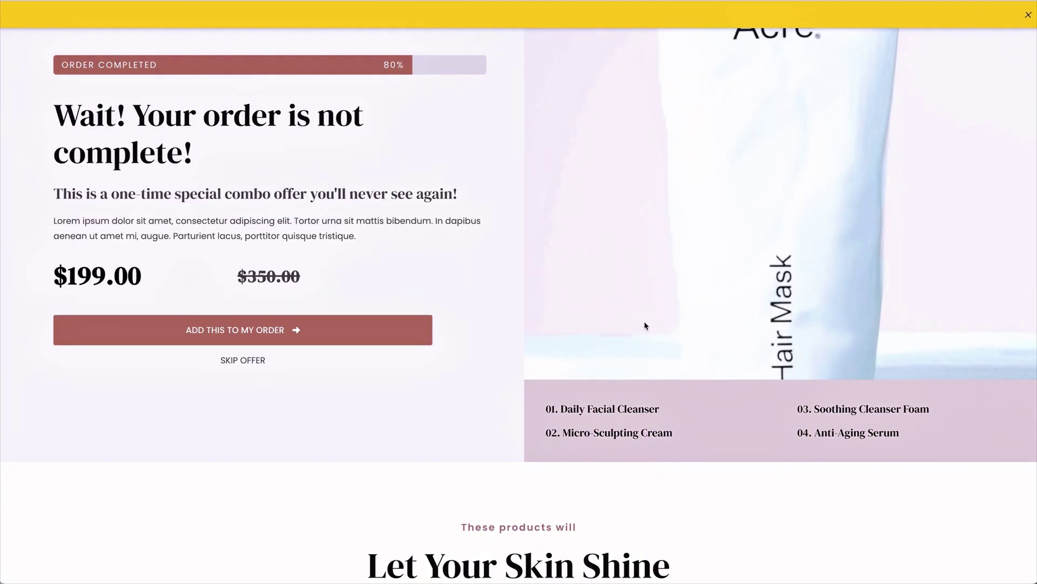
scroll(644, 325, down, 10)
scroll(644, 321, down, 10)
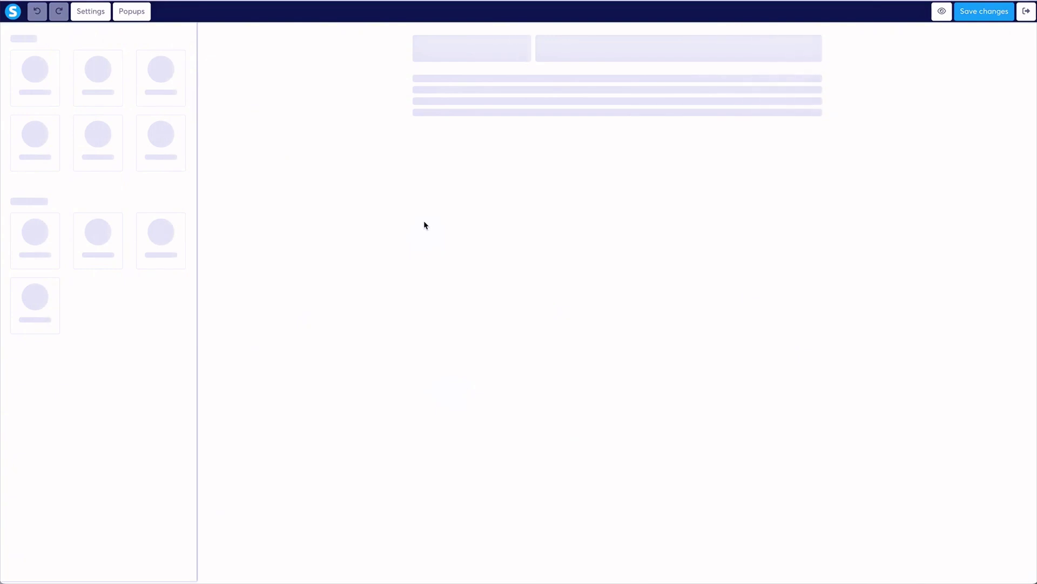
click(784, 155)
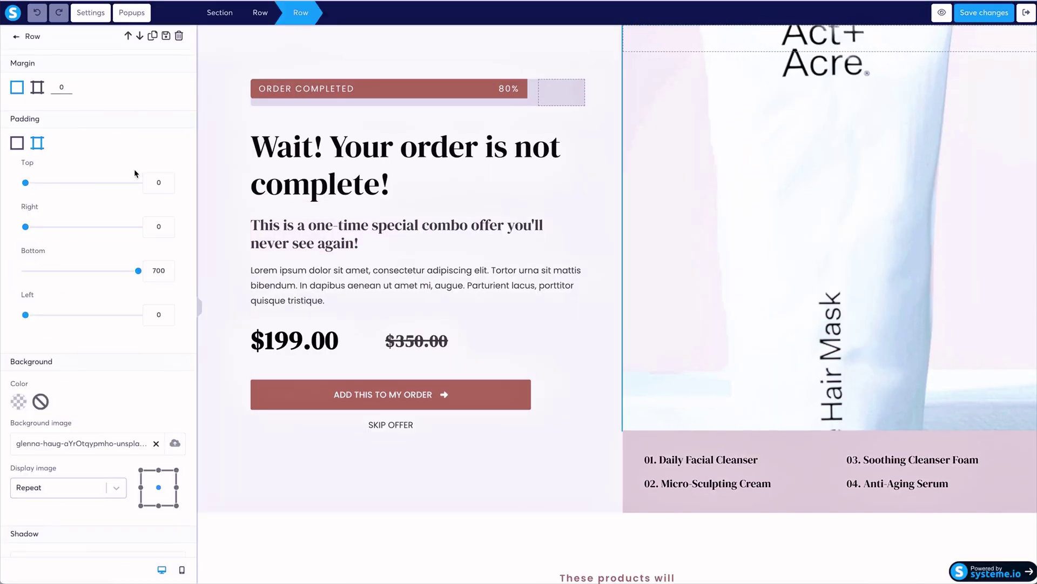
scroll(135, 172, down, 8)
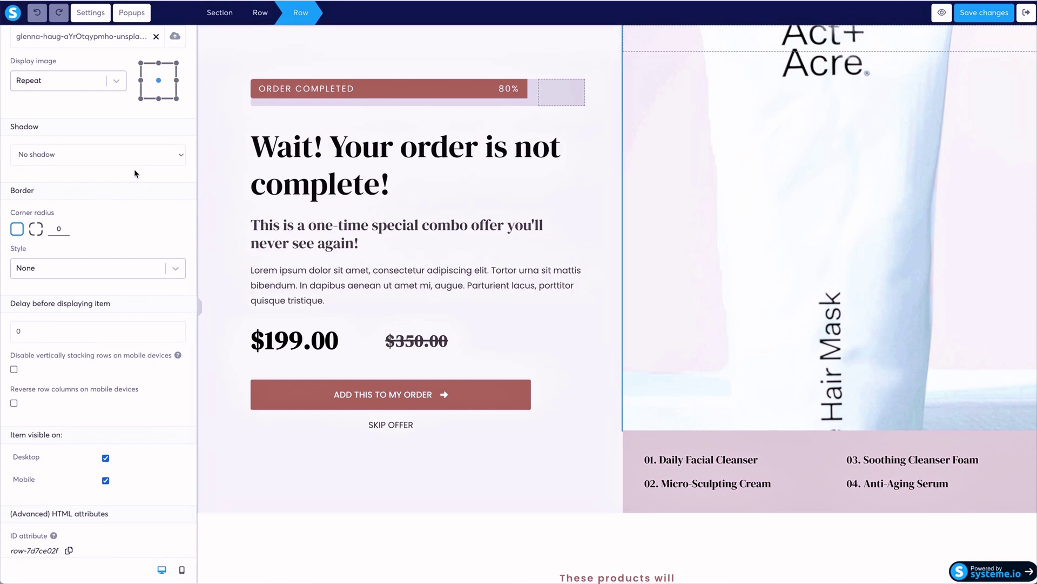
scroll(135, 173, up, 1)
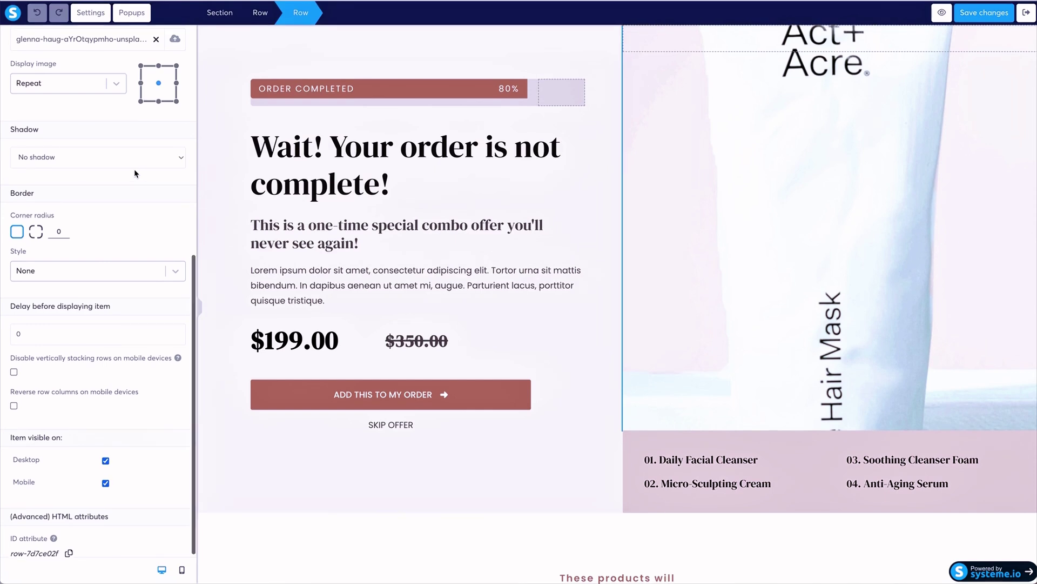
scroll(136, 173, up, 1)
scroll(135, 173, up, 10)
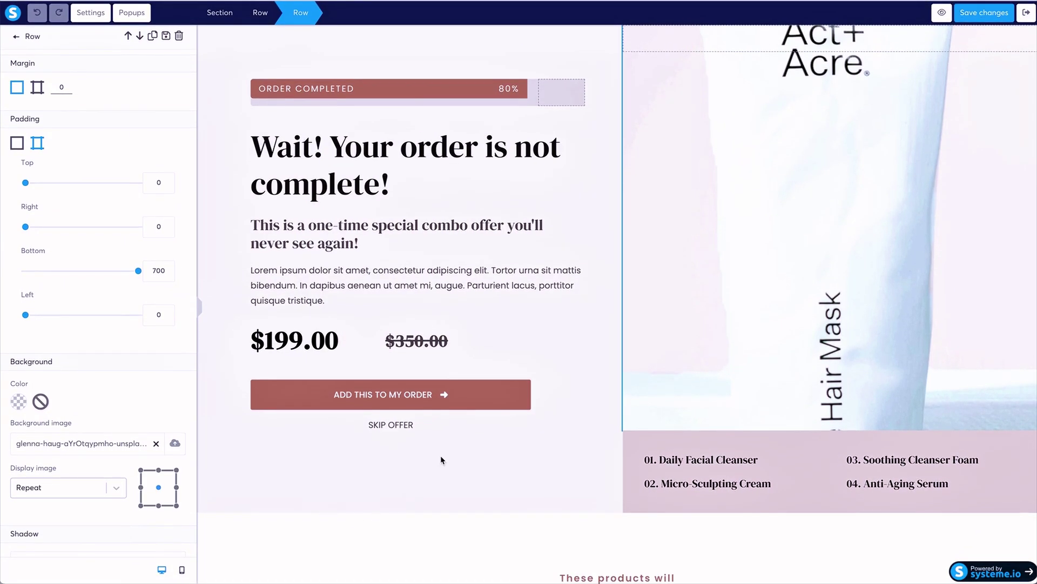
click(16, 38)
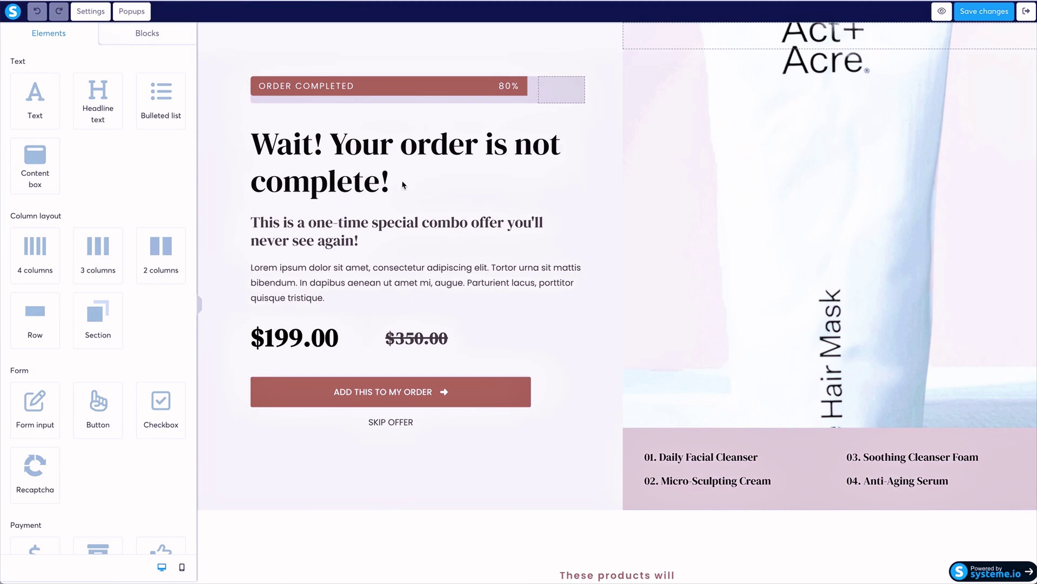
scroll(506, 355, down, 8)
click(417, 336)
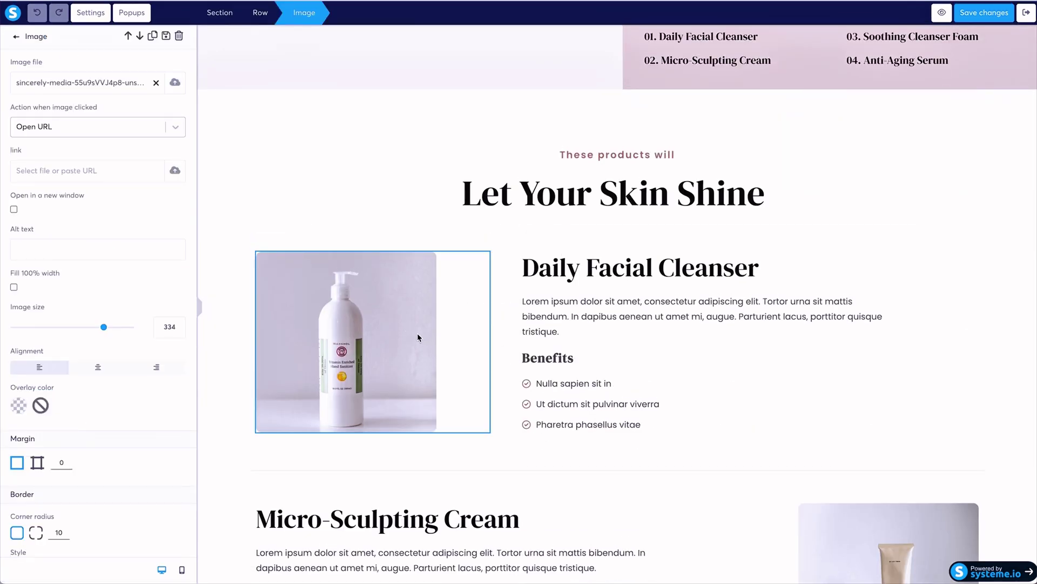
click(597, 332)
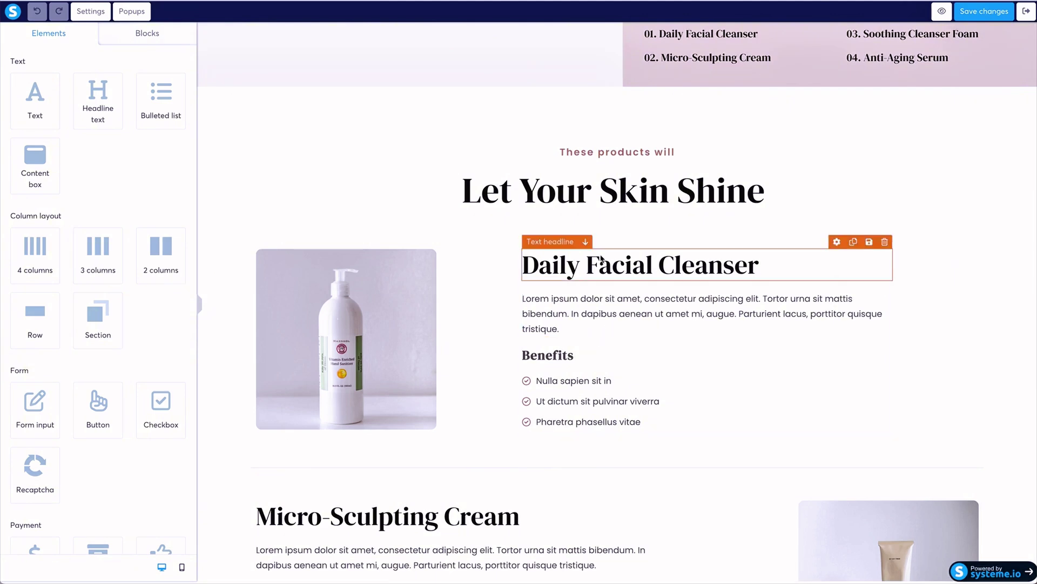
click(589, 236)
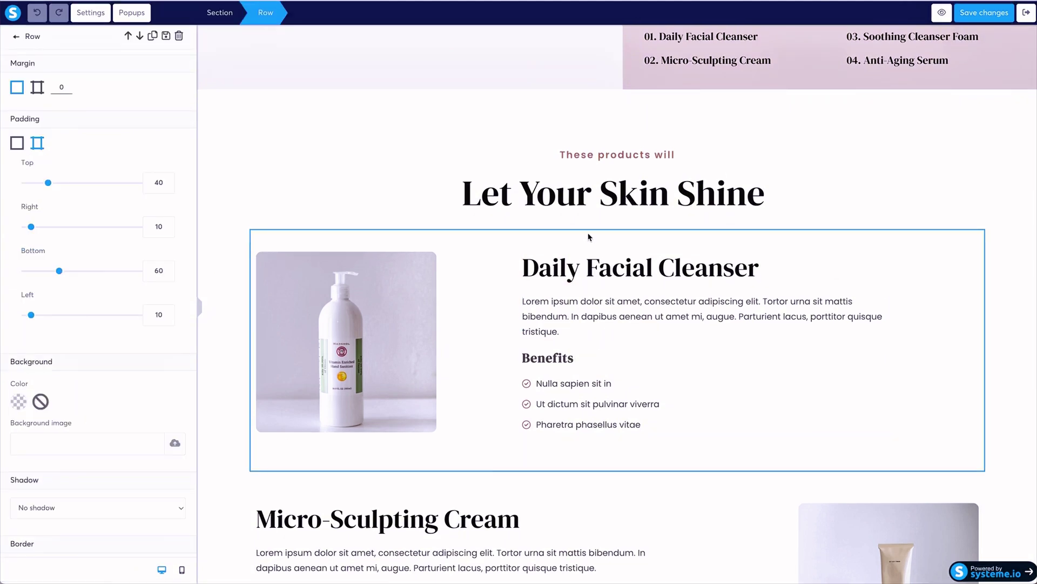
scroll(188, 189, down, 9)
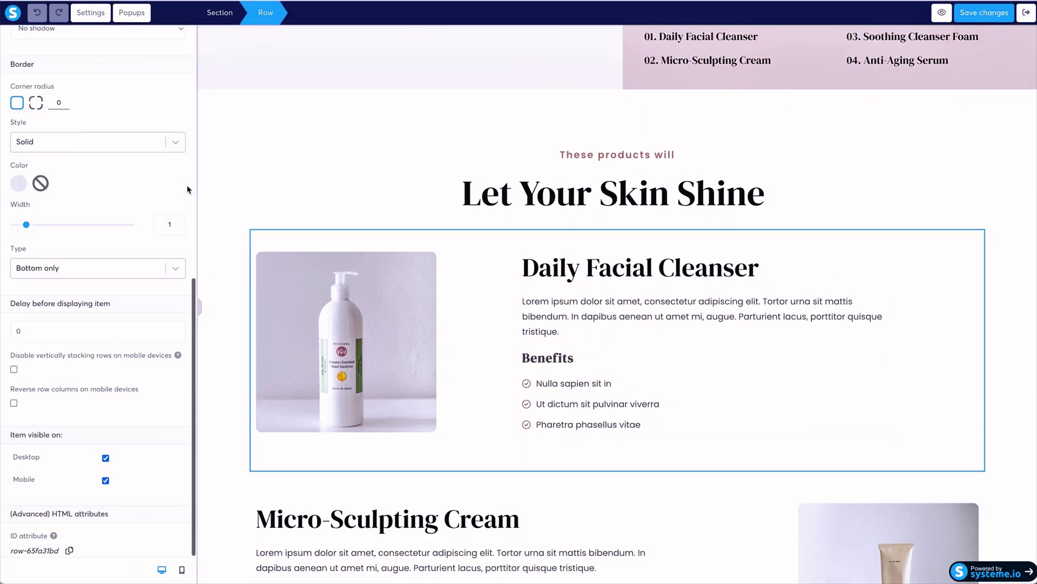
scroll(187, 189, up, 10)
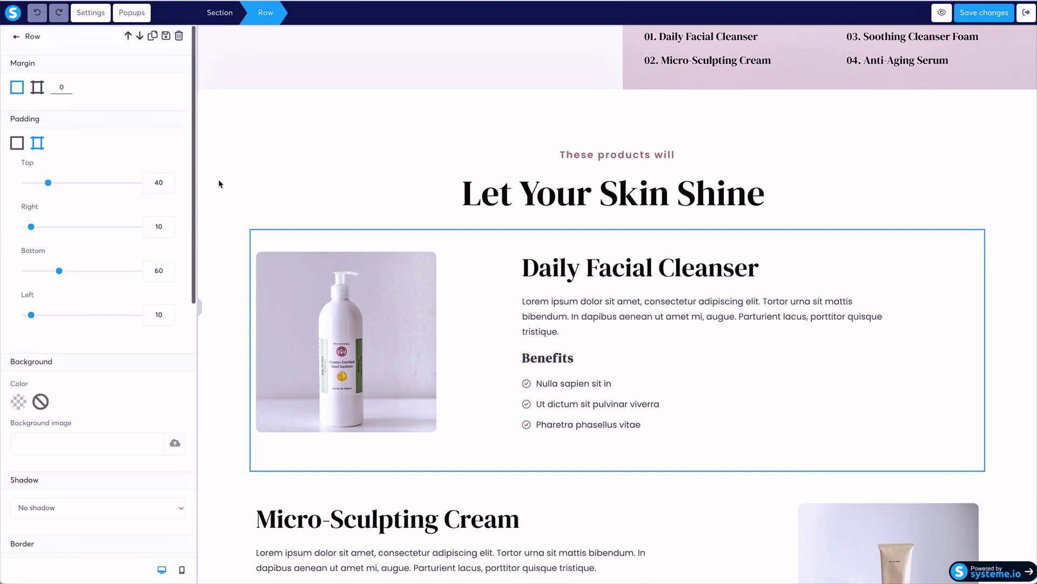
click(15, 39)
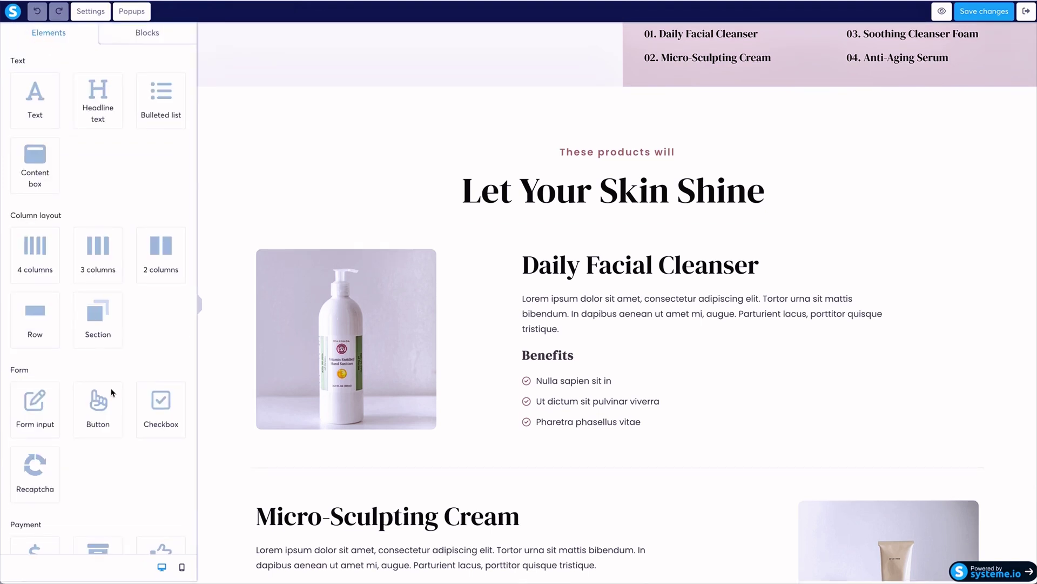
scroll(112, 391, down, 5)
Place the Physical product element below the Let Your Skin Shine heading.
drag(100, 238, 562, 233)
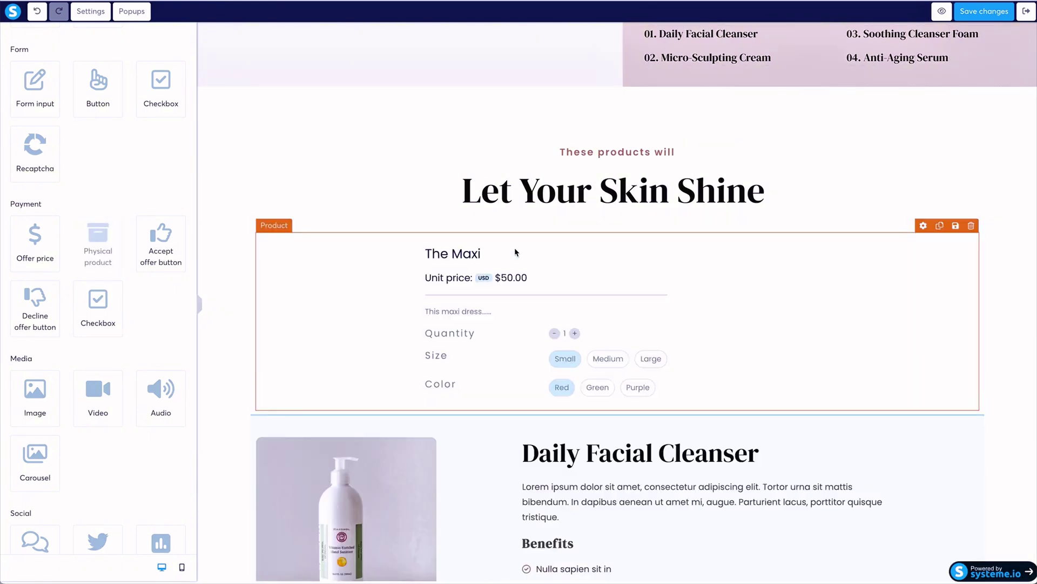
scroll(419, 268, down, 3)
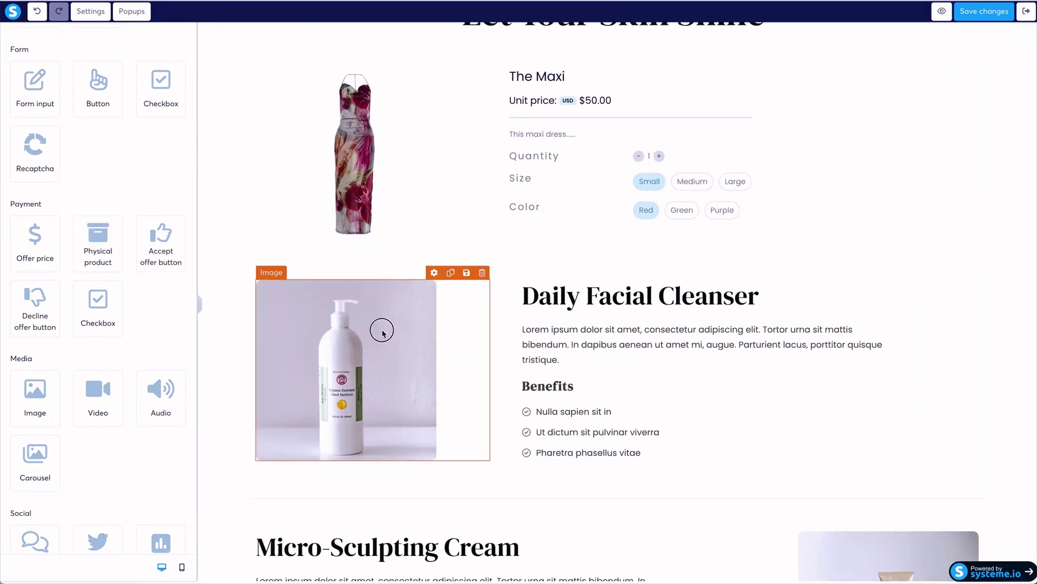
click(468, 307)
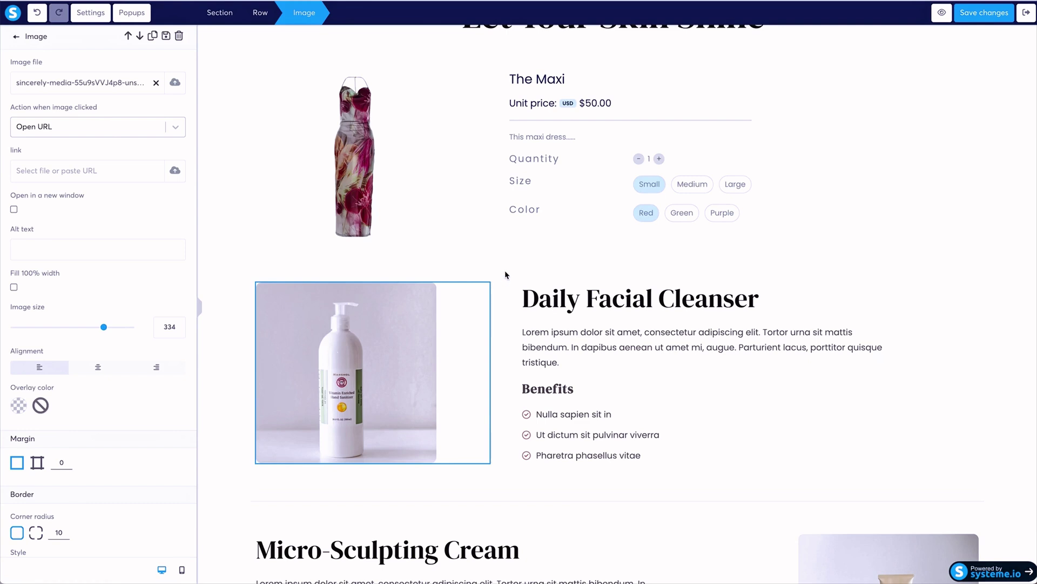
key(Escape)
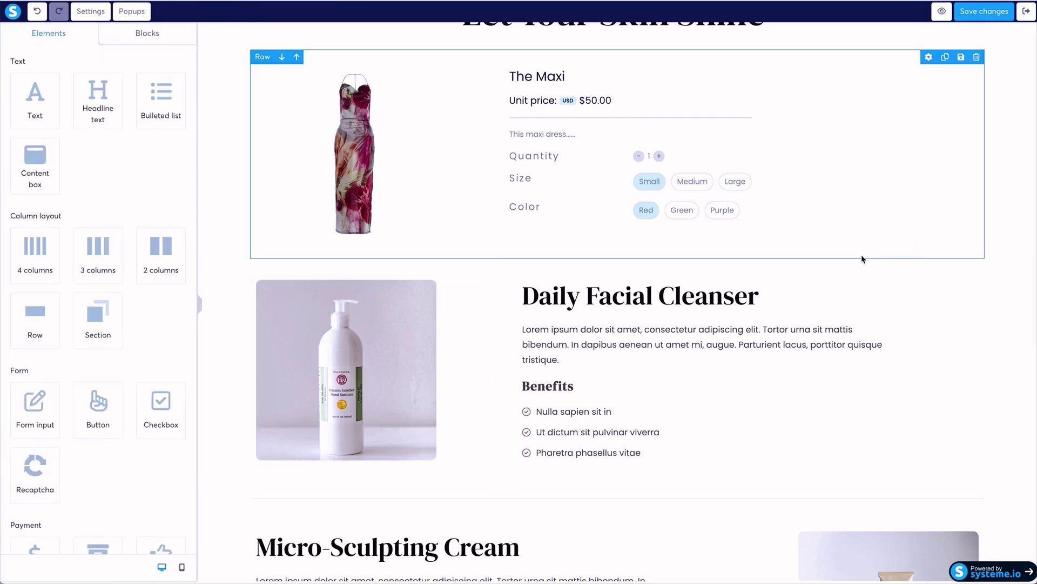
Delete the Daily Facial Cleanser row, confirming with OK.
click(976, 250)
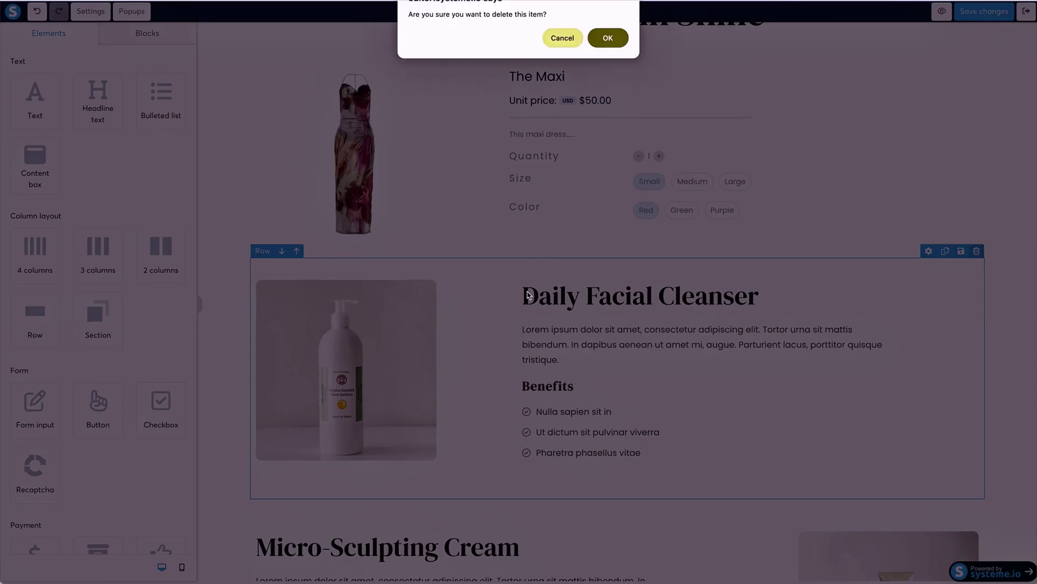
click(610, 40)
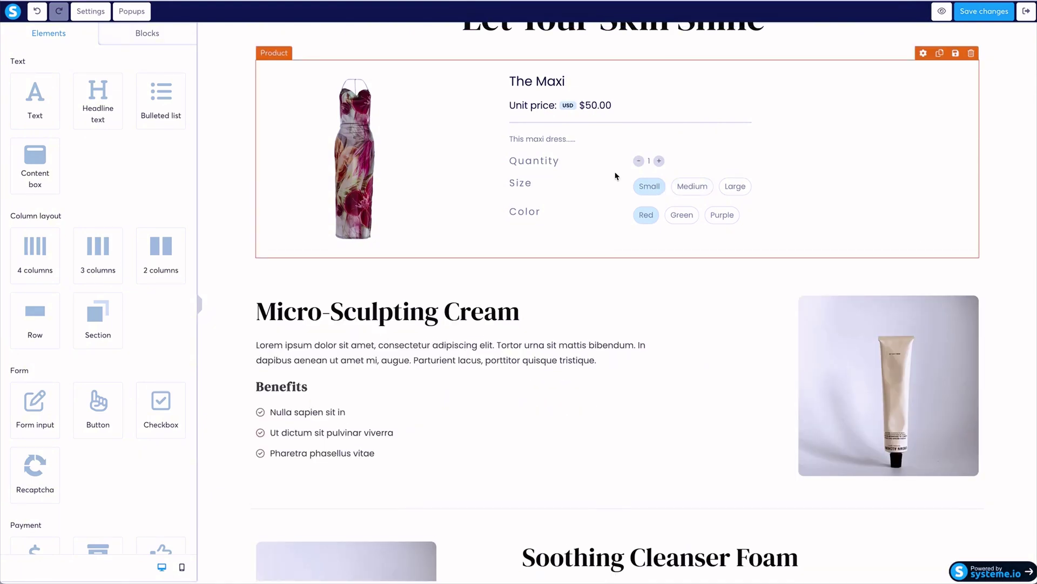
scroll(616, 175, up, 10)
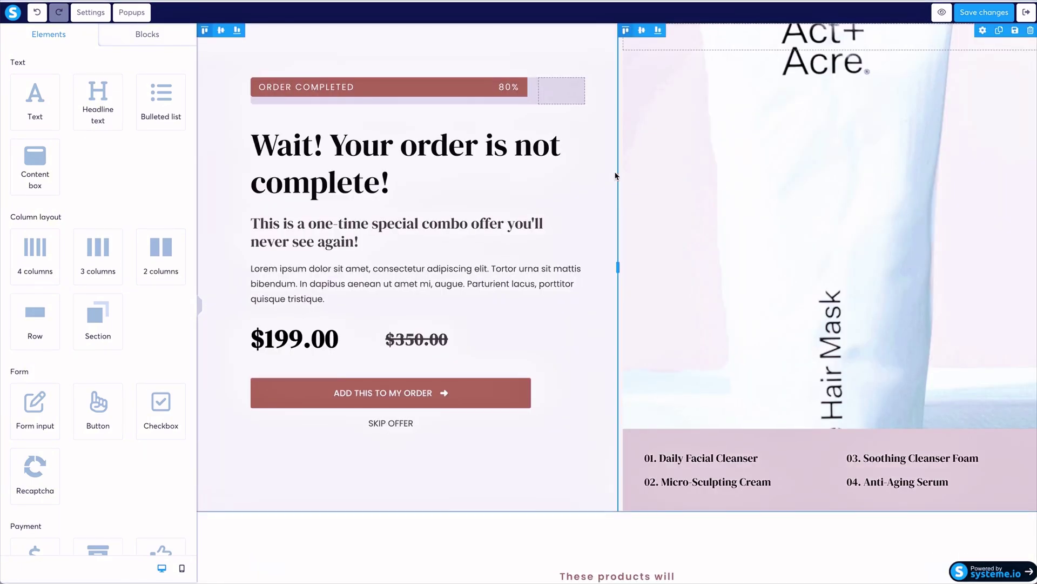
scroll(616, 176, down, 1)
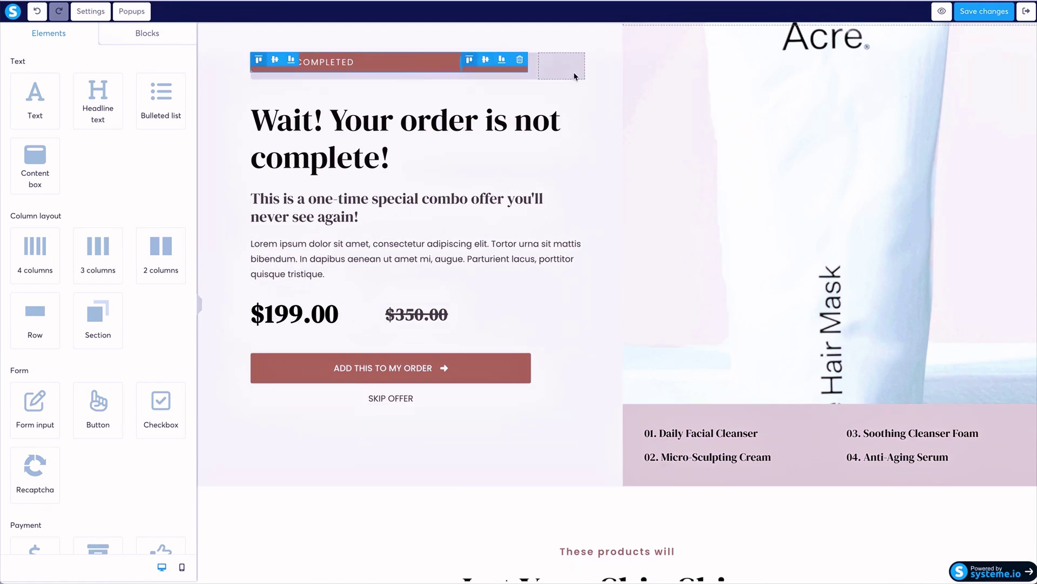
scroll(619, 360, down, 2)
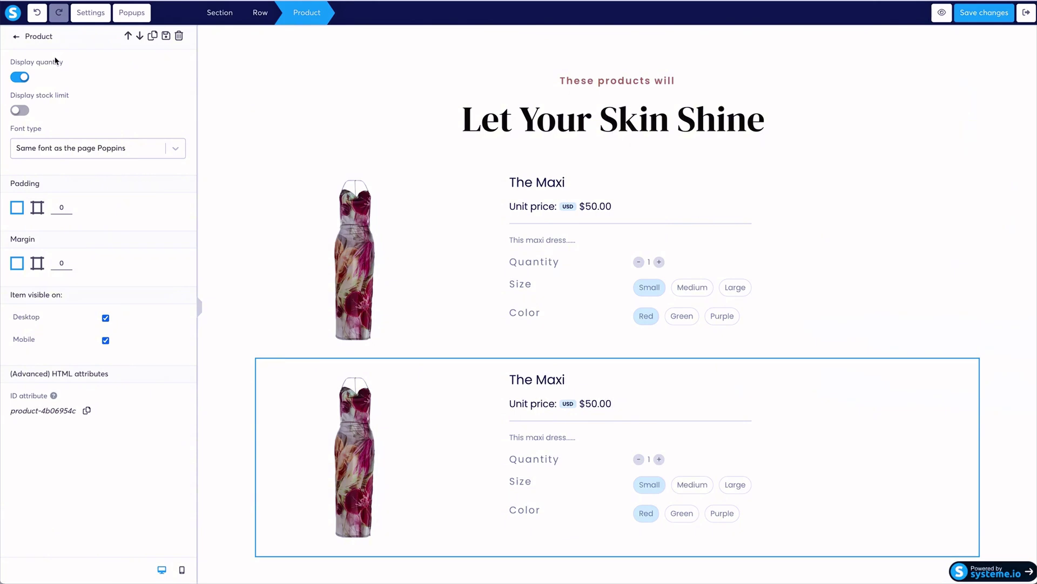
scroll(929, 390, up, 1)
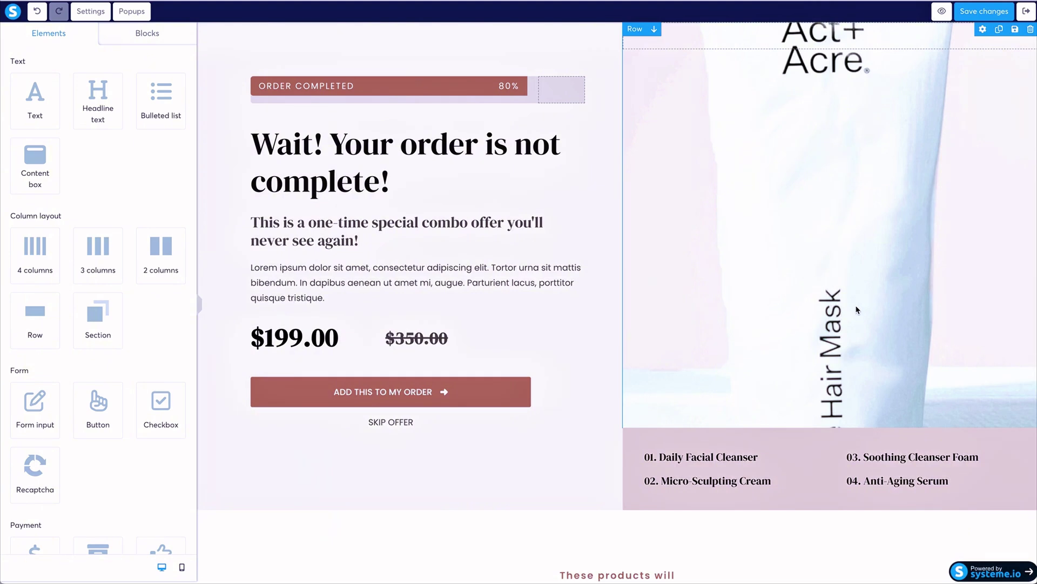
click(147, 33)
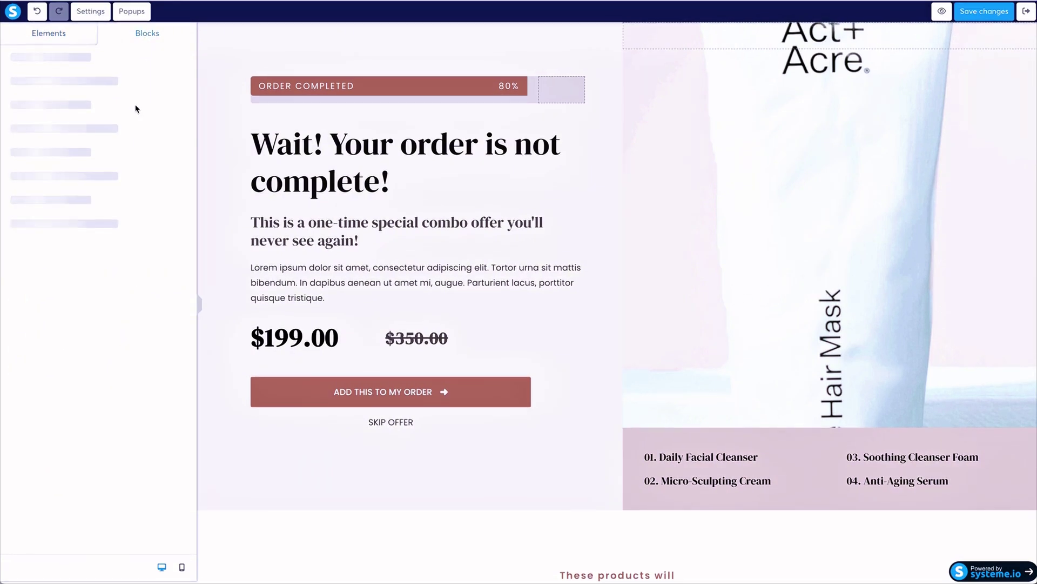
click(62, 248)
click(36, 51)
click(38, 223)
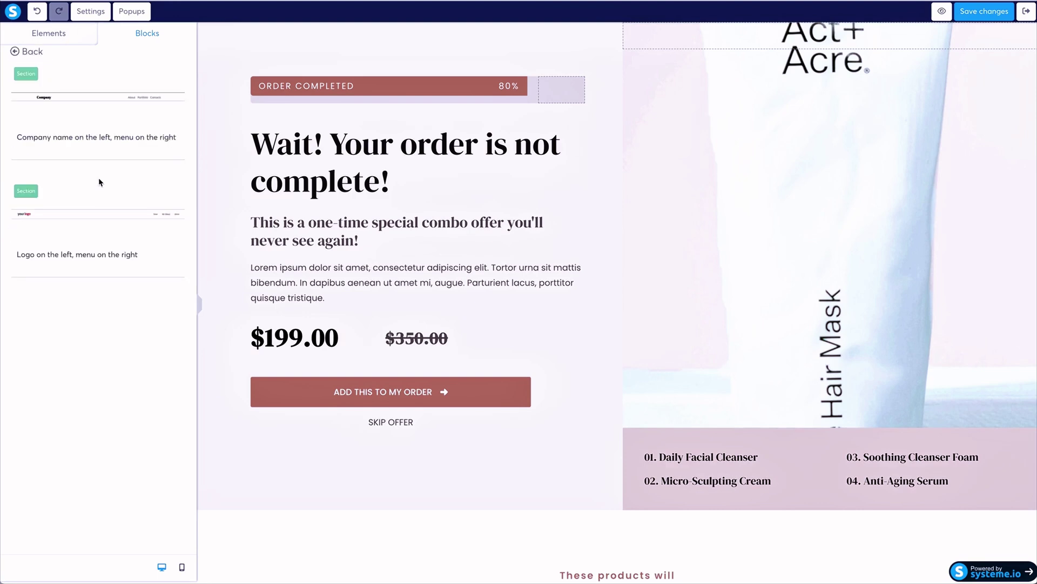
click(31, 53)
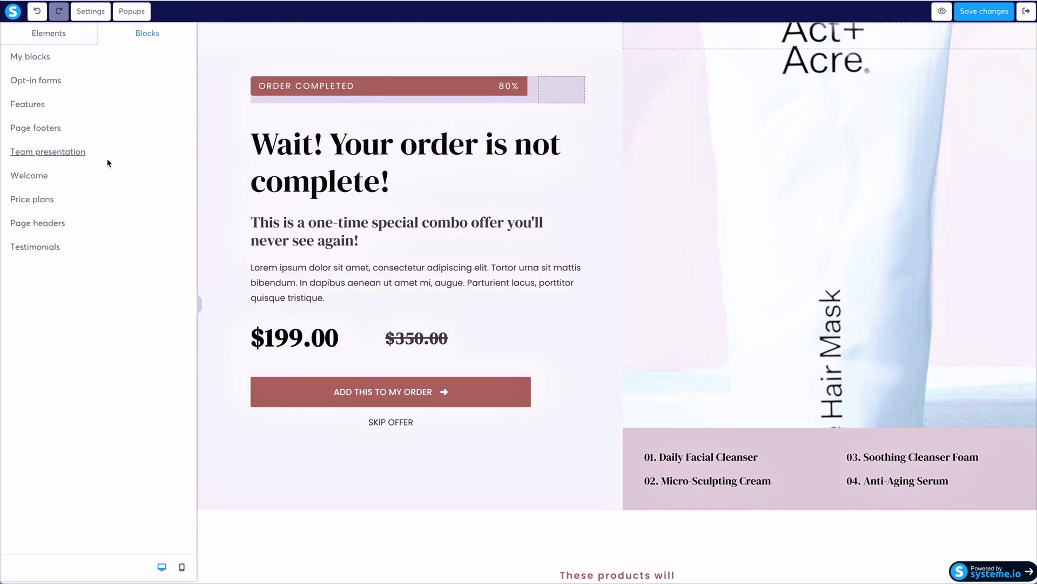
click(48, 151)
click(26, 51)
click(29, 175)
scroll(81, 216, down, 5)
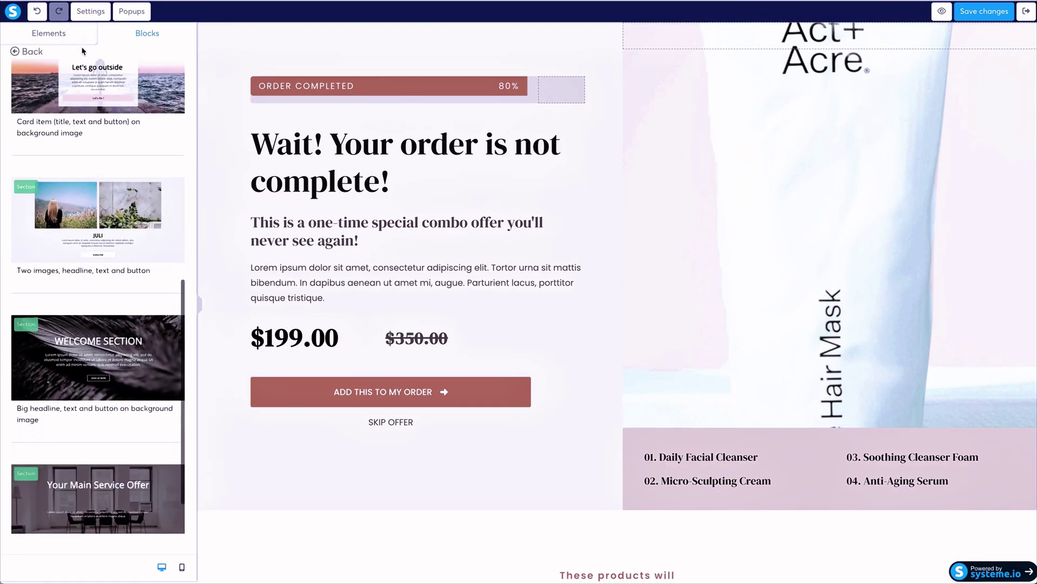
click(21, 50)
click(85, 152)
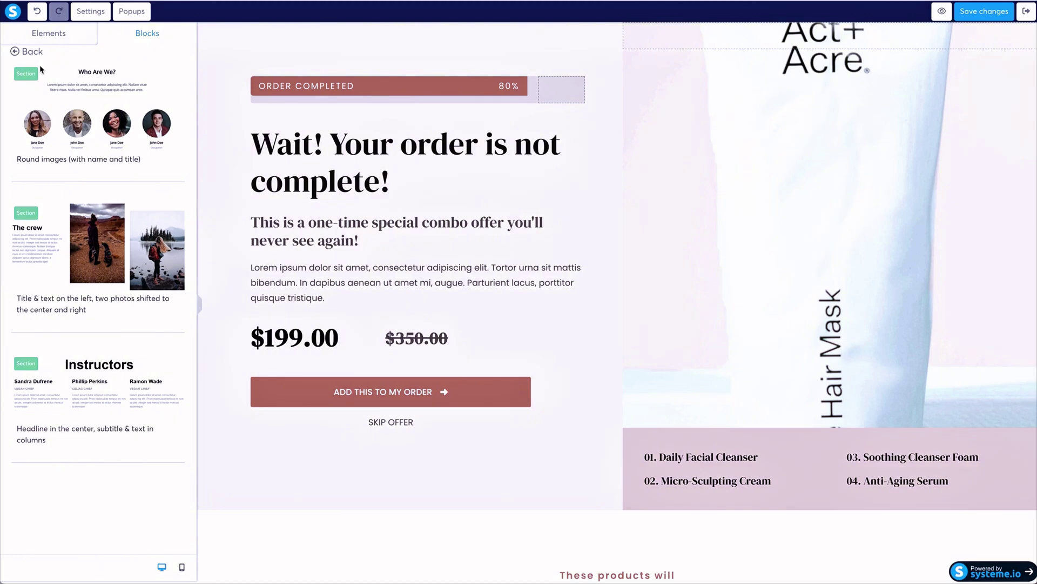
click(22, 52)
click(54, 128)
click(23, 51)
click(43, 103)
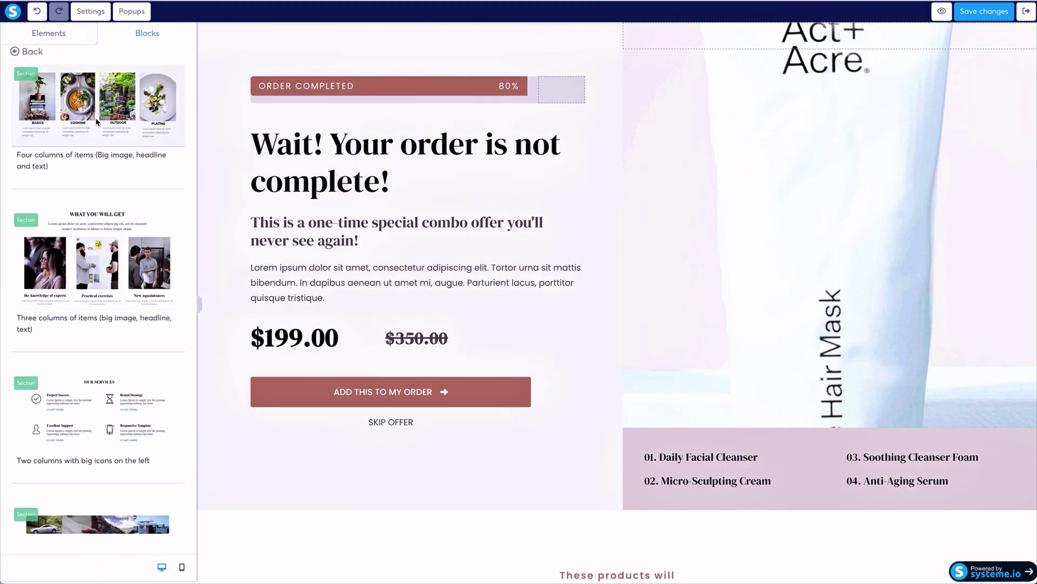
scroll(81, 216, down, 10)
click(22, 51)
click(54, 81)
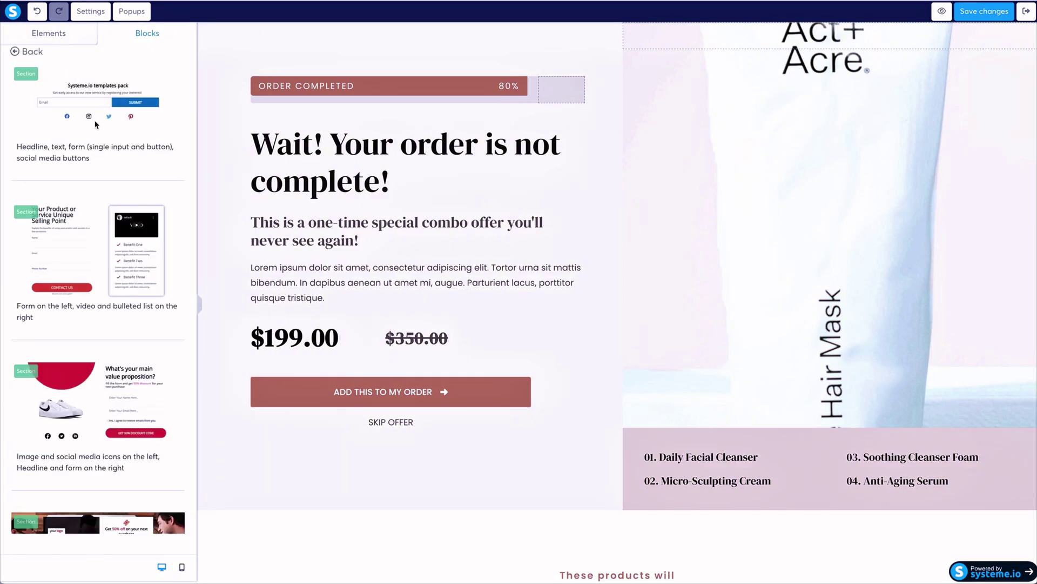
scroll(20, 47, down, 5)
click(33, 52)
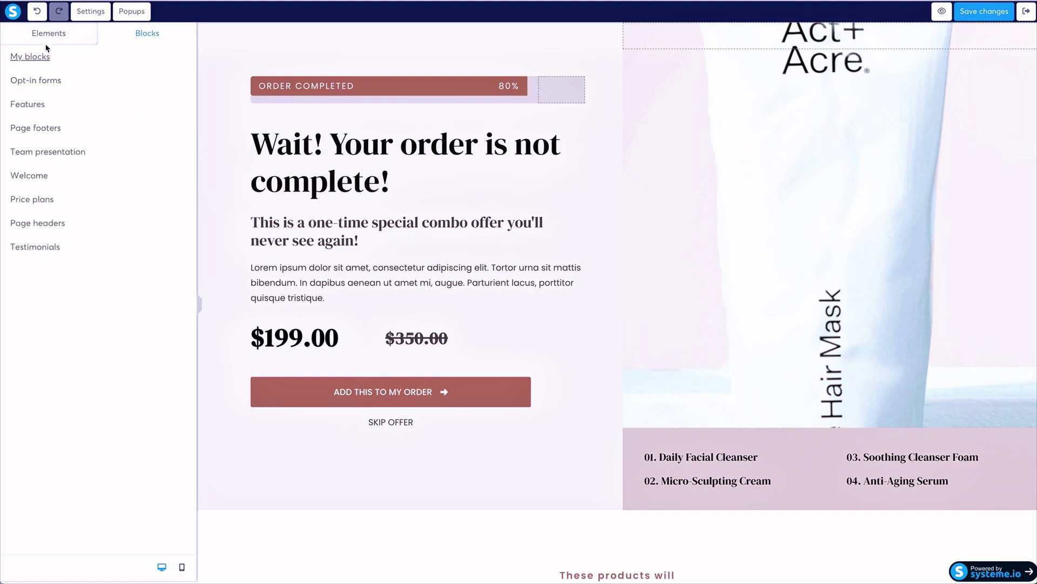
click(50, 34)
scroll(118, 167, down, 7)
scroll(116, 170, down, 3)
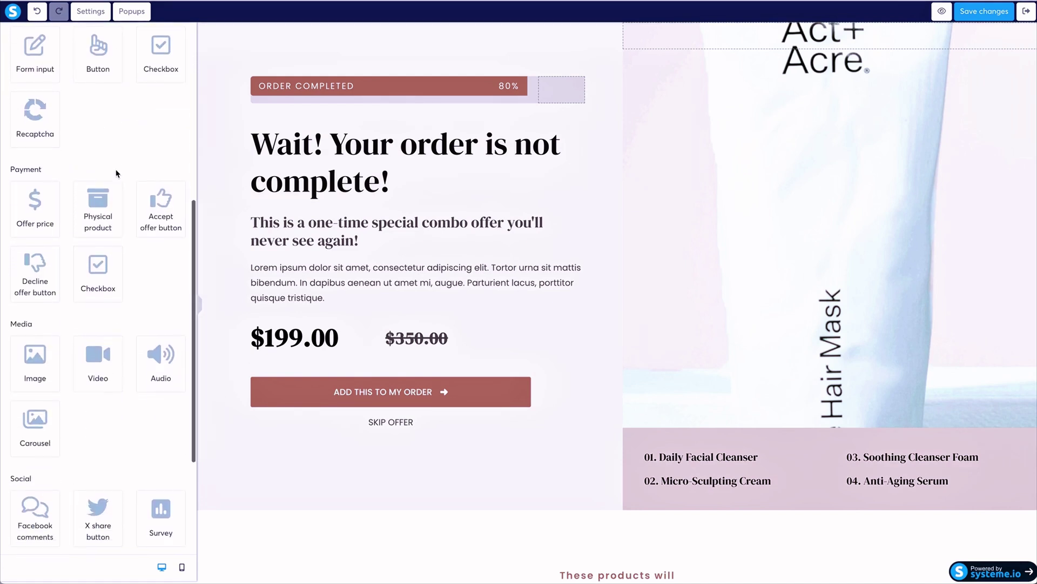
Undo the dropped offer price block and inspect the ADD THIS TO MY ORDER button settings.
drag(34, 162, 327, 325)
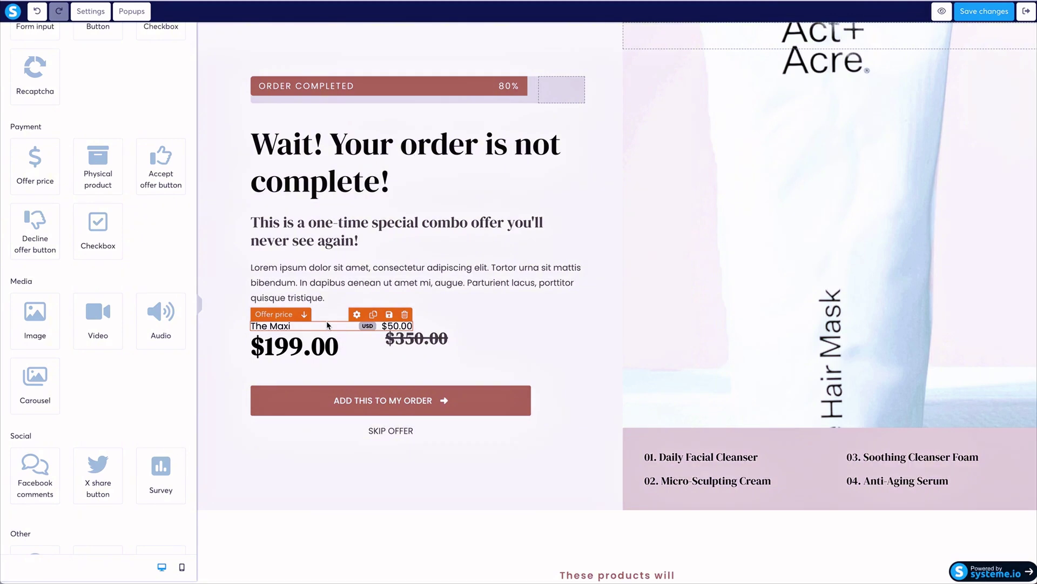
click(36, 15)
scroll(51, 272, down, 3)
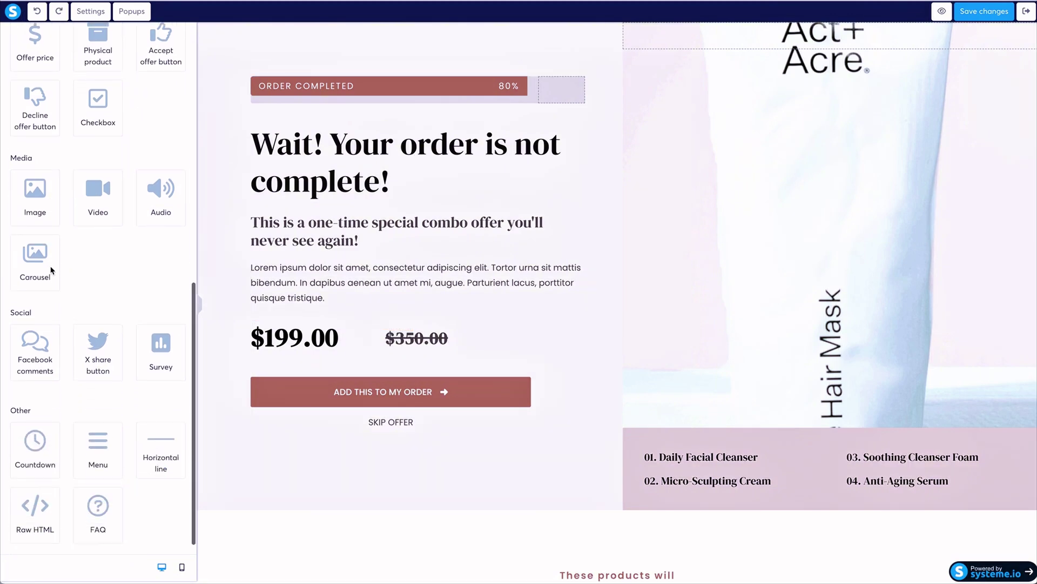
click(284, 381)
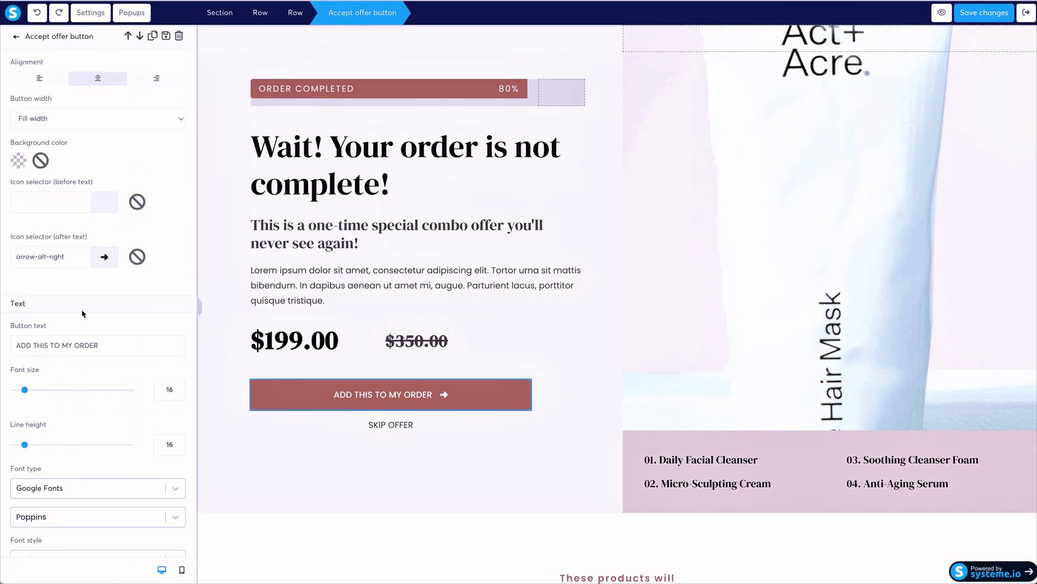
scroll(82, 313, down, 15)
scroll(82, 313, up, 15)
scroll(95, 308, down, 10)
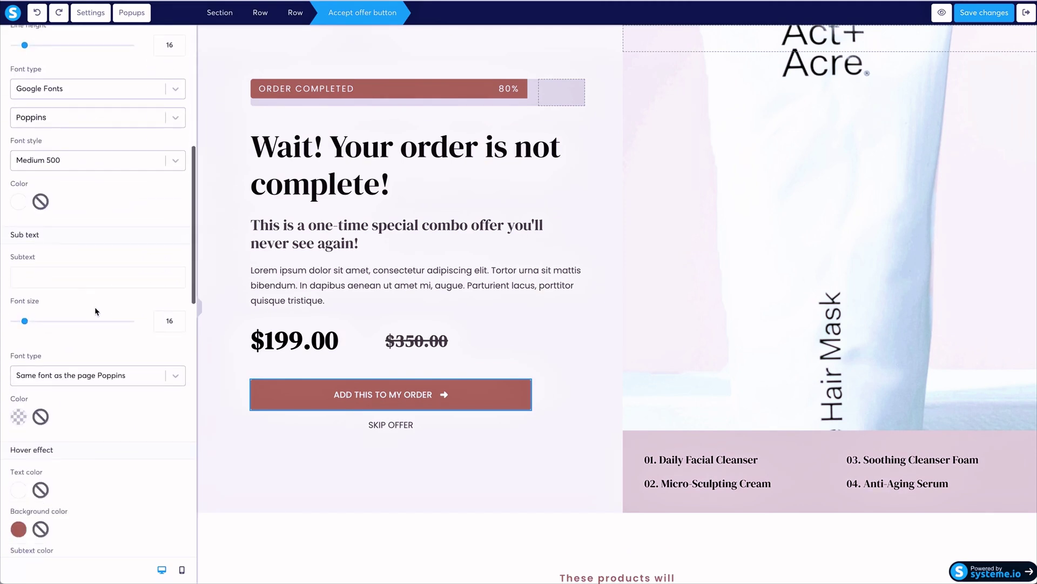
scroll(95, 311, up, 10)
click(15, 38)
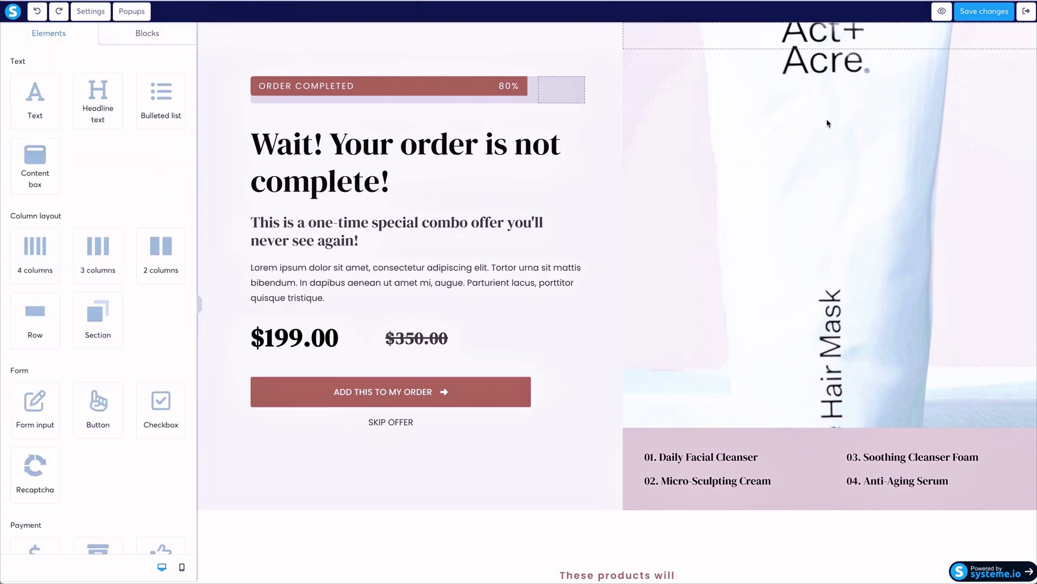
Browse the image row's background image options without changing them, then exit to the funnel.
click(609, 92)
scroll(105, 170, down, 5)
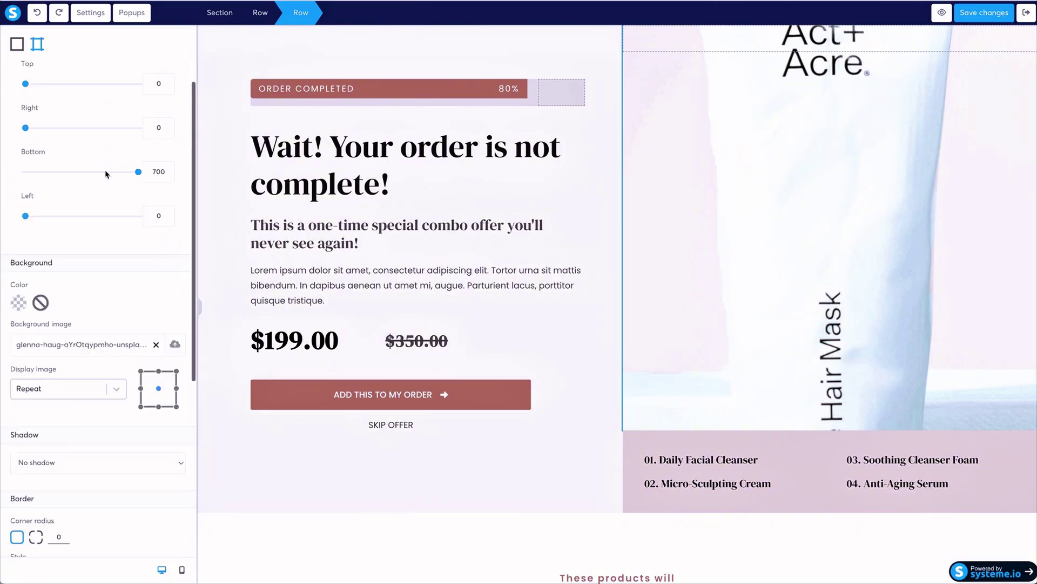
click(176, 212)
click(569, 172)
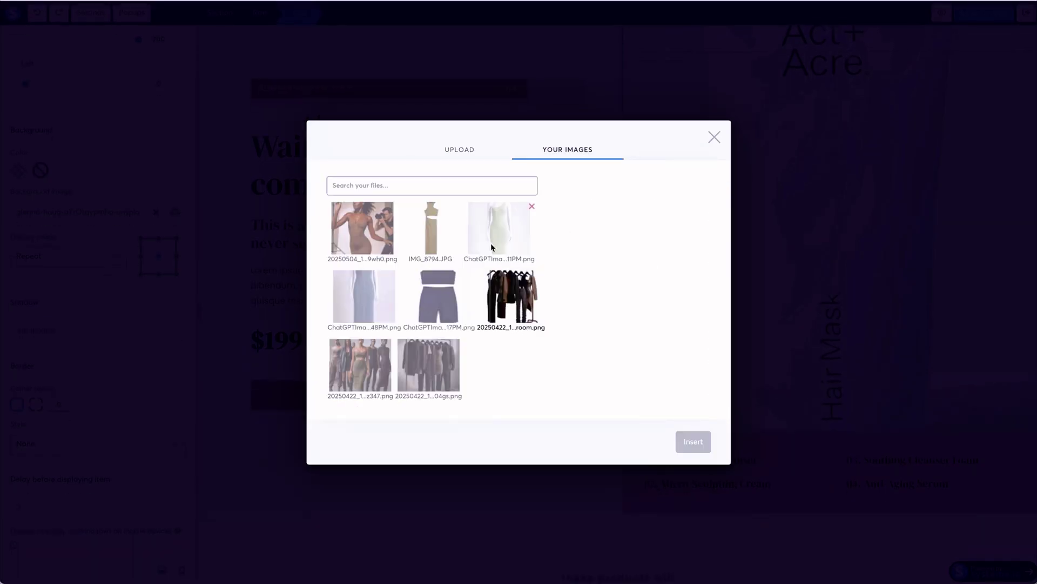
click(714, 138)
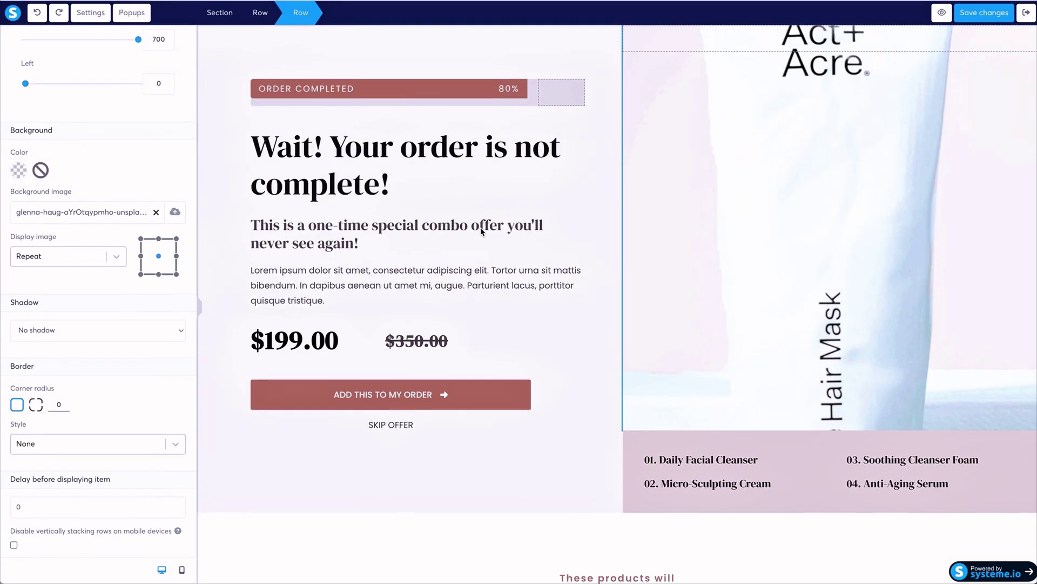
click(200, 305)
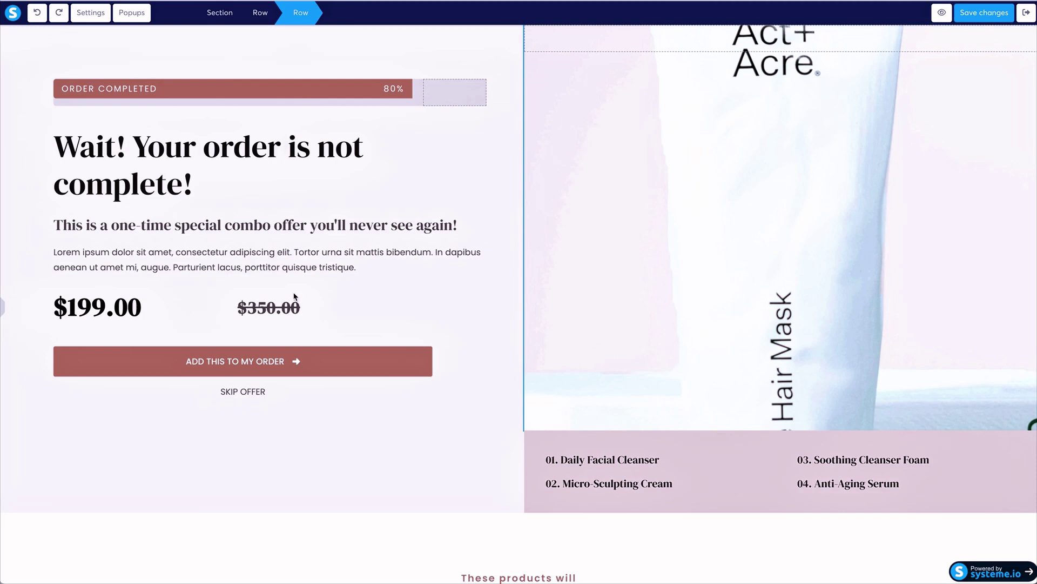
click(263, 12)
click(223, 16)
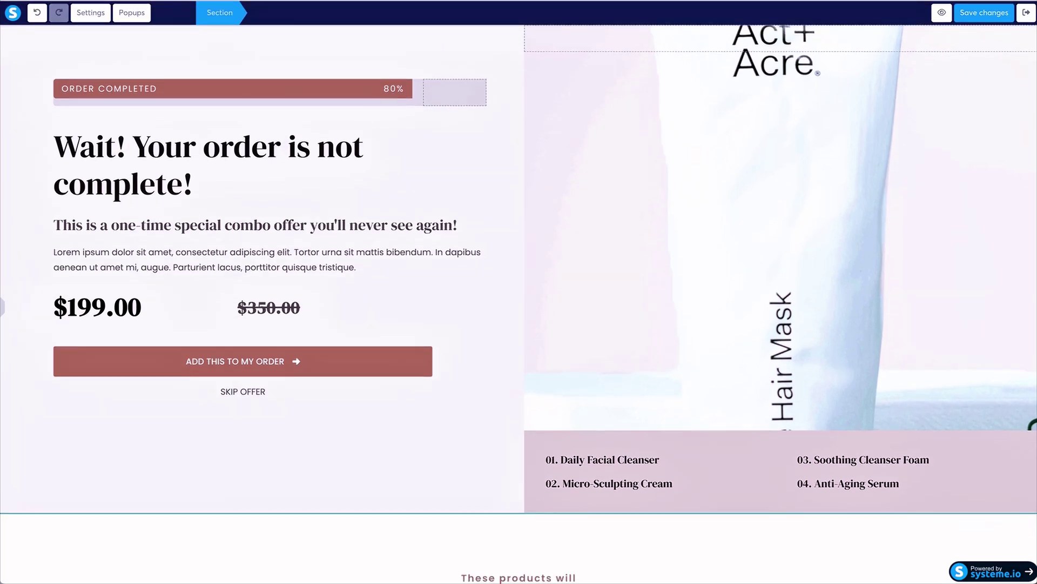
click(1021, 14)
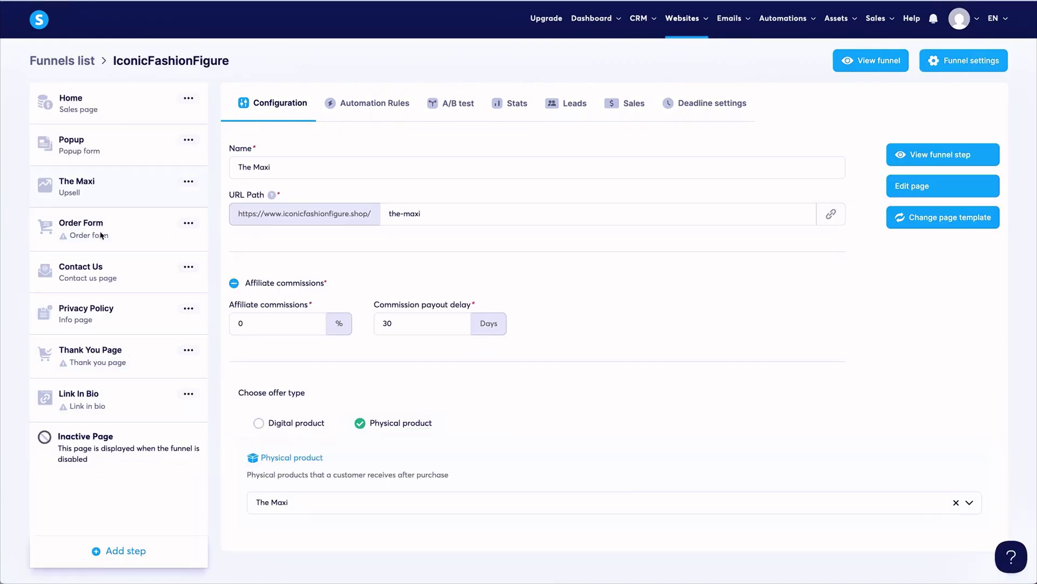
Add a new Sales page step named Shop, started from scratch.
click(125, 551)
click(554, 336)
click(446, 264)
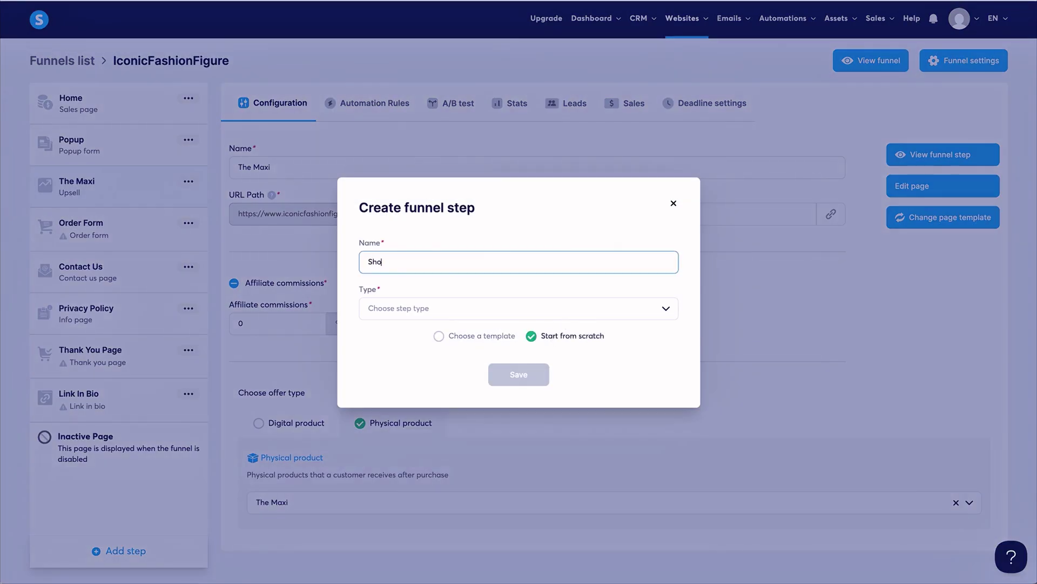
text(Shop)
click(437, 303)
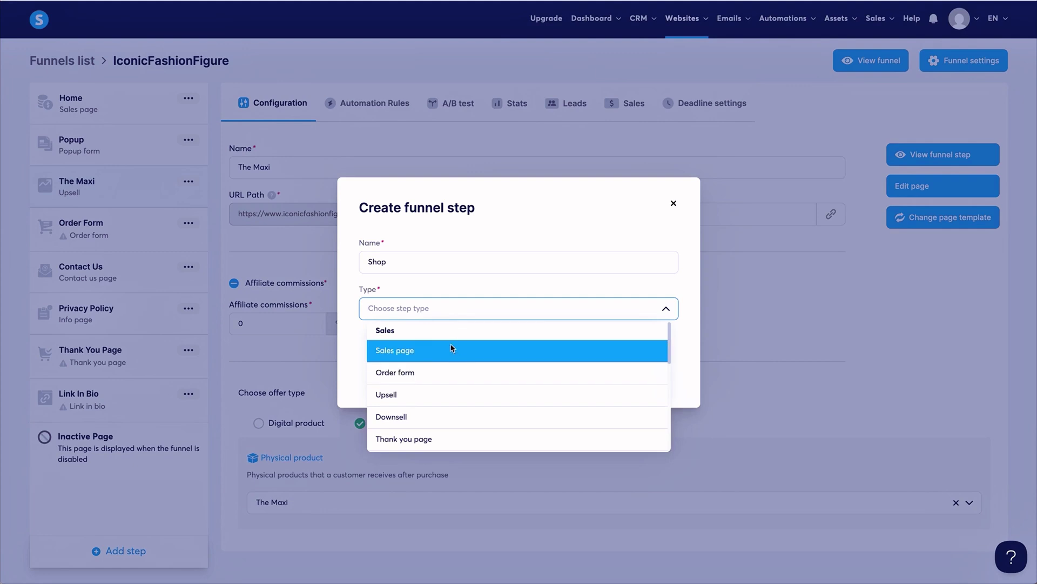
click(451, 347)
click(521, 379)
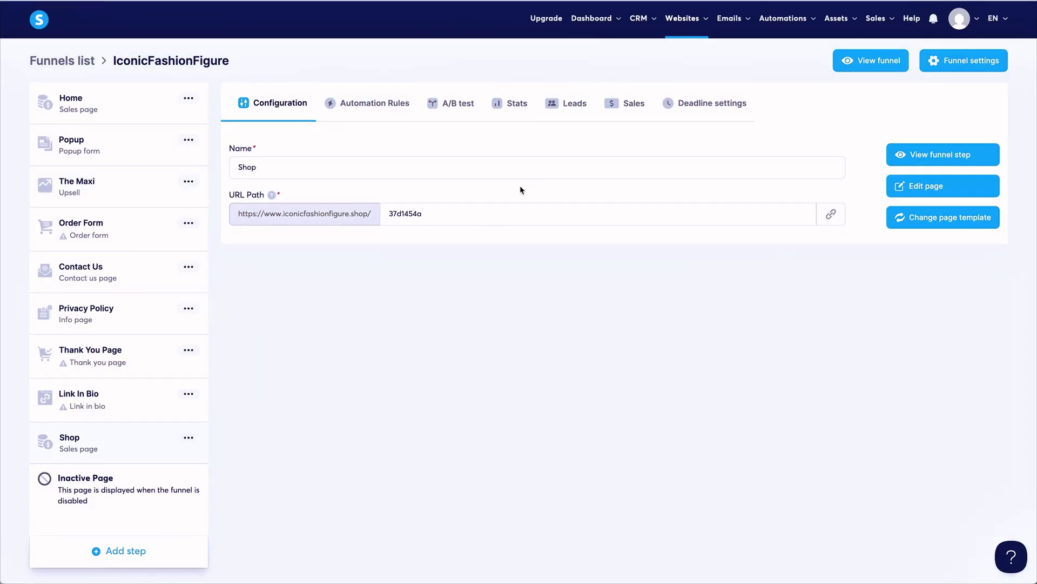
Set the Shop step's URL path to shop and open its blank page at My blocks.
double_click(400, 213)
text(shop)
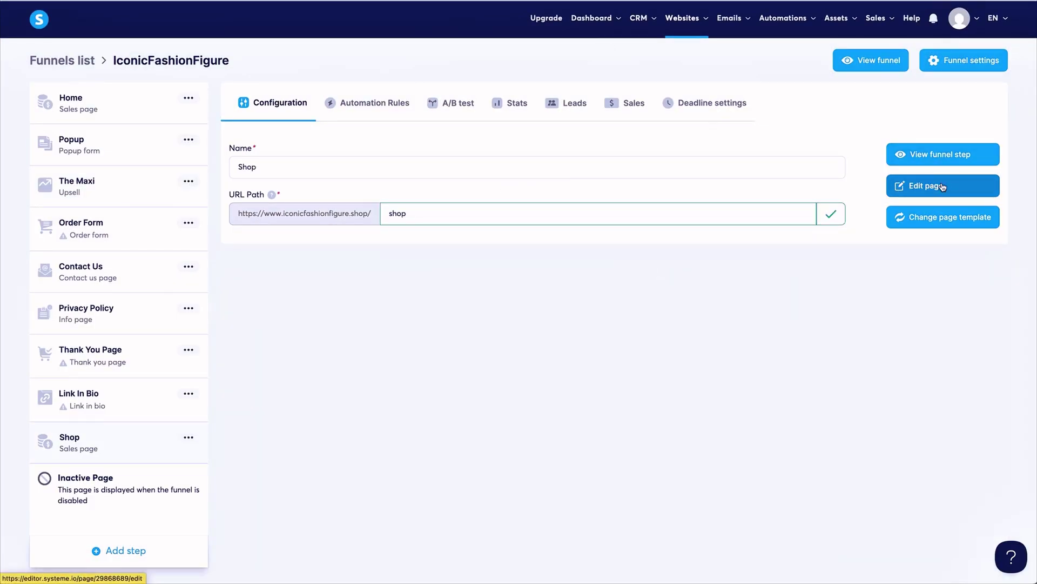
click(943, 186)
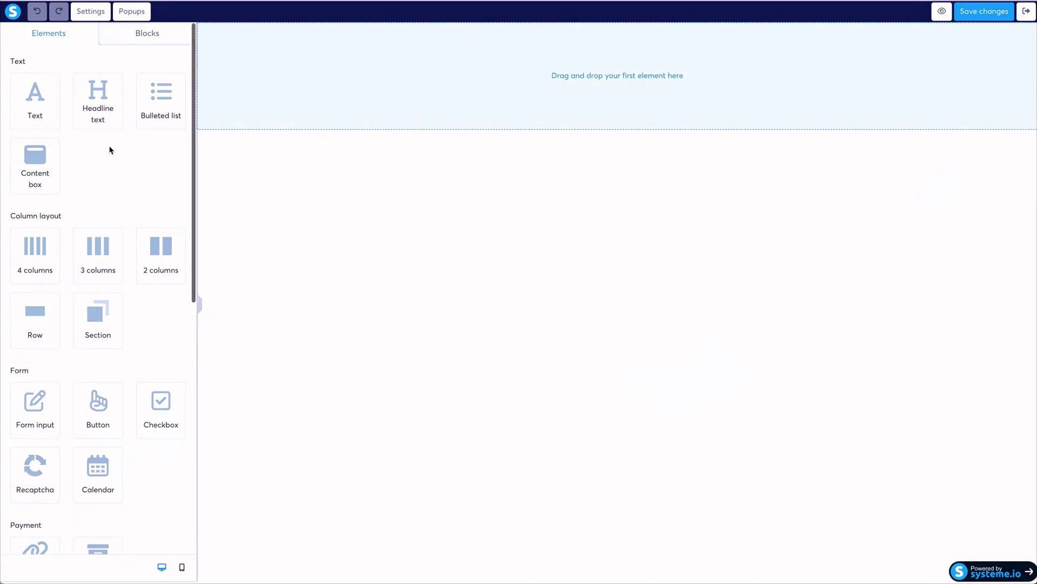
scroll(109, 148, down, 8)
scroll(109, 148, up, 8)
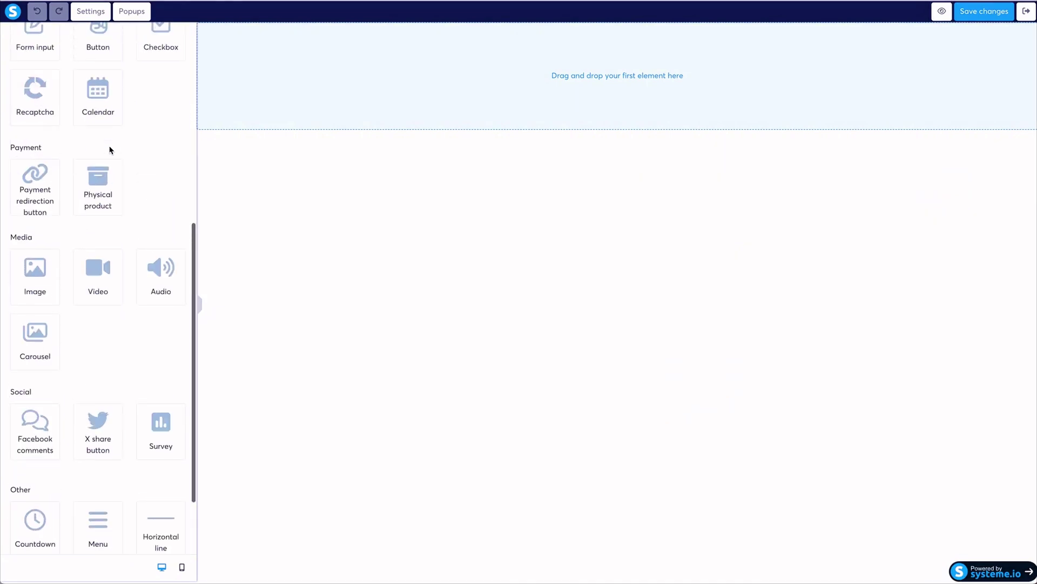
click(135, 35)
click(49, 61)
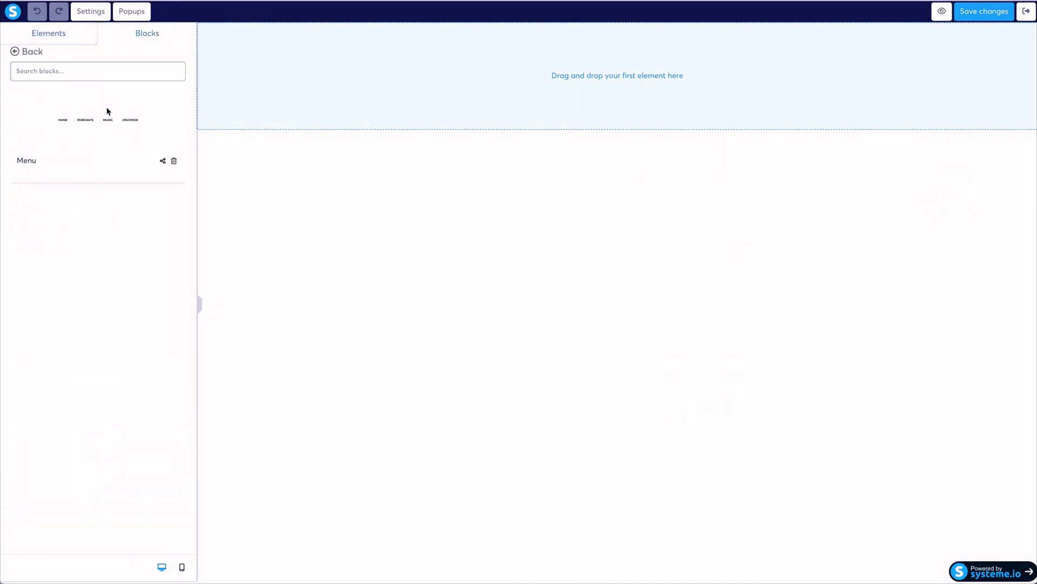
Add the 'Two images, headline, text and button' block to the Shop page.
click(32, 52)
click(27, 105)
scroll(23, 56, down, 5)
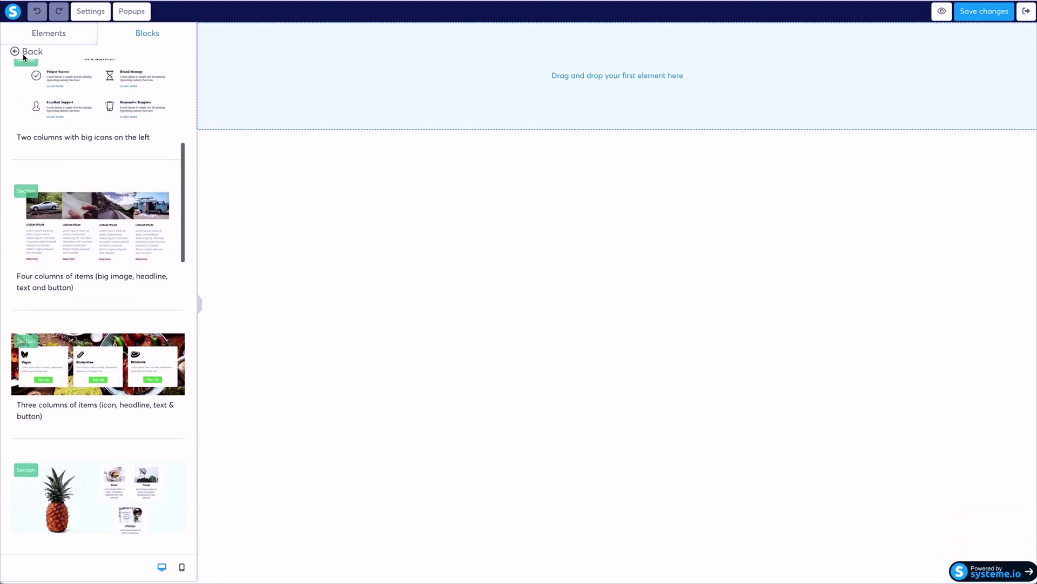
click(23, 55)
click(90, 163)
scroll(96, 150, down, 10)
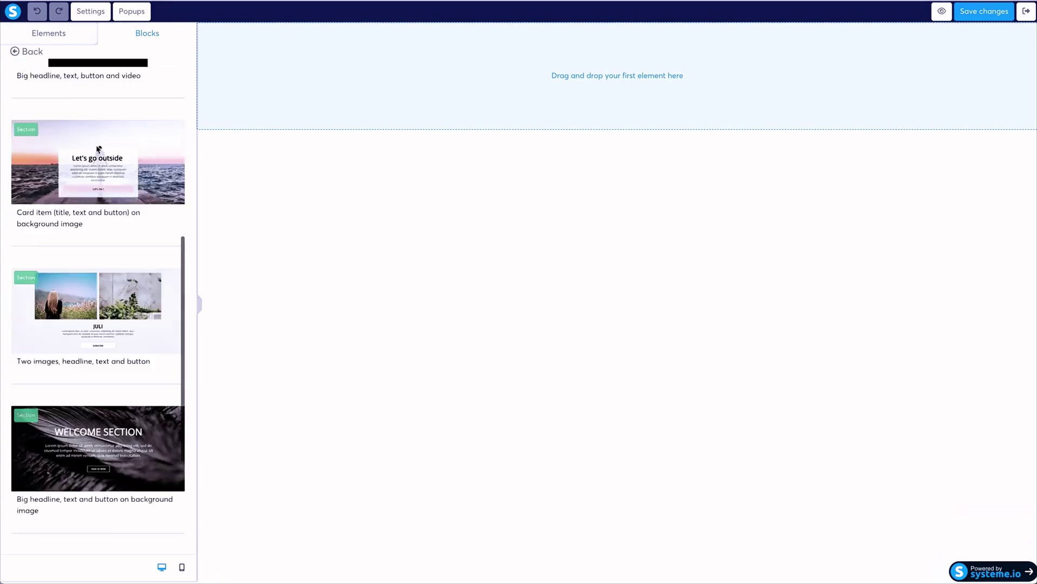
drag(96, 149, 616, 65)
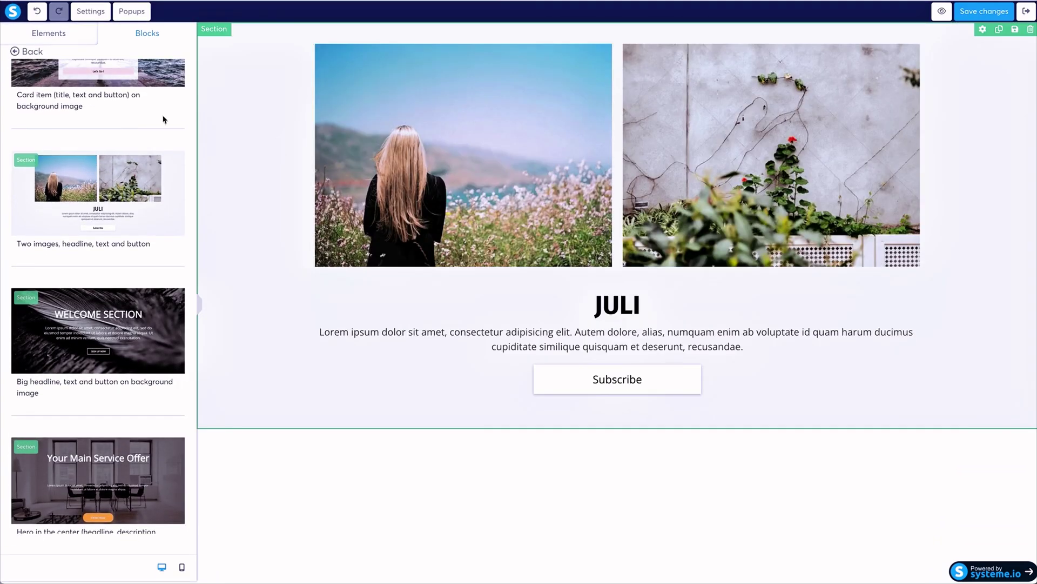
Add the saved Menu block and move it above the two-image section.
scroll(97, 135, up, 10)
click(30, 52)
drag(97, 119, 489, 35)
click(559, 448)
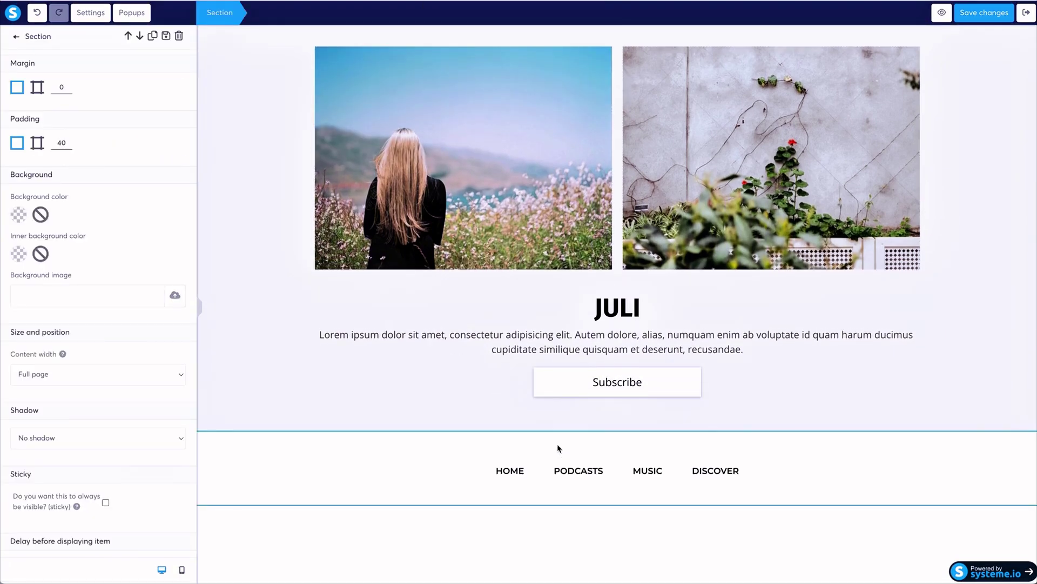
click(530, 34)
click(470, 32)
click(356, 468)
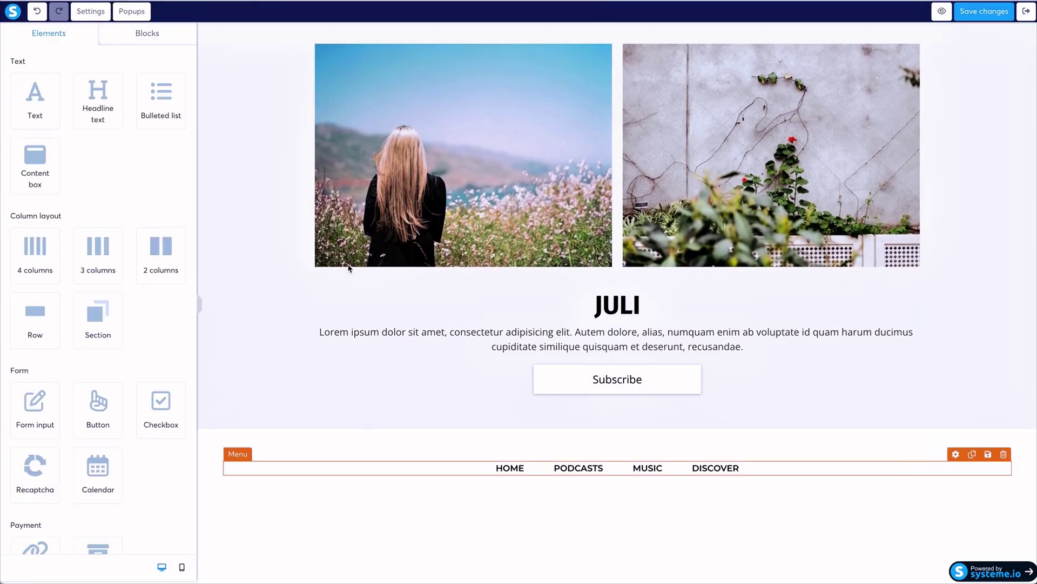
click(239, 30)
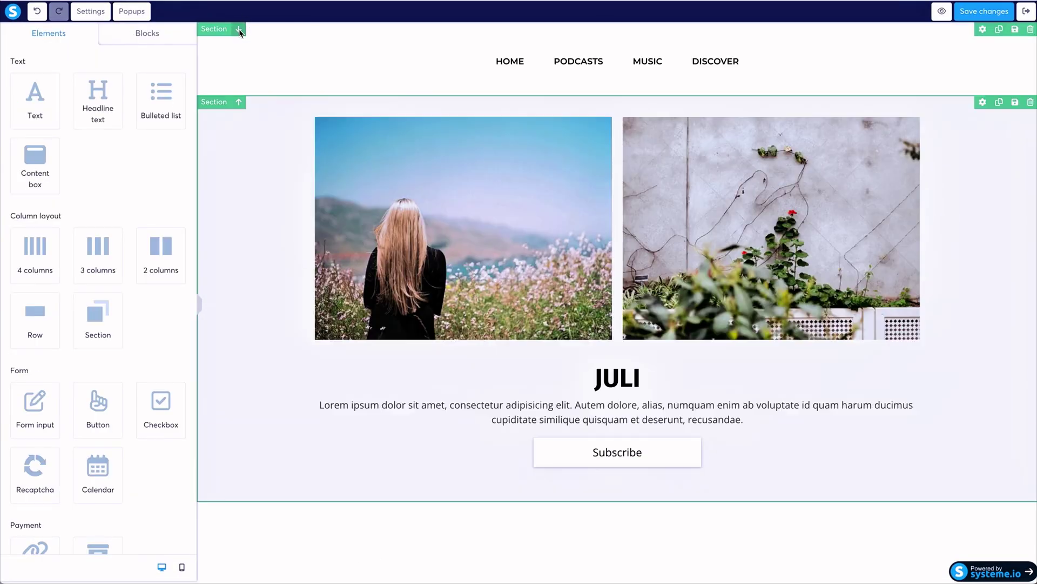
Browse the Team presentation, Opt-in forms and Features block categories, then return to Elements.
click(147, 33)
click(64, 161)
scroll(146, 202, down, 5)
scroll(157, 204, up, 5)
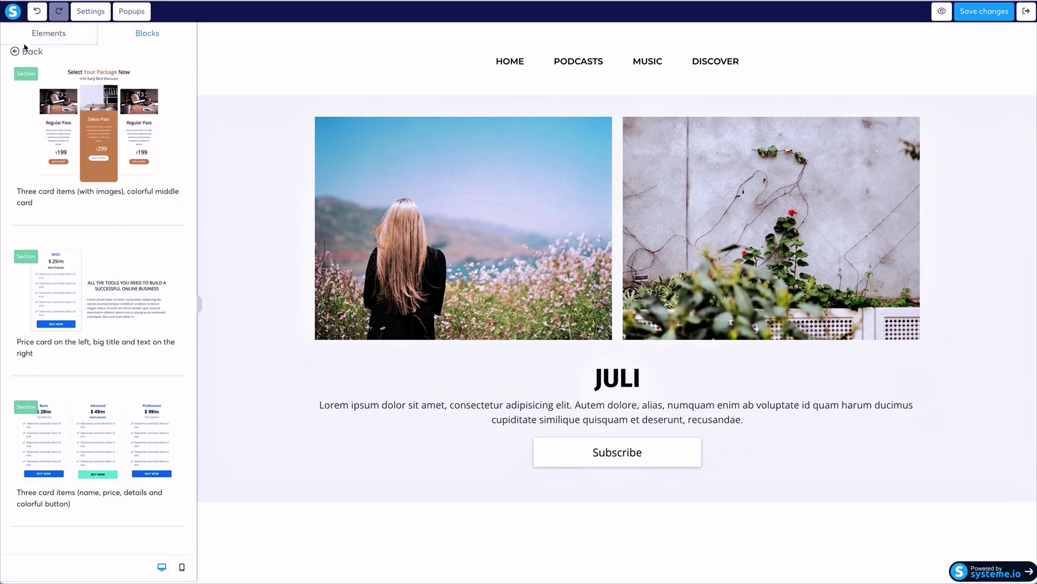
click(19, 47)
click(44, 81)
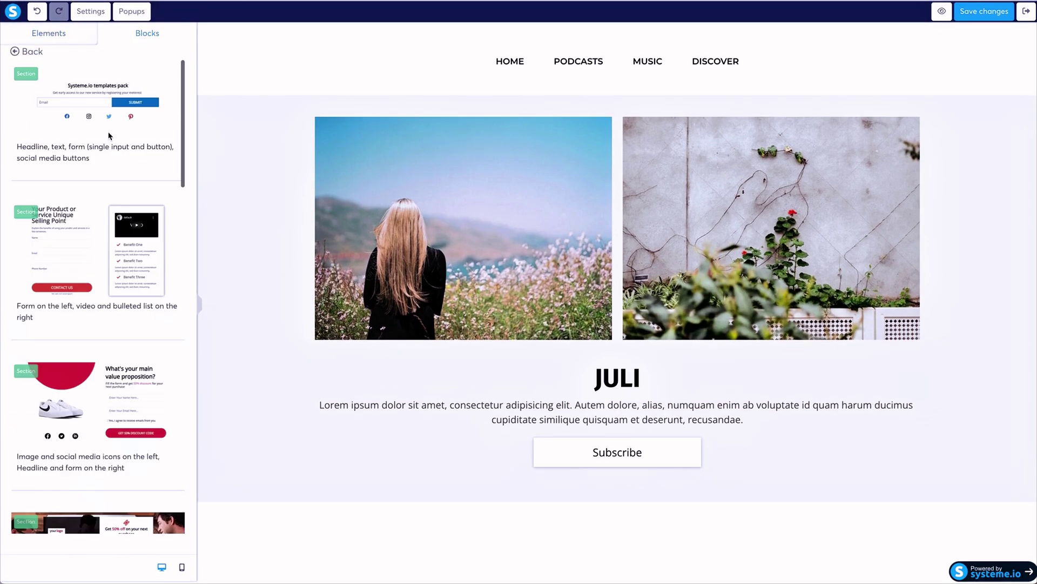
click(22, 51)
click(44, 106)
scroll(46, 111, down, 10)
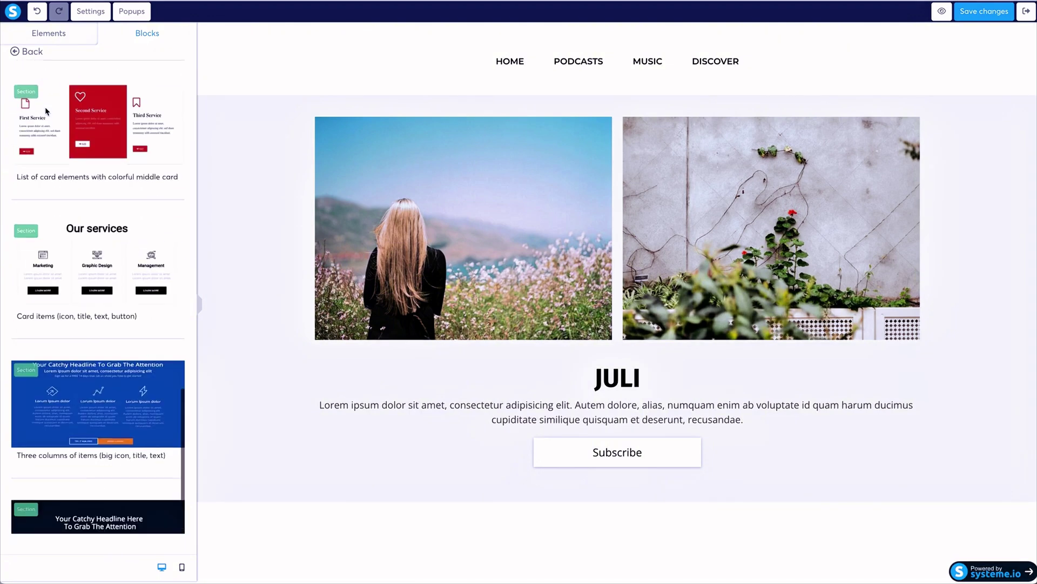
click(43, 49)
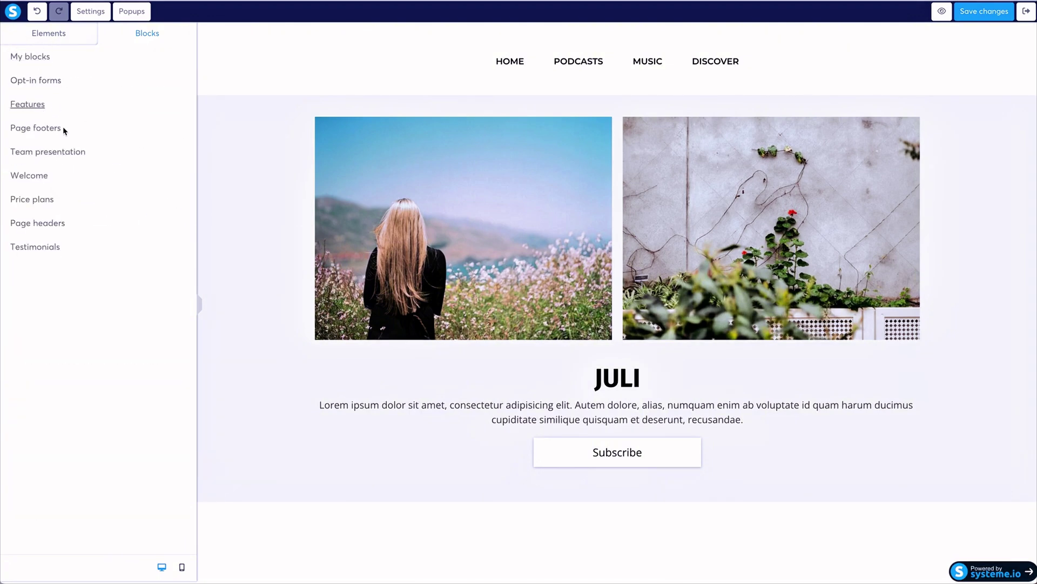
click(60, 36)
scroll(119, 151, down, 5)
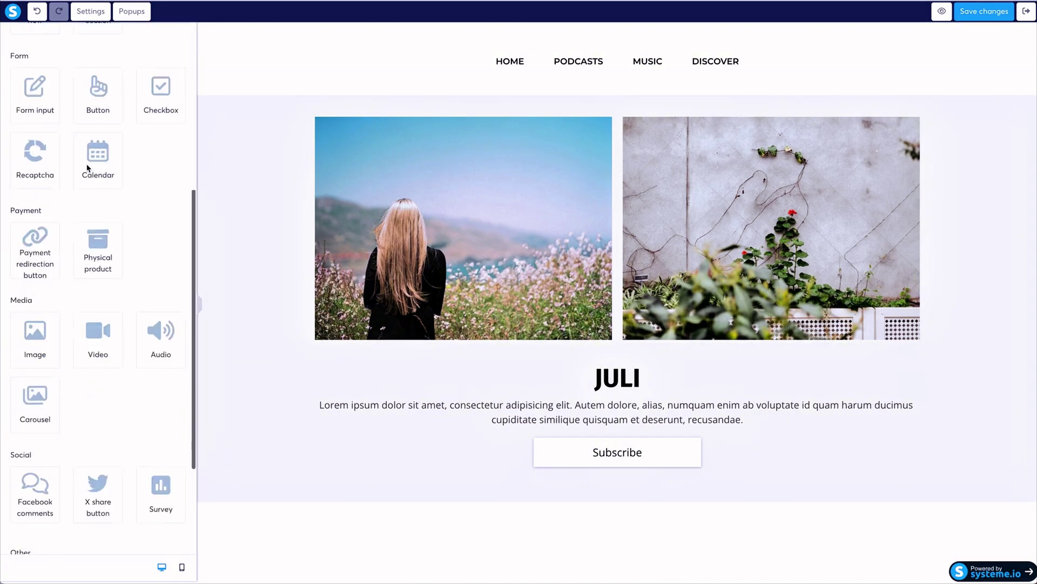
scroll(87, 168, down, 3)
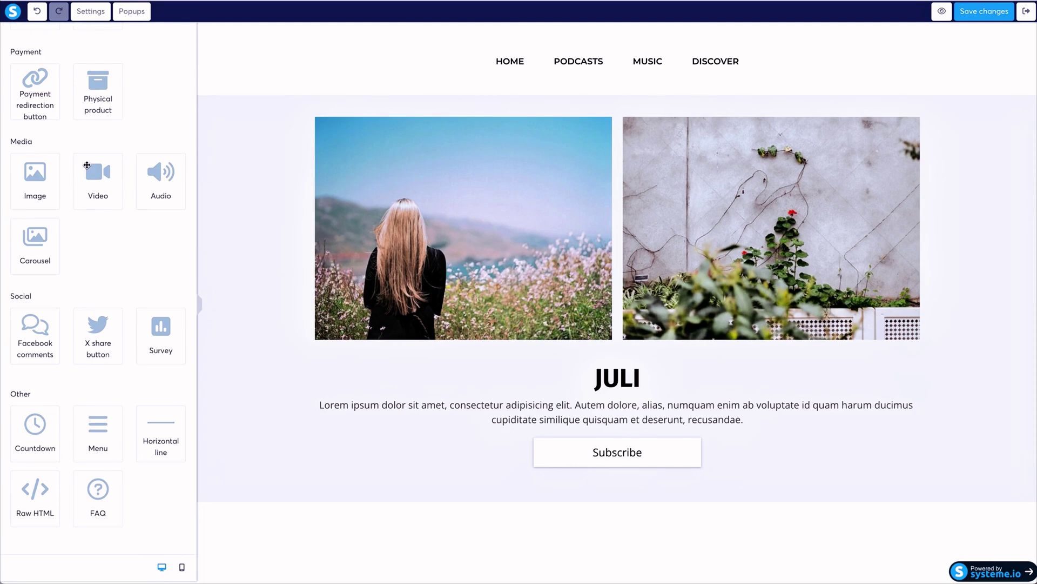
scroll(87, 165, up, 3)
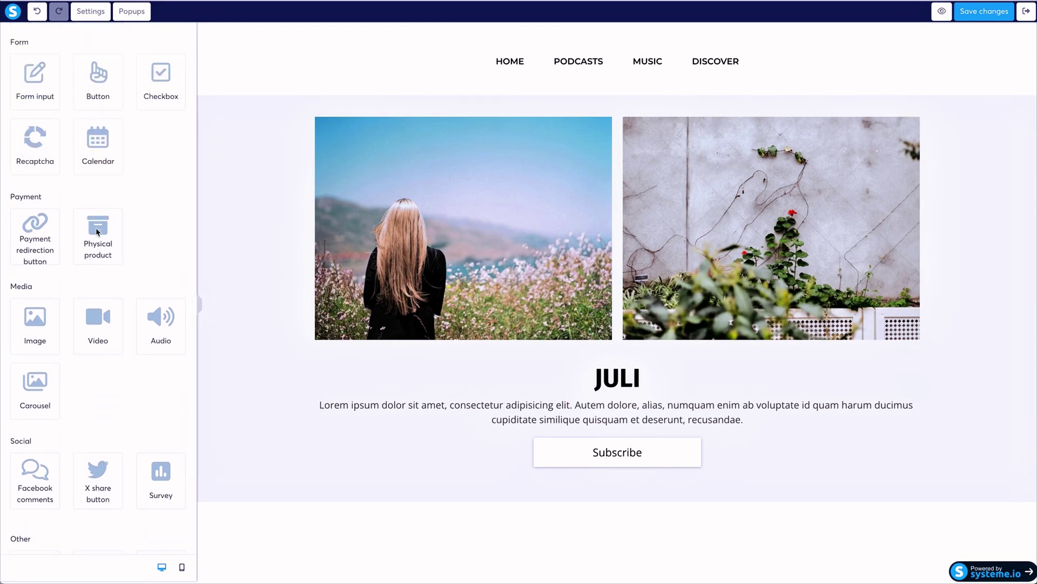
Drop a Physical product block onto the Shop page and open its settings.
drag(99, 232, 506, 495)
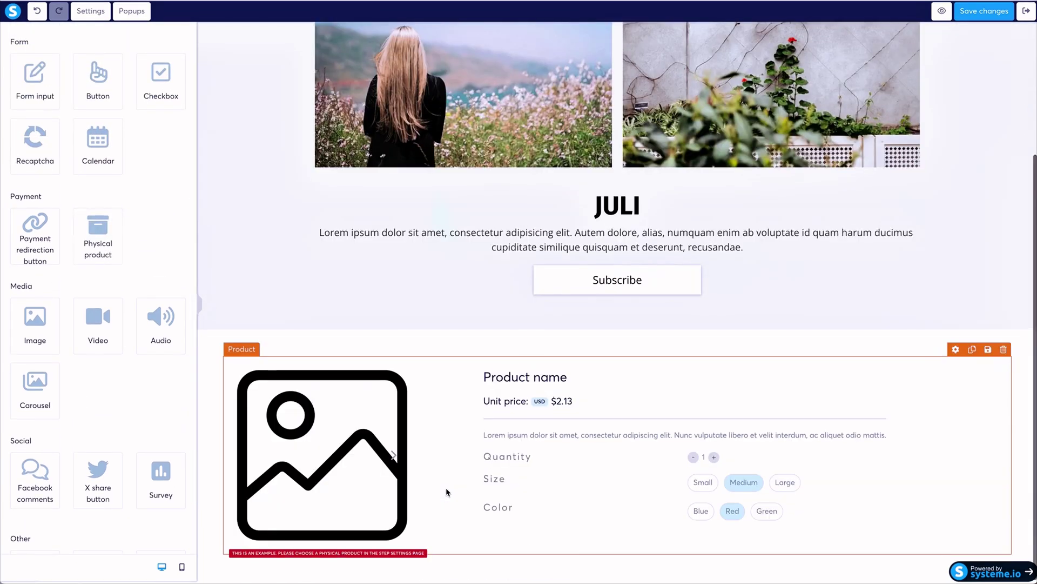
click(439, 477)
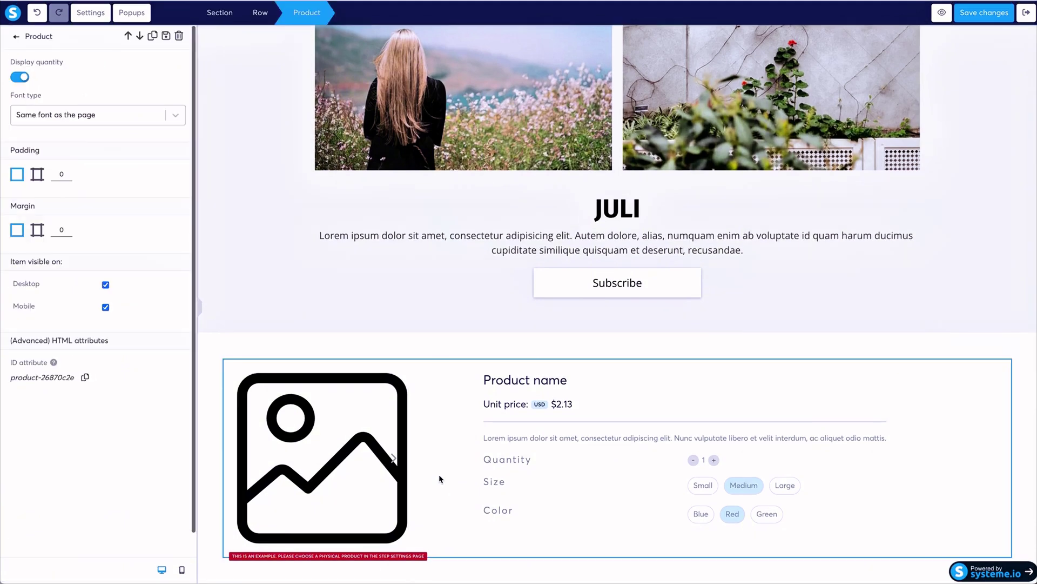
click(17, 38)
click(144, 35)
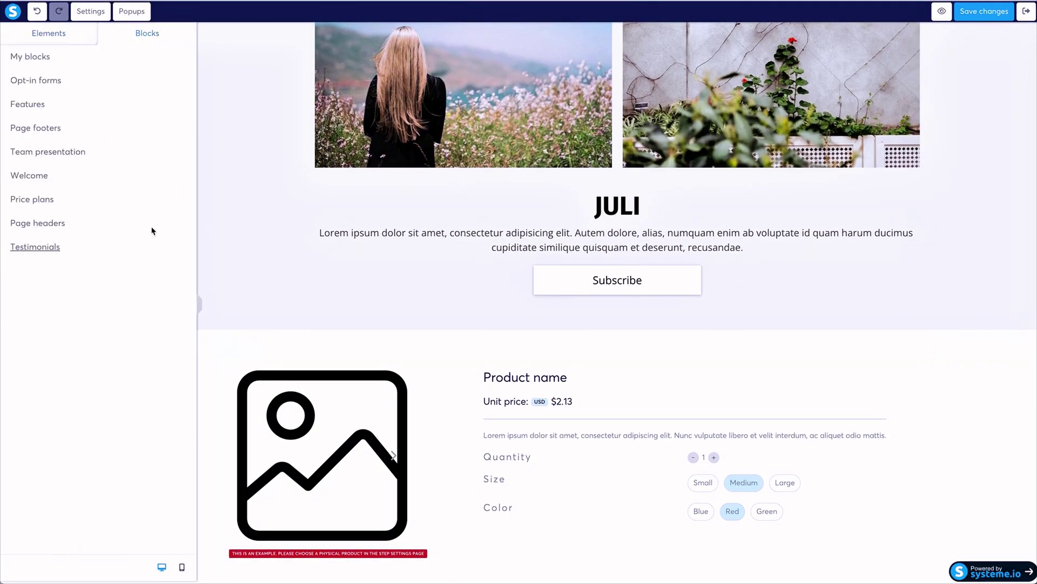
click(24, 32)
scroll(105, 430, down, 4)
Add a second Physical product block below the first and exit the editor.
drag(98, 310, 502, 559)
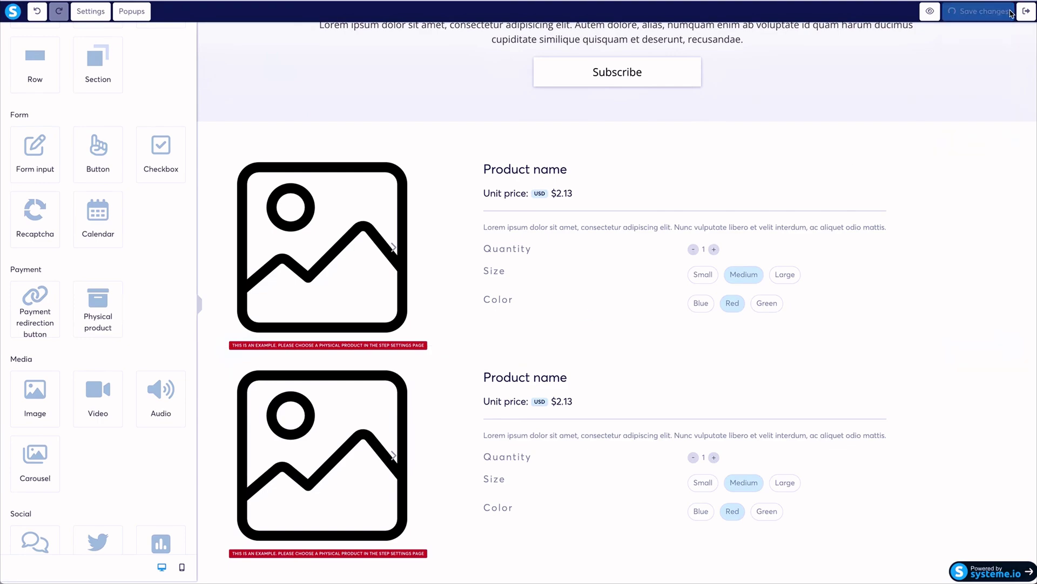
scroll(783, 103, up, 6)
scroll(783, 103, down, 4)
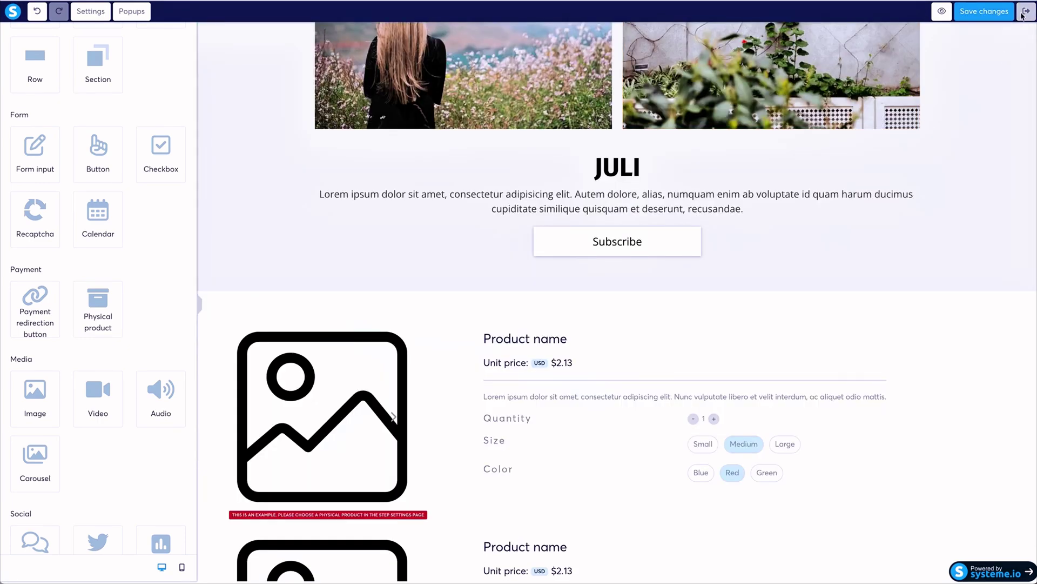
click(1026, 12)
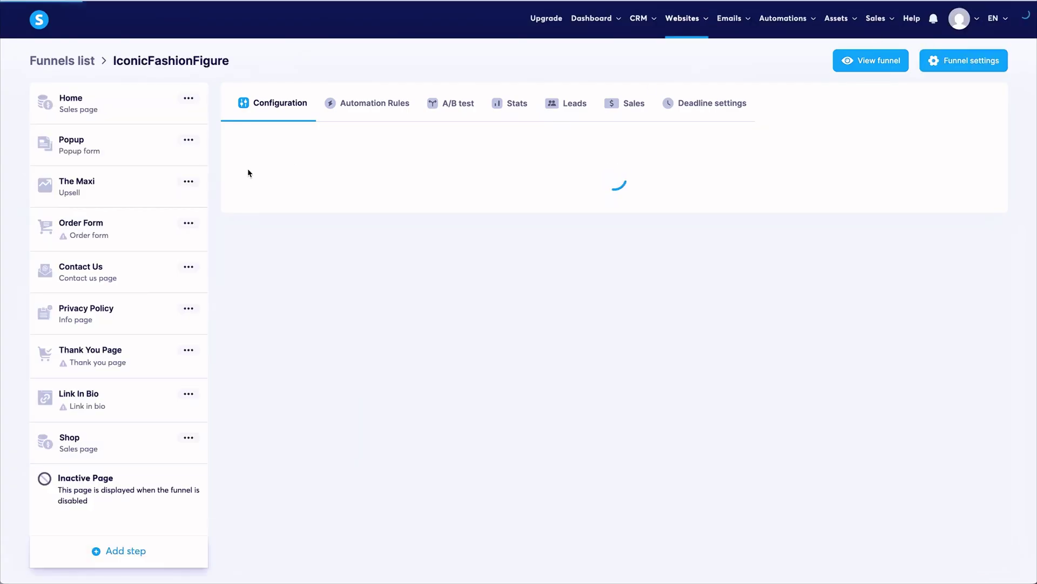
Review the Shop step's Automation Rules, A/B test, Stats and Deadline tabs.
drag(108, 439, 82, 153)
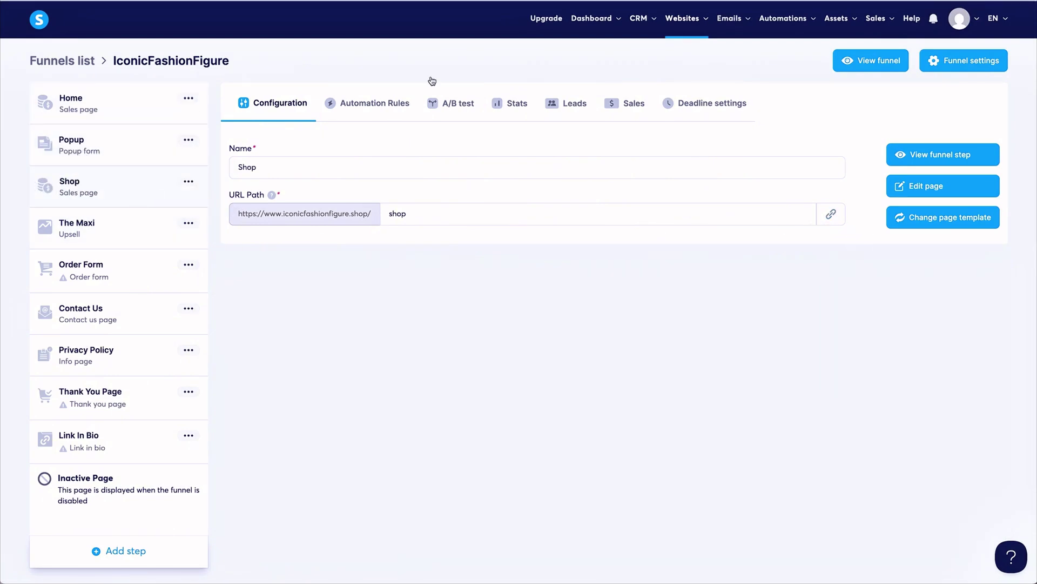
click(367, 104)
click(447, 104)
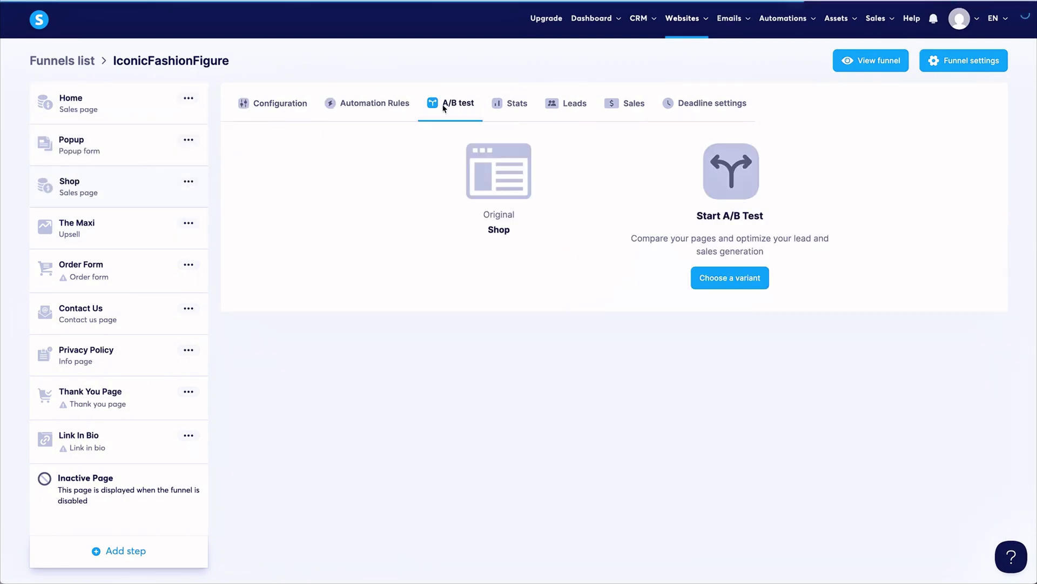
click(518, 106)
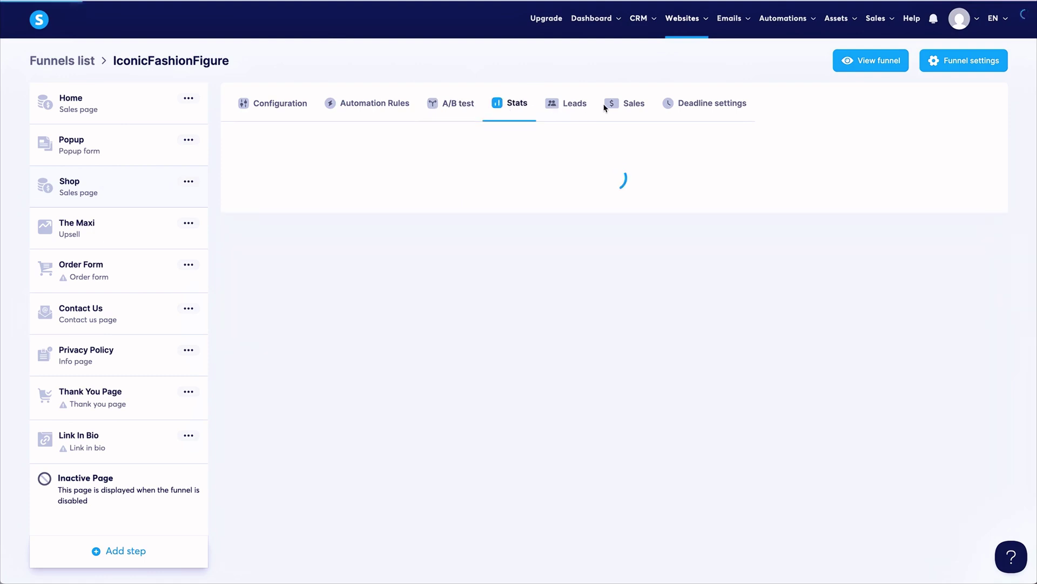
click(700, 108)
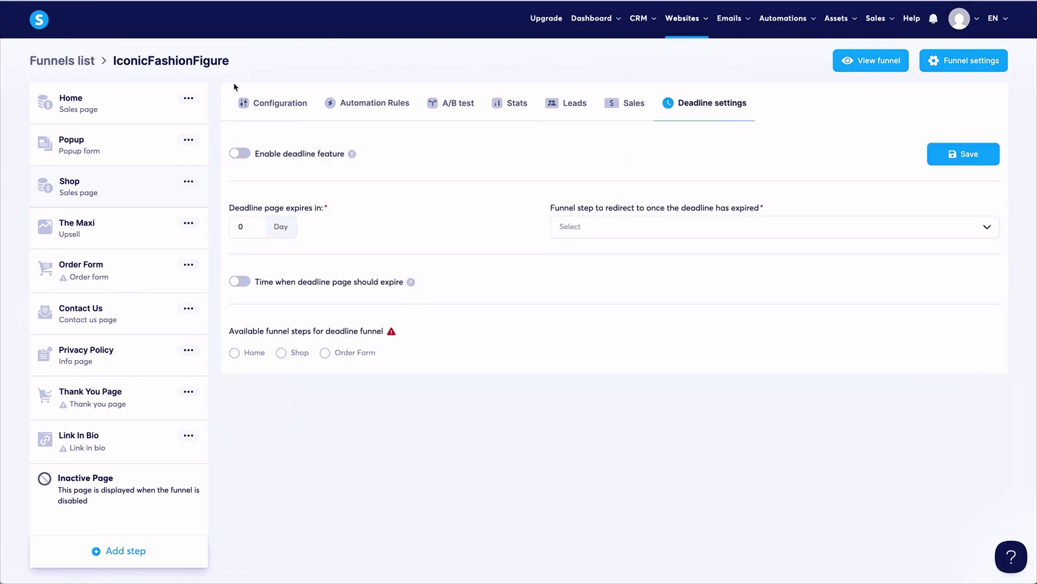
click(265, 107)
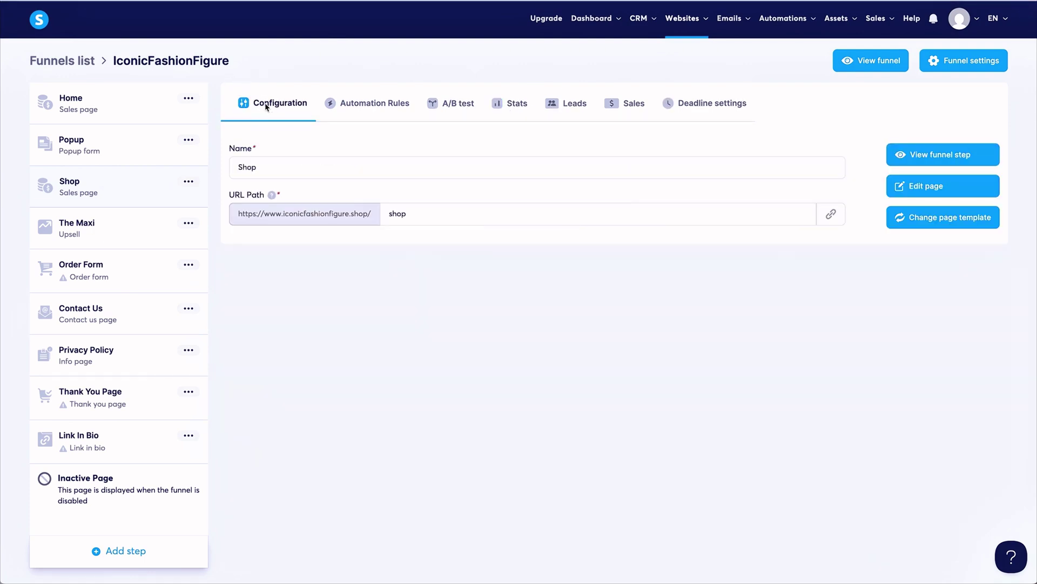
Revisit Automation Rules, A/B test and Stats, then open the Shop page in the editor.
click(374, 104)
click(458, 104)
click(520, 108)
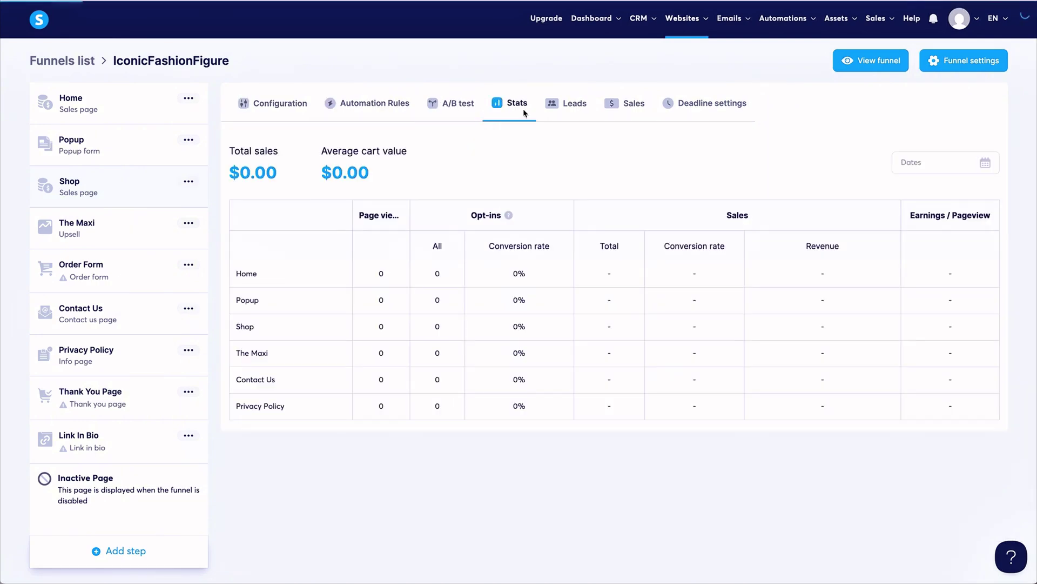
click(276, 106)
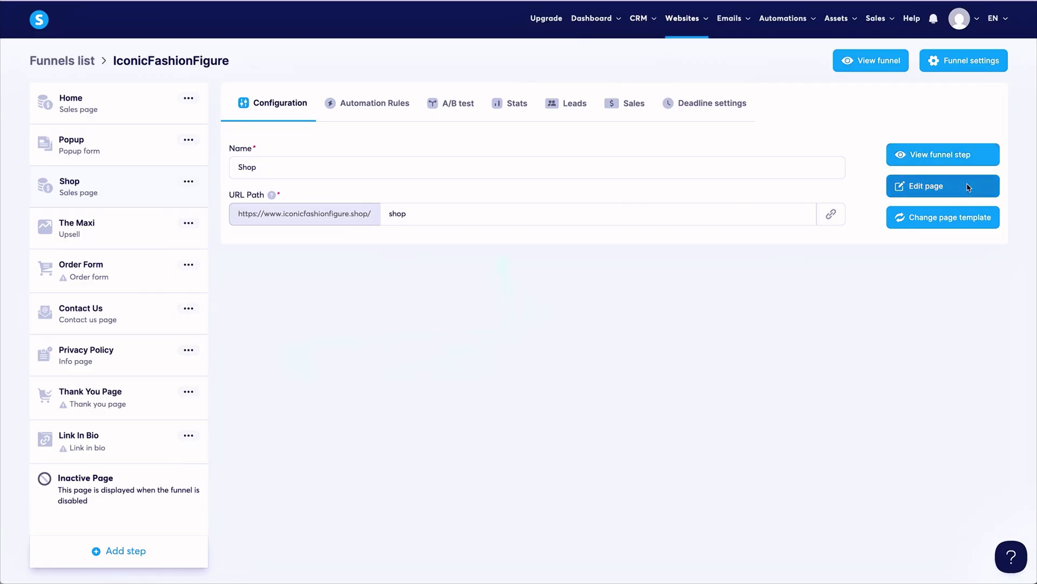
click(967, 187)
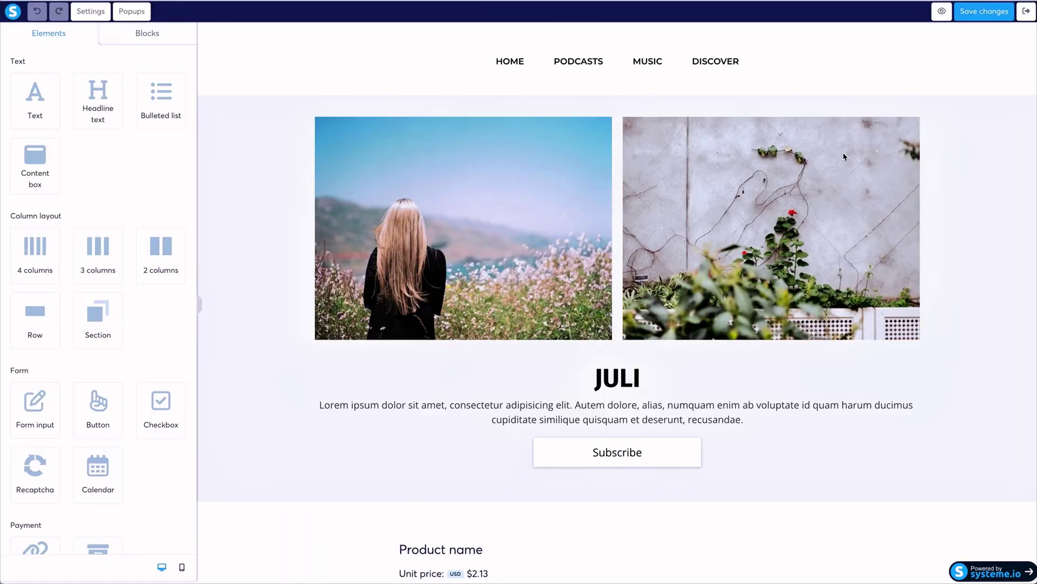
Scroll over the Shop page's menu, JULI section and product block, then close the editor.
scroll(843, 156, down, 7)
scroll(844, 156, up, 7)
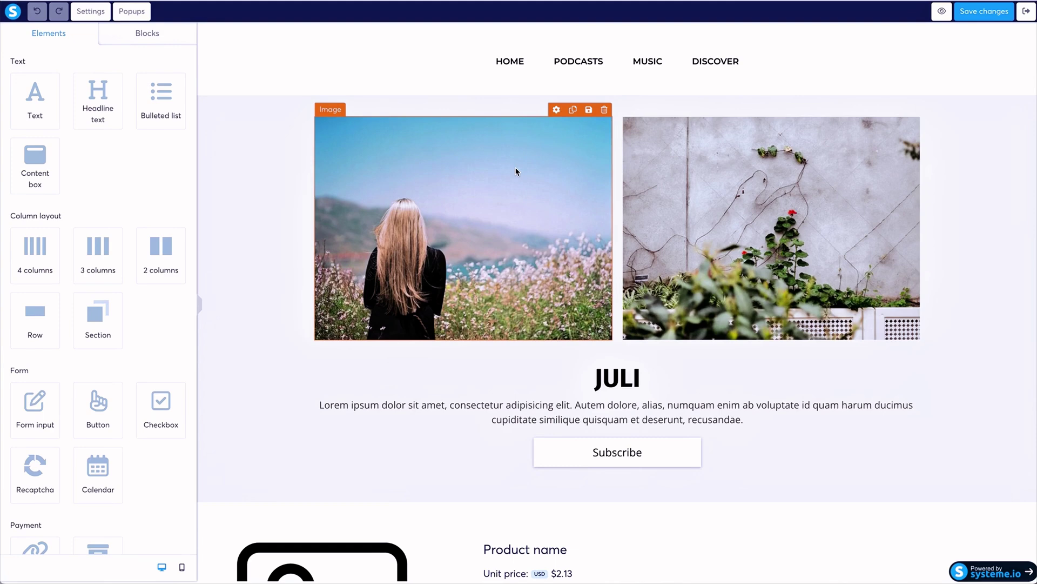
scroll(597, 170, down, 5)
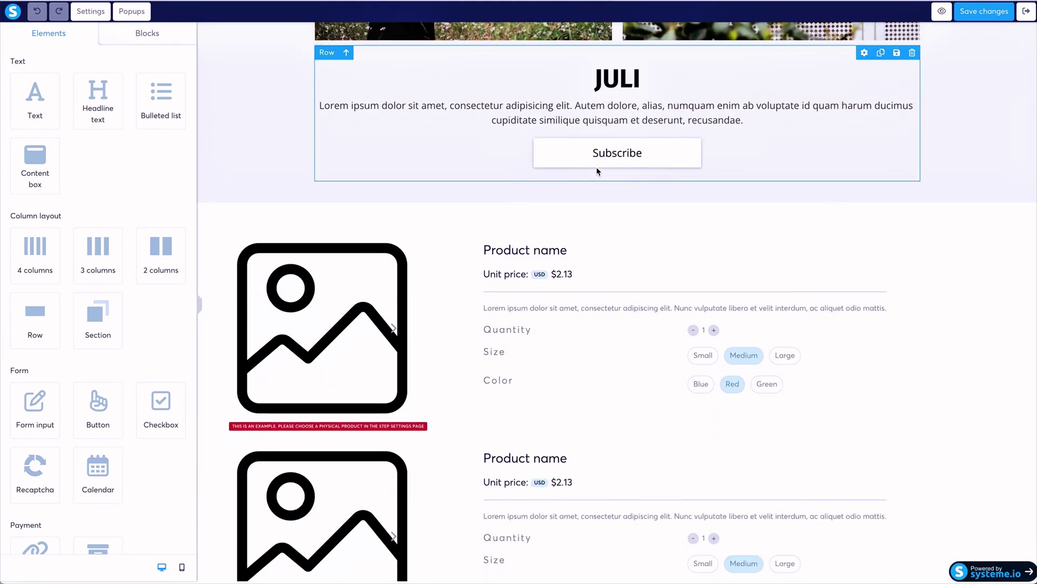
scroll(597, 170, up, 5)
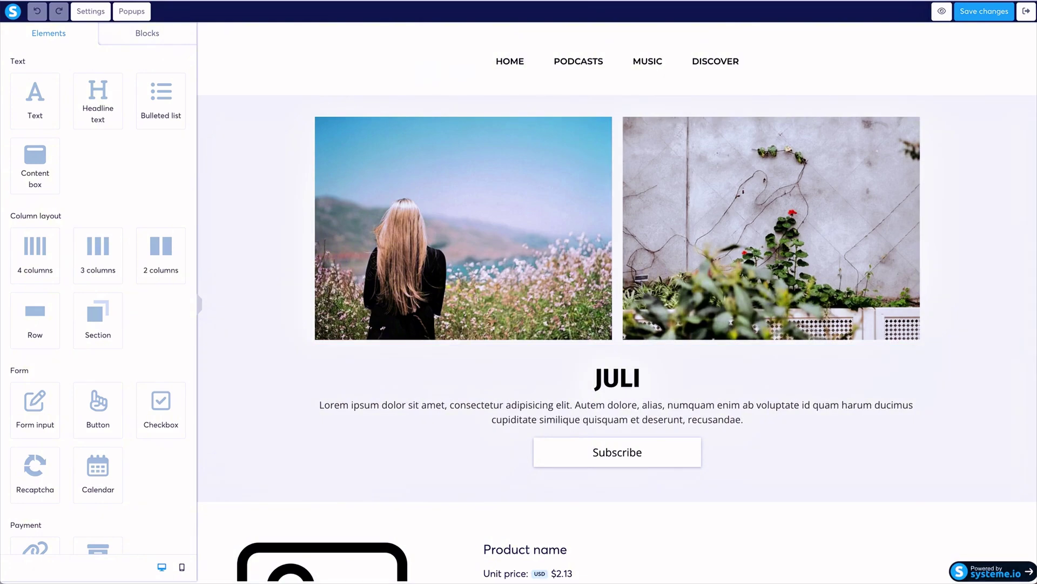
click(1025, 13)
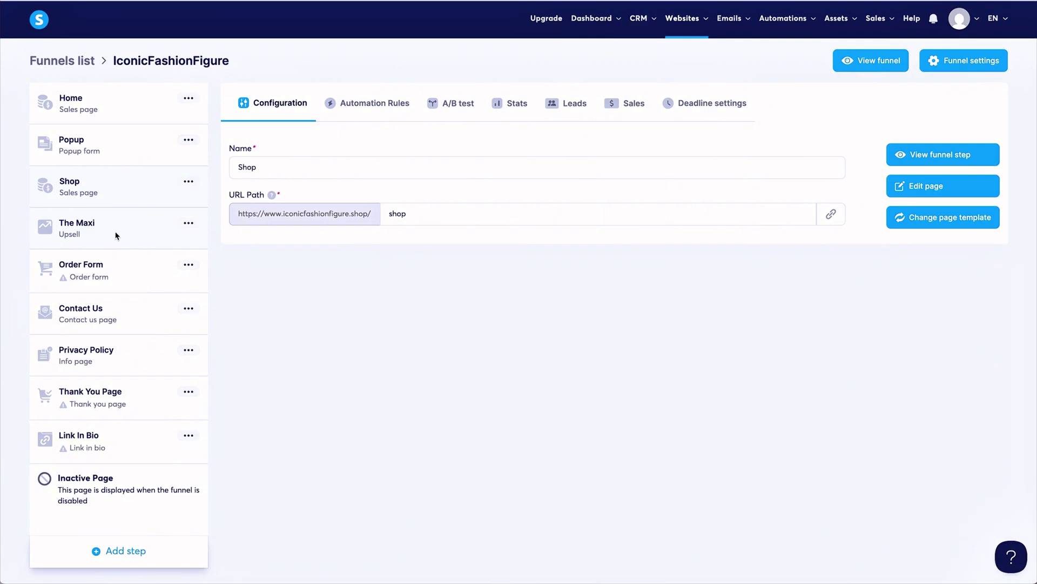
View The Maxi upsell step's settings, then switch back to the Shop step.
click(204, 234)
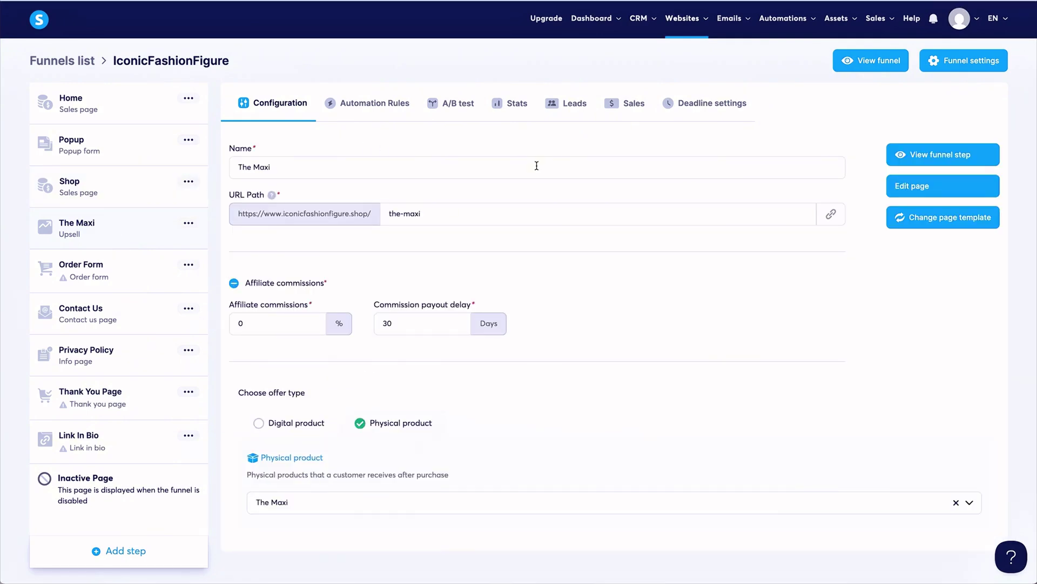
click(92, 193)
Return to the Shop step's sales page and scroll down to the two $2.13 product blocks.
click(136, 186)
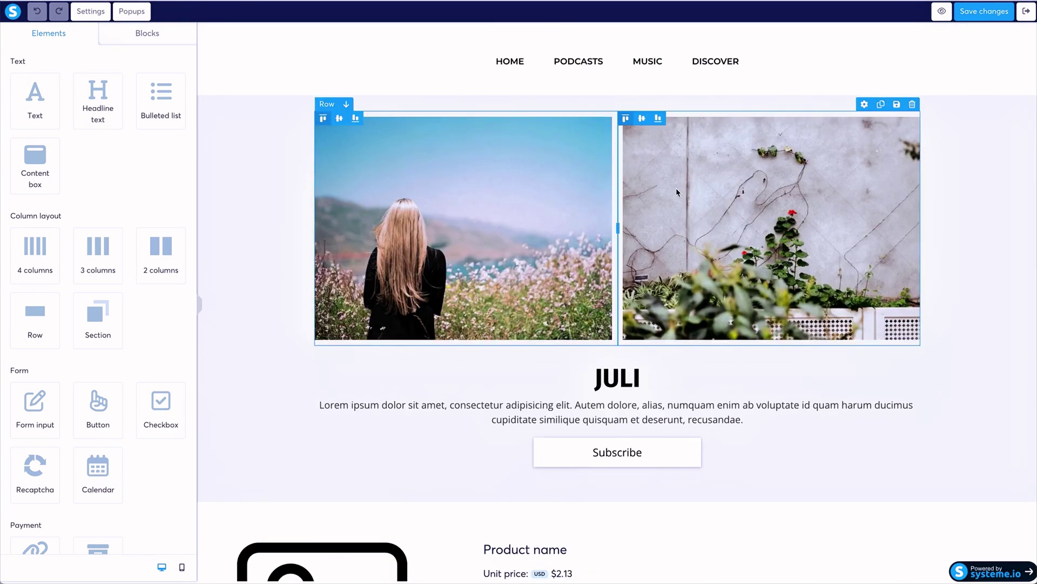
scroll(410, 301, down, 1)
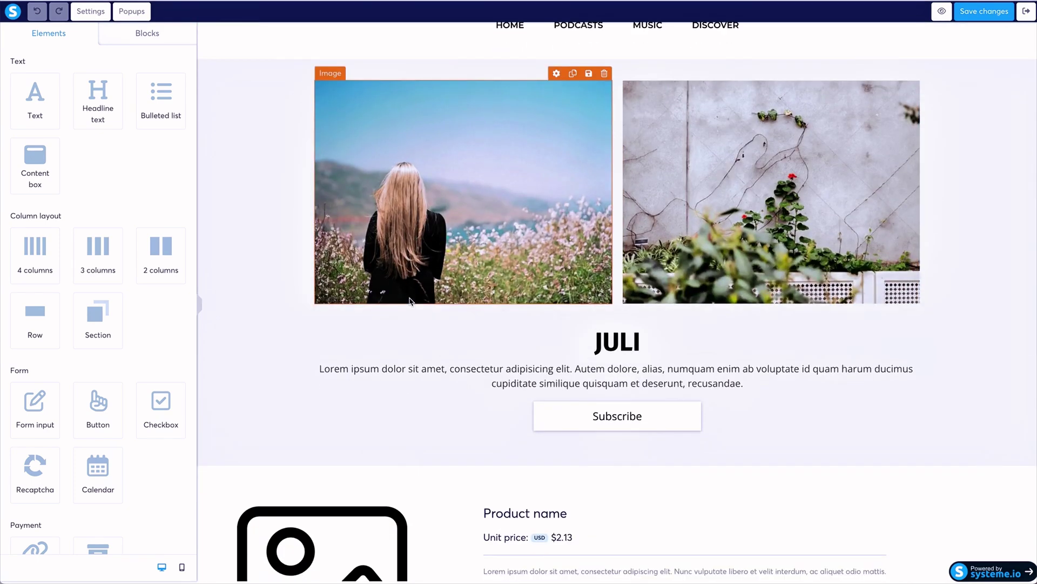
scroll(409, 300, down, 6)
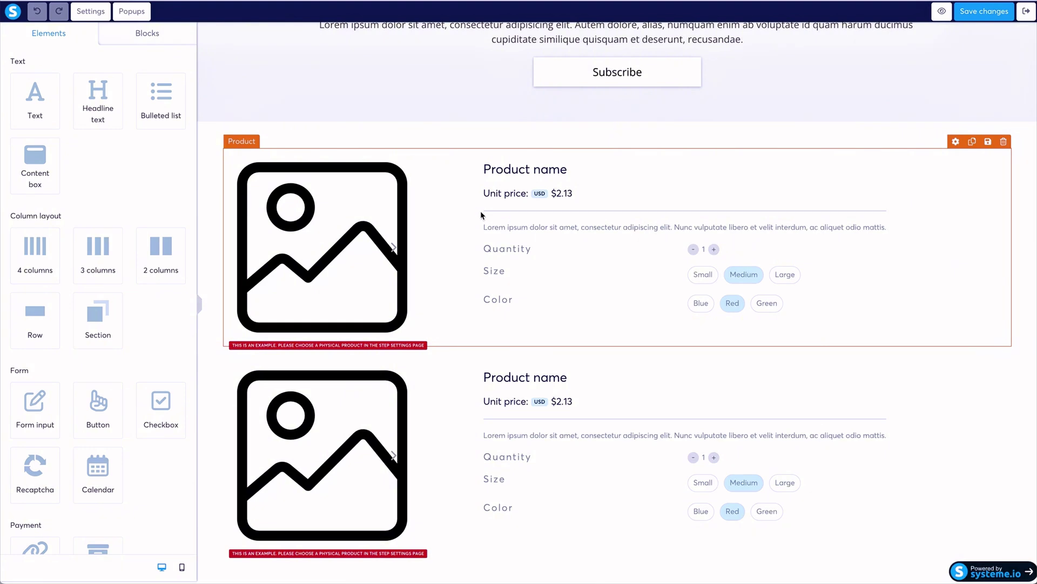
Add the Features block 'Three columns of items (big image, headline, text)' above the Product block.
click(174, 35)
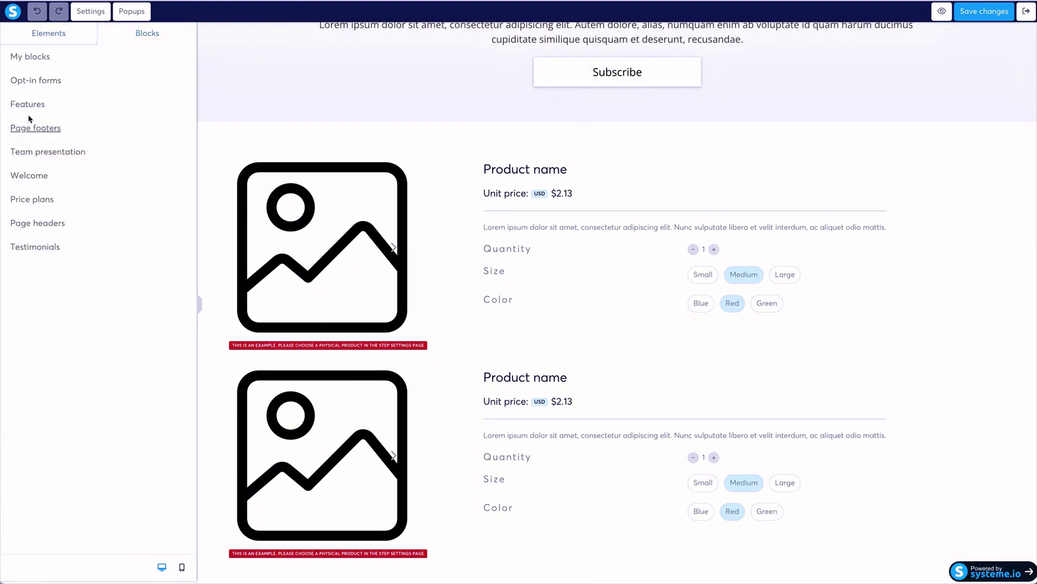
click(34, 104)
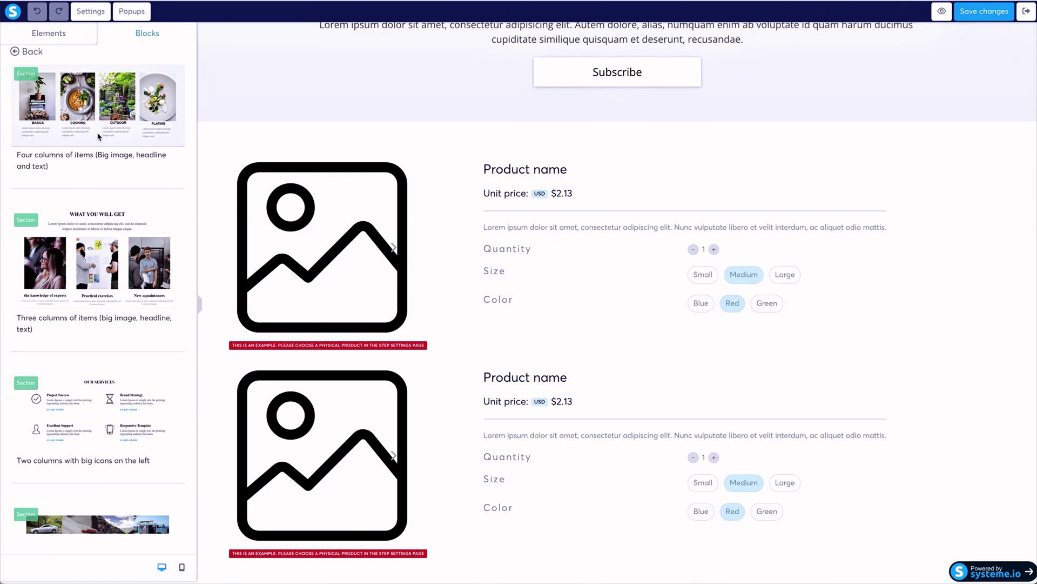
scroll(98, 137, down, 5)
scroll(50, 82, up, 2)
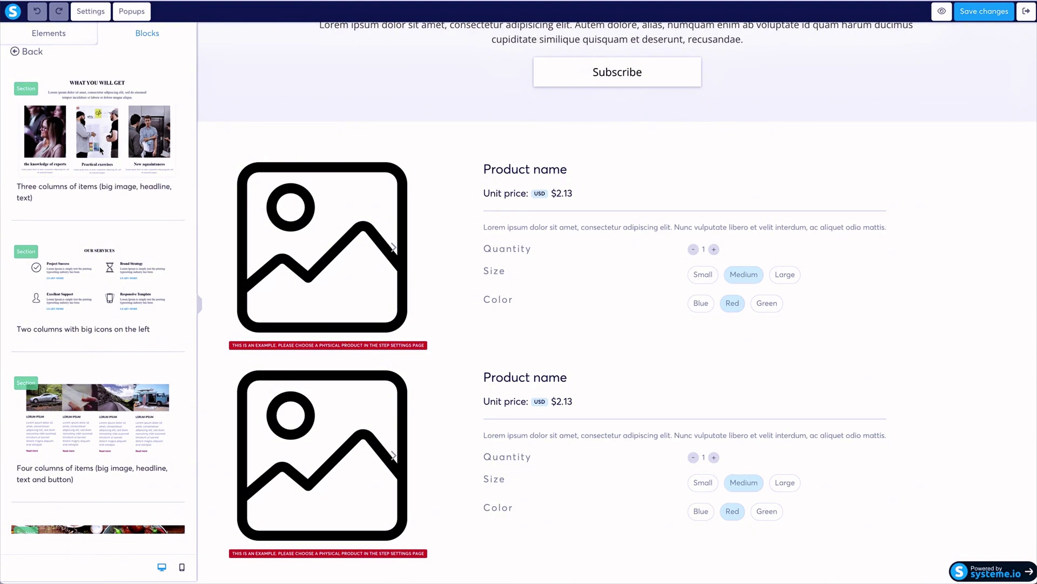
scroll(127, 158, down, 8)
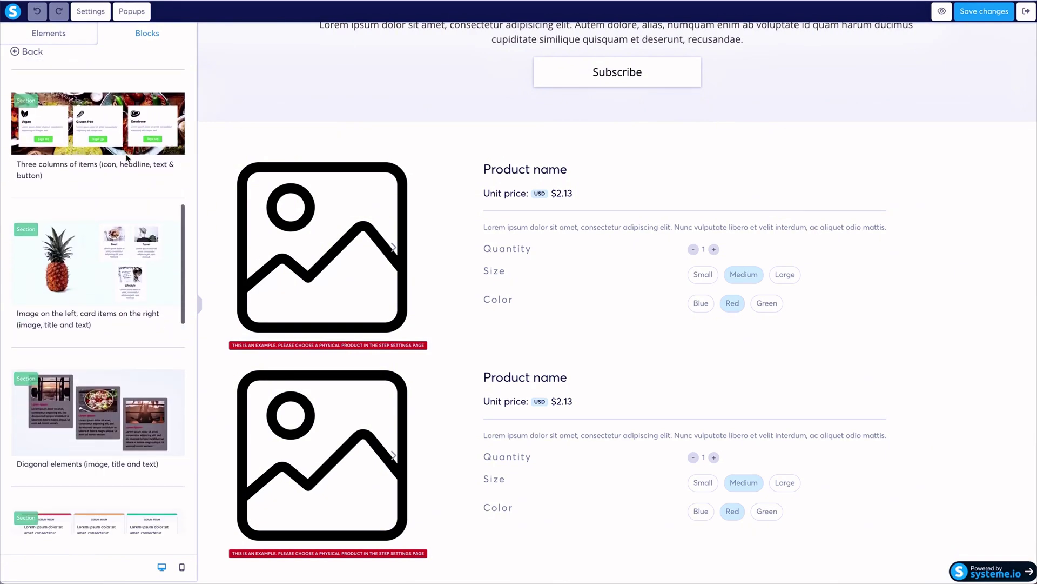
scroll(81, 162, down, 10)
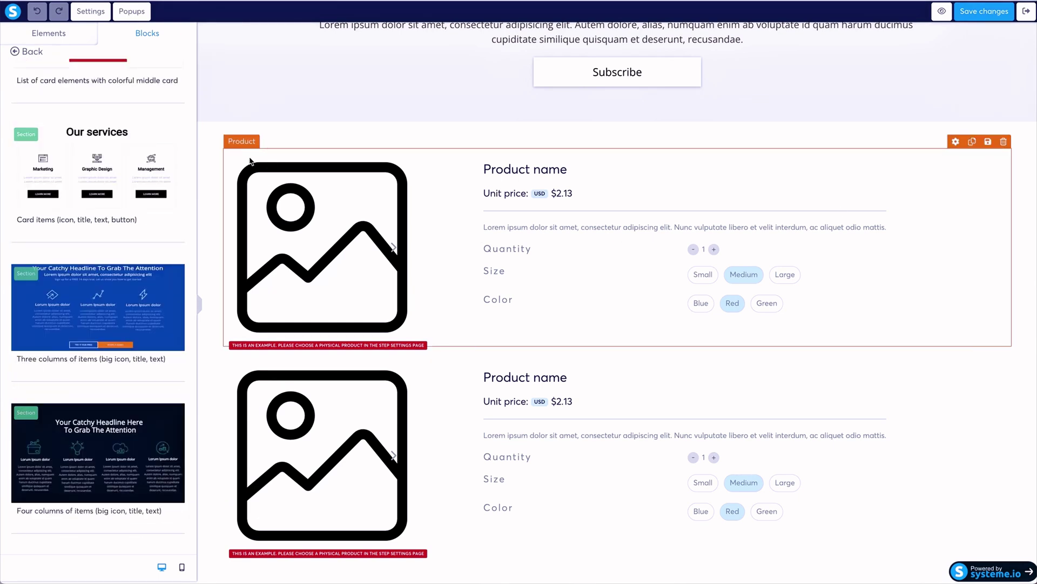
scroll(76, 206, up, 5)
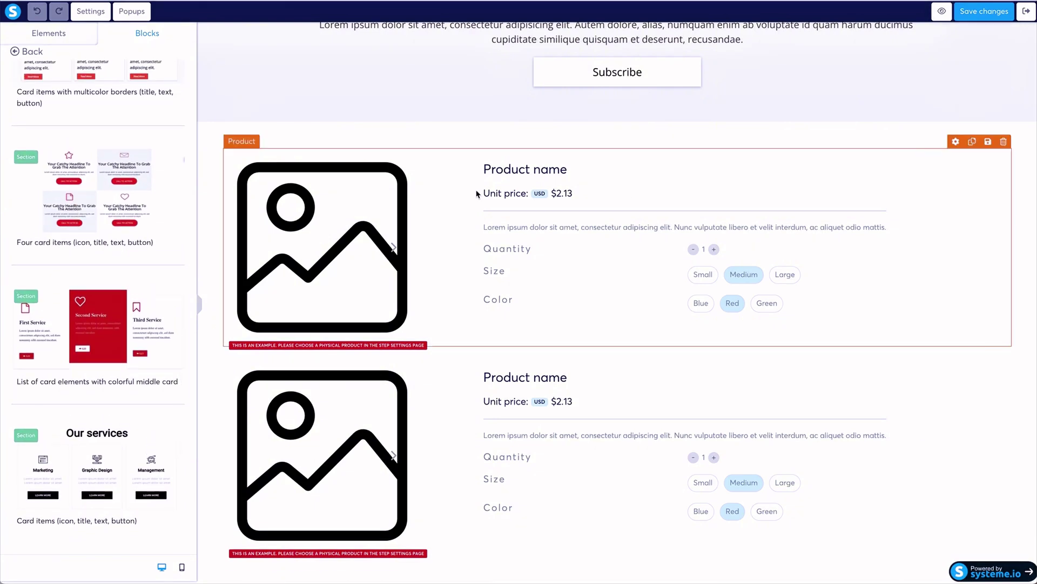
scroll(100, 201, up, 5)
scroll(100, 199, up, 2)
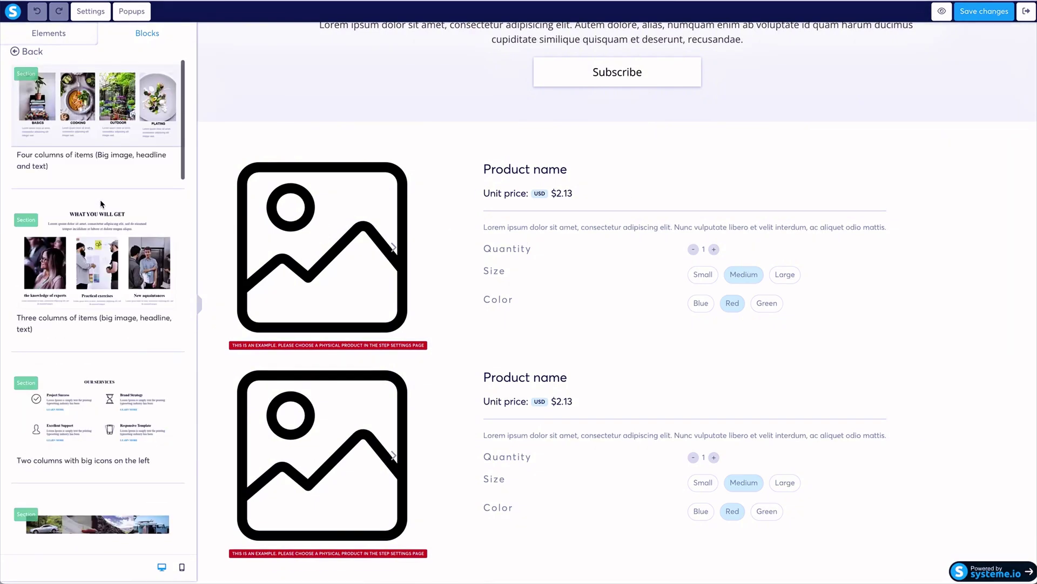
drag(74, 221, 479, 144)
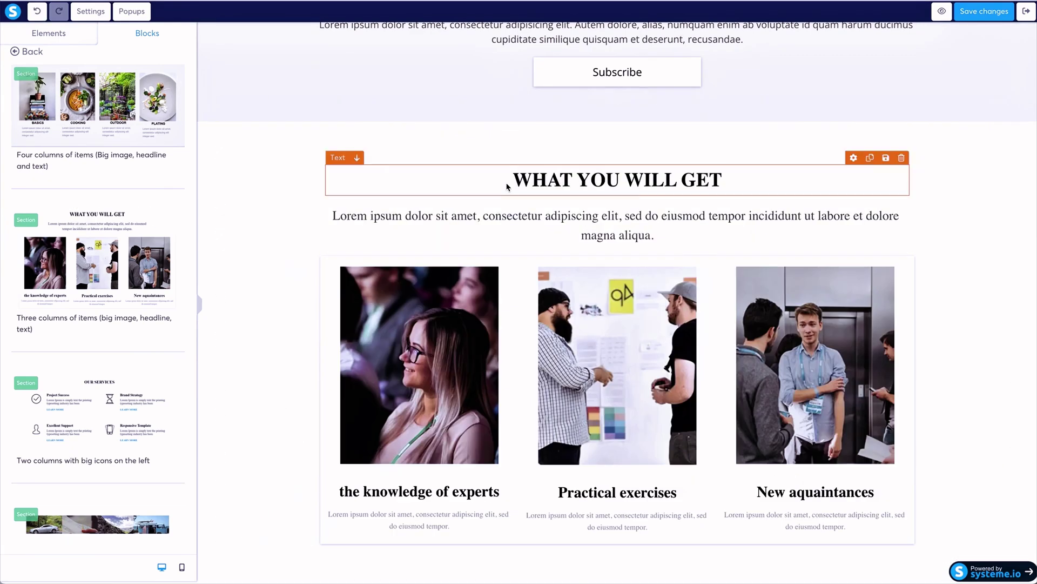
scroll(1006, 188, down, 8)
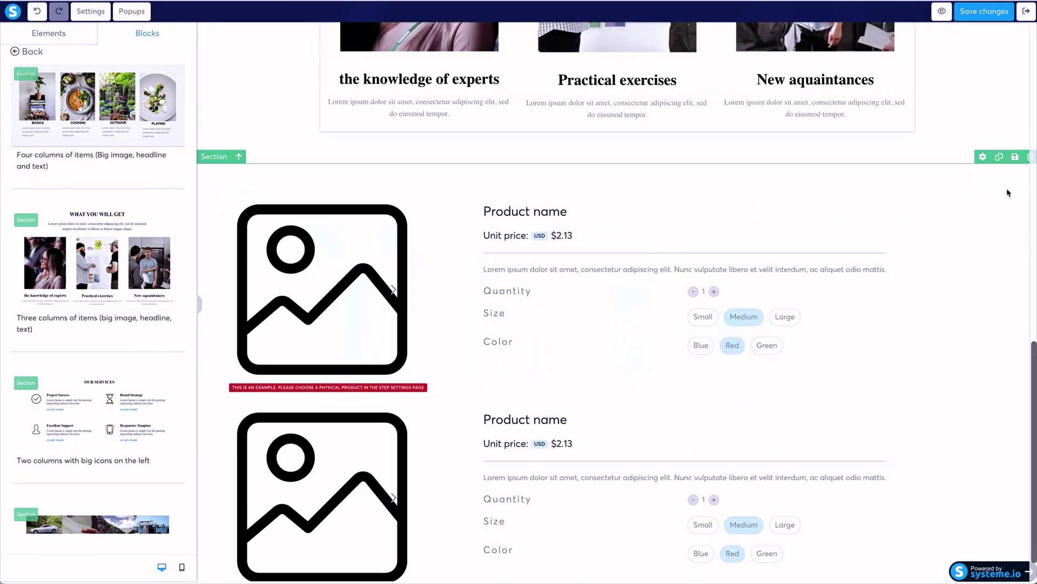
scroll(653, 217, up, 4)
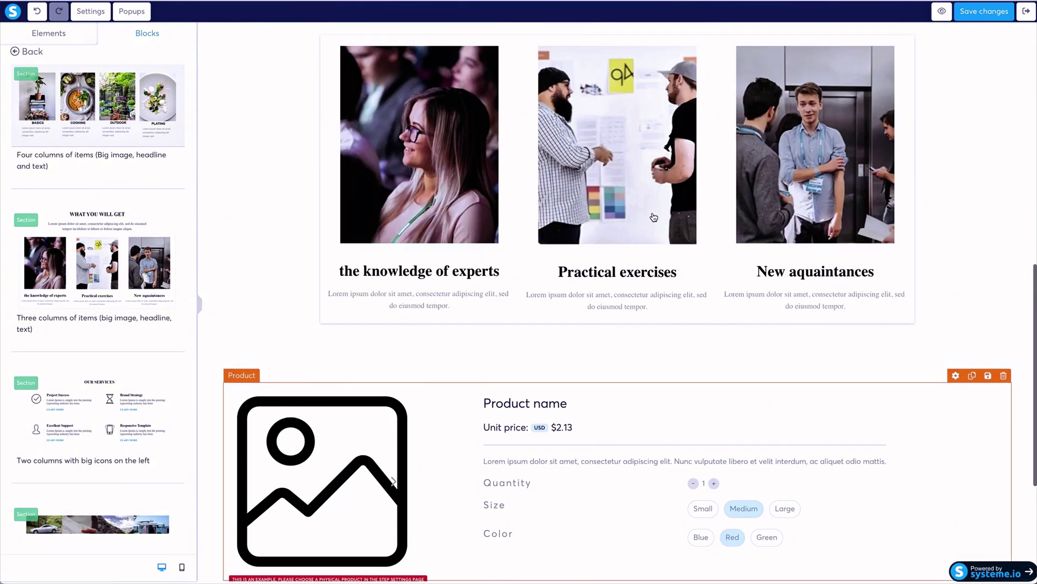
Select the first photo in the 'WHAT YOU WILL GET' section and bring up its image upload.
click(481, 126)
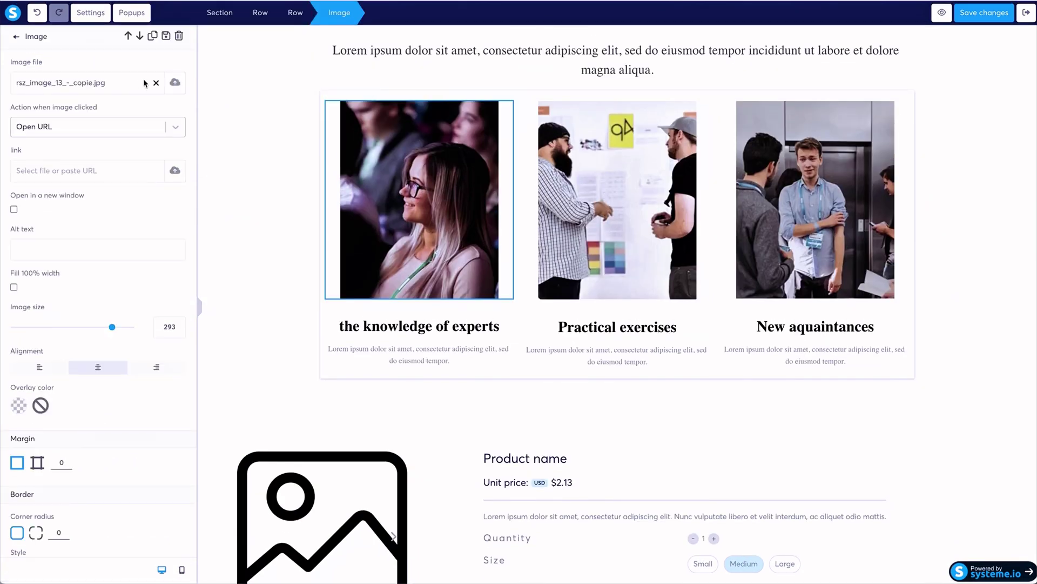
click(177, 85)
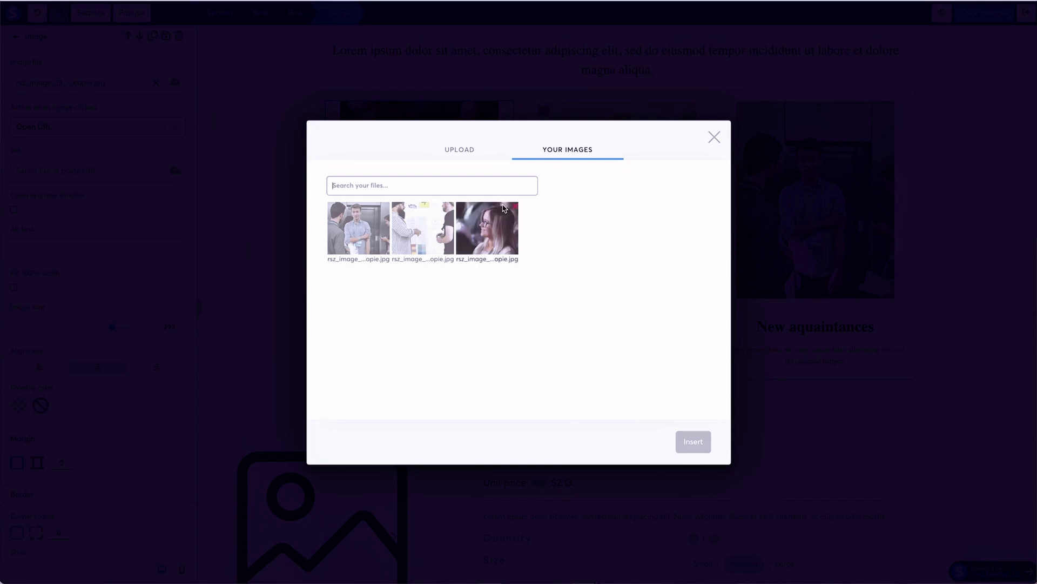
click(469, 149)
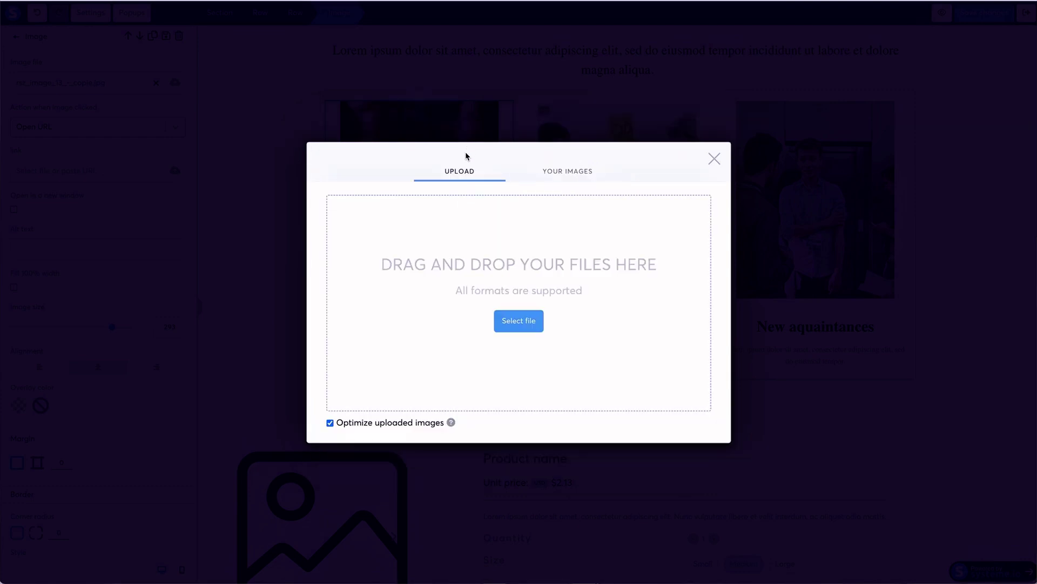
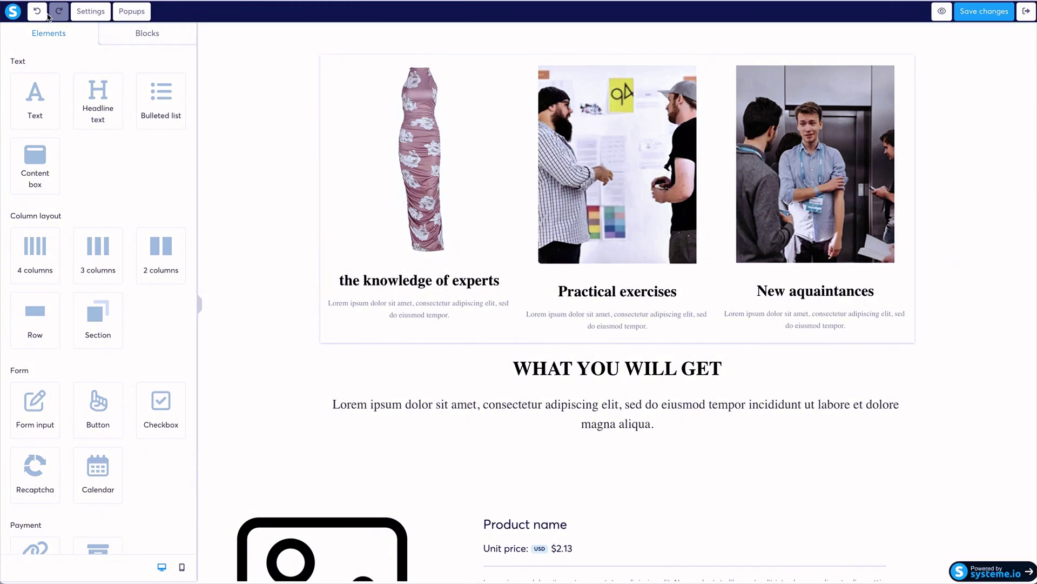
Undo the last row move so the WHAT YOU WILL GET heading sits above the picture cards.
click(37, 10)
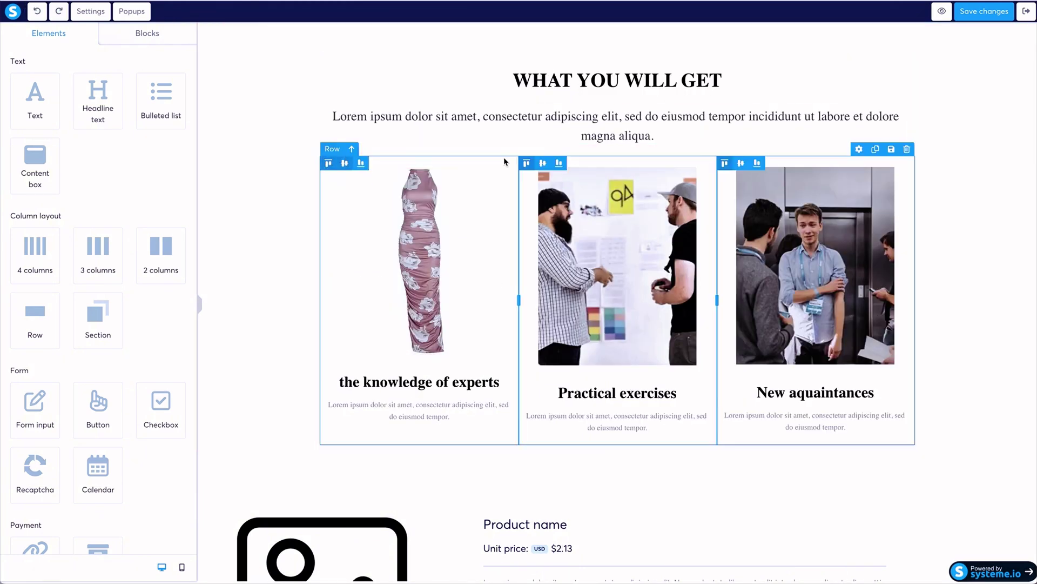
click(876, 149)
scroll(810, 243, down, 3)
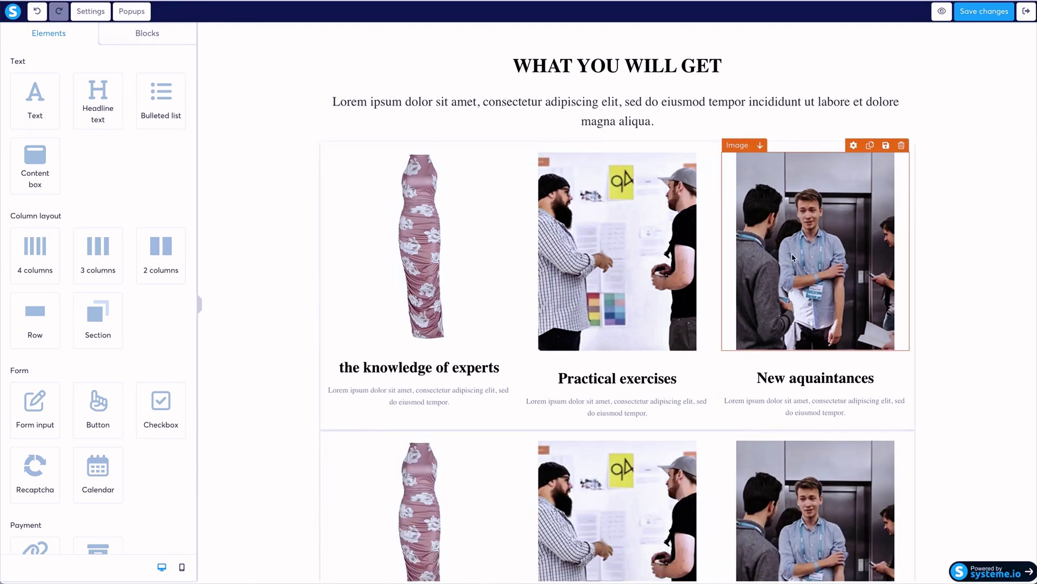
scroll(639, 345, down, 5)
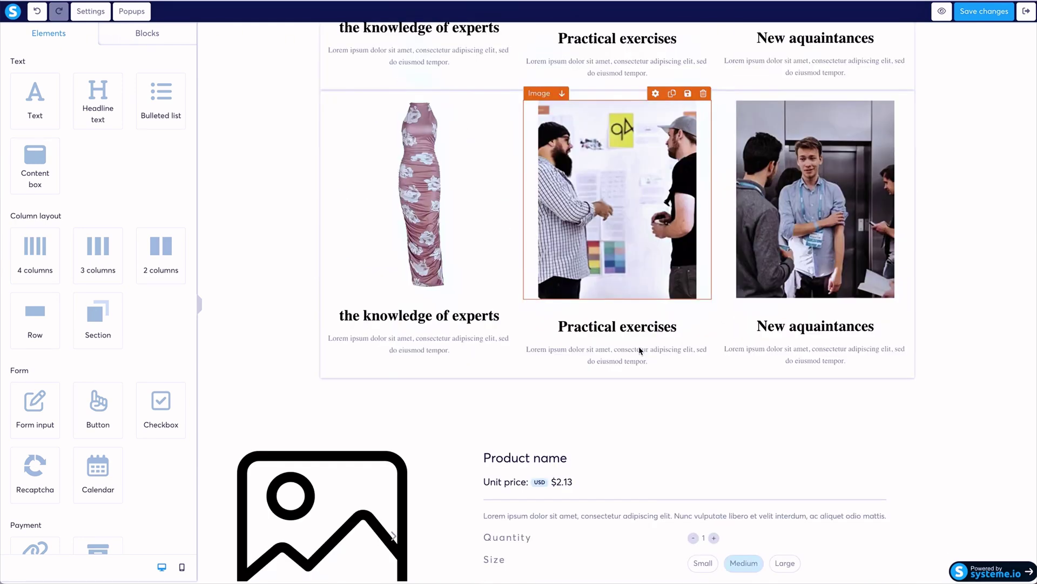
scroll(639, 349, up, 5)
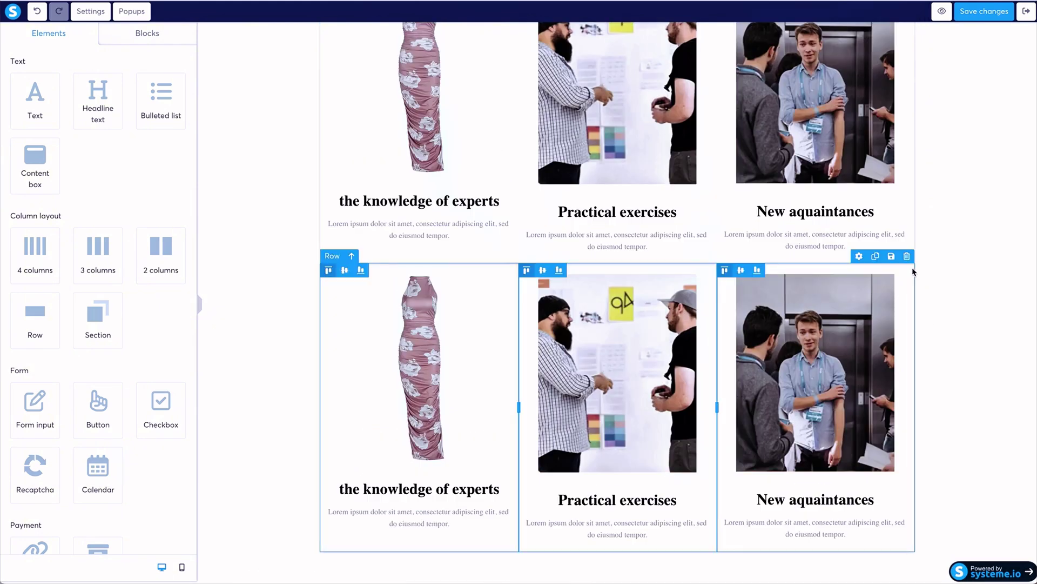
click(907, 256)
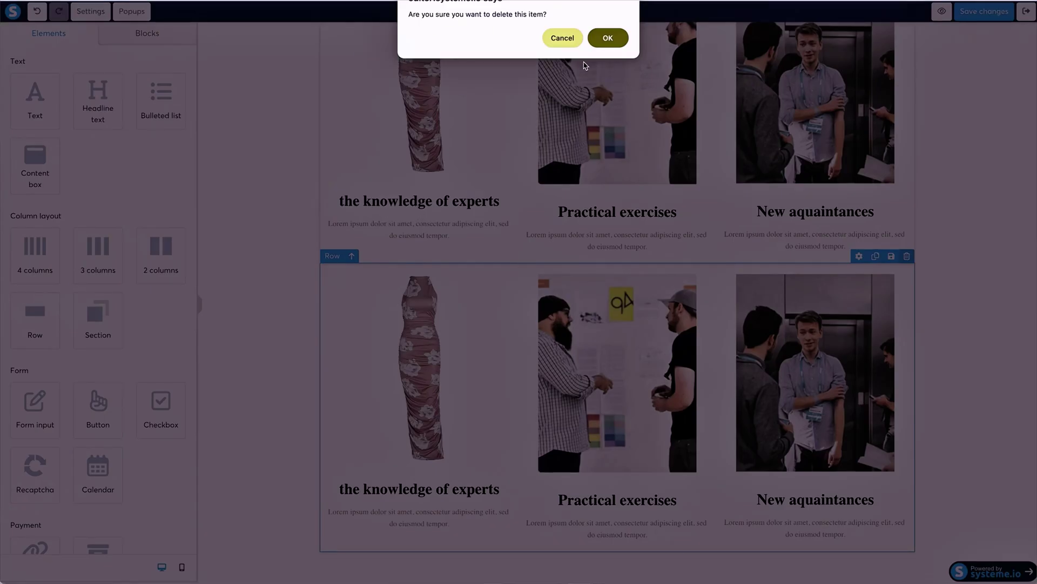
click(611, 41)
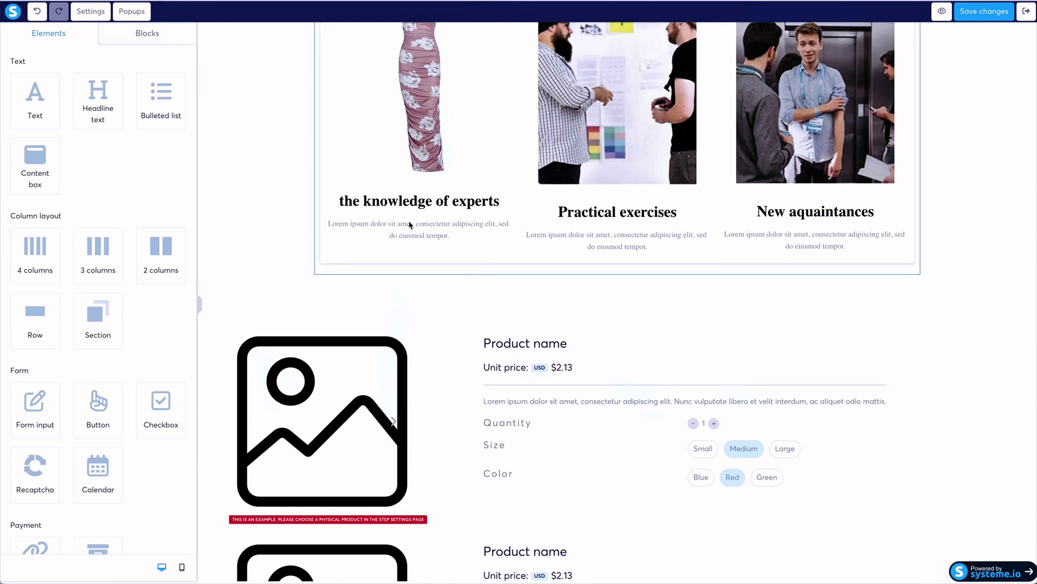
Rename the first card's heading to 'Product Name'.
click(386, 204)
triple_click(385, 204)
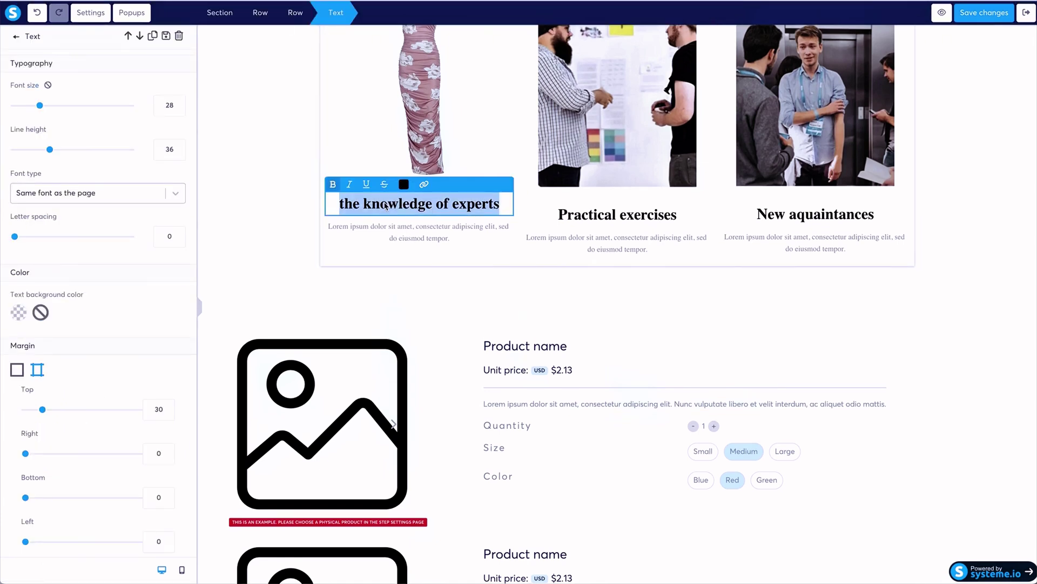
text(Produc)
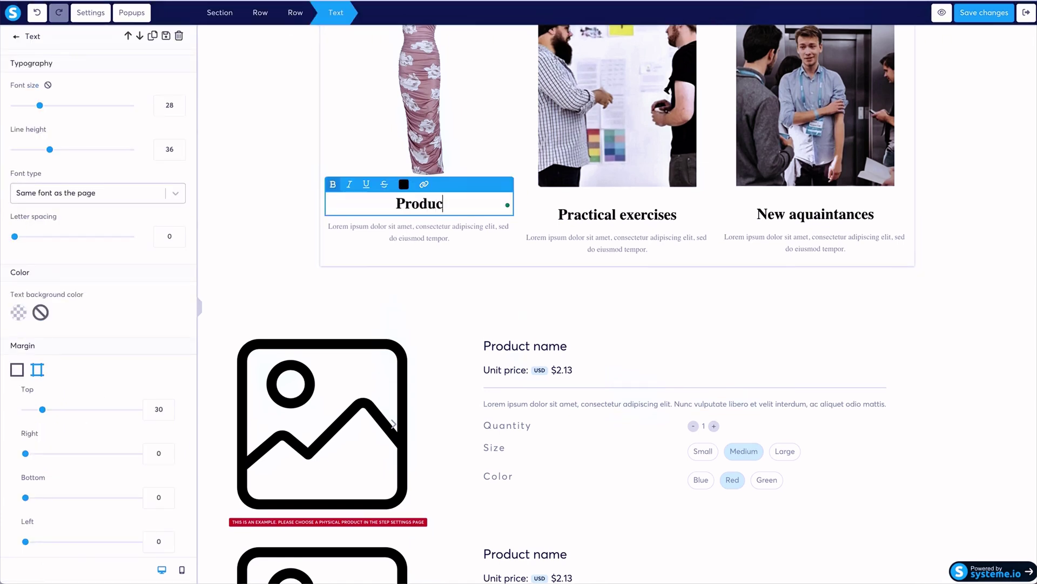
text(t Name)
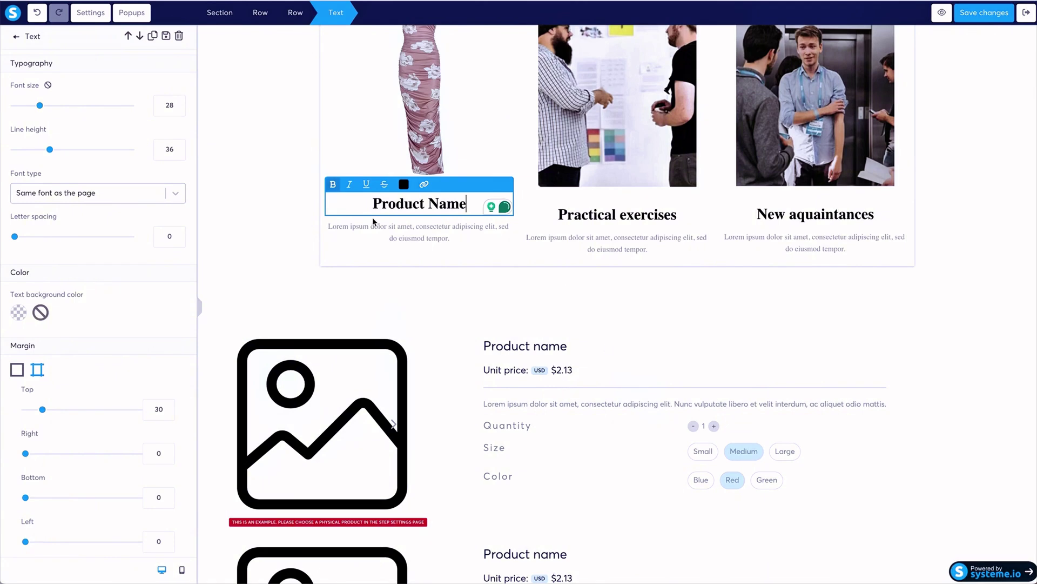
click(198, 44)
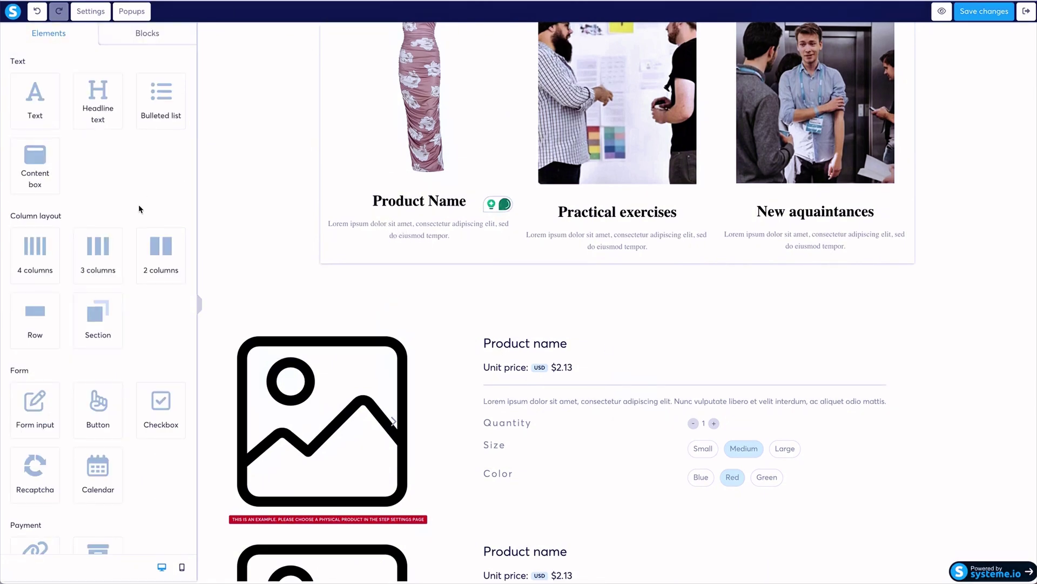
Add a smaller-font 'Price' text line beneath the heading.
scroll(138, 208, down, 3)
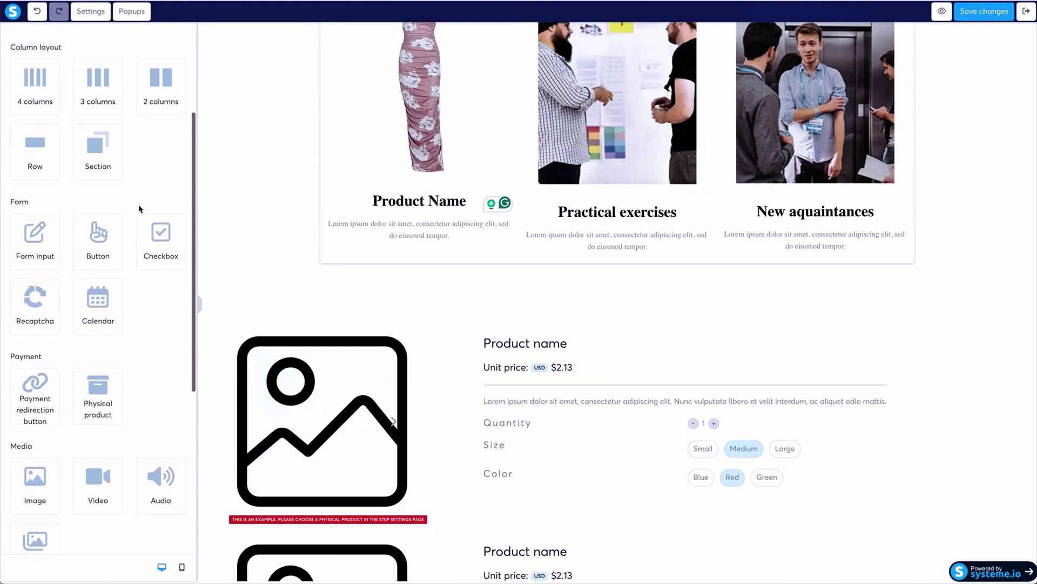
scroll(138, 209, down, 3)
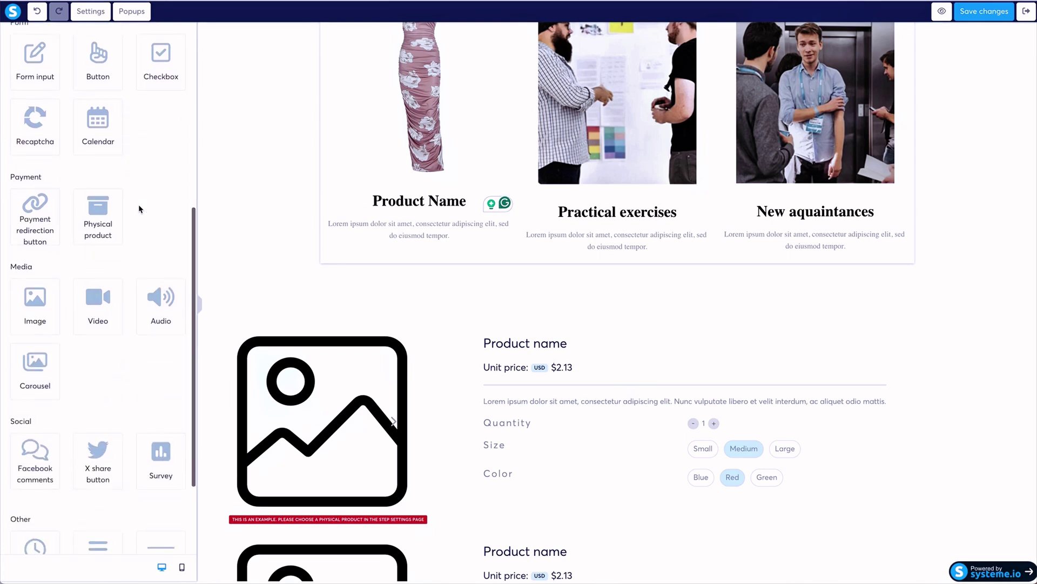
scroll(105, 353, up, 2)
scroll(110, 357, down, 4)
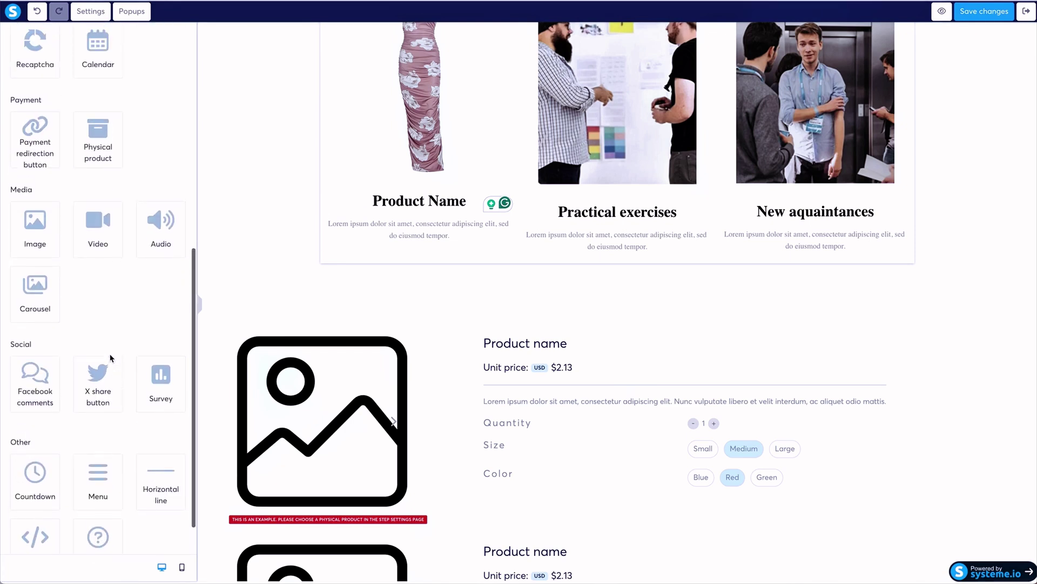
mouse_move(443, 220)
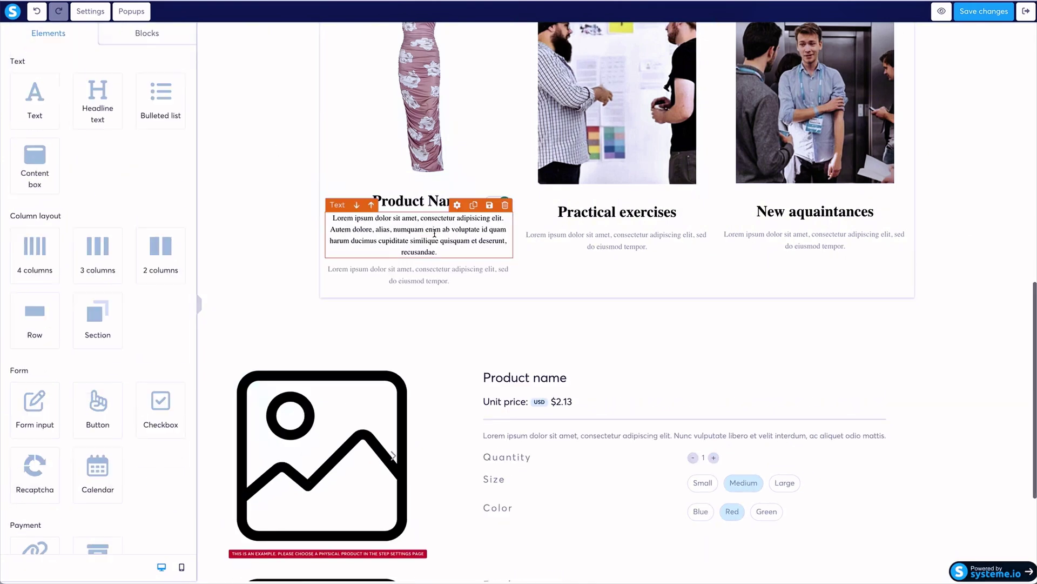
click(435, 236)
triple_click(436, 236)
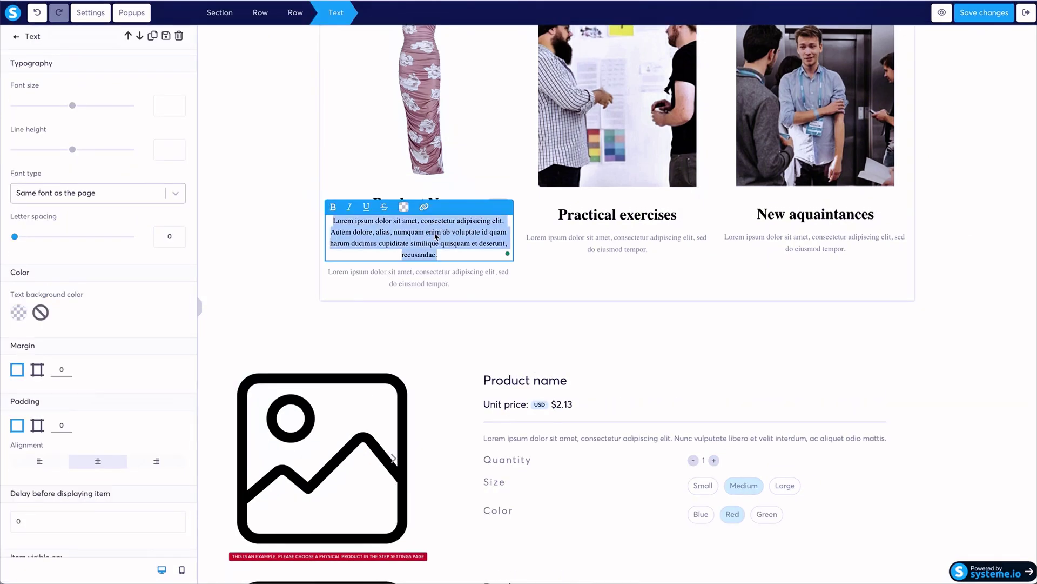
text(Price)
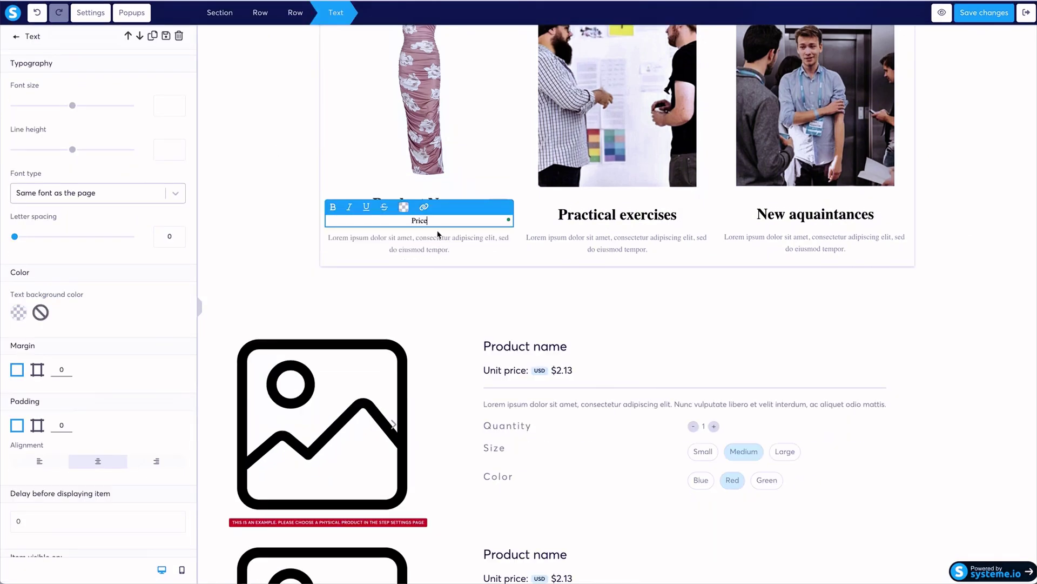
double_click(411, 220)
drag(73, 106, 33, 109)
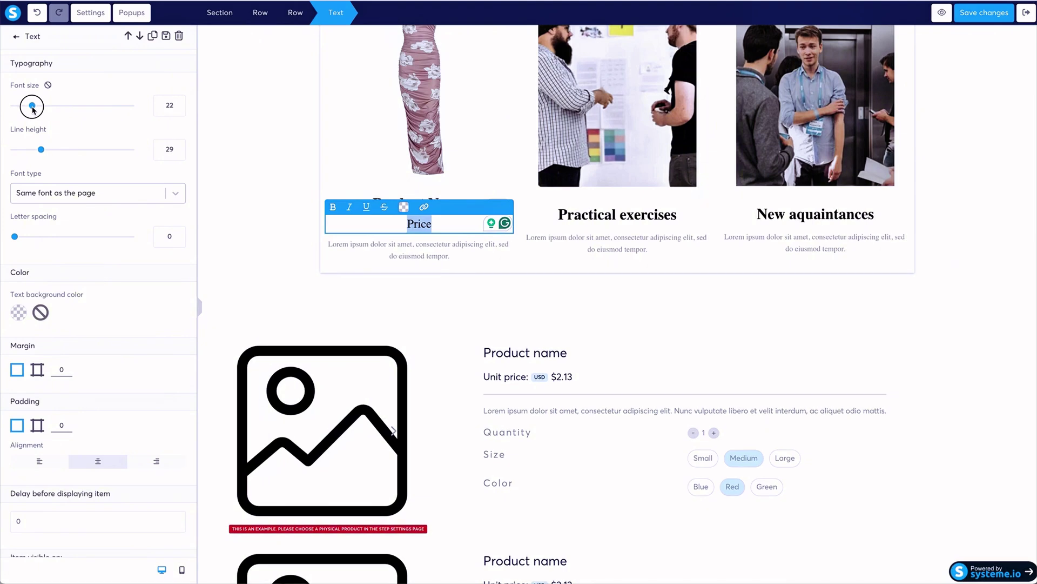
click(447, 253)
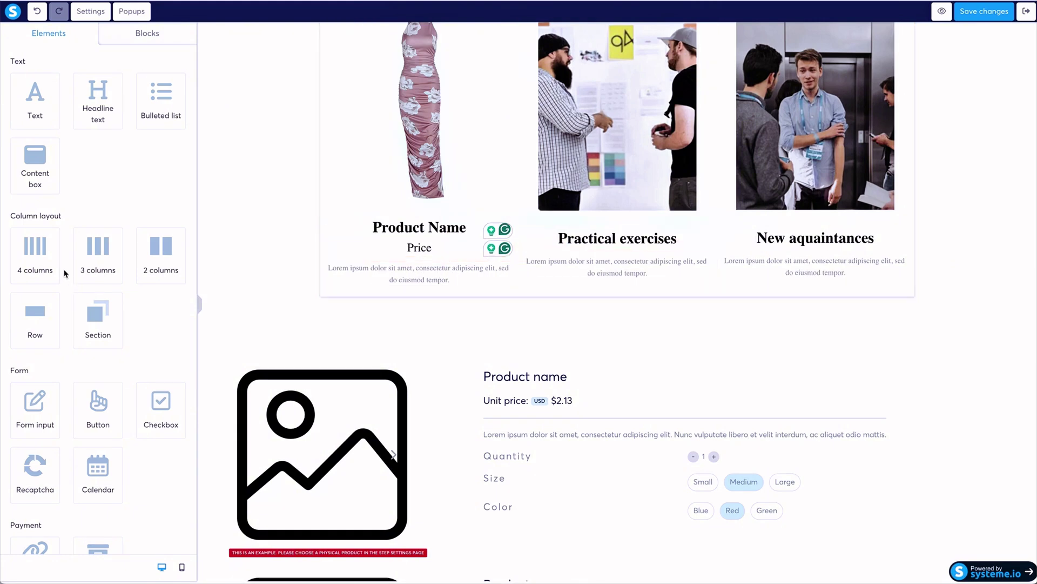
Insert a three-column row under Price, delete the Lorem text, and add a Click here button to column one.
drag(113, 258, 426, 266)
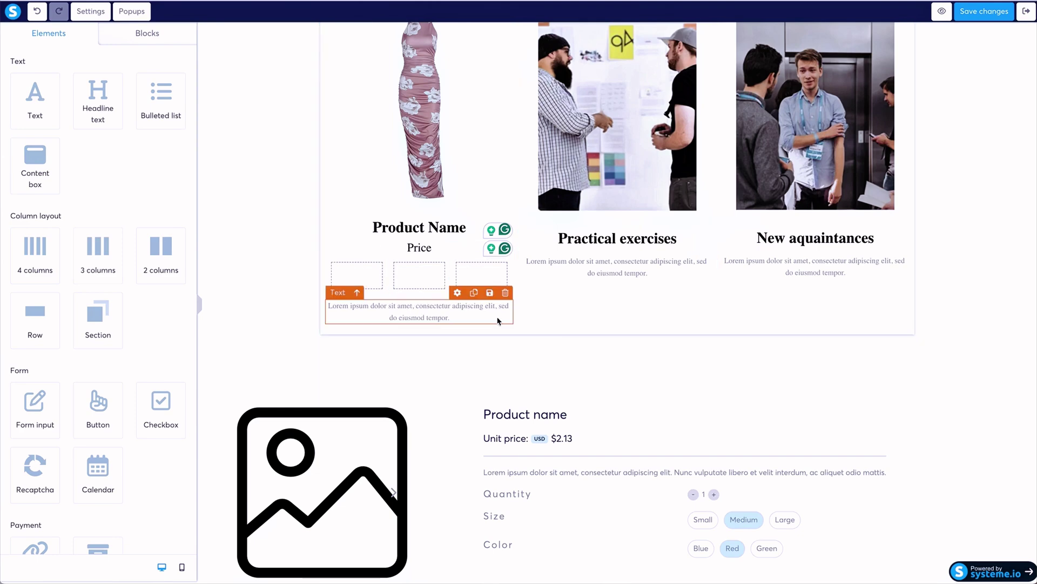
click(507, 294)
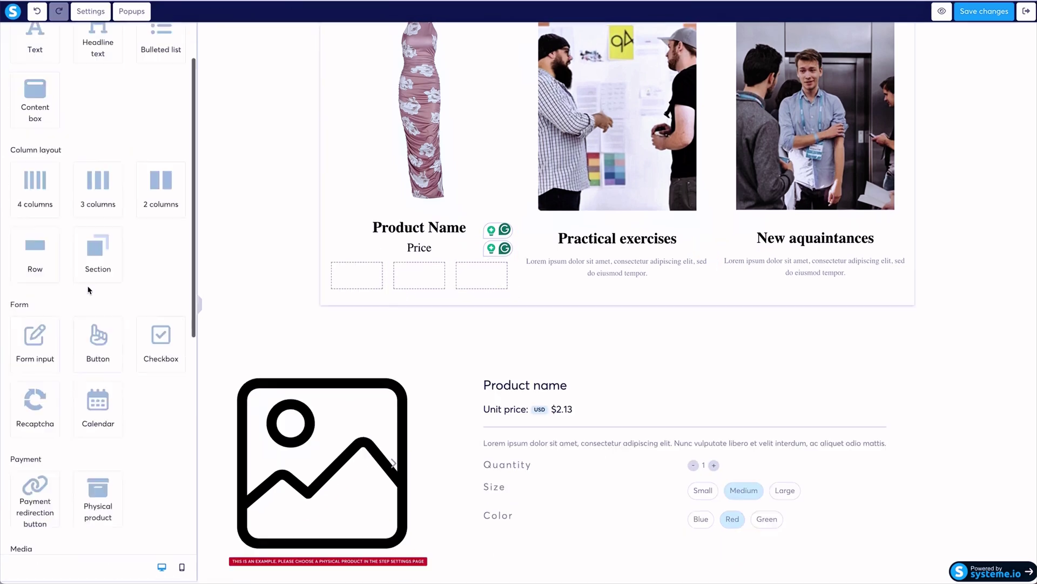
scroll(102, 300, down, 2)
drag(98, 300, 367, 279)
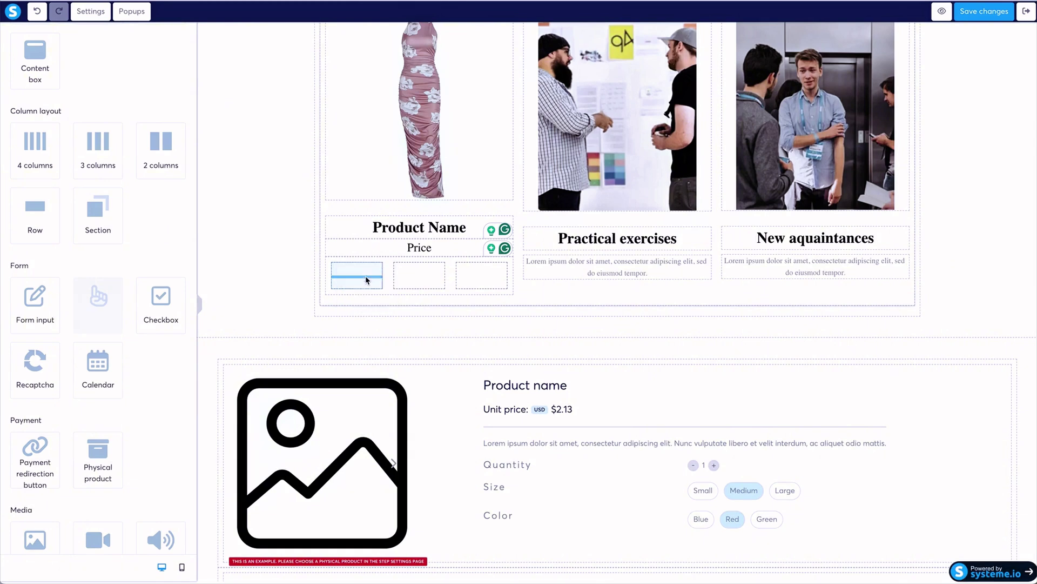
scroll(109, 324, down, 2)
scroll(109, 325, down, 3)
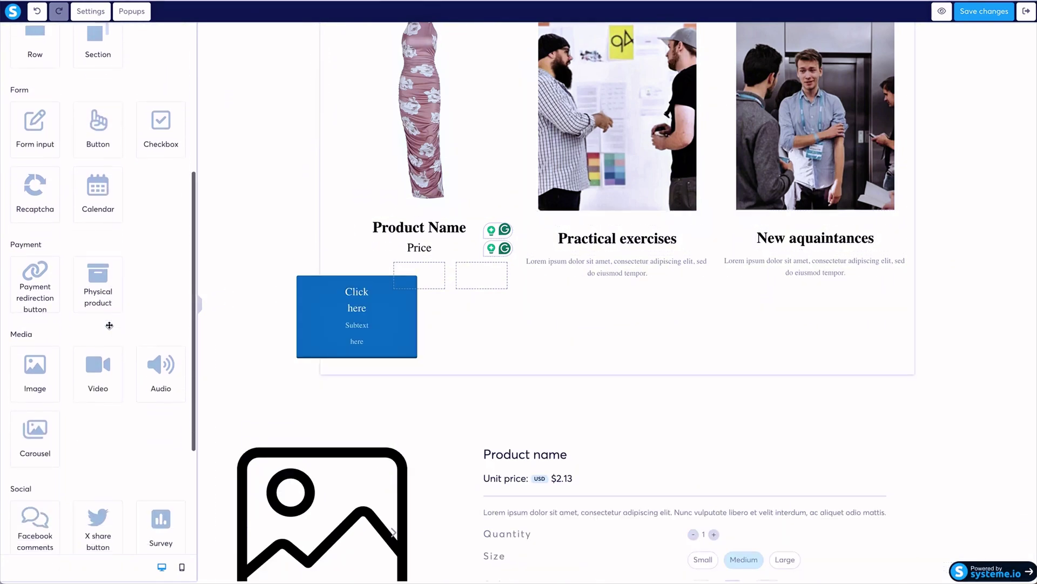
scroll(109, 325, down, 2)
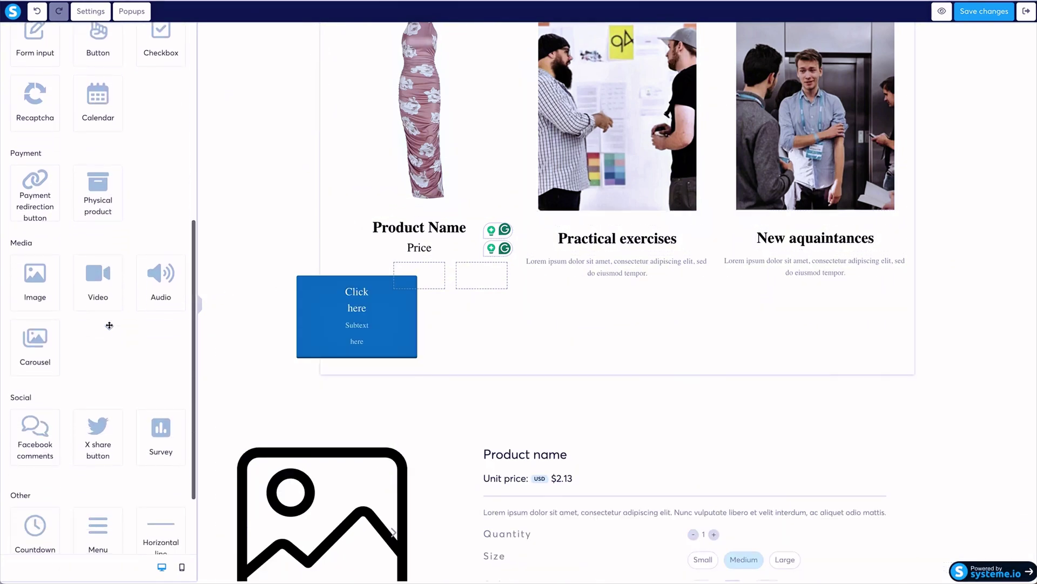
scroll(110, 328, down, 2)
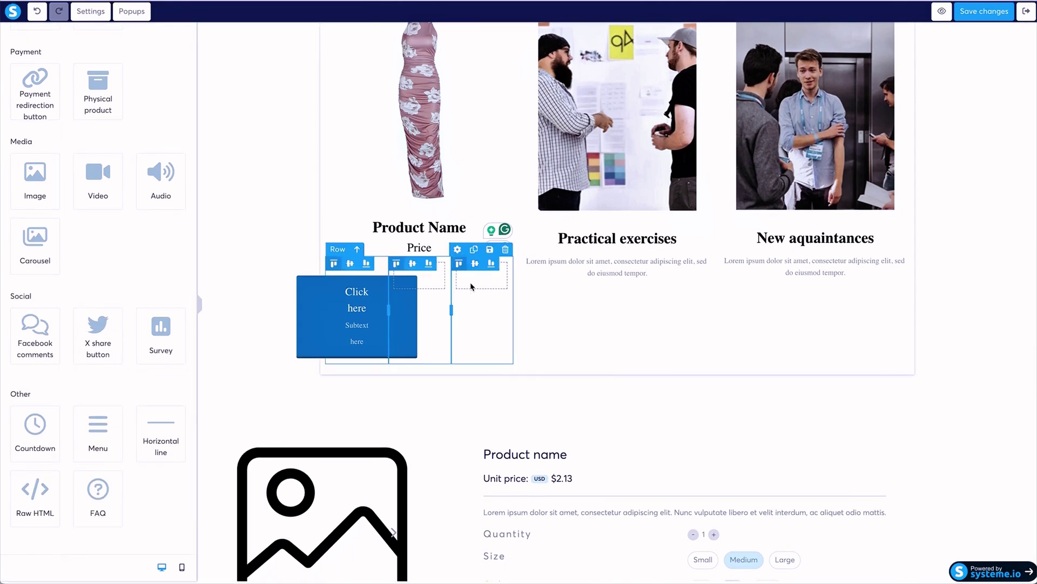
Clear the button's text and subtext, shrinking its text size and line height to 8.
click(386, 307)
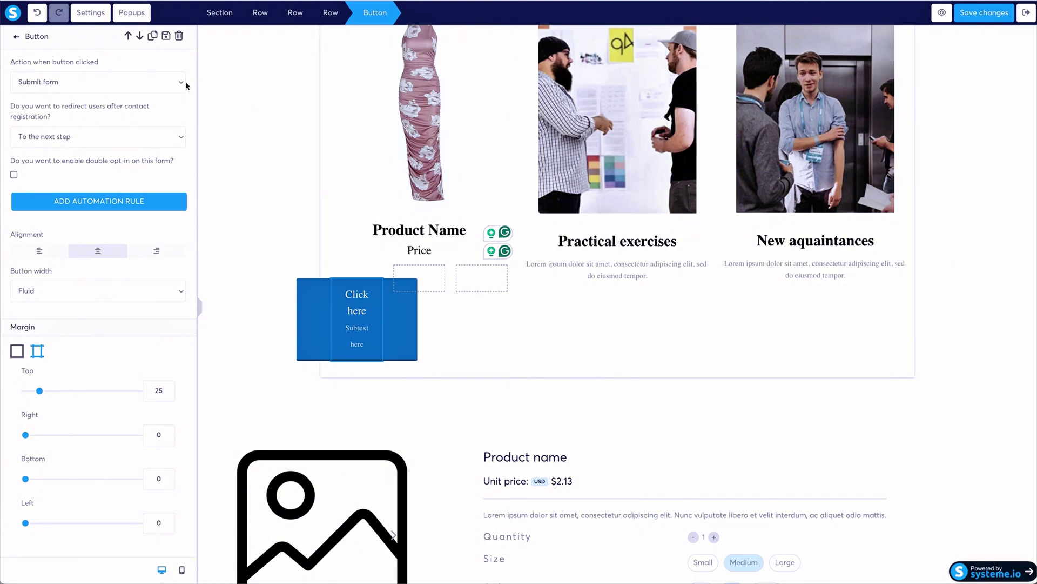
scroll(98, 324, down, 4)
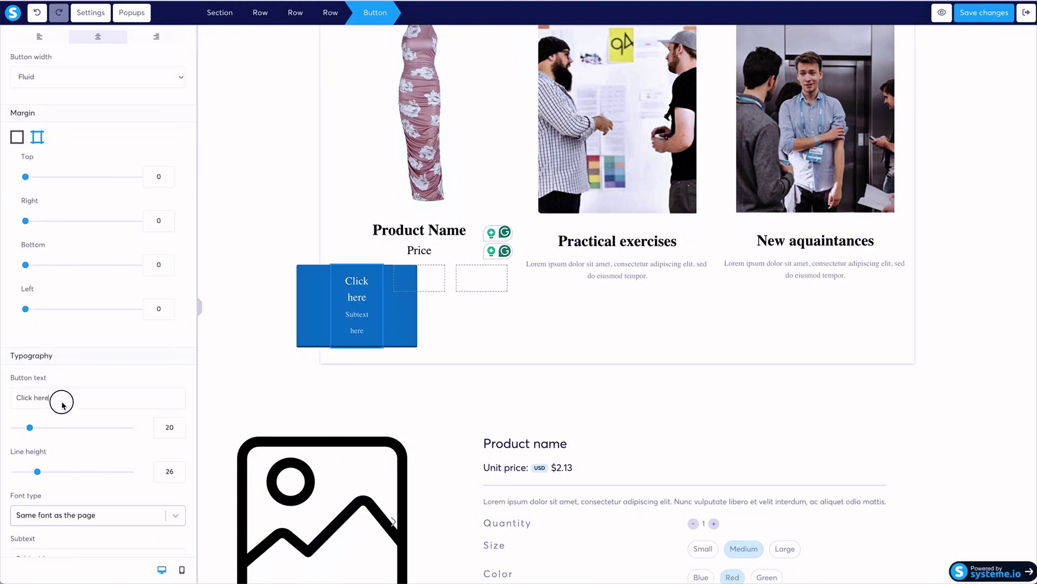
triple_click(62, 398)
key(BackSpace)
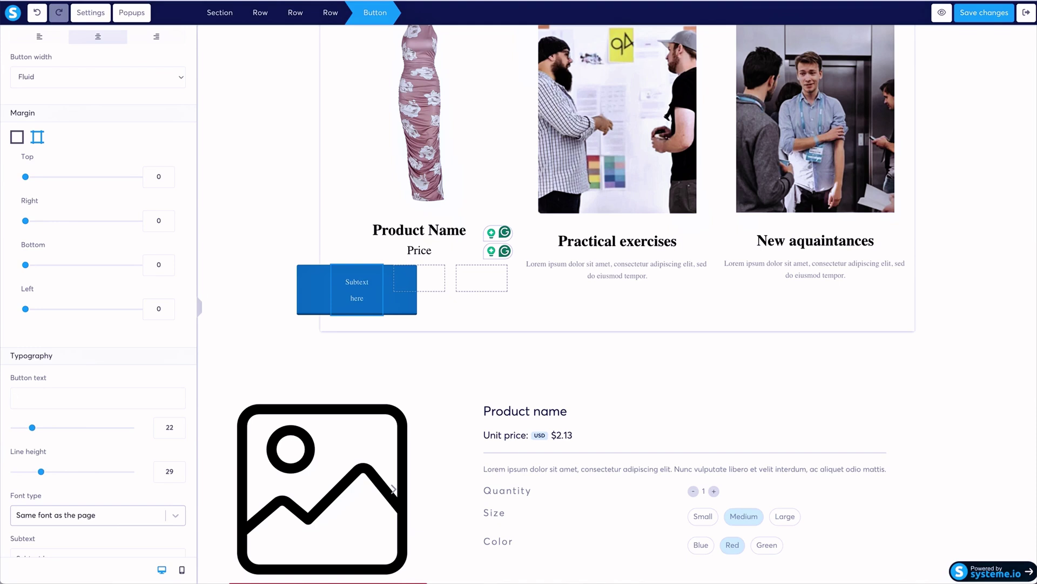
drag(32, 427, 1, 432)
scroll(62, 431, down, 3)
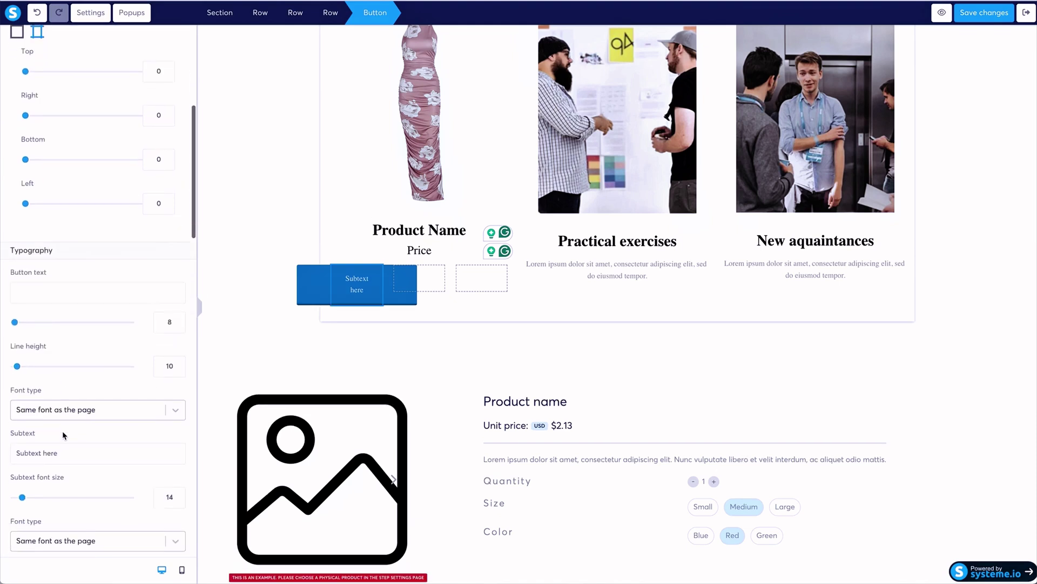
drag(16, 332, 7, 332)
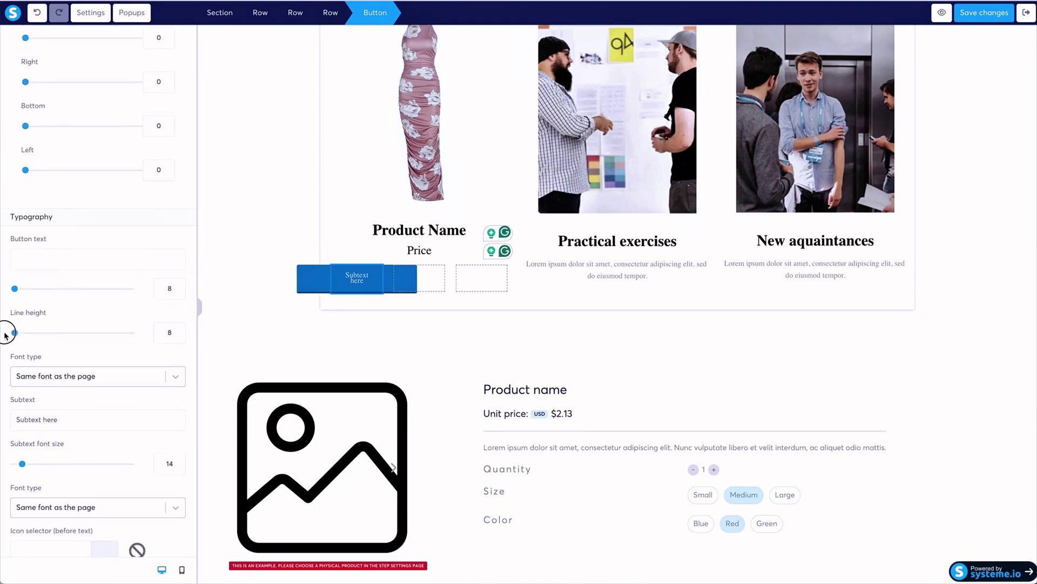
scroll(63, 409, down, 1)
drag(93, 387, 1, 385)
key(BackSpace)
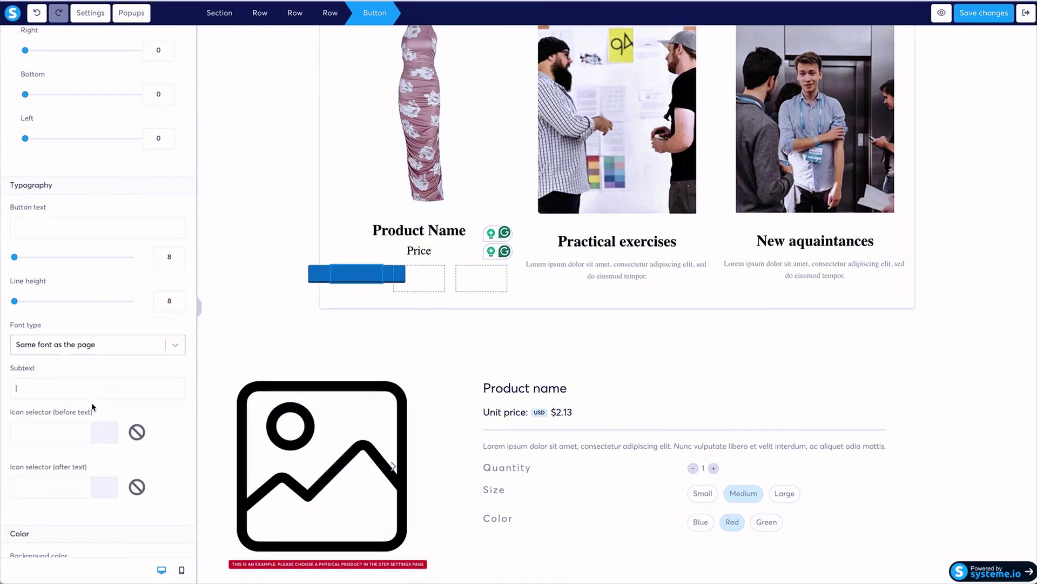
Set the button padding to 15 top and bottom and 28 left and right.
click(294, 312)
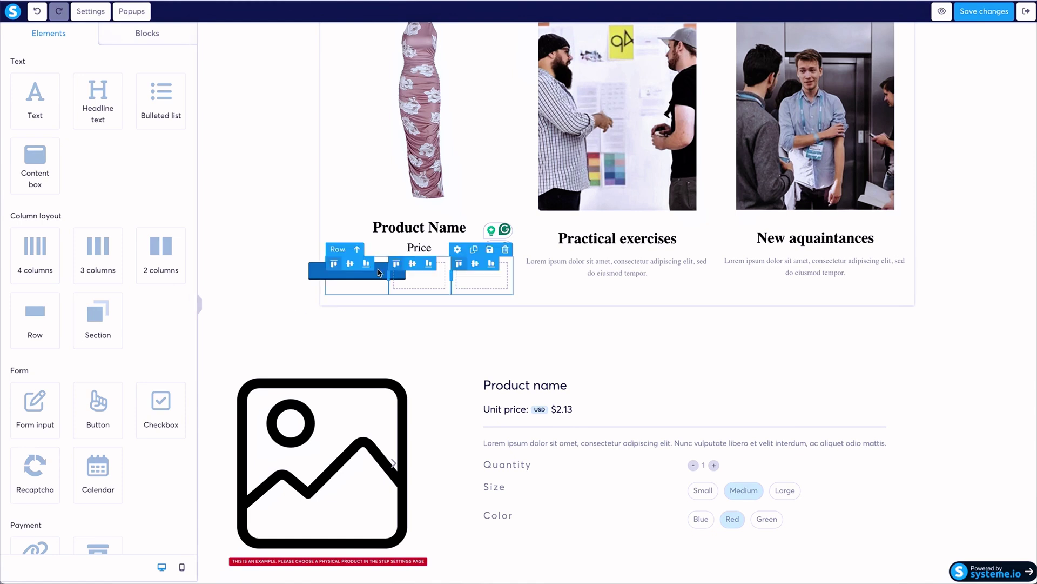
click(361, 275)
scroll(81, 299, down, 3)
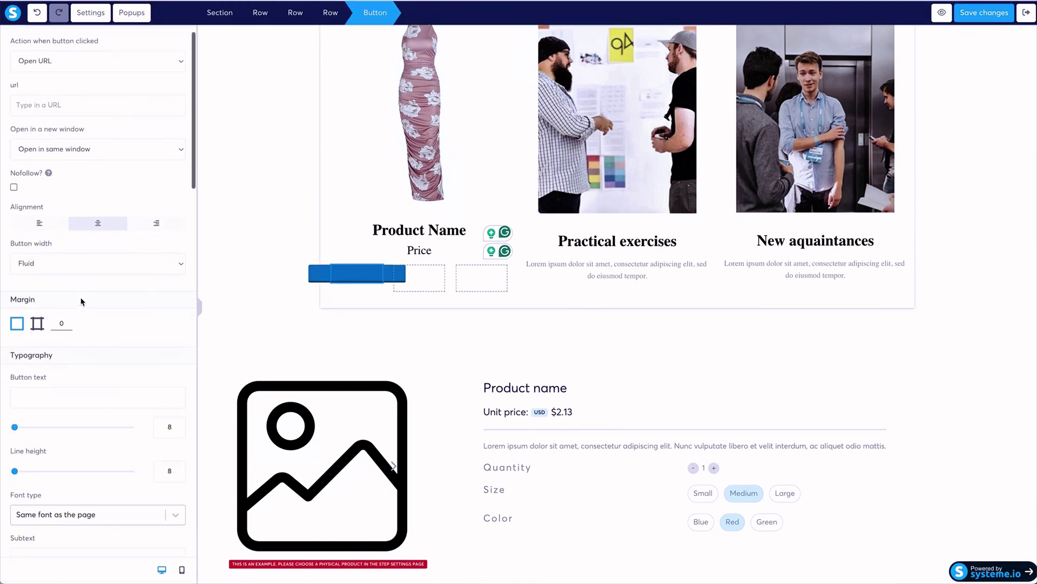
scroll(81, 301, down, 3)
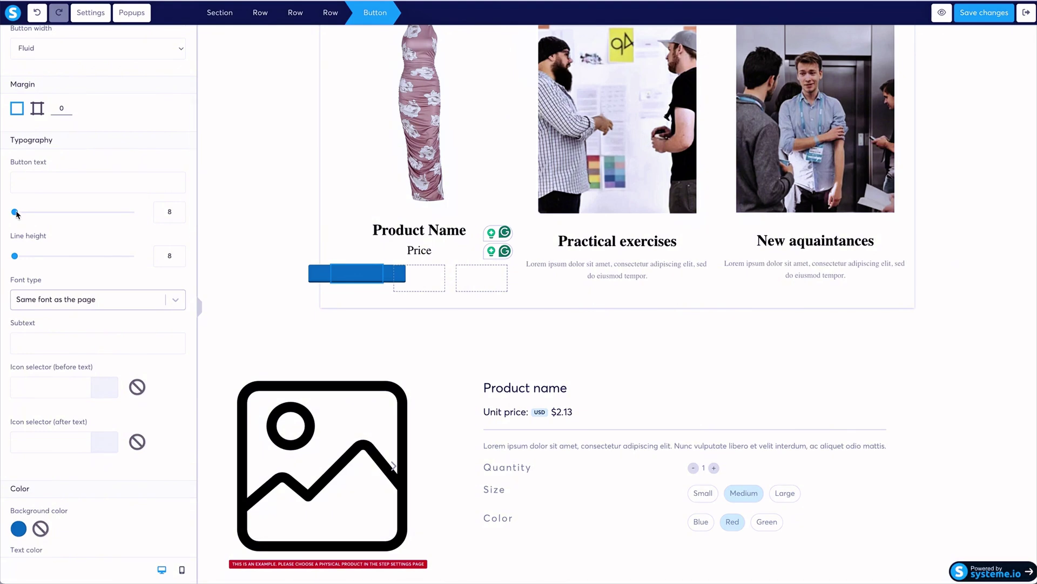
scroll(82, 258, down, 7)
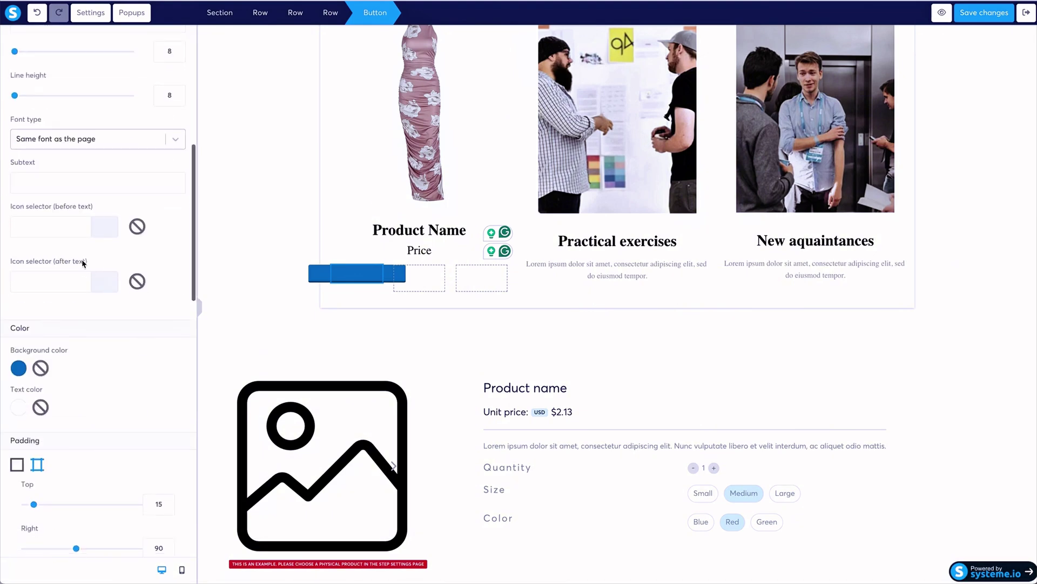
mouse_move(34, 354)
mouse_down()
mouse_move(9, 358)
mouse_move(34, 358)
mouse_up()
drag(77, 398, 2, 399)
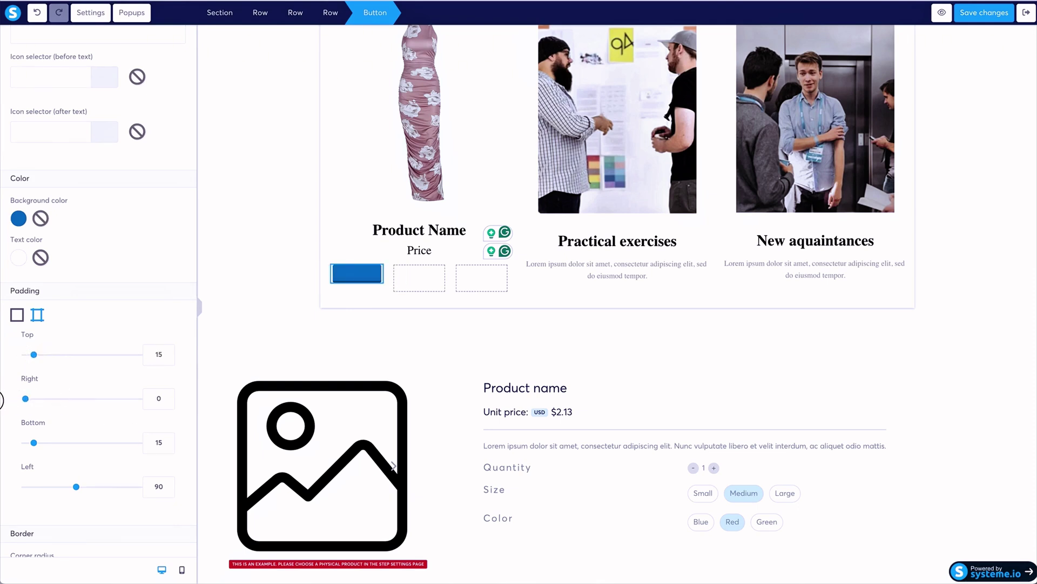
drag(77, 487, 8, 487)
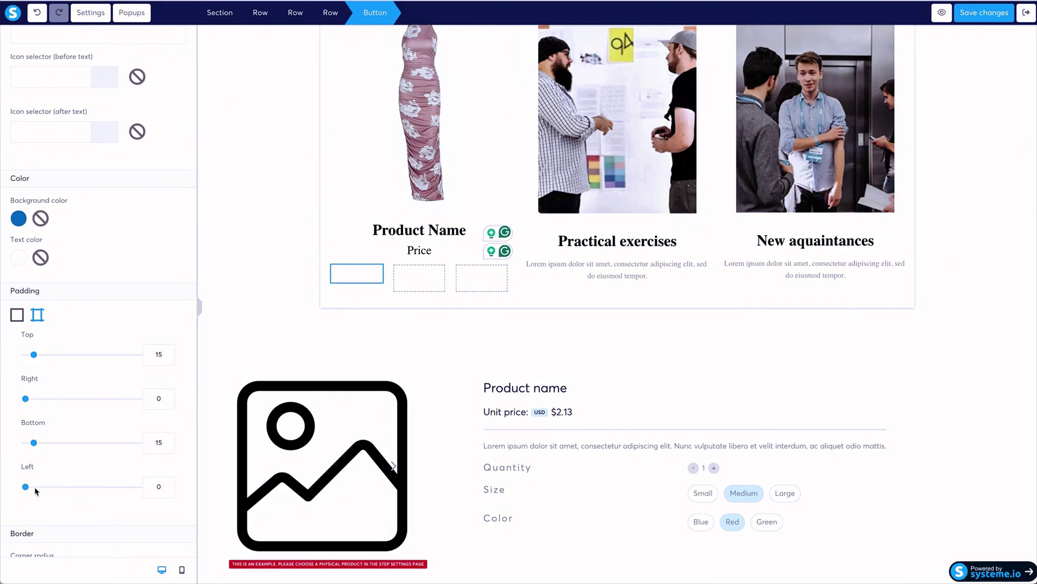
drag(30, 490, 43, 489)
drag(28, 399, 42, 401)
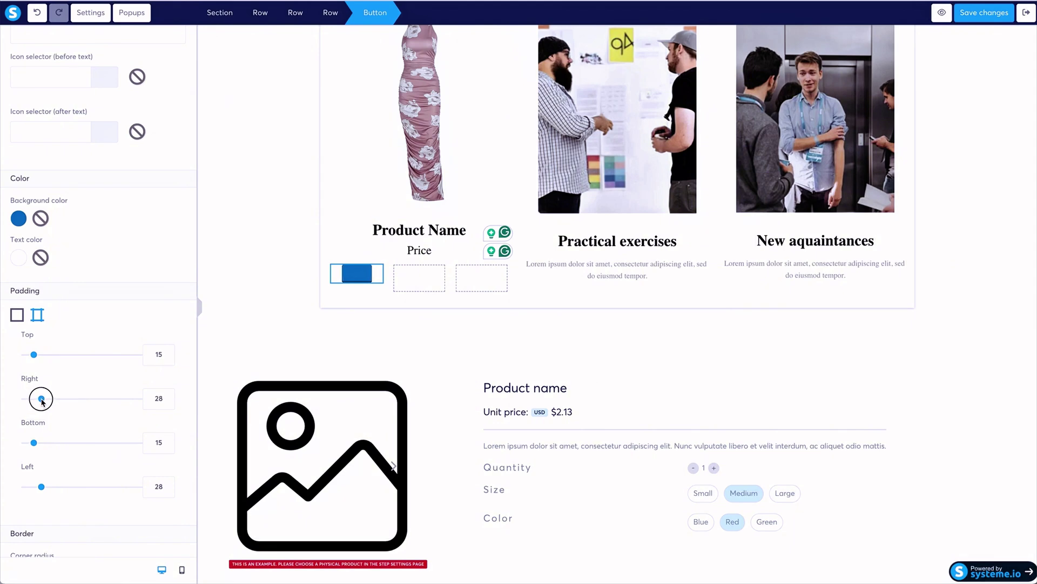
Make the button background red and duplicate it into the next column.
click(19, 219)
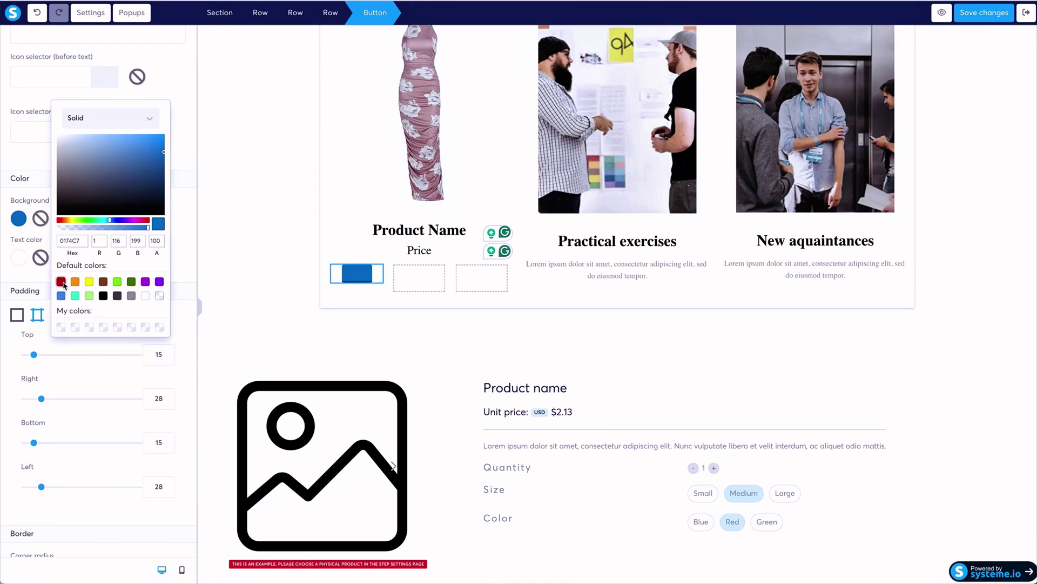
click(61, 282)
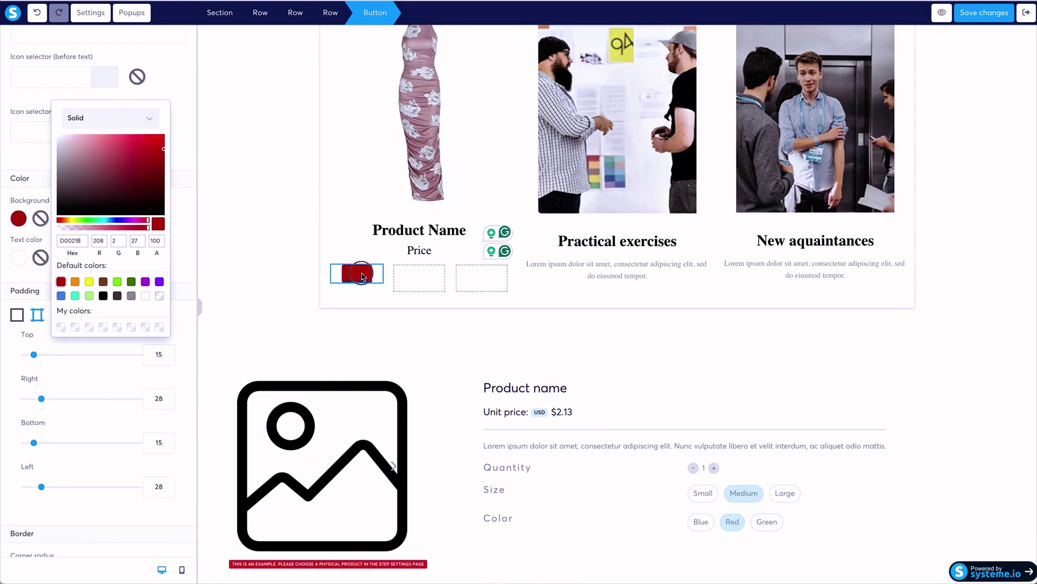
click(362, 274)
click(346, 256)
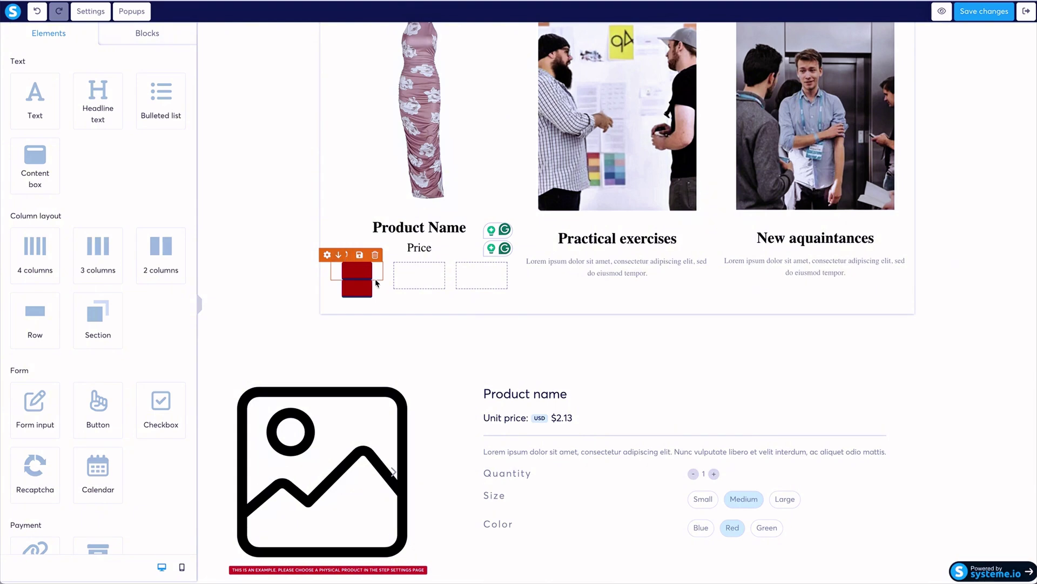
drag(352, 288, 482, 275)
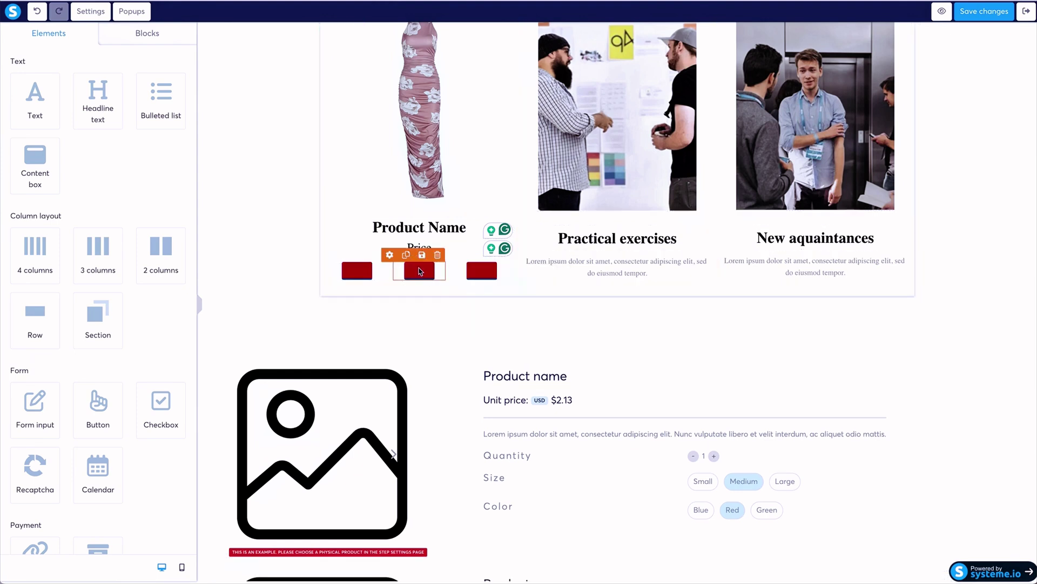
Recolour the middle button purple and the third button yellow.
click(388, 273)
scroll(65, 325, down, 10)
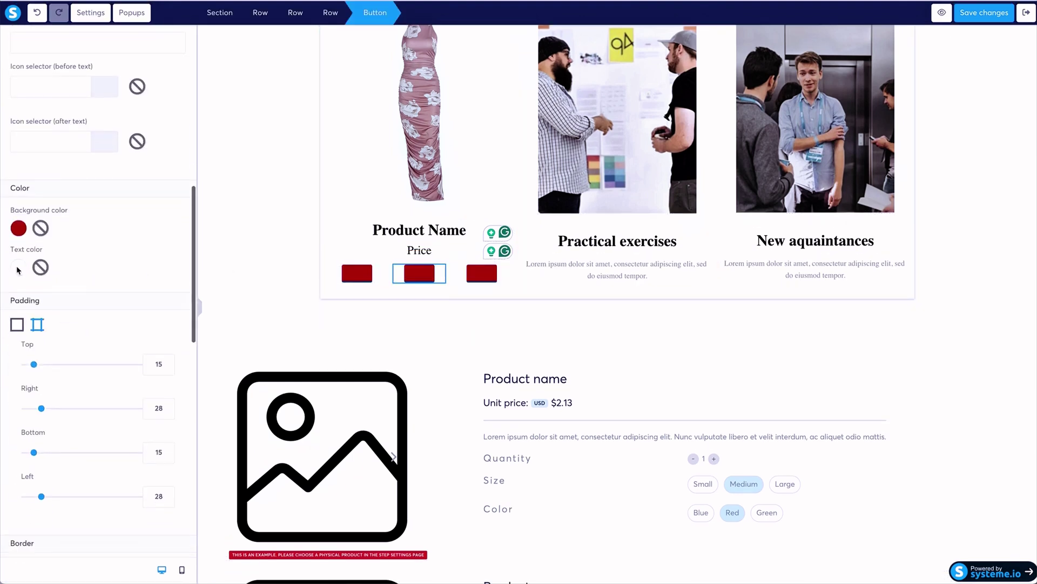
click(19, 229)
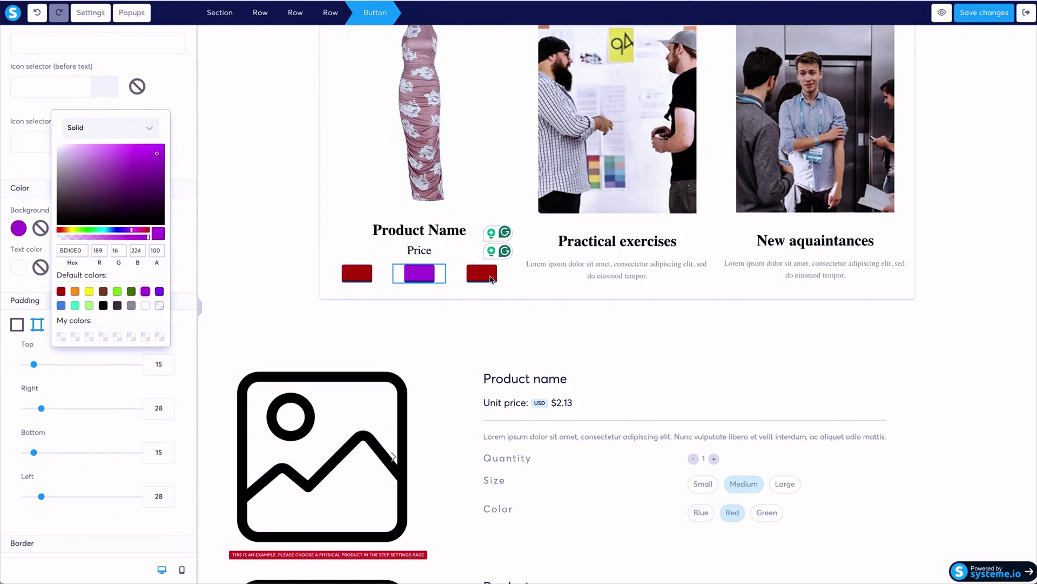
click(485, 276)
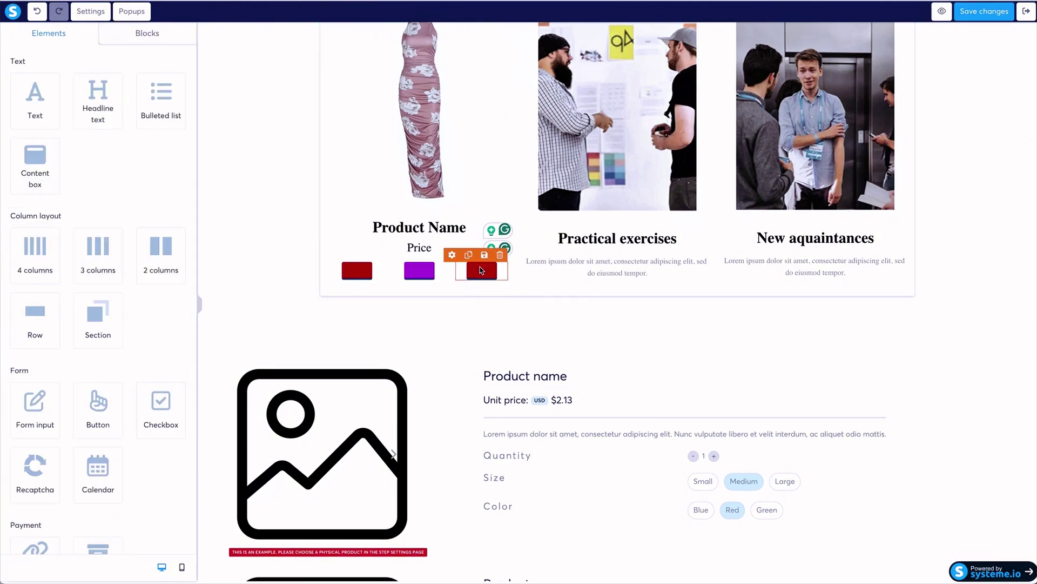
click(481, 270)
scroll(92, 374, down, 7)
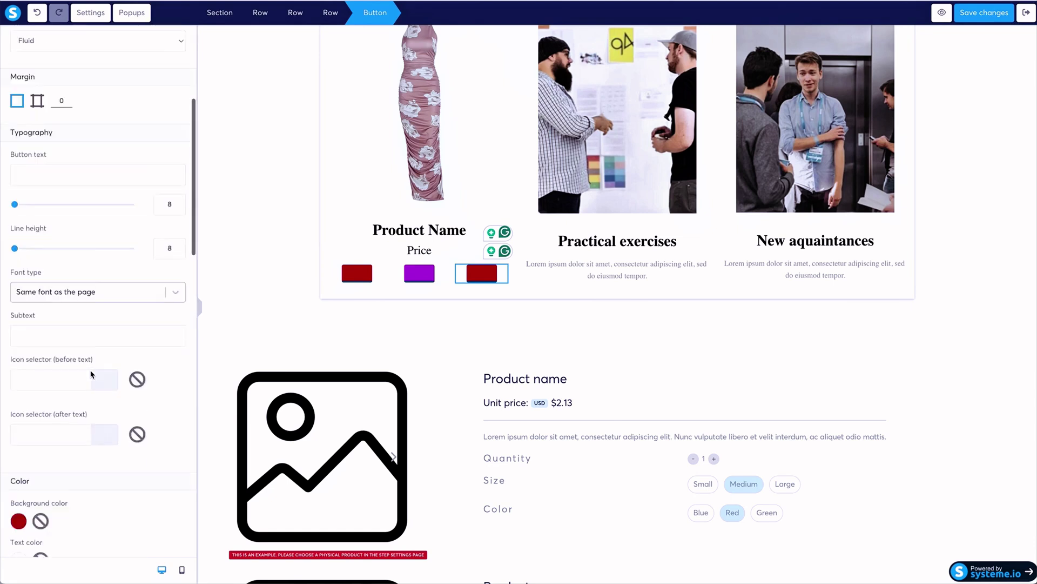
click(17, 393)
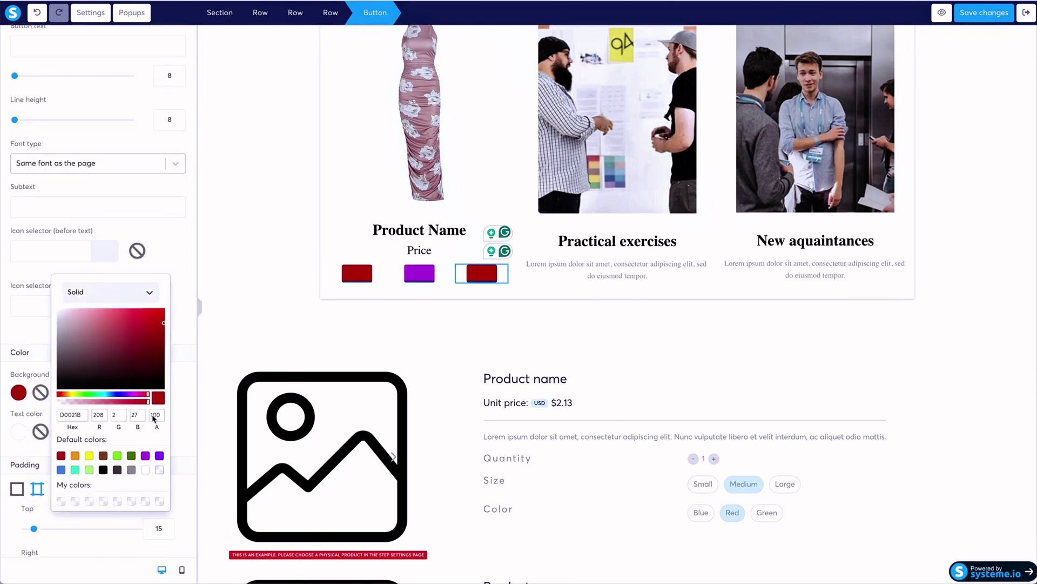
click(89, 456)
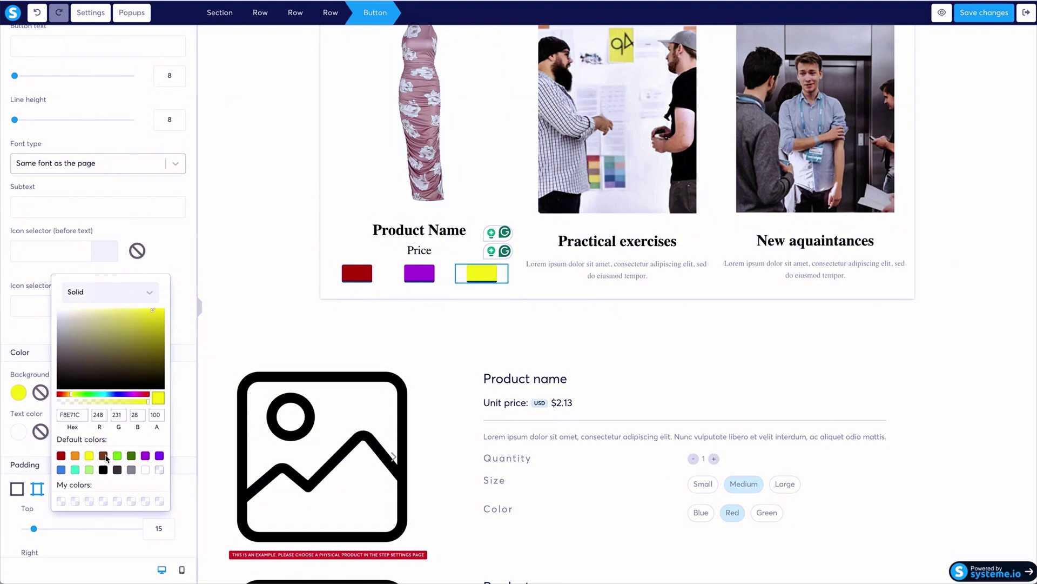
click(454, 231)
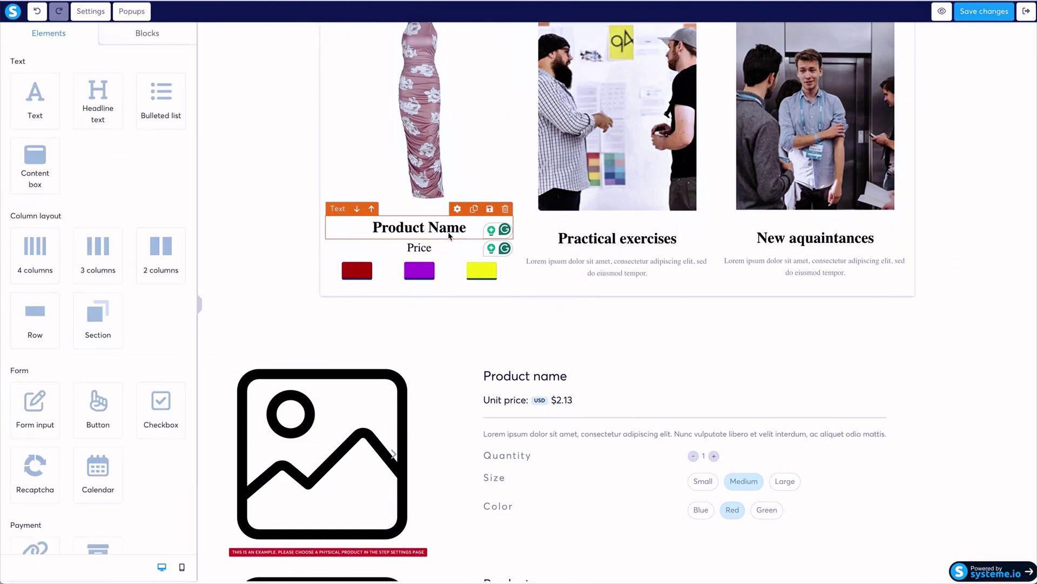
Rename the second card's heading to 'Product Name' and copy Price and the swatch row under it.
click(619, 240)
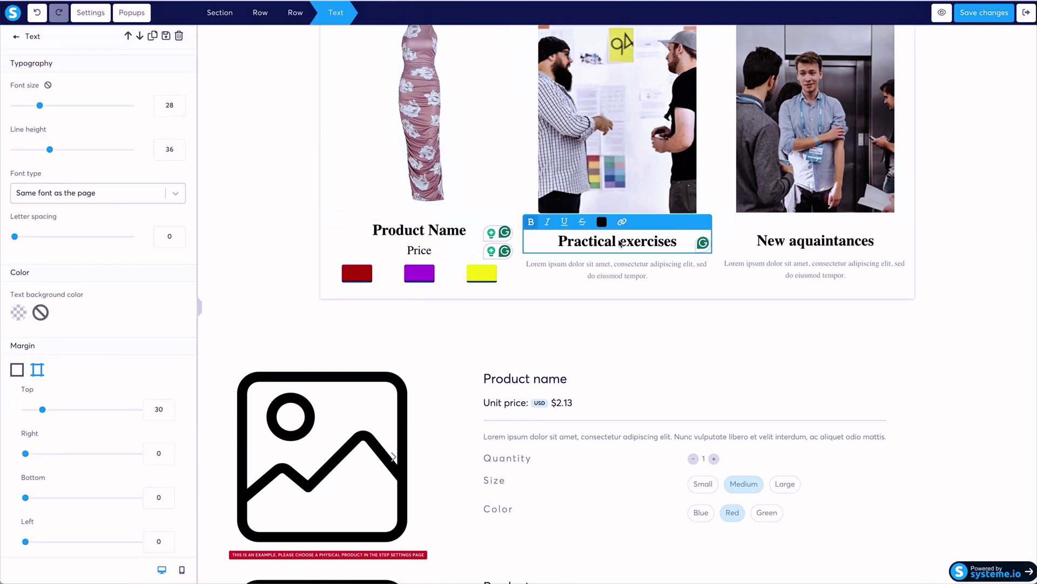
triple_click(620, 243)
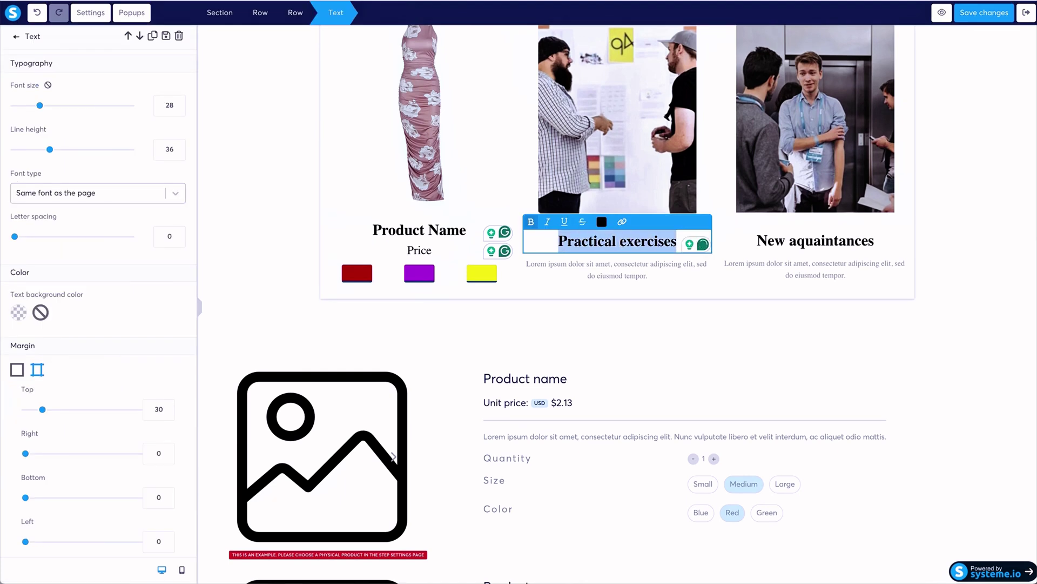
text(Product Name)
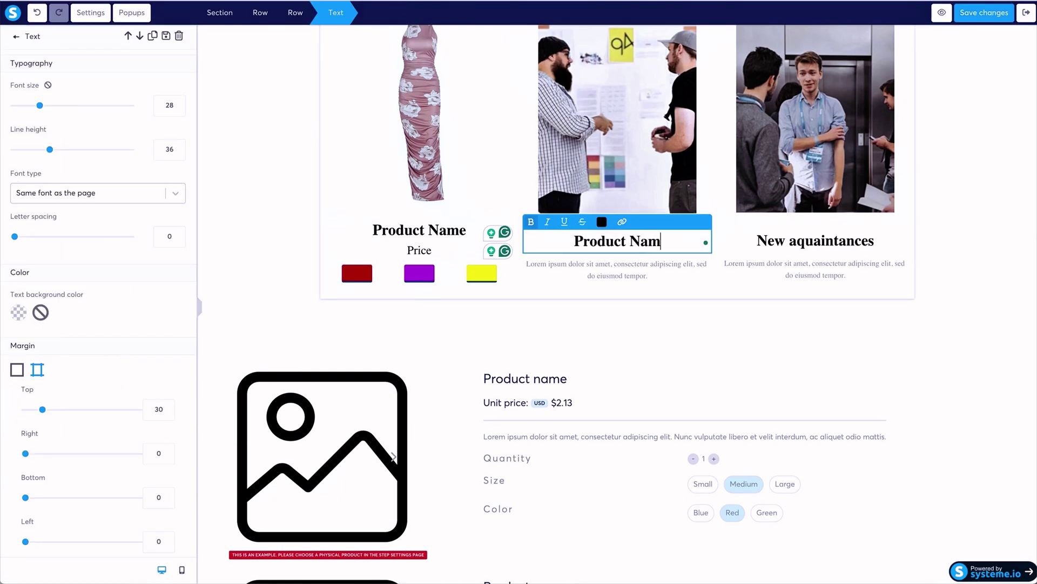
click(413, 256)
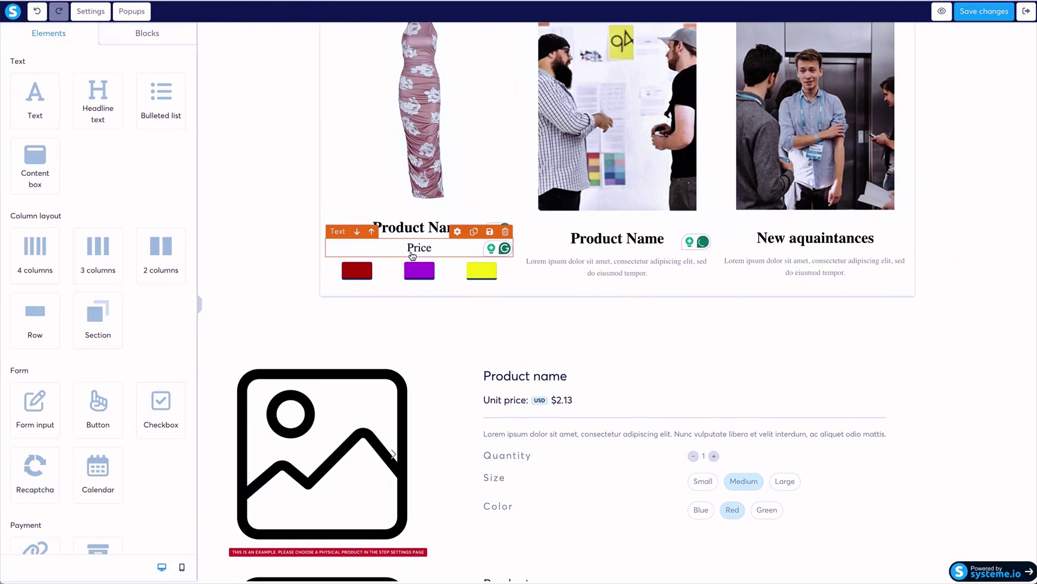
click(475, 232)
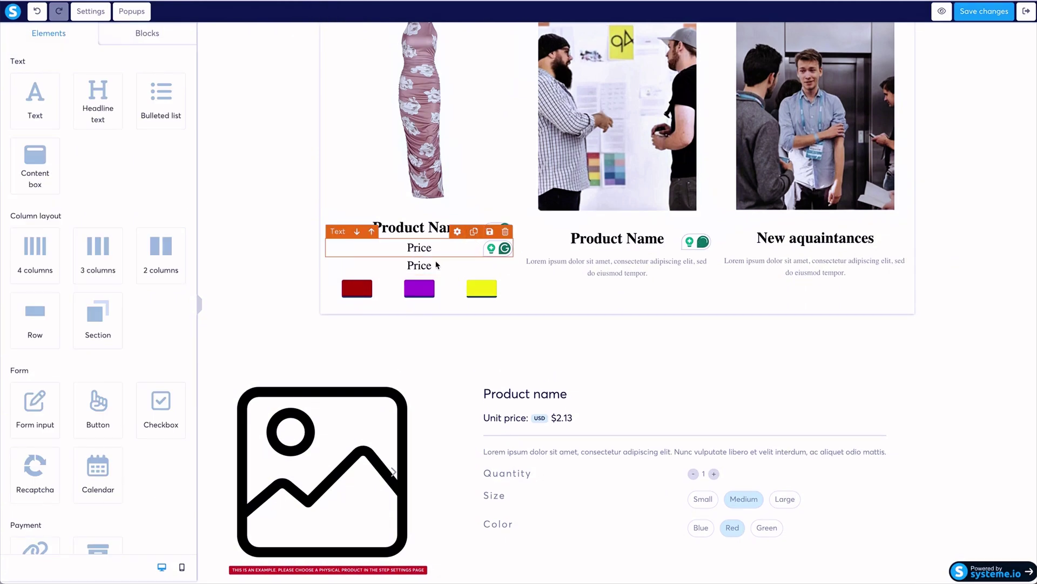
drag(429, 267, 623, 259)
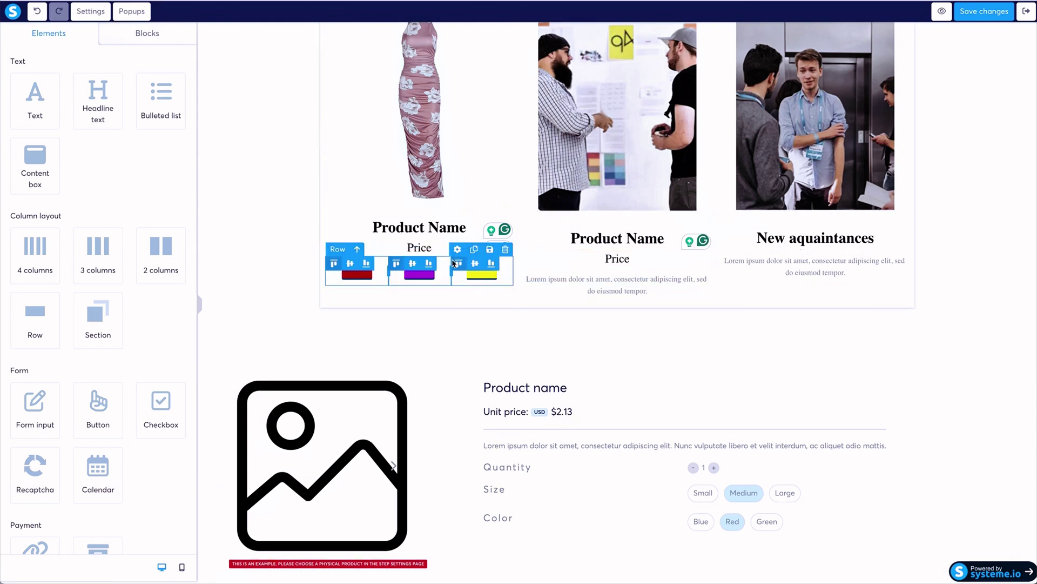
click(480, 252)
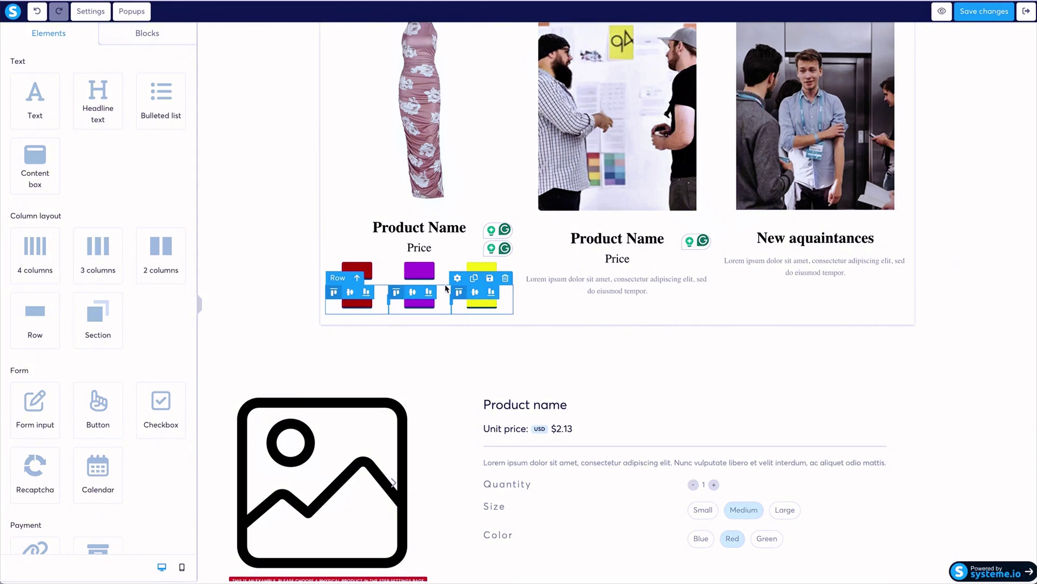
drag(447, 288, 620, 282)
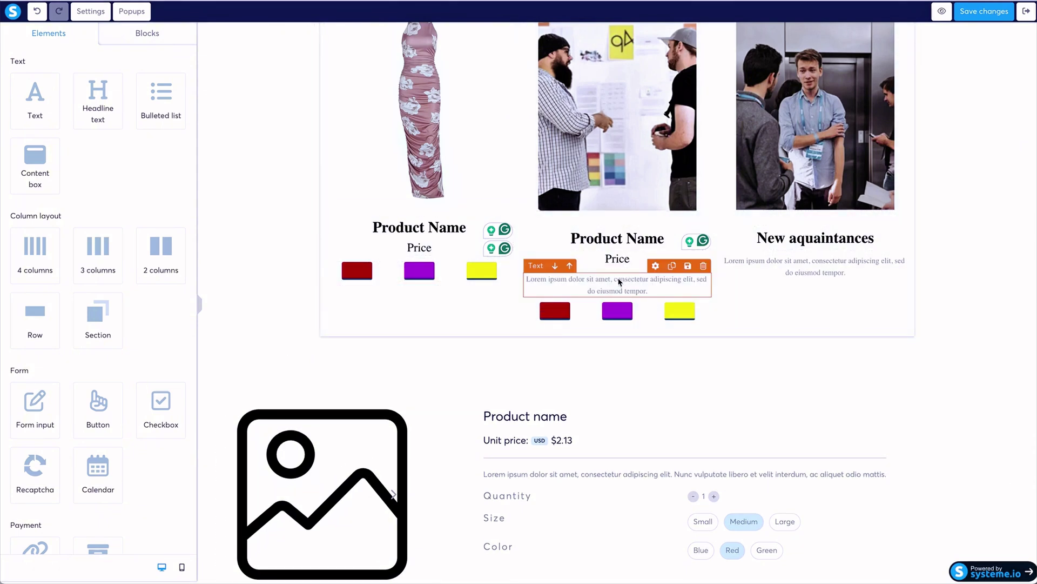
Delete the description text from the second and third cards.
click(704, 266)
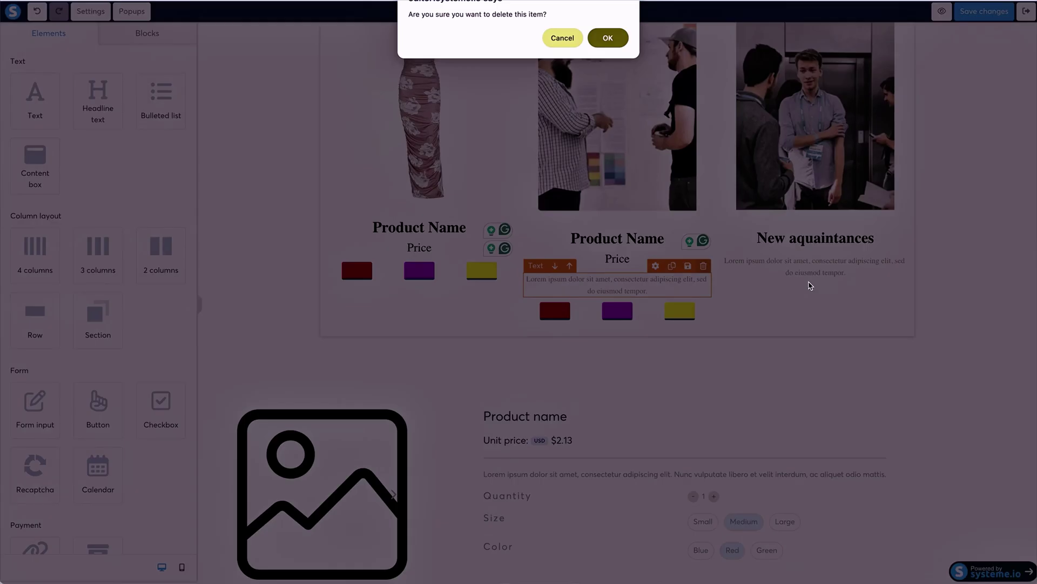
click(606, 37)
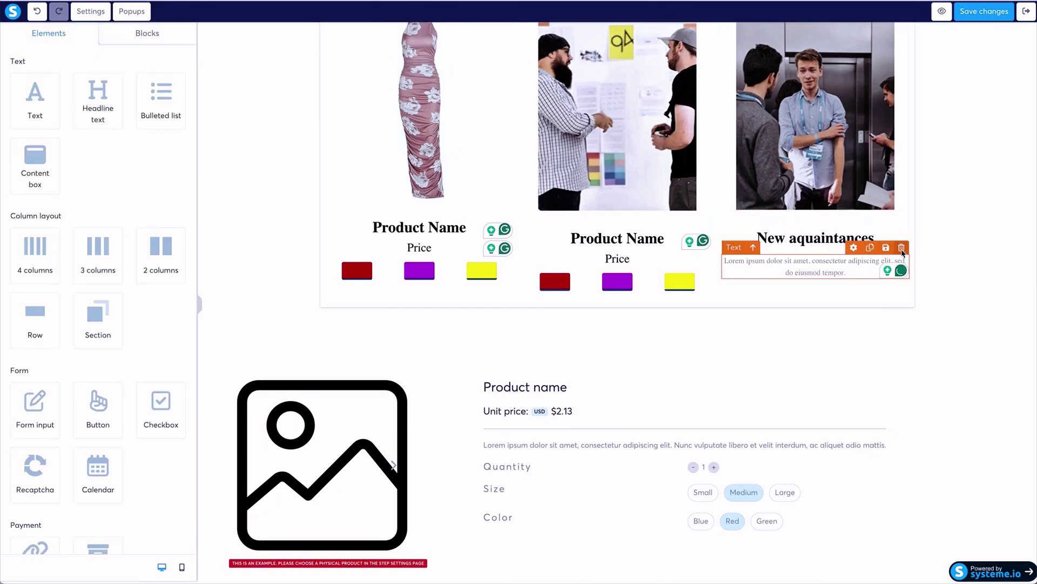
click(901, 249)
click(608, 38)
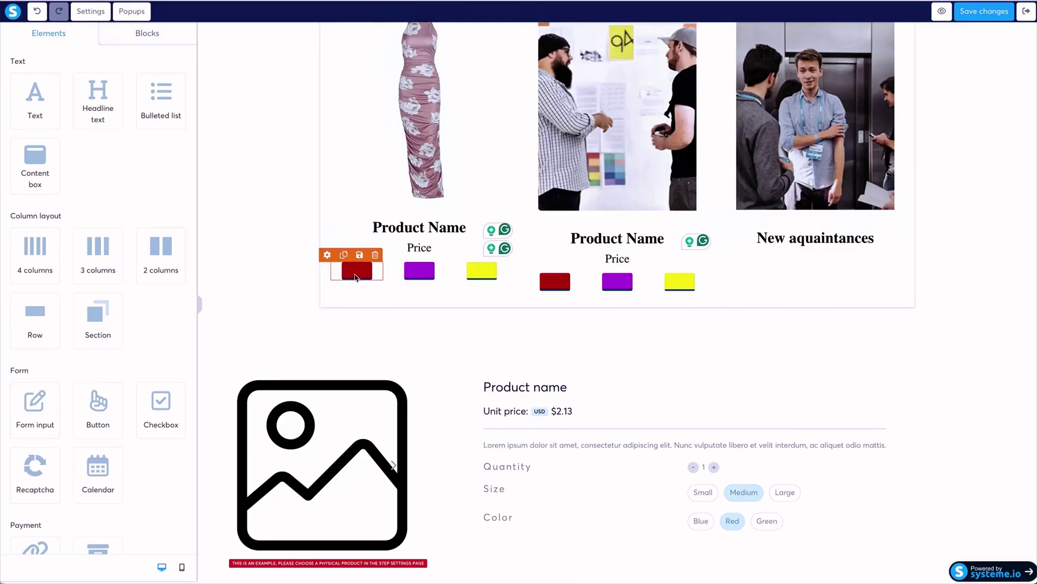
Rename the third card's heading to 'Product Name' and copy Price and the swatches under it.
click(357, 274)
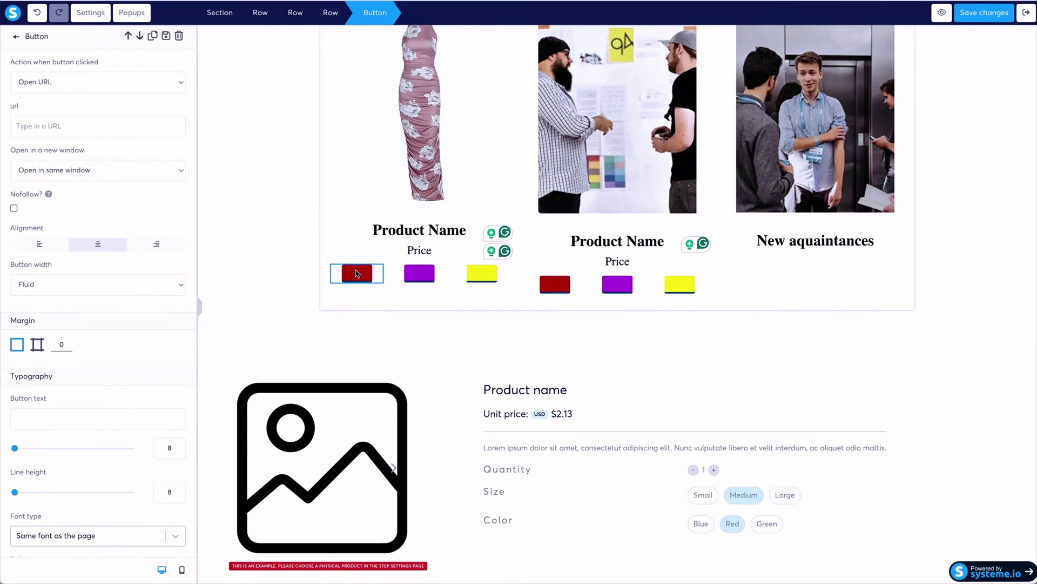
click(781, 243)
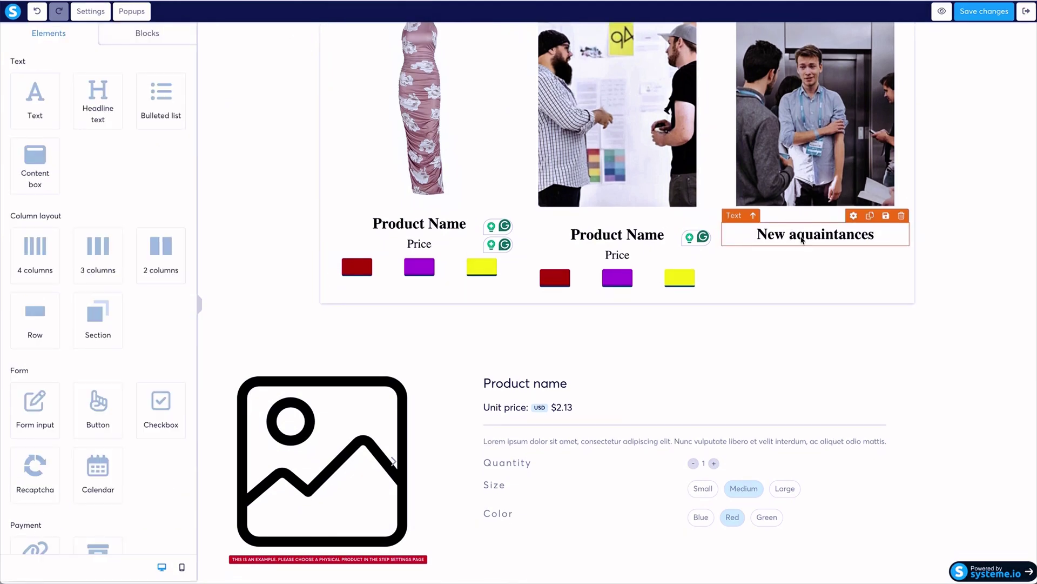
click(802, 240)
text(Product Name)
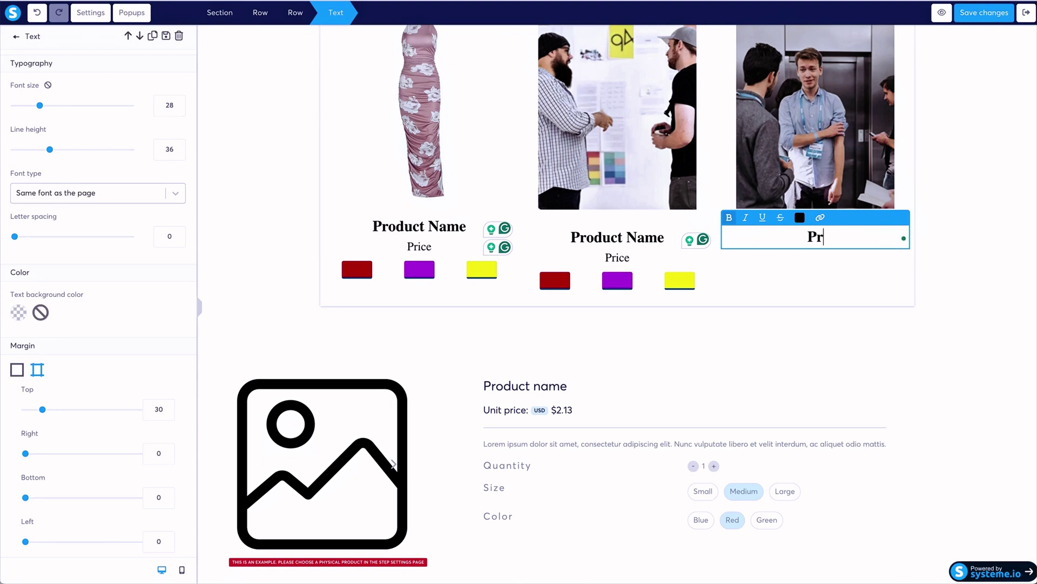
click(614, 258)
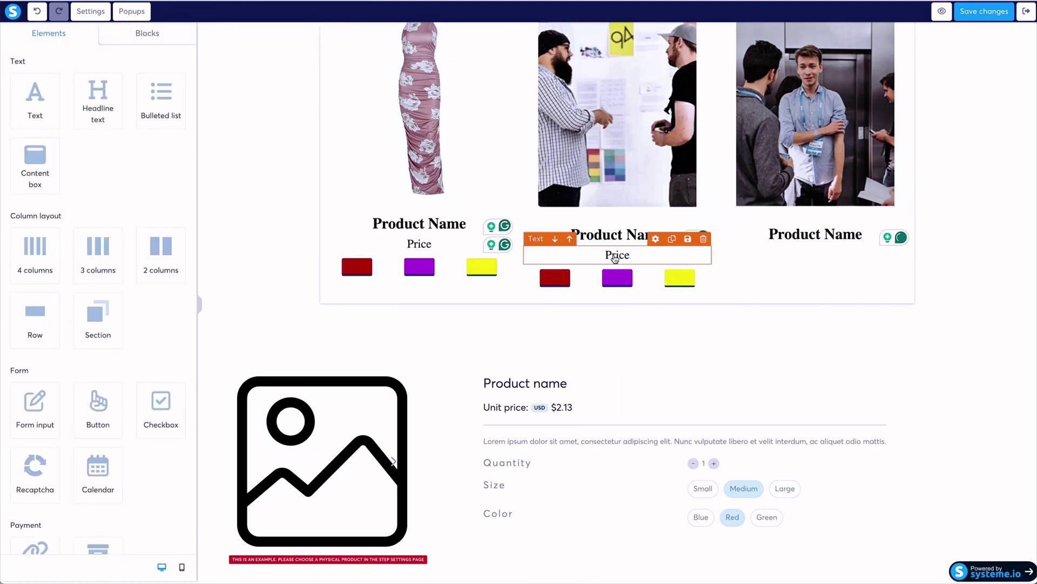
click(672, 239)
drag(628, 272, 817, 234)
click(672, 257)
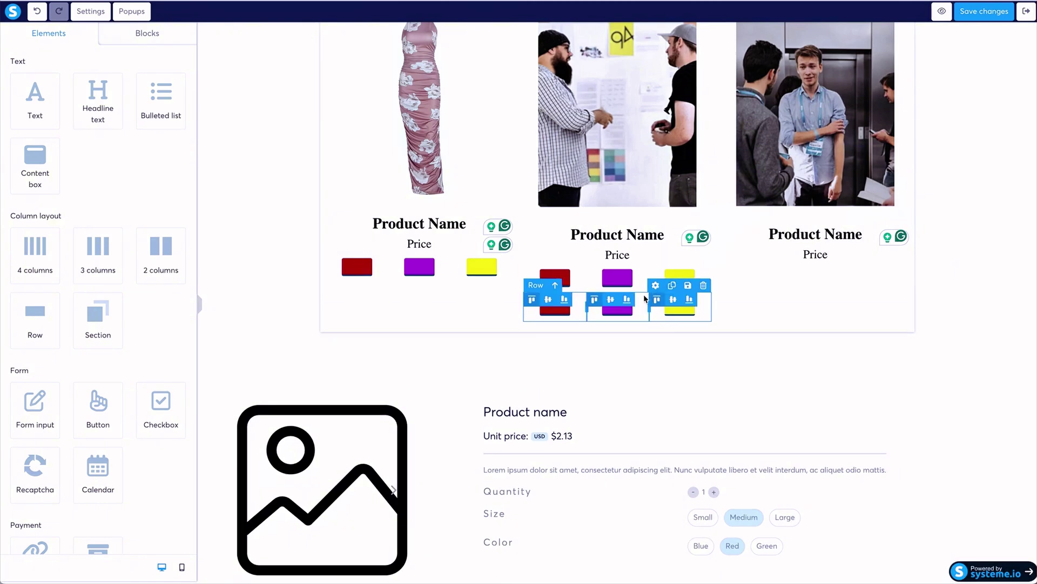
drag(621, 302, 752, 299)
scroll(750, 299, down, 3)
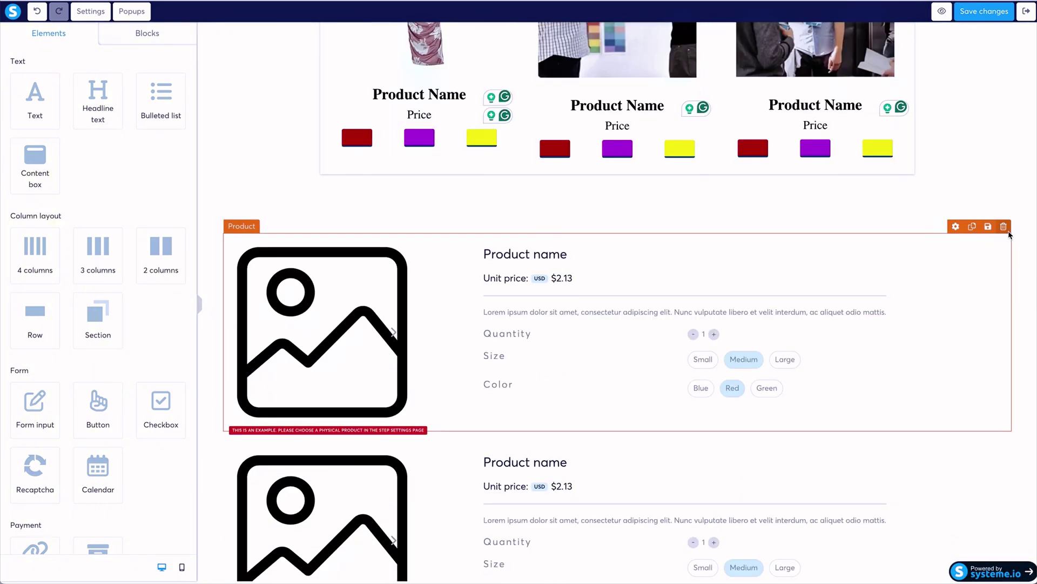
Delete the placeholder Product element, confirming with OK.
click(1004, 227)
click(608, 37)
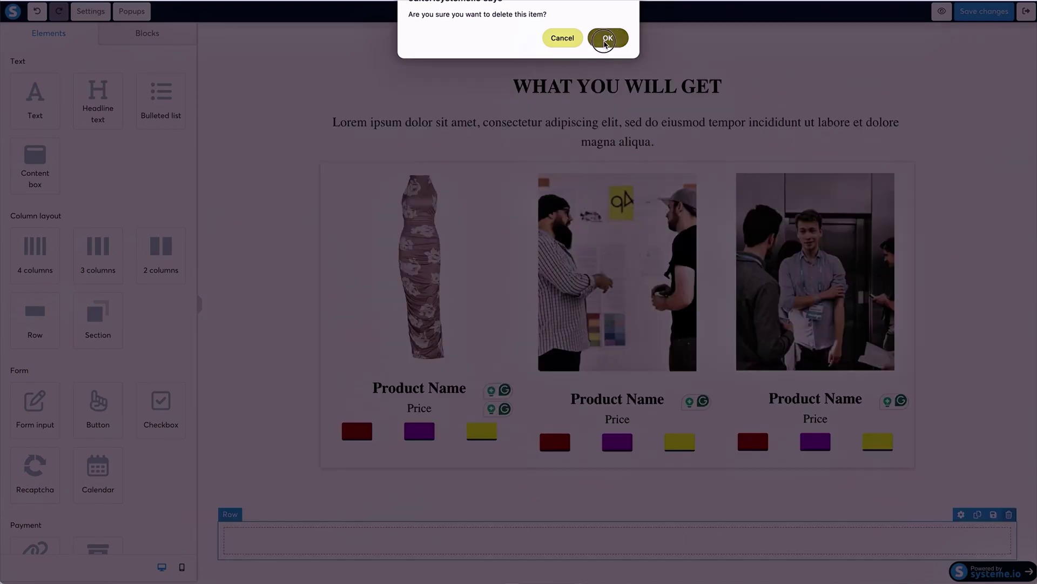
scroll(514, 162, up, 3)
scroll(514, 164, up, 5)
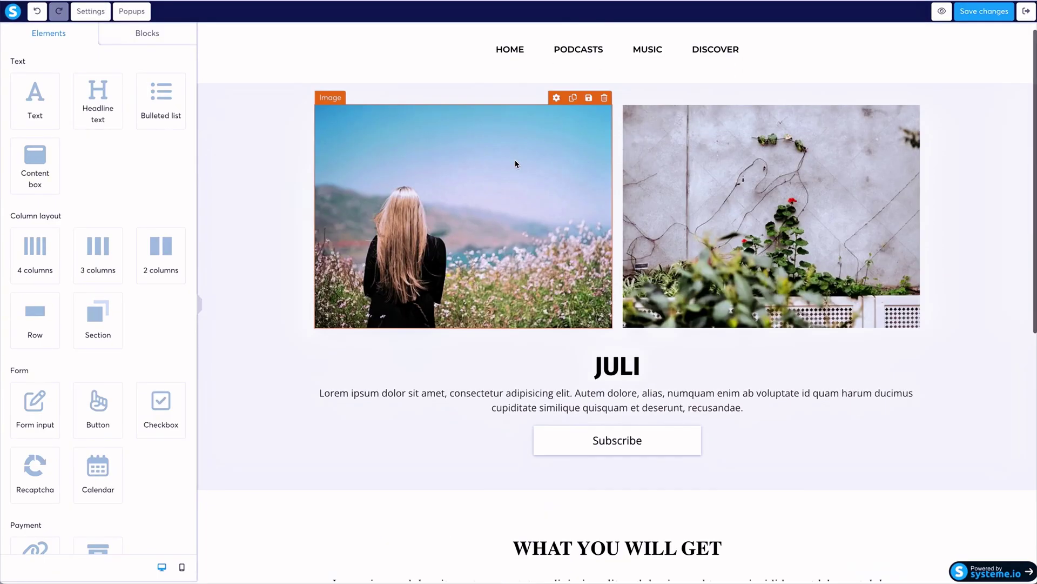
scroll(502, 162, down, 6)
Add the pink centred page footer with Home and Contacts at the page bottom.
click(134, 37)
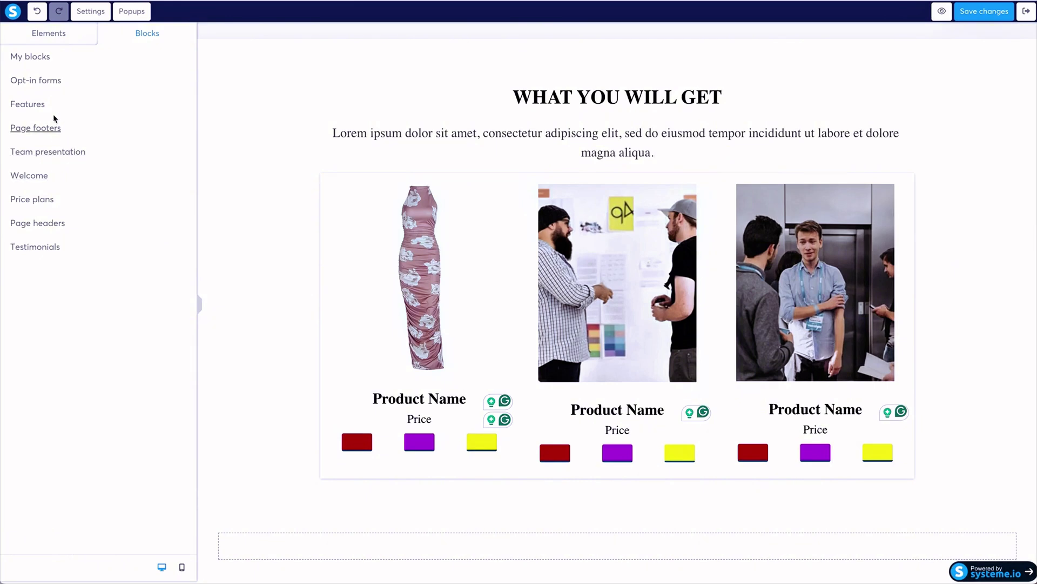
click(51, 128)
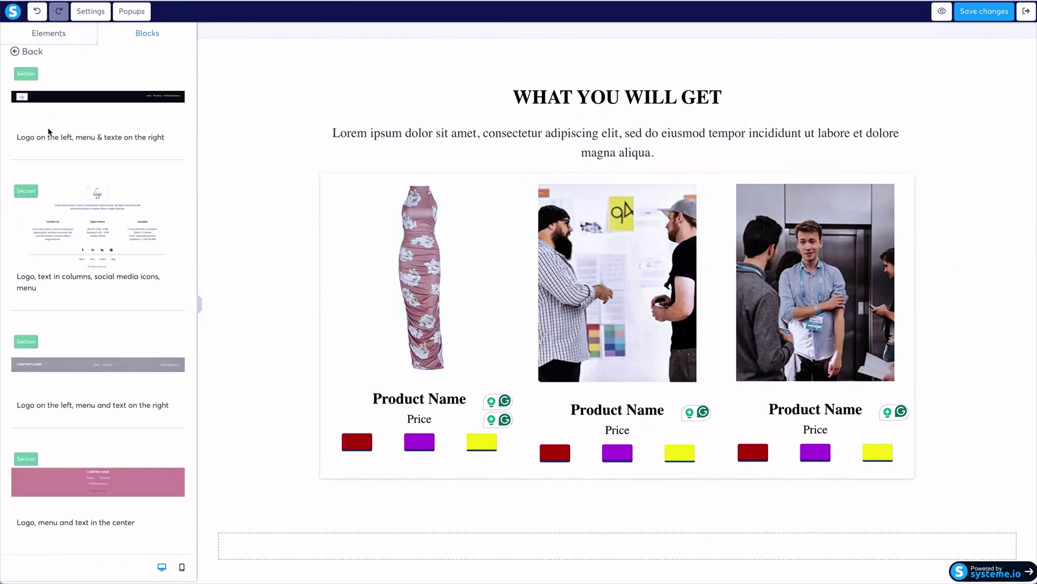
scroll(85, 192, down, 3)
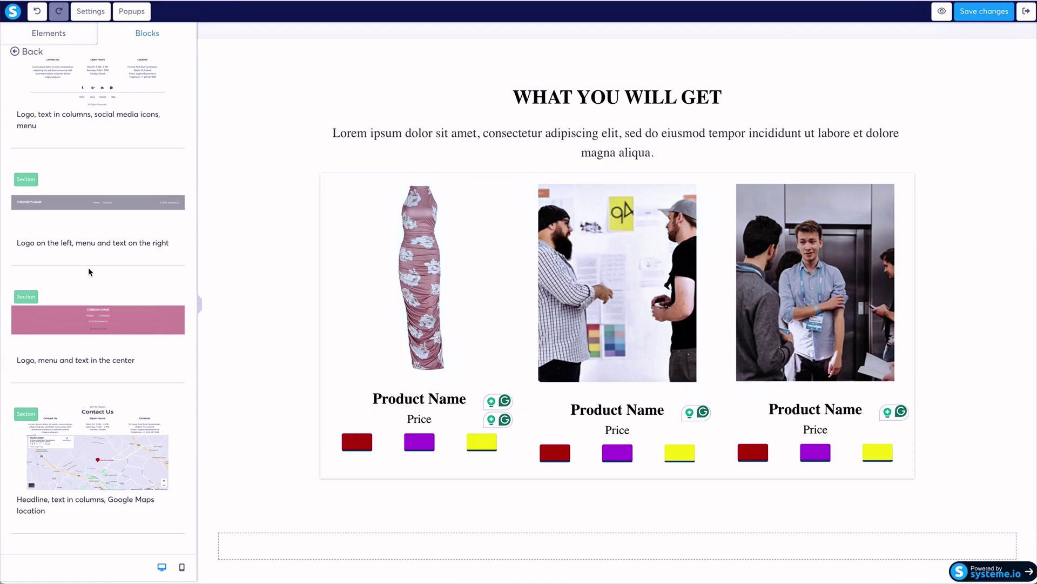
drag(90, 316, 502, 559)
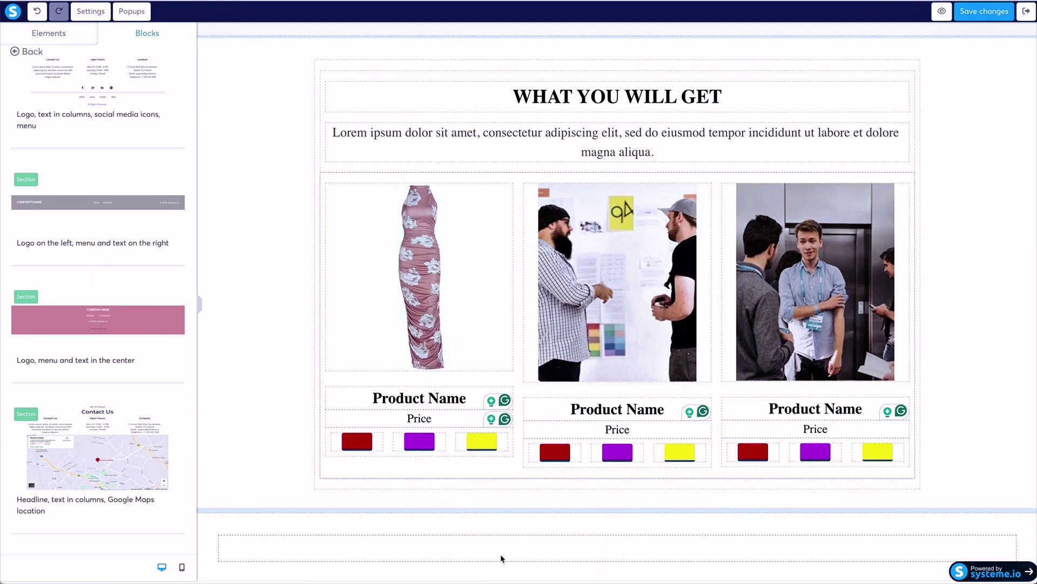
scroll(523, 500, down, 3)
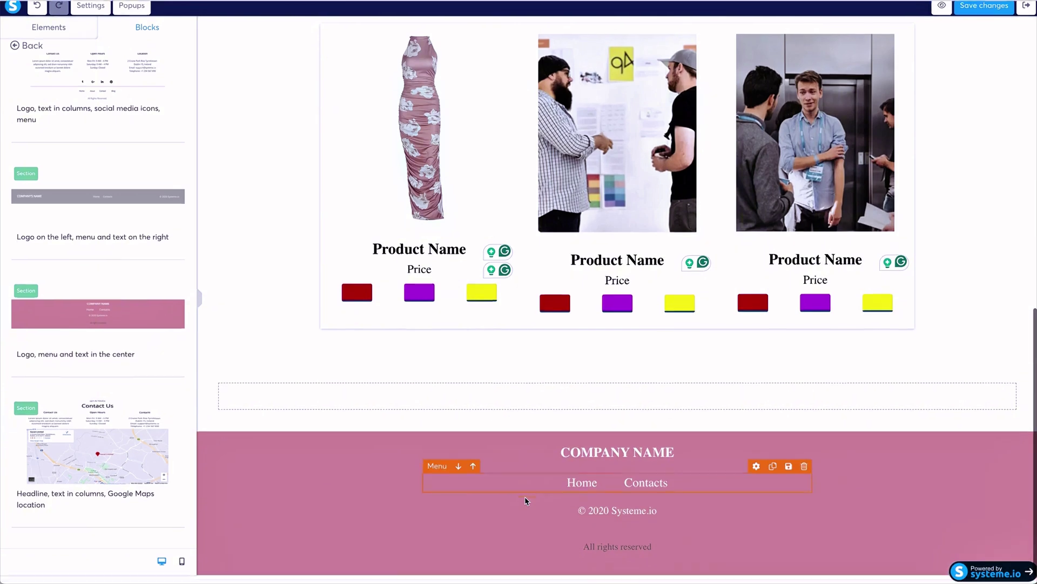
scroll(751, 216, up, 3)
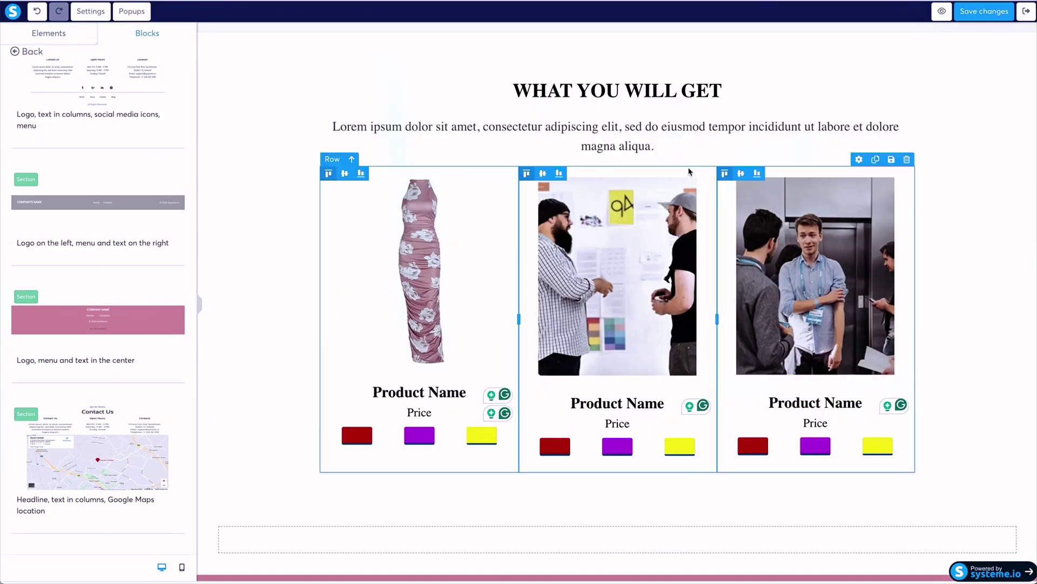
Duplicate the three-card product row beneath the original.
click(875, 159)
scroll(832, 243, down, 4)
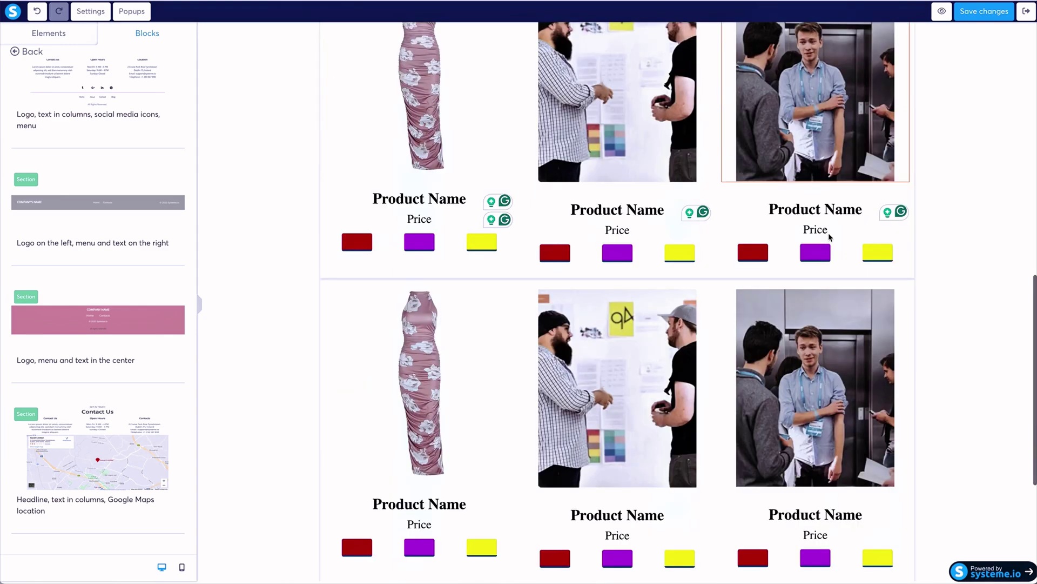
scroll(324, 258, down, 3)
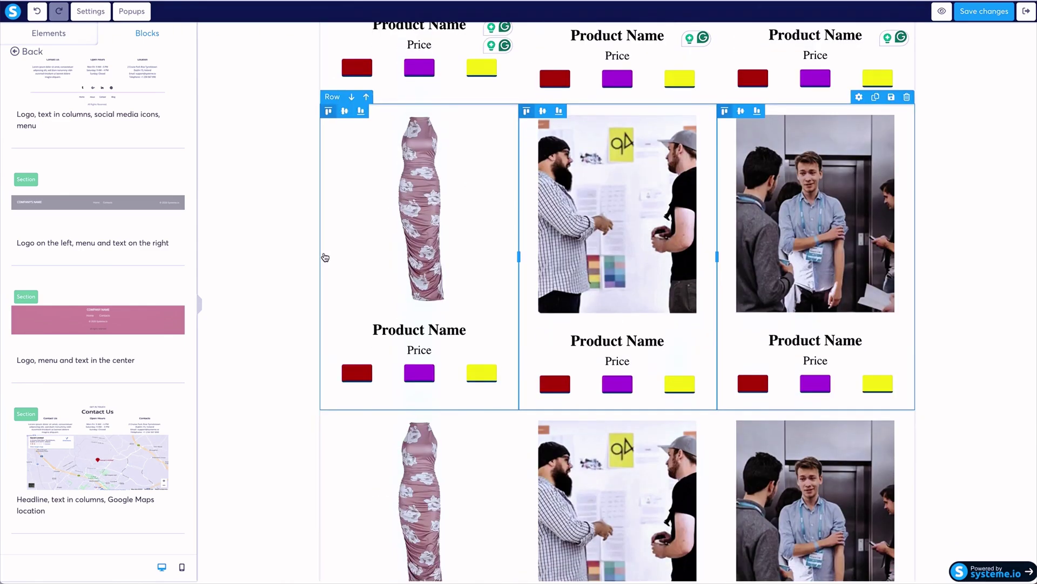
scroll(325, 257, down, 8)
scroll(326, 257, up, 8)
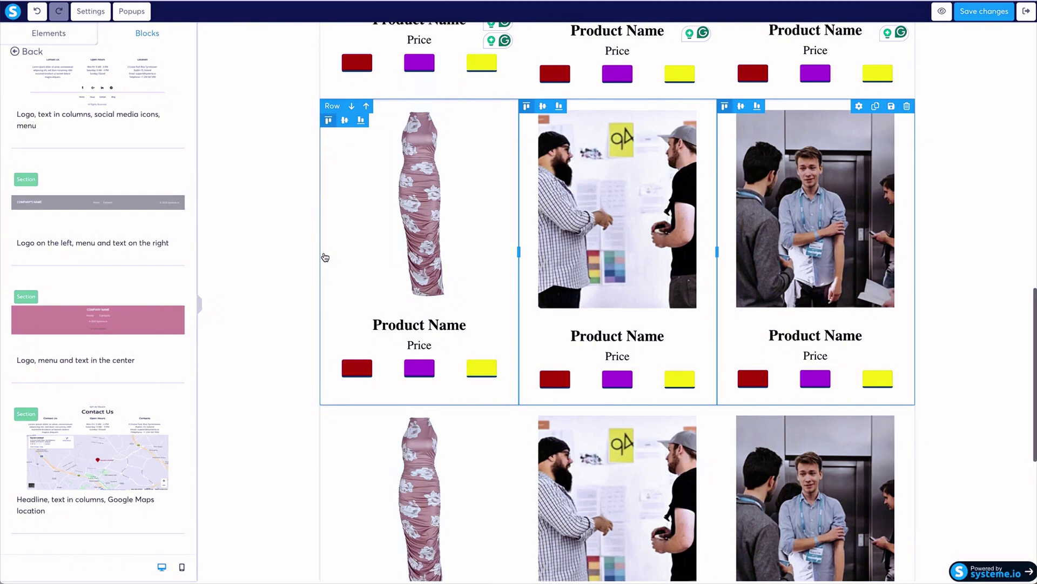
scroll(325, 257, up, 3)
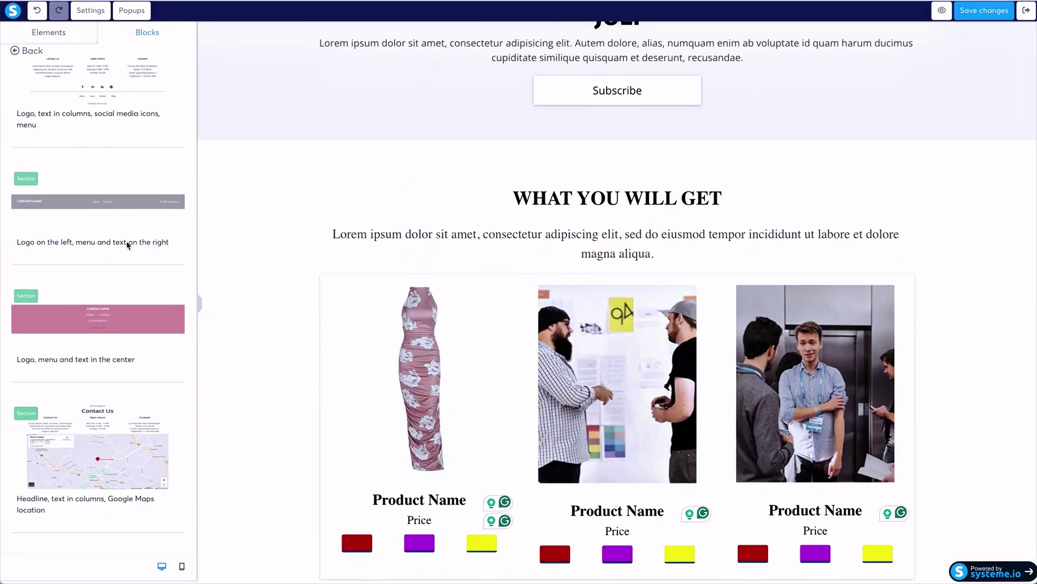
scroll(129, 246, up, 3)
click(15, 53)
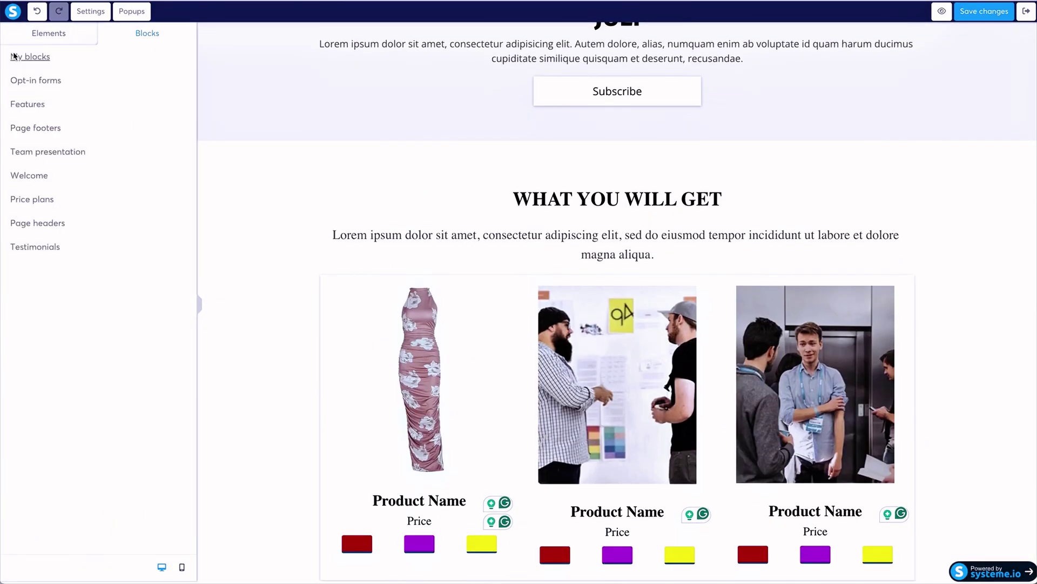
scroll(433, 179, down, 4)
click(432, 206)
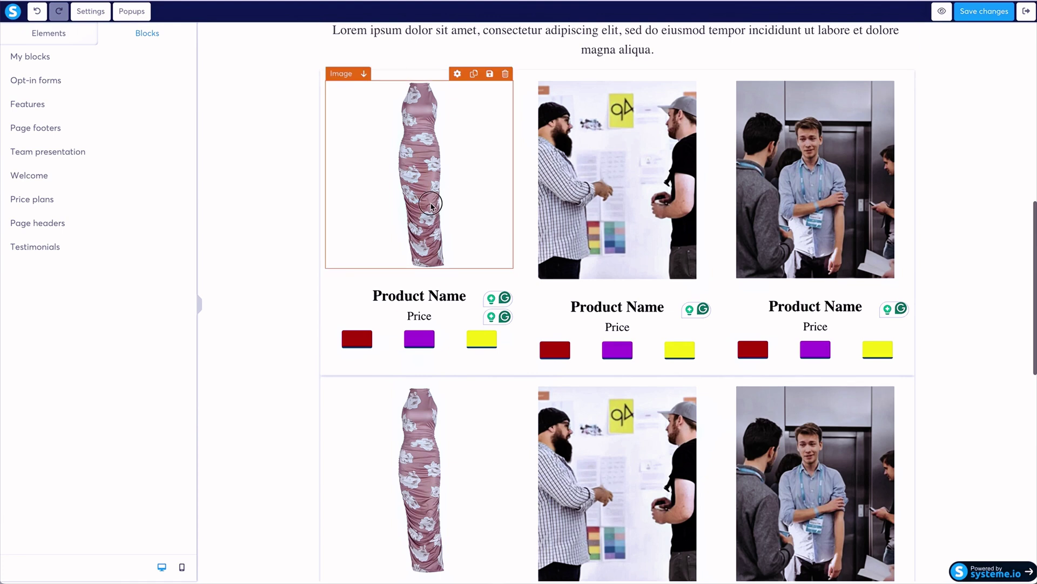
click(431, 207)
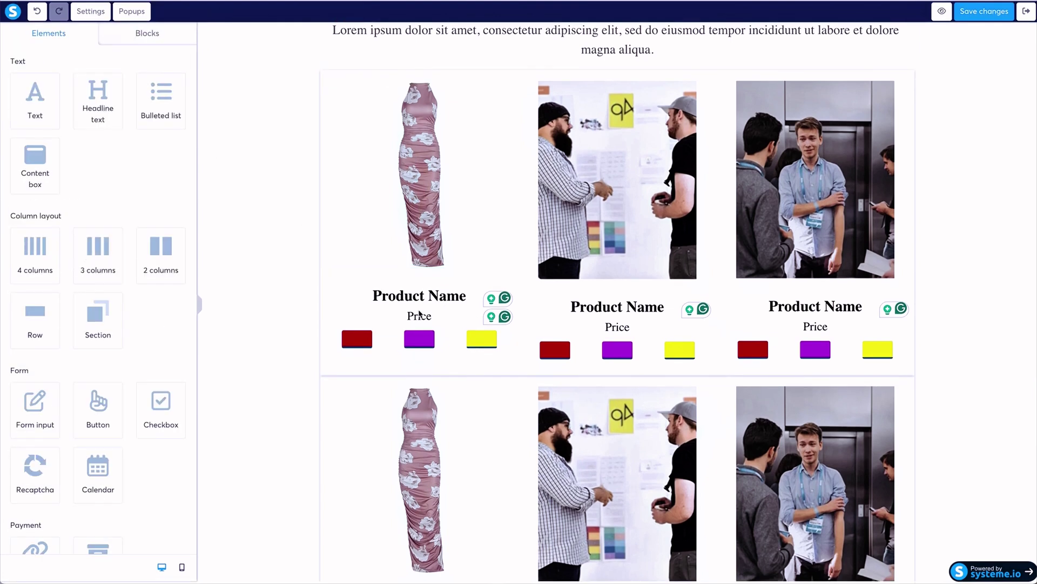
Link the first Product Name heading to iconicfashionfigure.shop/the-maxi.
click(441, 296)
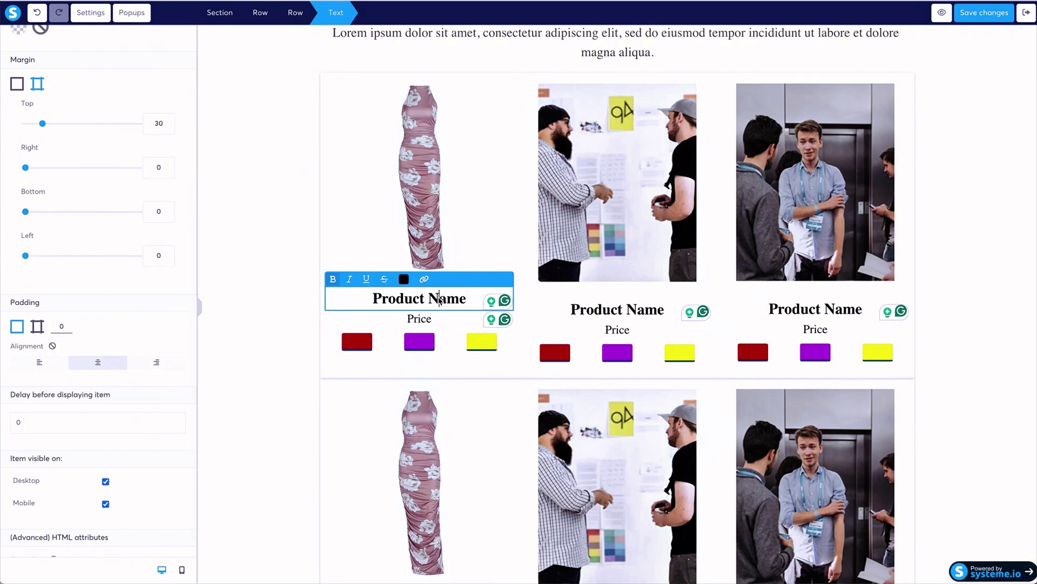
triple_click(441, 297)
click(423, 279)
text(iconicfashionfigure)
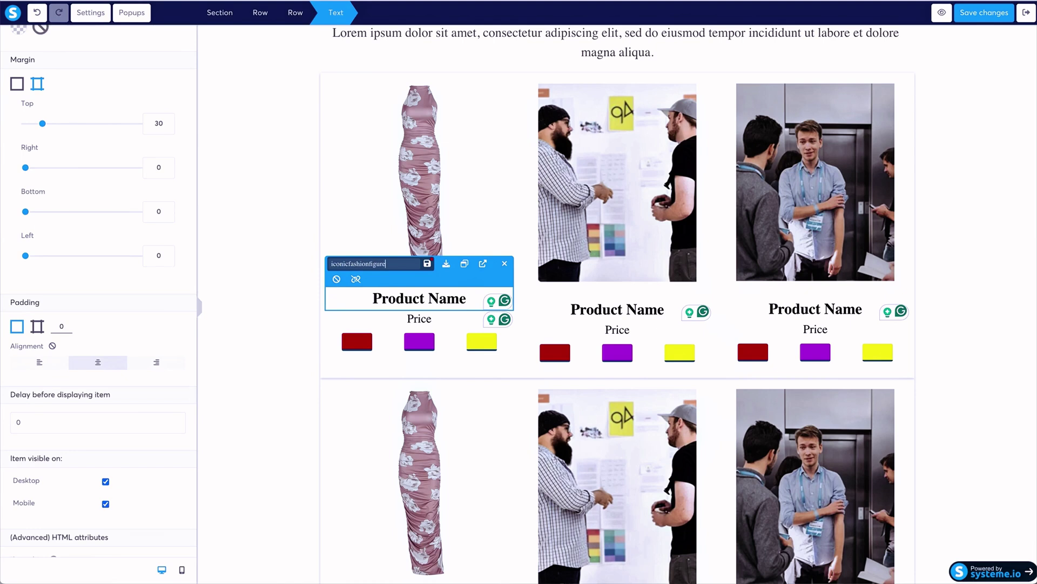
text(.shop/the-maxi)
click(426, 265)
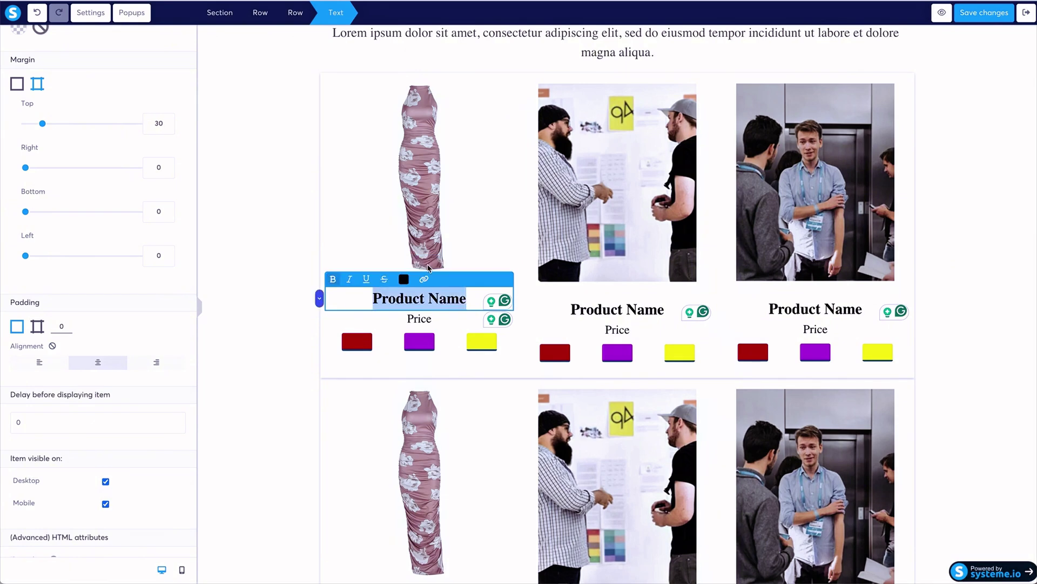
click(256, 271)
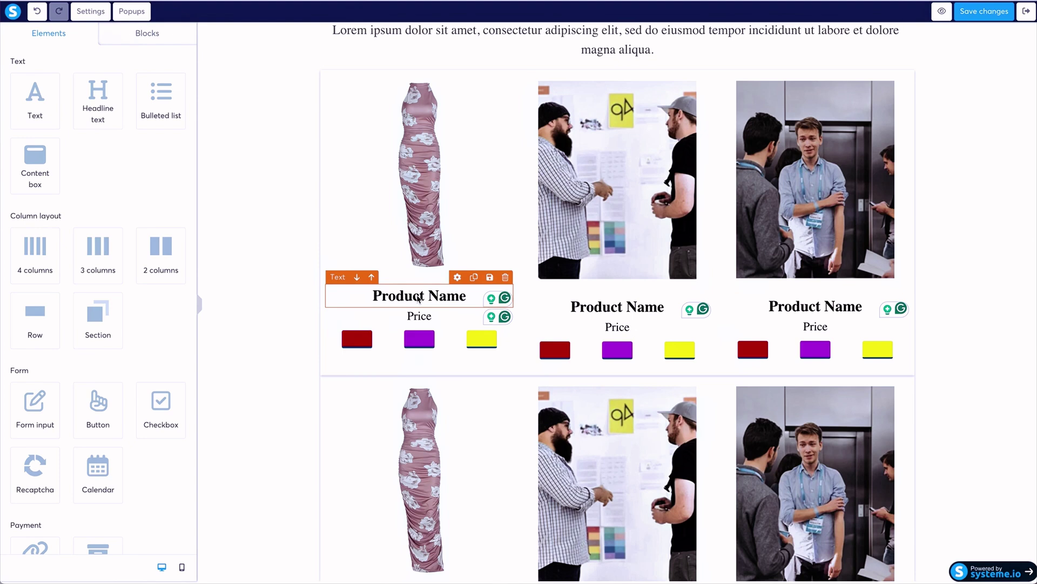
Select the dress image and begin entering a link URL for it.
click(416, 155)
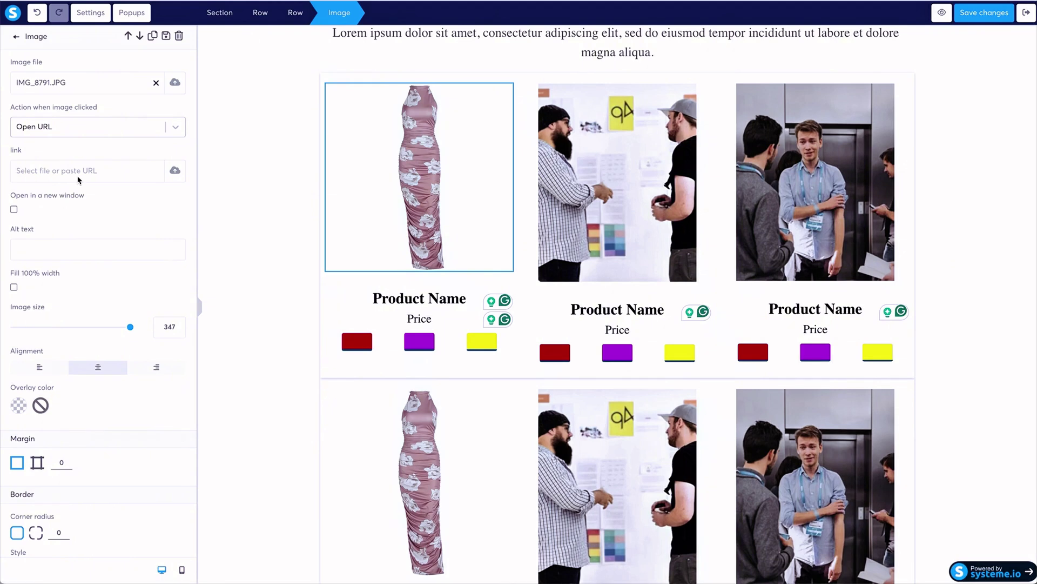
text(id)
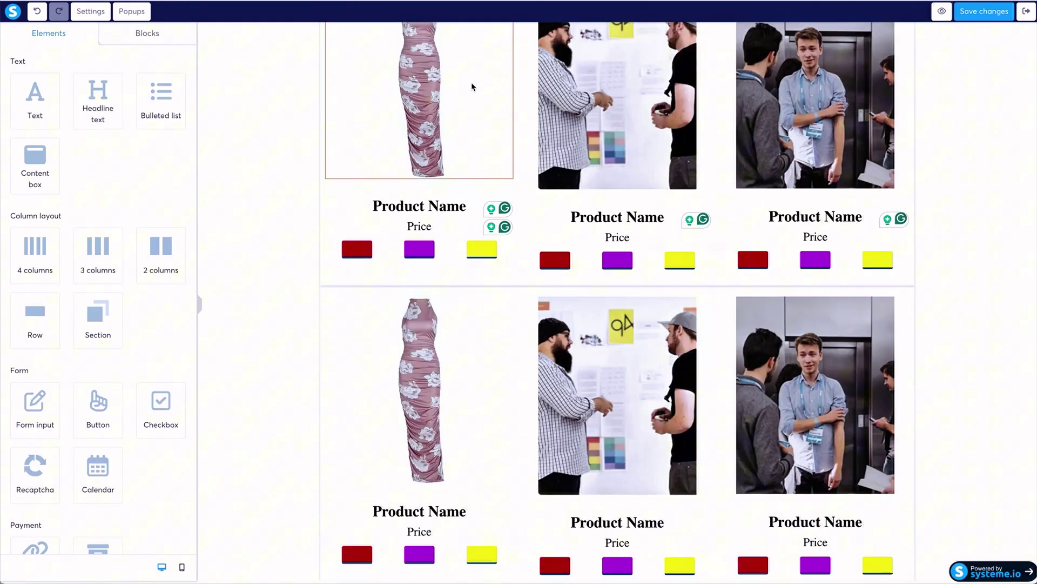
scroll(473, 88, up, 3)
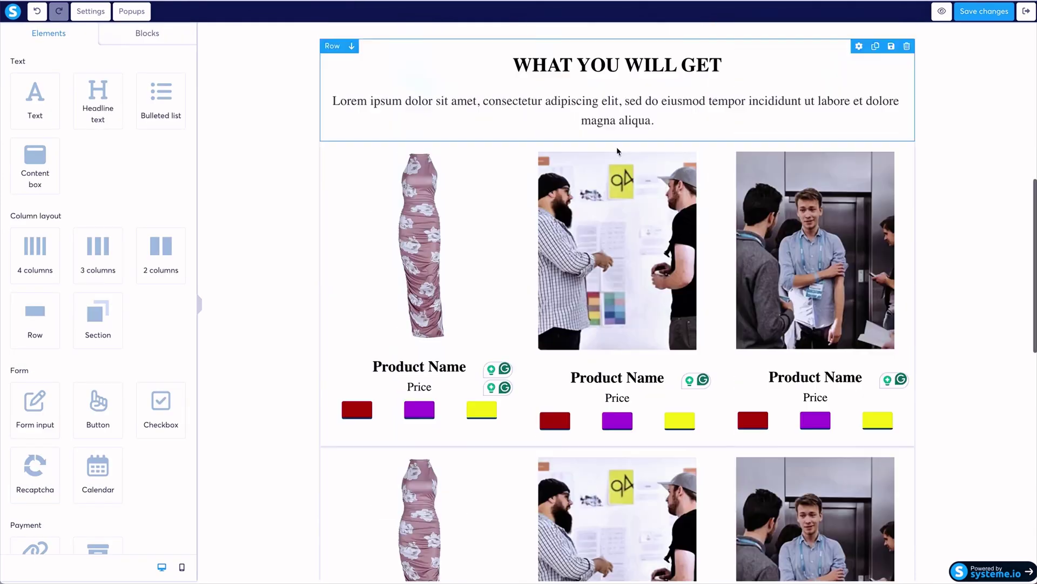
Shrink the middle dress image to size 225.
click(617, 250)
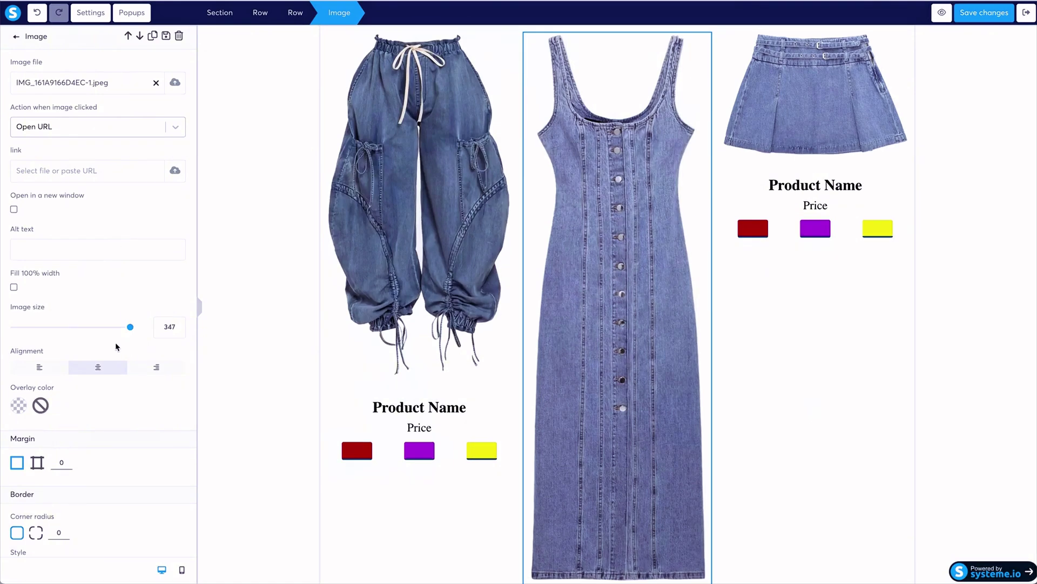
scroll(113, 345, down, 1)
drag(130, 307, 42, 313)
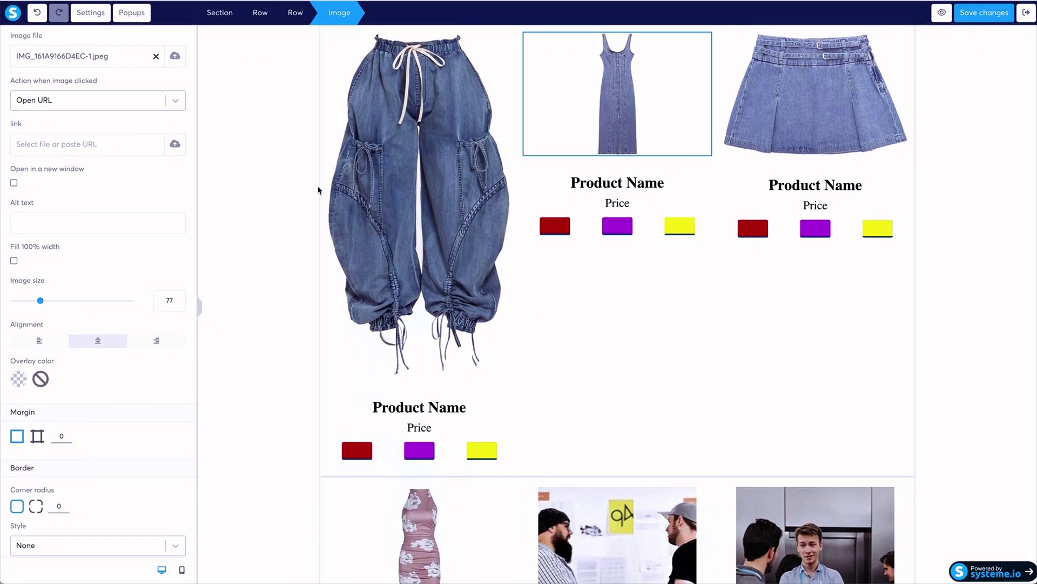
Save the page and reopen the Shop page in the editor.
click(994, 16)
click(201, 308)
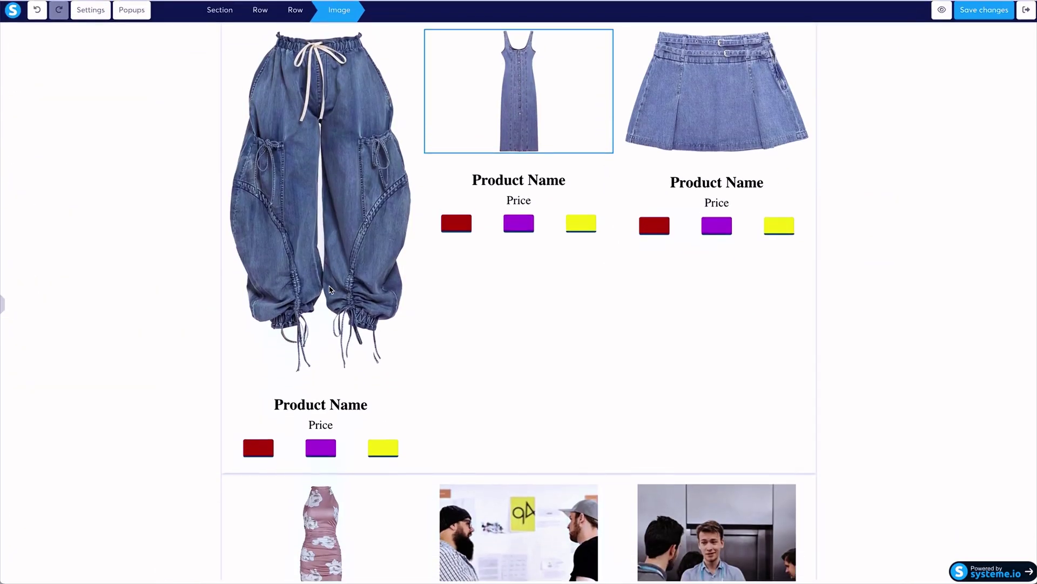
click(1026, 13)
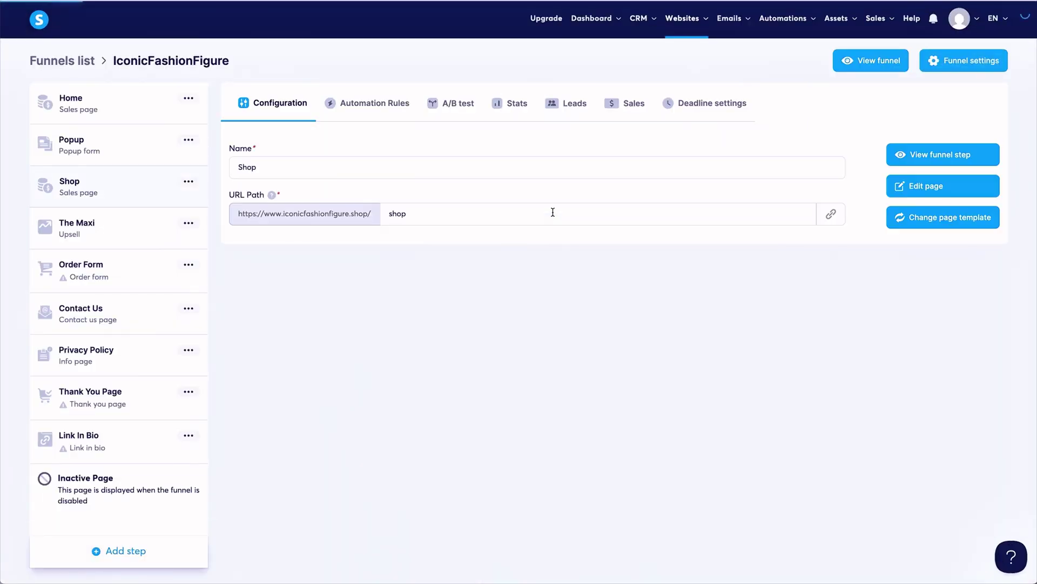
click(208, 173)
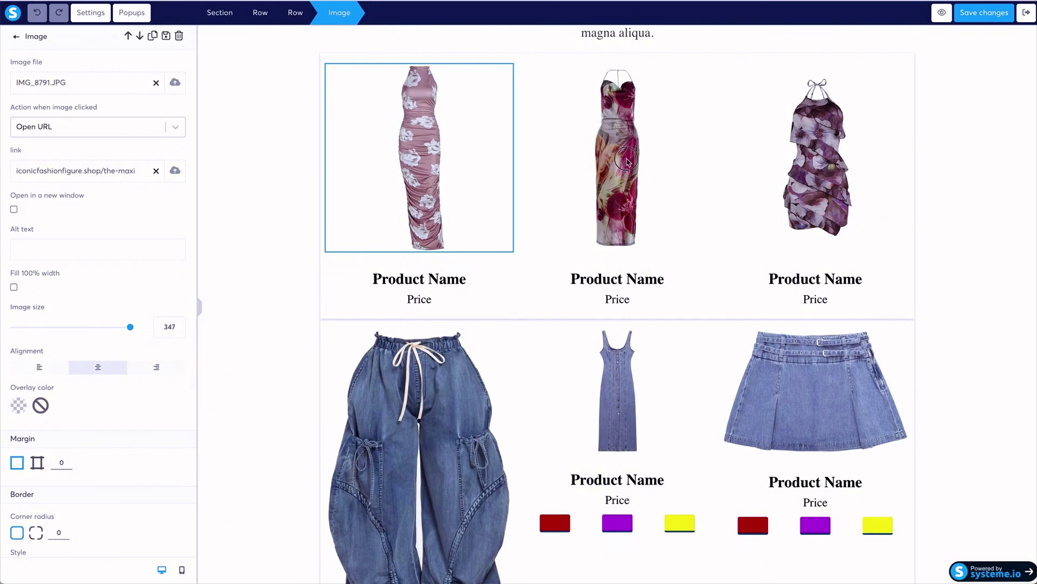
Resize the jeans image to 122 with Fill 100% width left off.
key(Escape)
click(603, 156)
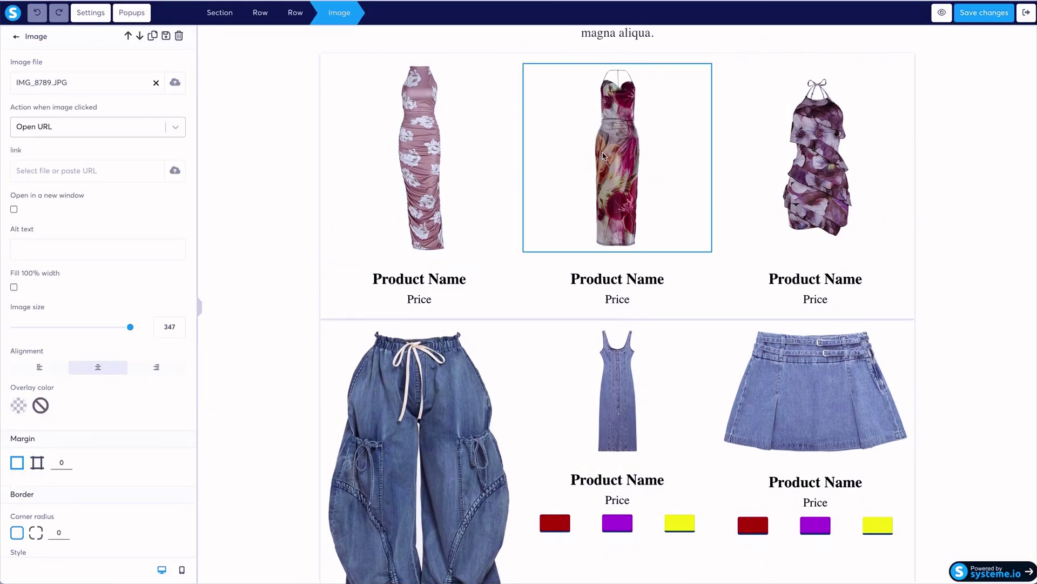
key(Escape)
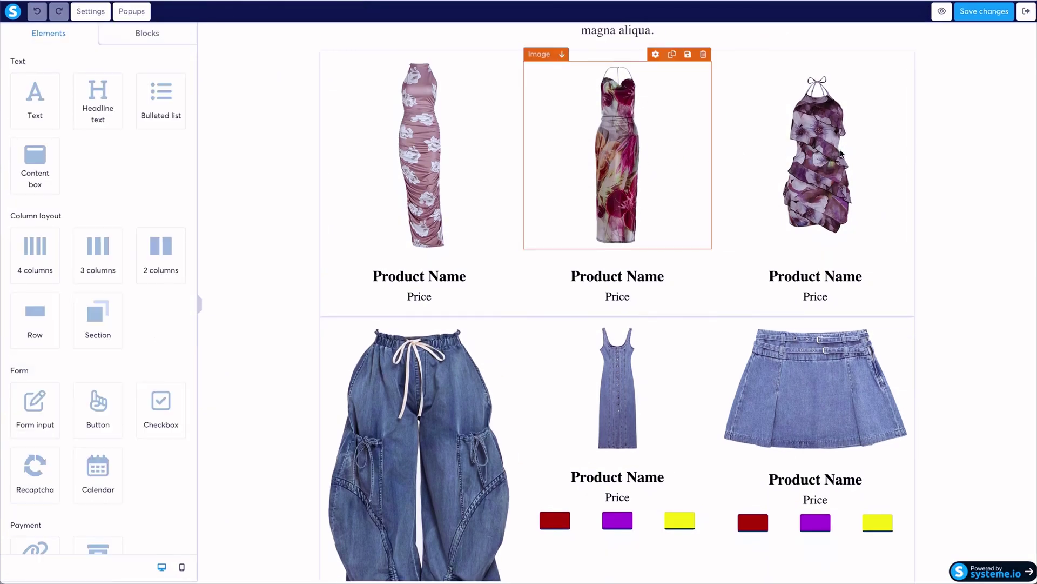
click(839, 150)
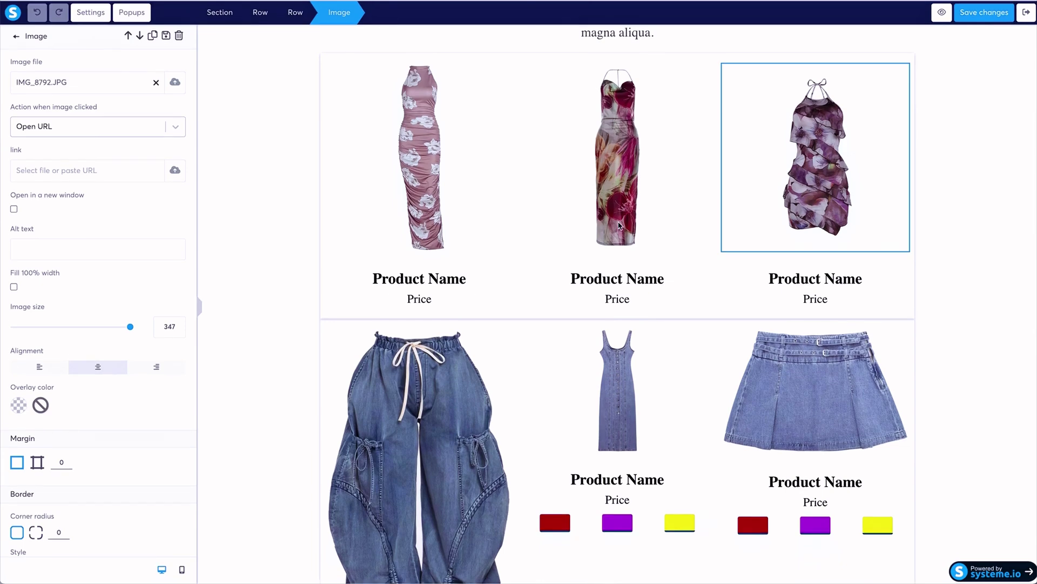
key(Escape)
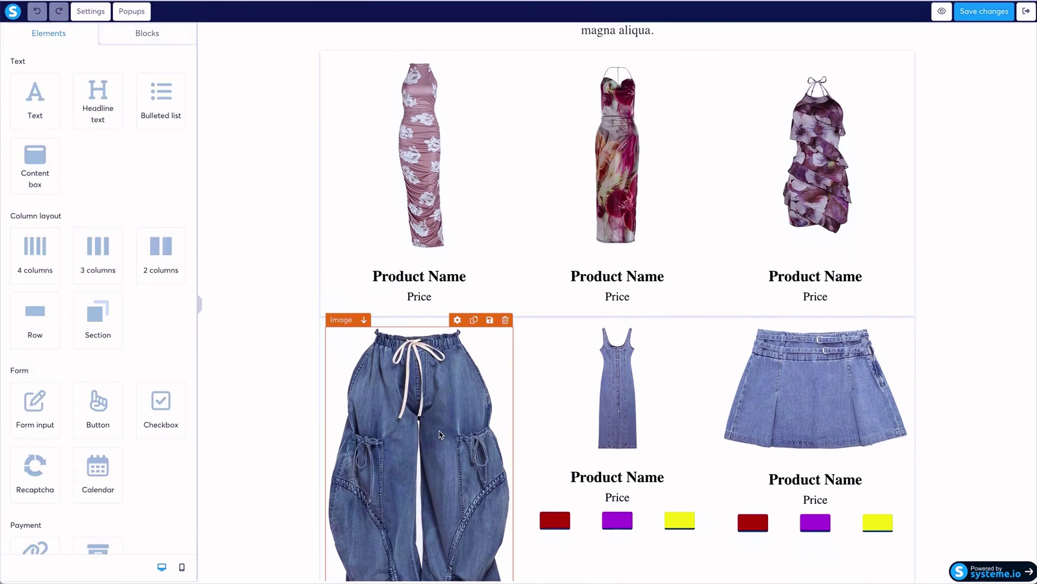
click(441, 434)
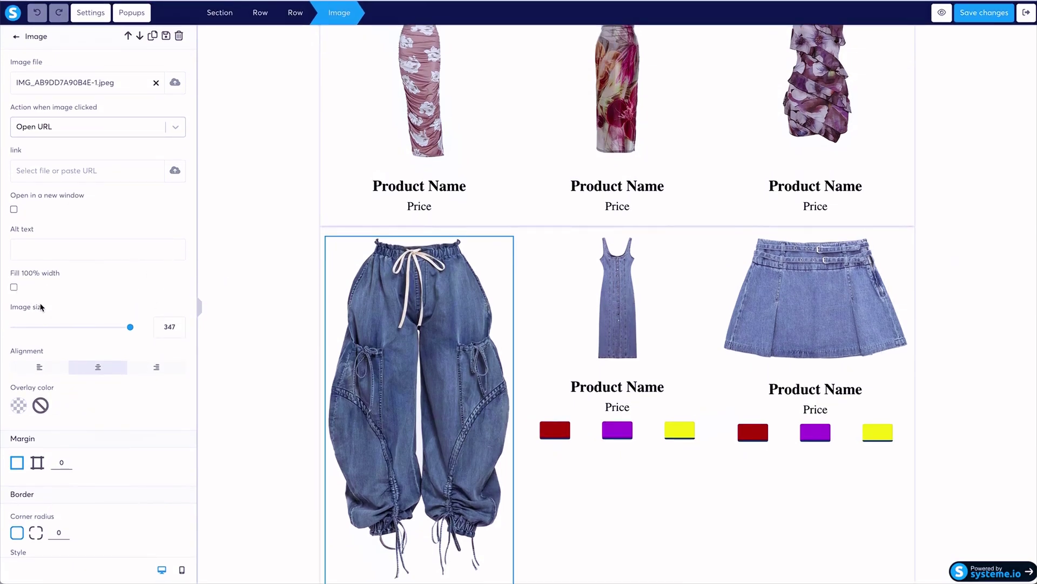
click(14, 287)
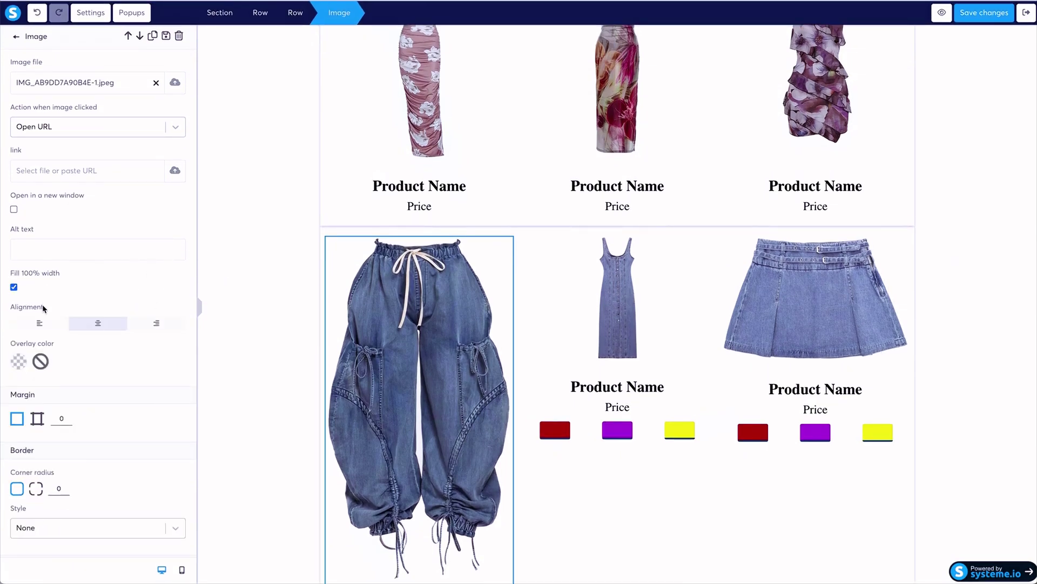
click(14, 287)
drag(132, 327, 55, 327)
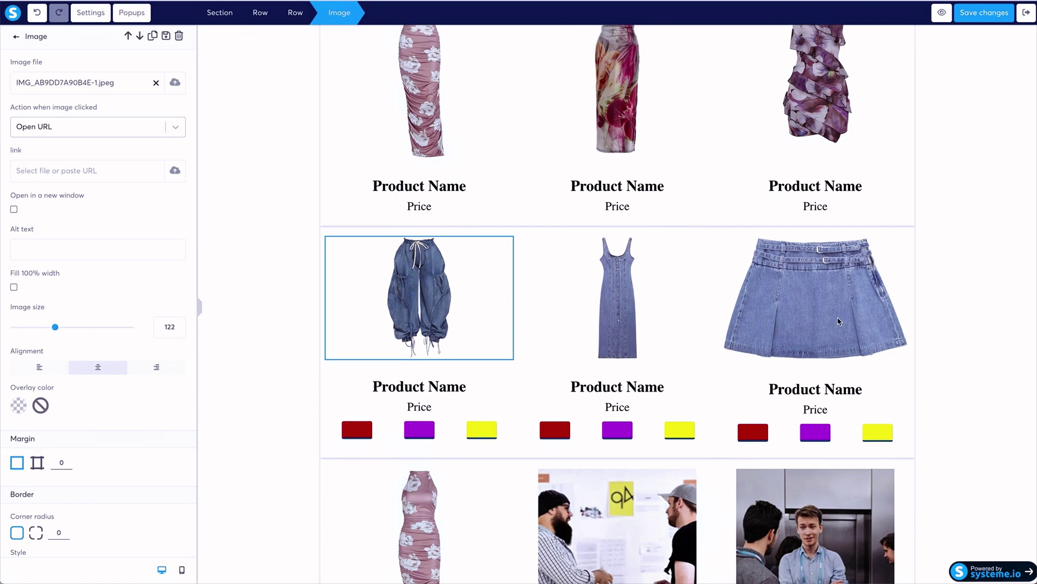
key(Escape)
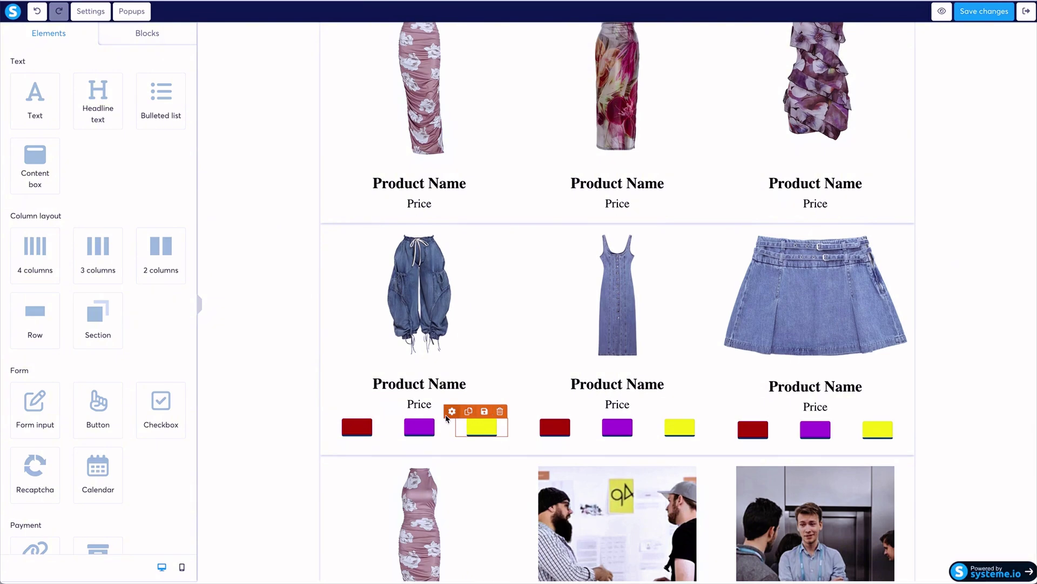
Delete the swatch rows under the jeans, dress and skirt, confirming each with OK.
click(506, 406)
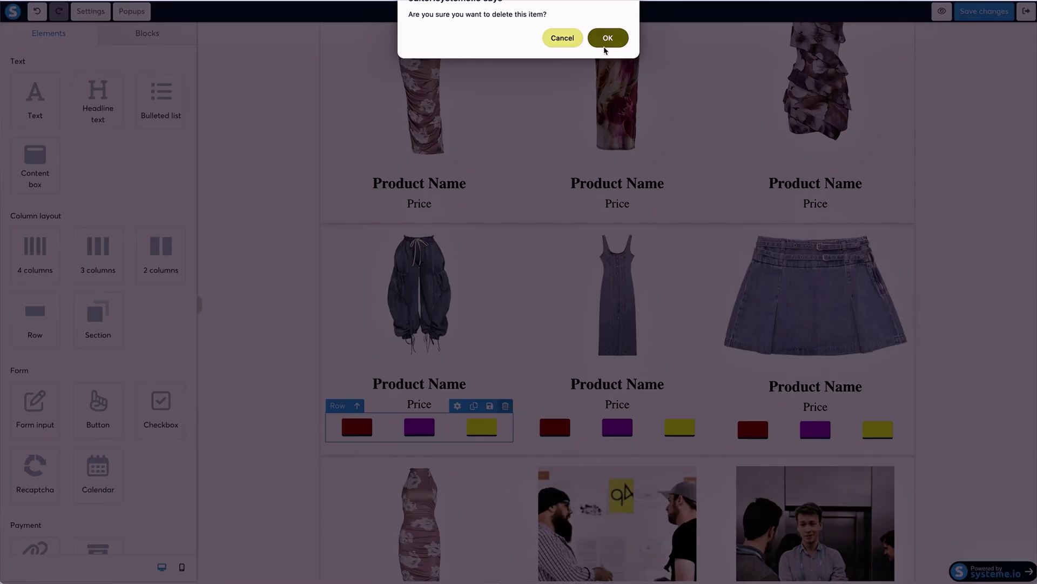
click(606, 39)
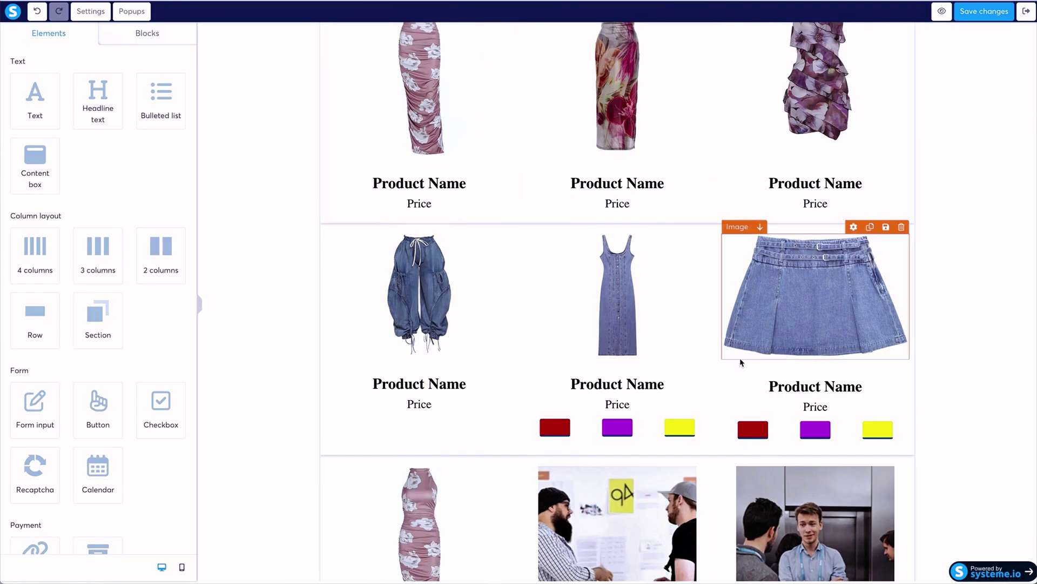
click(704, 406)
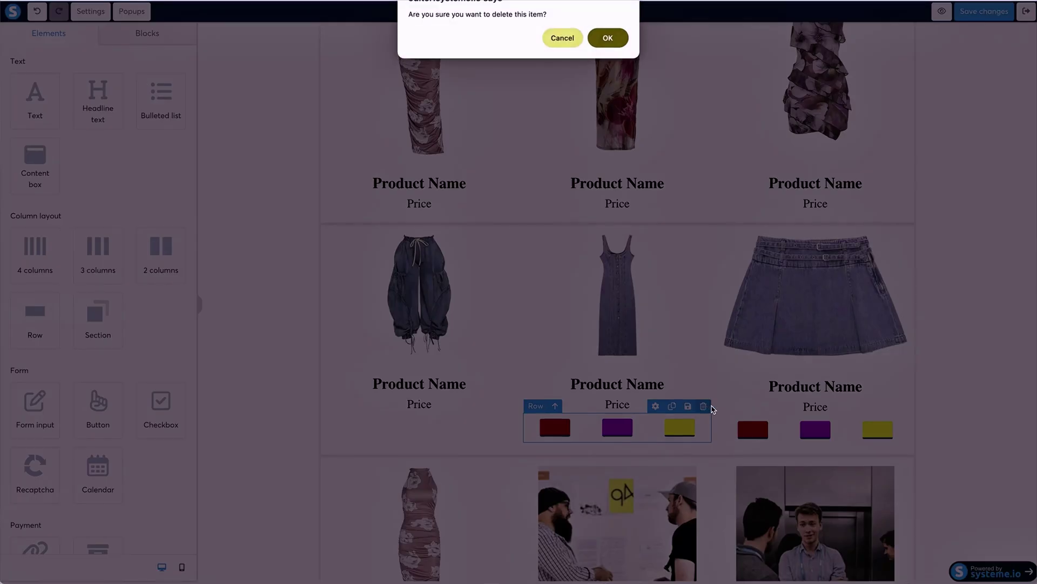
click(607, 38)
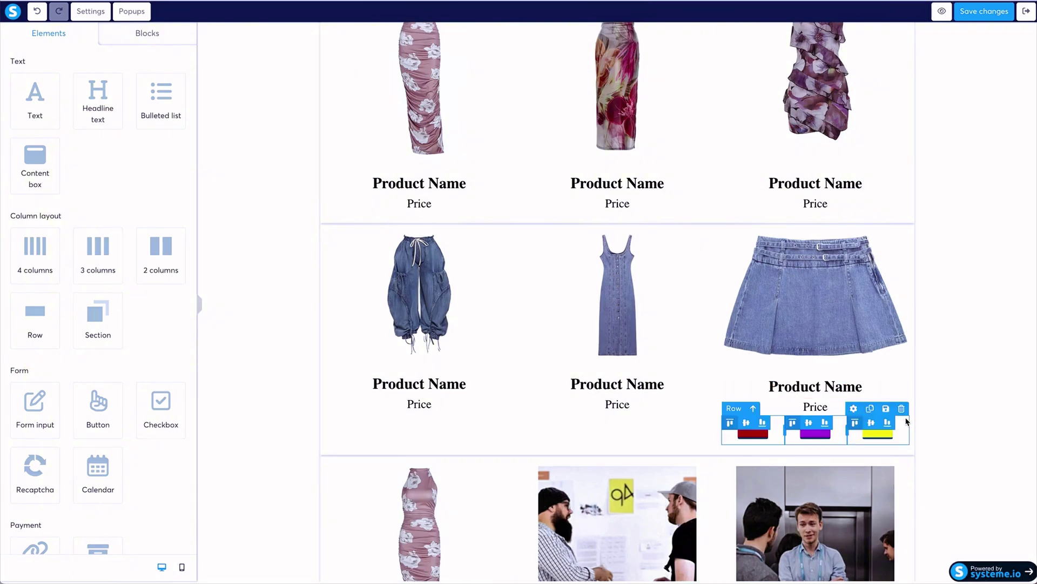
click(902, 408)
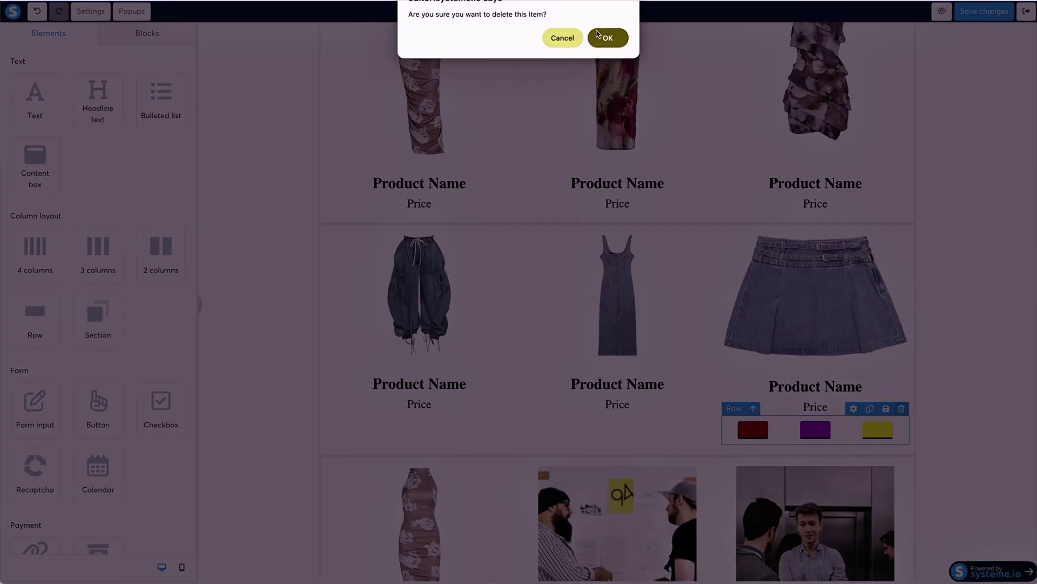
click(598, 36)
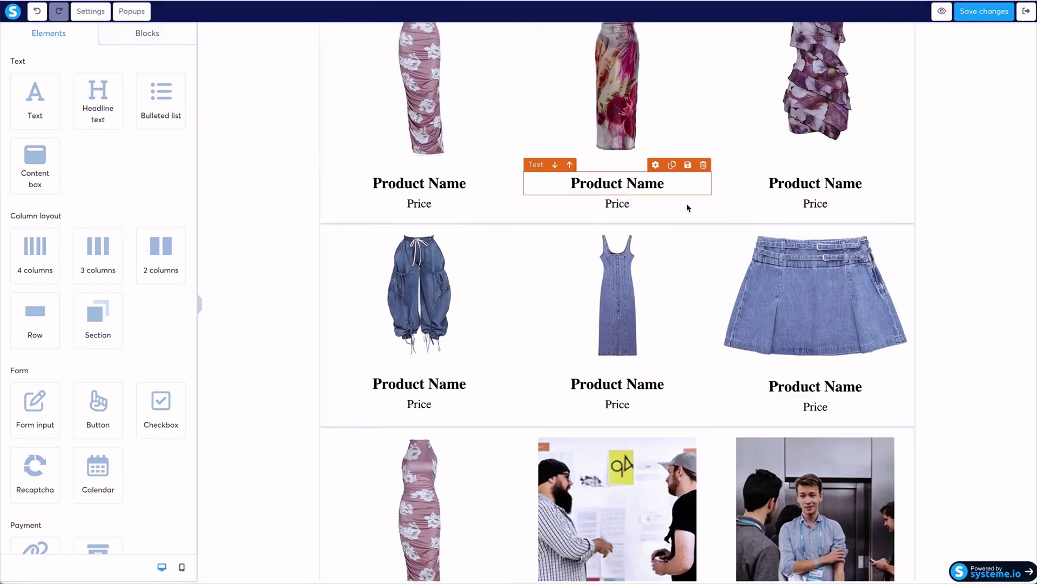
scroll(512, 203, up, 2)
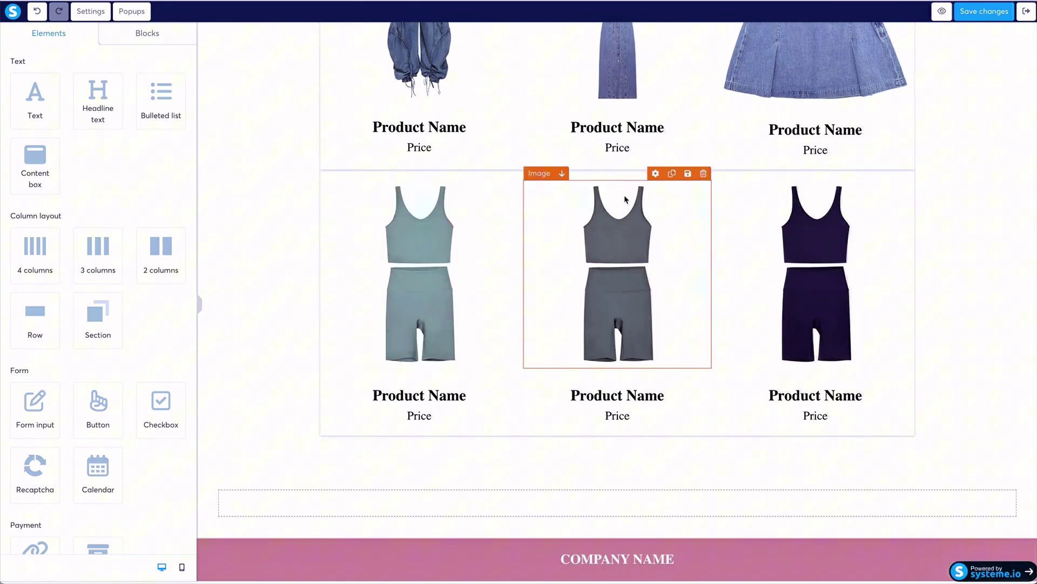
Scroll through the shop page's product grid to check it, then save the page edits.
scroll(622, 196, down, 2)
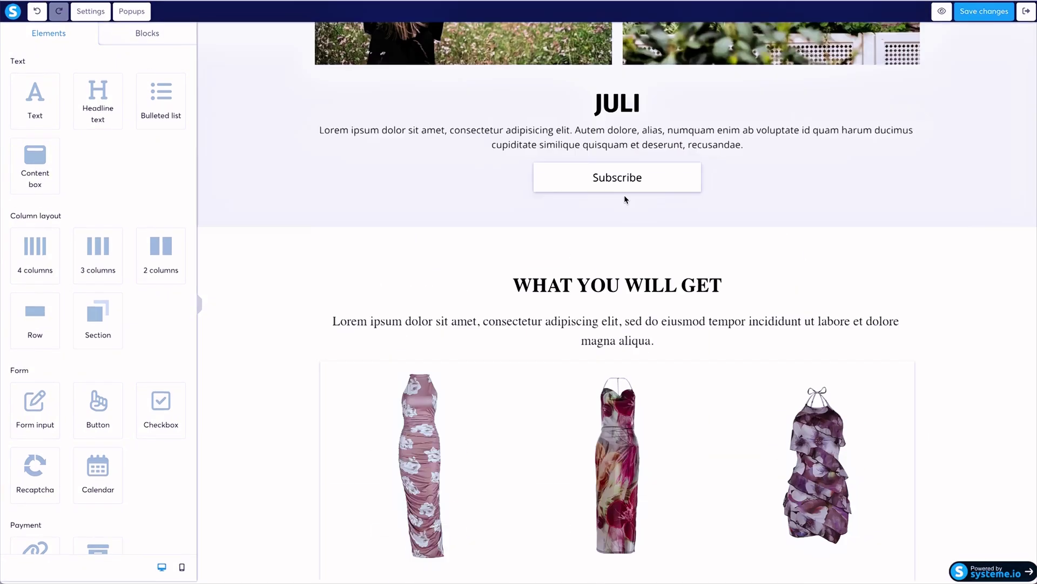
scroll(624, 195, up, 5)
scroll(624, 196, down, 1)
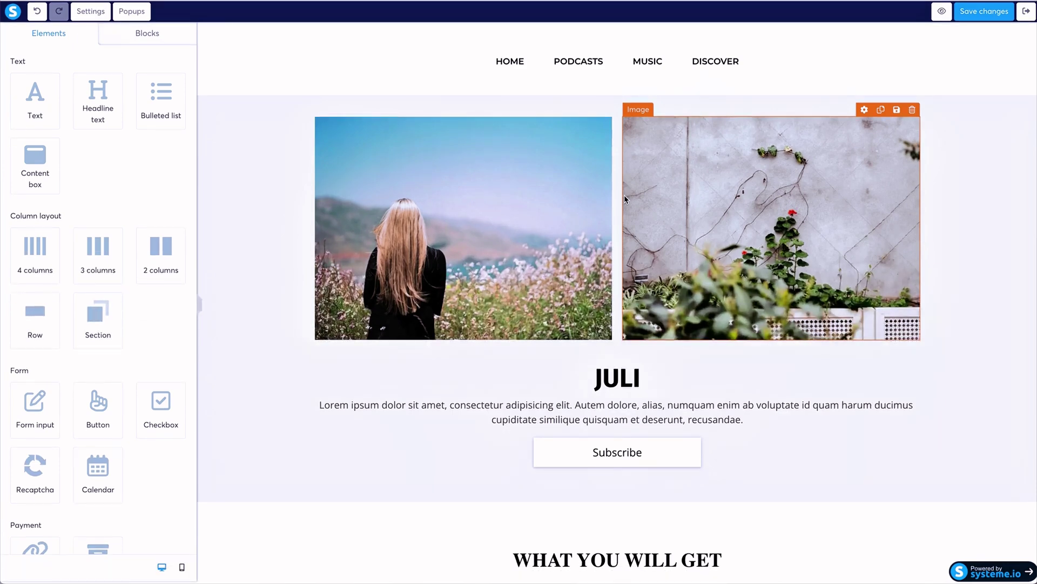
scroll(625, 199, down, 7)
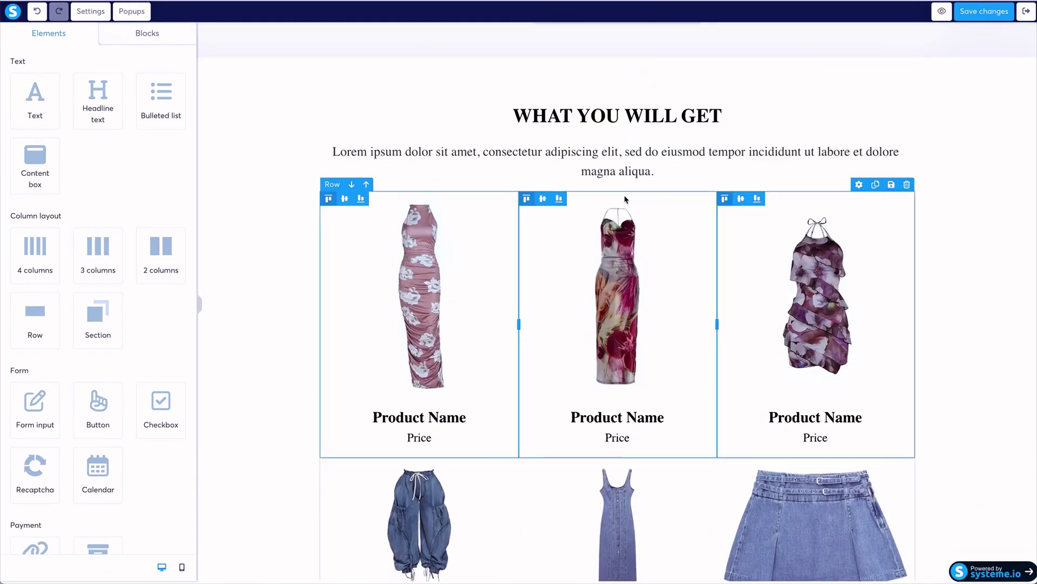
scroll(625, 199, up, 8)
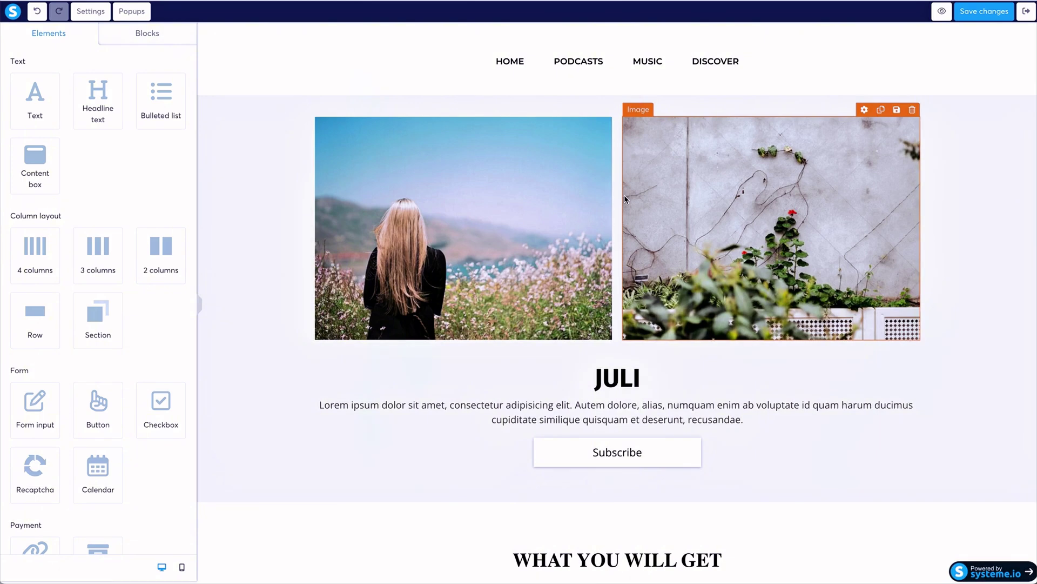
scroll(625, 199, down, 2)
scroll(624, 194, up, 2)
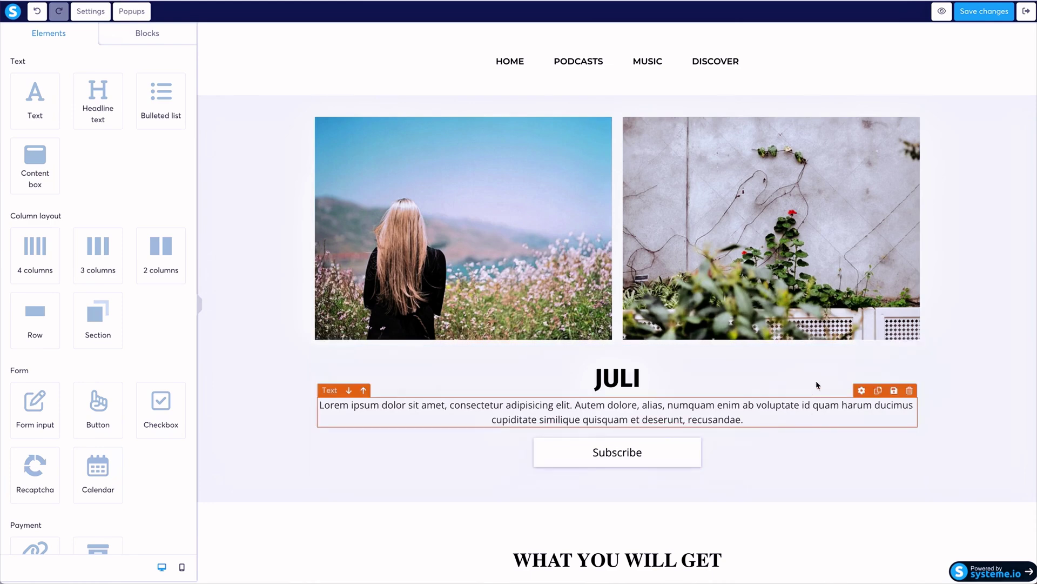
scroll(710, 400, down, 8)
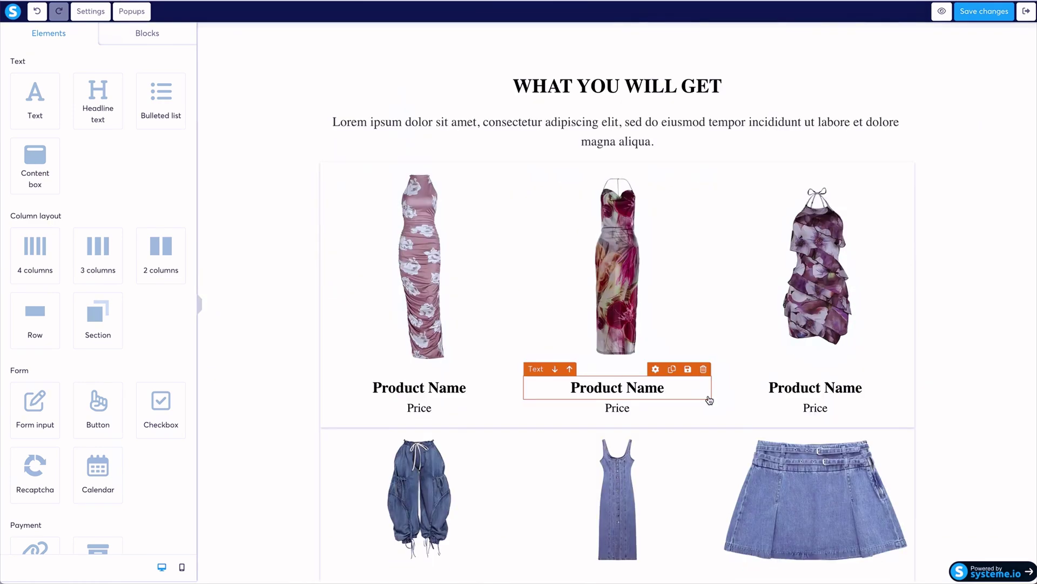
scroll(722, 324, down, 5)
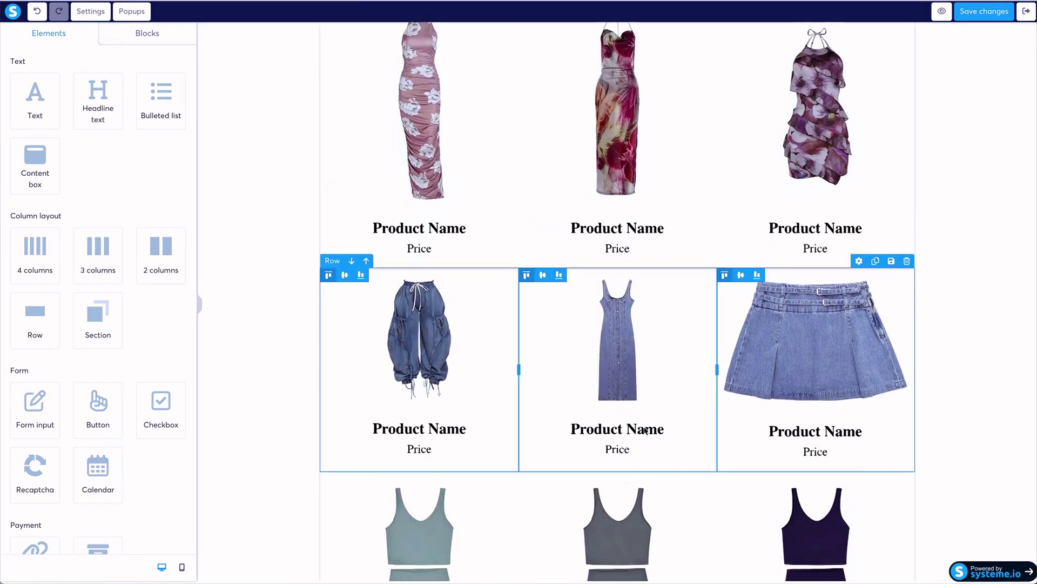
scroll(722, 324, up, 4)
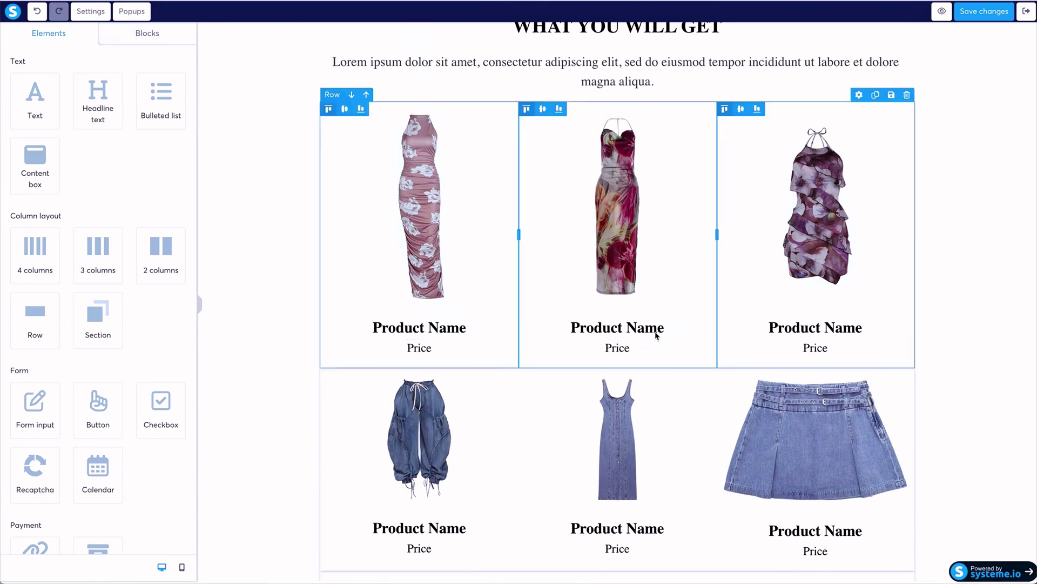
scroll(668, 354, down, 2)
scroll(666, 353, down, 5)
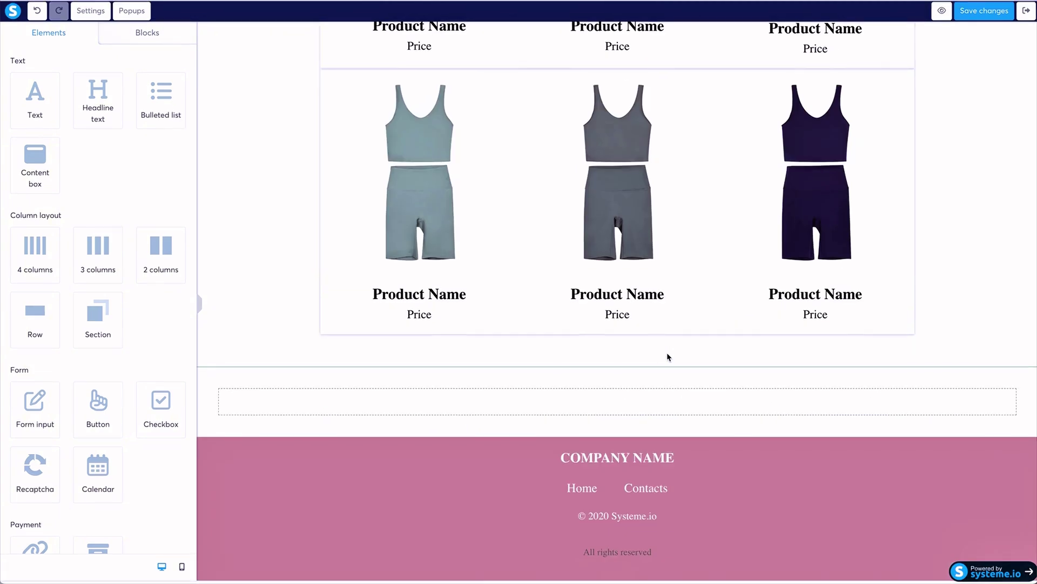
scroll(792, 342, up, 20)
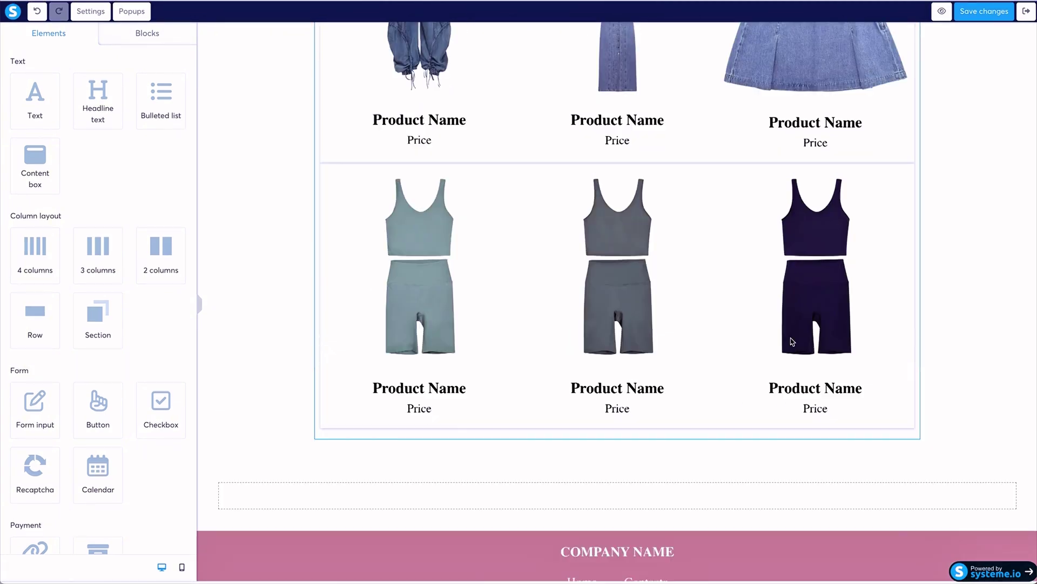
click(992, 13)
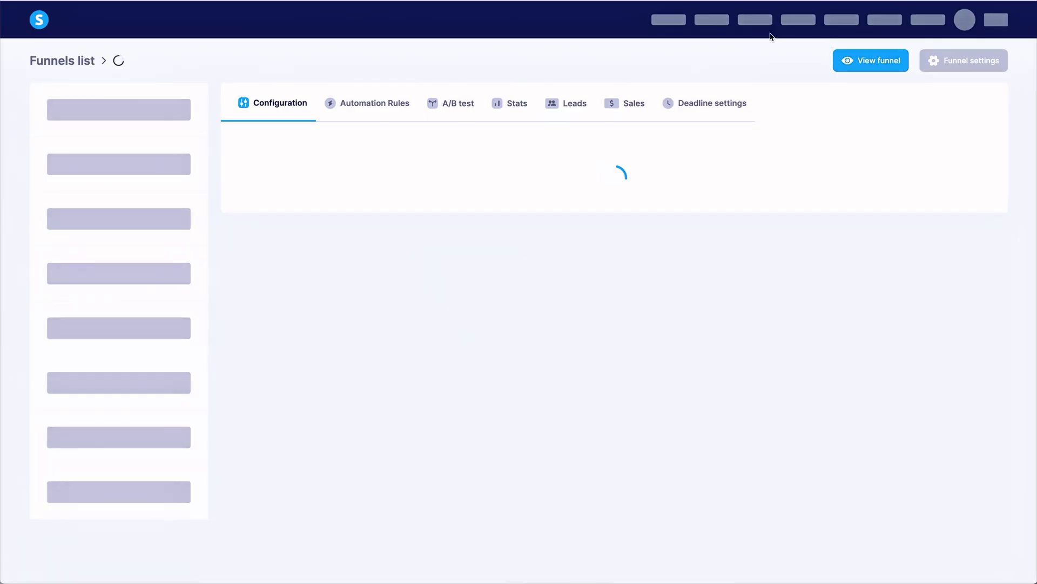
Go to Assets > Physical products and open the Denim product's details.
mouse_move(837, 18)
click(846, 48)
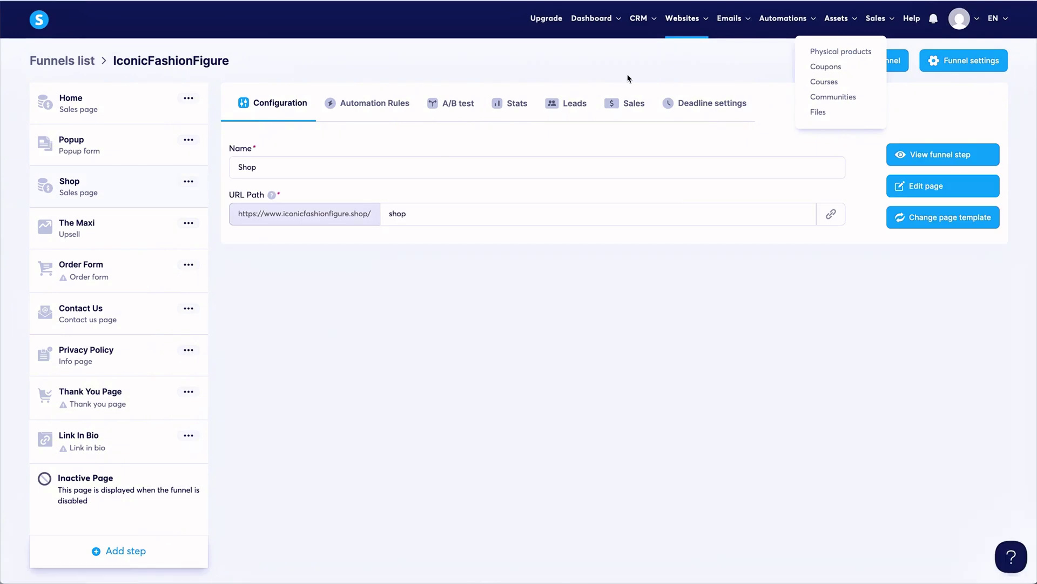
click(982, 126)
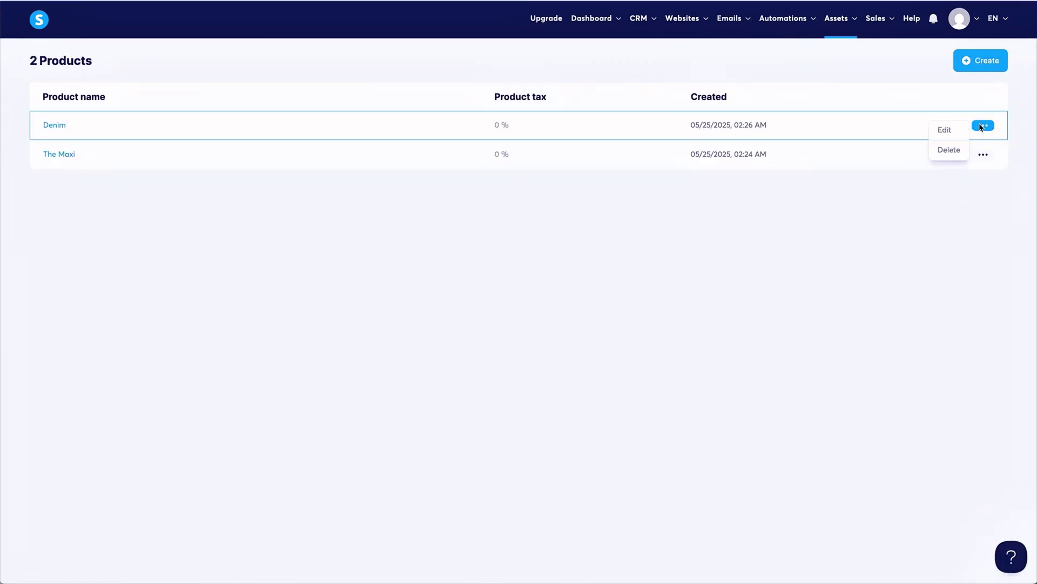
click(73, 123)
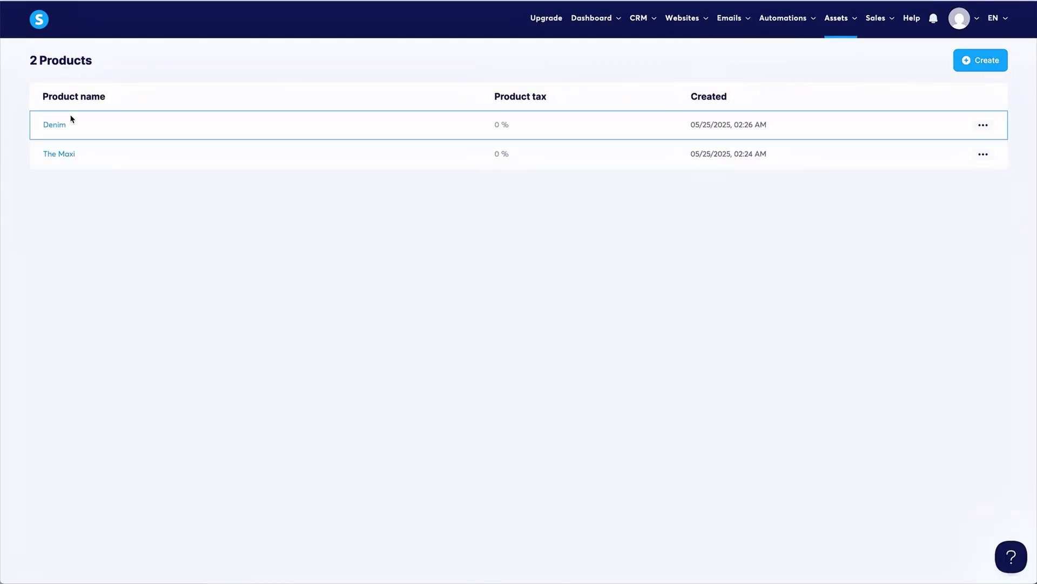
scroll(367, 172, down, 15)
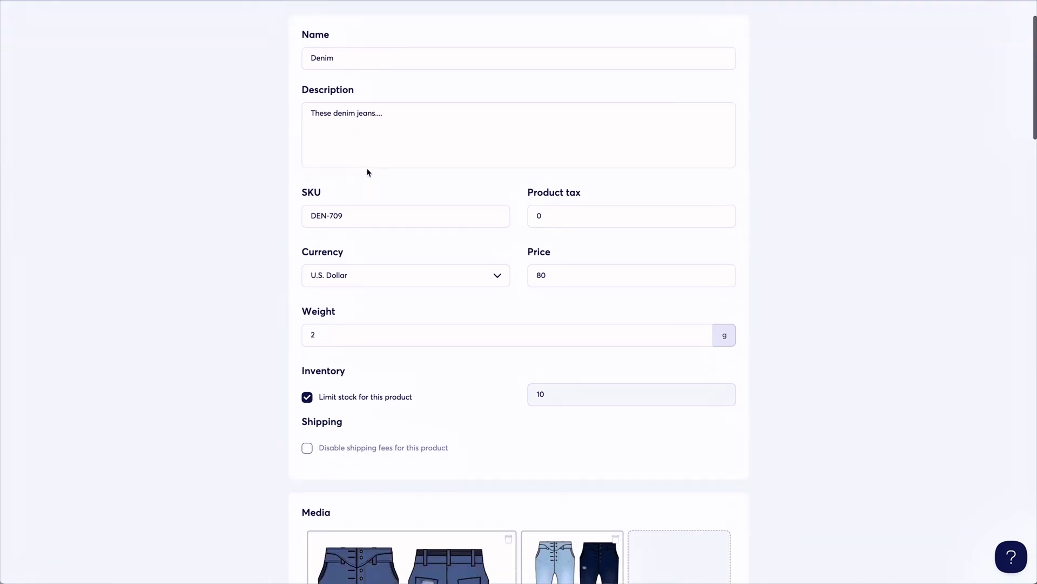
scroll(367, 172, down, 5)
scroll(367, 172, up, 20)
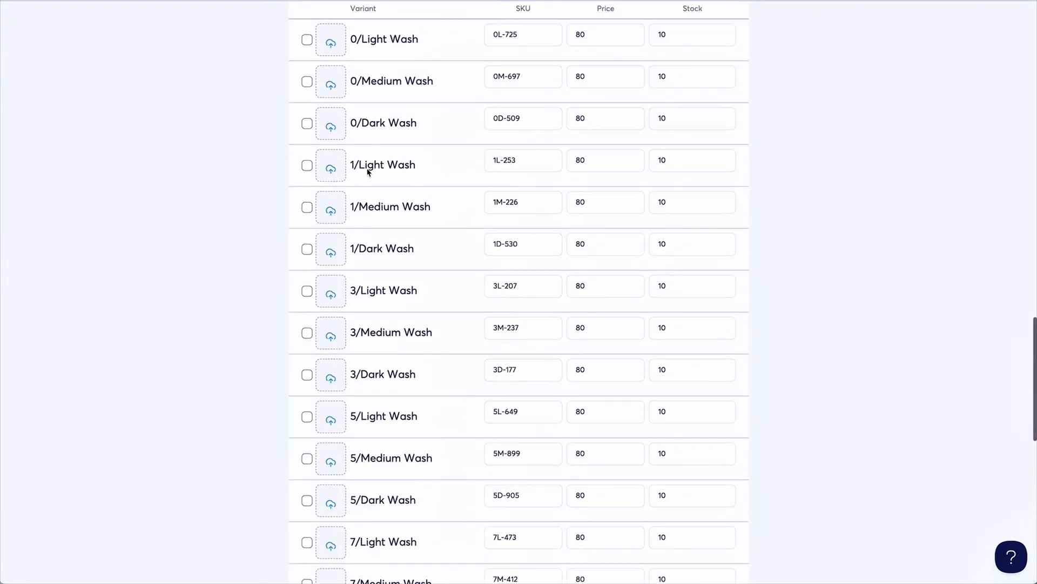
scroll(367, 168, down, 5)
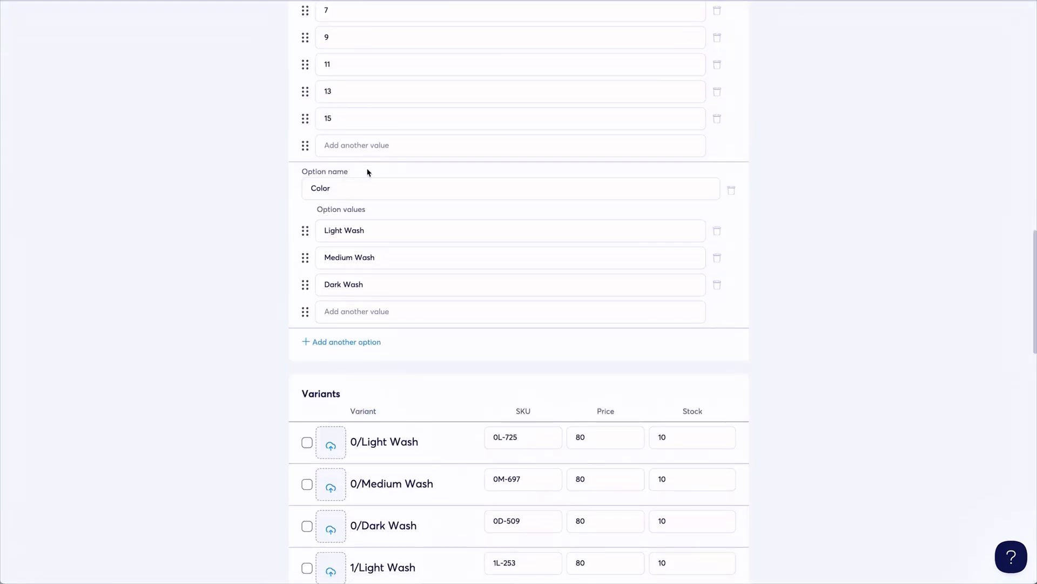
scroll(368, 172, up, 10)
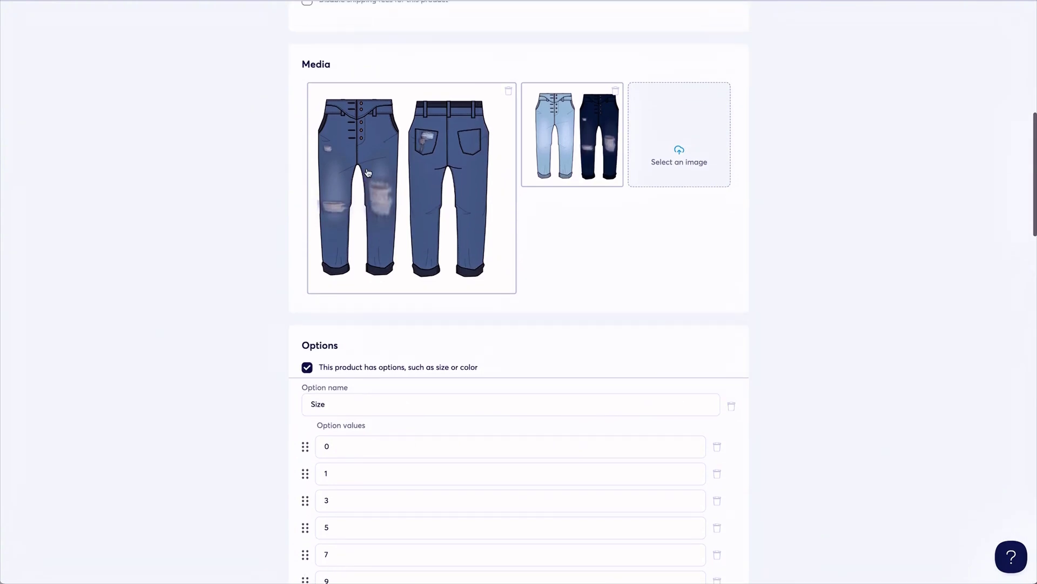
scroll(367, 172, up, 10)
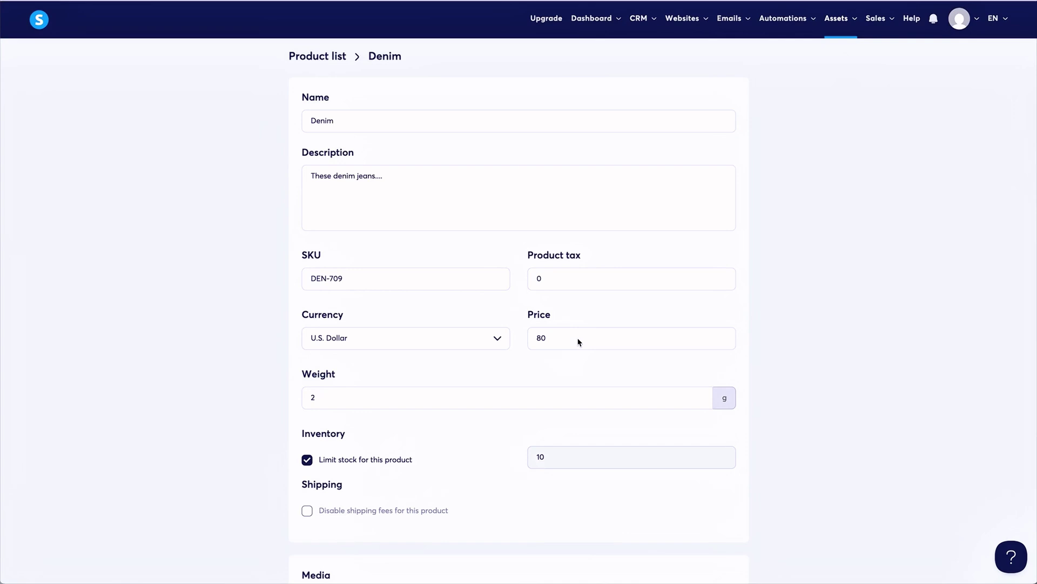
scroll(444, 316, down, 8)
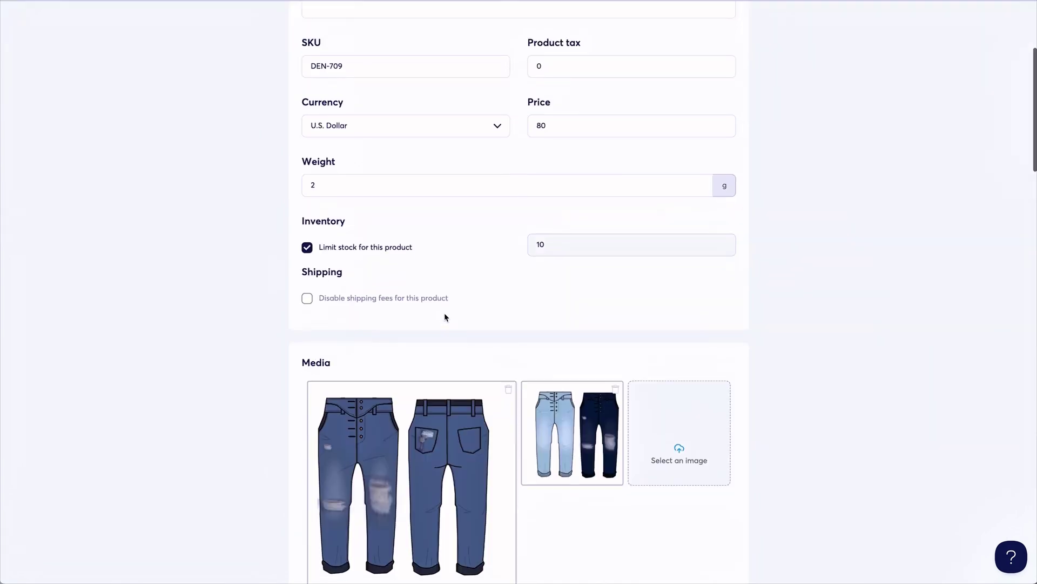
scroll(445, 317, down, 20)
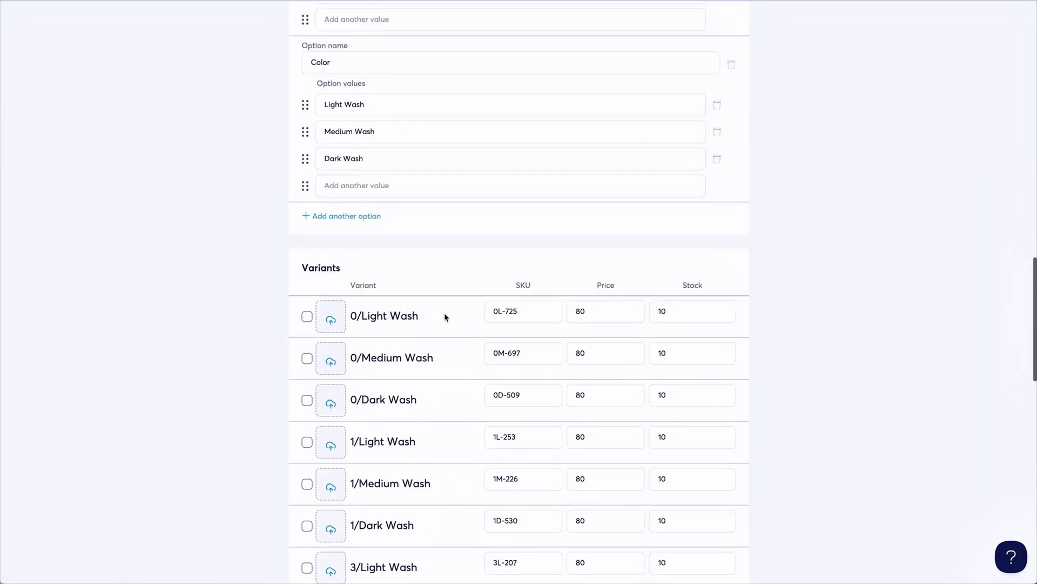
scroll(444, 317, up, 20)
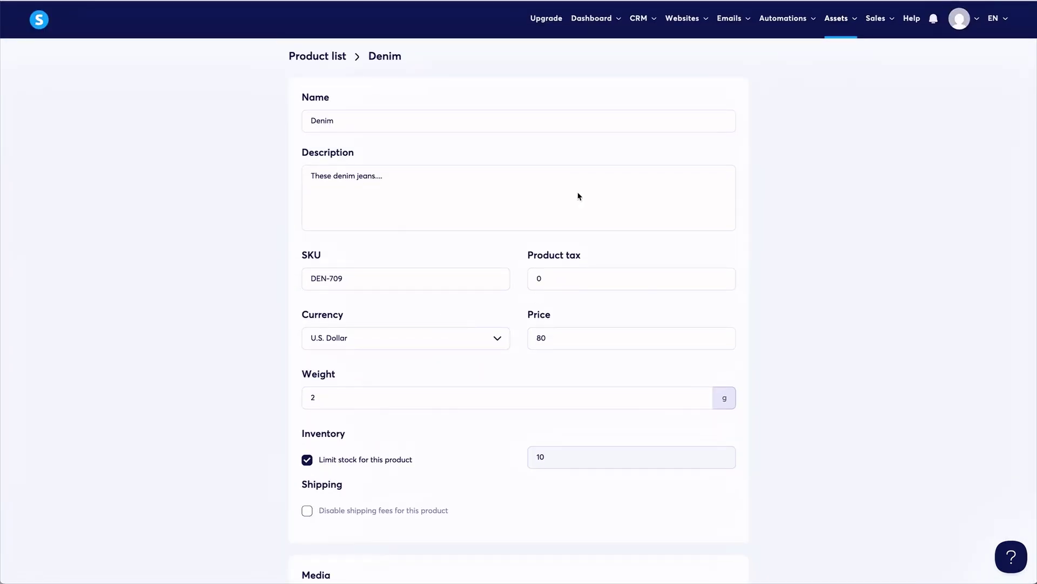
scroll(457, 157, down, 2)
scroll(457, 158, up, 2)
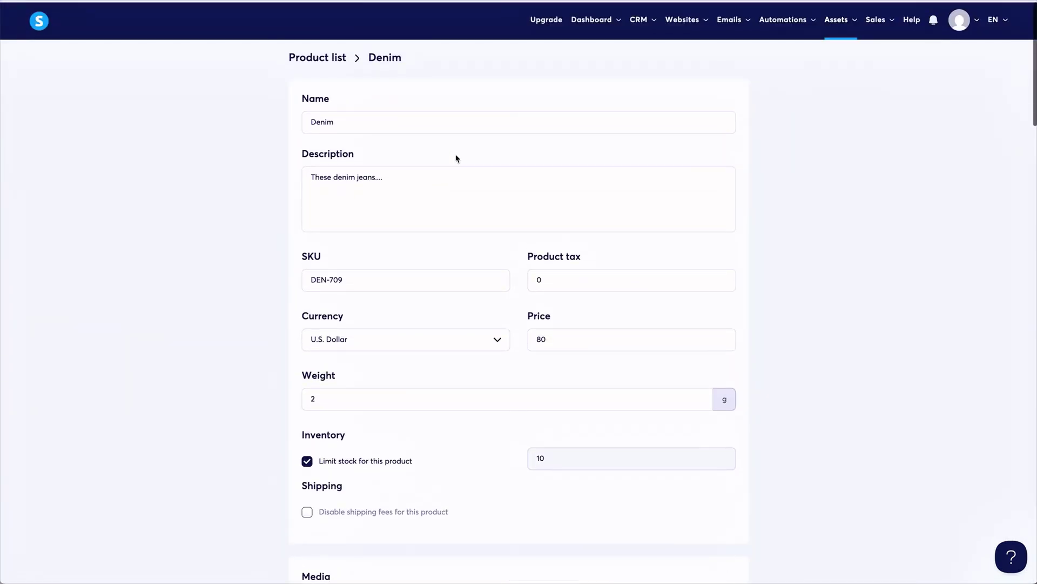
scroll(456, 158, down, 3)
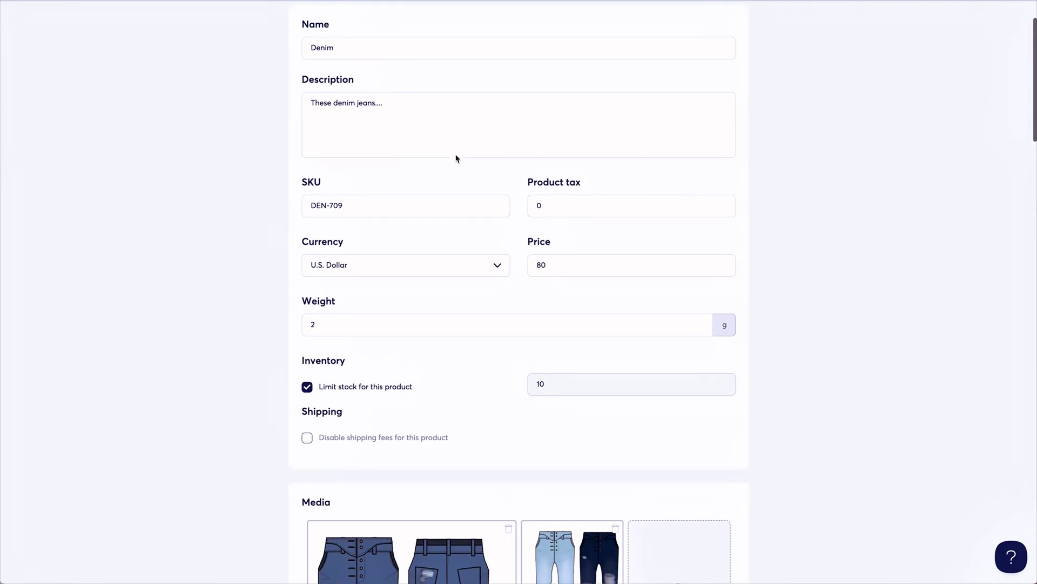
scroll(456, 158, down, 6)
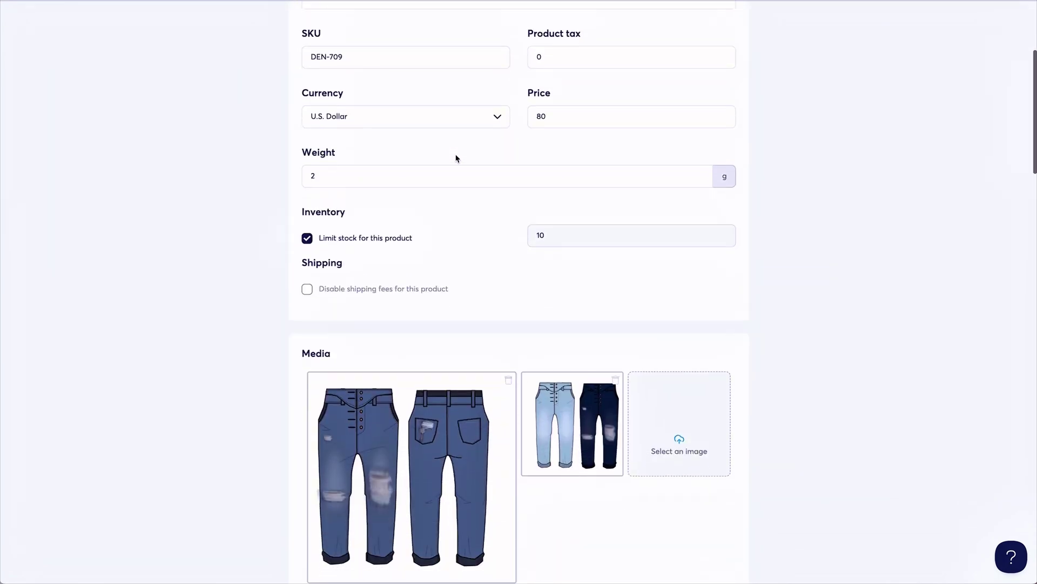
scroll(457, 158, down, 20)
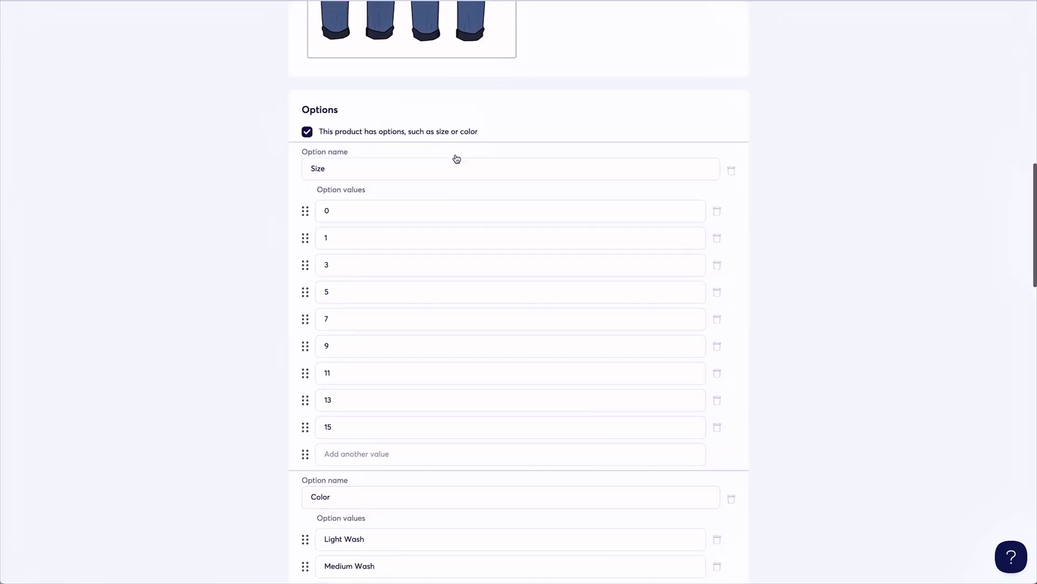
scroll(456, 158, down, 14)
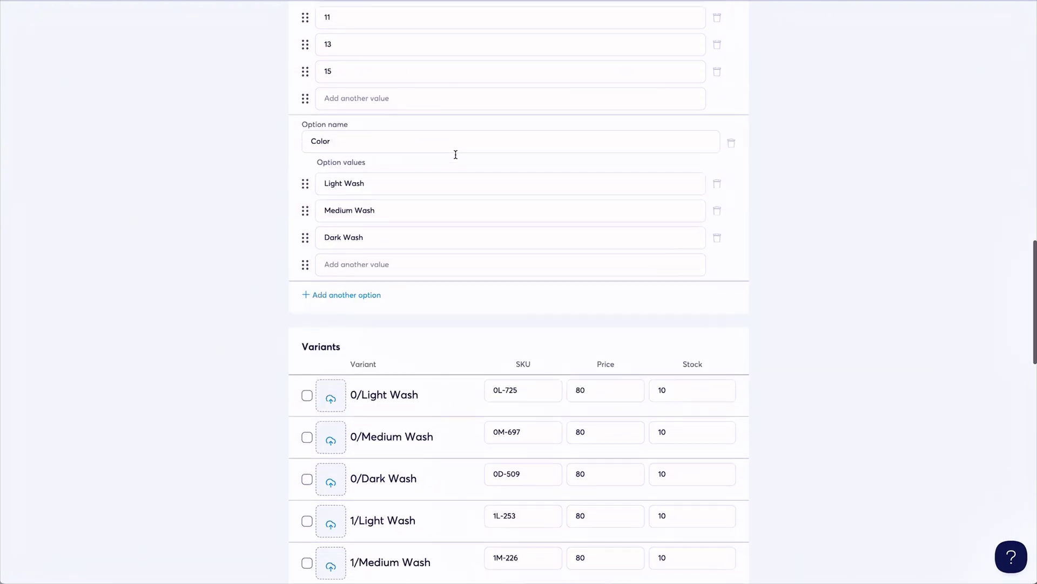
scroll(456, 154, down, 16)
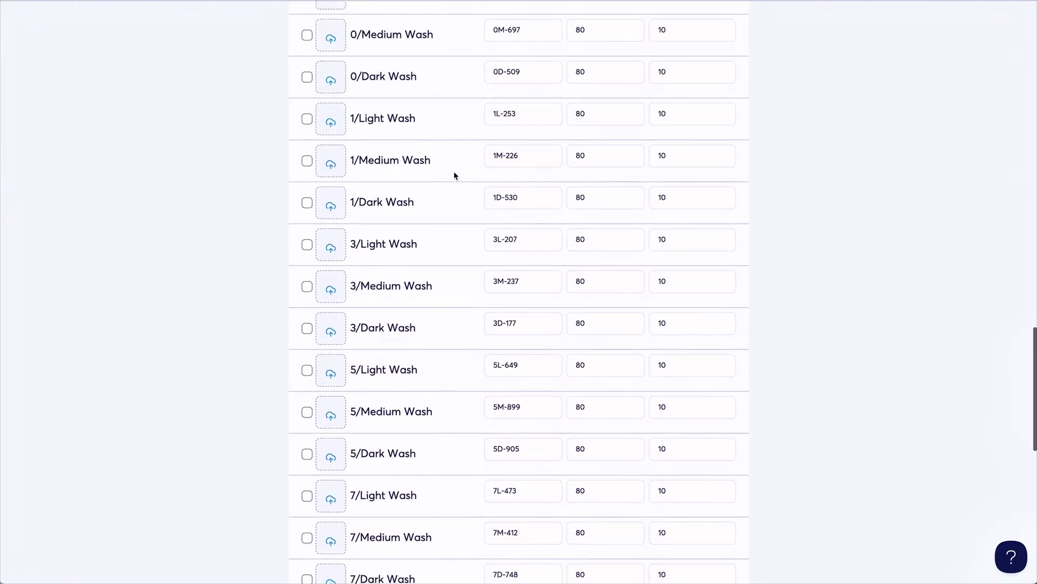
scroll(455, 175, down, 8)
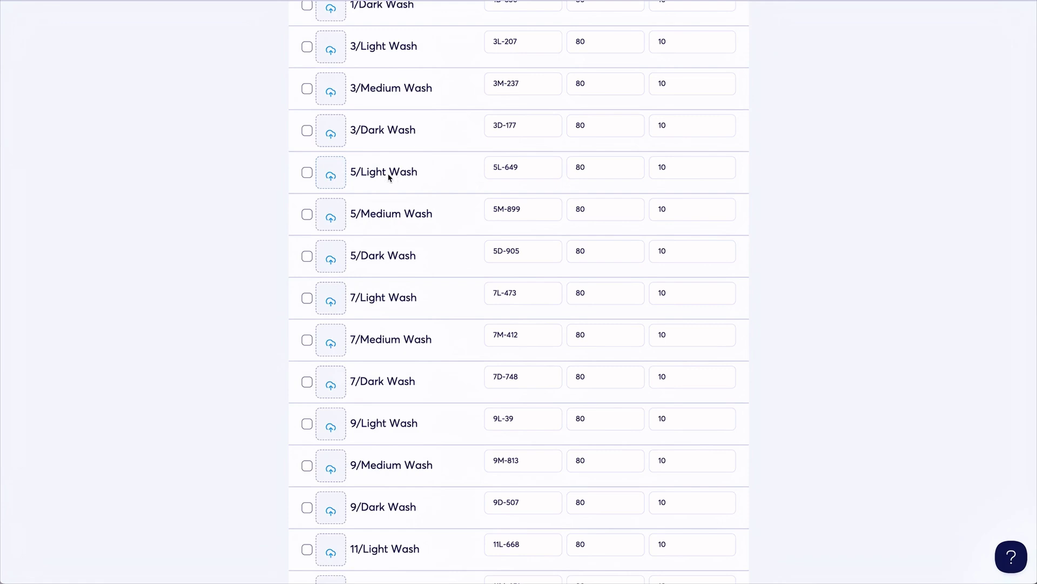
scroll(388, 177, down, 16)
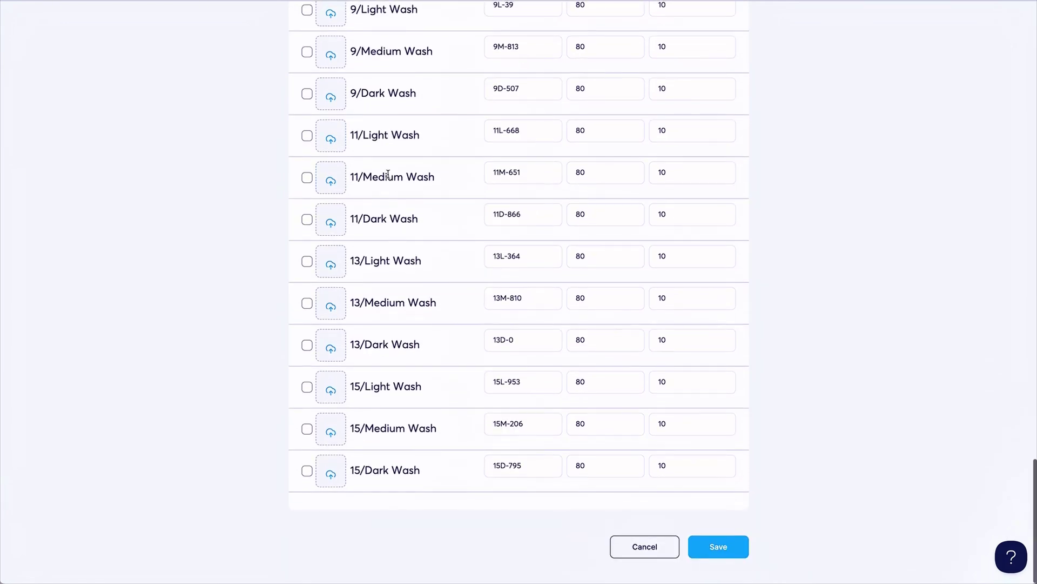
scroll(388, 175, up, 20)
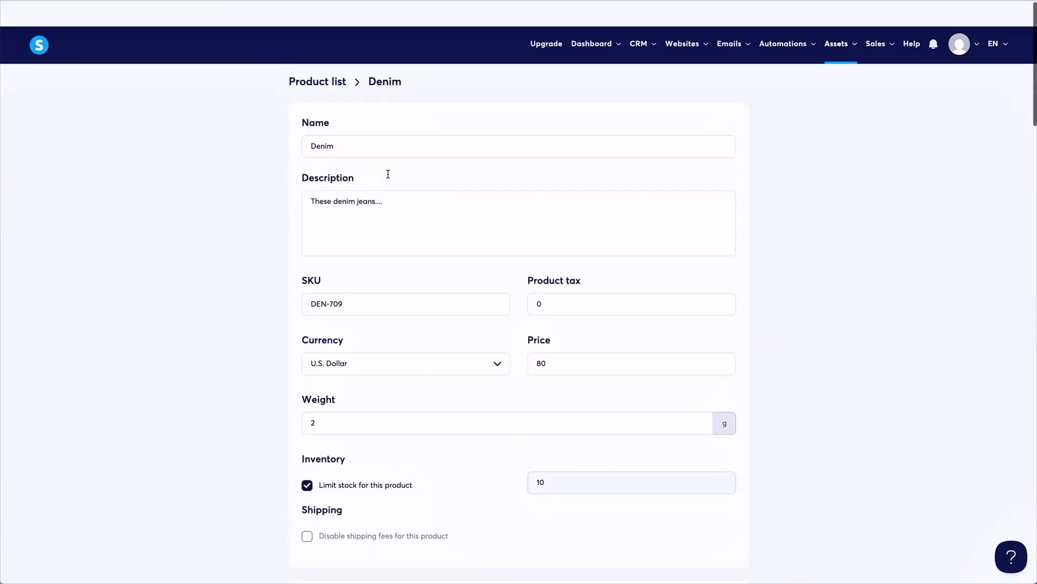
click(344, 57)
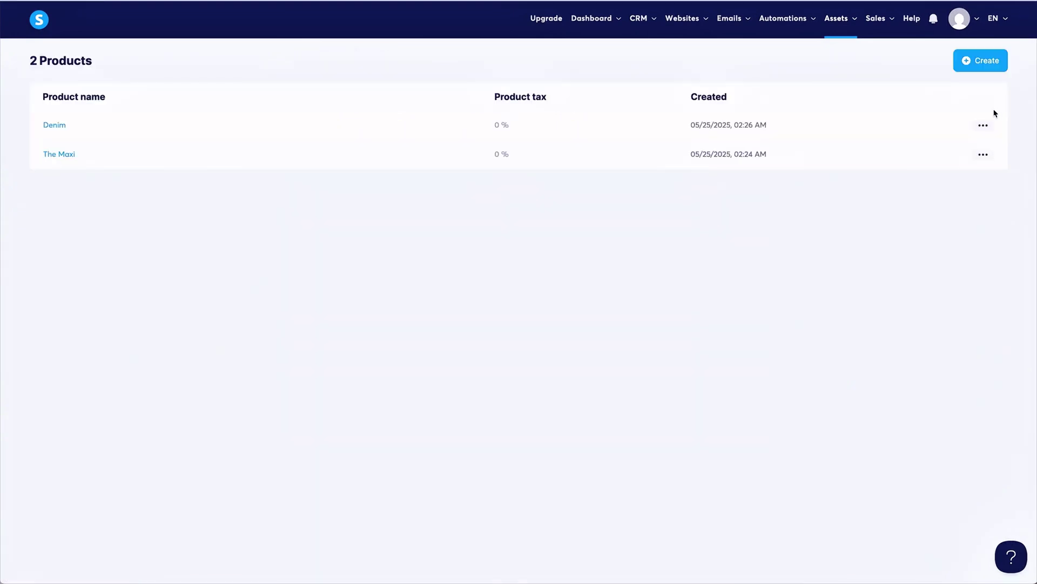
Open The Maxi product and review its colour-and-size variants priced at 50.
click(984, 126)
mouse_move(848, 24)
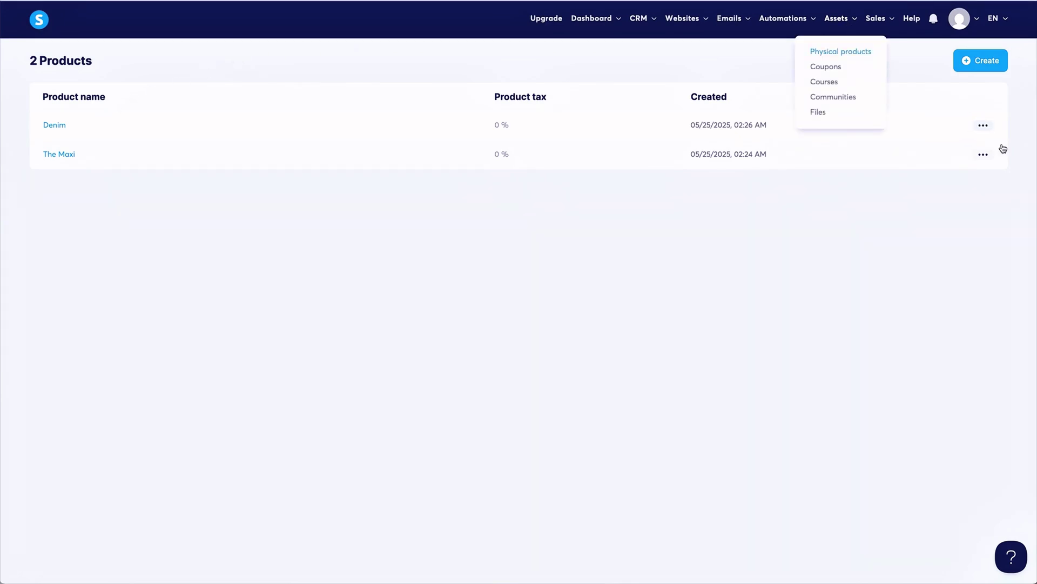
click(984, 155)
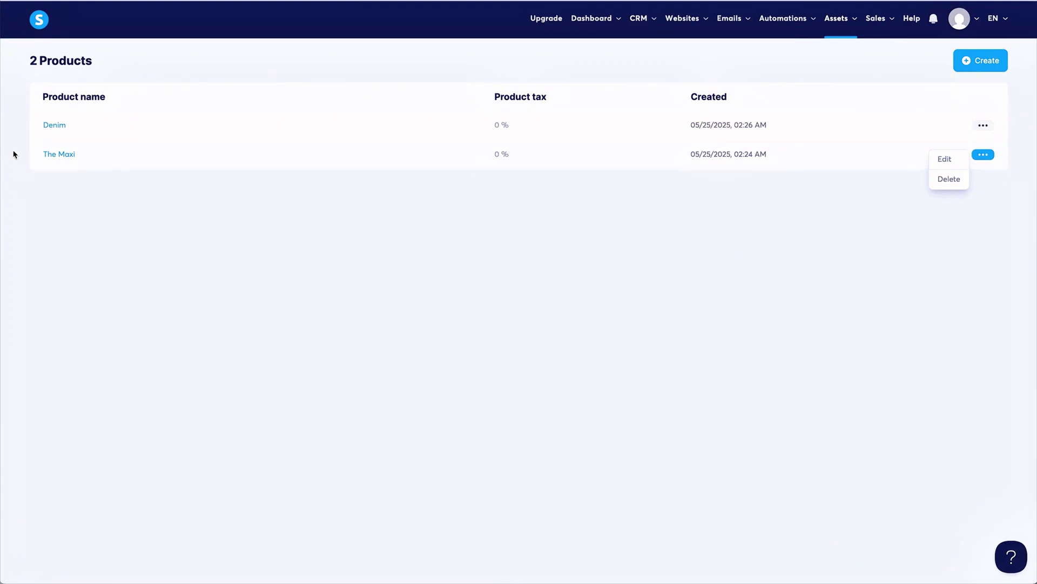
click(215, 180)
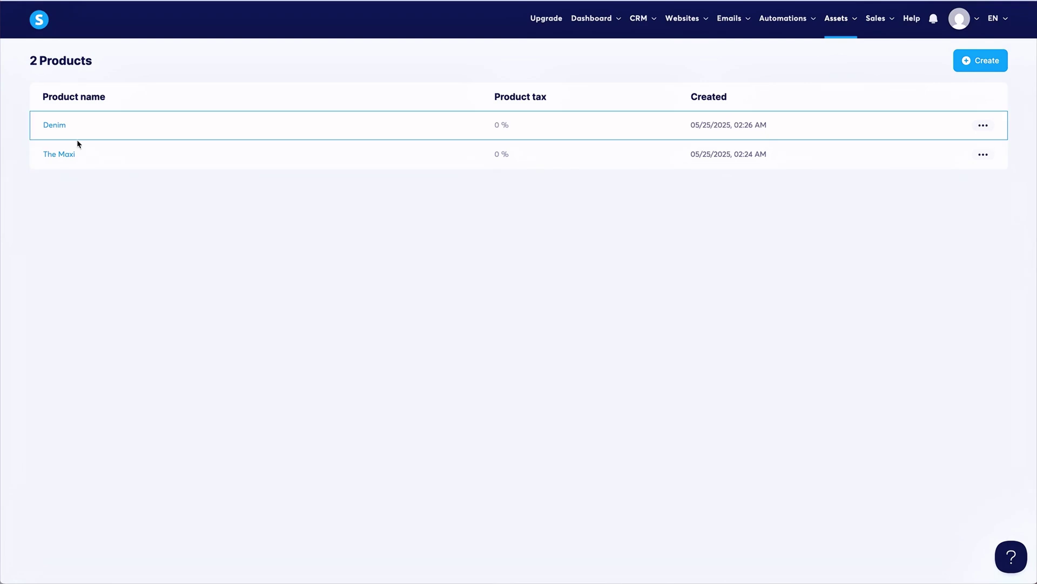
click(68, 157)
scroll(281, 170, down, 2)
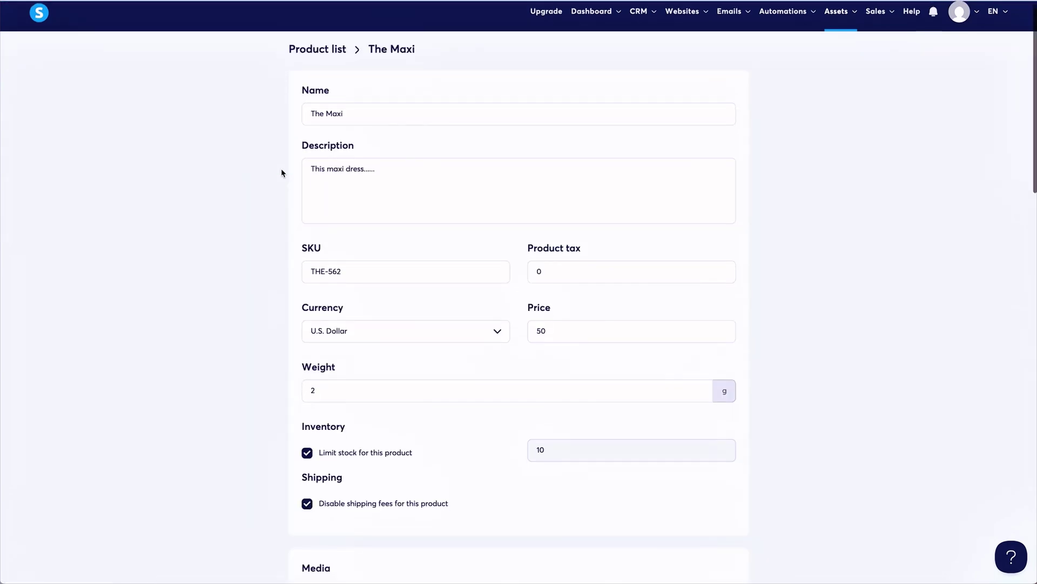
scroll(282, 171, down, 15)
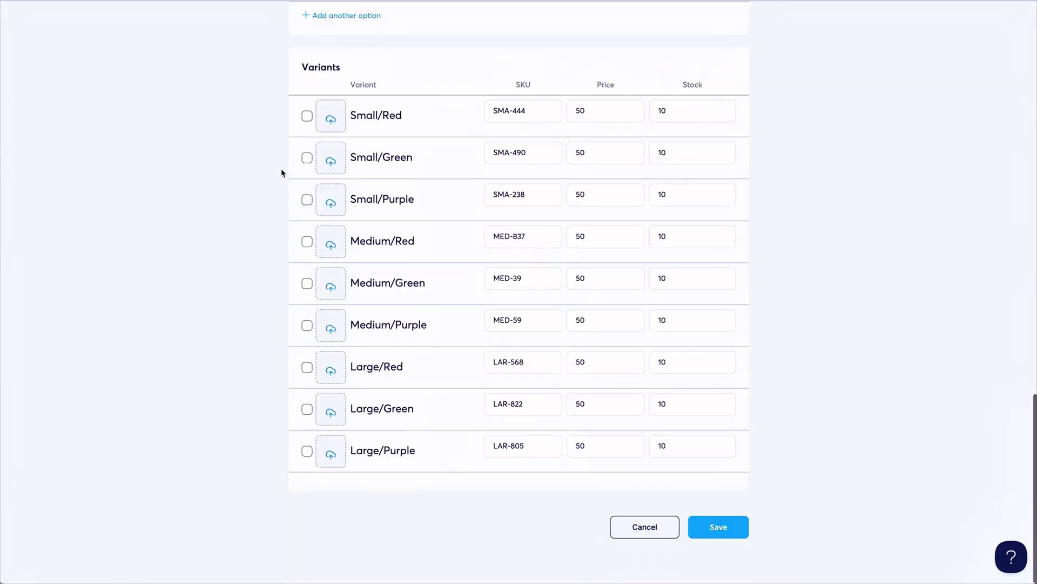
scroll(281, 173, up, 20)
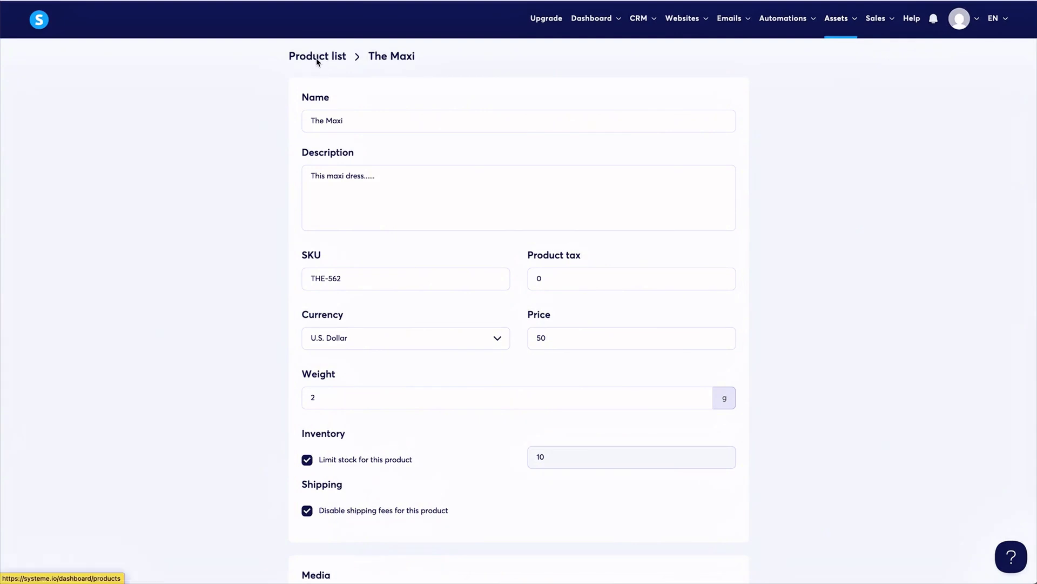
Return to the products list and go to Websites > Digital stores.
click(317, 61)
mouse_move(682, 18)
click(688, 83)
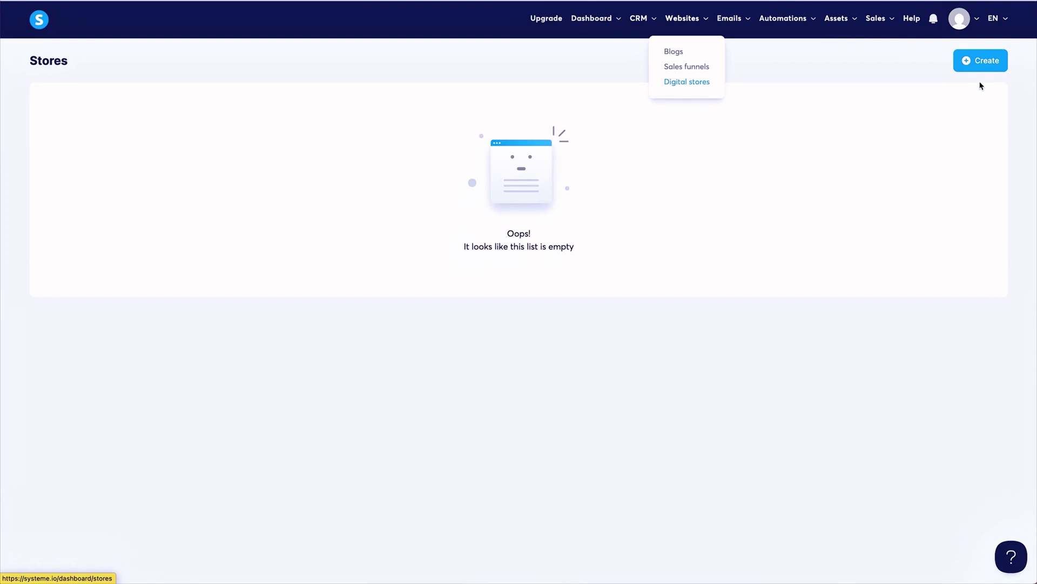
Create the IconicFashionFigure digital store, closing the add-product prompt without adding a product.
click(980, 60)
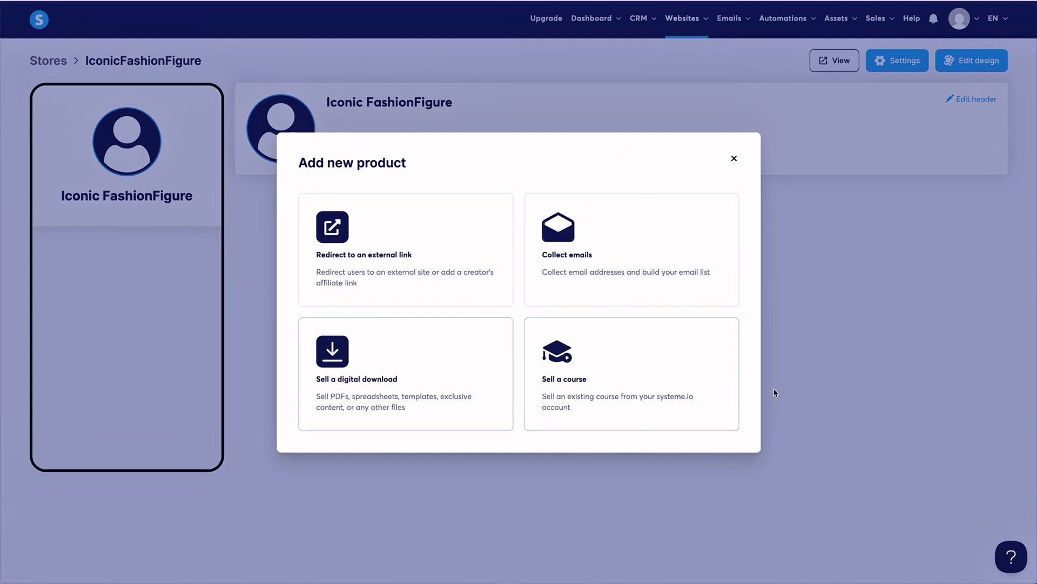
click(735, 158)
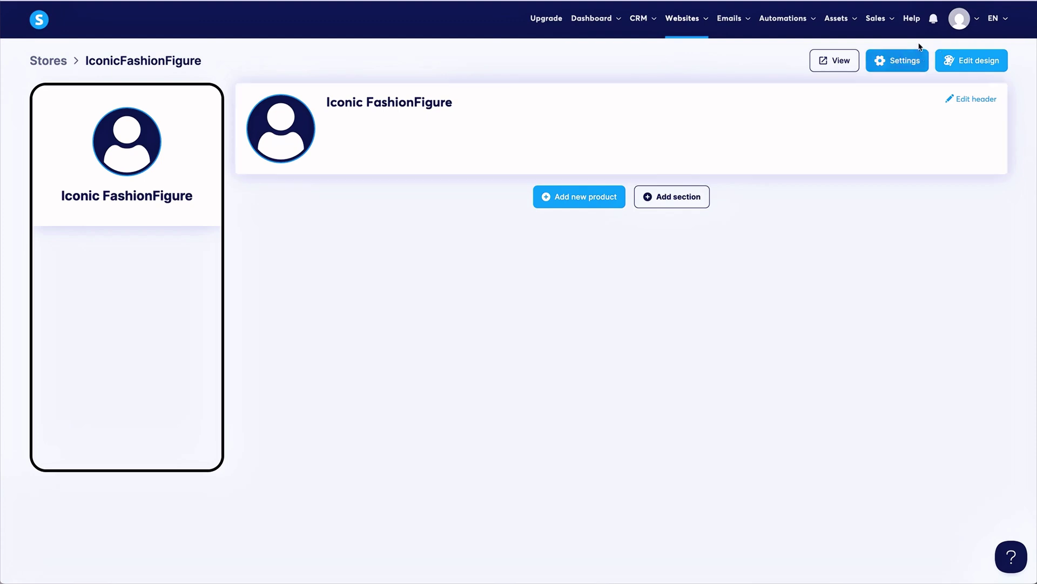
Preview the live IconicFashionFigure funnel site and test its DRESSES and OUTERWEAR links.
mouse_move(679, 25)
click(687, 82)
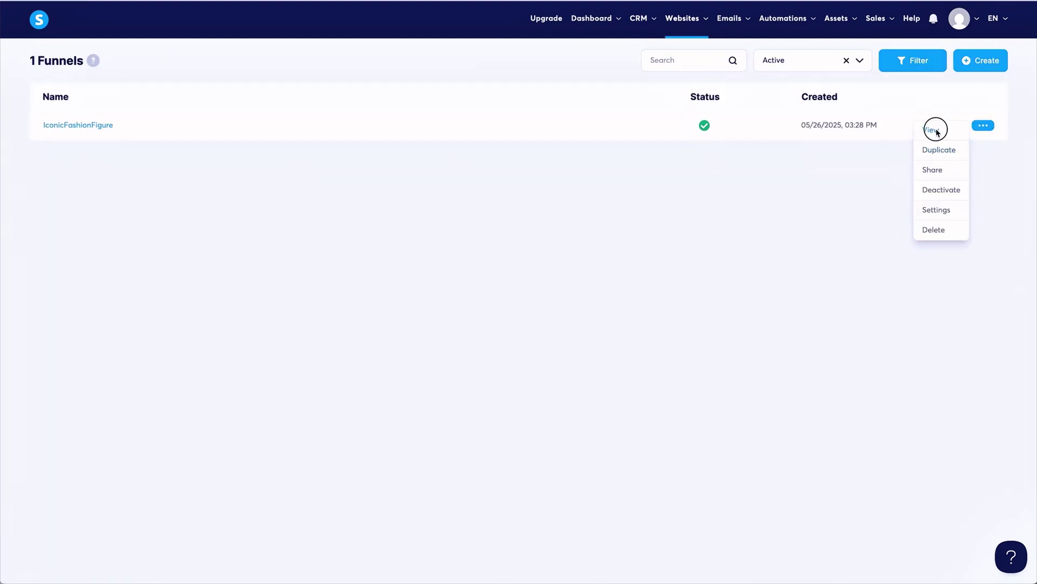
click(935, 130)
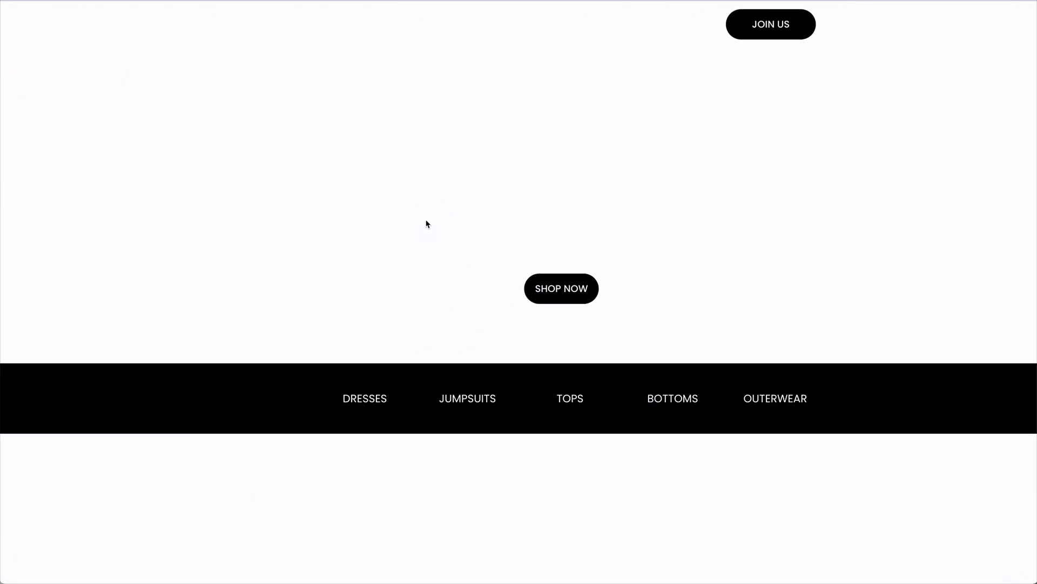
scroll(427, 223, down, 10)
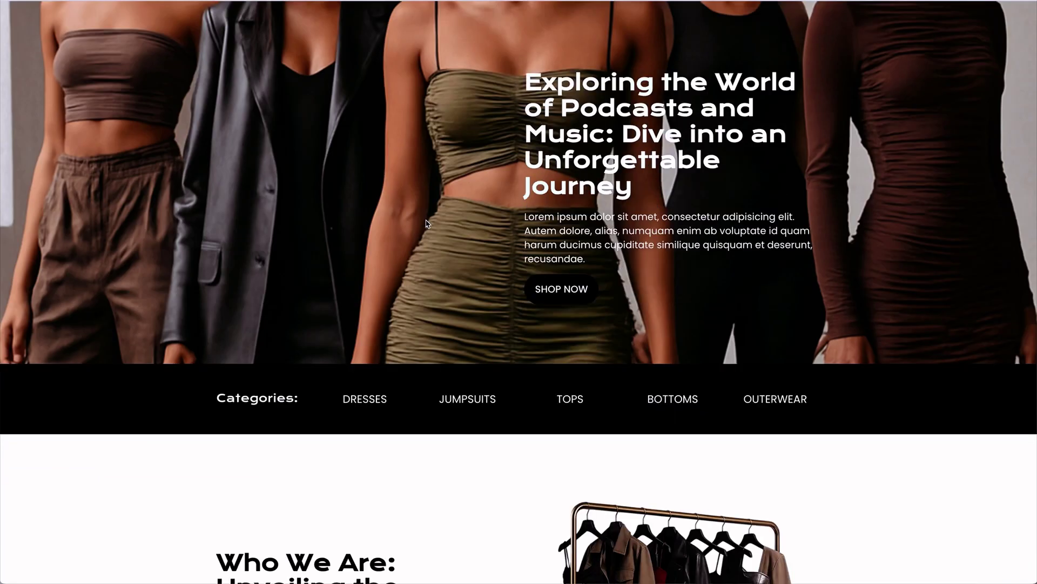
scroll(426, 220, down, 15)
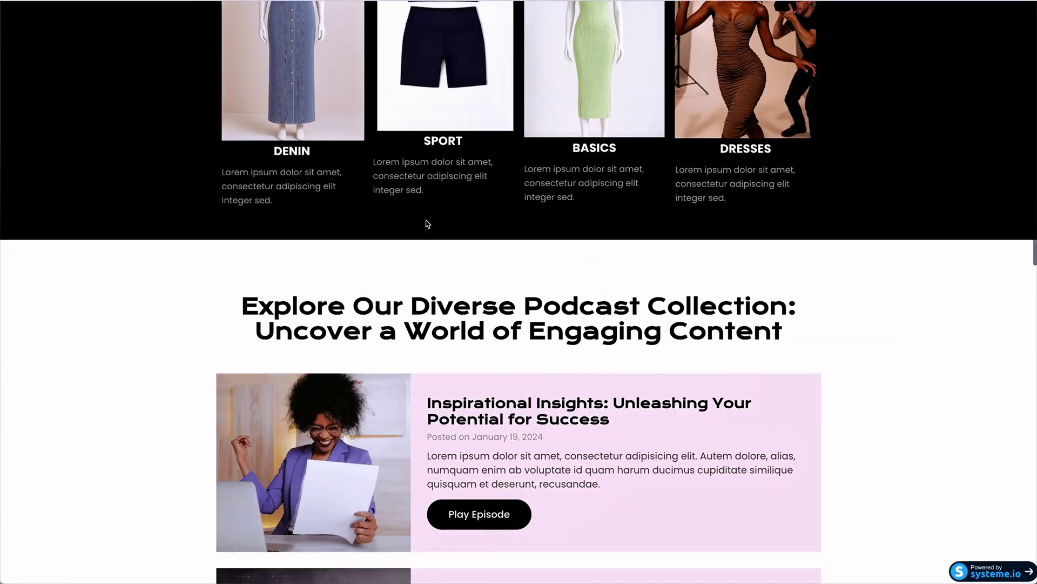
scroll(427, 223, down, 10)
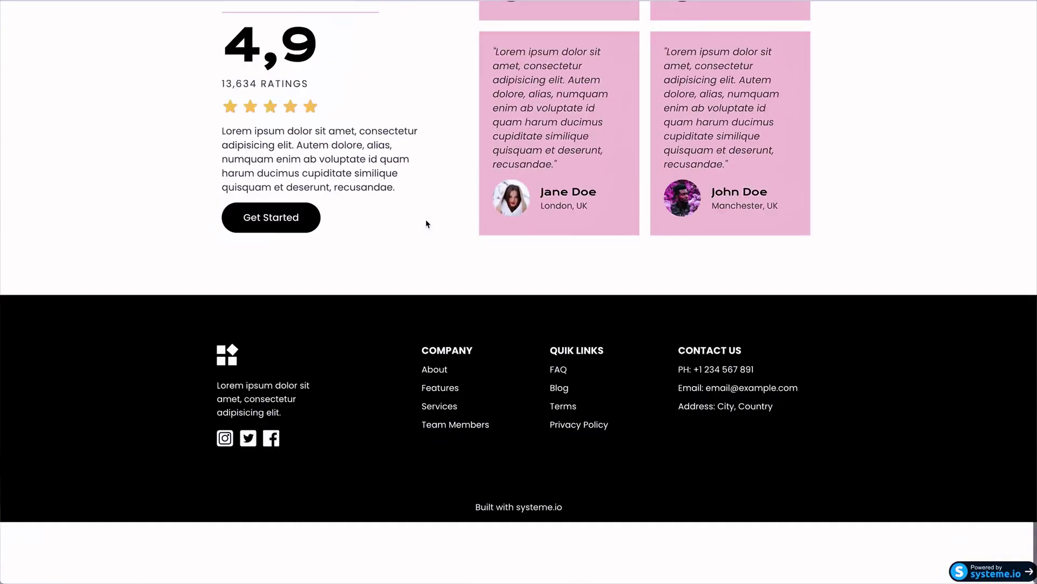
scroll(427, 224, up, 15)
scroll(426, 223, up, 15)
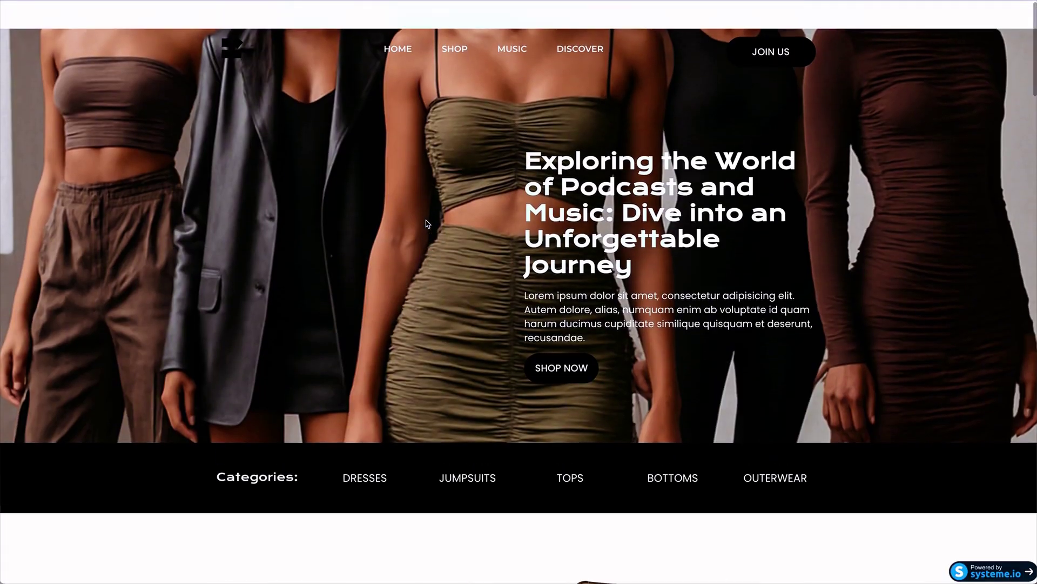
click(363, 449)
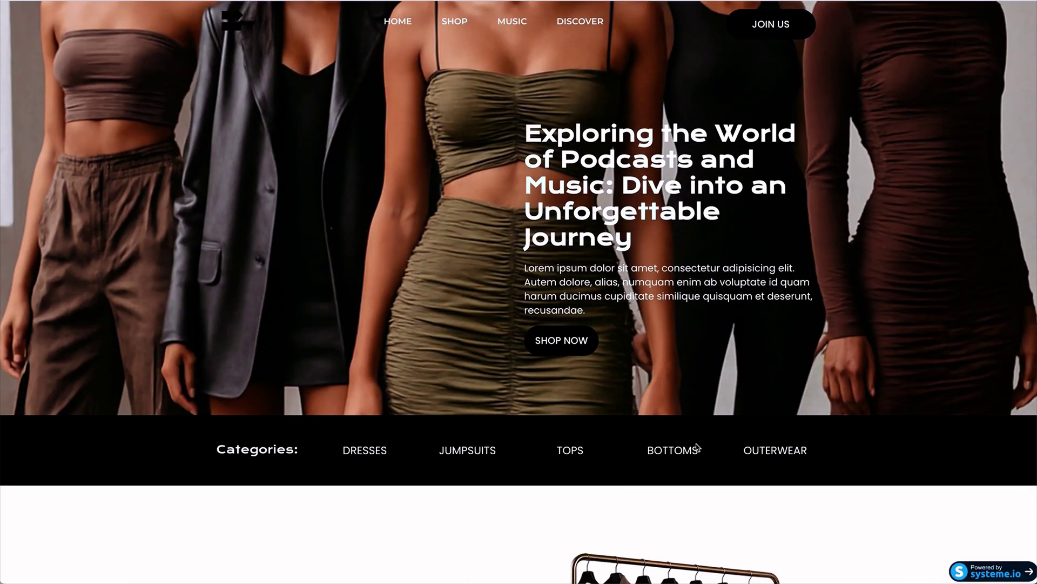
click(774, 450)
scroll(460, 117, up, 2)
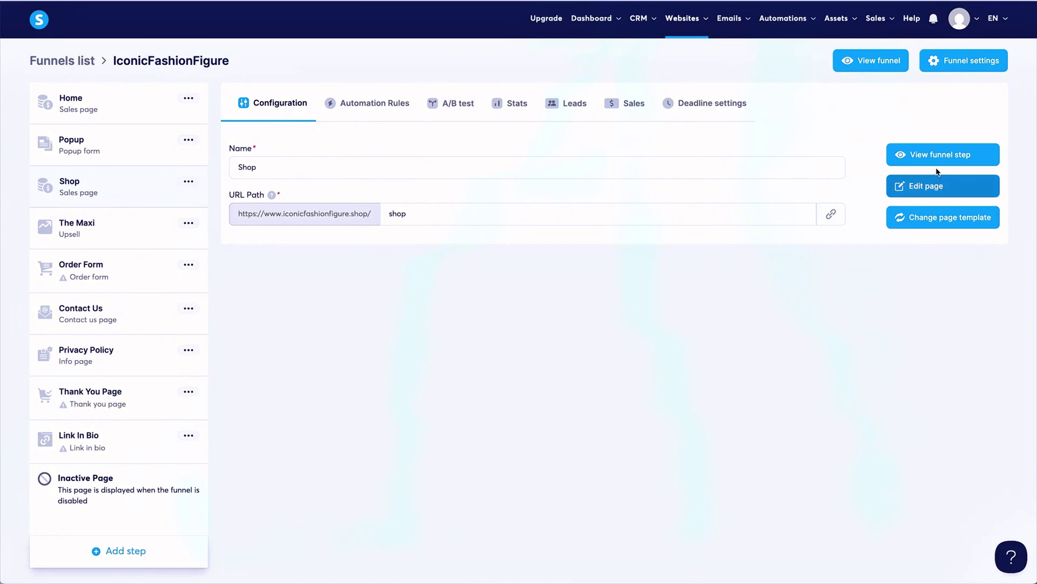
Preview the Shop step, then open the Home step's page in the editor.
click(931, 158)
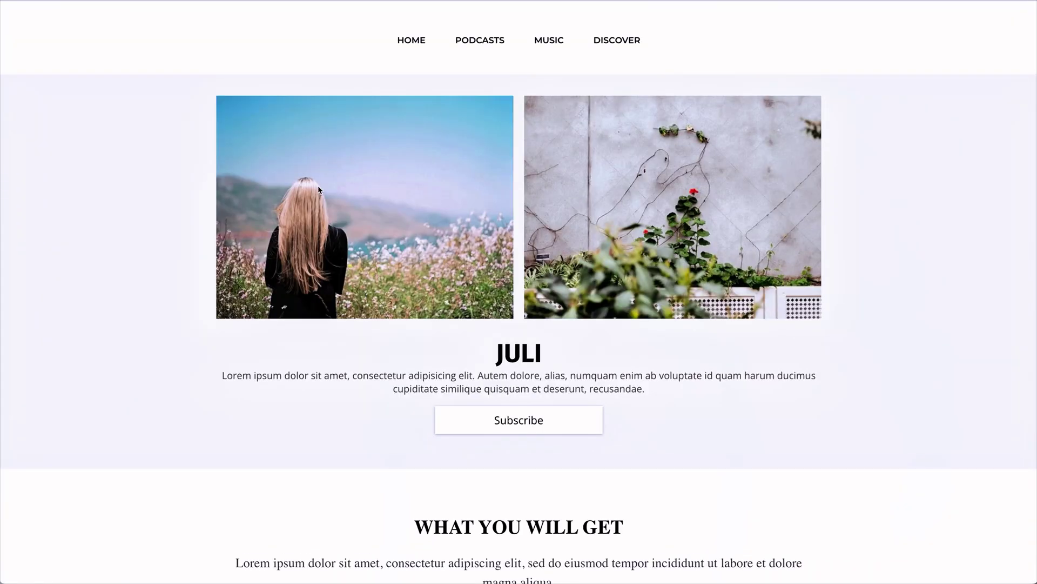
scroll(319, 188, down, 15)
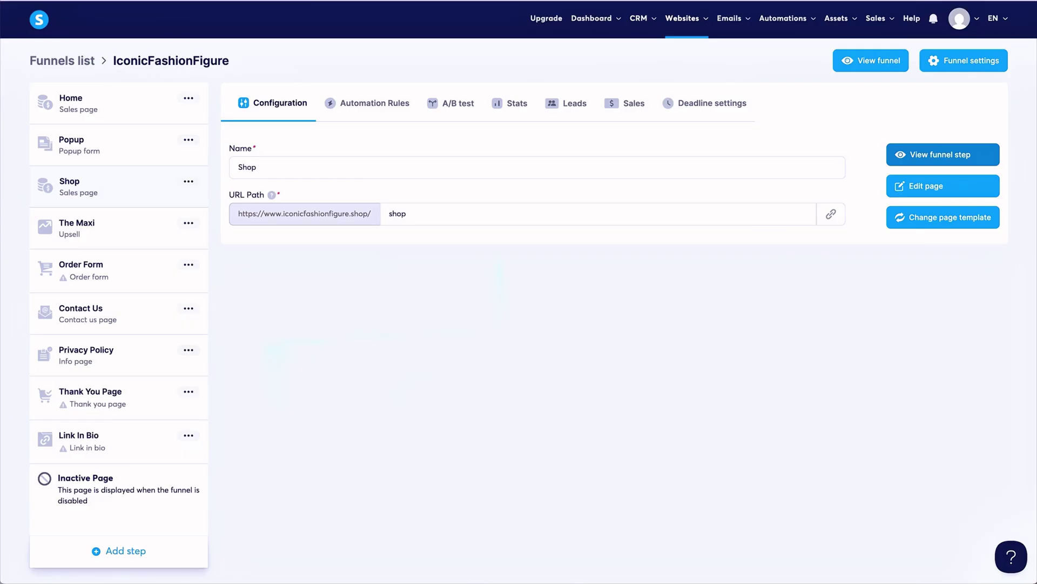
click(128, 102)
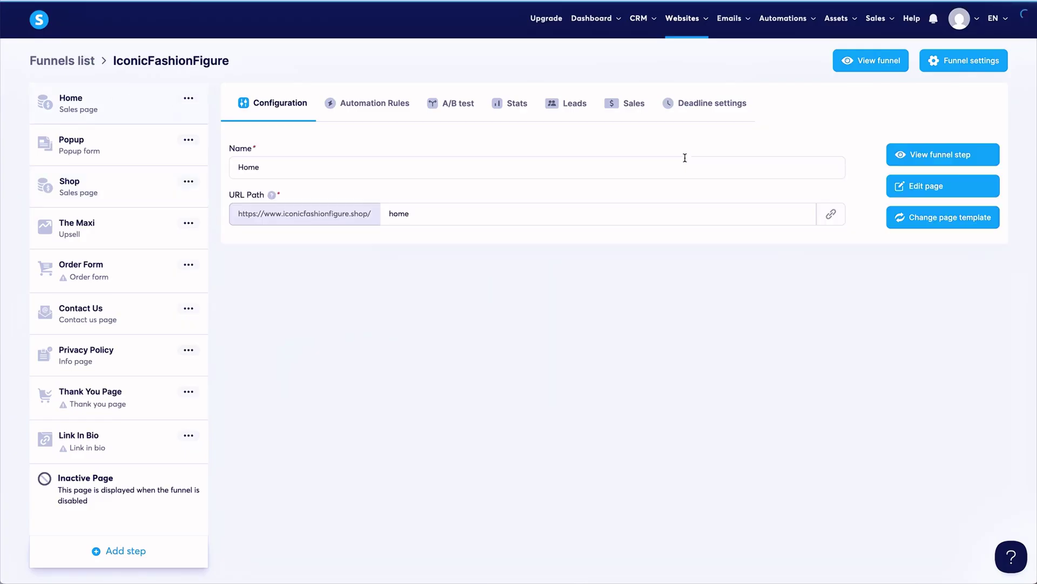
click(955, 189)
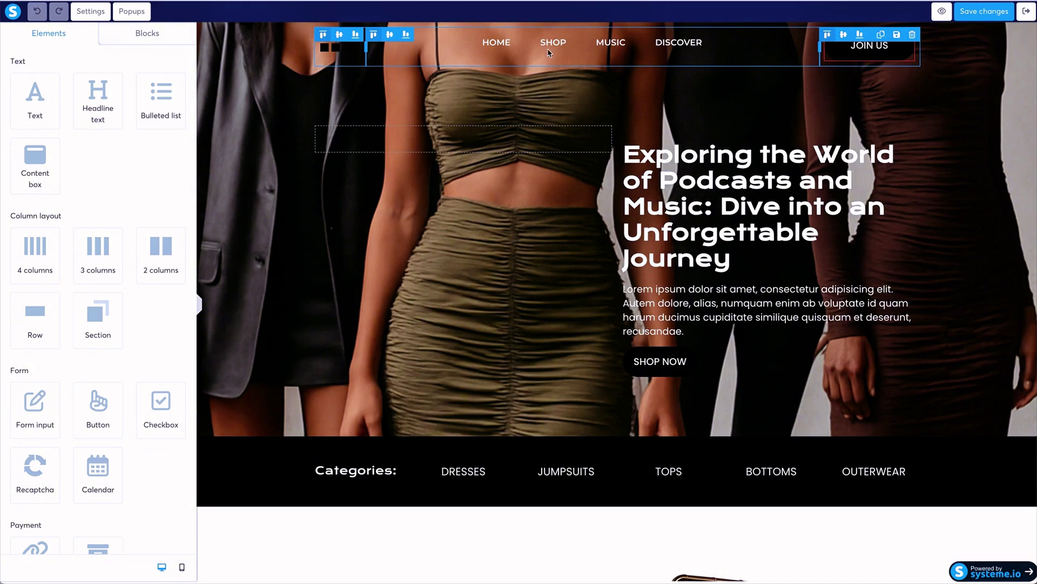
Paste the shop page address as the menu's SHOP item link.
click(550, 43)
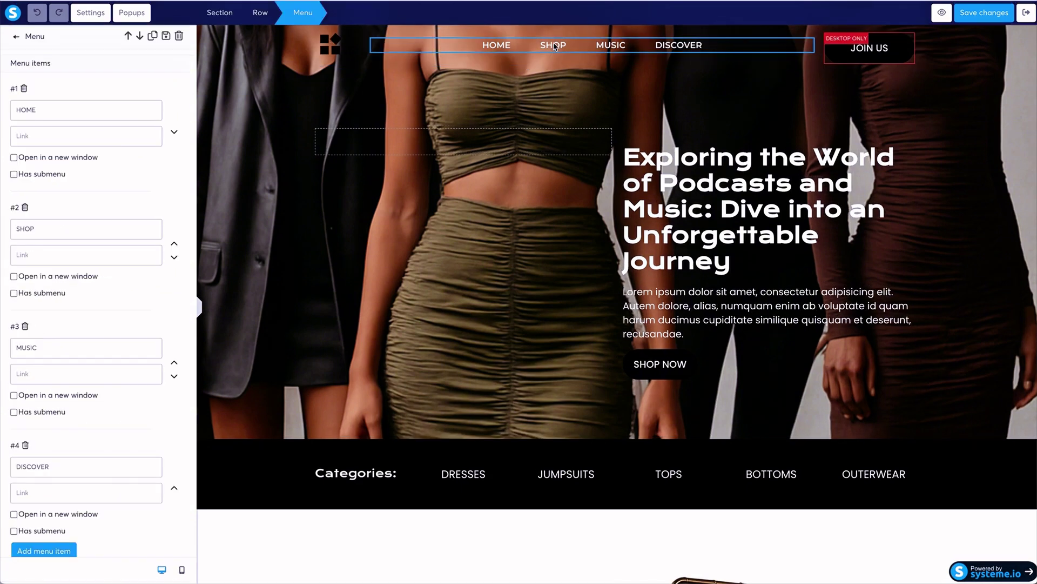
click(56, 259)
text(iconicfashionfigure.shop/shop)
Rename DISCOVER to Contact Us, link it to iconicfashionfigure.shop/contact-us, and save.
scroll(86, 379, down, 3)
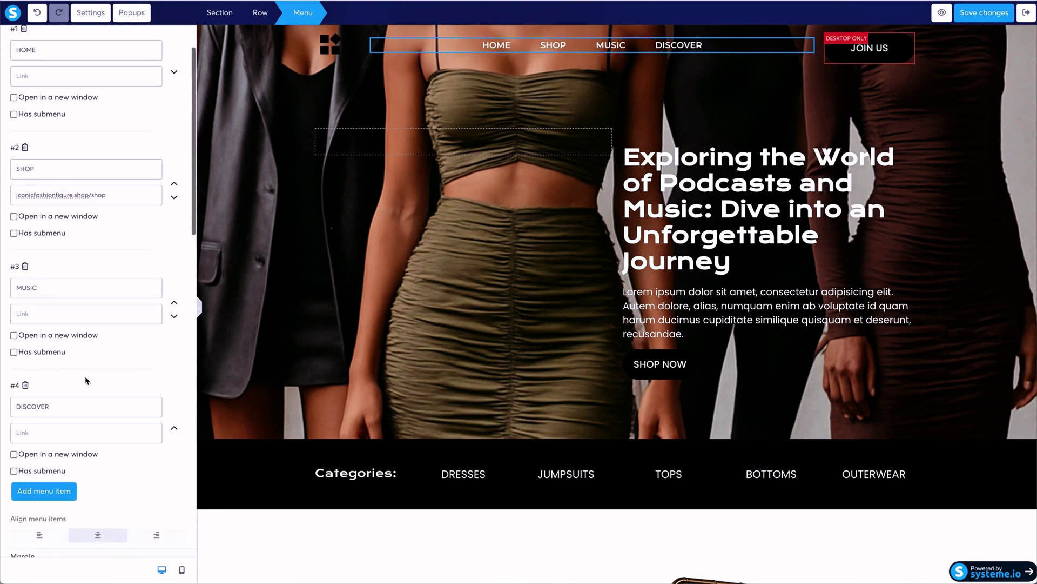
click(29, 387)
double_click(29, 387)
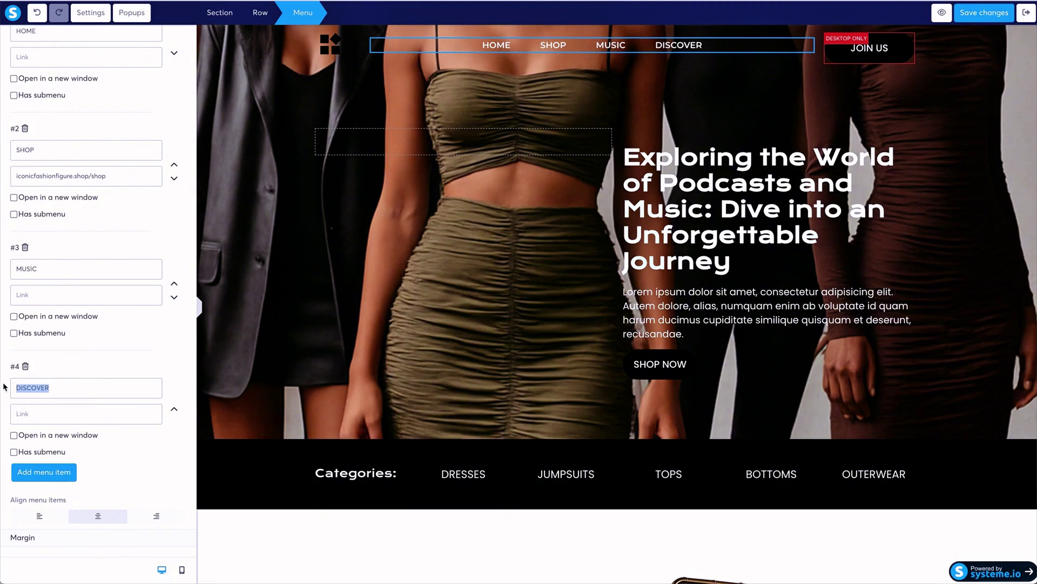
text(Con)
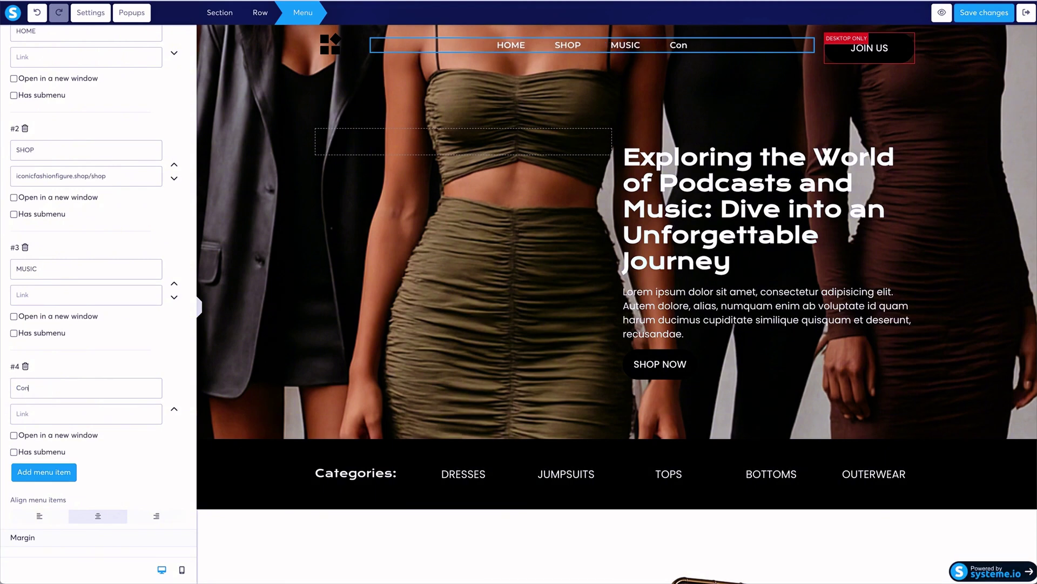
text(tact Us)
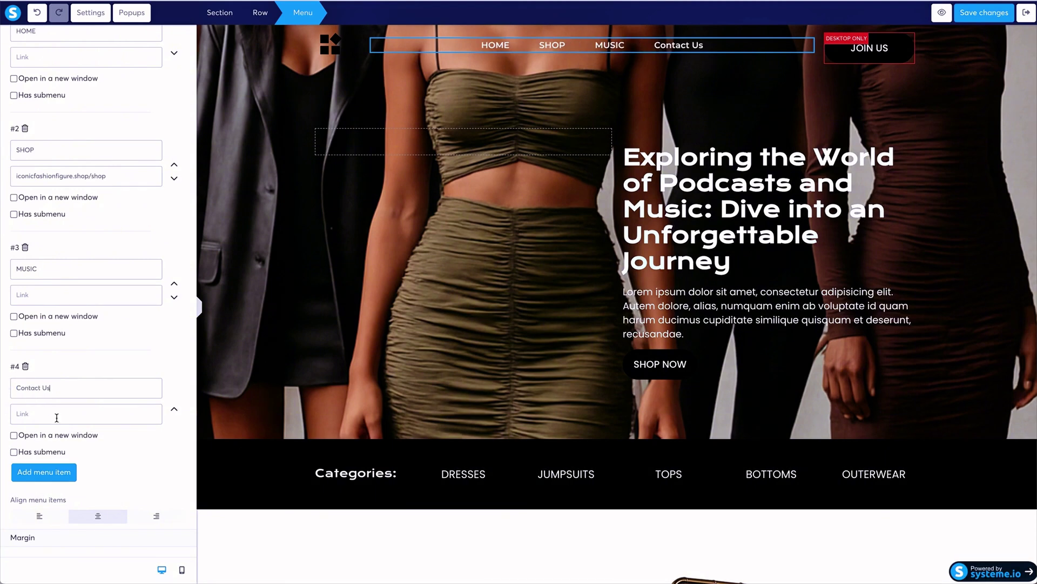
click(56, 416)
text(iconicfashionfigure.shop/contact-us)
click(985, 14)
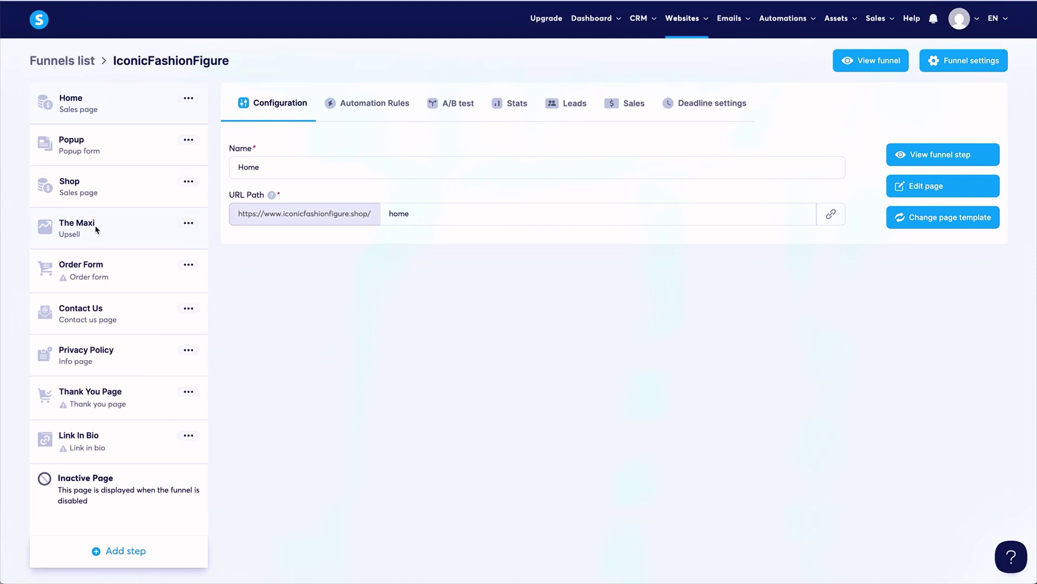
Open The Maxi upsell step's page in the page editor.
click(97, 230)
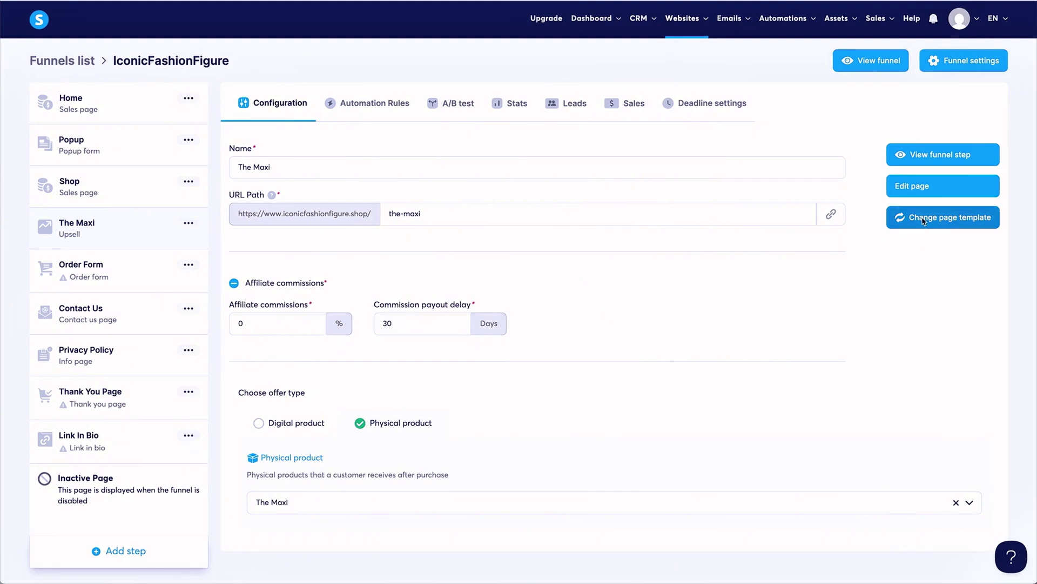
click(960, 187)
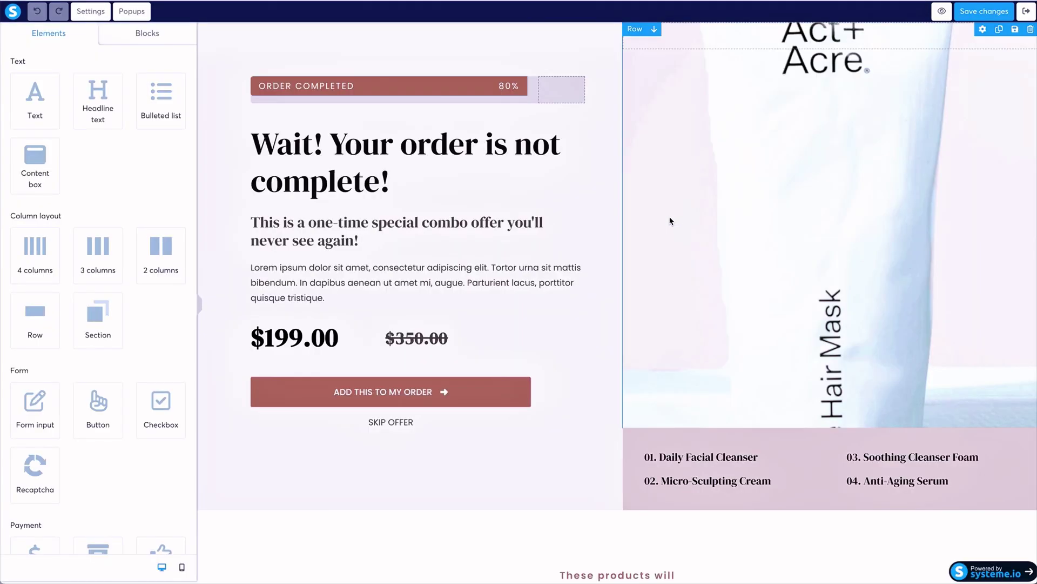
click(1026, 11)
Set the image row's background to the floral dress picture IMG_8789.JPG.
click(863, 238)
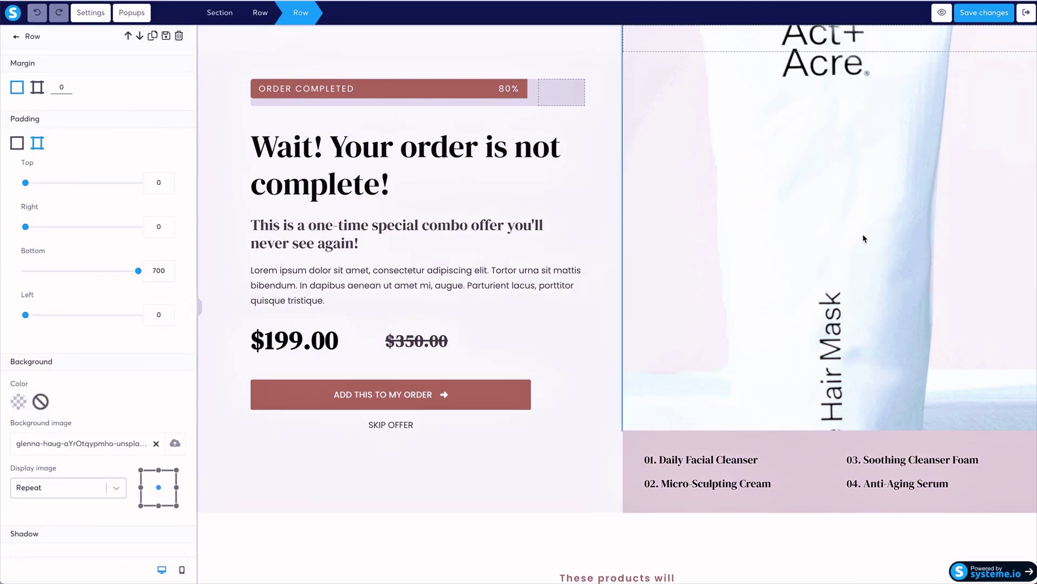
click(859, 99)
click(859, 99)
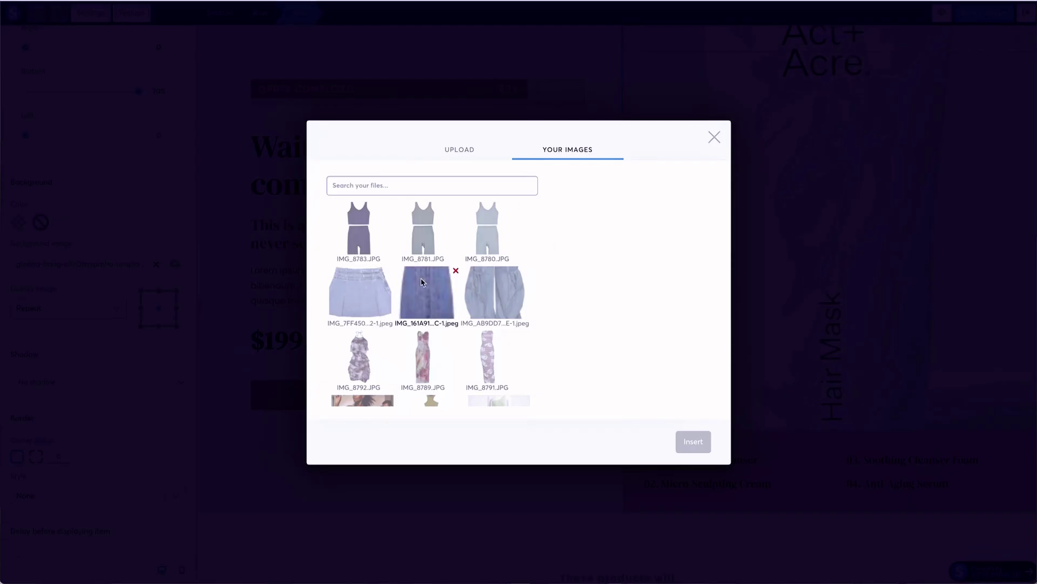
scroll(422, 281, down, 2)
click(422, 281)
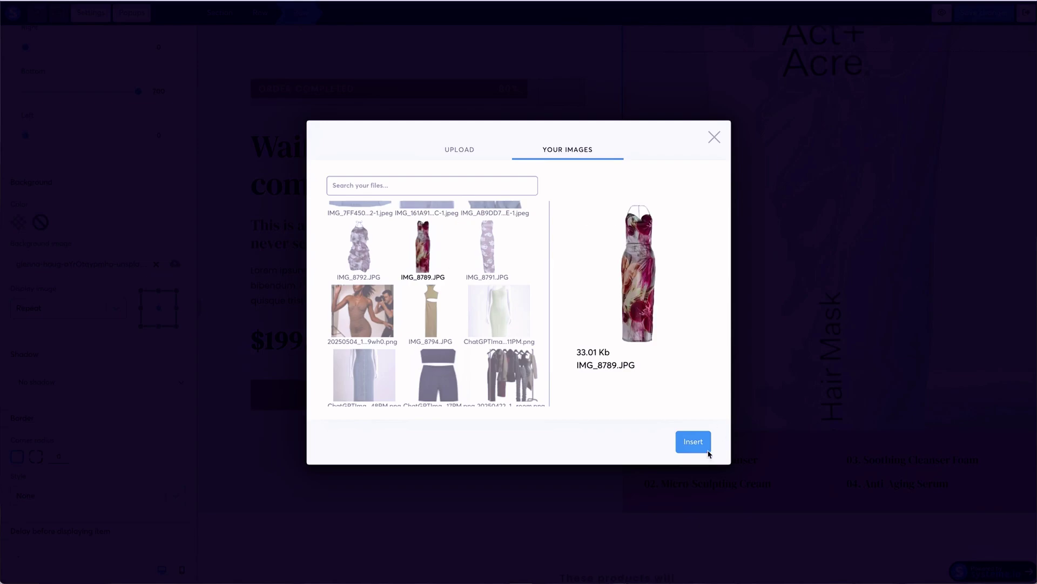
click(694, 441)
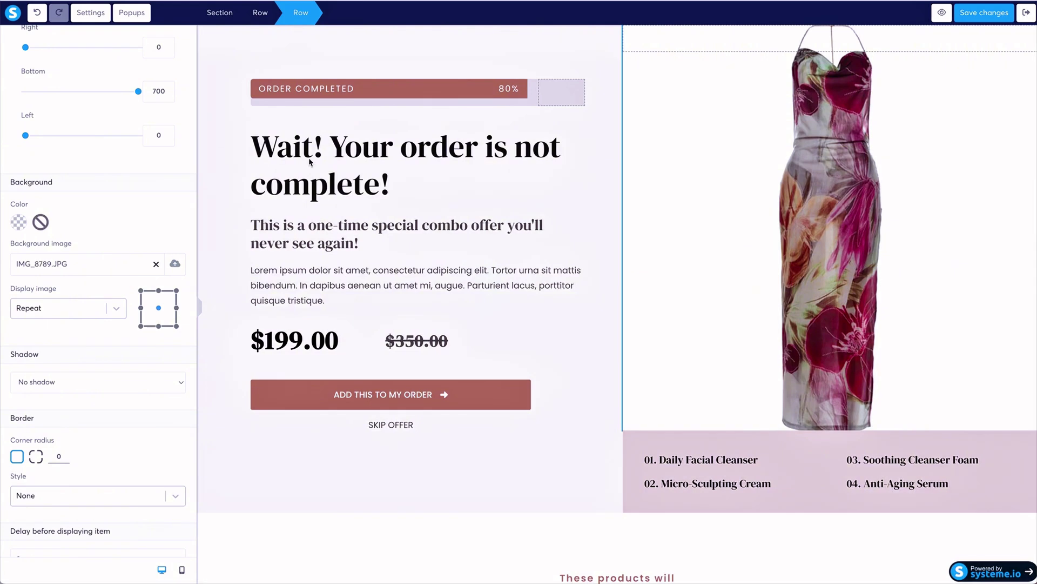
click(446, 92)
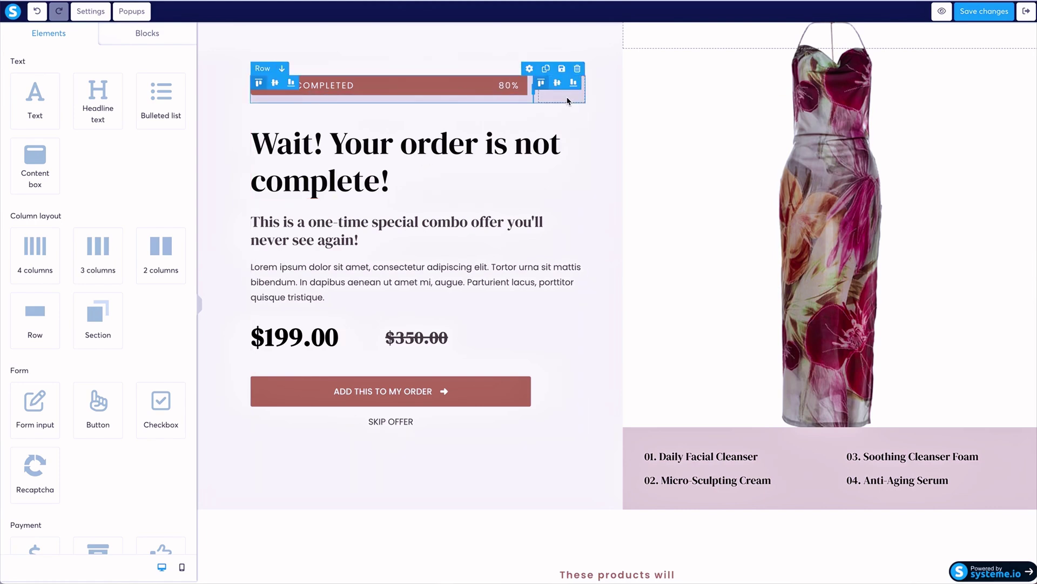
Delete the order-progress bar row and change the headline to The Maxi.
click(577, 69)
click(612, 40)
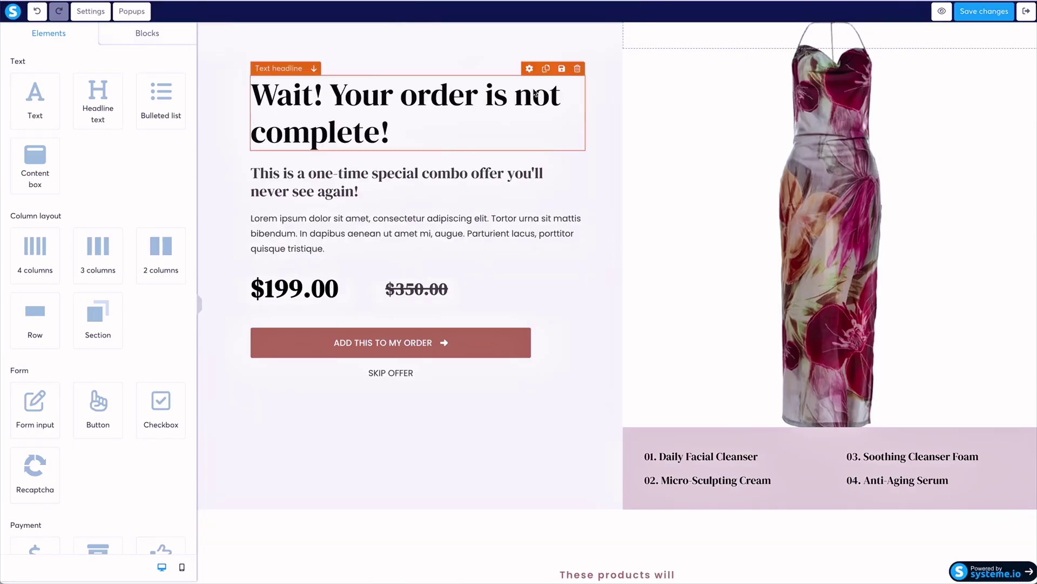
click(408, 142)
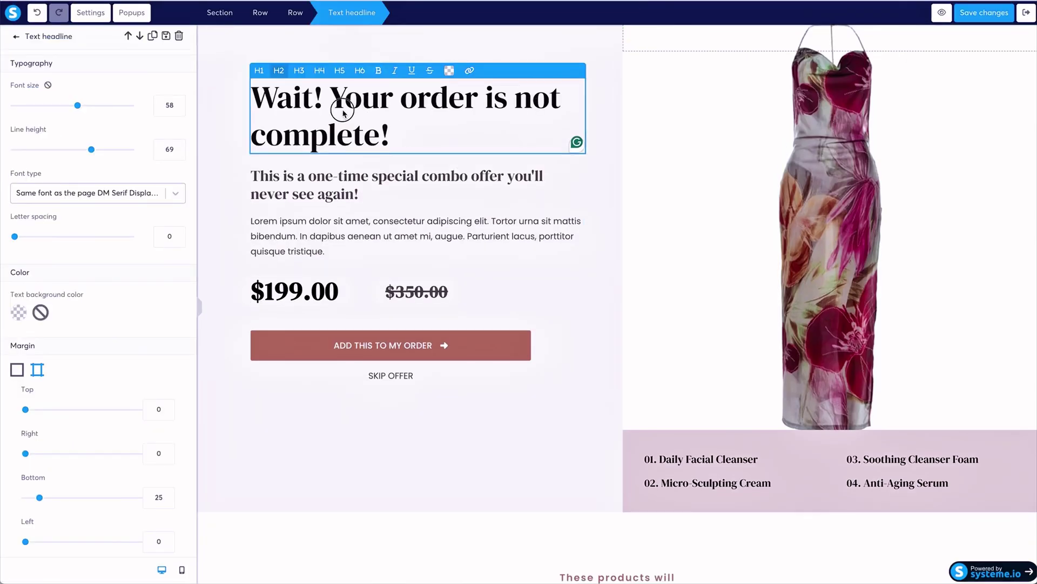
triple_click(263, 95)
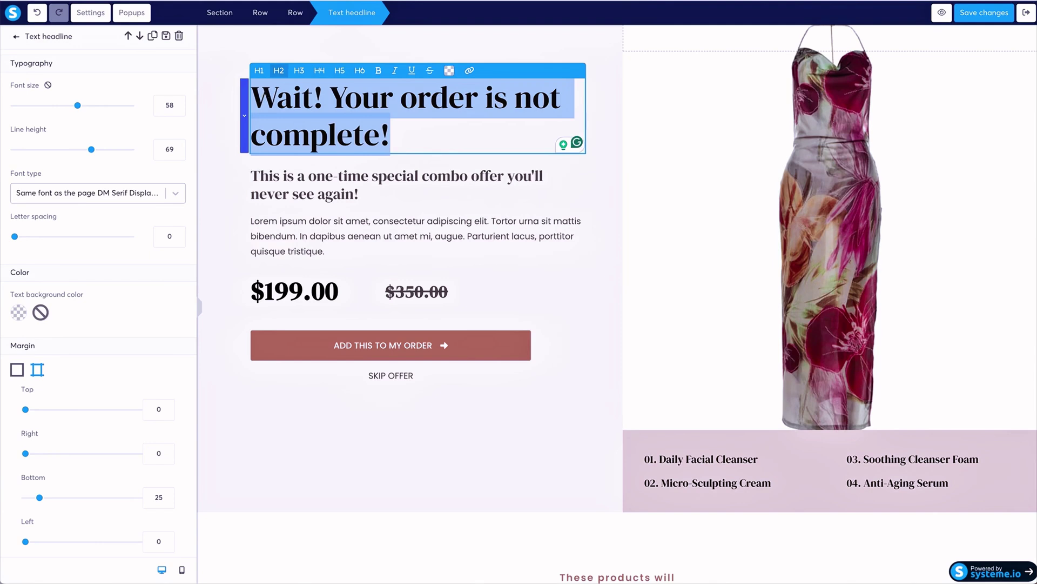
text(Pro)
key(BackSpace)
key(BackSpace)
key(BackSpace)
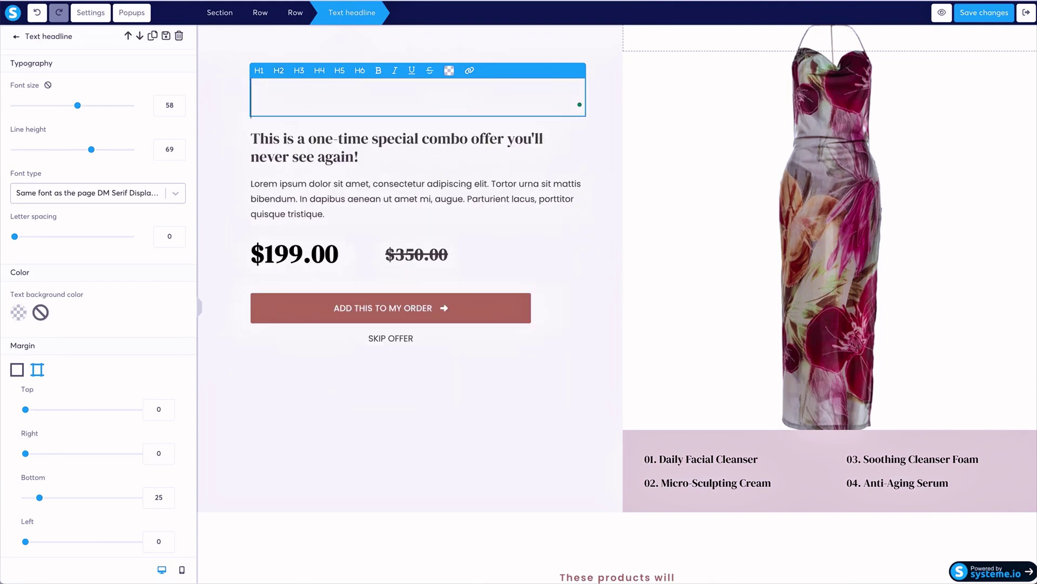
text(The Maxi)
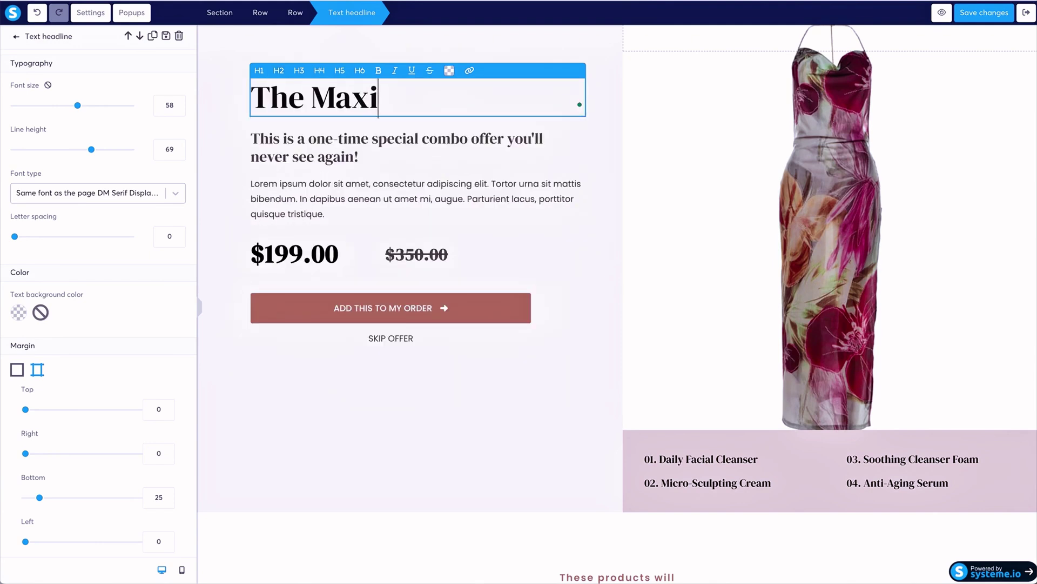
key(Escape)
Change the offer price from $199.00 to $50.00.
click(346, 197)
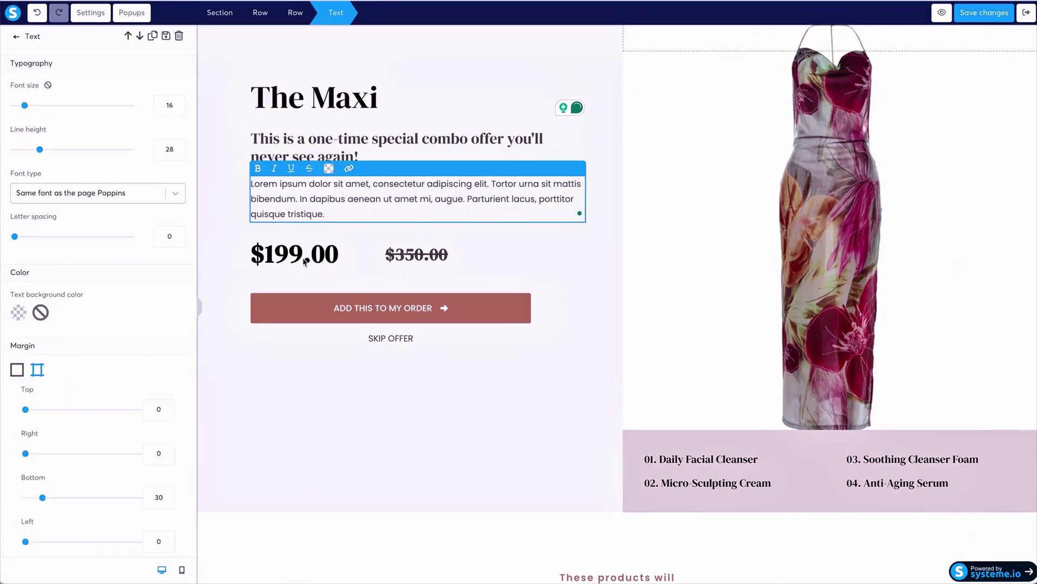
click(305, 262)
click(301, 255)
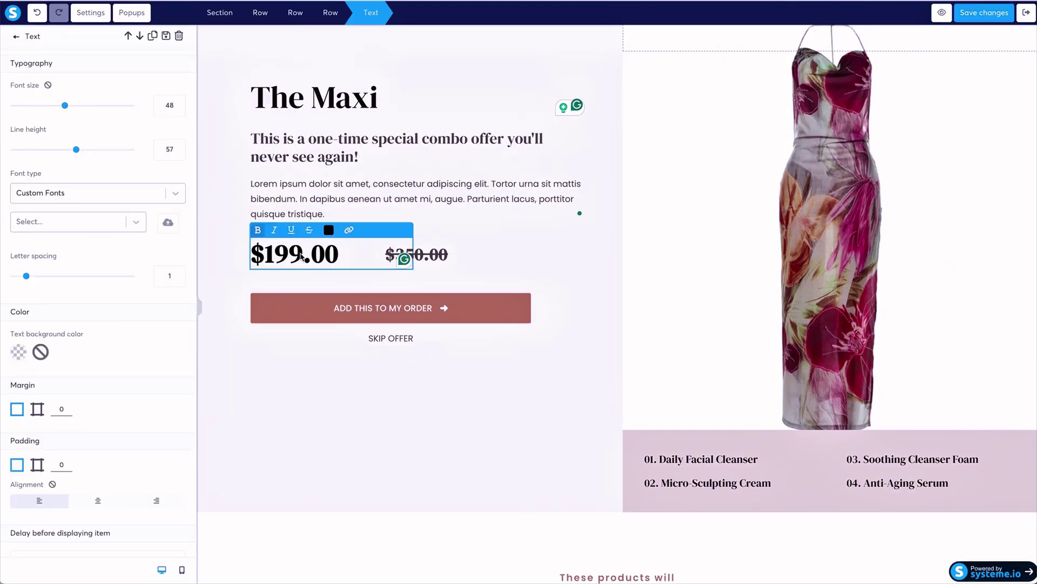
key(BackSpace)
key(BackSpace)
key(BackSpace)
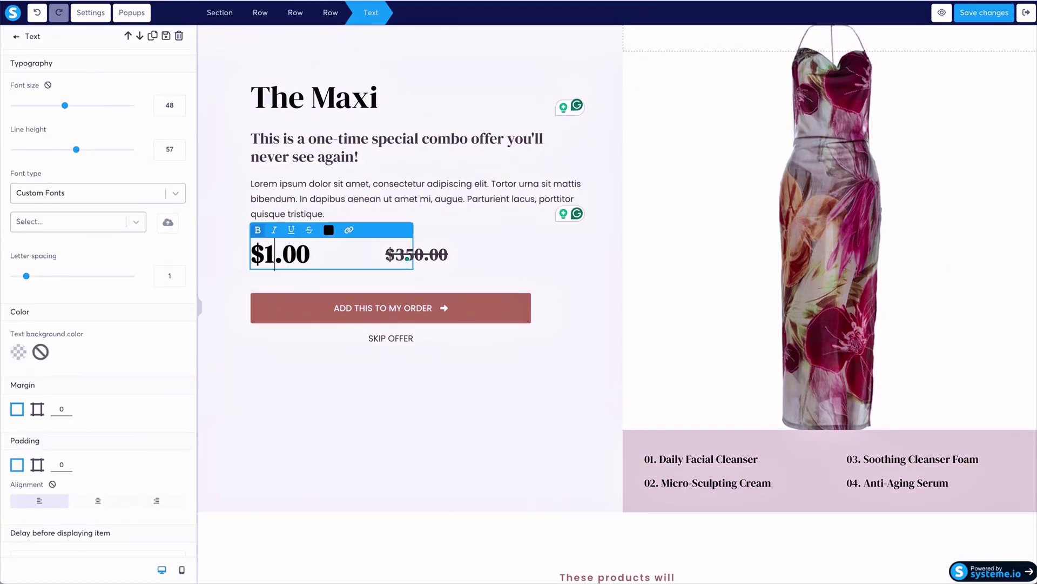
text(50)
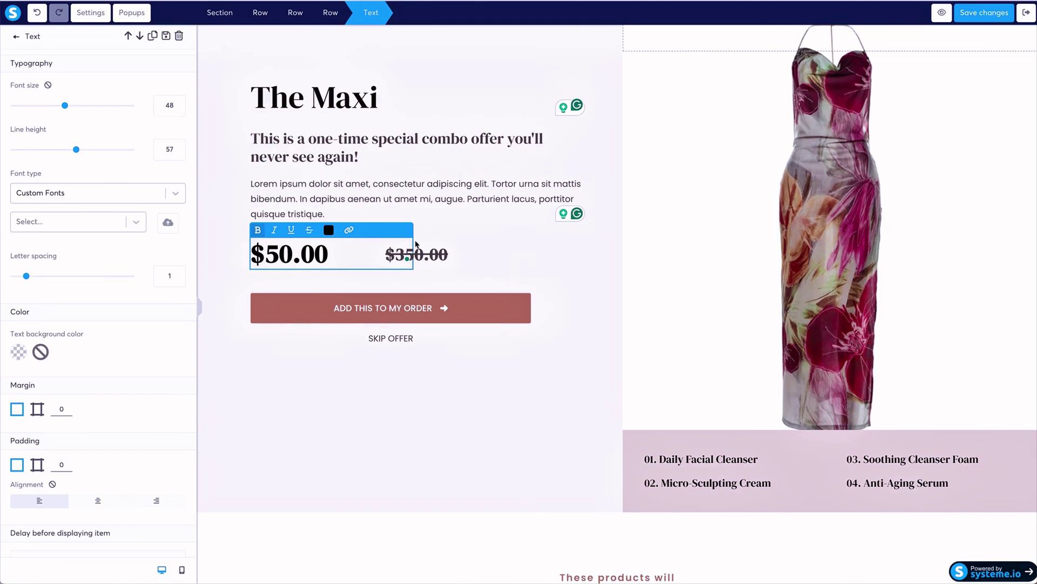
click(440, 258)
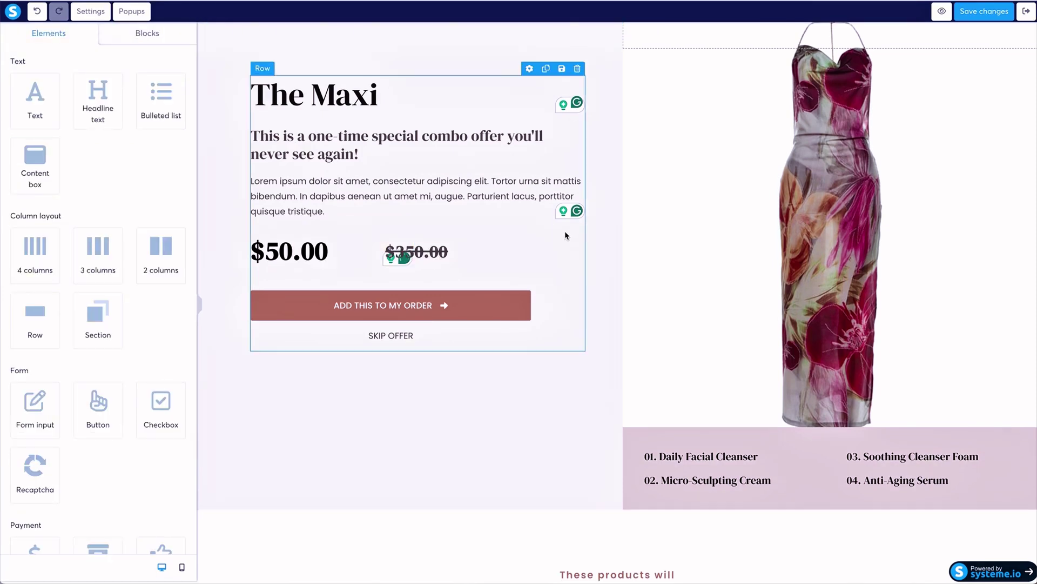
Delete the struck-through $350.00 price, check the add-to-order button settings, and preview the page.
click(577, 234)
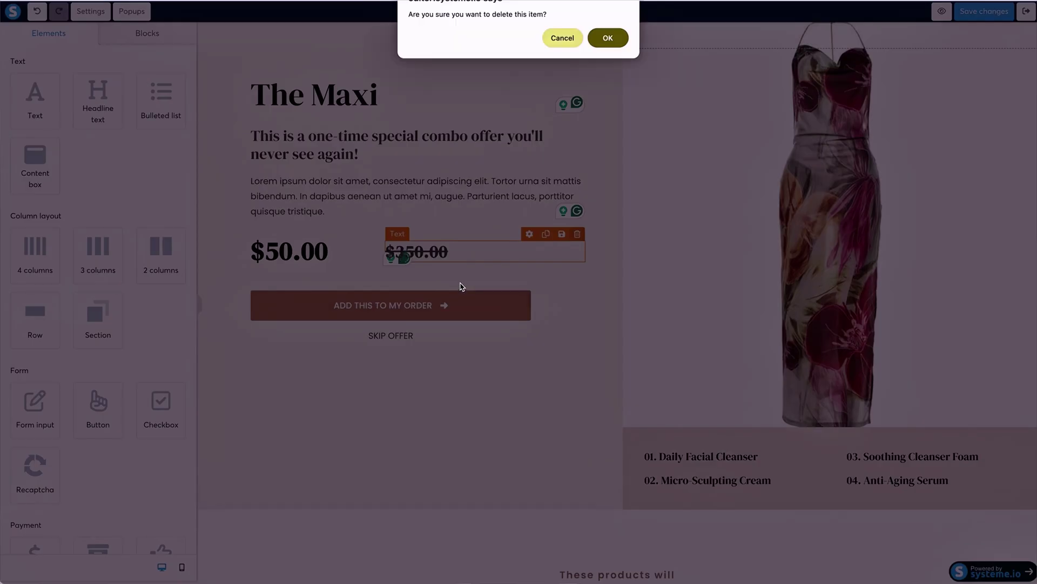
key(Return)
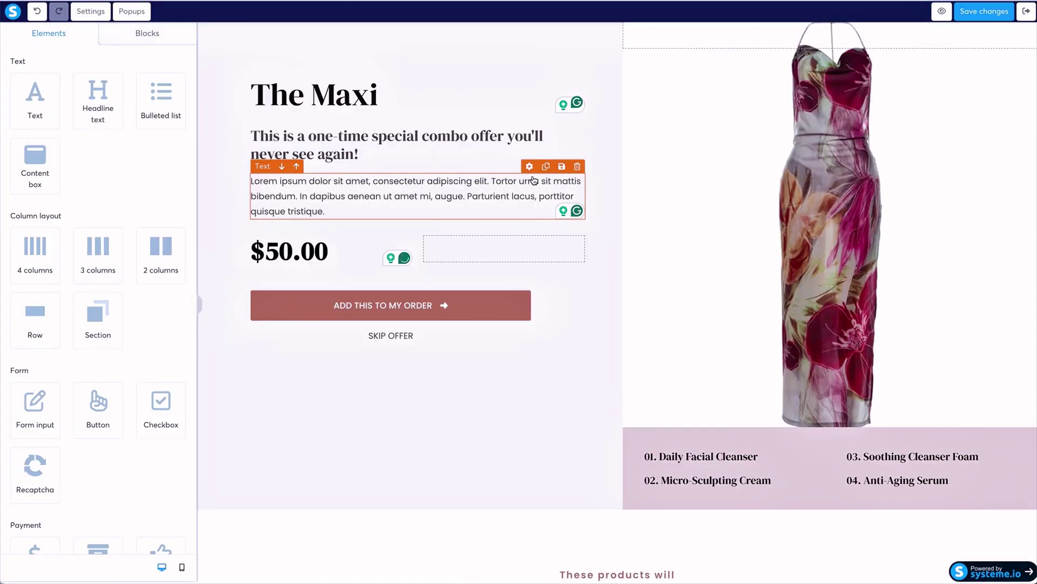
click(386, 306)
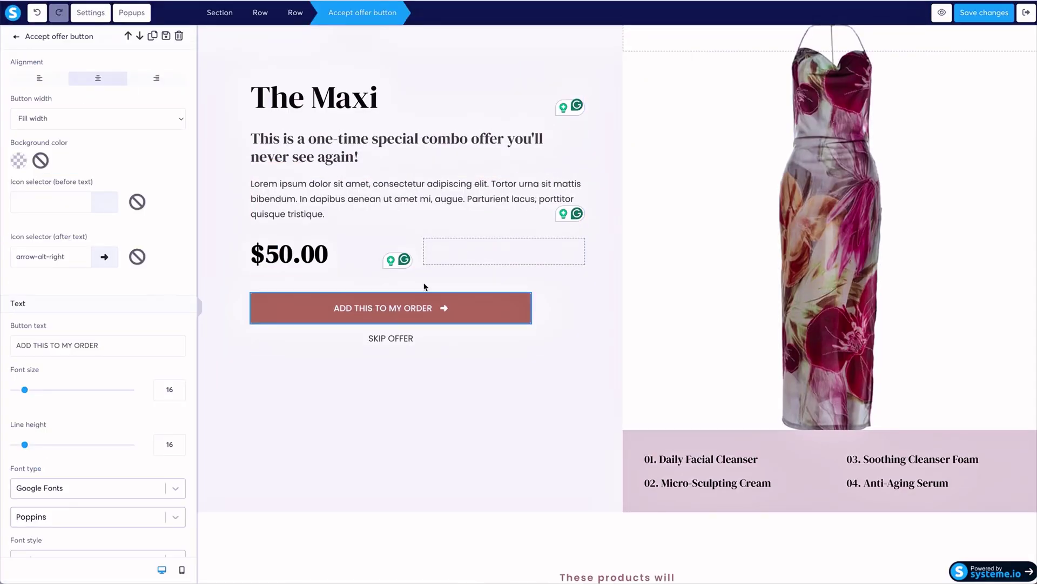
scroll(122, 224, down, 5)
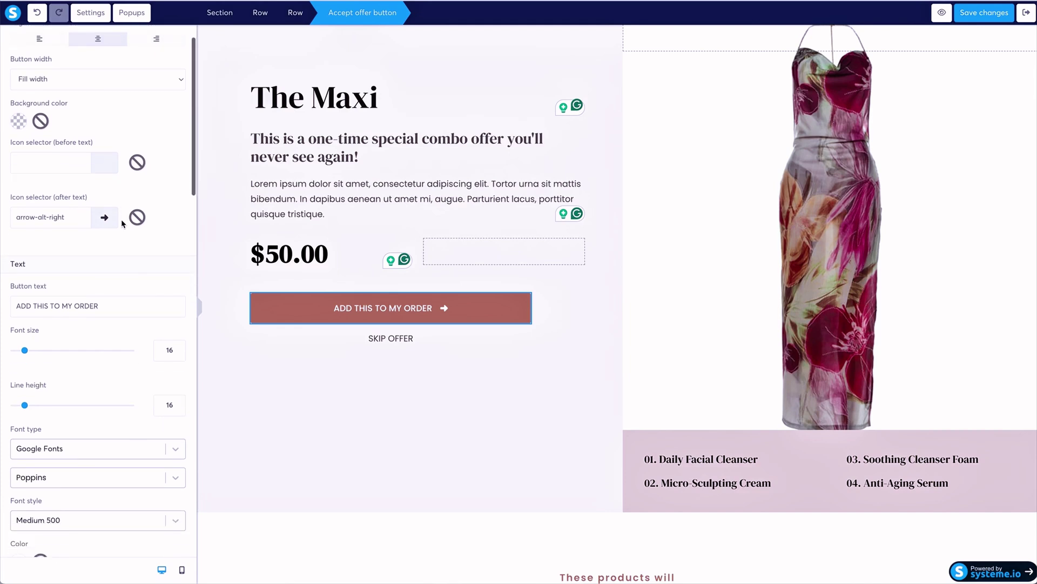
scroll(122, 224, down, 4)
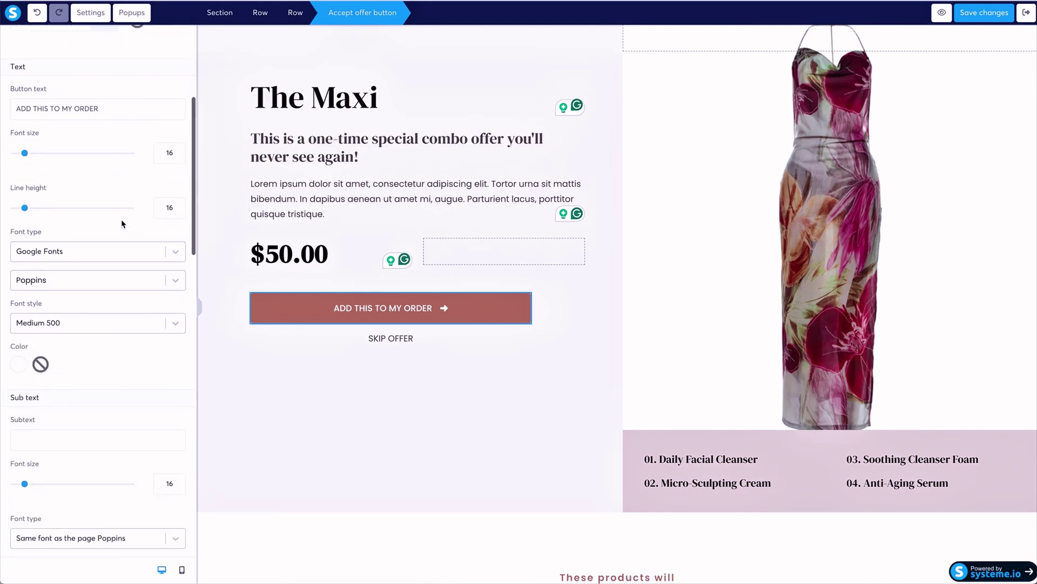
scroll(122, 224, down, 10)
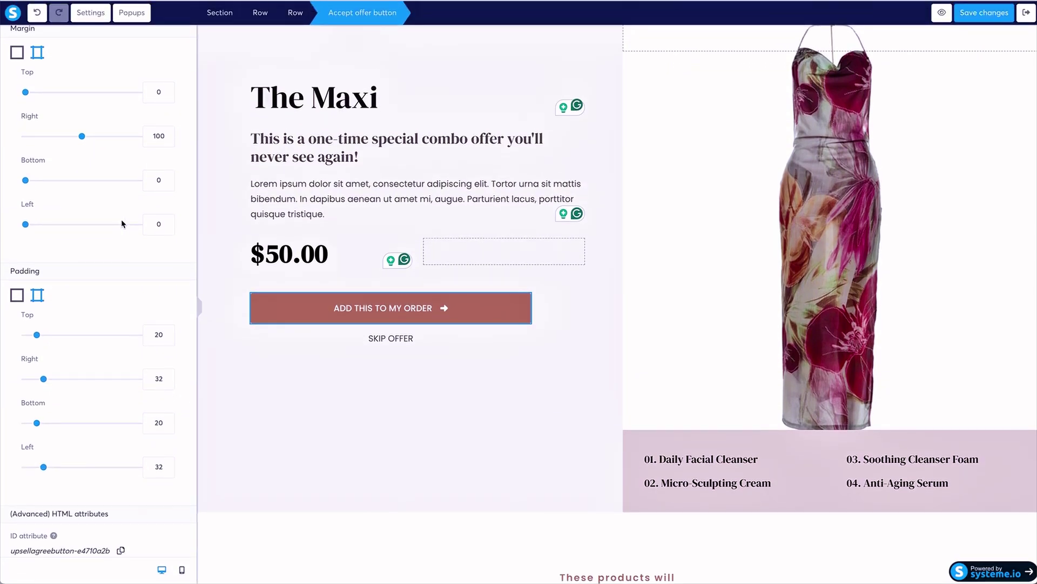
scroll(122, 223, up, 1)
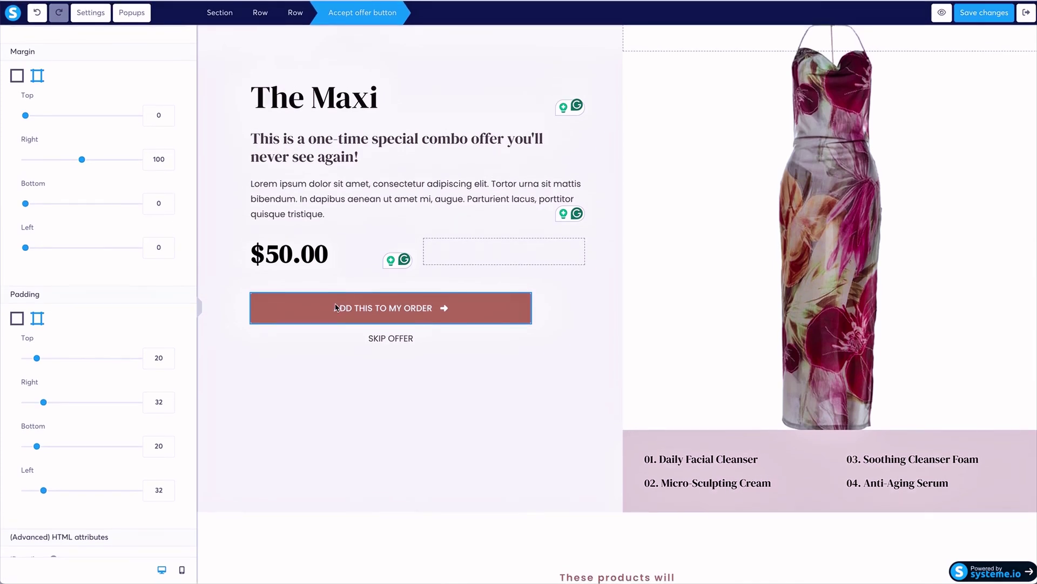
click(352, 311)
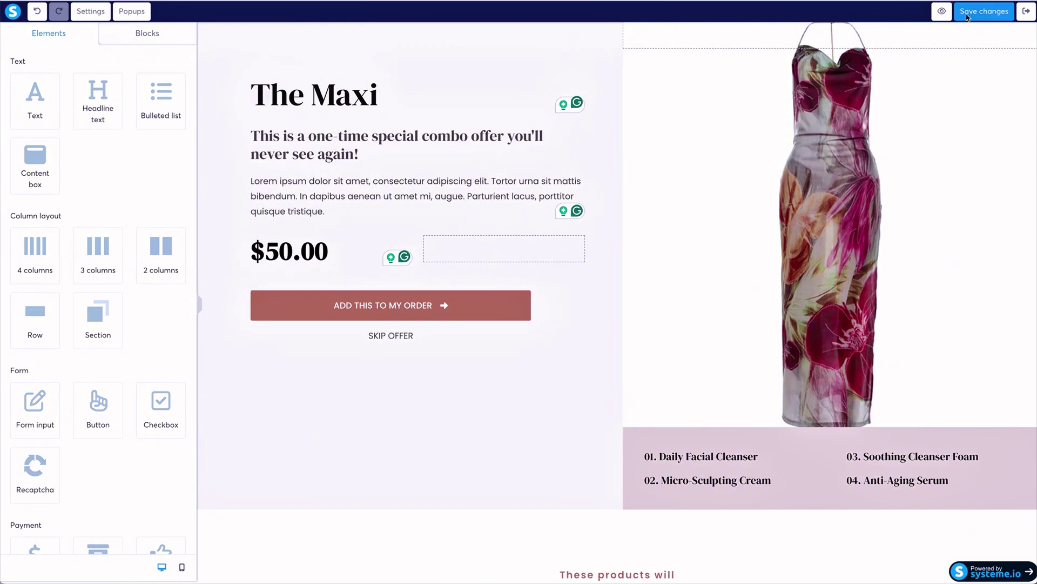
click(941, 12)
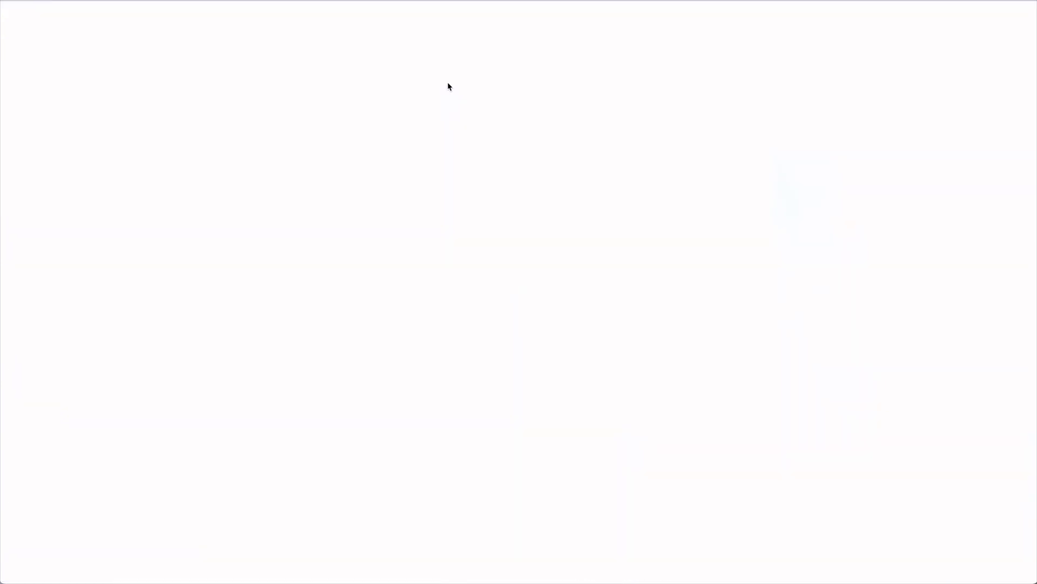
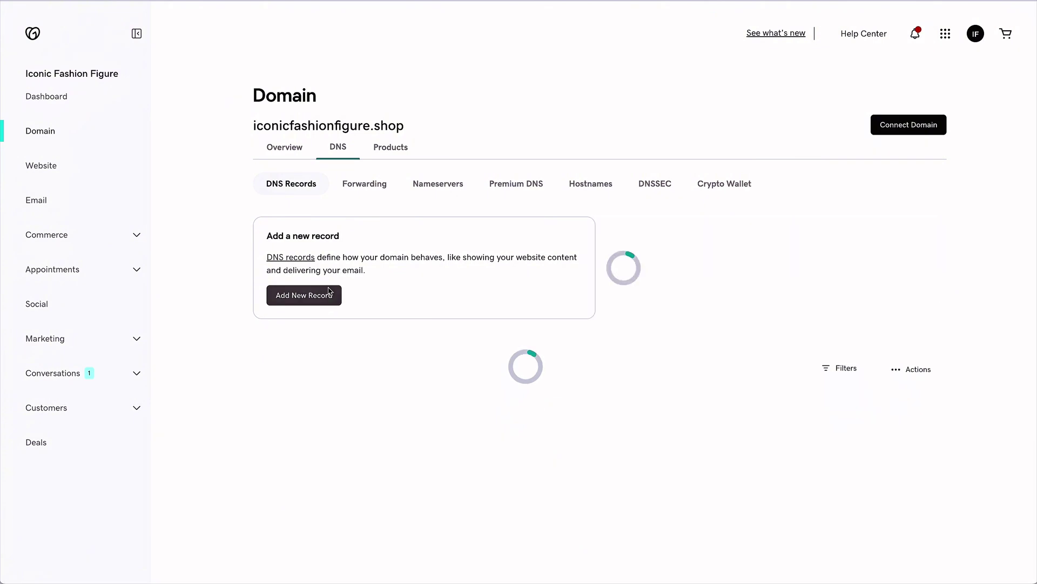
Open an empty new-record form on the iconicfashionfigure.shop DNS Records page.
scroll(332, 295, down, 5)
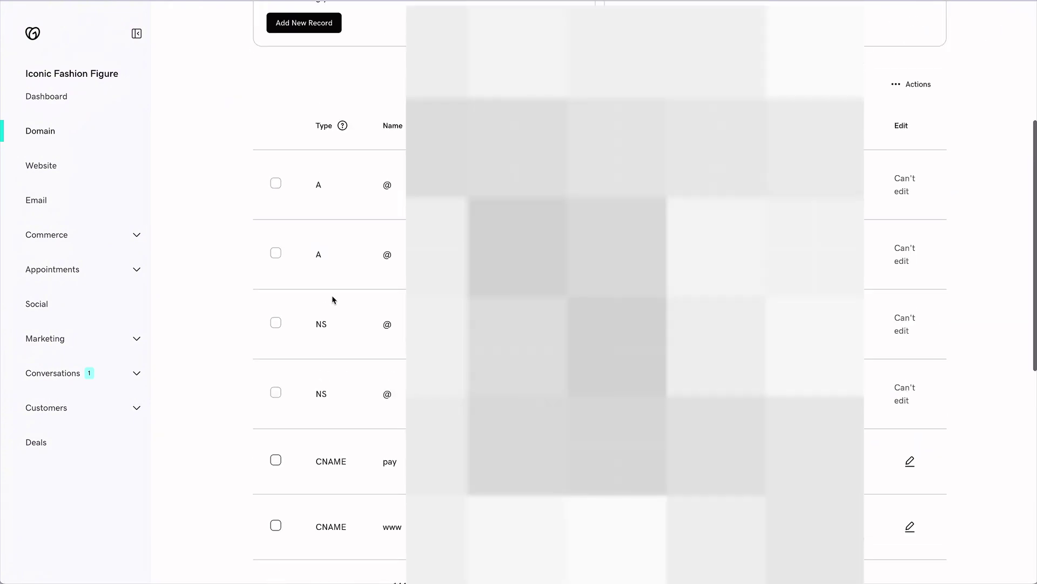
scroll(334, 298, up, 5)
scroll(334, 298, down, 1)
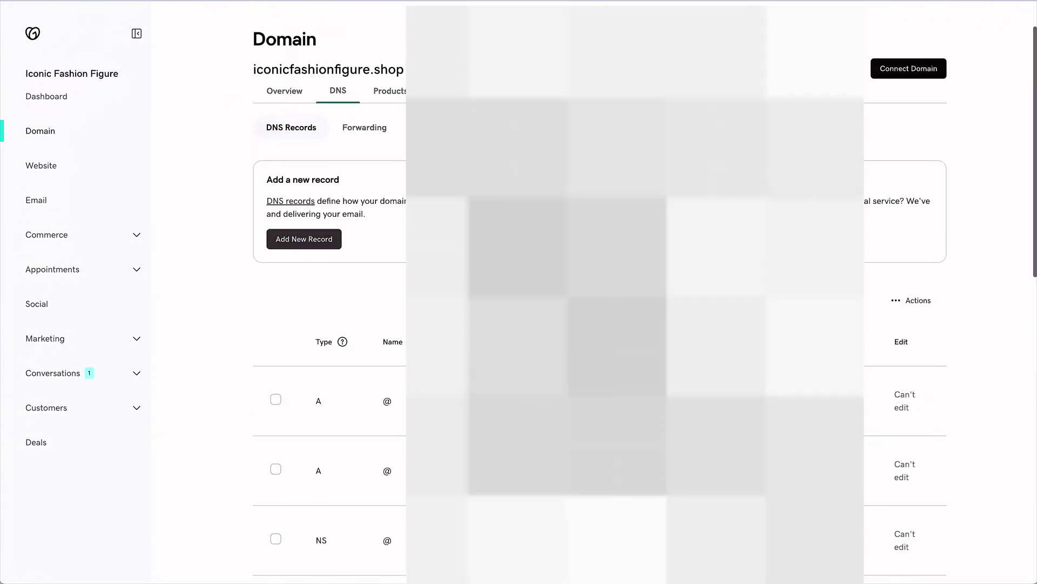
click(303, 239)
scroll(324, 324, up, 1)
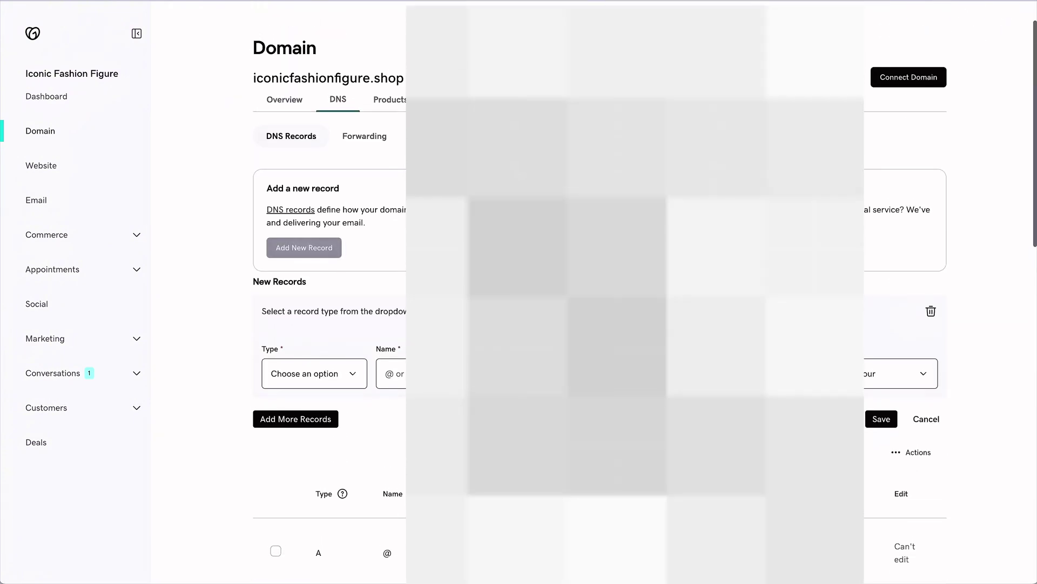
Add a CNAME record named after systeme.io's first CNAME entry, then save and confirm it.
click(332, 373)
click(327, 422)
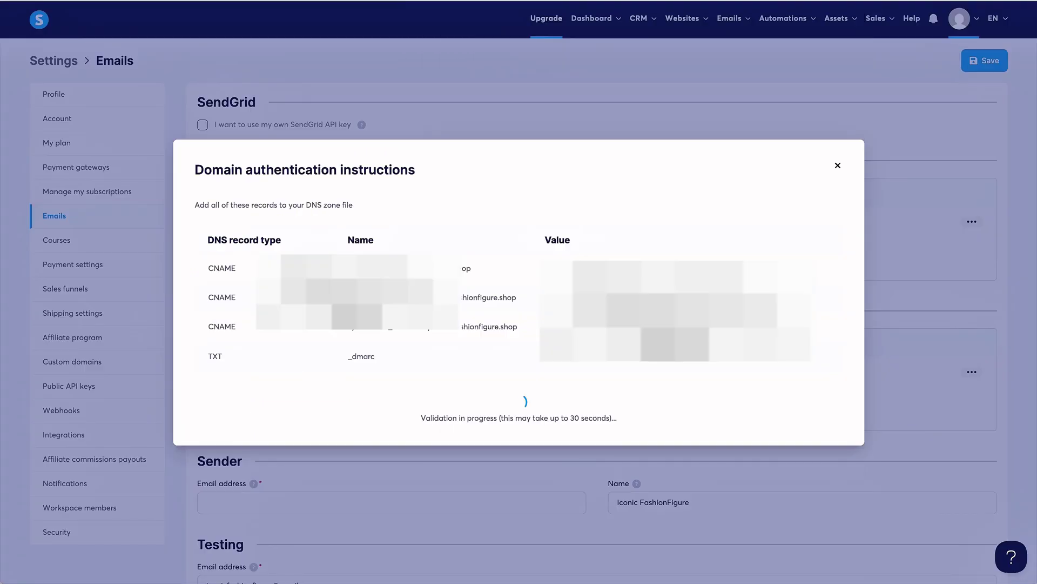
double_click(477, 270)
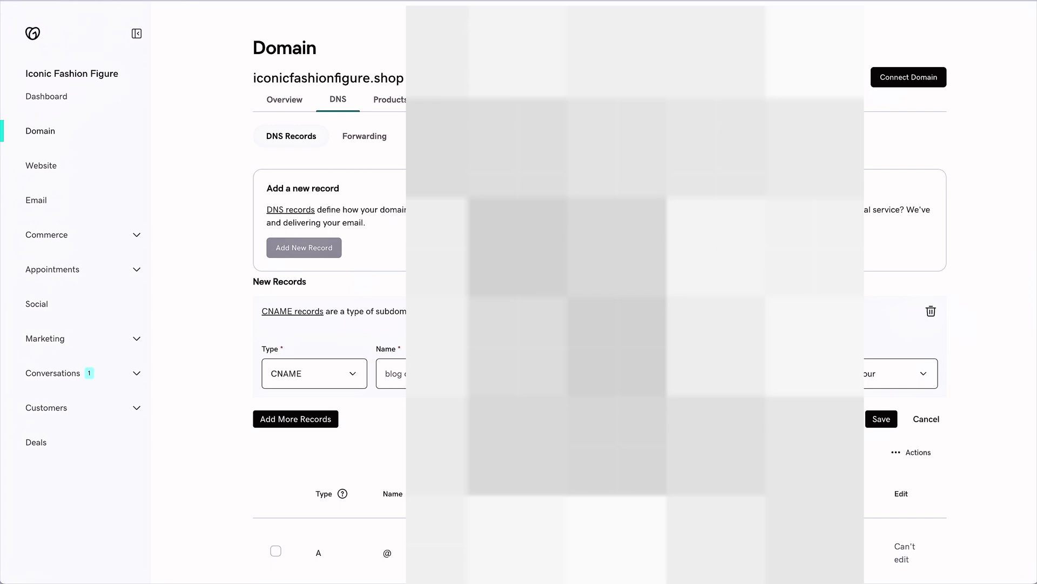
click(400, 373)
key(ctrl+v)
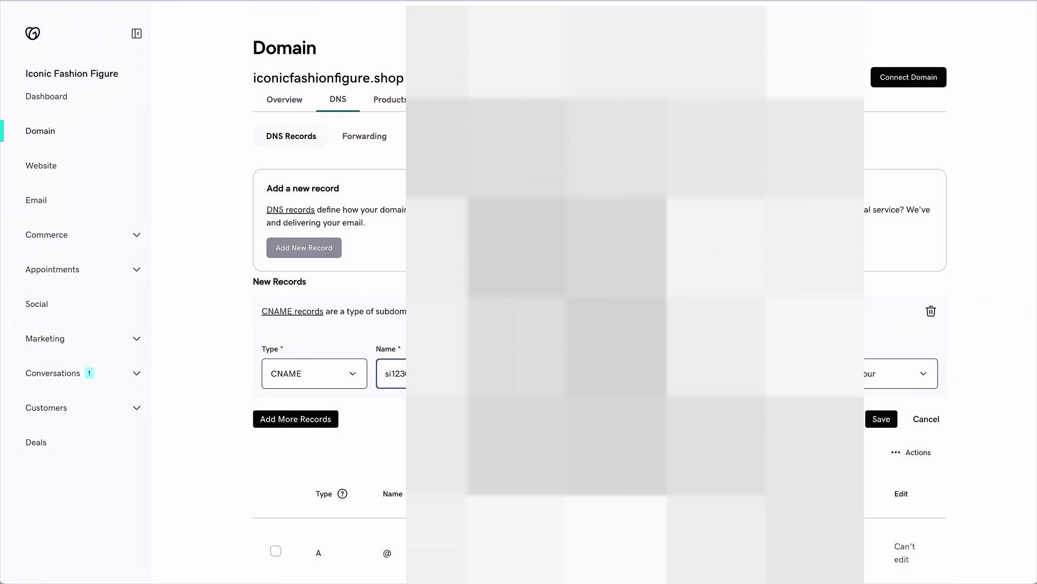
key(Tab)
click(878, 420)
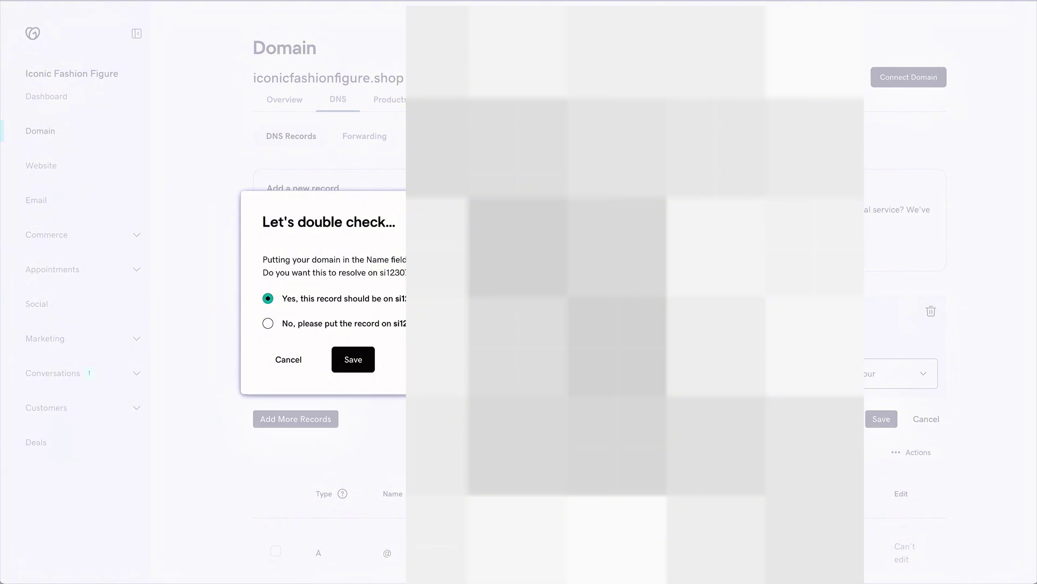
click(369, 360)
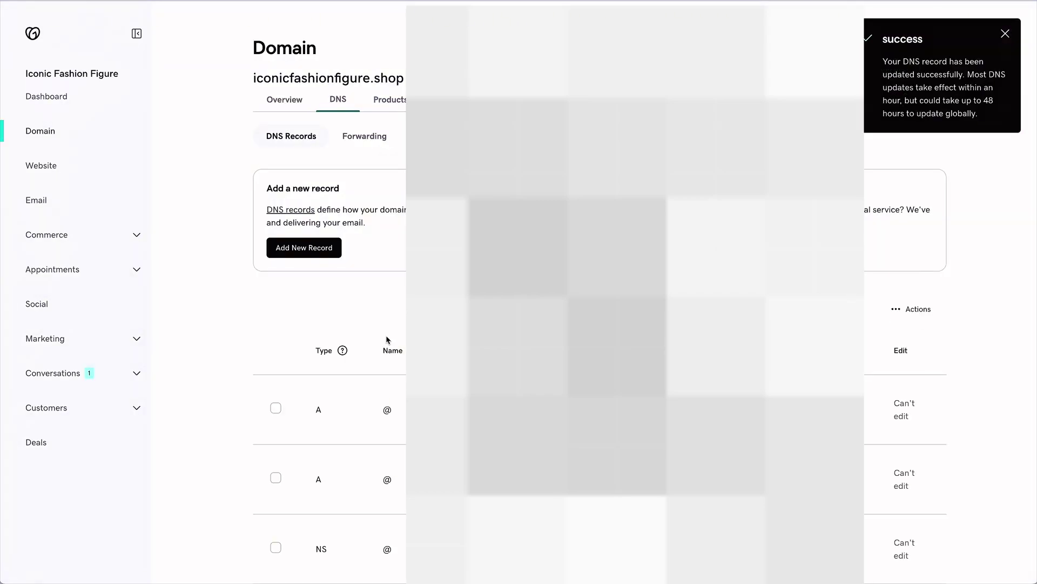
Add a second CNAME record whose name begins with 'system' and save it.
click(310, 254)
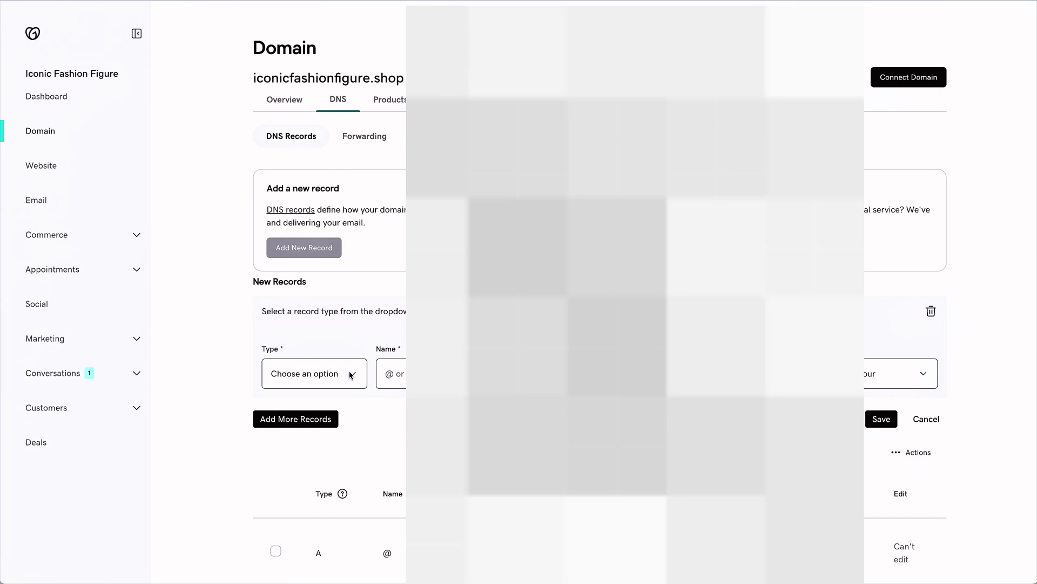
click(327, 374)
click(316, 416)
click(397, 374)
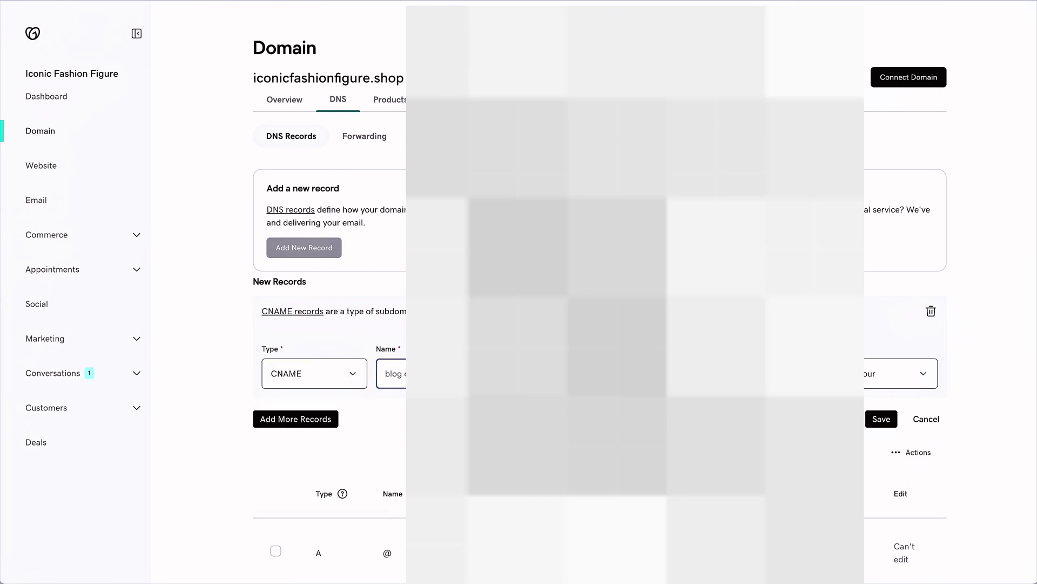
text(system)
key(Tab)
click(877, 420)
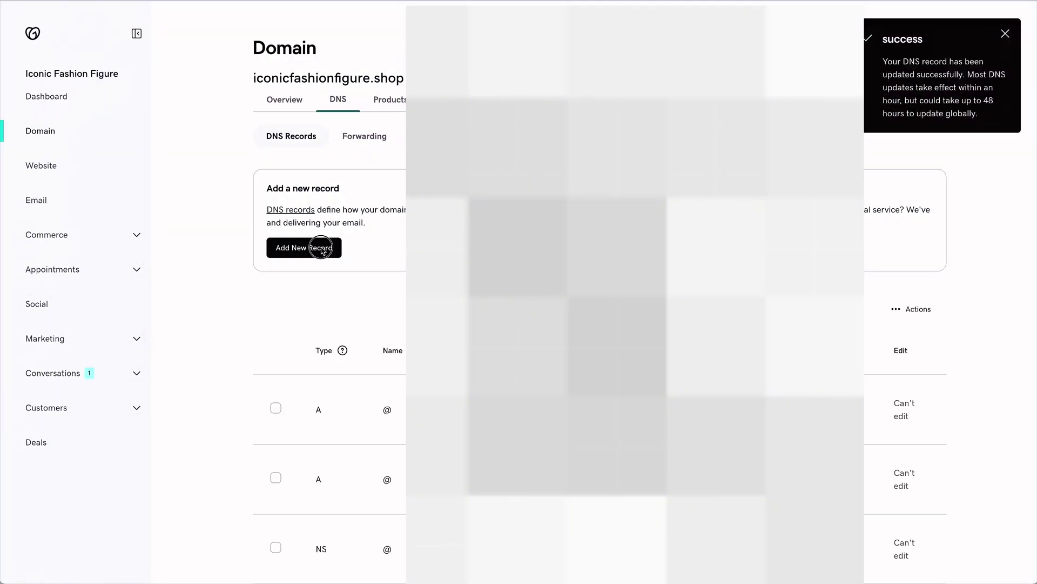
click(320, 247)
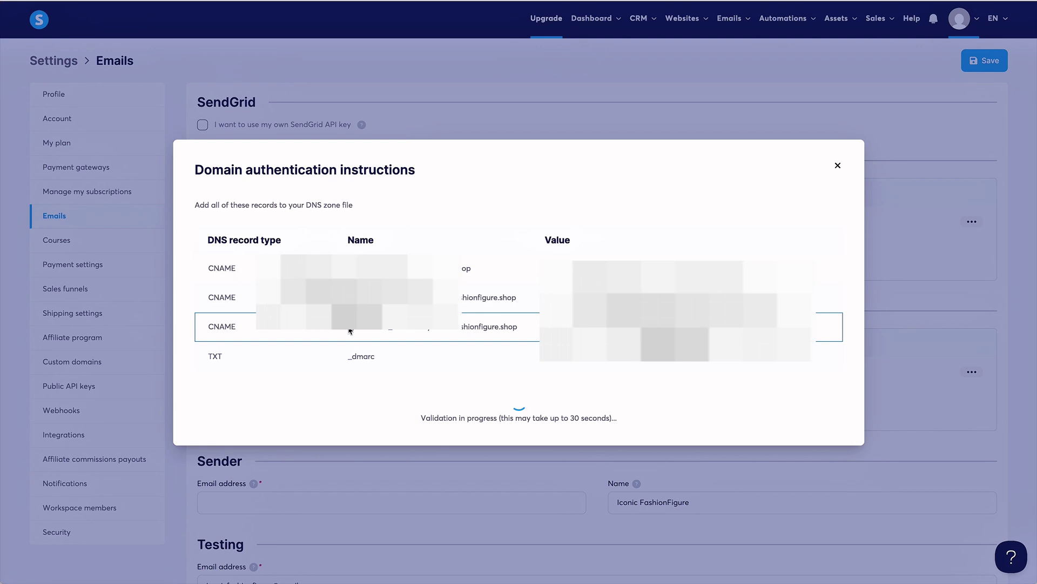
Add a third CNAME record using the name copied from systeme.io and save it.
drag(348, 330, 431, 333)
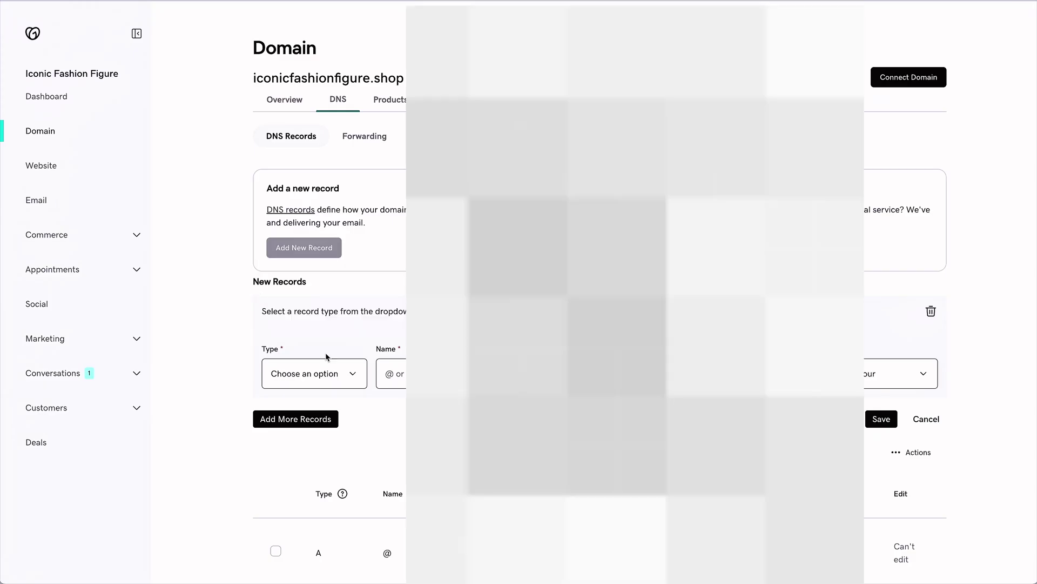
click(325, 374)
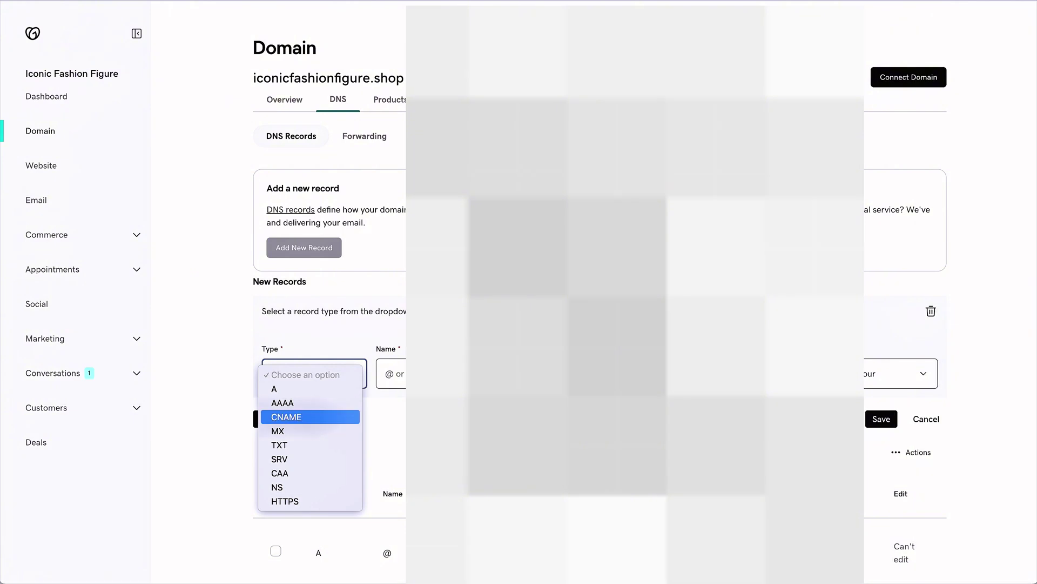
click(309, 416)
key(Tab)
key(super+v)
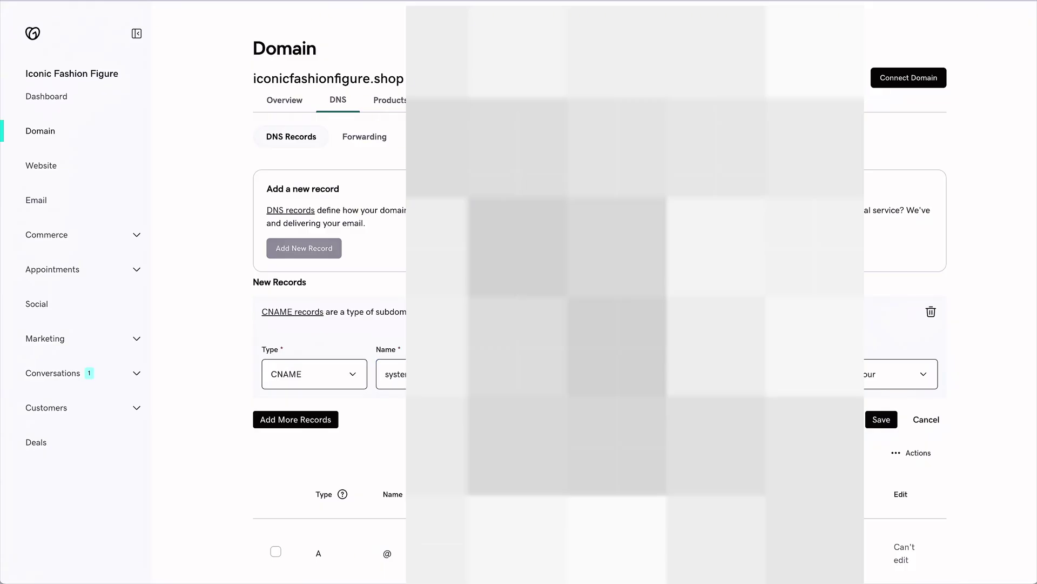
scroll(958, 445, down, 1)
click(881, 416)
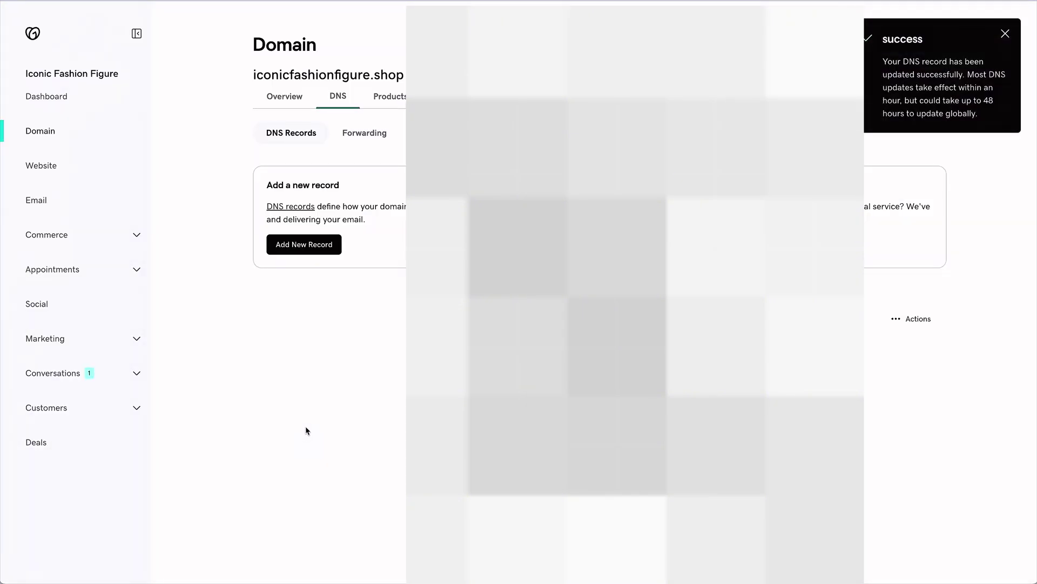
click(315, 249)
Make the new record a TXT record named _dmarc, copied from systeme.io.
click(305, 370)
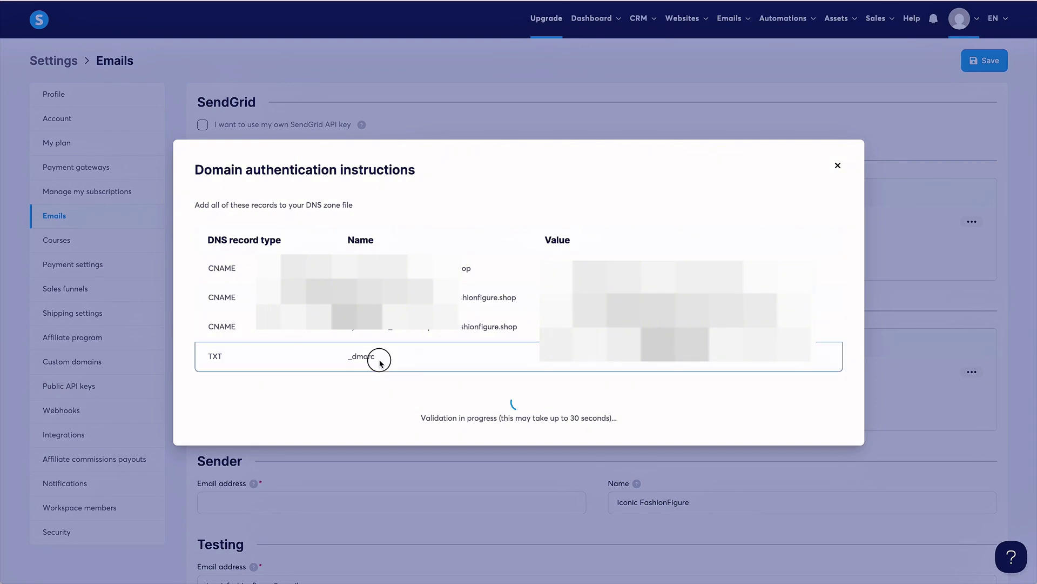
drag(378, 359, 339, 360)
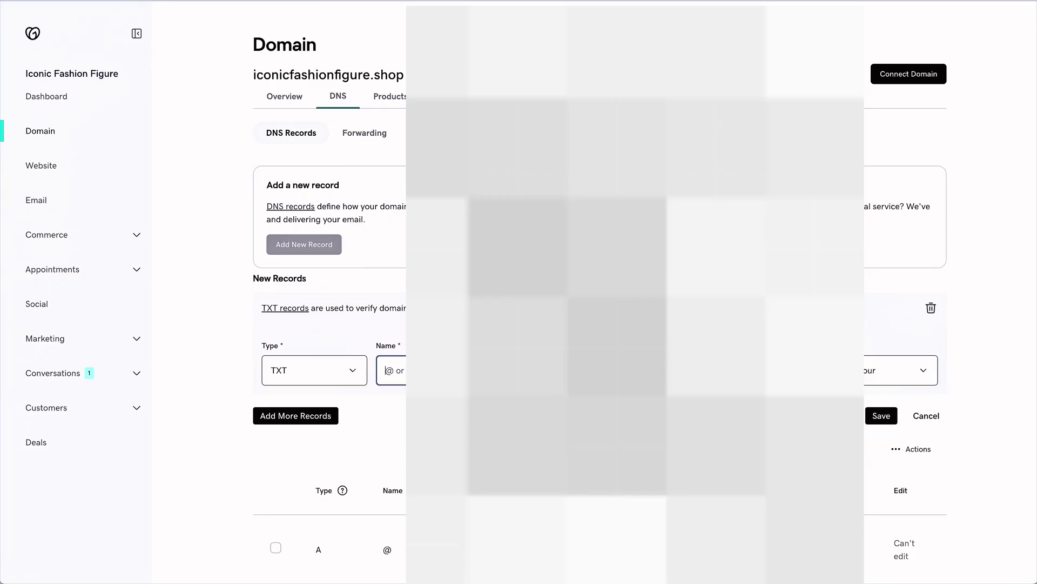
scroll(594, 292, down, 10)
scroll(594, 292, down, 3)
scroll(594, 292, up, 1)
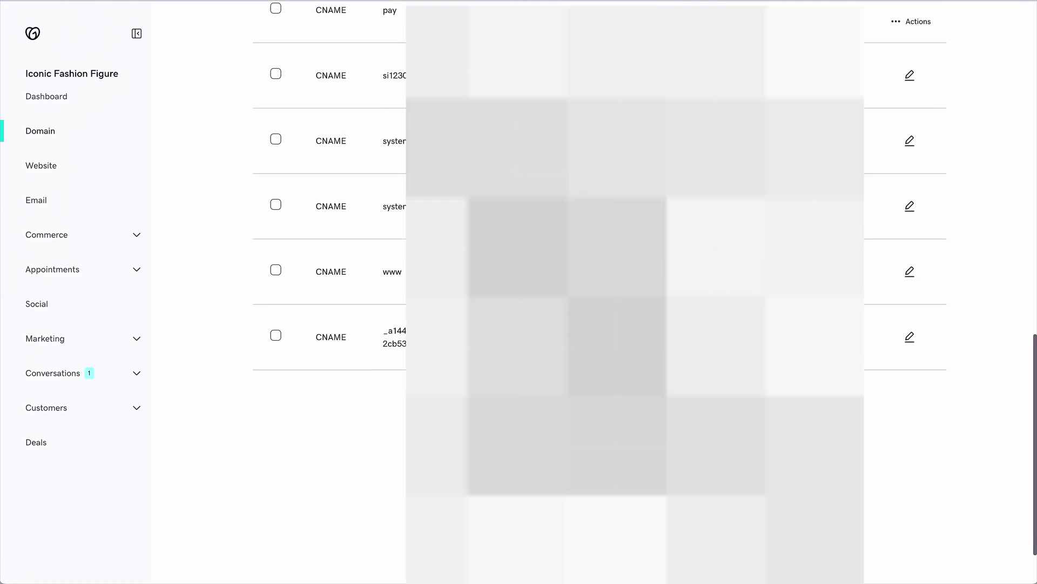
scroll(594, 292, up, 3)
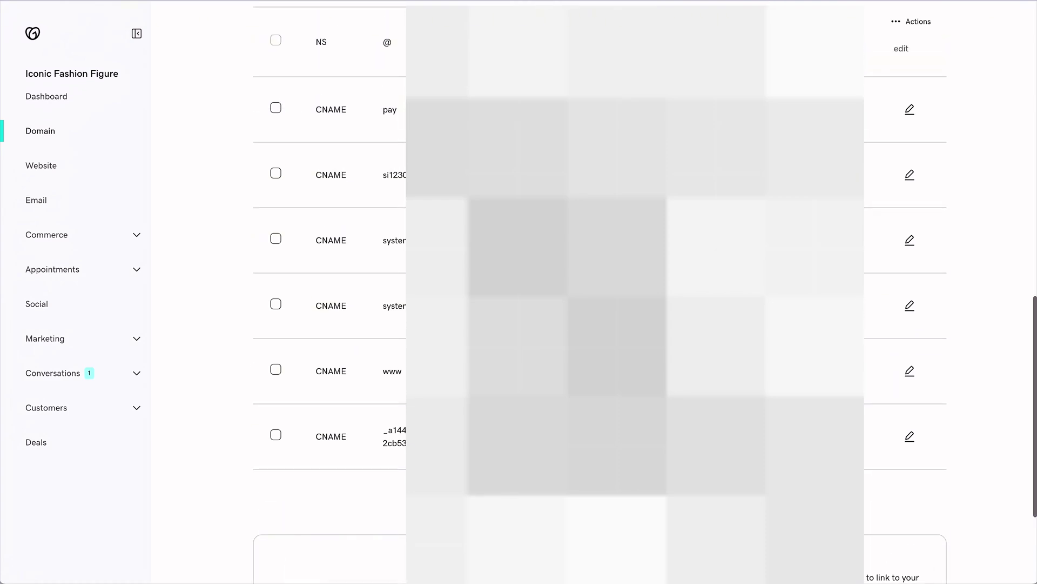
scroll(594, 292, up, 8)
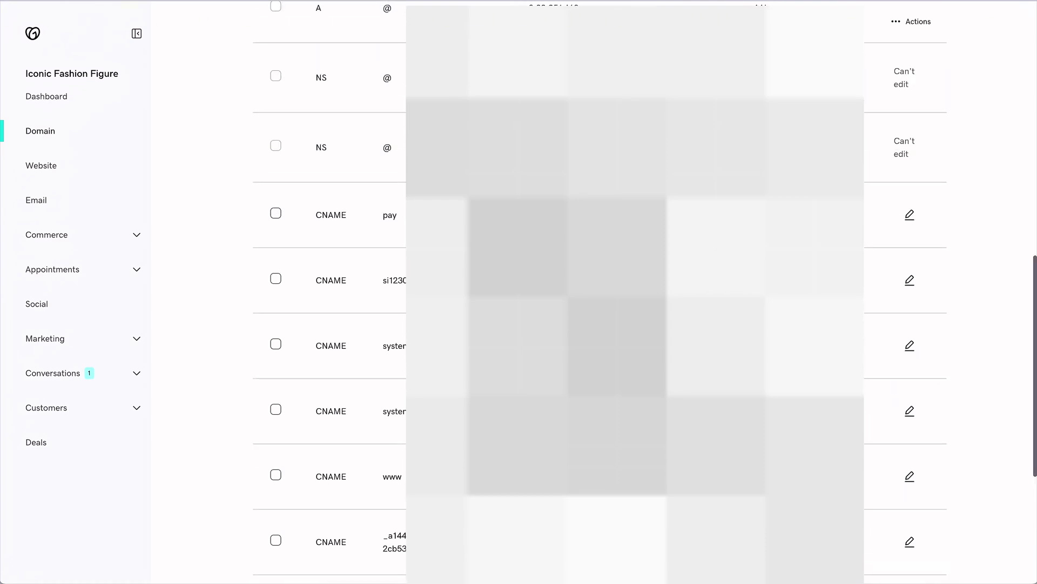
scroll(594, 291, down, 1)
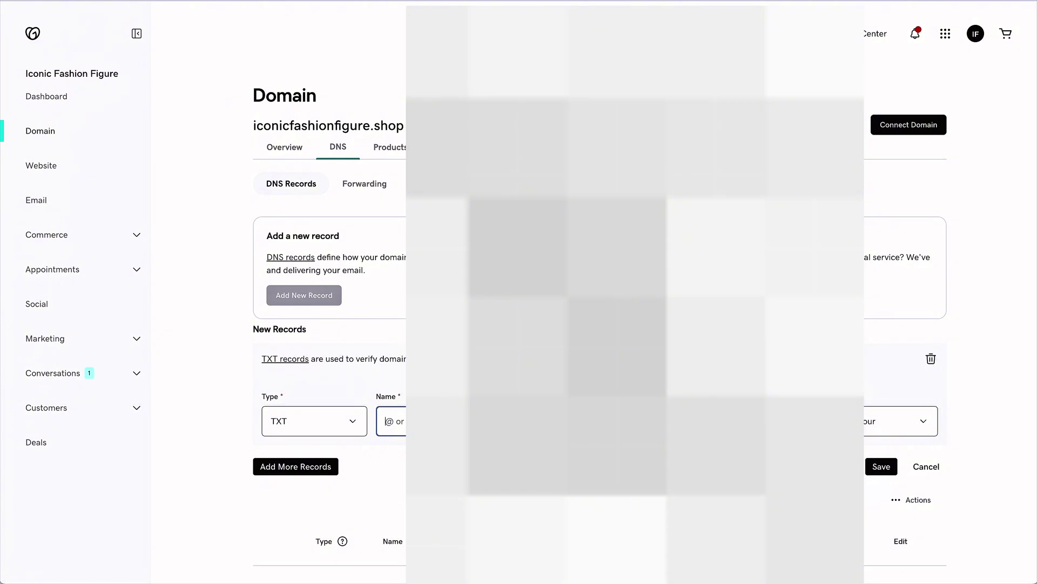
key(super+v)
Fill in the _dmarc TXT value copied from systeme.io and save the record.
key(ctrl+Tab)
drag(543, 359, 769, 362)
click(786, 356)
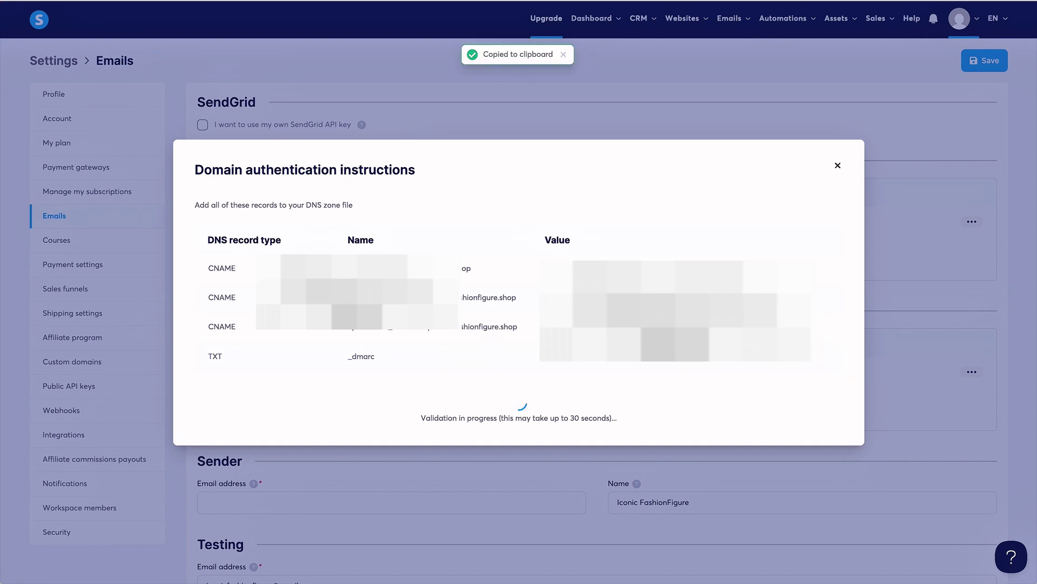
key(ctrl+Tab)
click(711, 421)
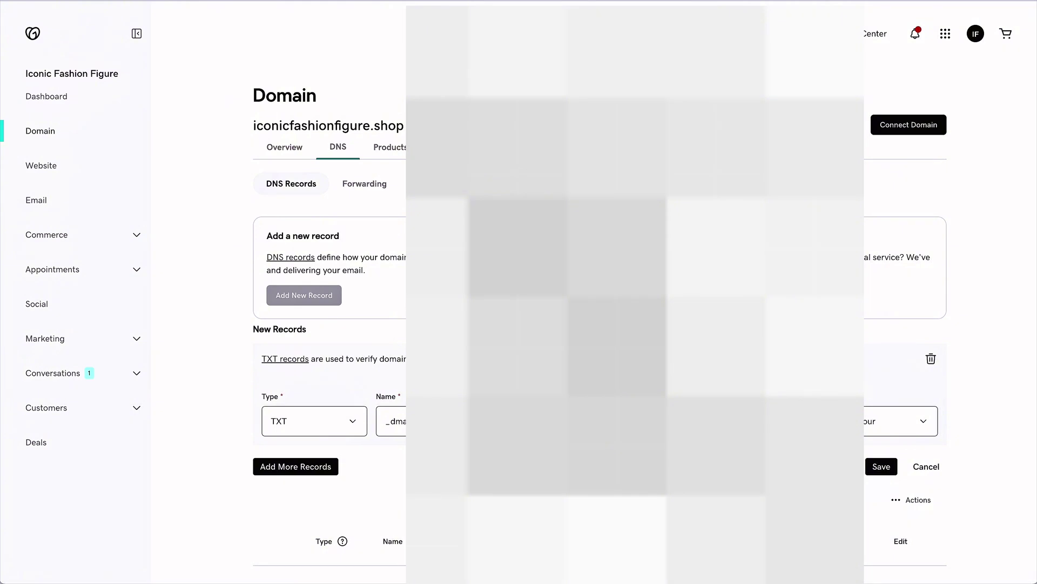
click(888, 469)
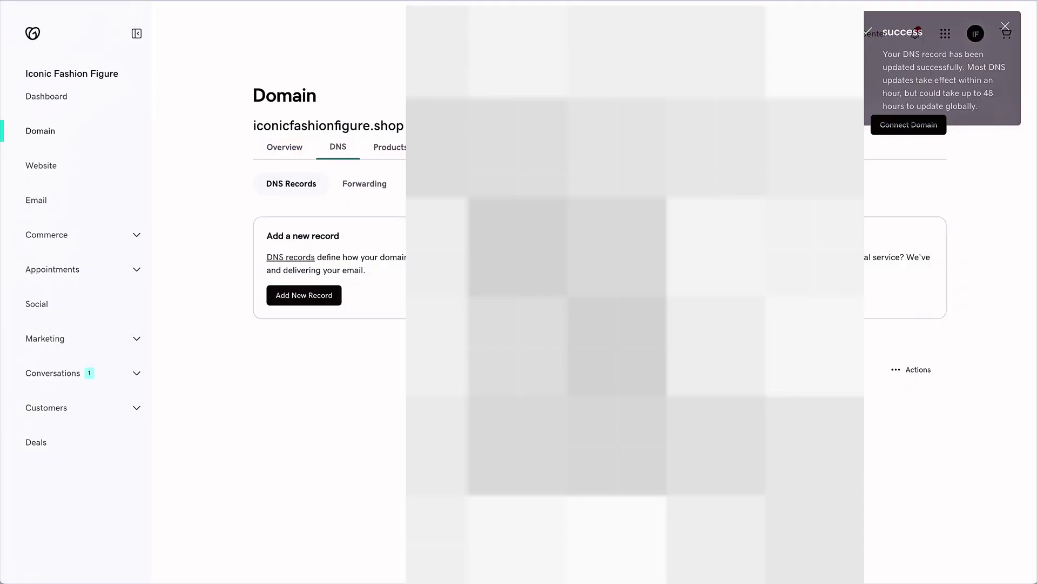
Confirm iconicfashionfigure.shop reads Pending in systeme.io's Emails settings and reopen its DNS instructions.
scroll(594, 292, down, 10)
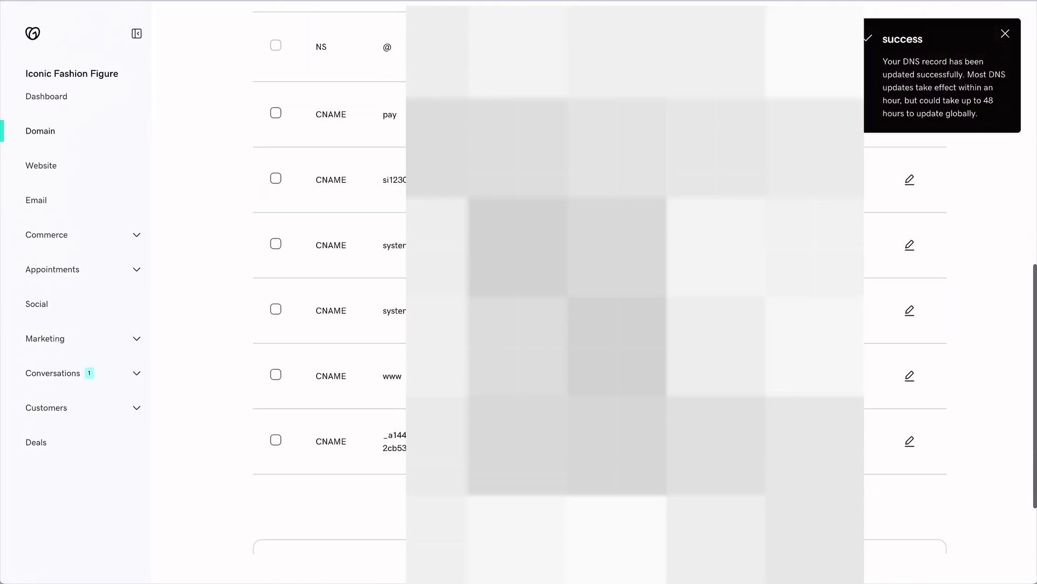
scroll(594, 292, up, 10)
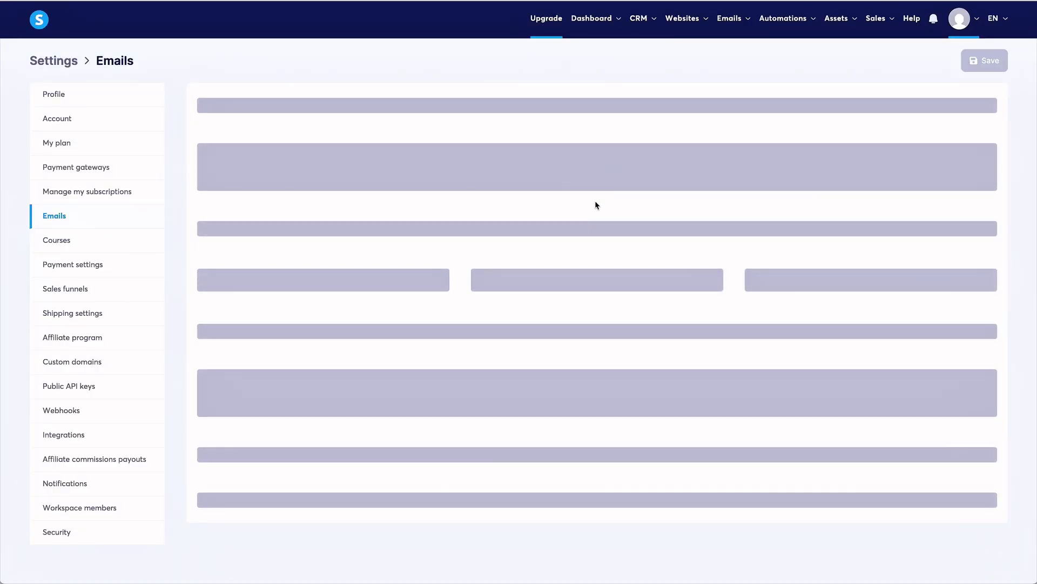
scroll(595, 204, down, 4)
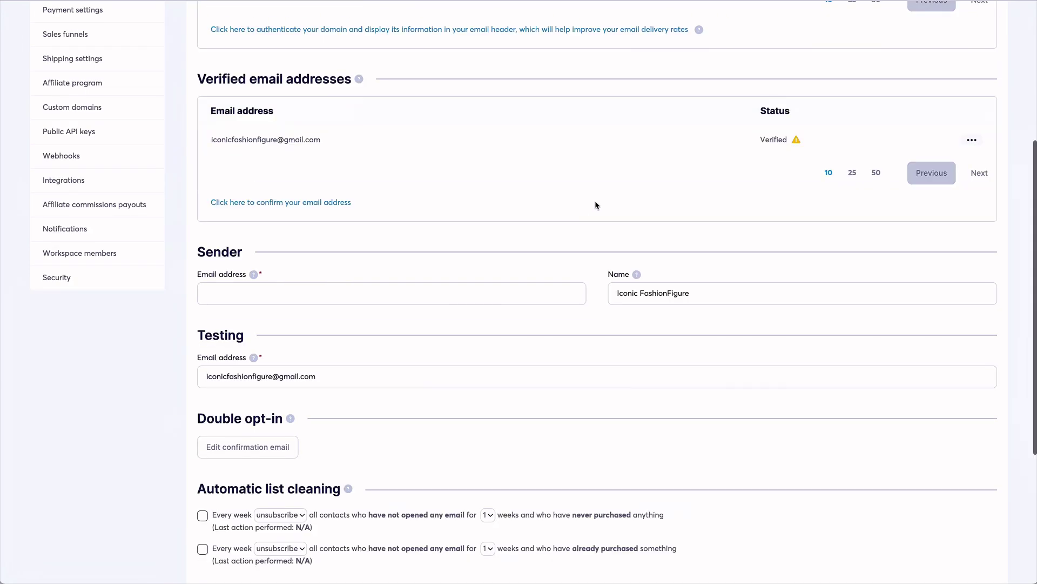
scroll(752, 242, up, 2)
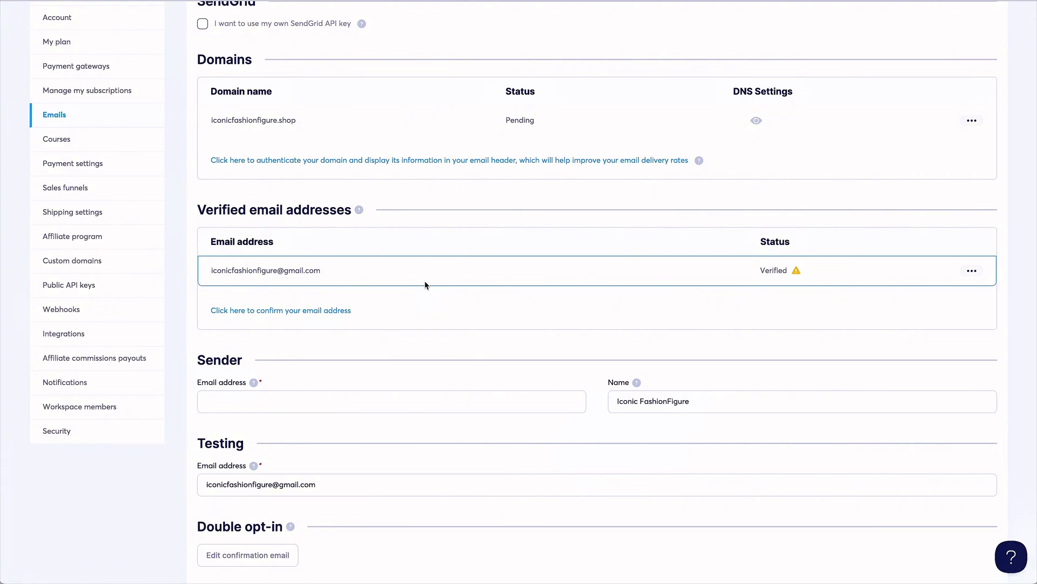
scroll(424, 285, up, 2)
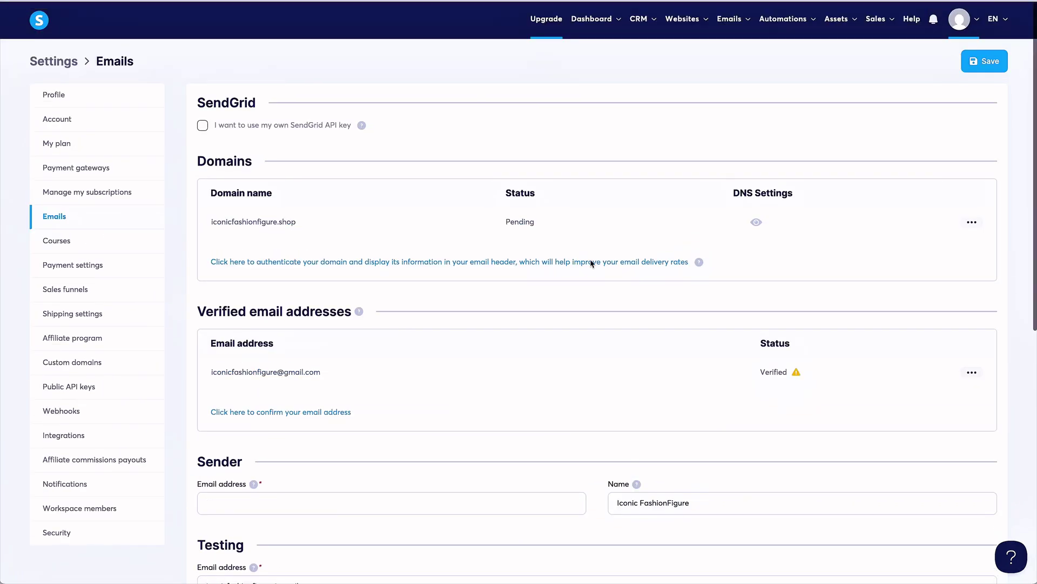
click(592, 263)
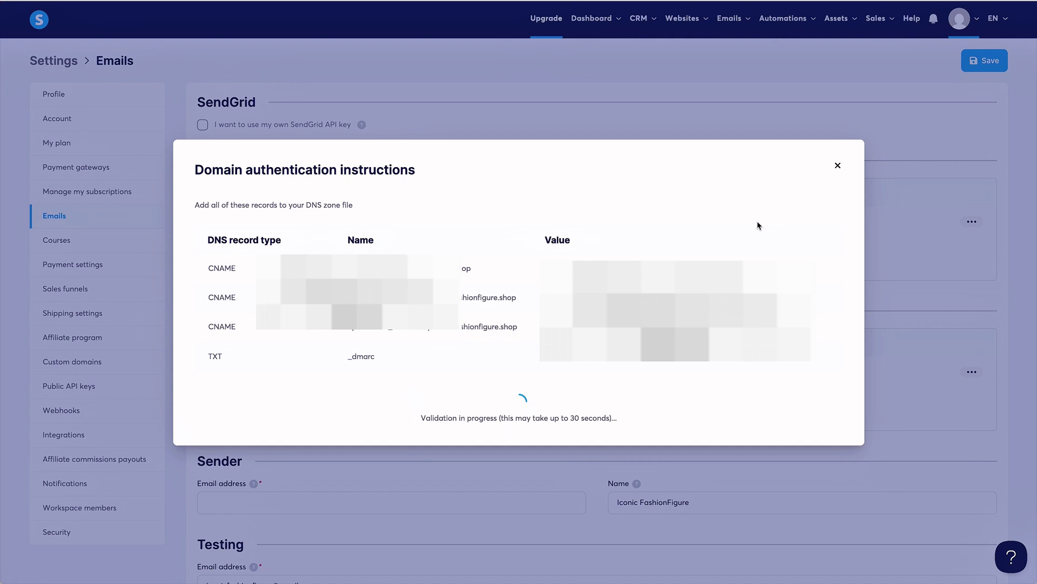
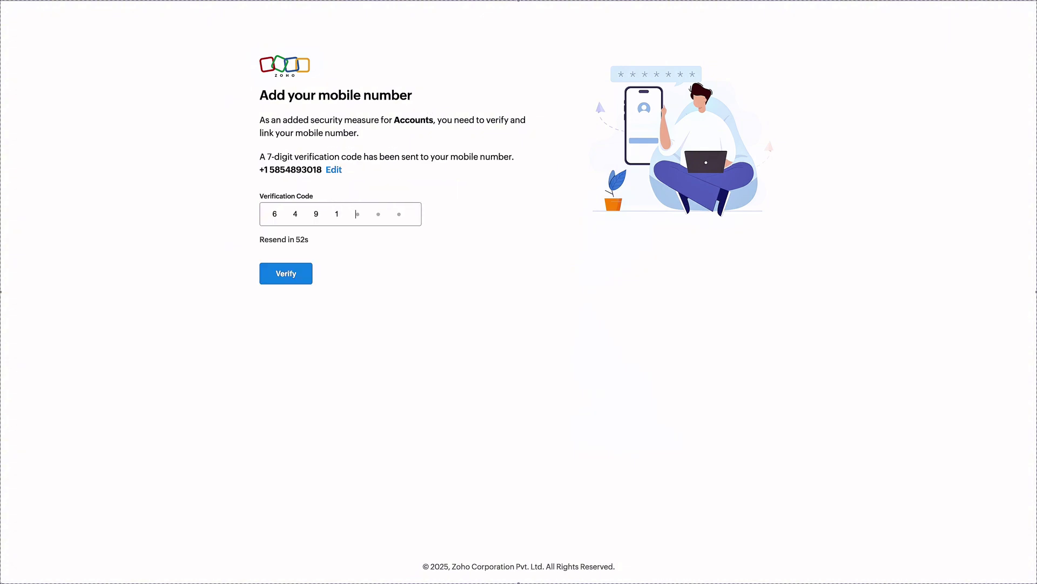
Complete the SMS verification code, verify the mobile number, and continue past the confirmation card.
text(005)
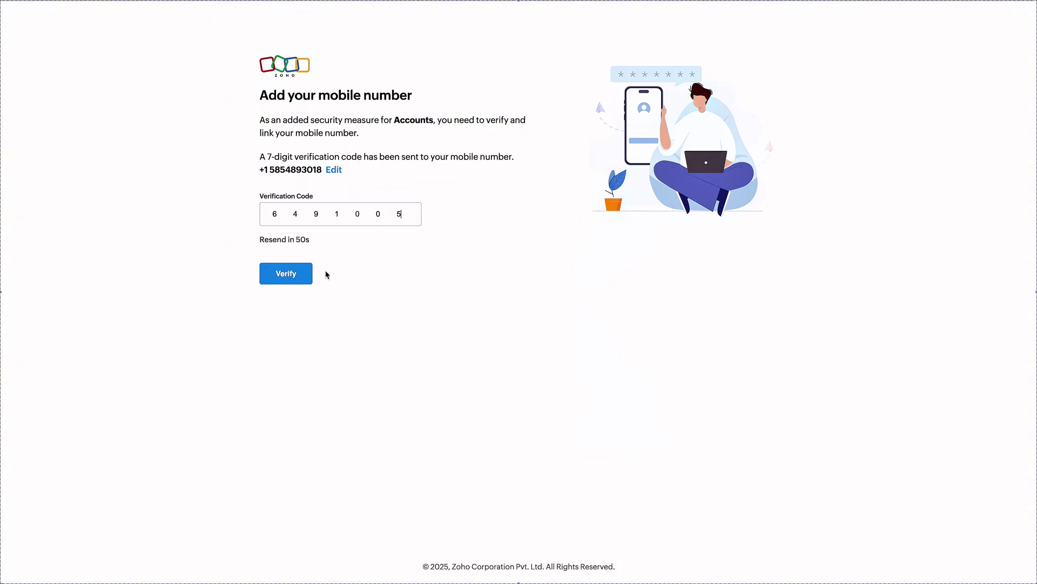
click(304, 274)
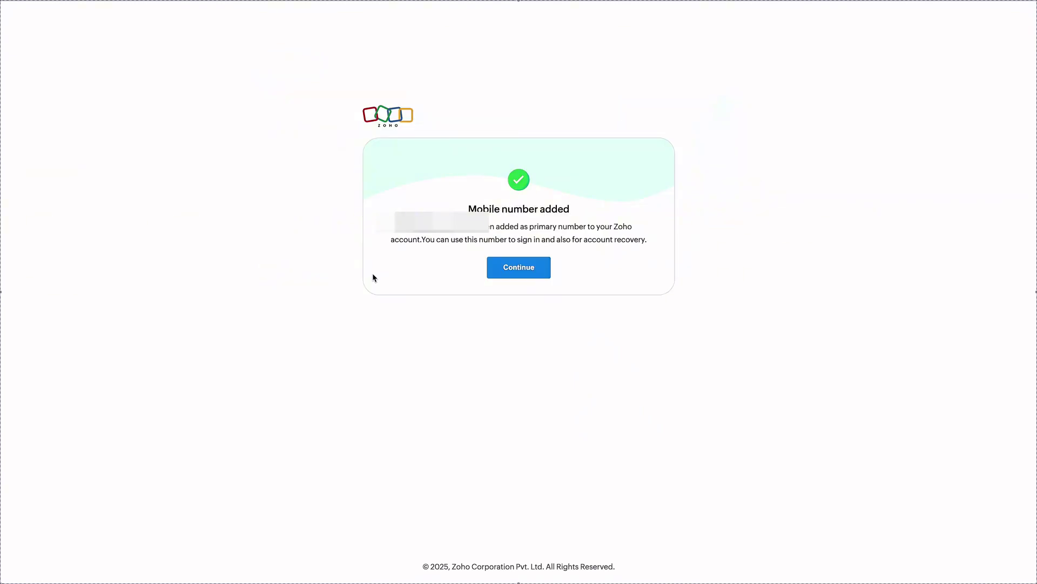
click(534, 270)
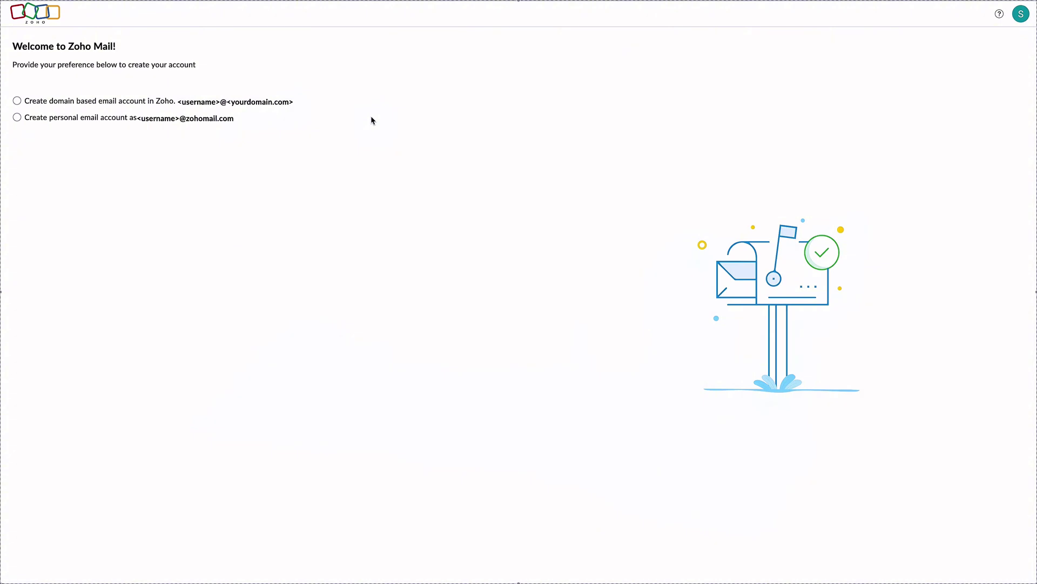
Choose a domain-based email account, proceed, and select Zoho Mail's Free Plan.
click(23, 102)
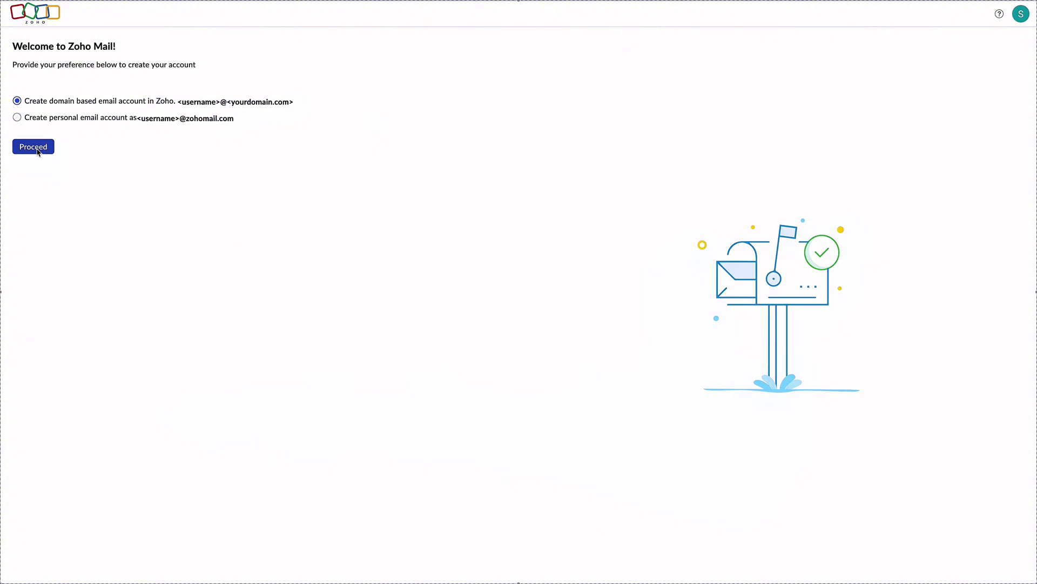
click(34, 147)
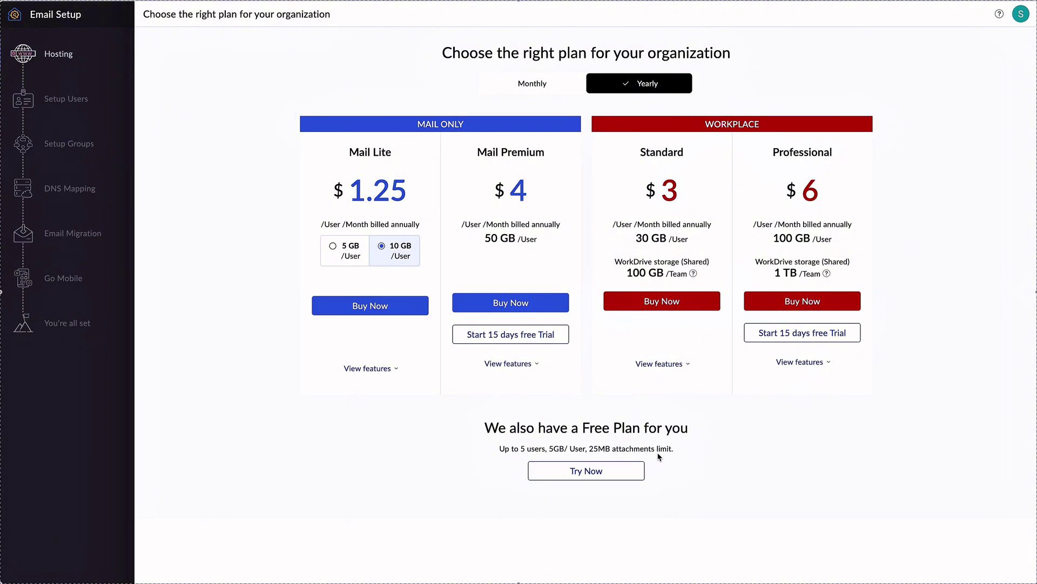
click(569, 478)
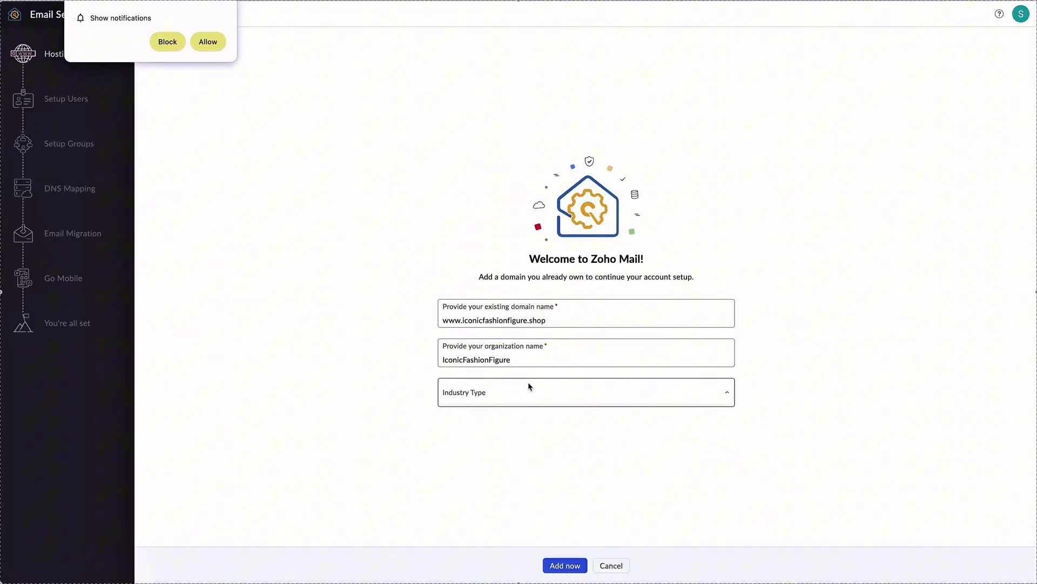
Add the existing domain iconicfashionfigure.shop with industry type Retail & E-Commerce.
click(540, 392)
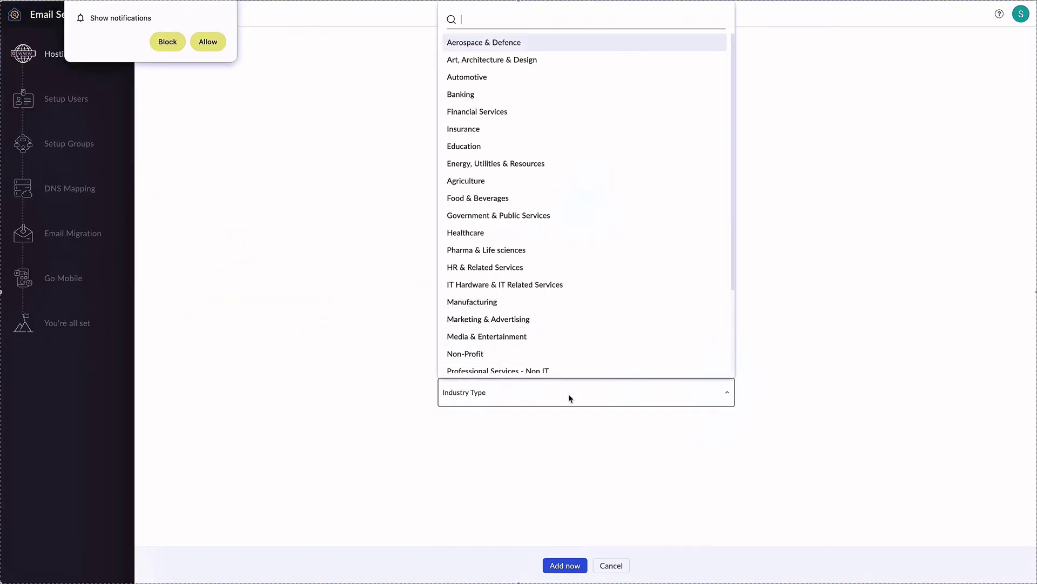
click(562, 549)
click(570, 567)
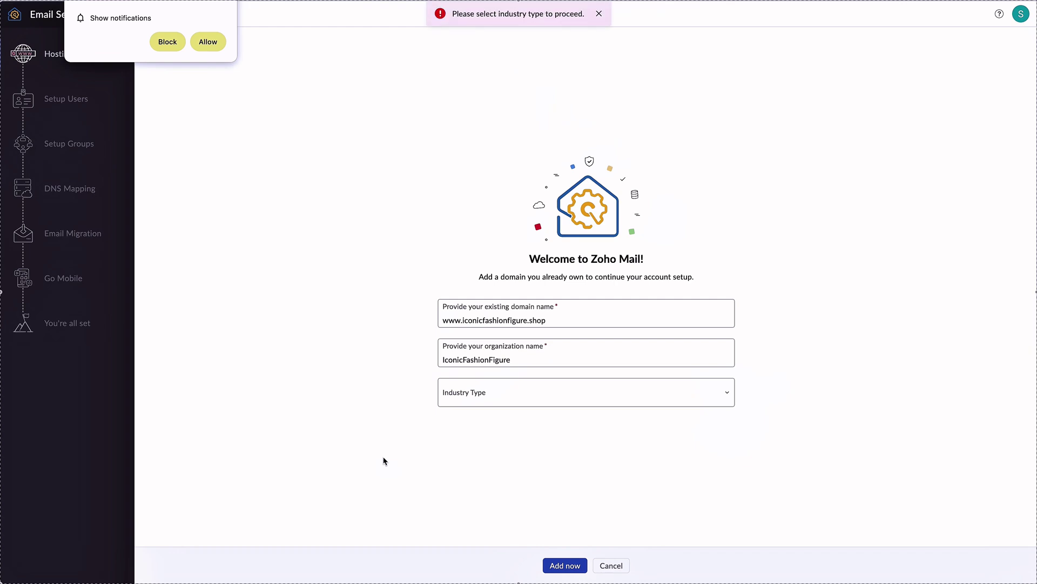
click(355, 76)
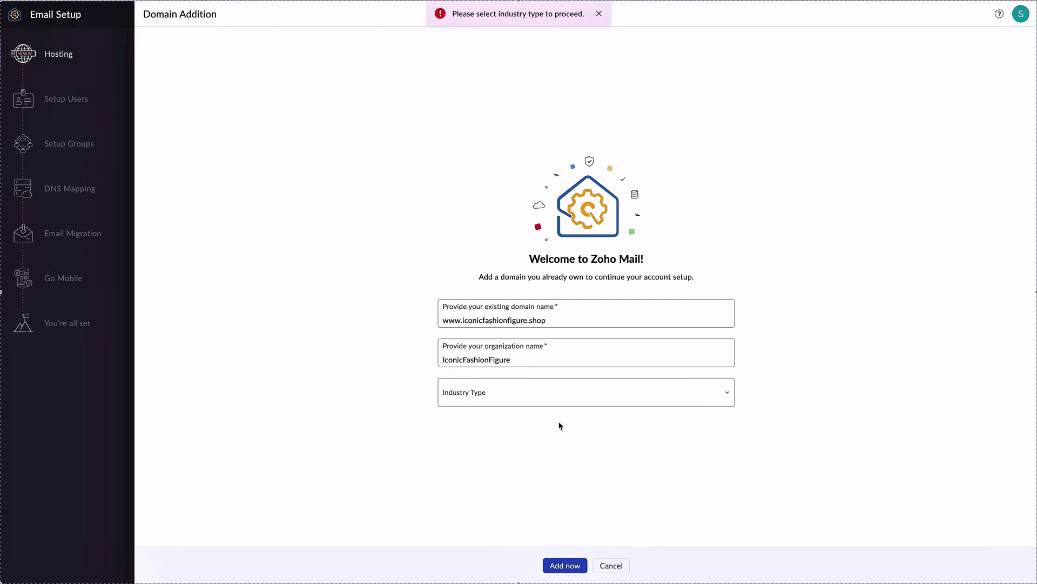
click(536, 401)
scroll(504, 303, down, 3)
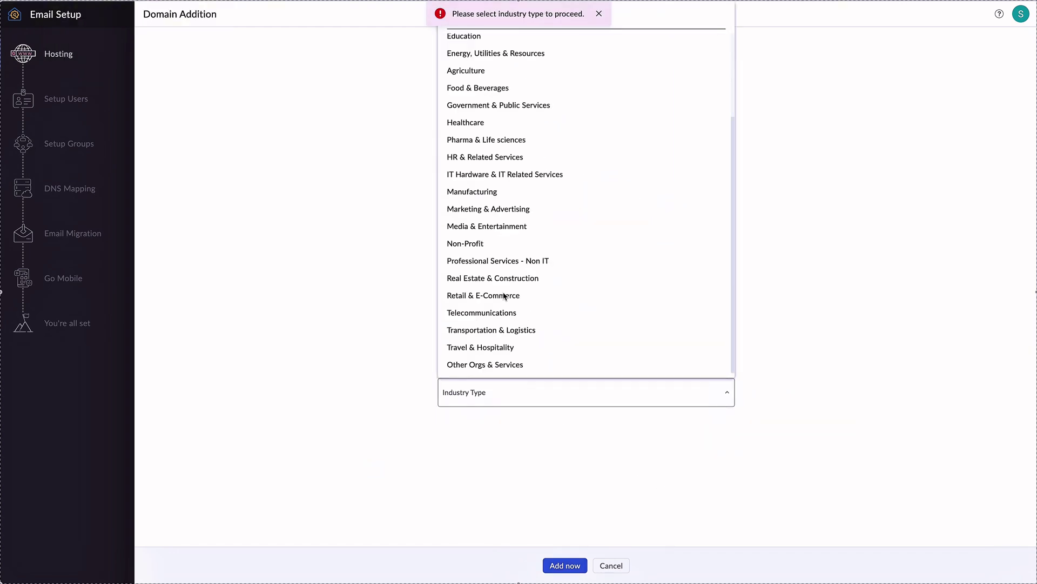
click(504, 294)
click(568, 565)
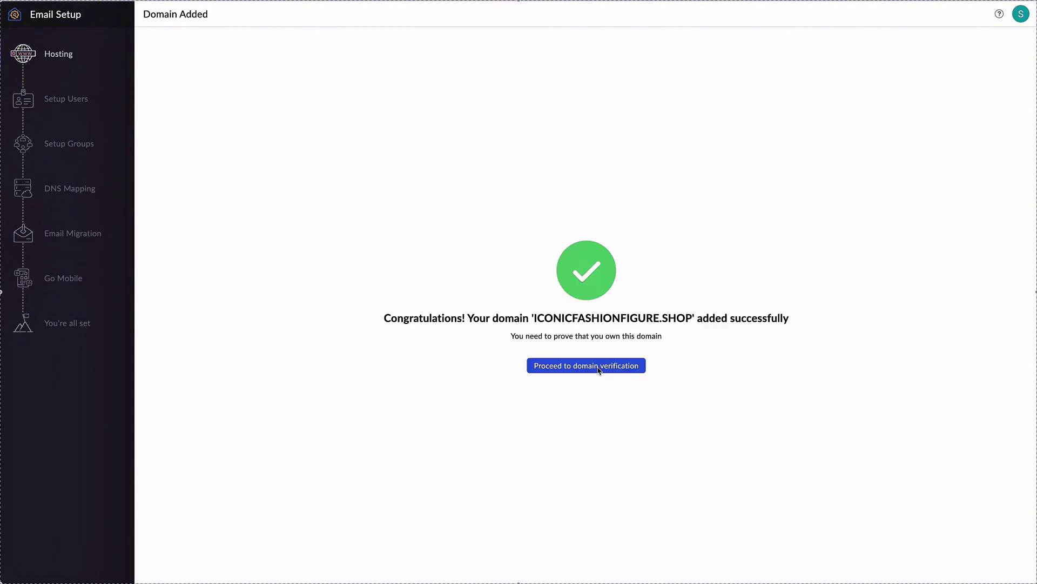
Verify ownership of iconicfashionfigure.shop by connecting it to Zoho through GoDaddy.
click(599, 371)
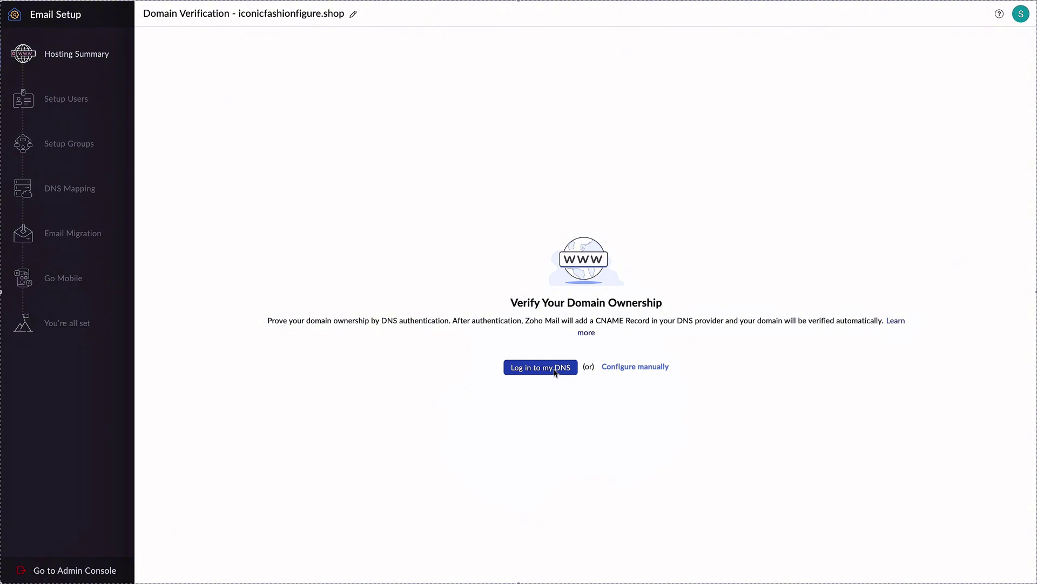
click(555, 370)
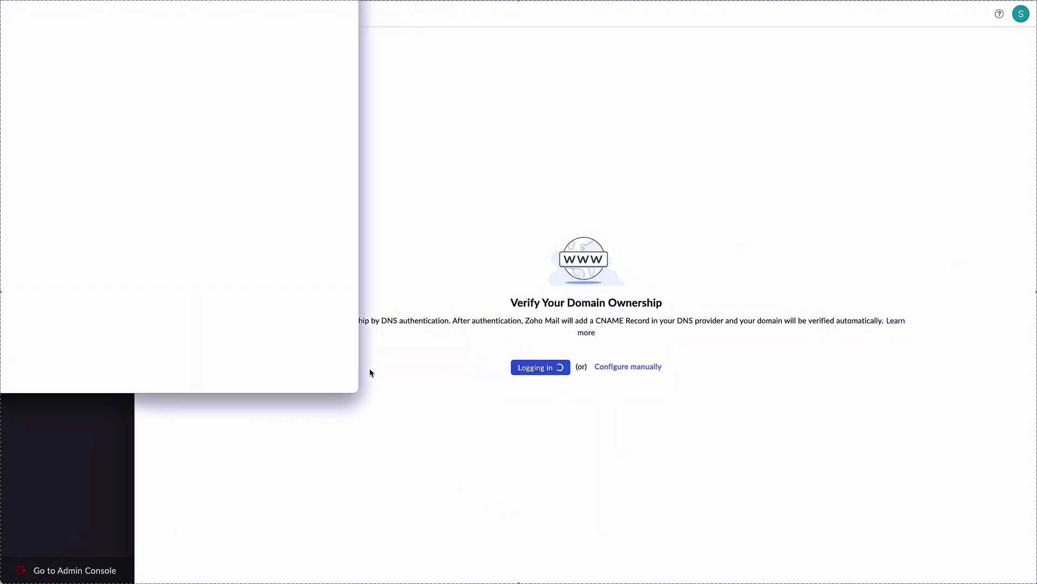
drag(135, 0, 239, 34)
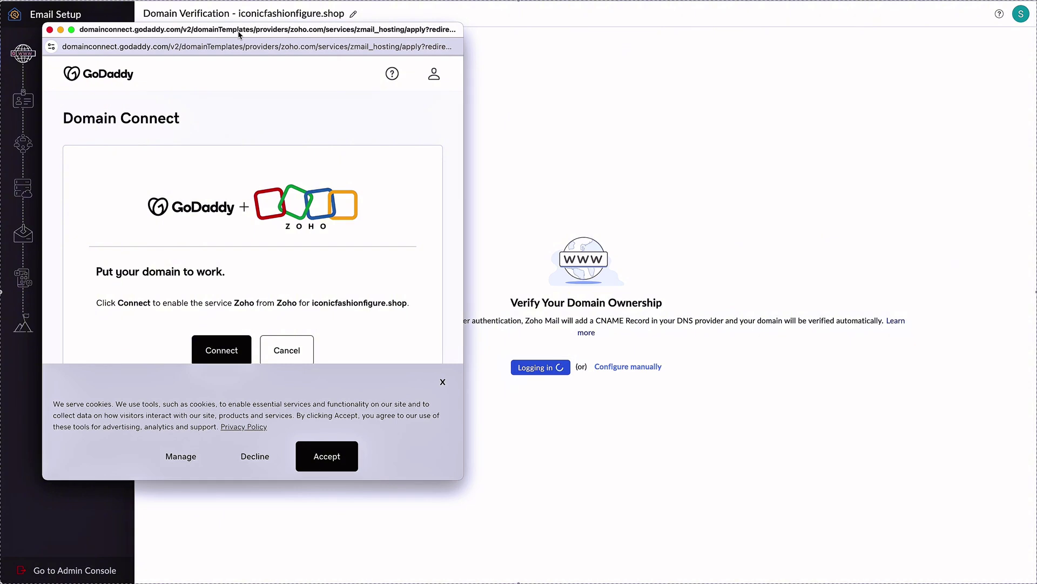
click(229, 351)
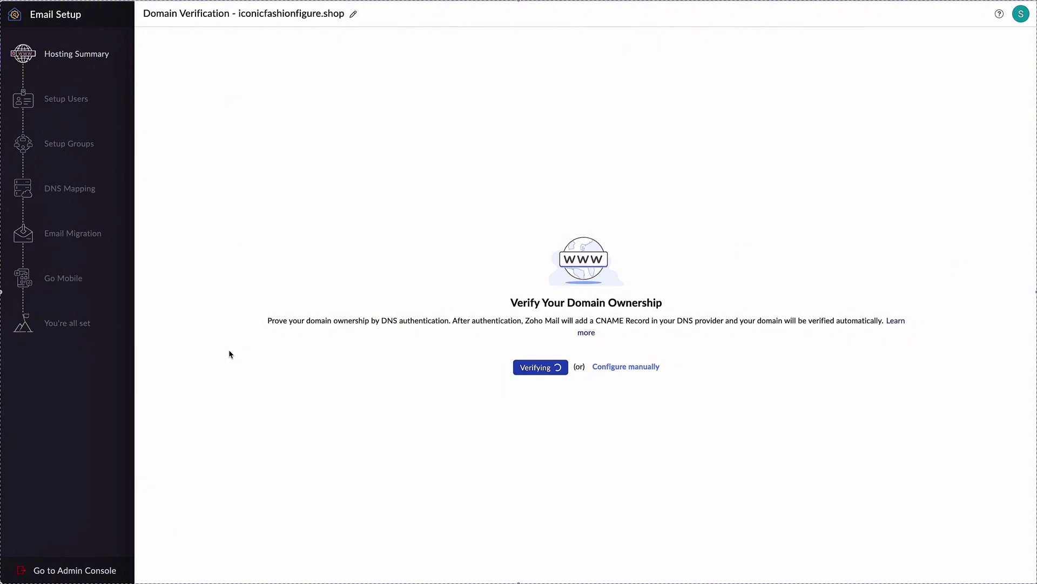
Clear the prefilled login email name and erase a mistyped entry.
key(BackSpace)
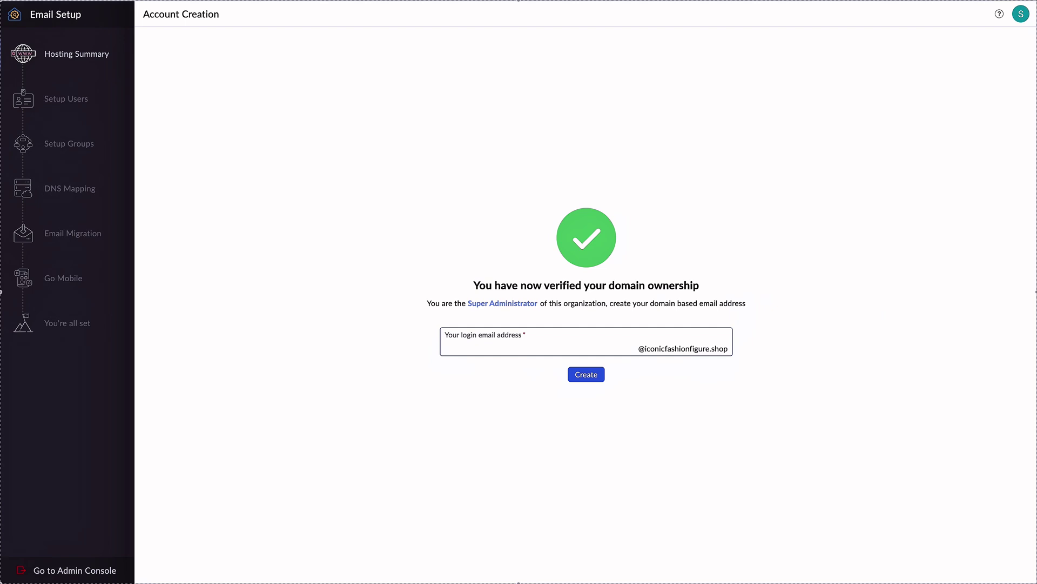
key(BackSpace)
key(BackSpace)
key(BackSpace)
key(BackSpace)
key(BackSpace)
key(BackSpace)
click(577, 377)
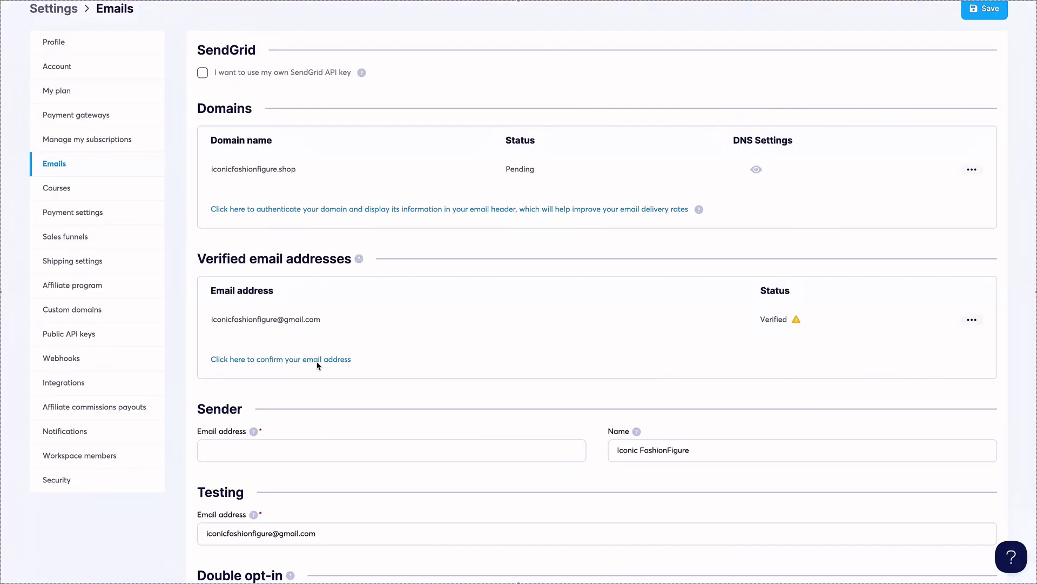
click(318, 360)
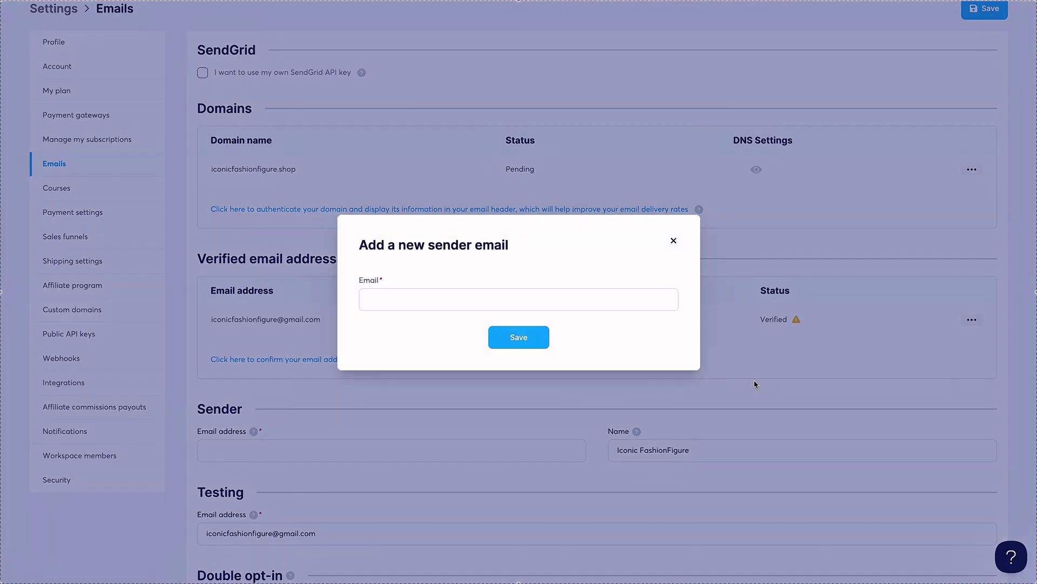
click(567, 304)
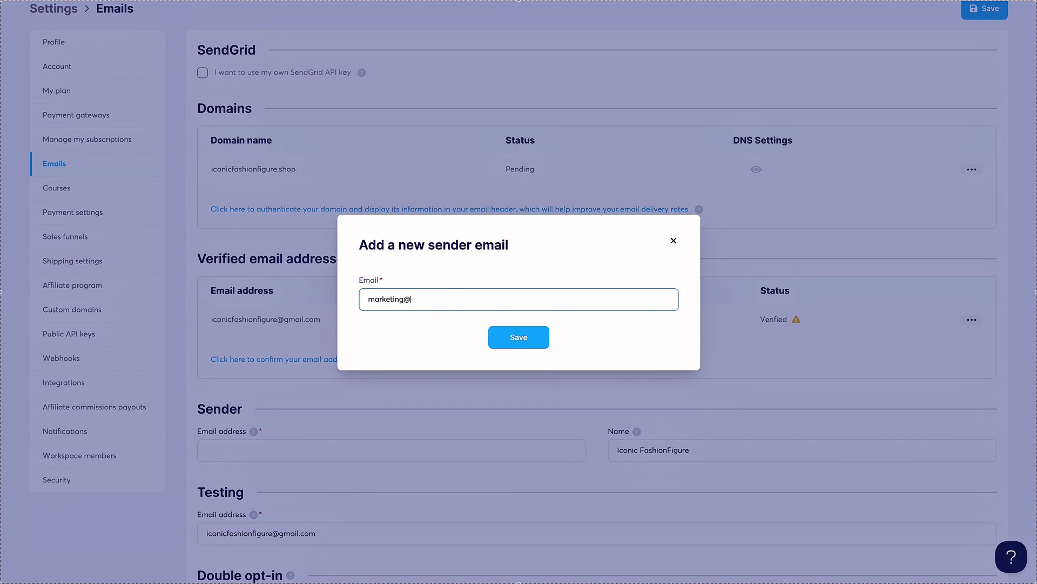
click(520, 335)
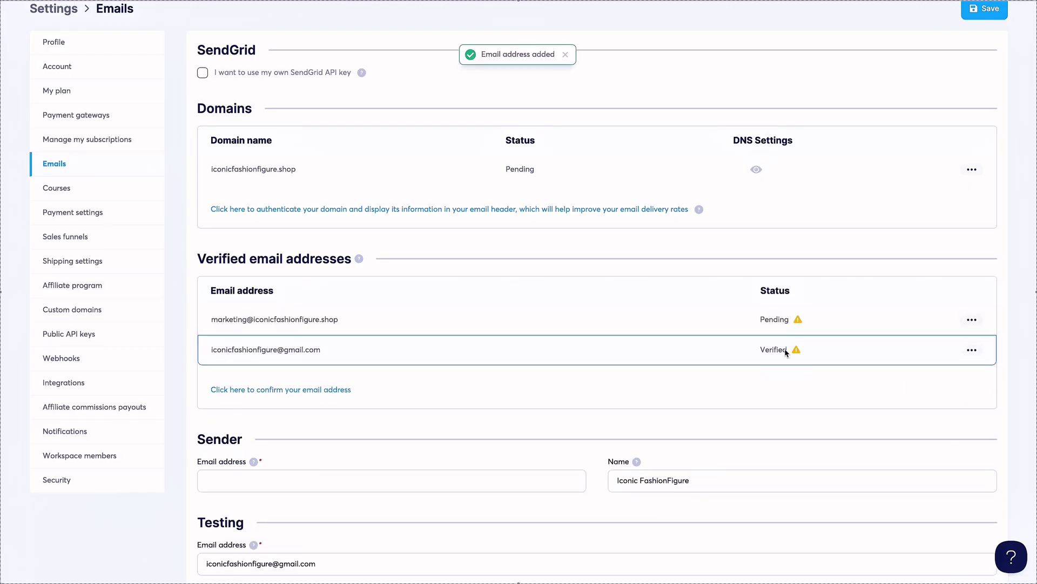
Open and close the options menu for the new sender address.
click(972, 320)
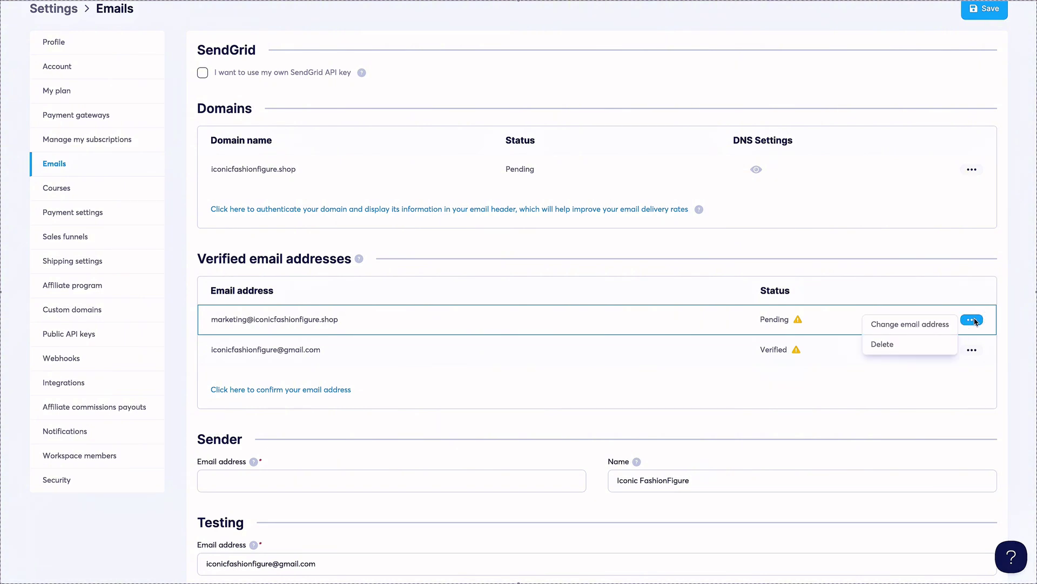
click(328, 321)
click(973, 320)
click(644, 324)
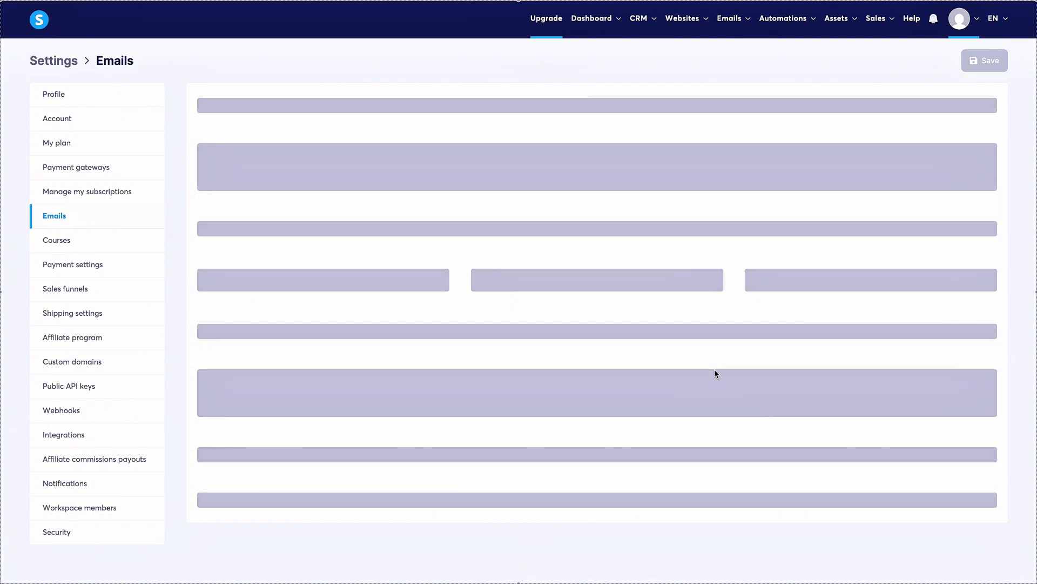
Review iconicfashionfigure.shop's authentication instructions, then delete its domain authentication.
scroll(715, 373, down, 4)
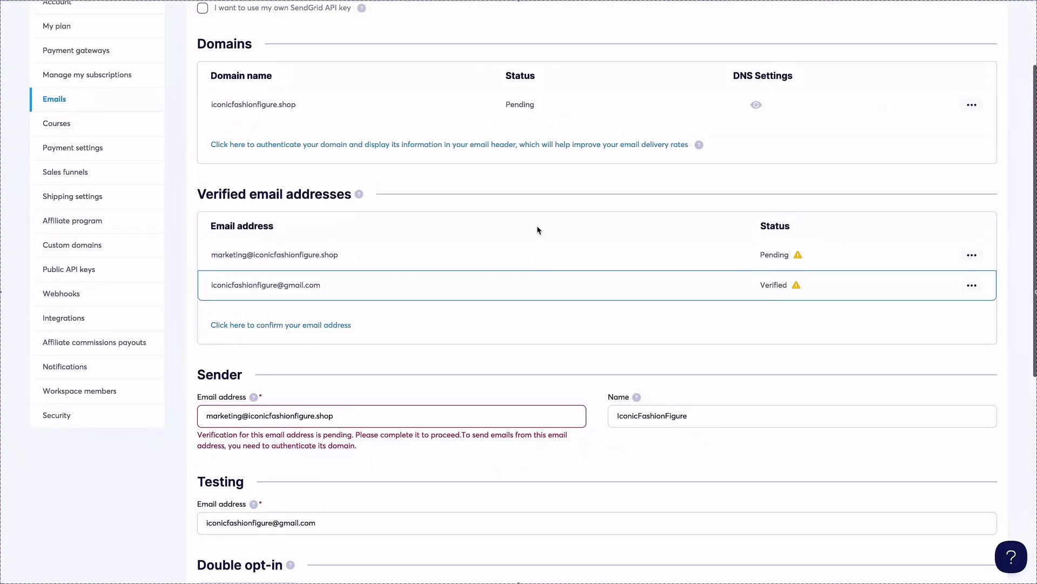
scroll(537, 227, up, 1)
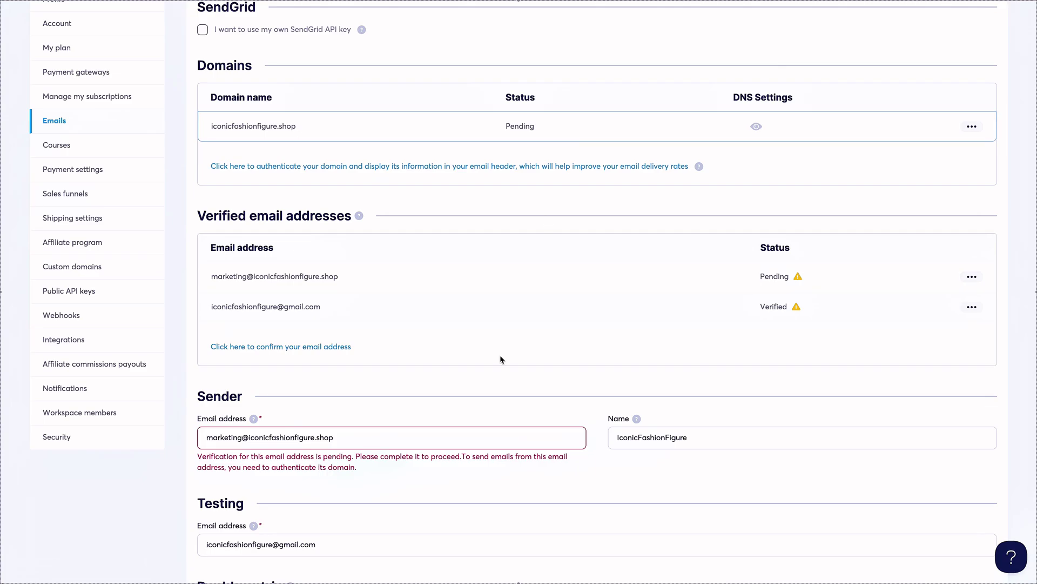
click(758, 222)
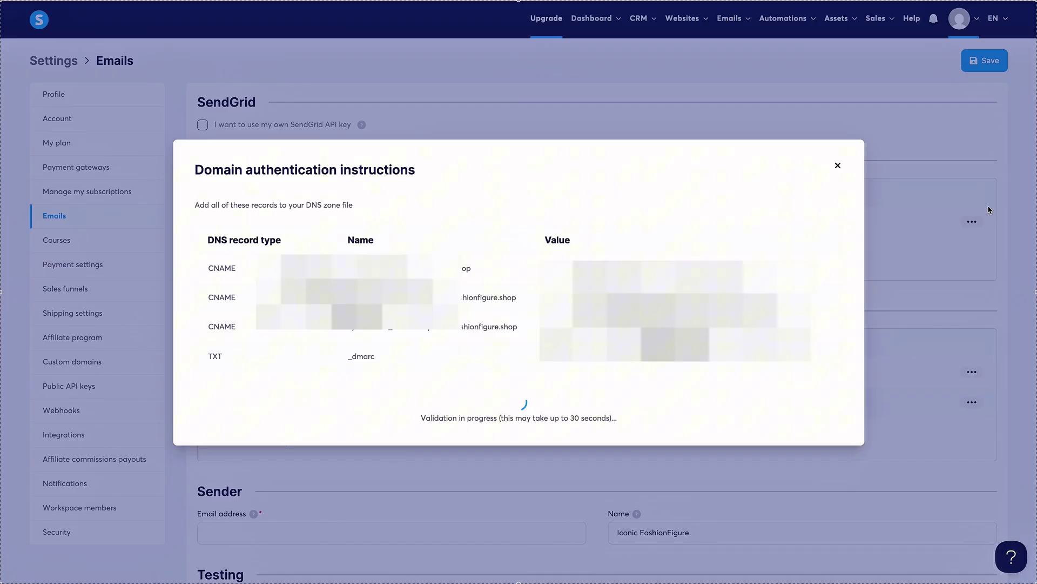
click(837, 165)
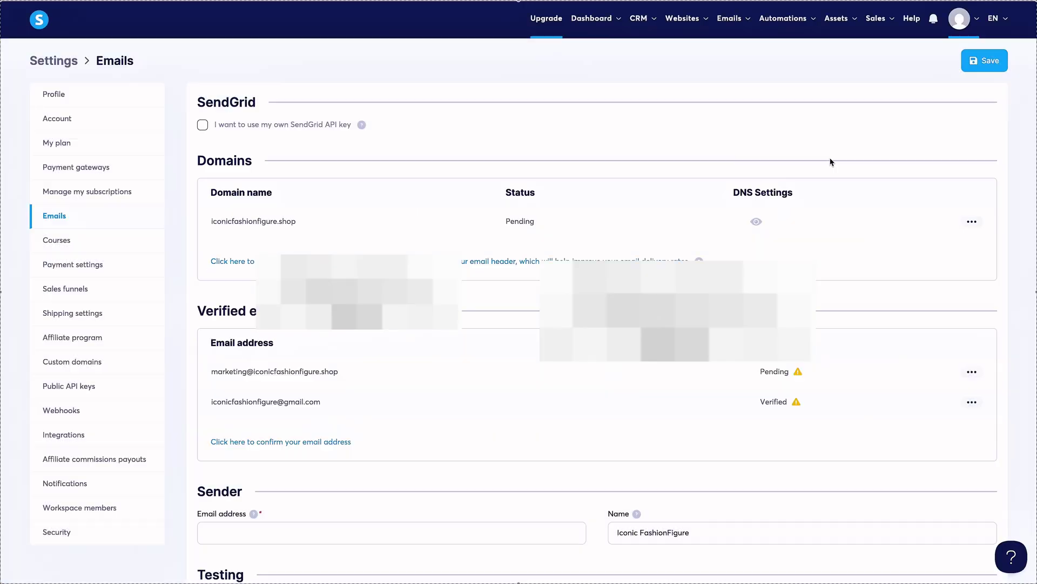
click(972, 221)
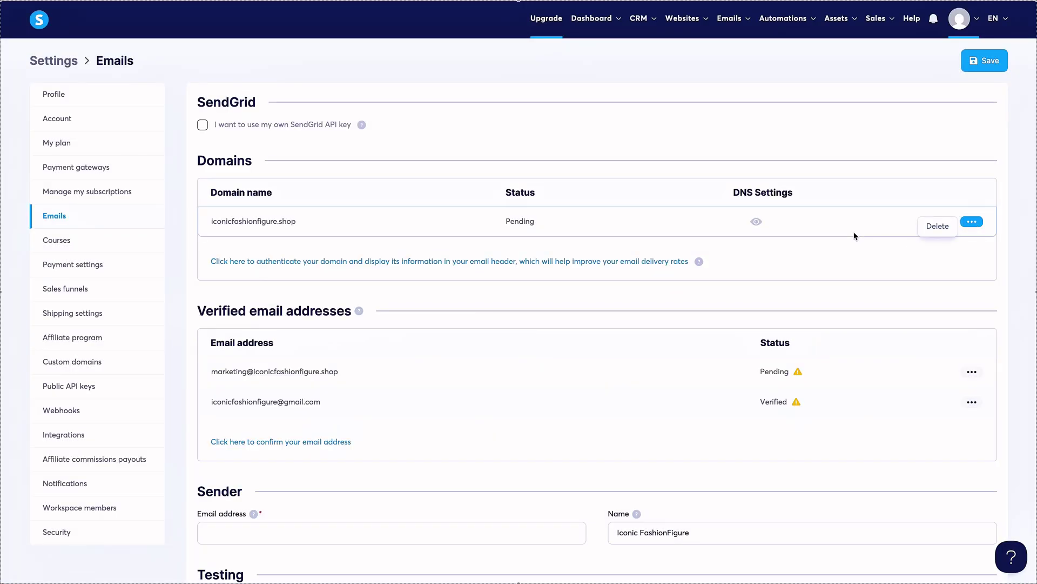
click(943, 230)
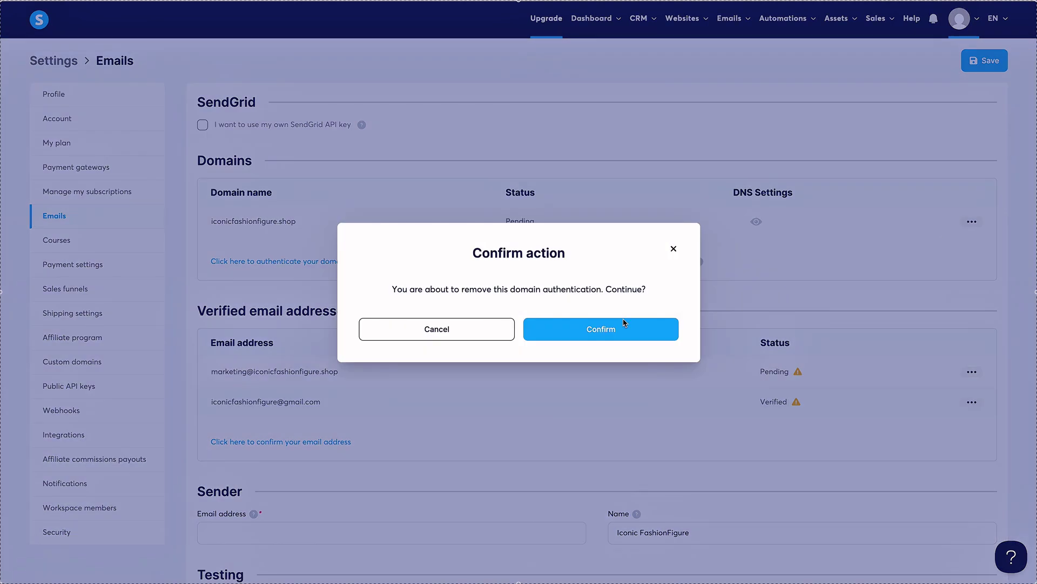
click(621, 327)
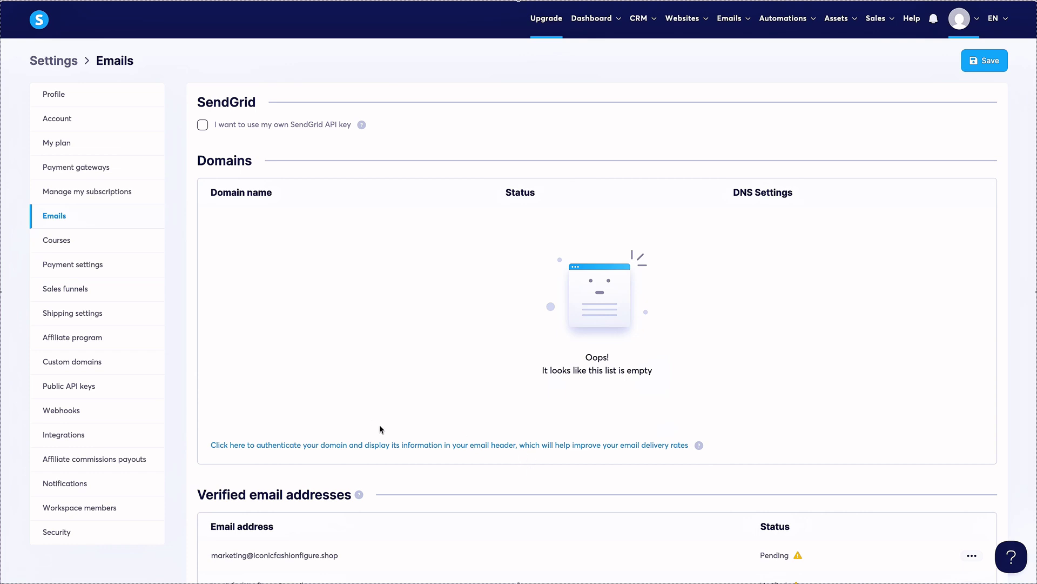
Authenticate iconicfashionfigure.shop again so it is listed as Pending.
click(497, 446)
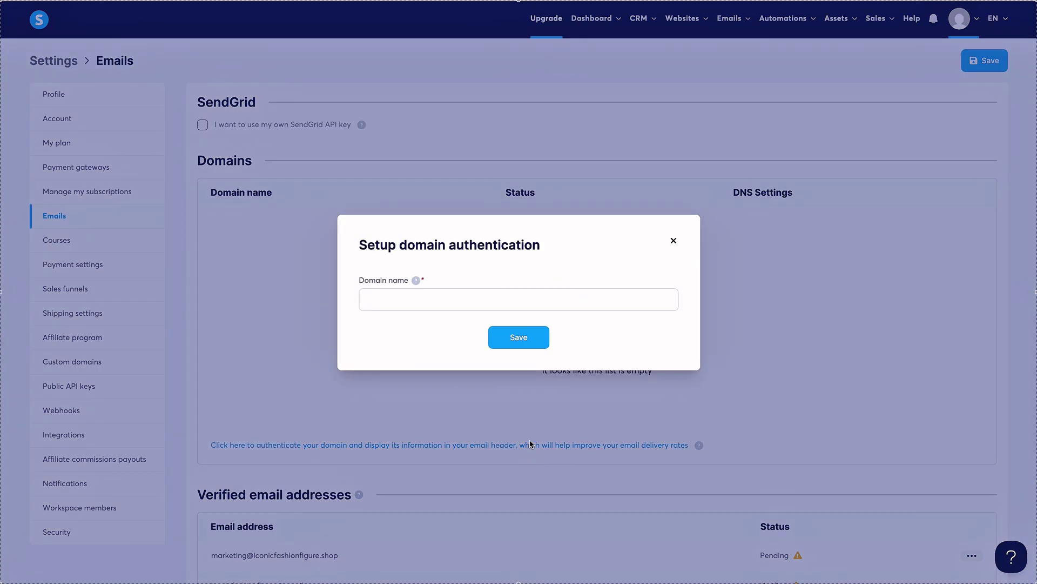
click(447, 297)
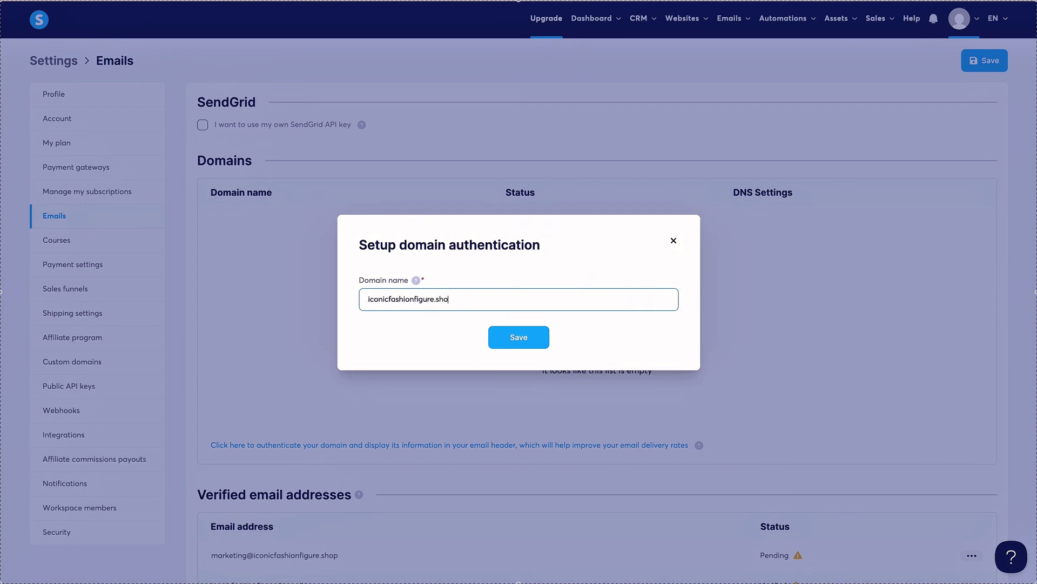
click(519, 334)
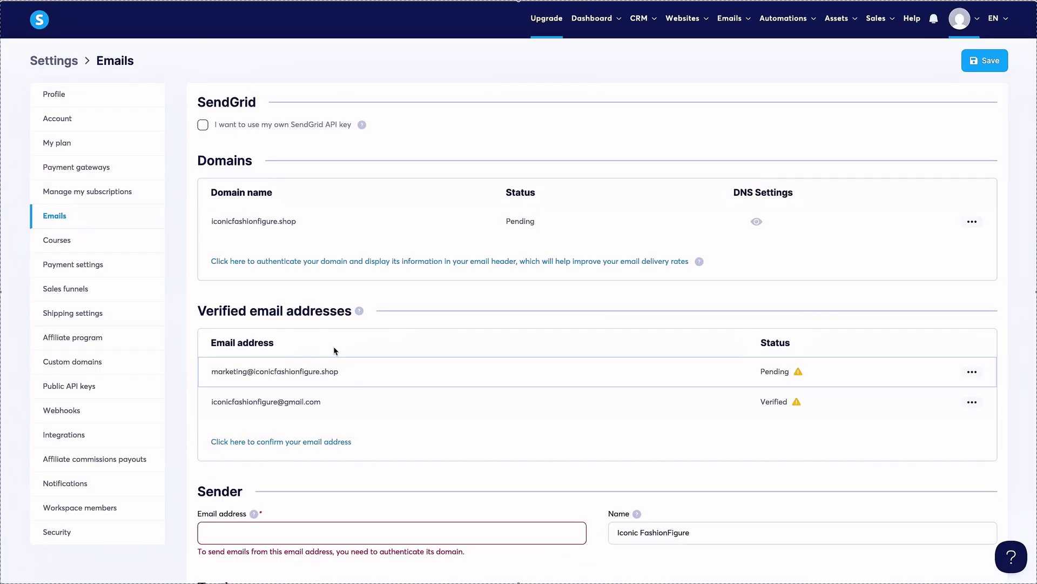
Go to the Payment gateways page in systeme.io Settings.
mouse_move(360, 312)
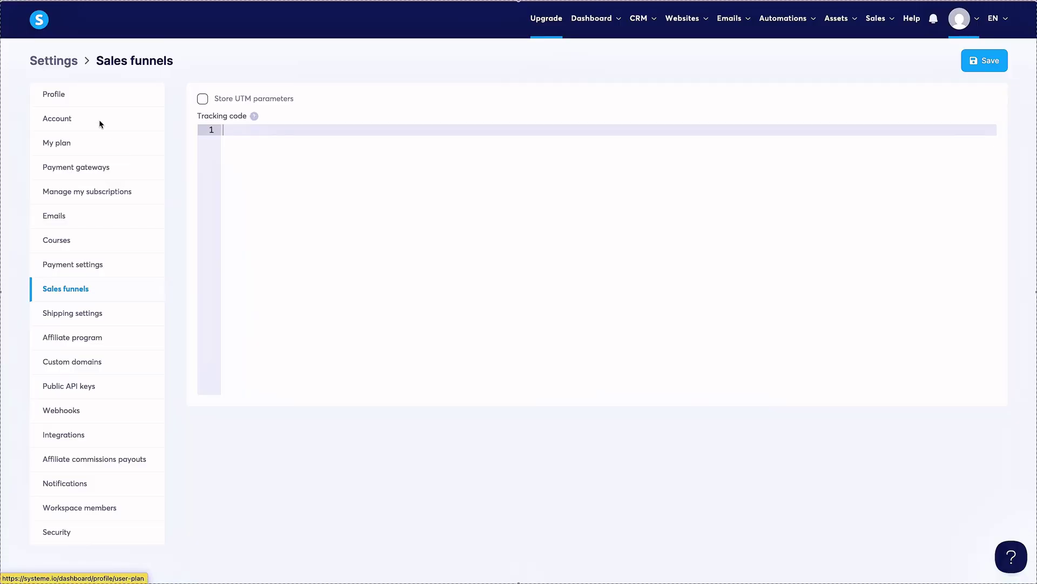
click(92, 169)
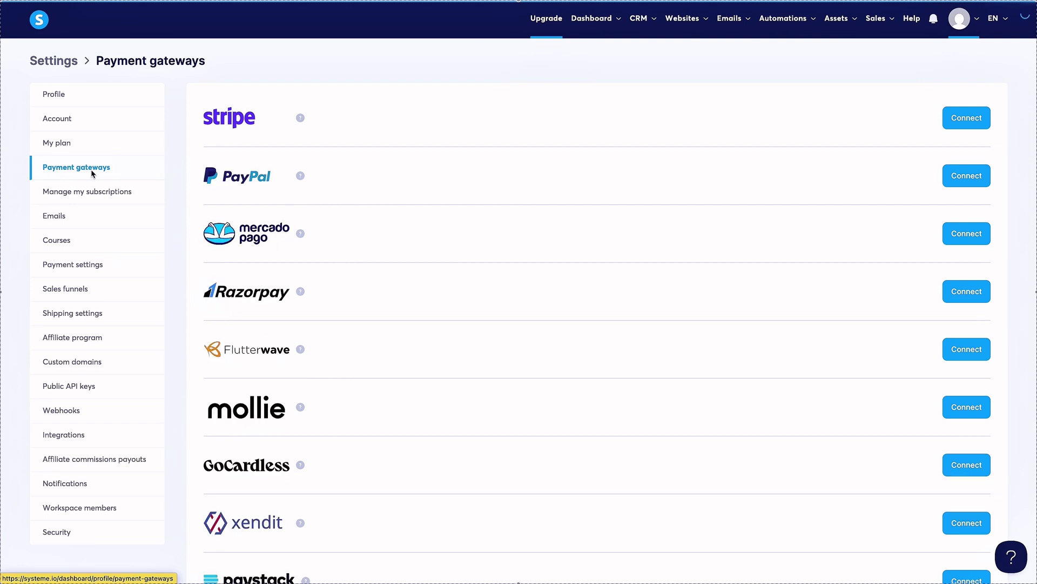
Connect Cash on delivery with instructions 'Cash on delivery', then go to Manage my subscriptions.
scroll(403, 325, down, 3)
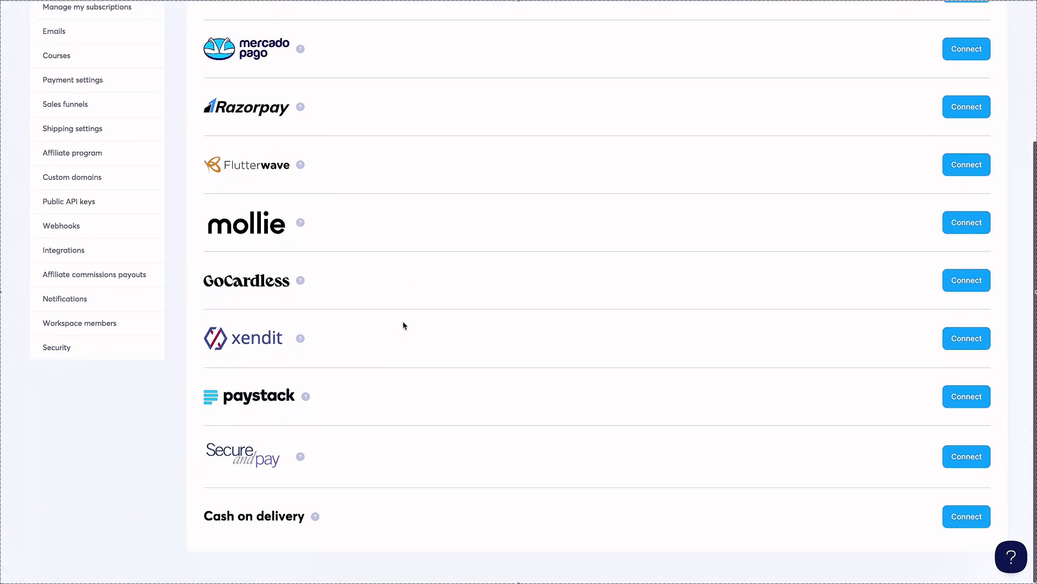
scroll(403, 325, up, 1)
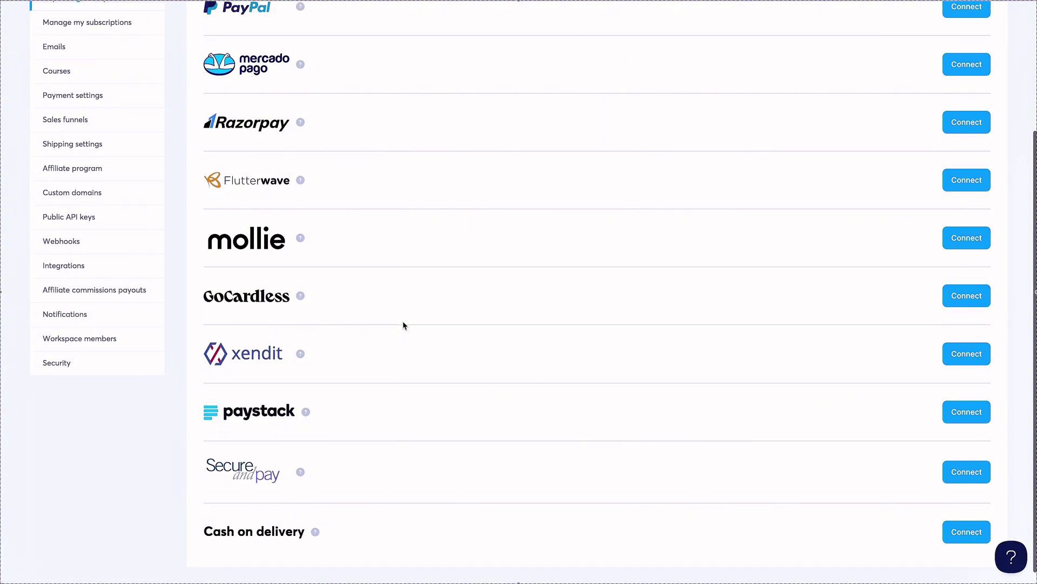
scroll(403, 325, up, 5)
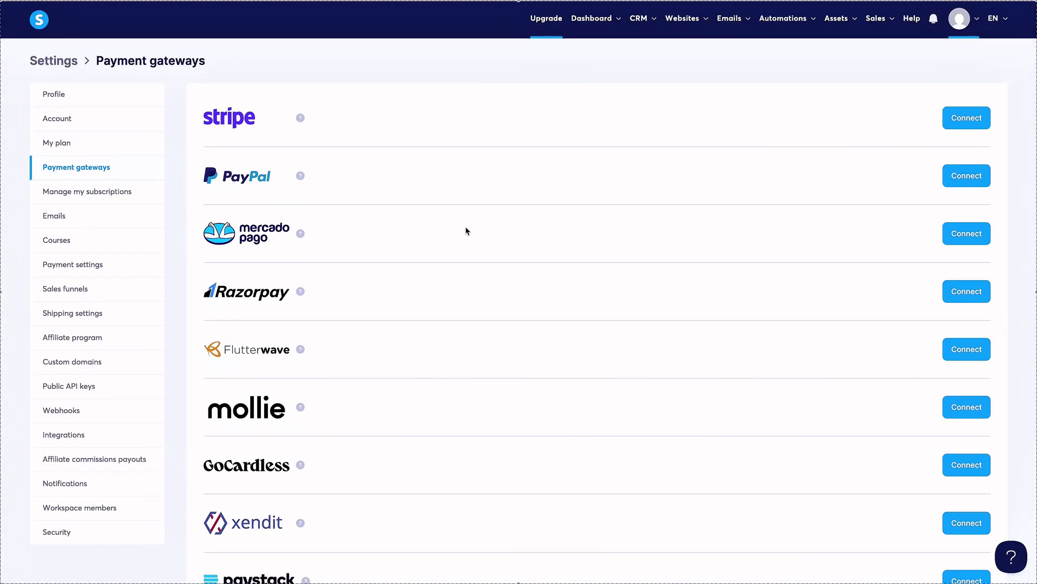
scroll(465, 231, down, 4)
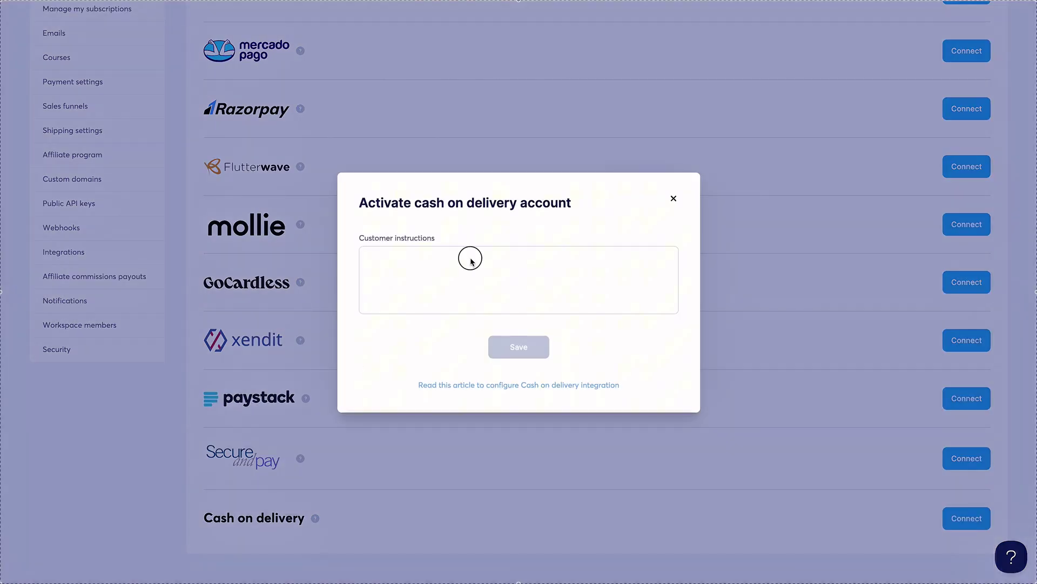
click(470, 260)
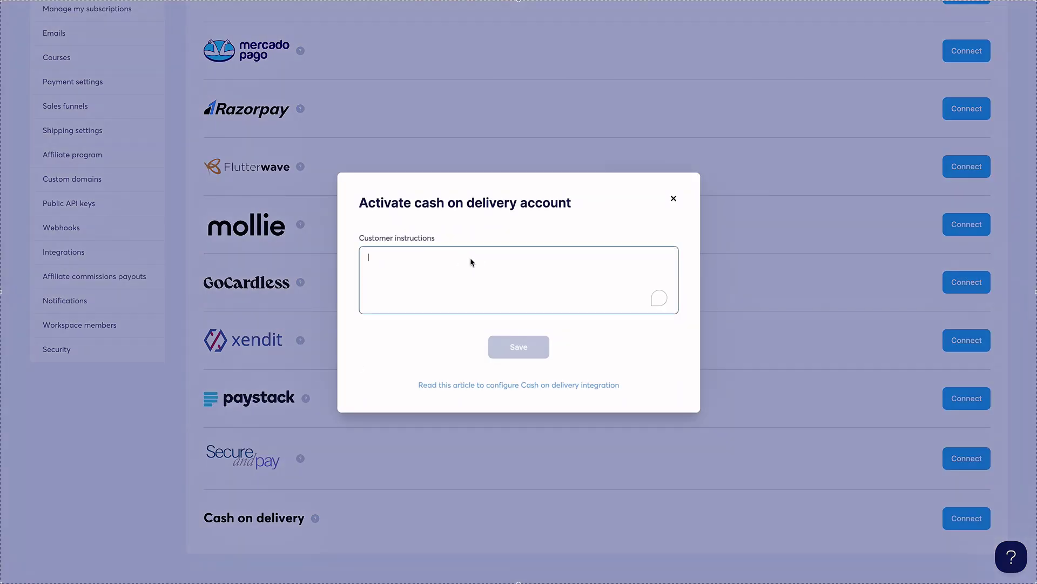
text(Cash on delivery)
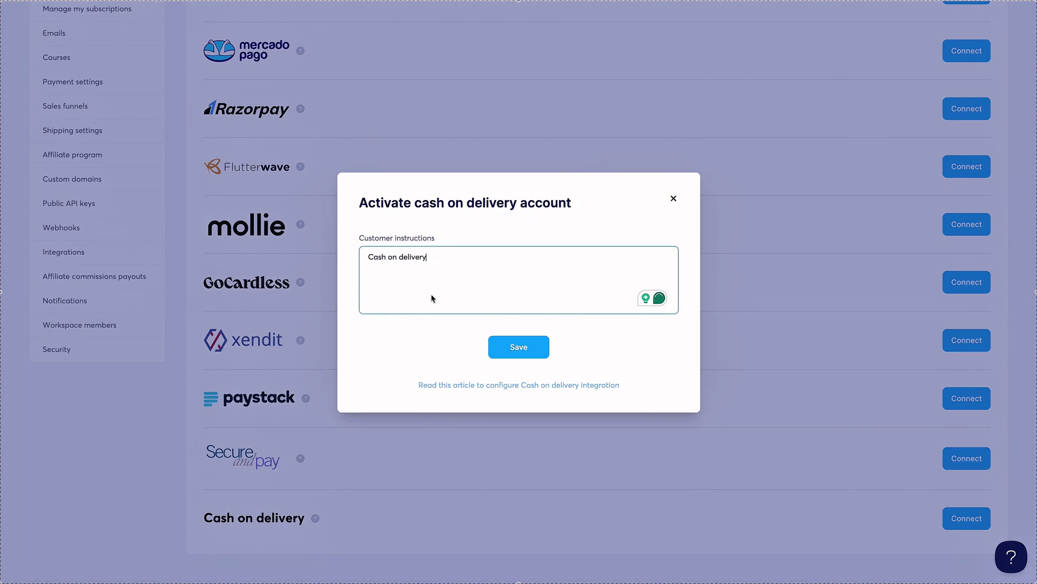
click(537, 346)
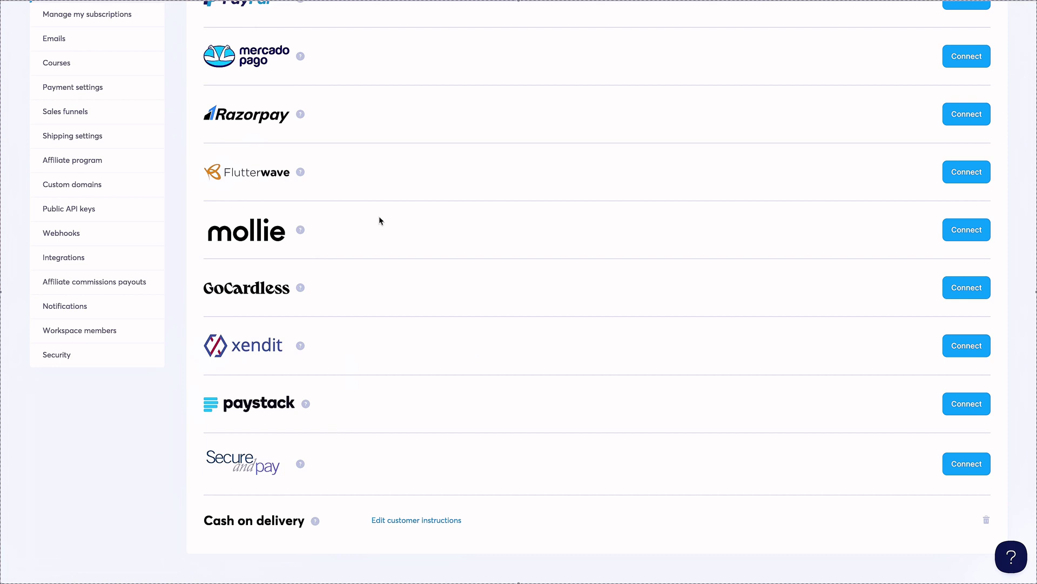
scroll(400, 203, up, 5)
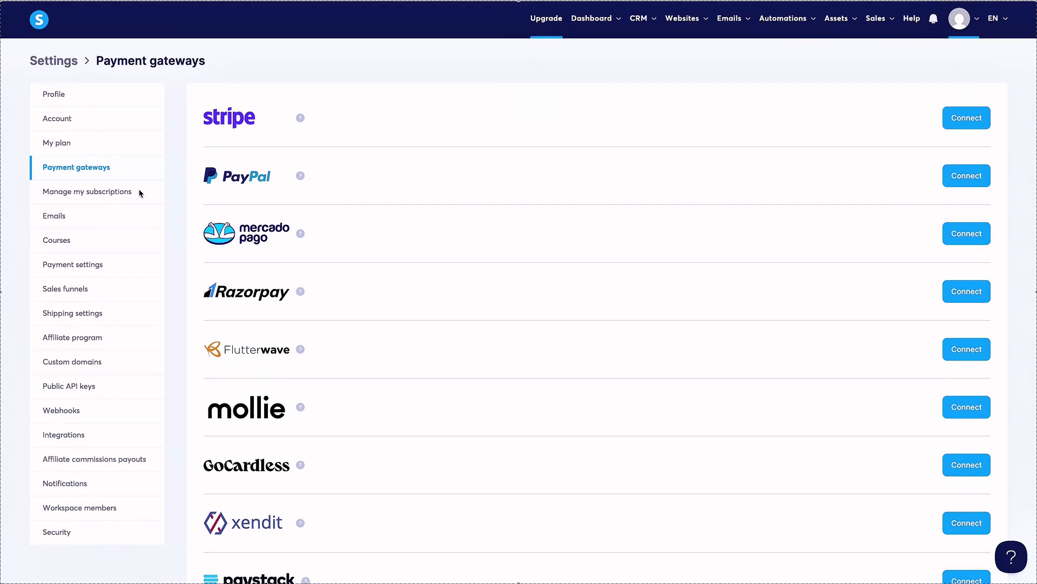
click(111, 193)
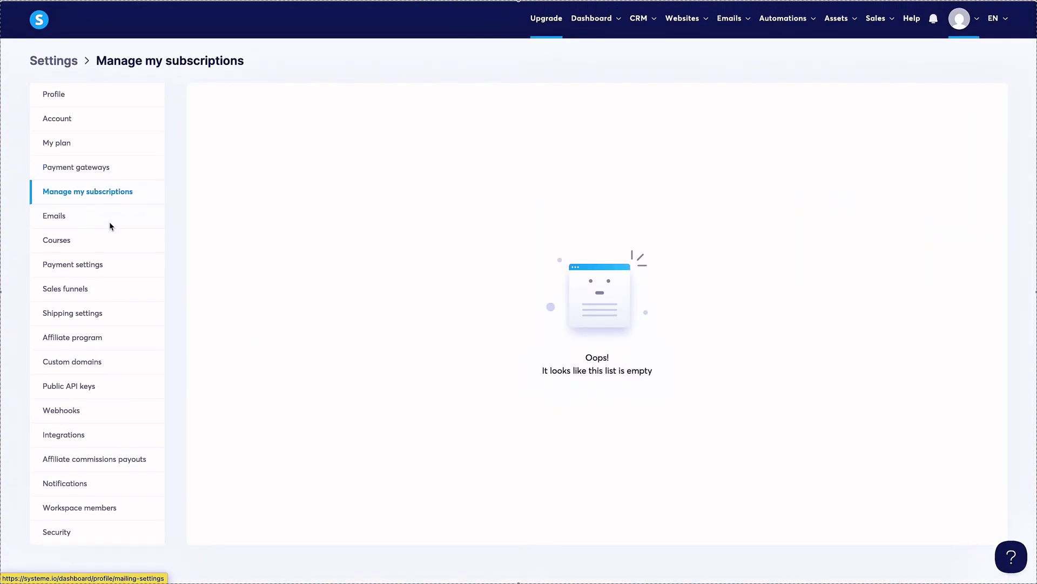
Visit the Emails, Integrations and Webhooks settings pages, ending back on Emails.
click(110, 224)
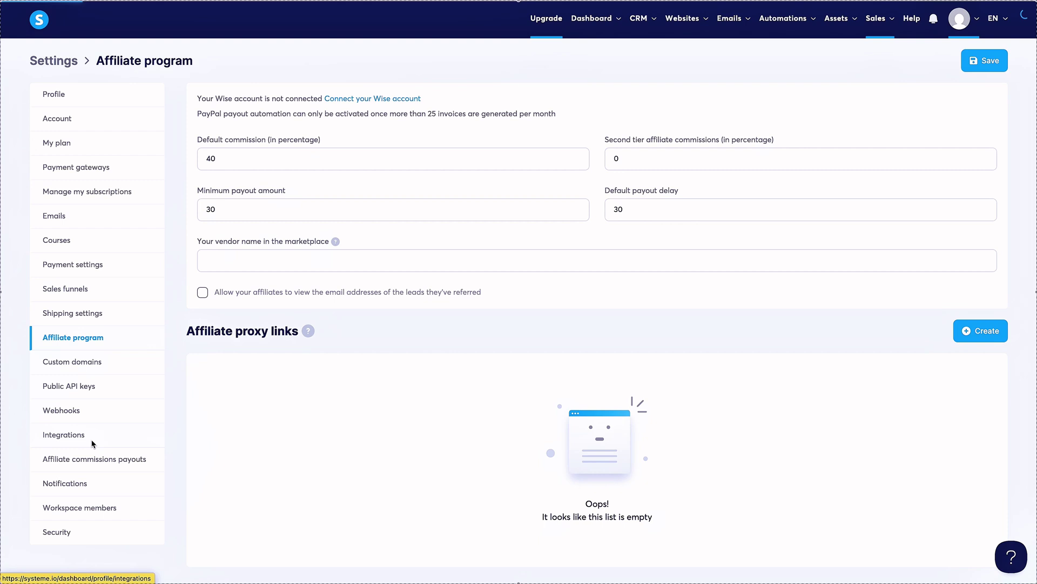
click(92, 444)
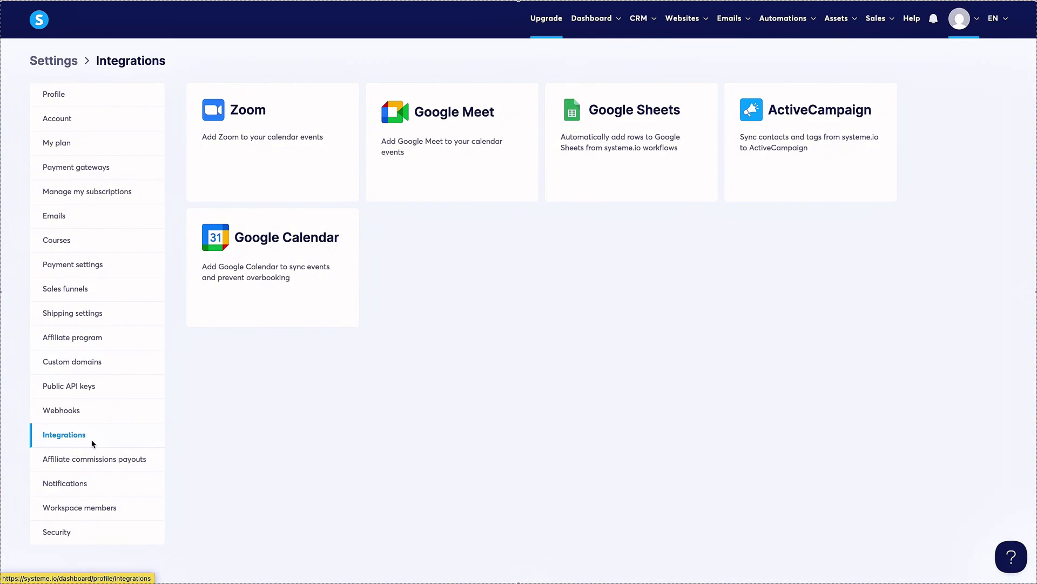
click(89, 411)
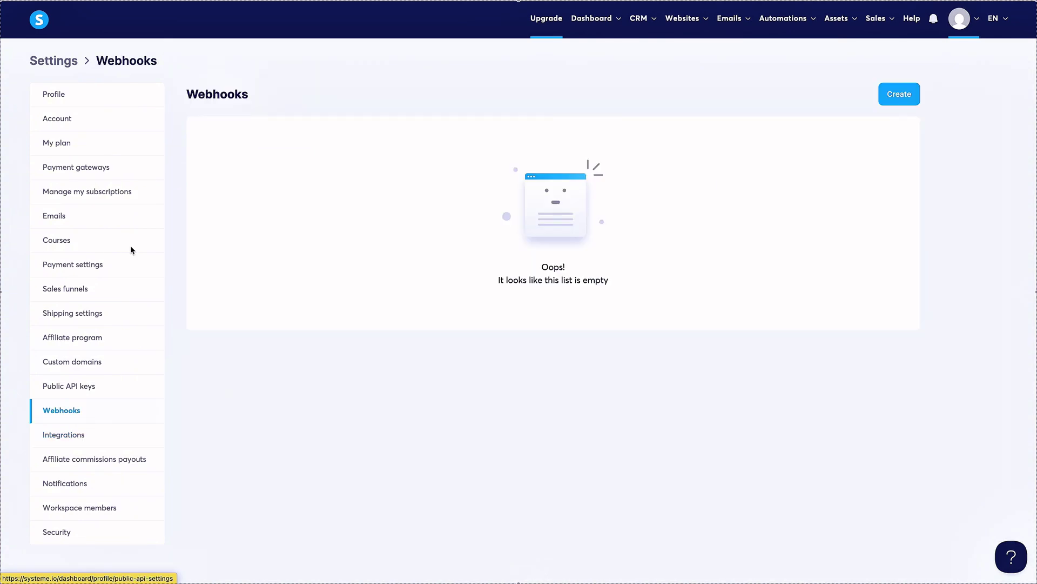
click(90, 214)
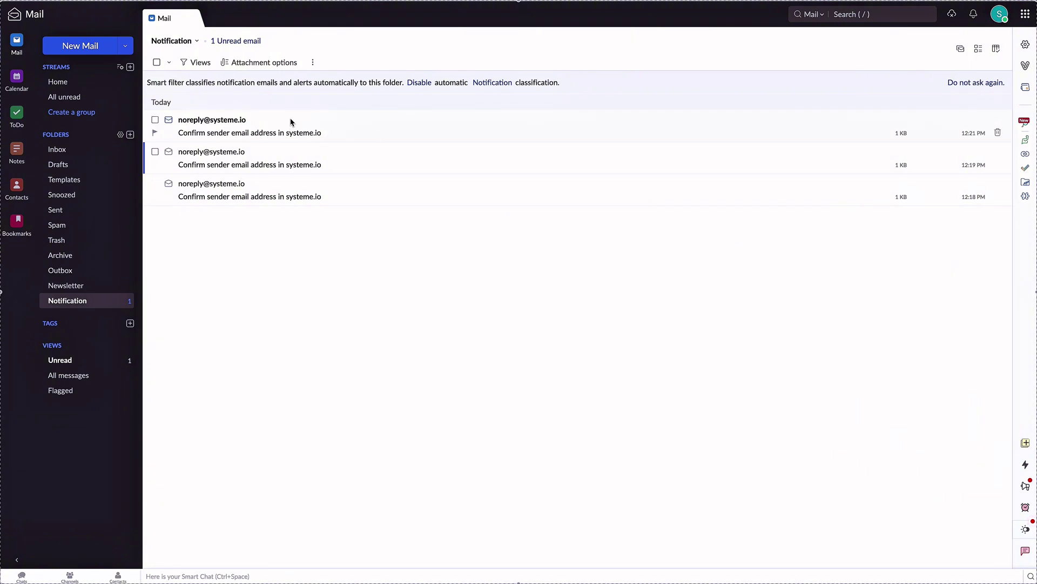
Check the Inbox and notifications, then review the domain's MX, SPF, DKIM and DMARC records.
click(63, 150)
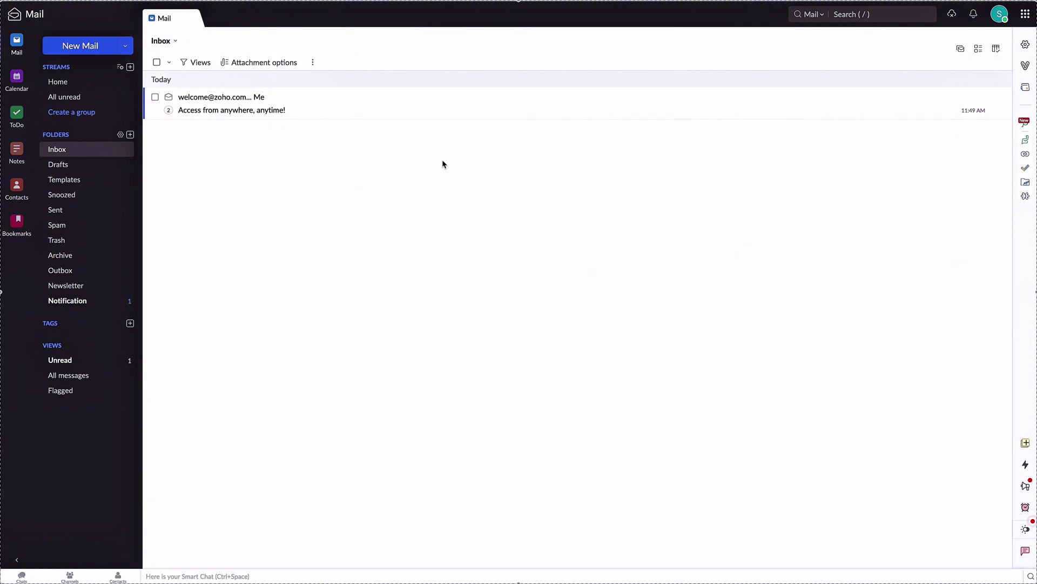
click(975, 21)
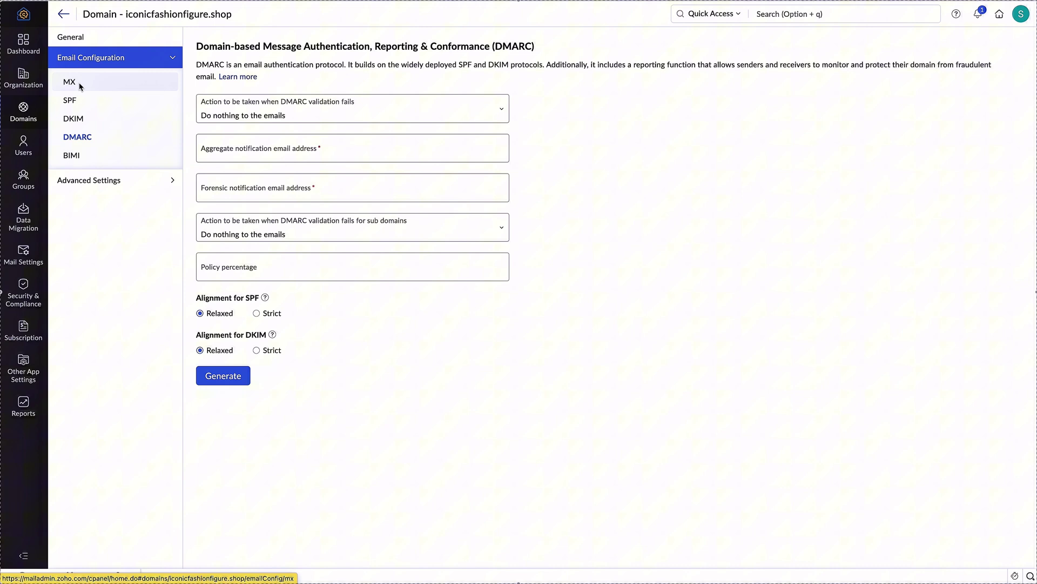
click(80, 85)
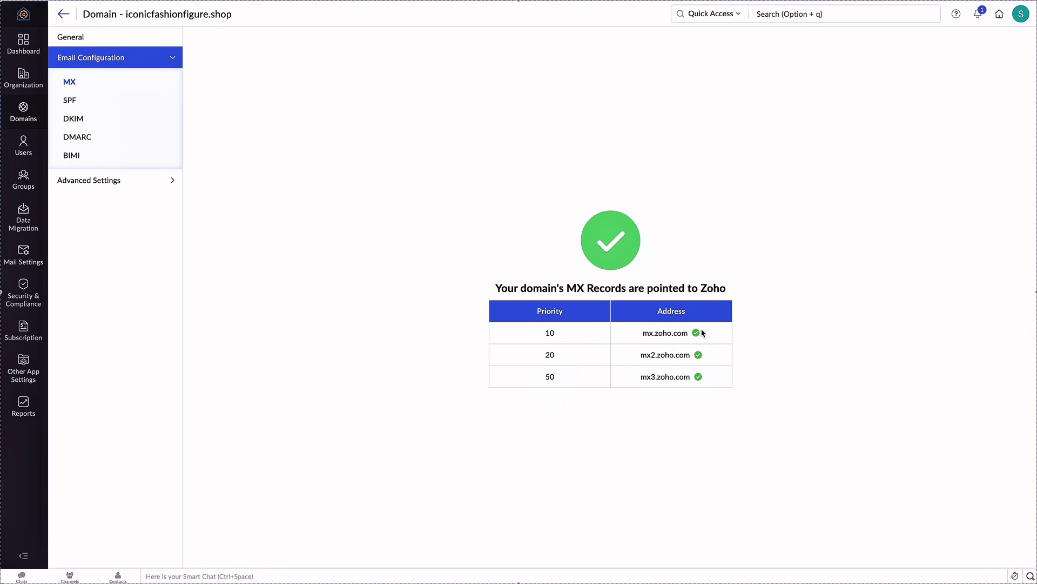
click(77, 101)
click(73, 119)
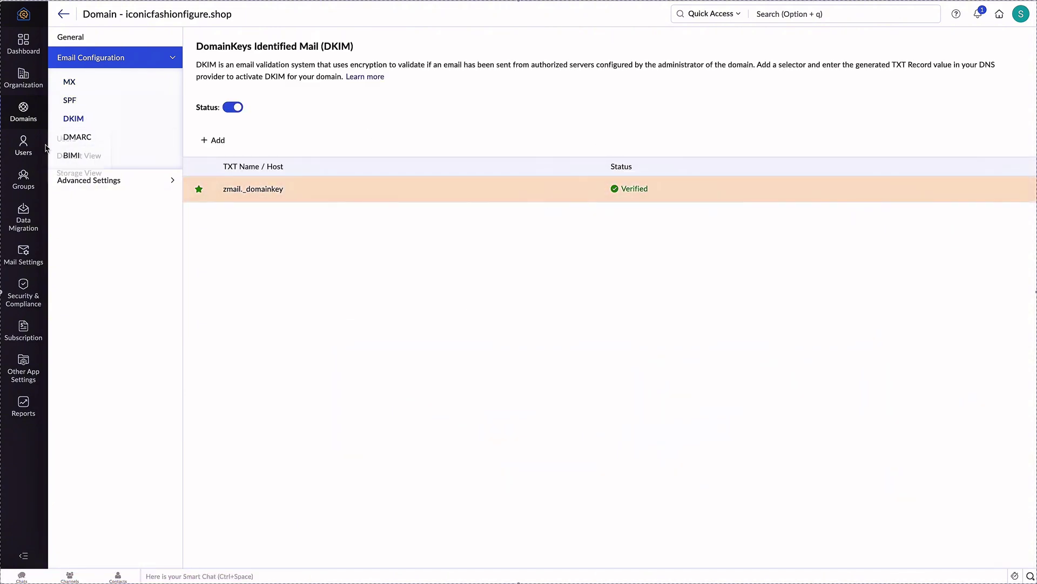
click(144, 135)
click(107, 84)
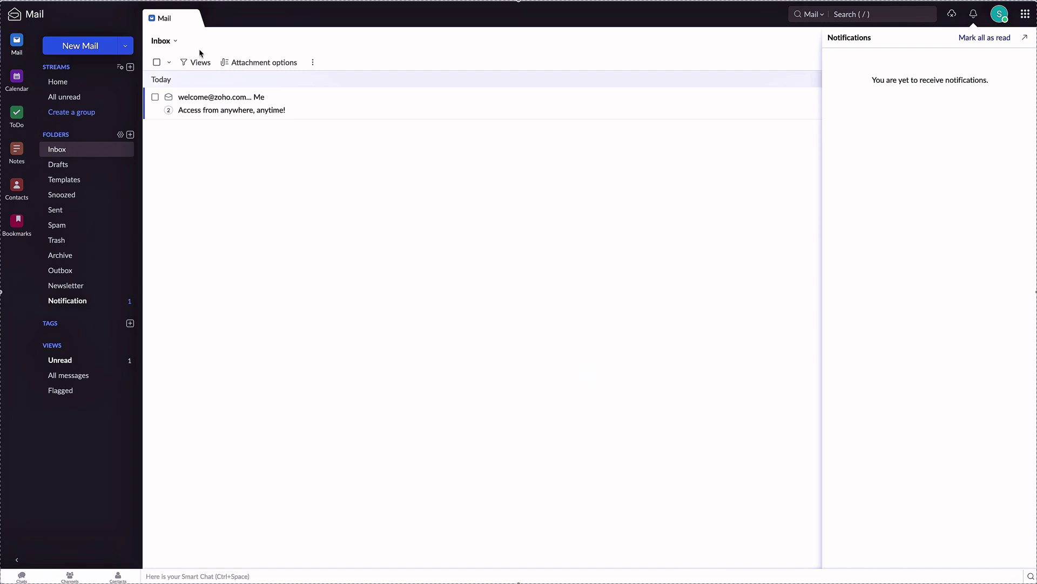
Open the latest systeme.io confirmation email in the Notification folder, then return to the list.
click(91, 301)
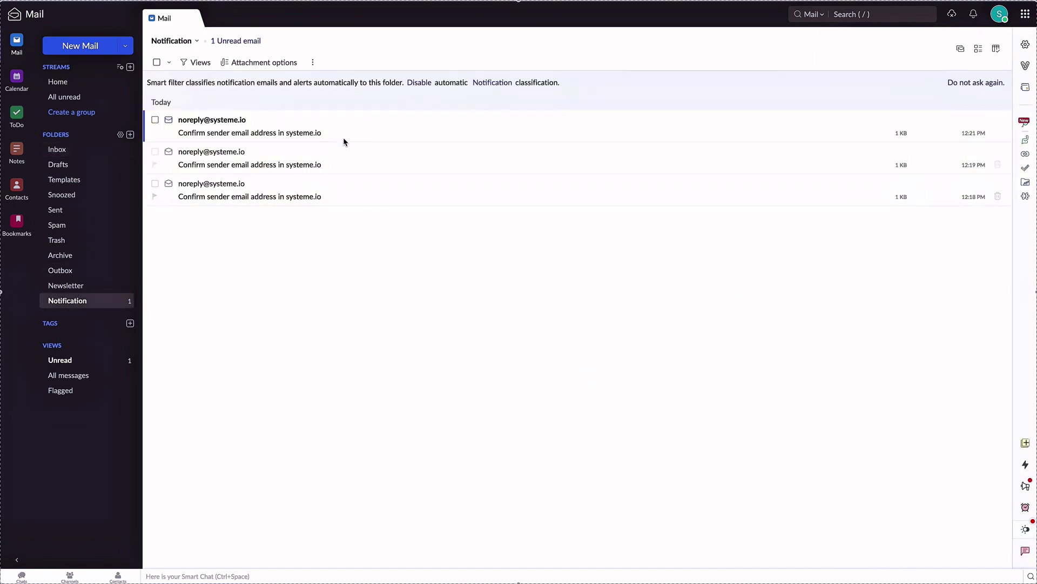
click(345, 138)
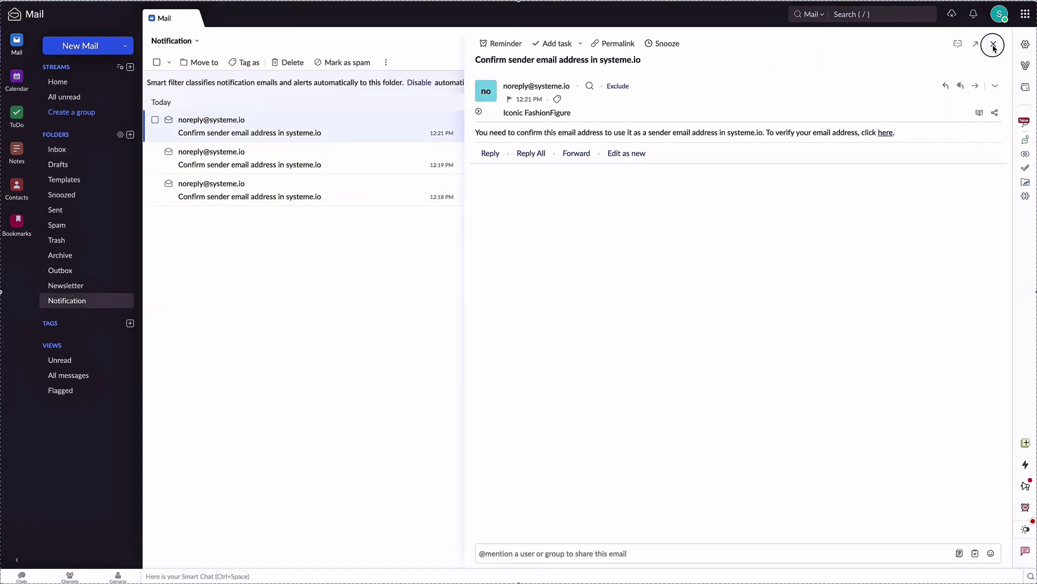
click(994, 46)
click(393, 124)
click(993, 43)
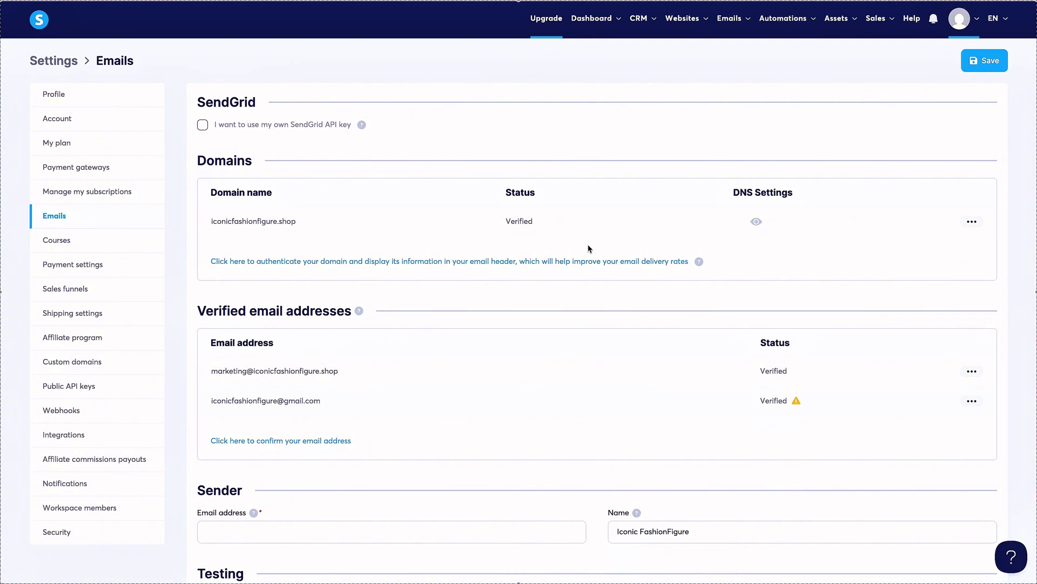
Enter the shop's marketing address as the Sender Email address.
scroll(706, 366, down, 2)
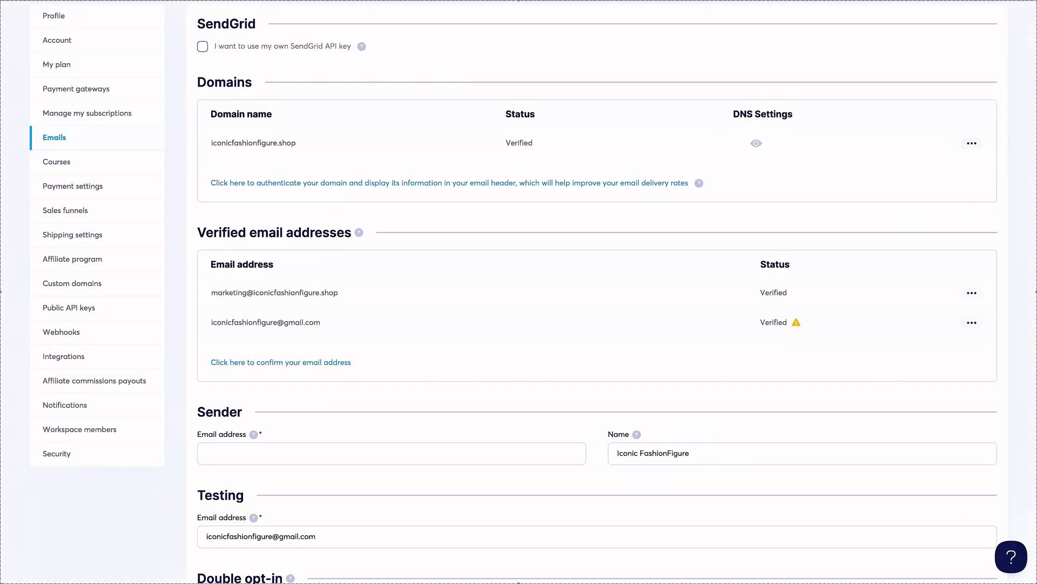
scroll(517, 313, down, 3)
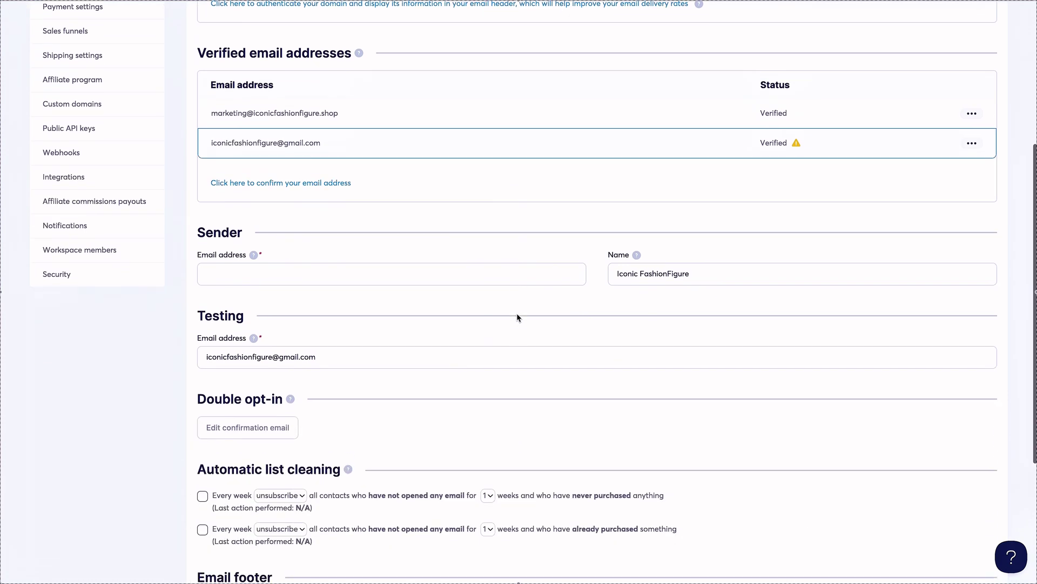
click(443, 268)
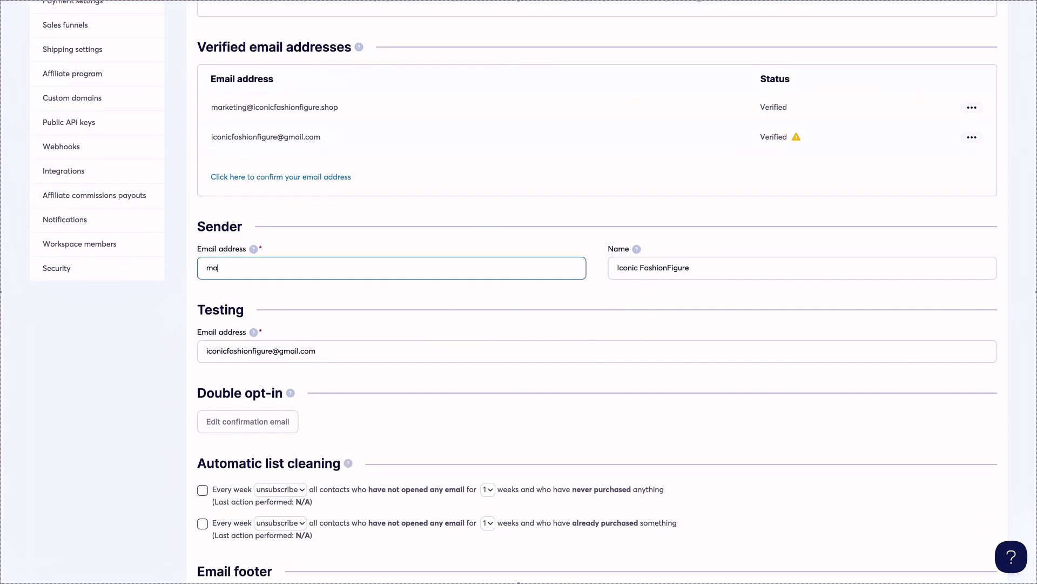
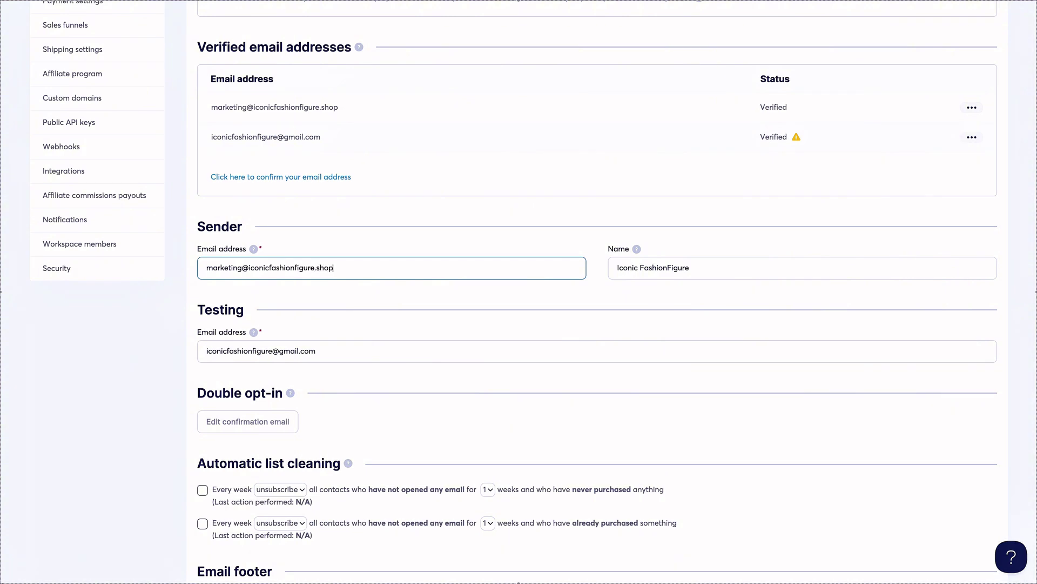
Copy the sender address into the Testing Email address field and save the settings.
drag(370, 355, 108, 340)
drag(352, 270, 139, 272)
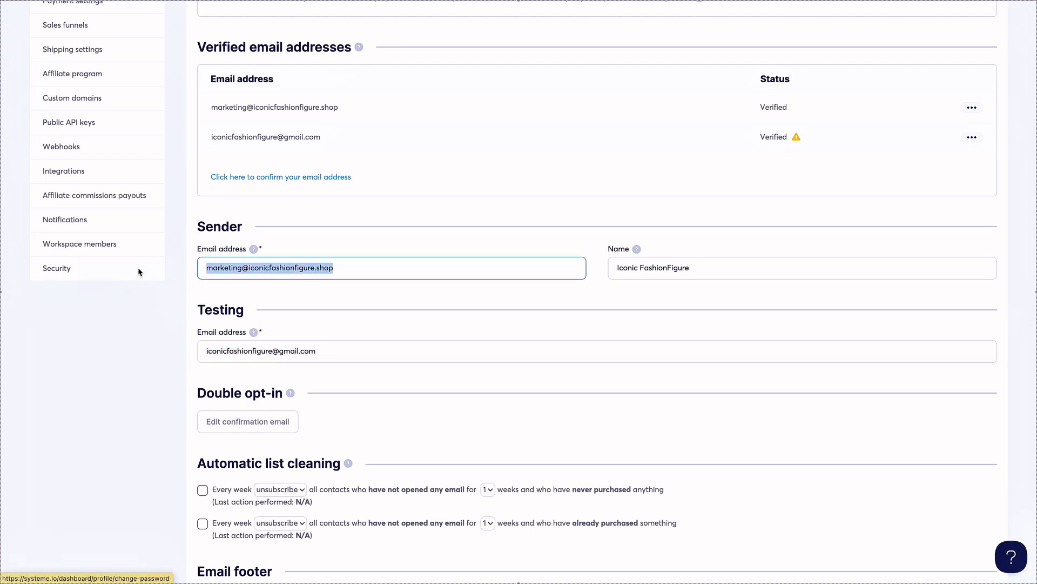
key(ctrl+c)
drag(352, 355, 170, 341)
key(ctrl+v)
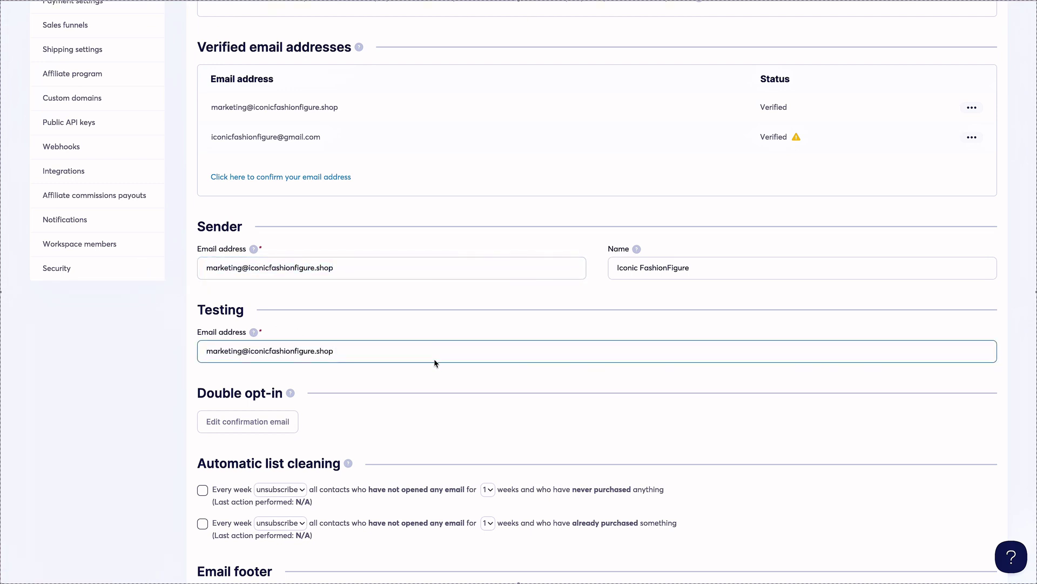
scroll(436, 363, down, 3)
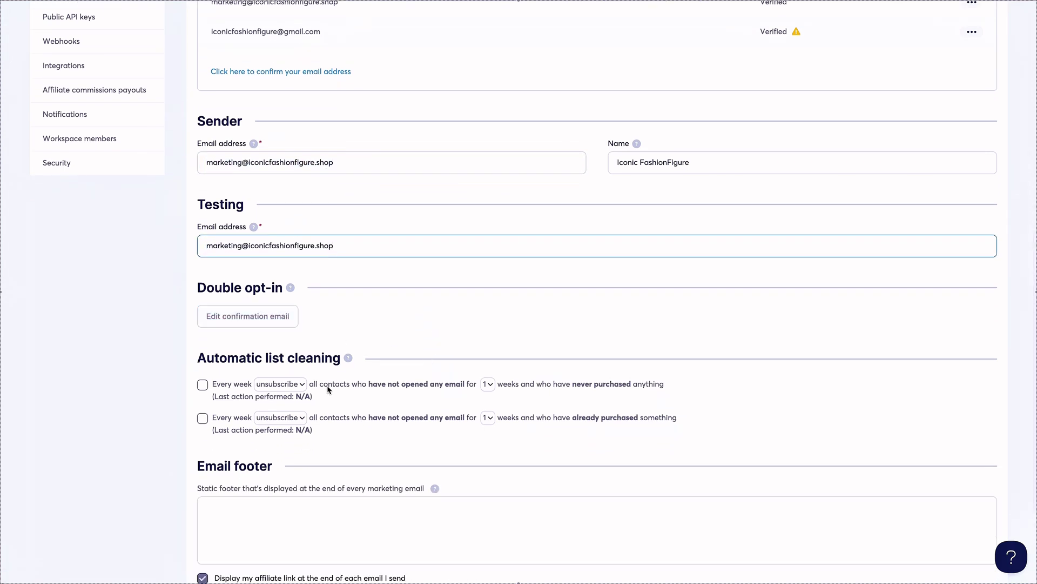
scroll(327, 389, down, 3)
scroll(340, 388, up, 10)
click(977, 61)
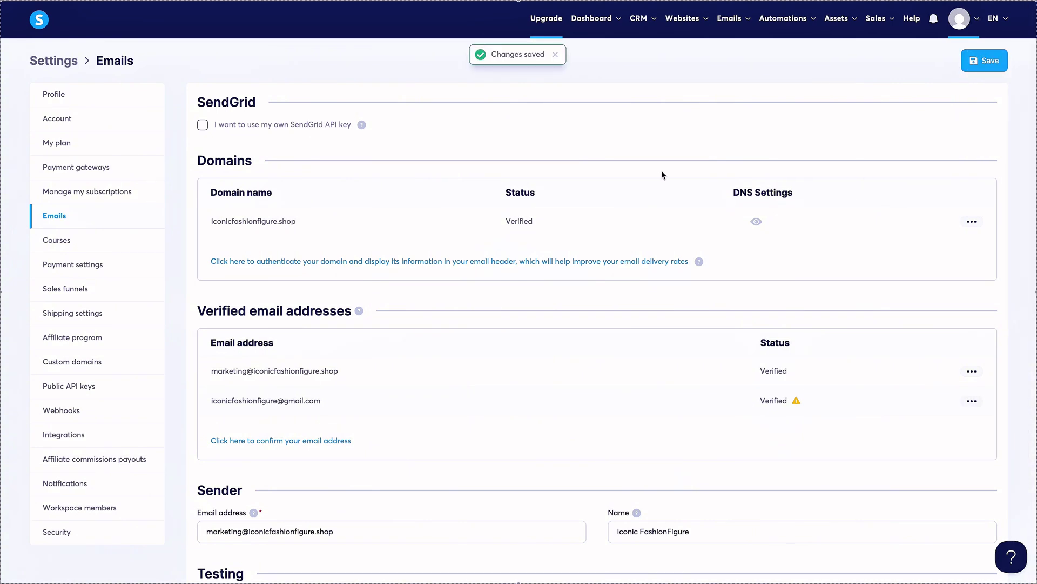
Start a new newsletter with the subject 'Test Campaign 5.26'.
mouse_move(740, 23)
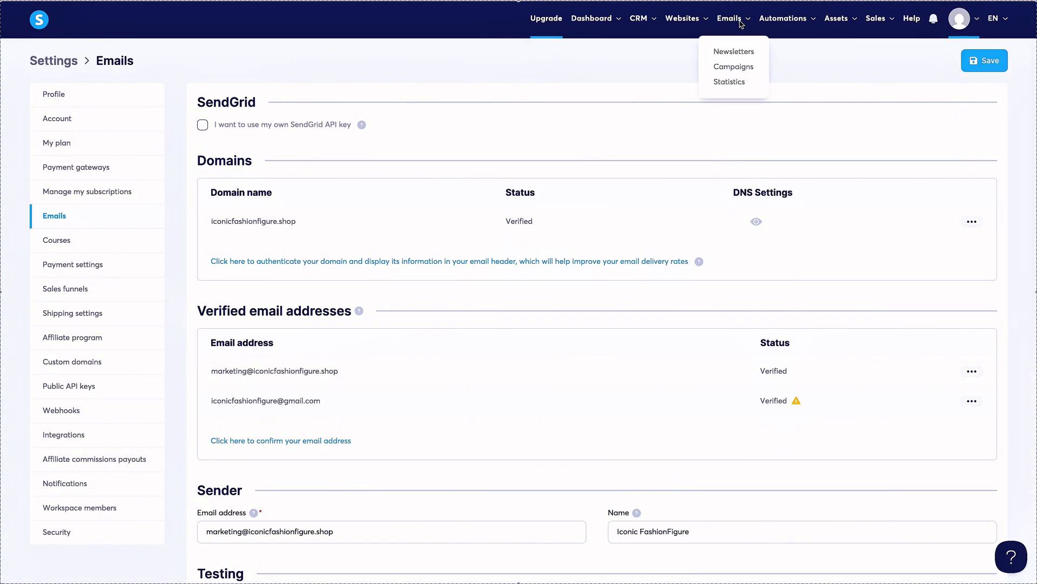
click(734, 51)
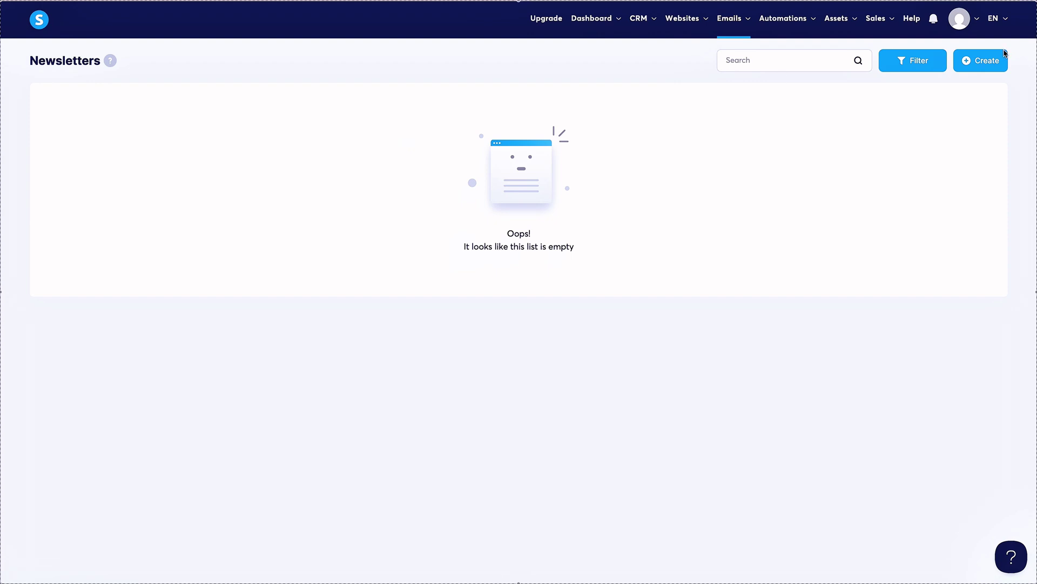
click(997, 58)
click(410, 160)
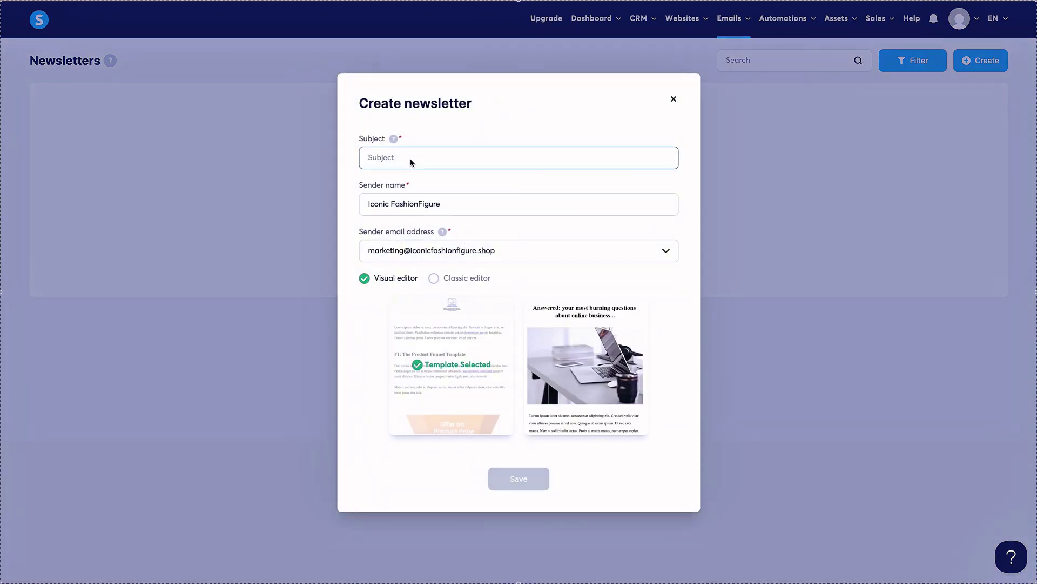
text(Test Campaign)
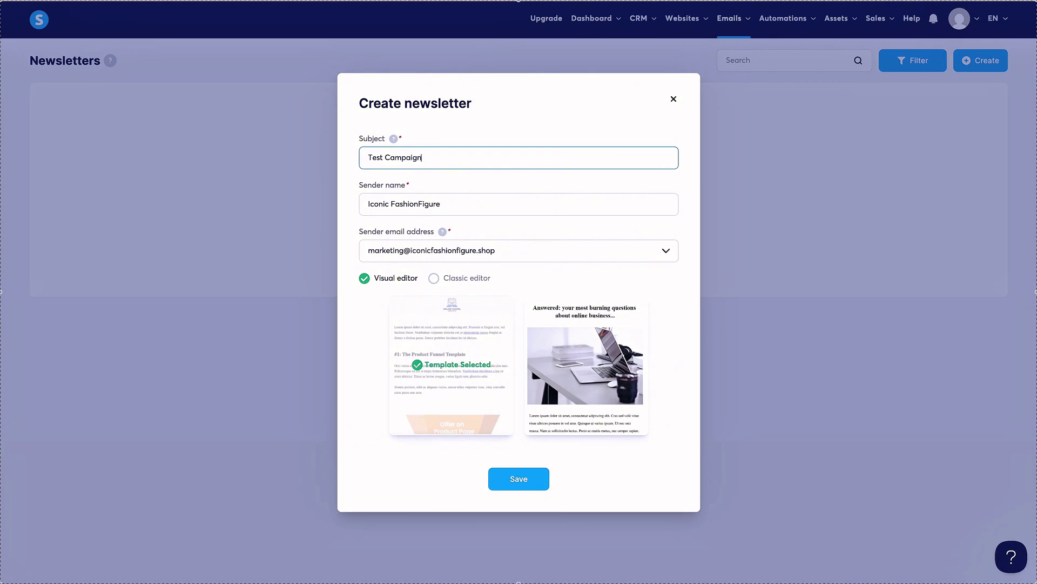
text( 5.26)
Remove the space so the sender name reads IconicFashionFigure, check the sender address, and save.
click(402, 208)
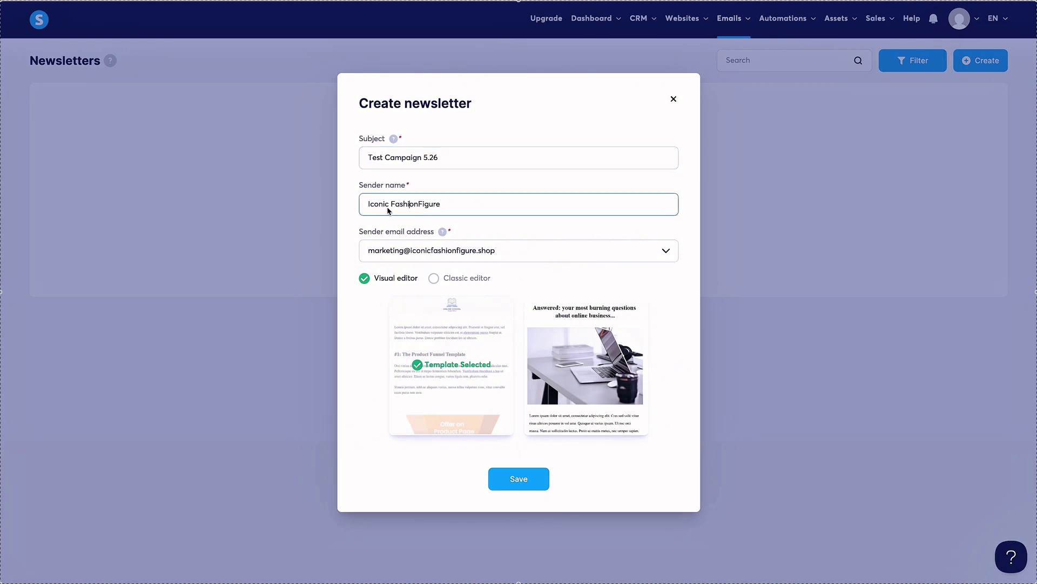
key(BackSpace)
click(535, 255)
click(347, 324)
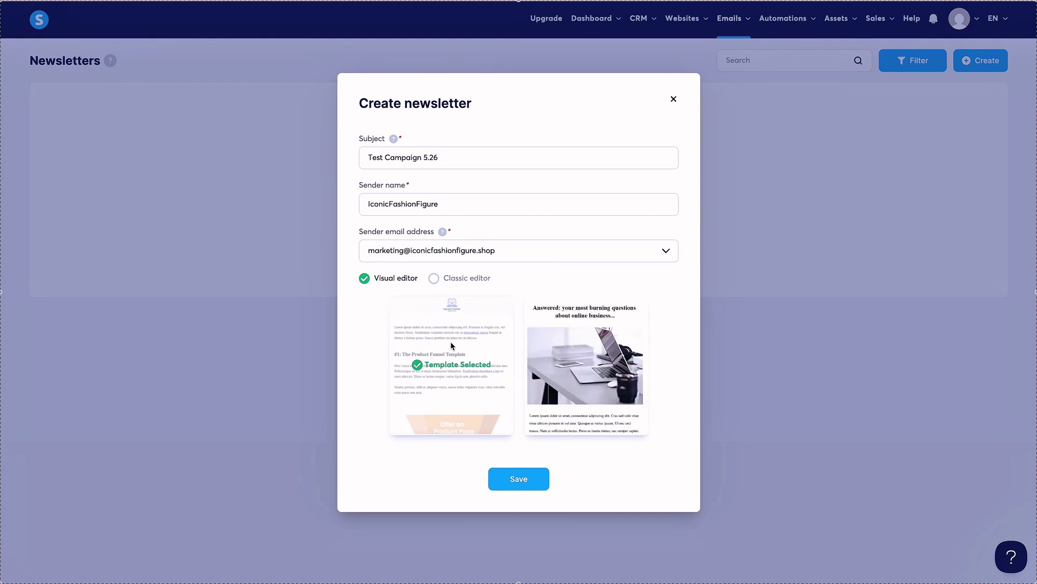
click(528, 484)
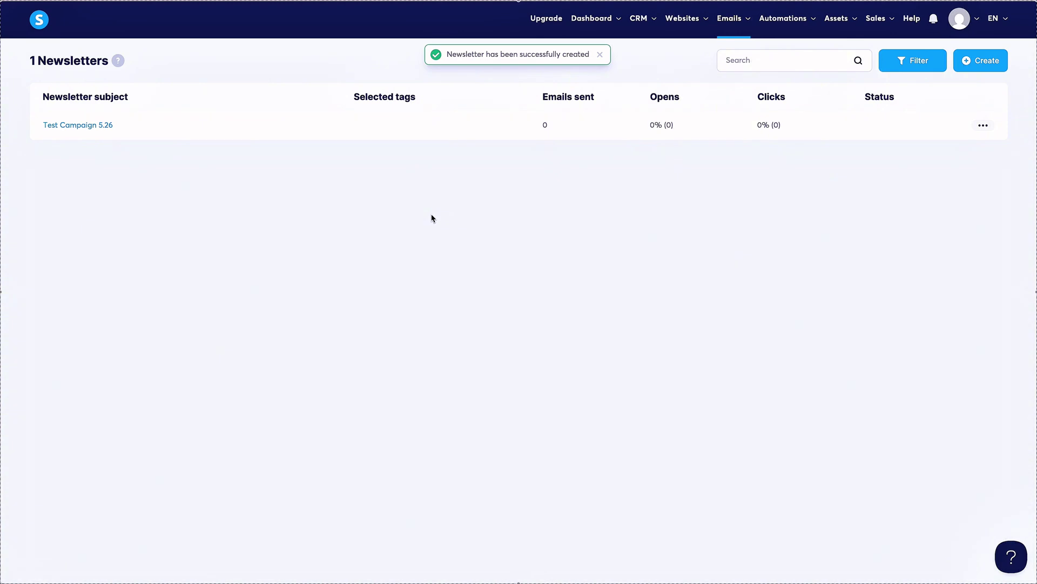
Open Test Campaign 5.26 and enter the preview text 'Test campaign for systeme.io'.
click(92, 128)
click(199, 170)
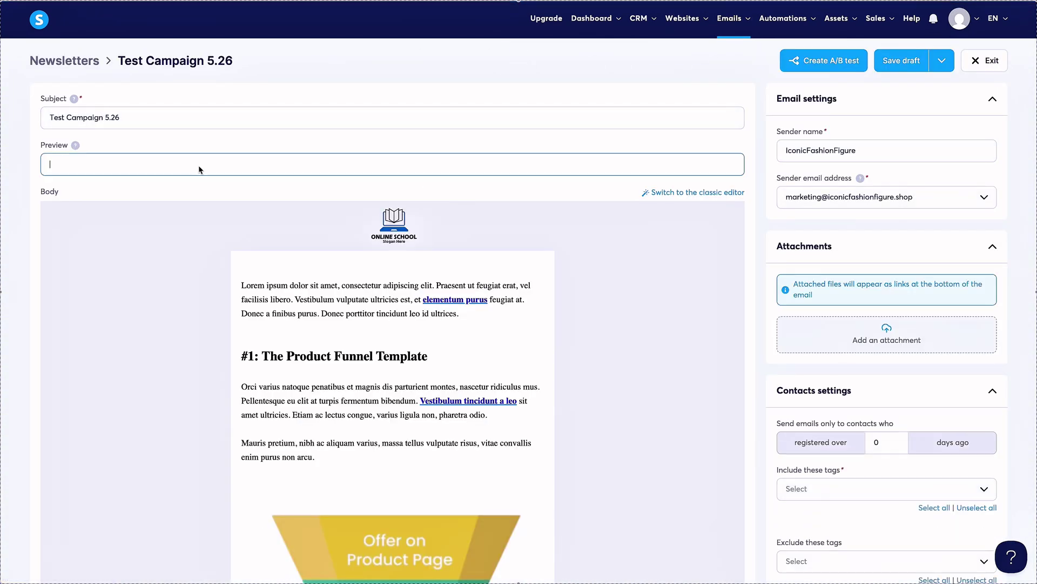
click(76, 146)
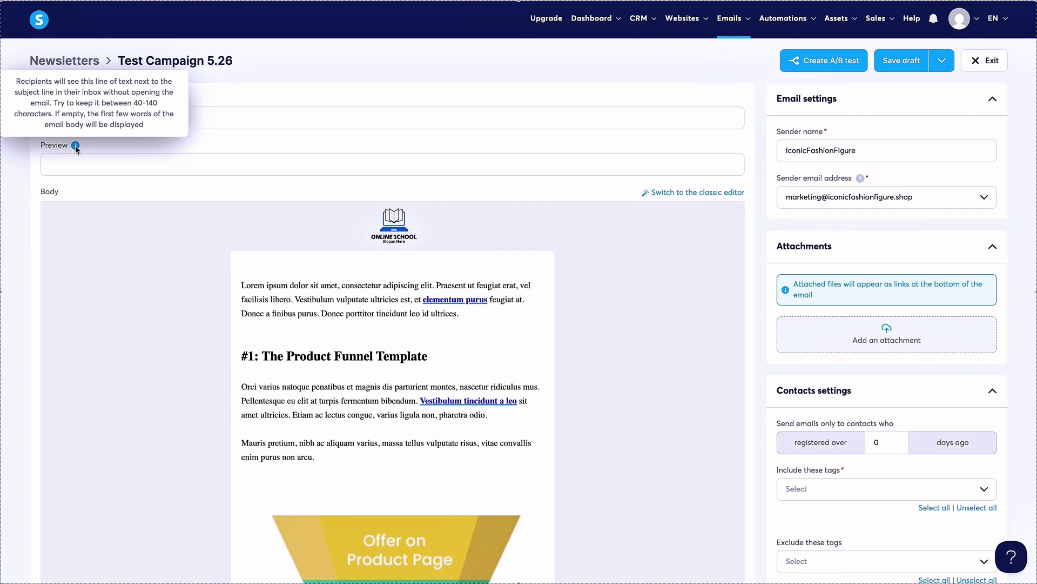
click(130, 164)
text(Test campaign for systeme.io)
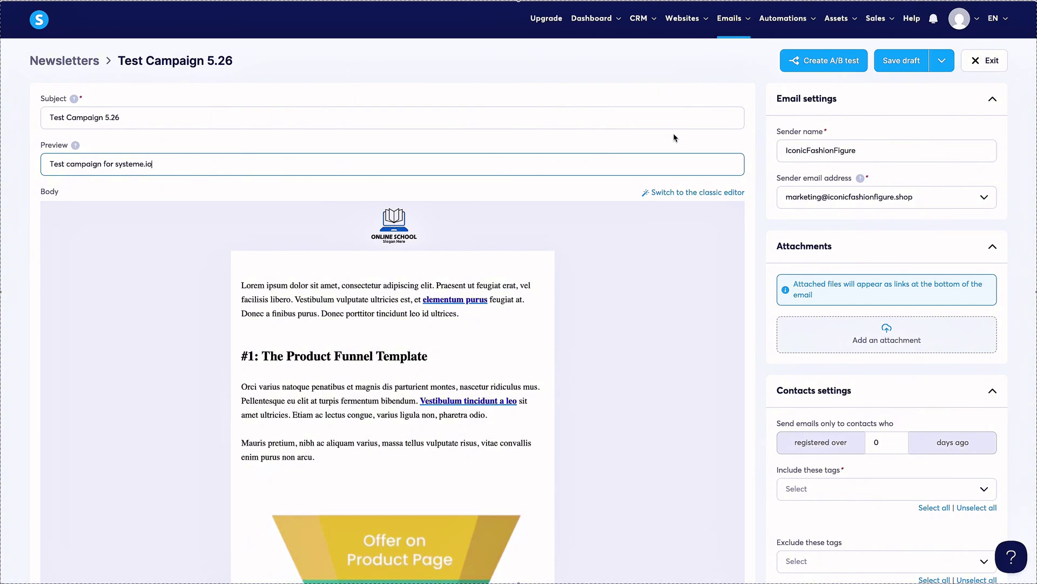
Check the Include these tags dropdown, which has no tags available.
scroll(898, 158, down, 1)
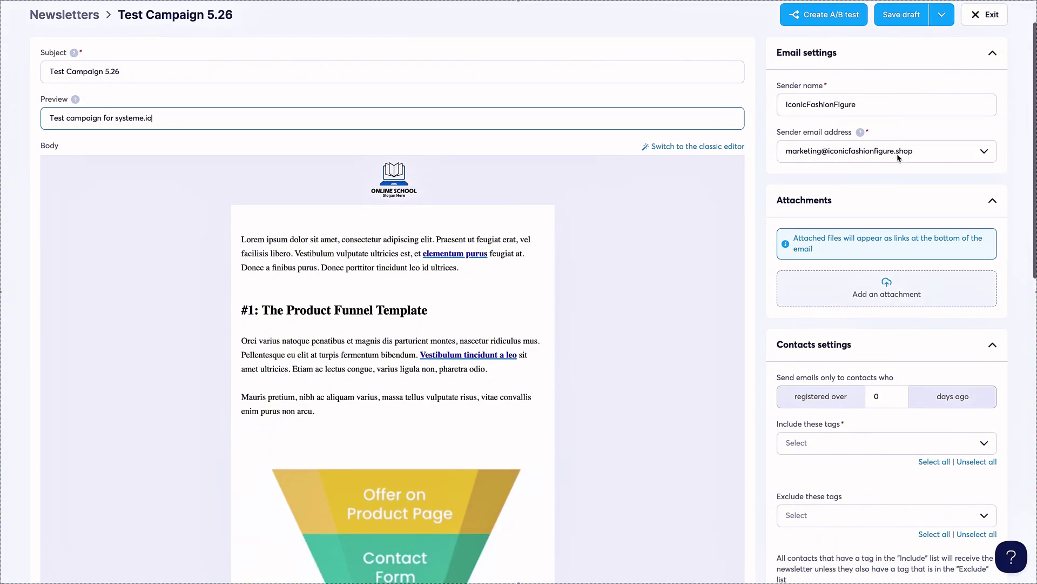
scroll(949, 156, down, 3)
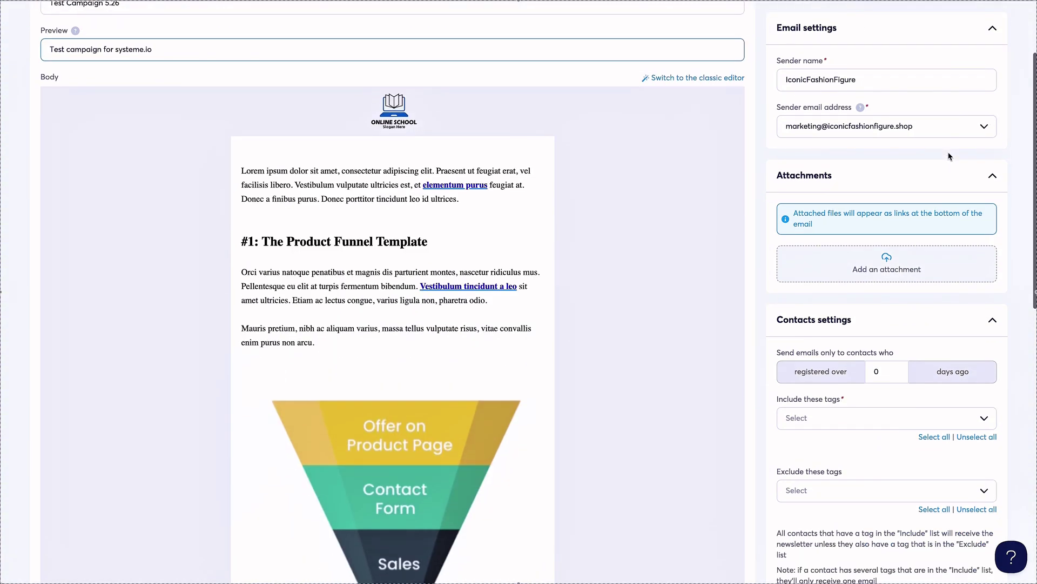
scroll(897, 270, down, 5)
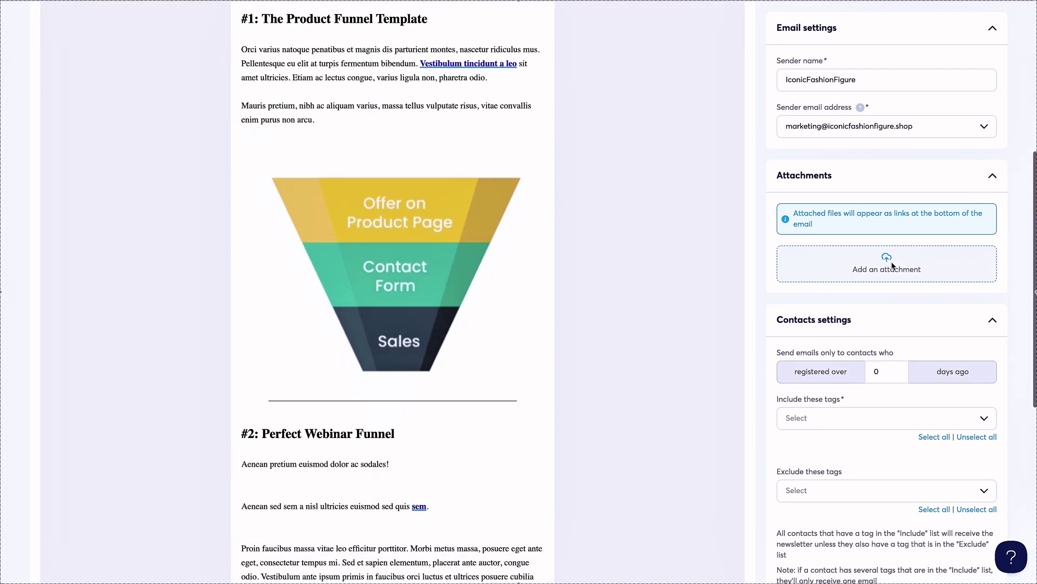
click(897, 420)
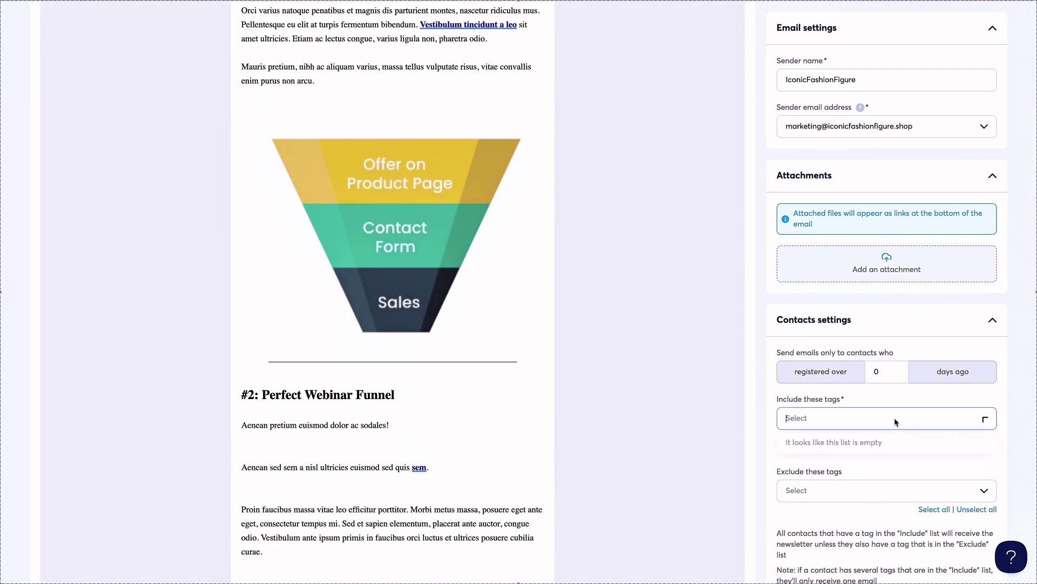
click(894, 405)
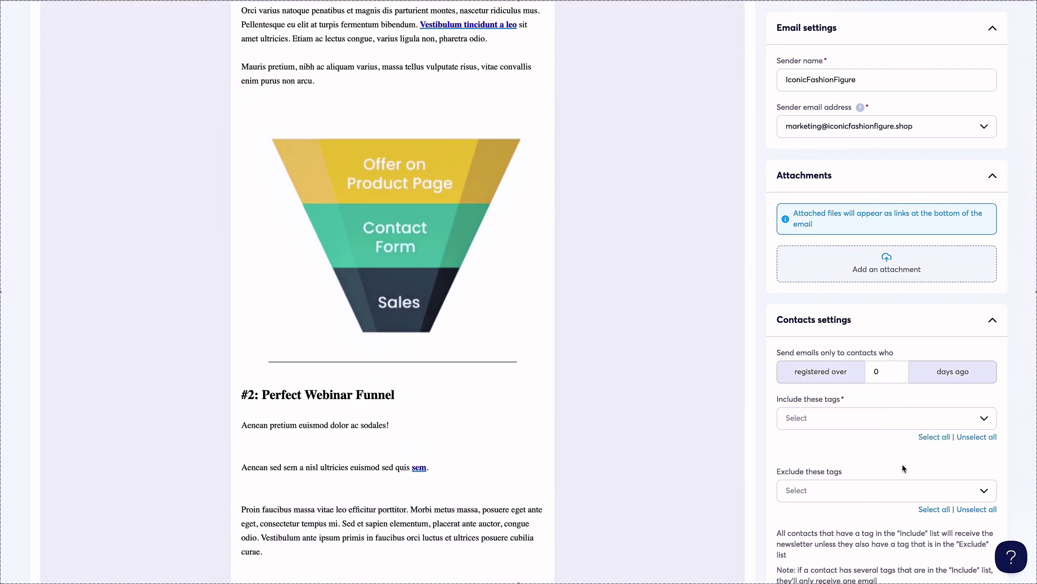
scroll(904, 468, down, 6)
scroll(508, 259, up, 13)
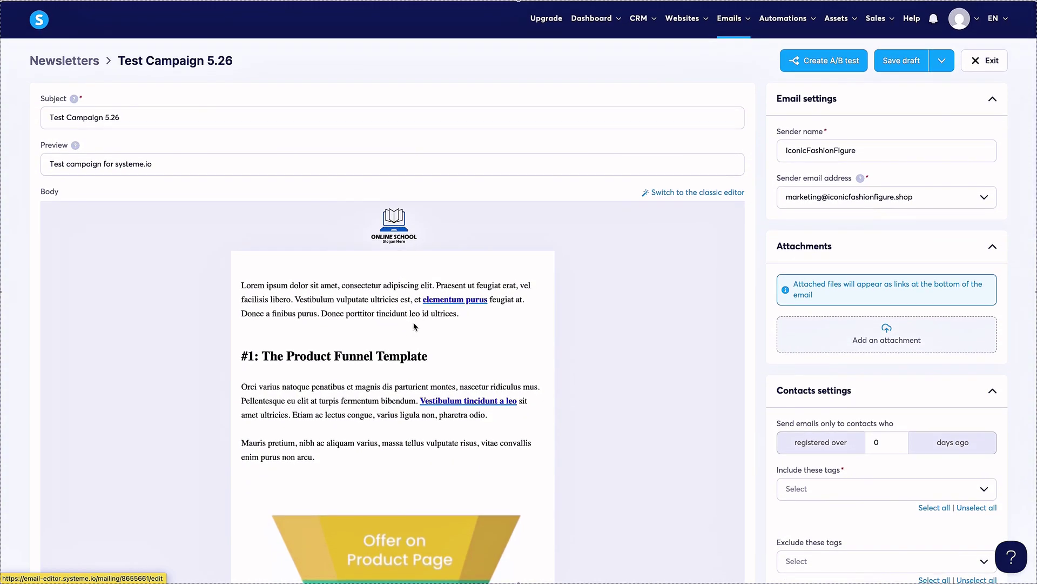
Open the visual builder on the campaign body showing the Product Funnel Template text.
click(295, 290)
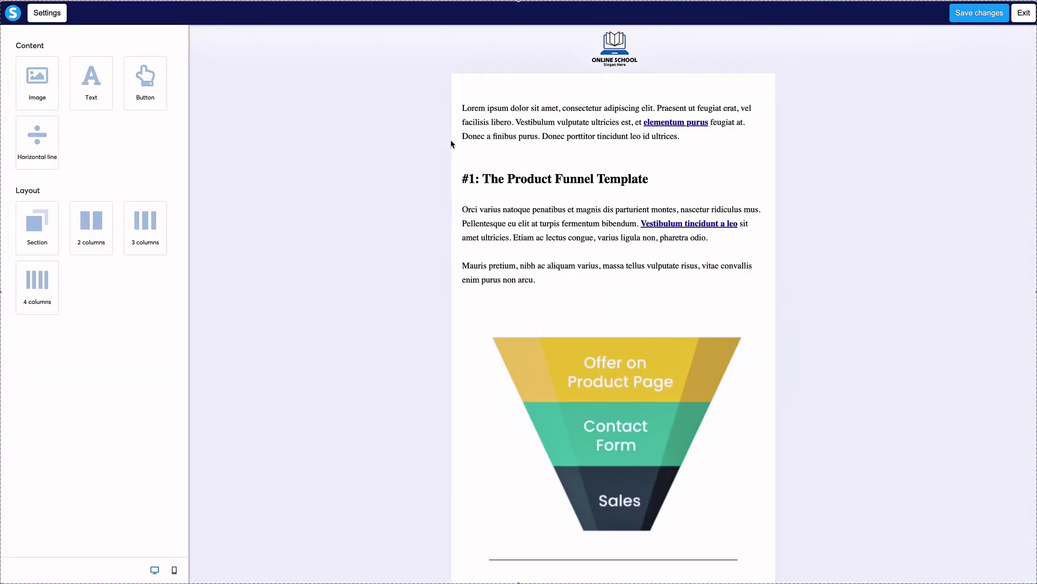
click(550, 123)
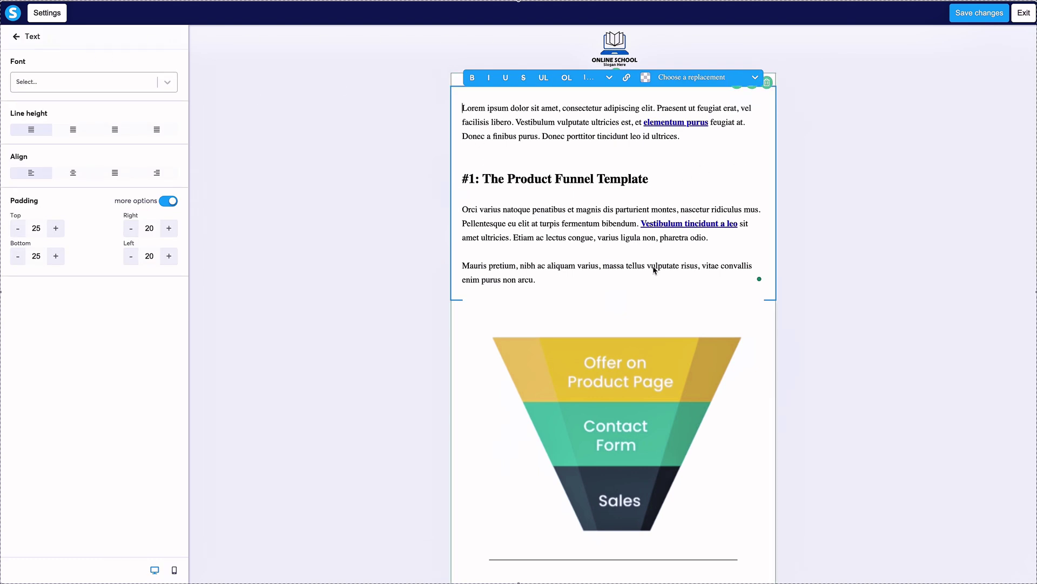
click(603, 353)
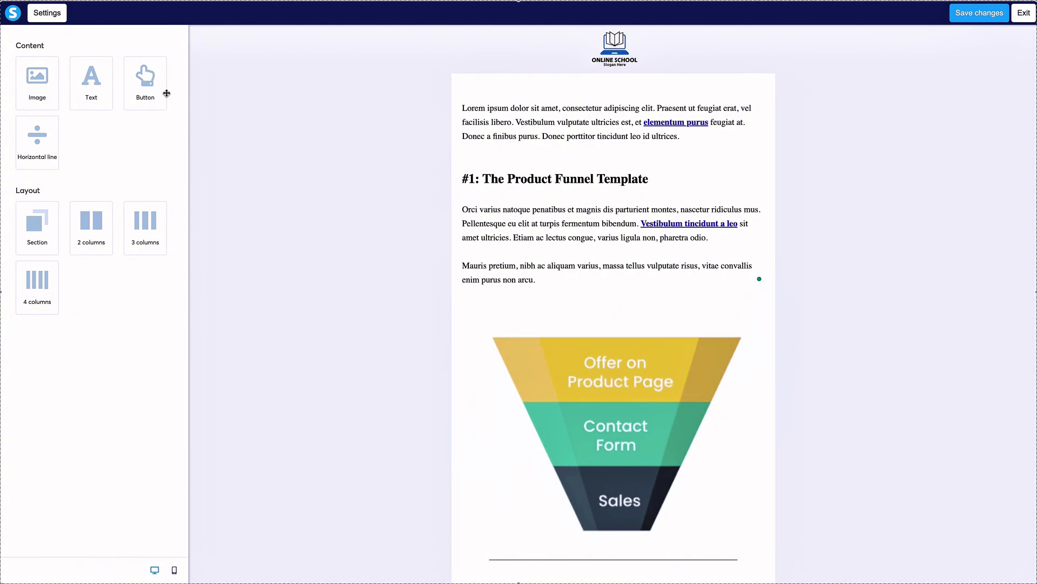
Drop a Button block between the Product Funnel Template text and the funnel image.
drag(166, 92, 614, 299)
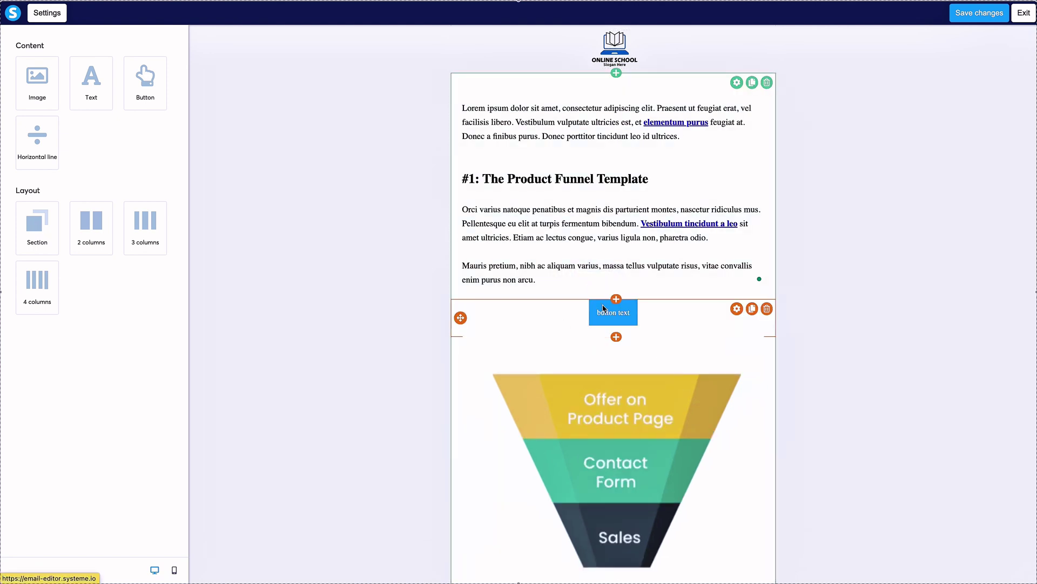
scroll(604, 310, down, 1)
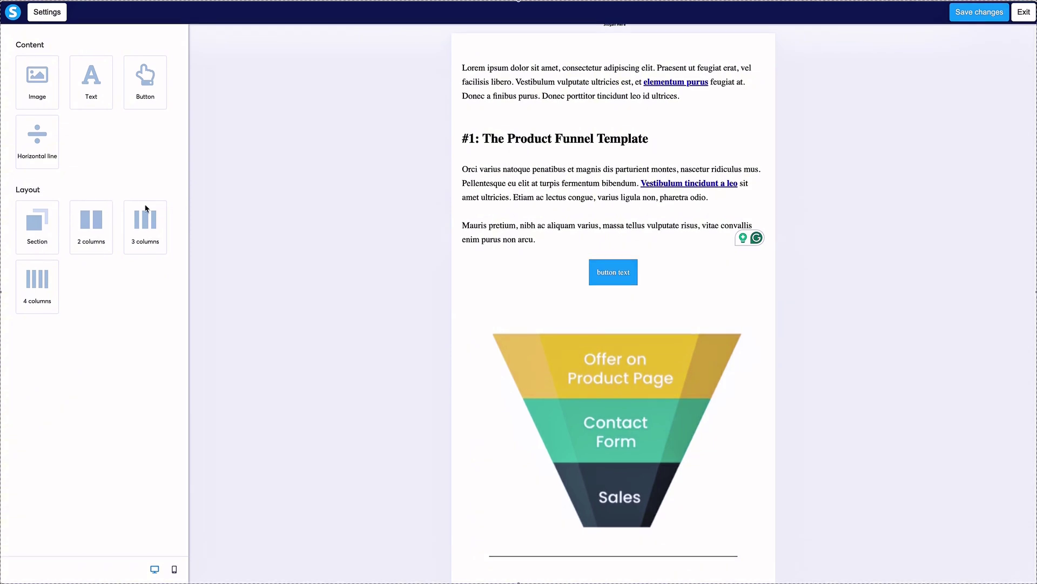
scroll(606, 257, down, 3)
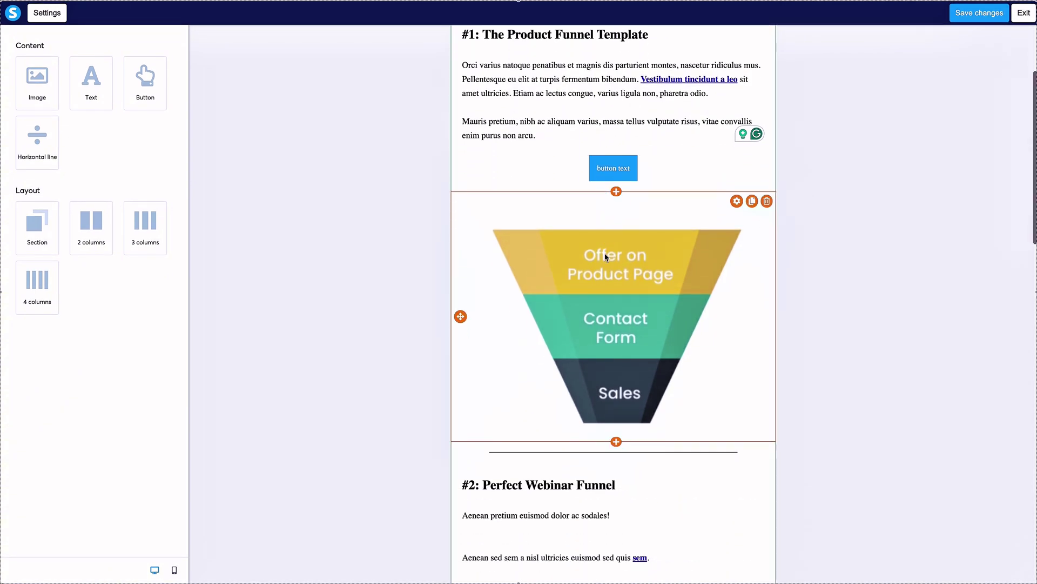
scroll(606, 258, down, 15)
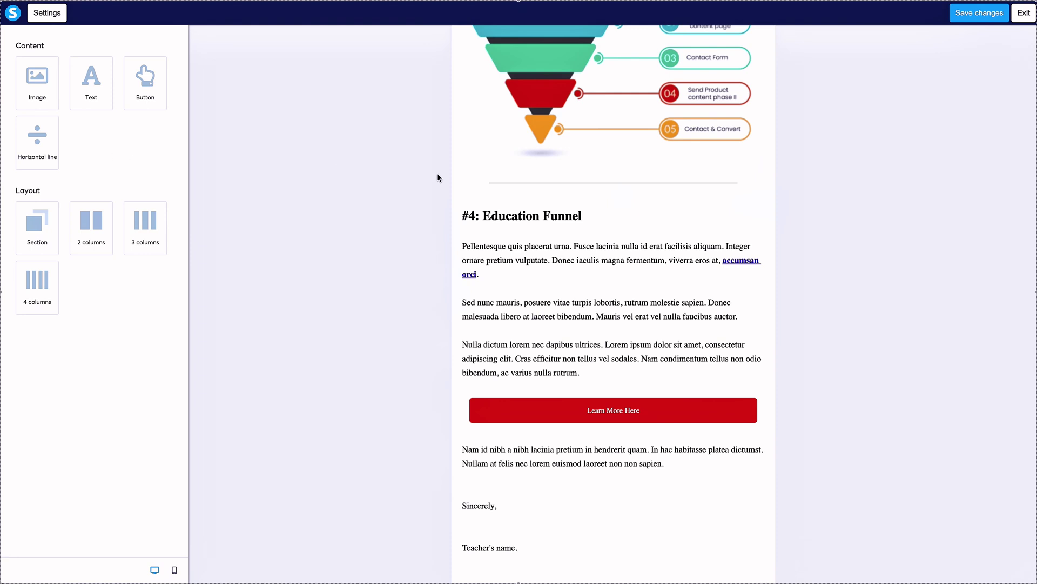
scroll(568, 204, up, 20)
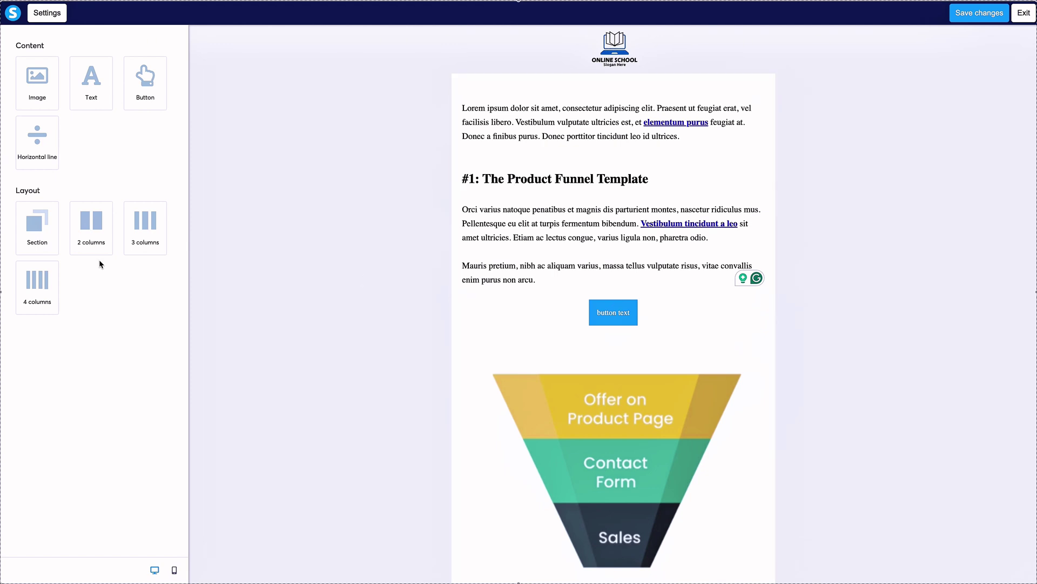
Drag the 3 columns layout to the top of the email under the logo.
drag(143, 225, 581, 332)
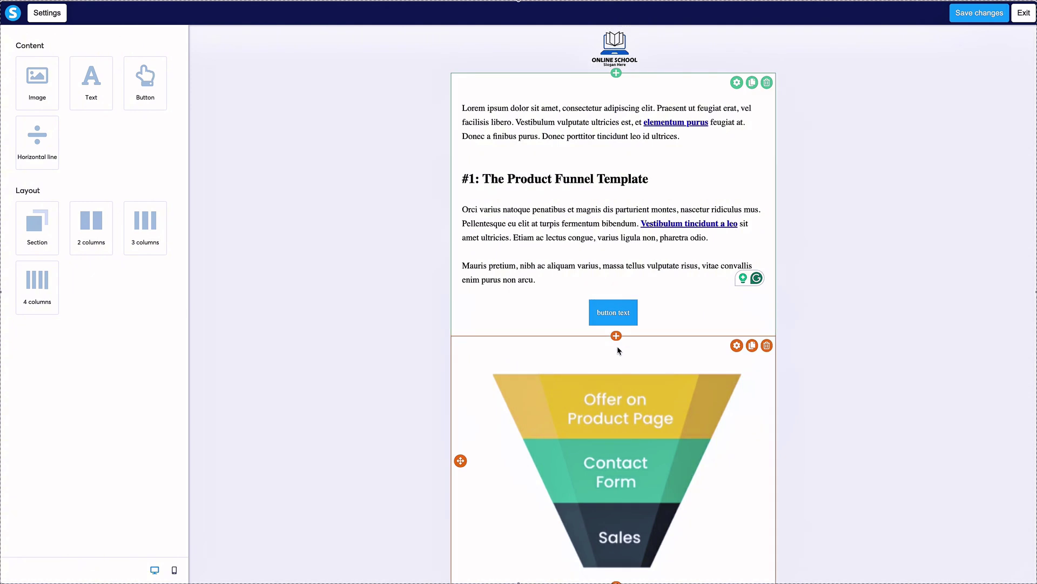
drag(130, 218, 595, 391)
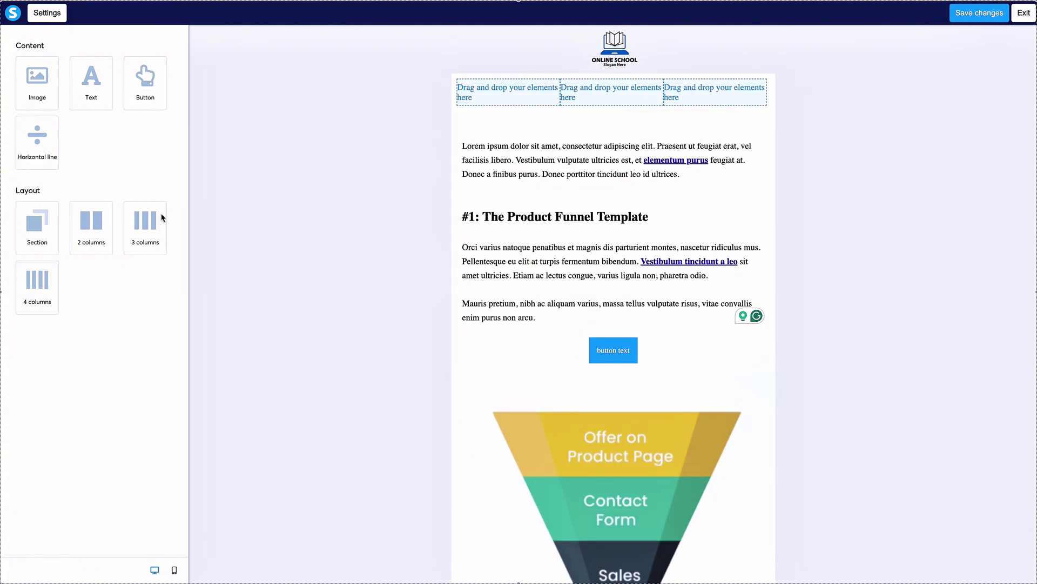
drag(145, 222, 573, 379)
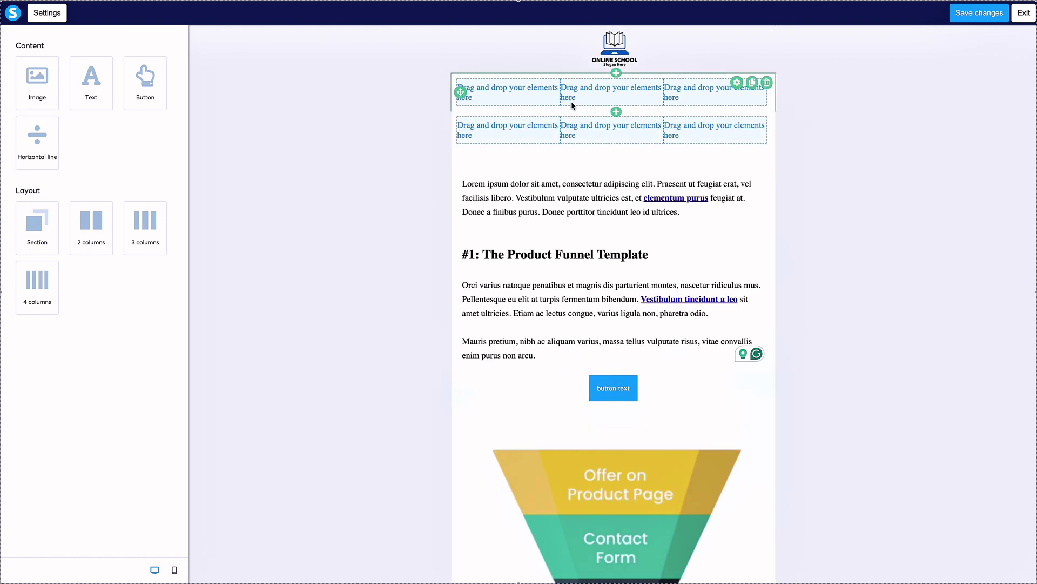
Delete the duplicate second three-column row, leaving one empty row.
click(680, 81)
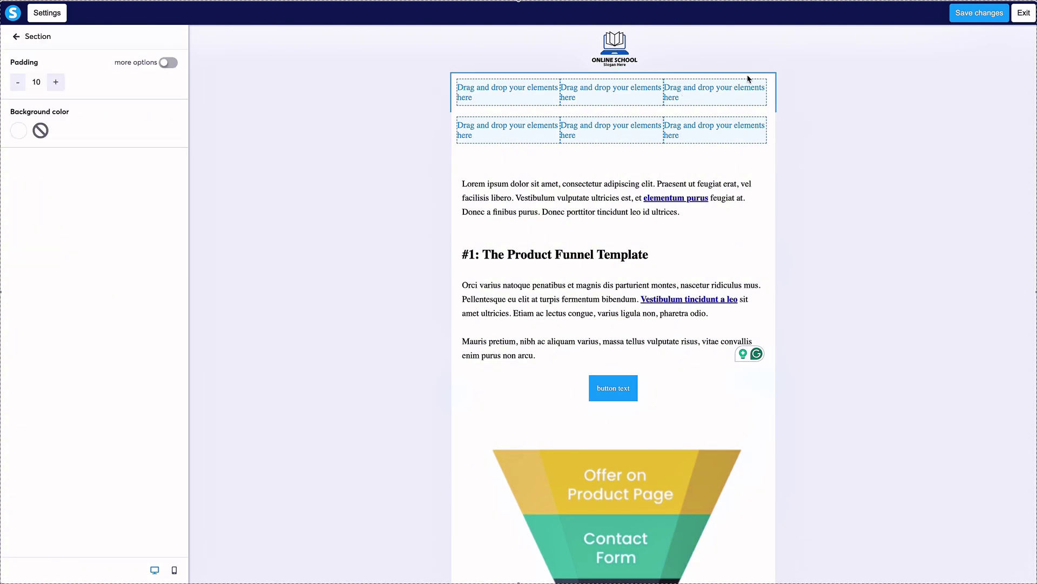
click(699, 114)
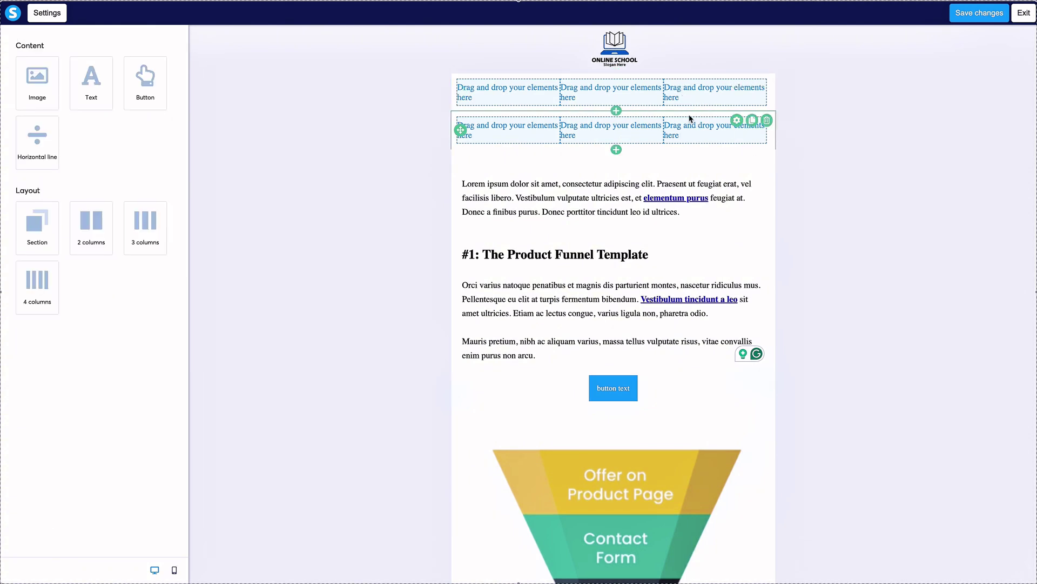
click(768, 121)
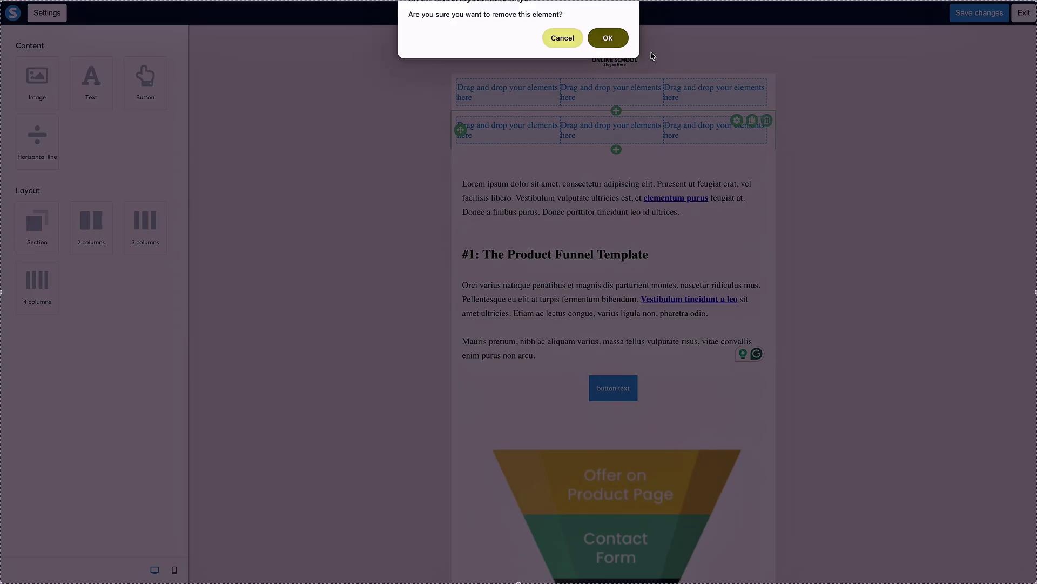
click(608, 38)
click(647, 85)
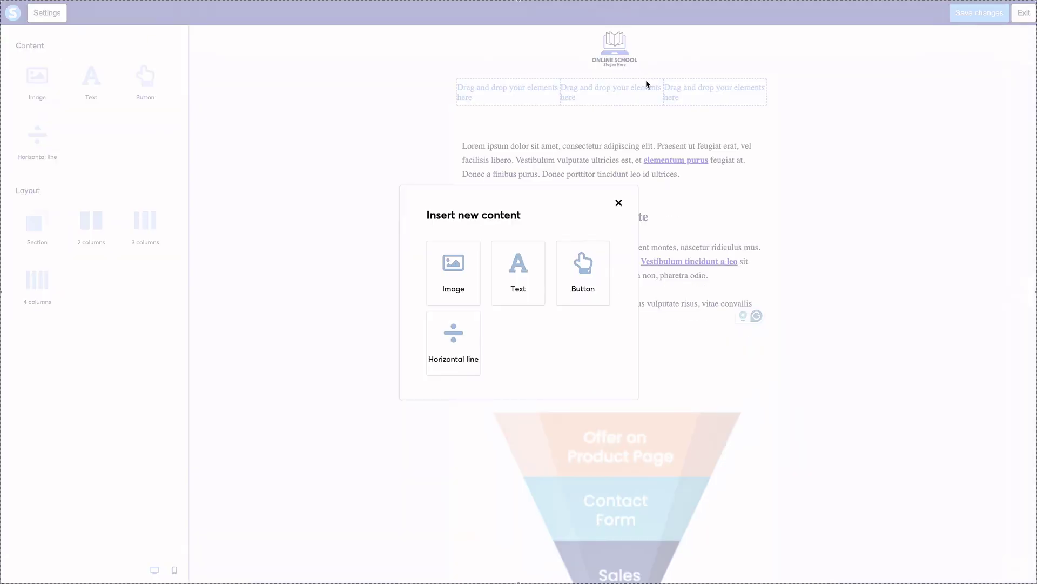
click(619, 202)
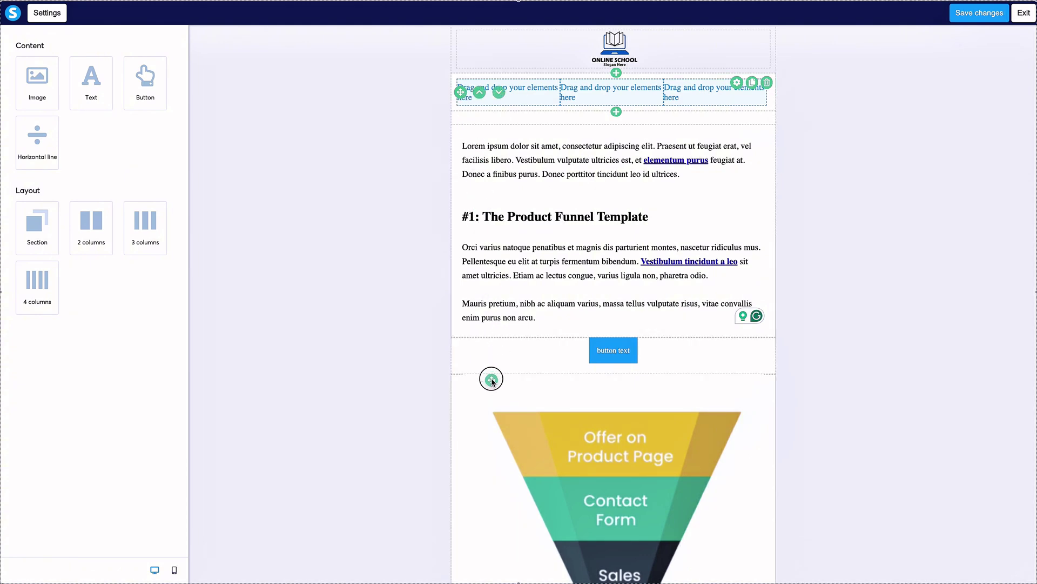
Delete the empty three-column row at the end of the email.
drag(492, 380, 490, 375)
scroll(541, 167, down, 1)
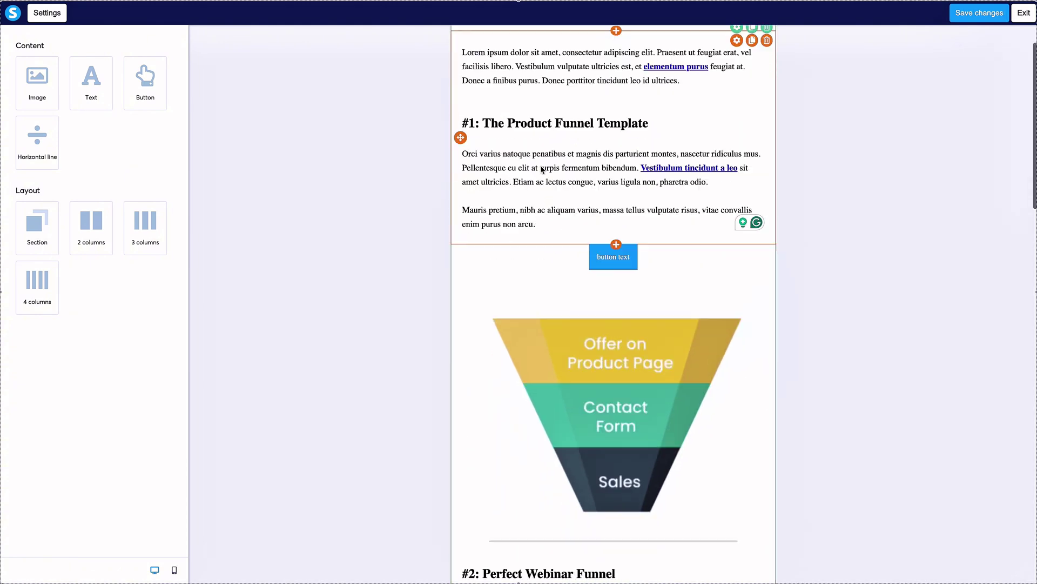
scroll(542, 168, down, 20)
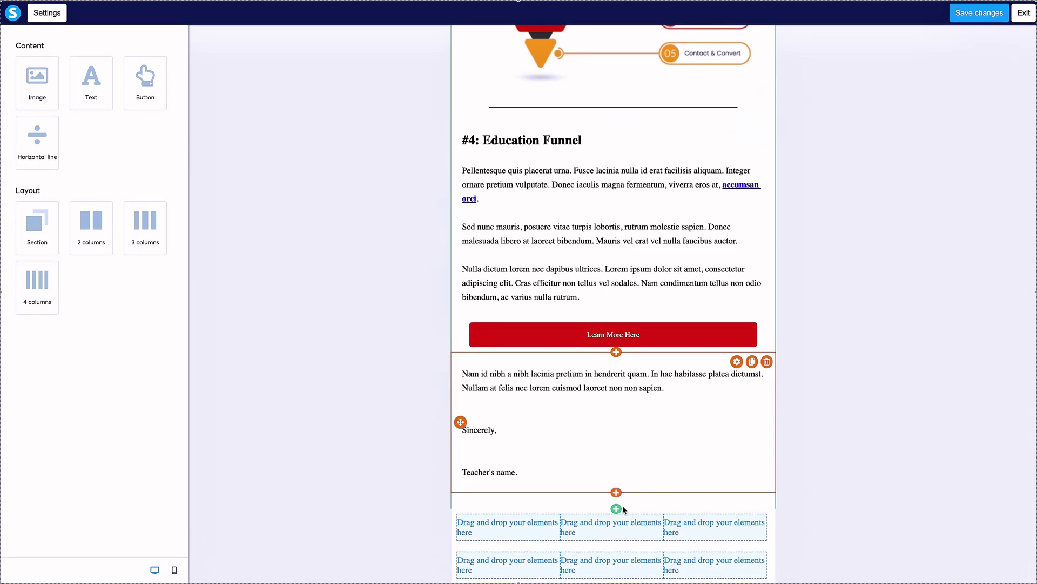
click(768, 518)
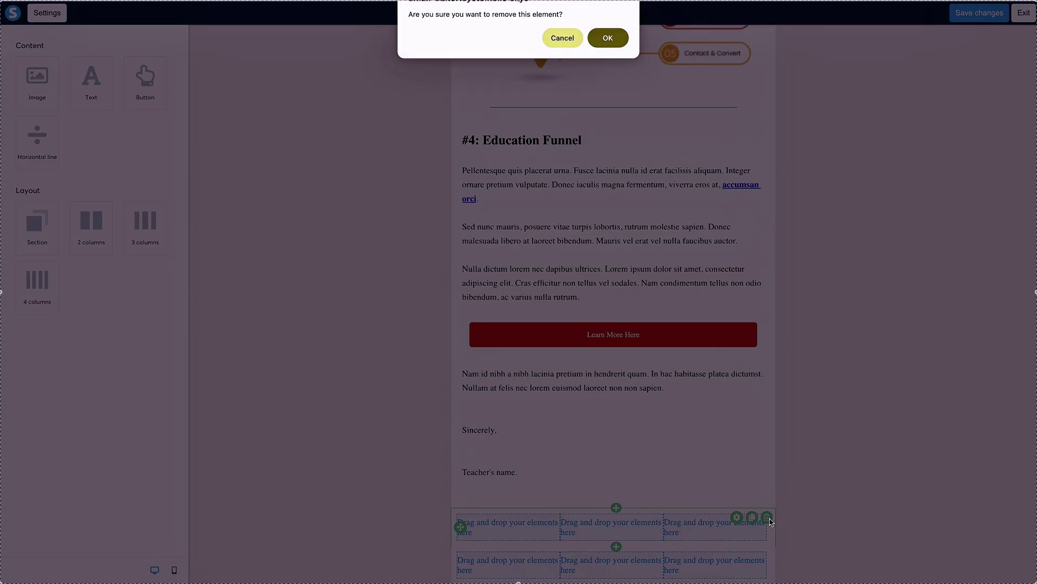
click(609, 40)
Delete the sales funnel image block.
drag(468, 551, 478, 346)
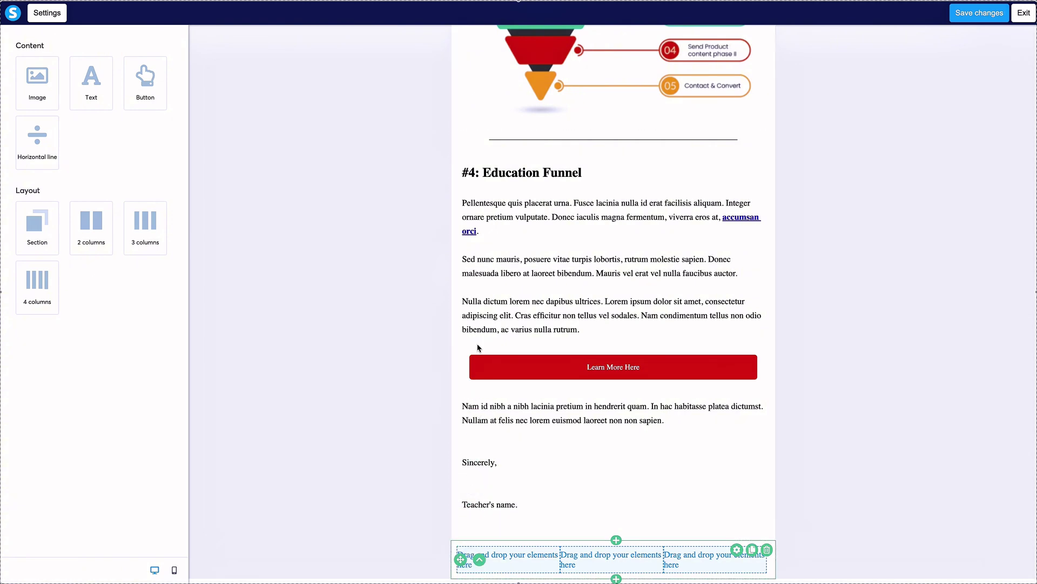
scroll(541, 361, up, 20)
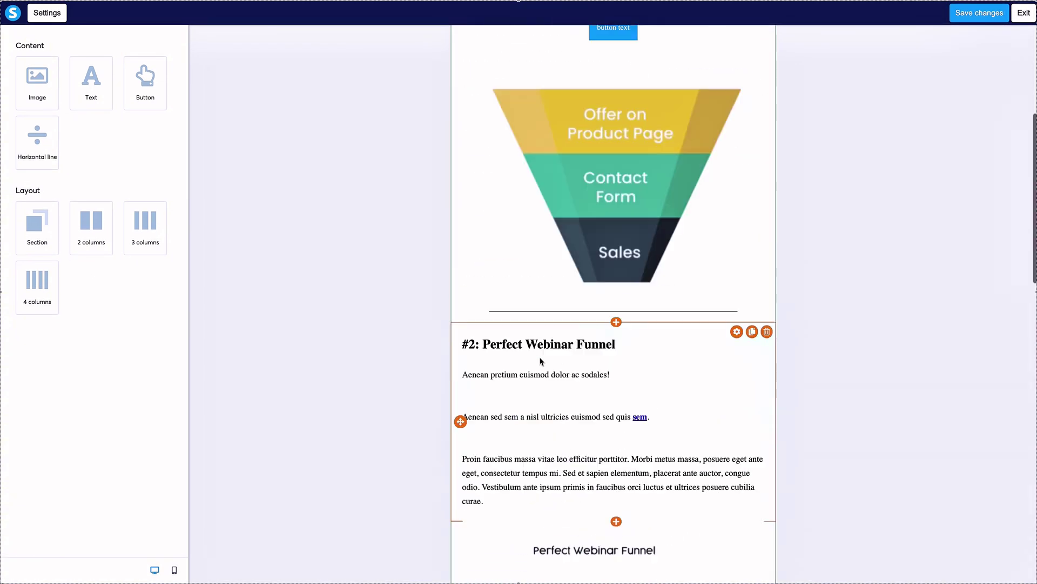
scroll(542, 358, down, 3)
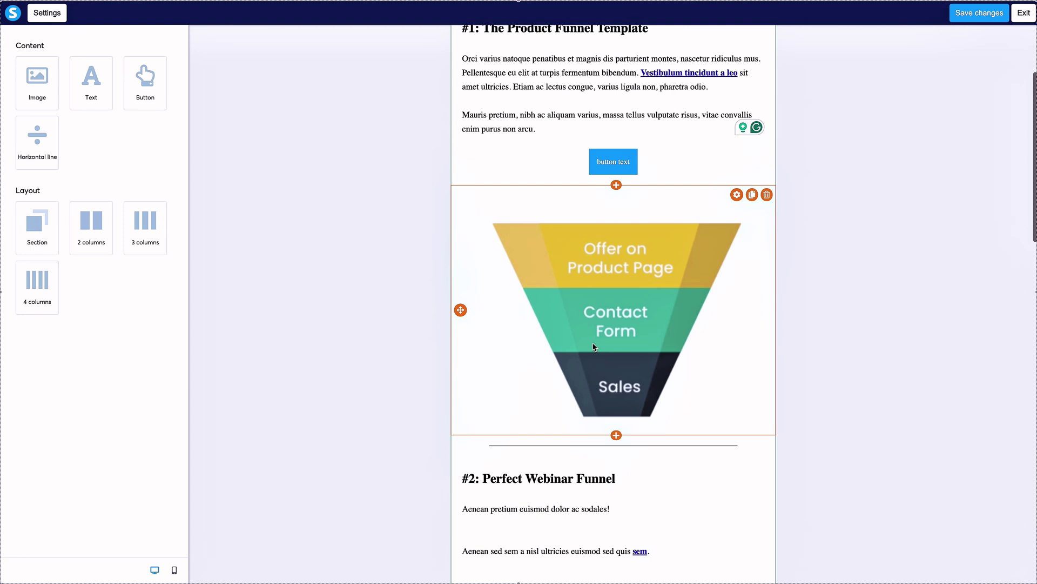
click(678, 264)
click(694, 194)
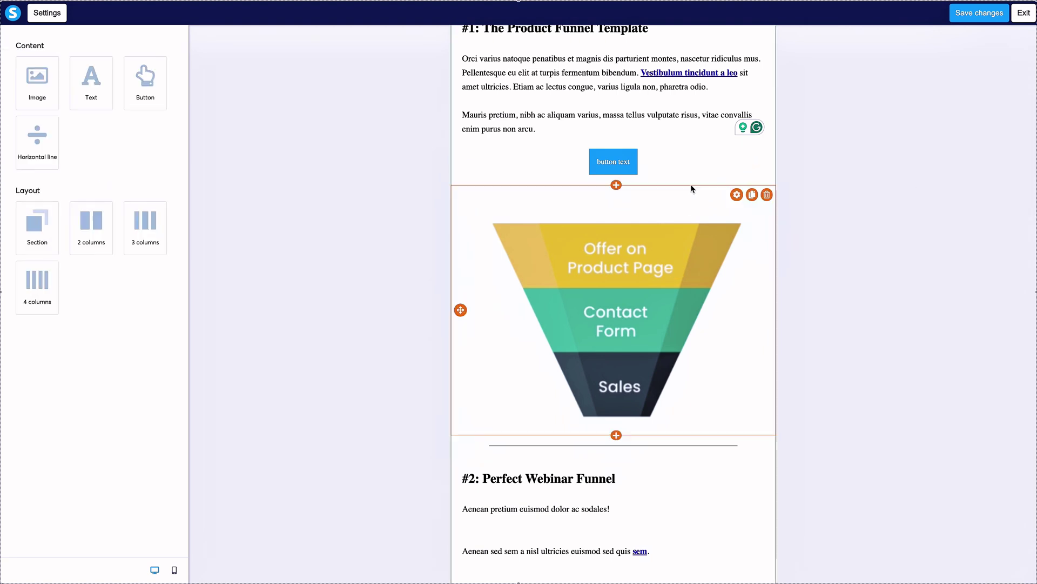
click(767, 194)
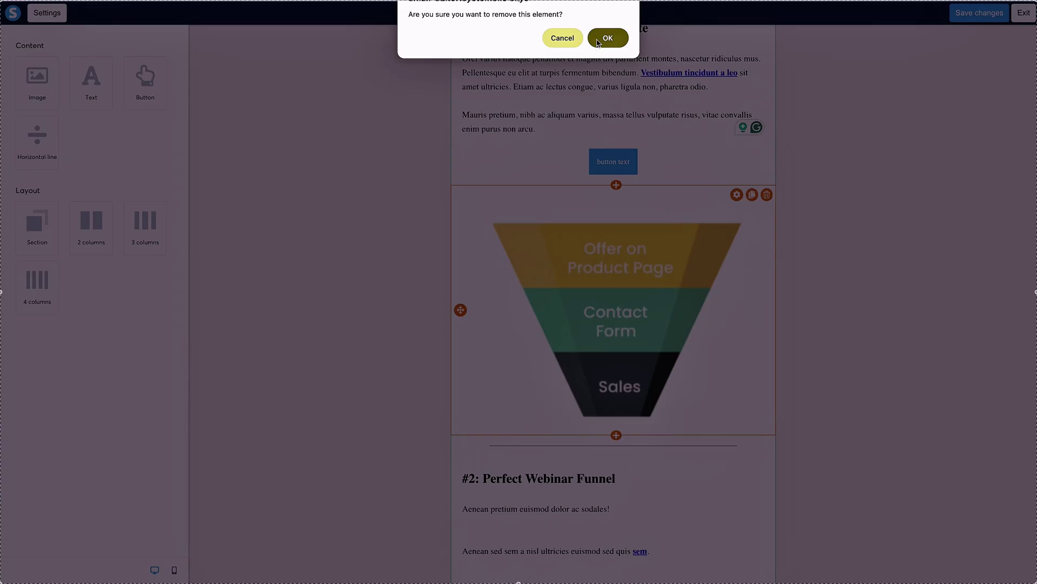
click(606, 37)
Delete sections #2 Perfect Webinar, #3 Product Launch and #4 Education Funnel with their images.
click(766, 215)
click(607, 38)
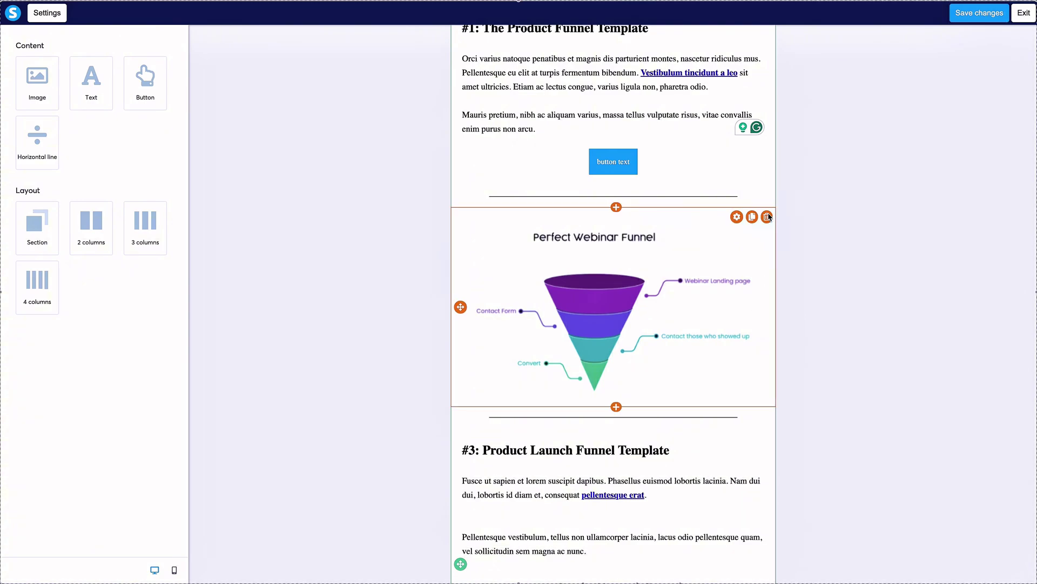
click(767, 215)
click(606, 37)
click(767, 239)
click(607, 37)
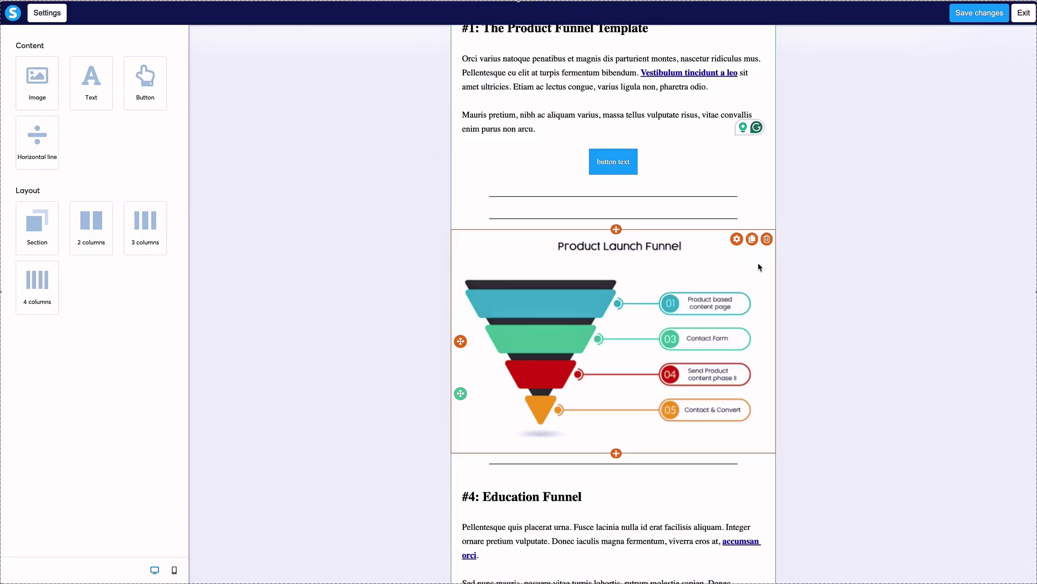
click(767, 239)
click(608, 37)
click(767, 262)
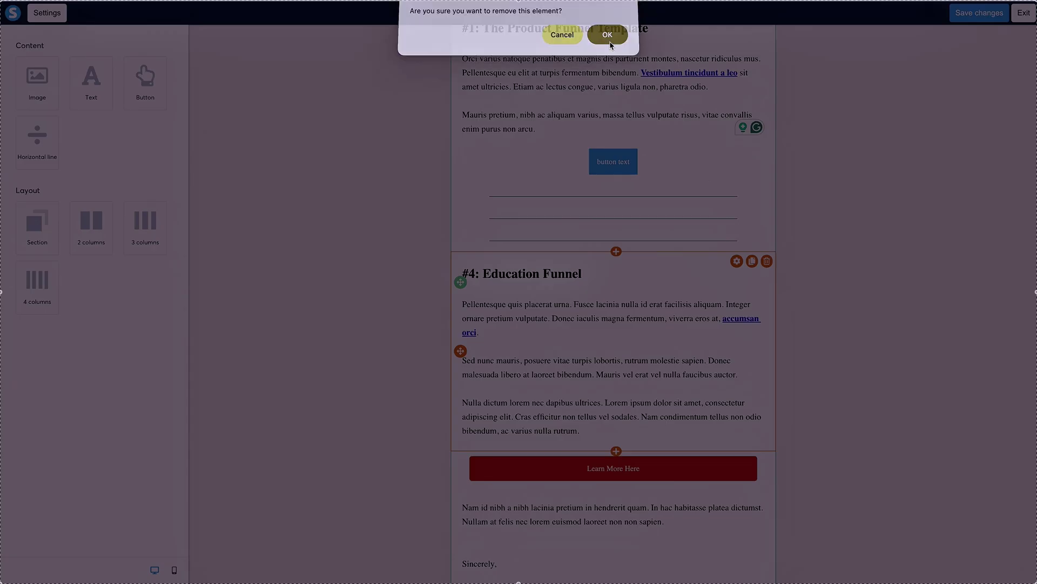
click(607, 37)
Delete the extra horizontal lines, the small button and the closing Sincerely text block.
click(767, 298)
click(599, 37)
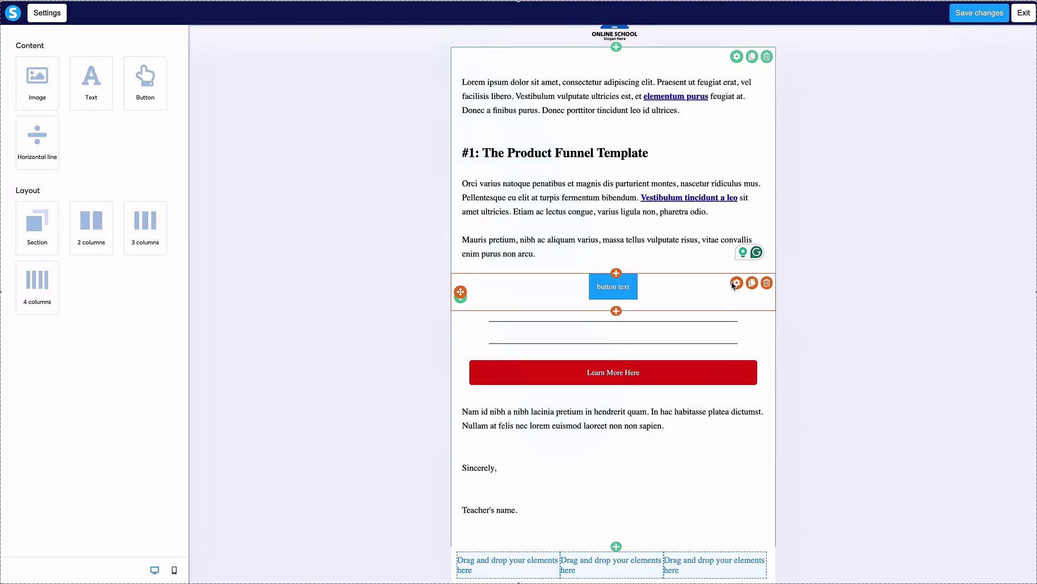
click(767, 284)
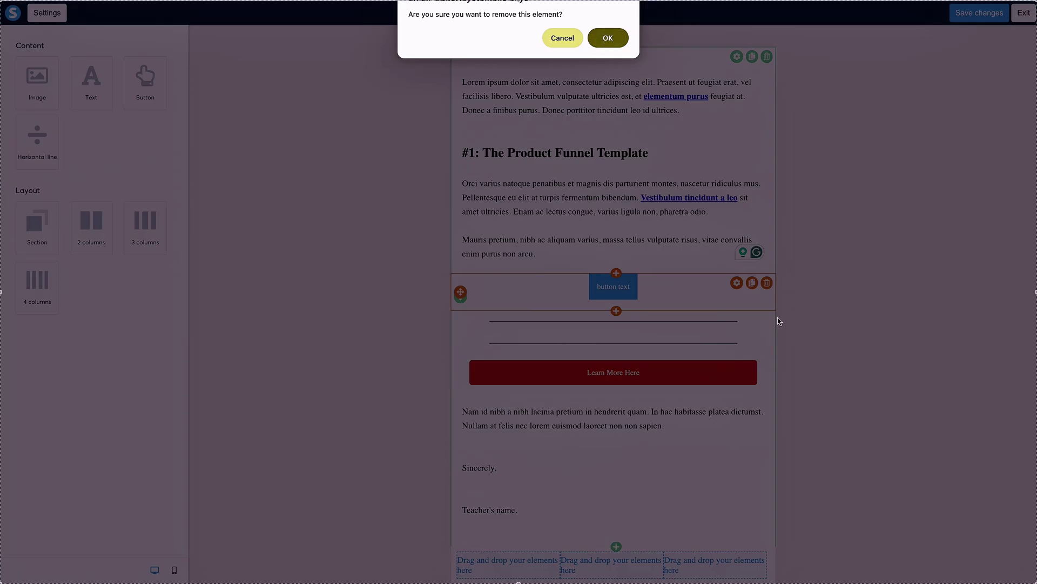
click(609, 46)
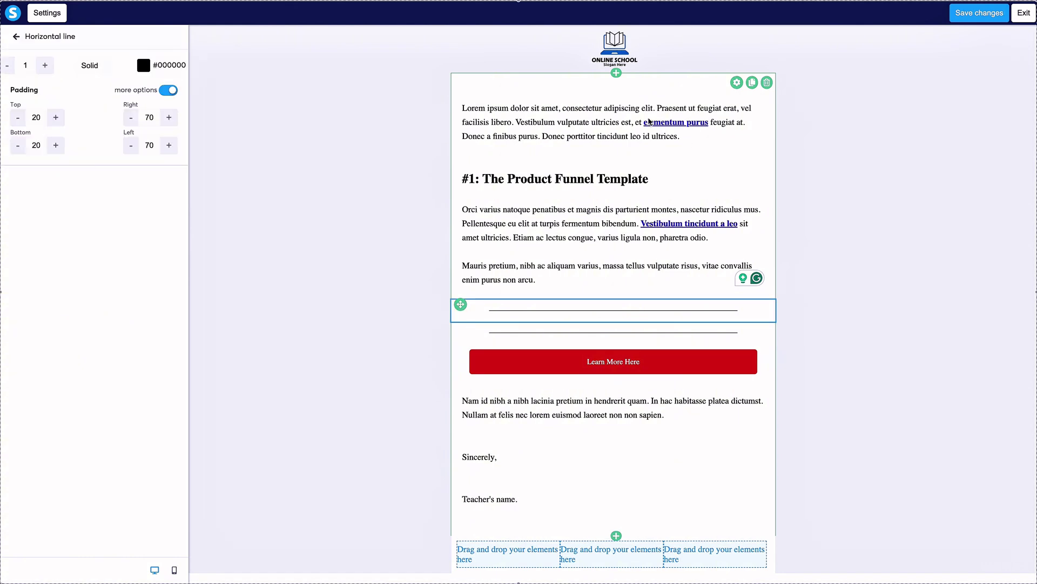
click(823, 329)
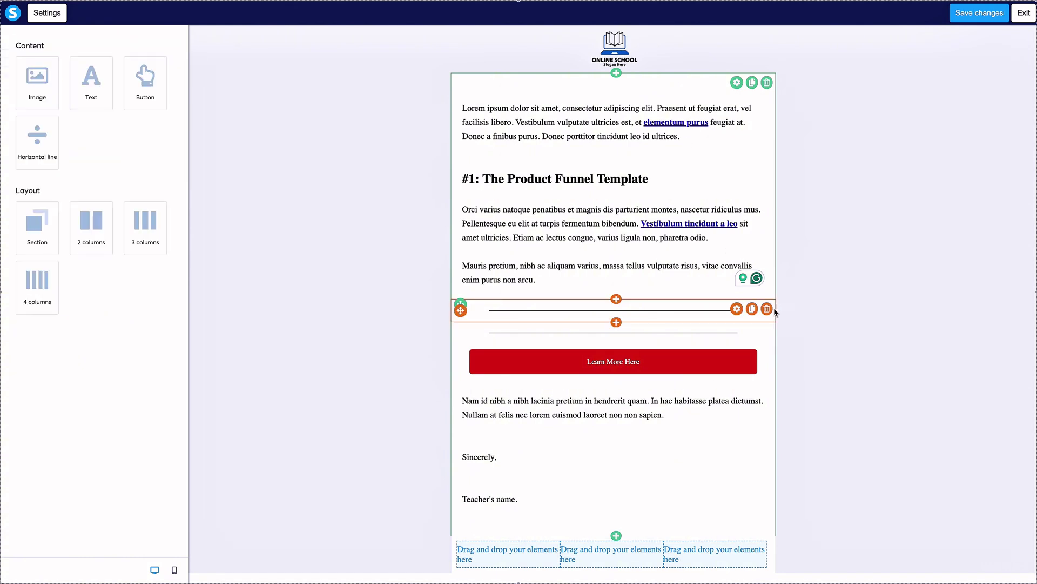
click(767, 309)
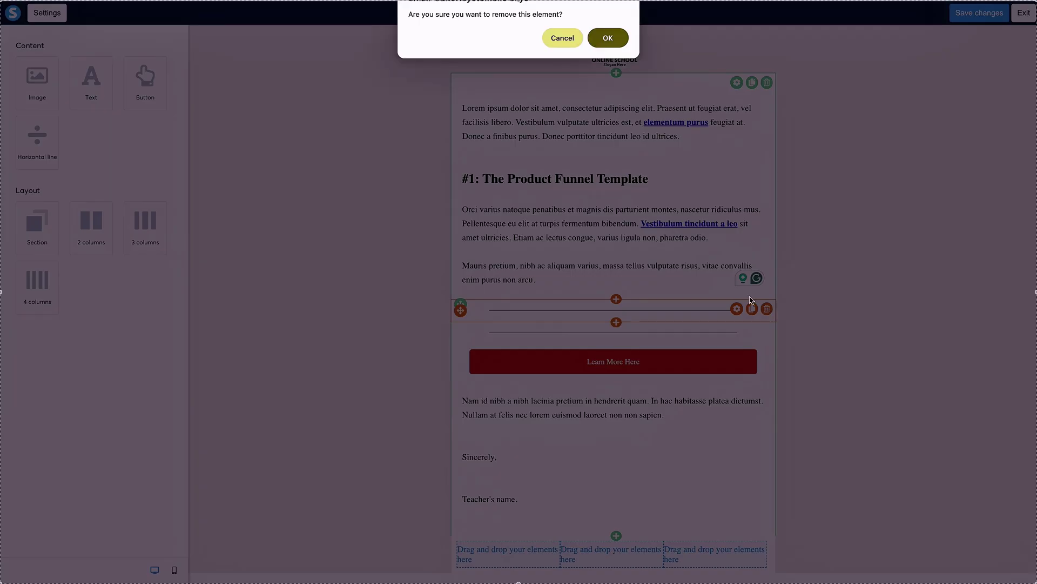
click(608, 38)
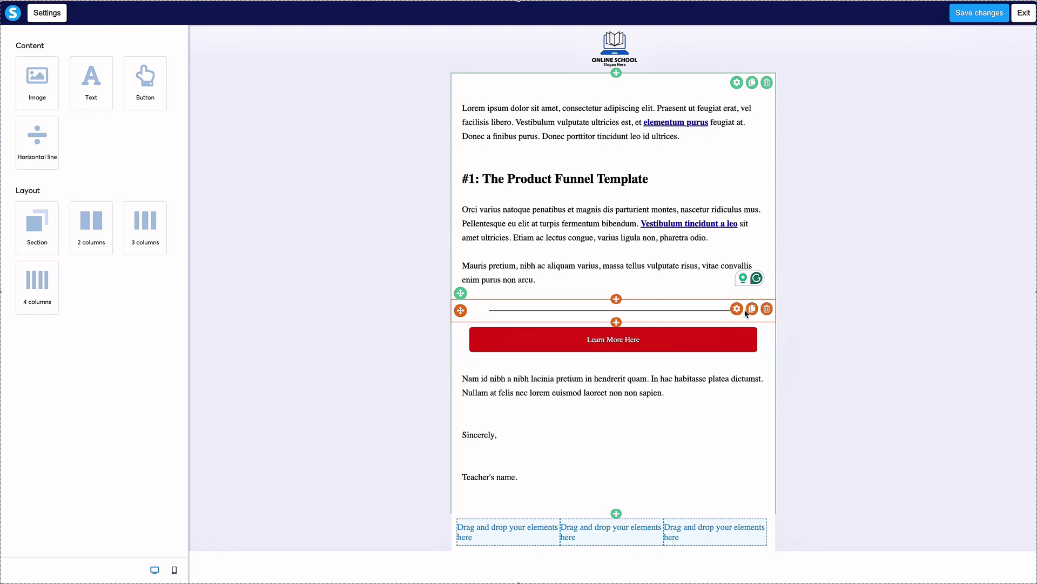
click(767, 367)
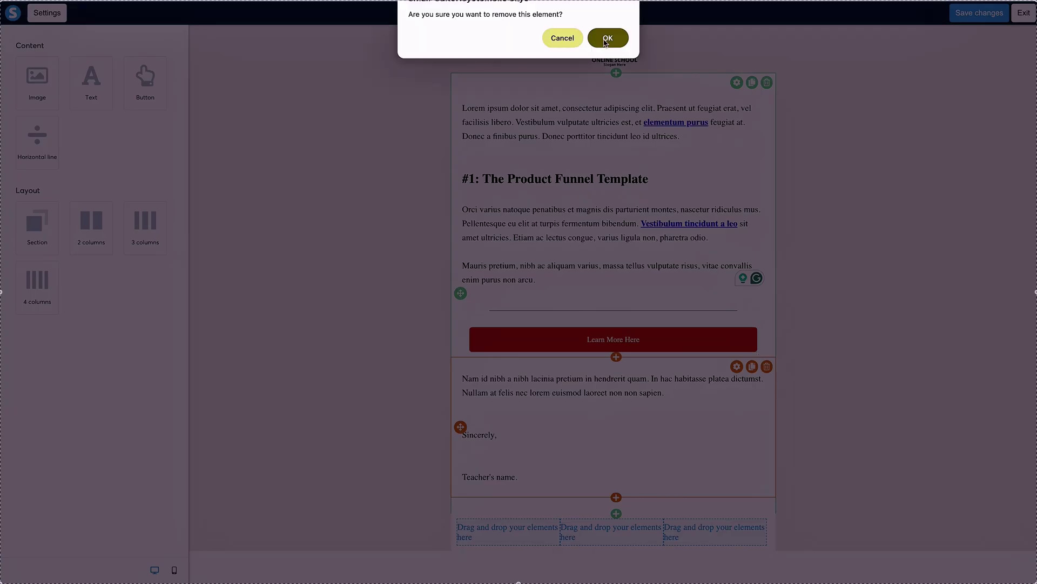
click(606, 39)
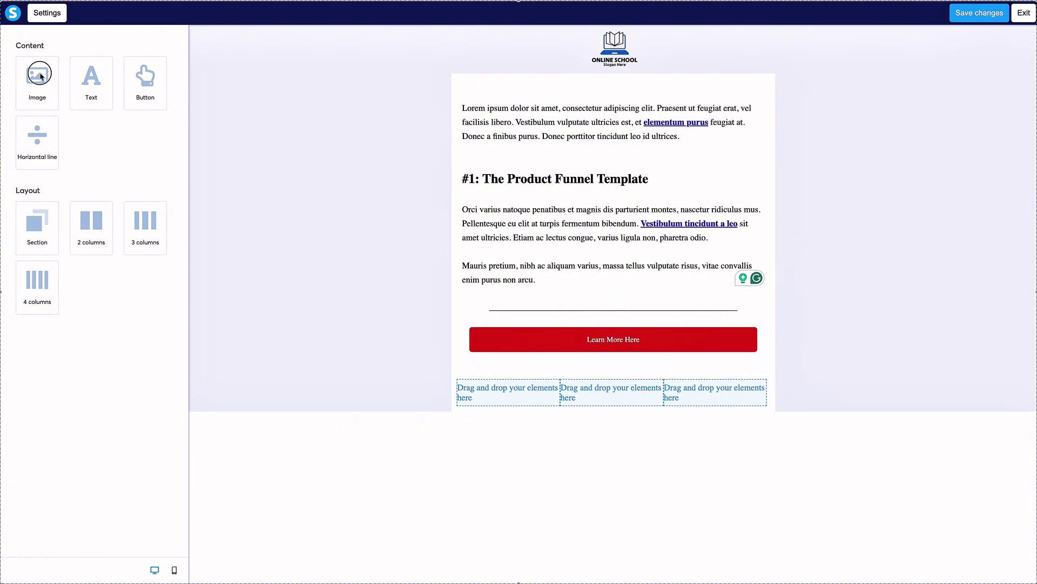
Place an image block and a text block beneath it in each of the three columns.
drag(40, 76, 504, 391)
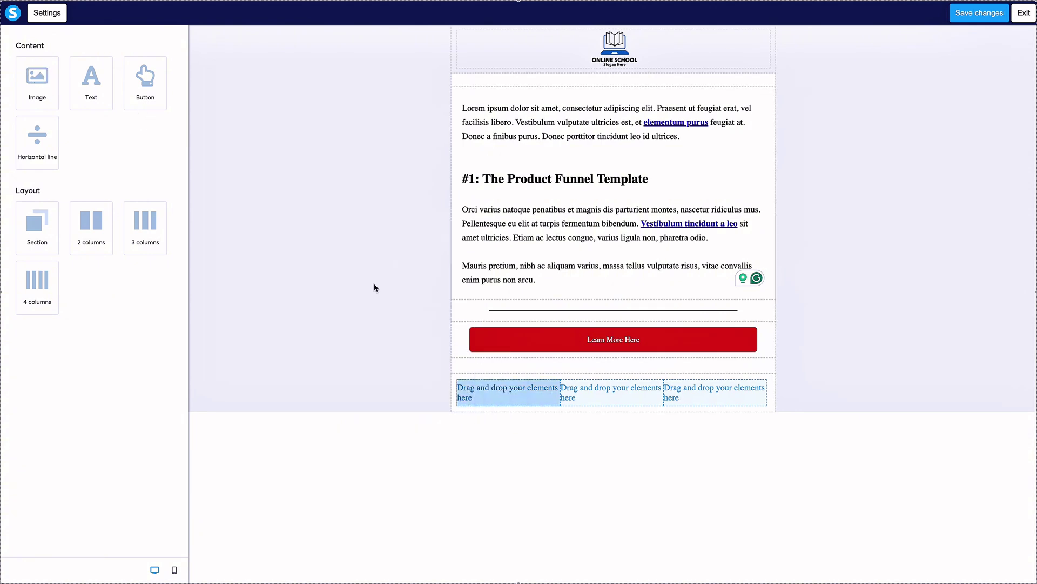
drag(74, 92, 604, 399)
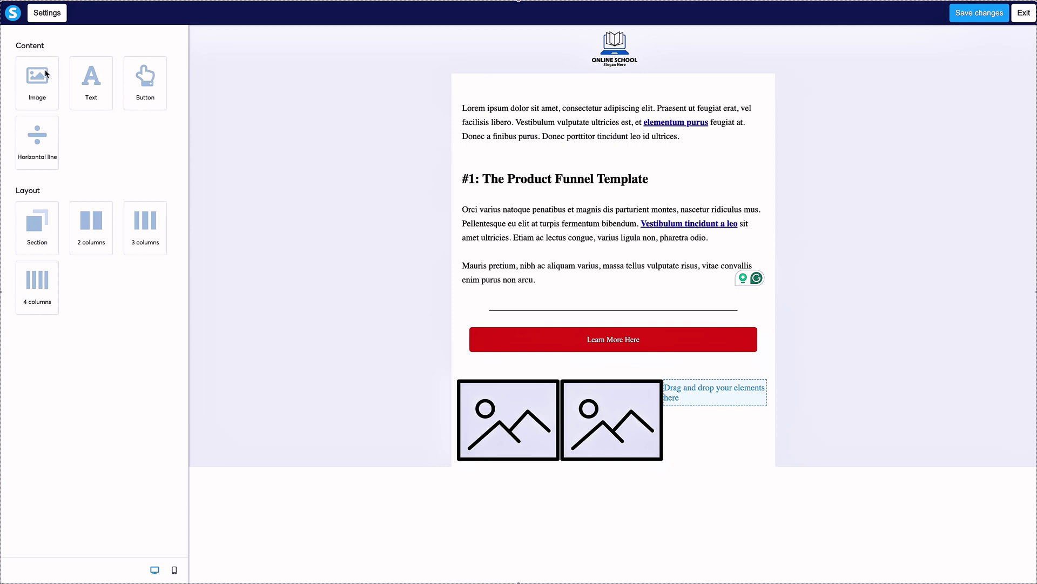
drag(46, 74, 738, 390)
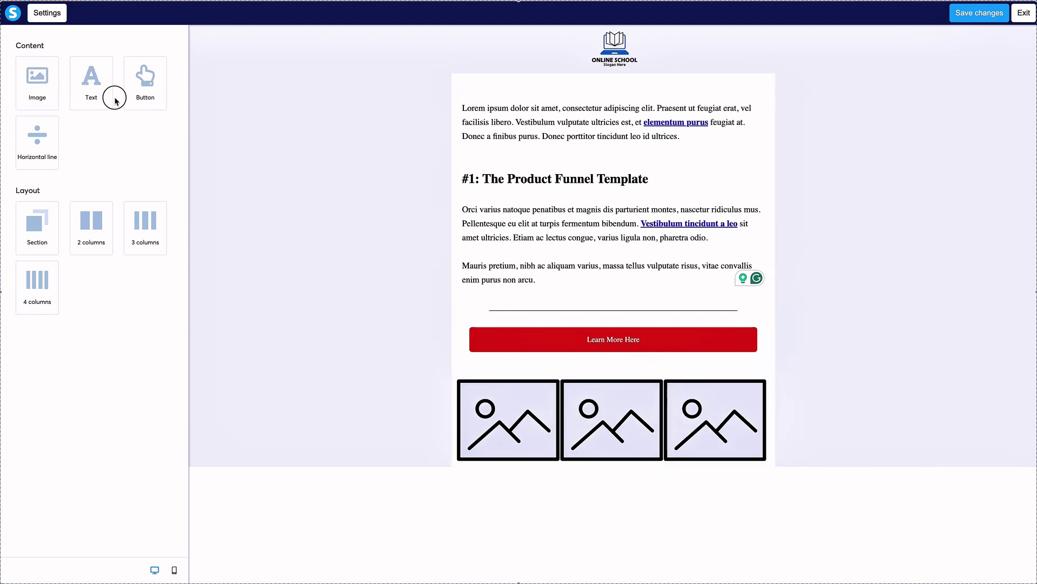
drag(108, 97, 491, 463)
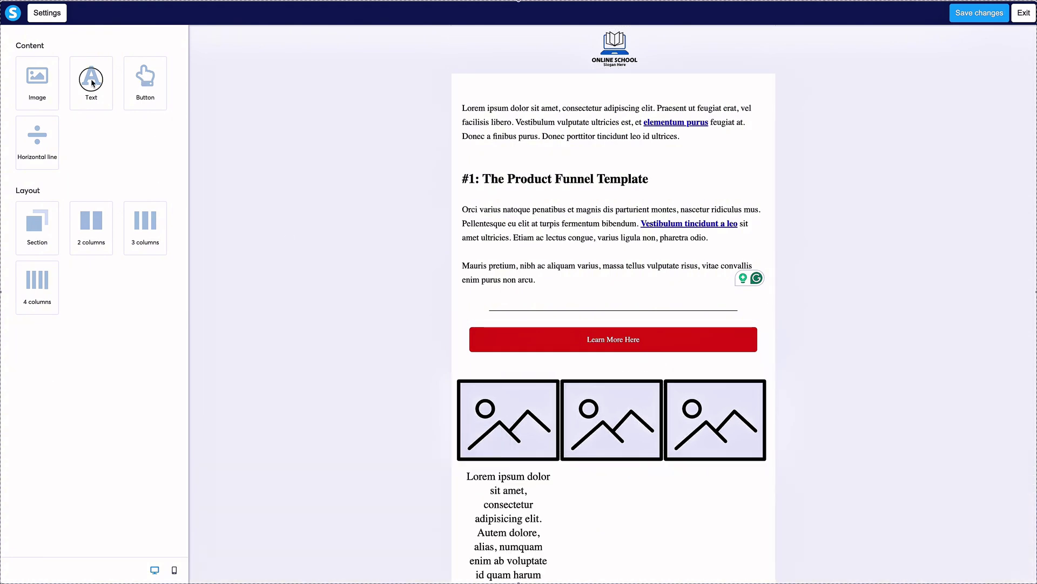
drag(93, 82, 624, 466)
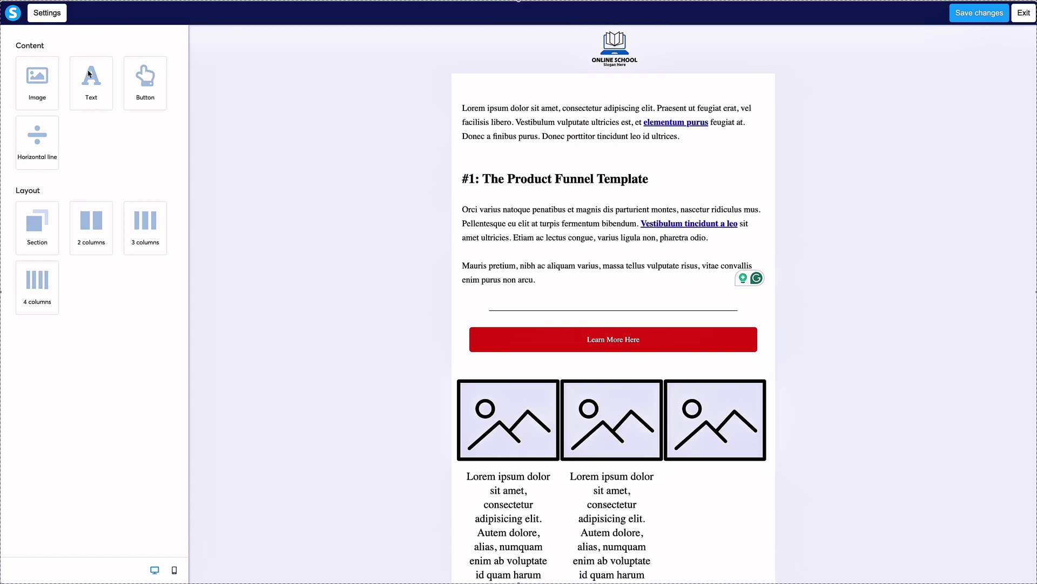
drag(90, 74, 730, 463)
Add buttons under the first and middle columns.
scroll(601, 448, down, 1)
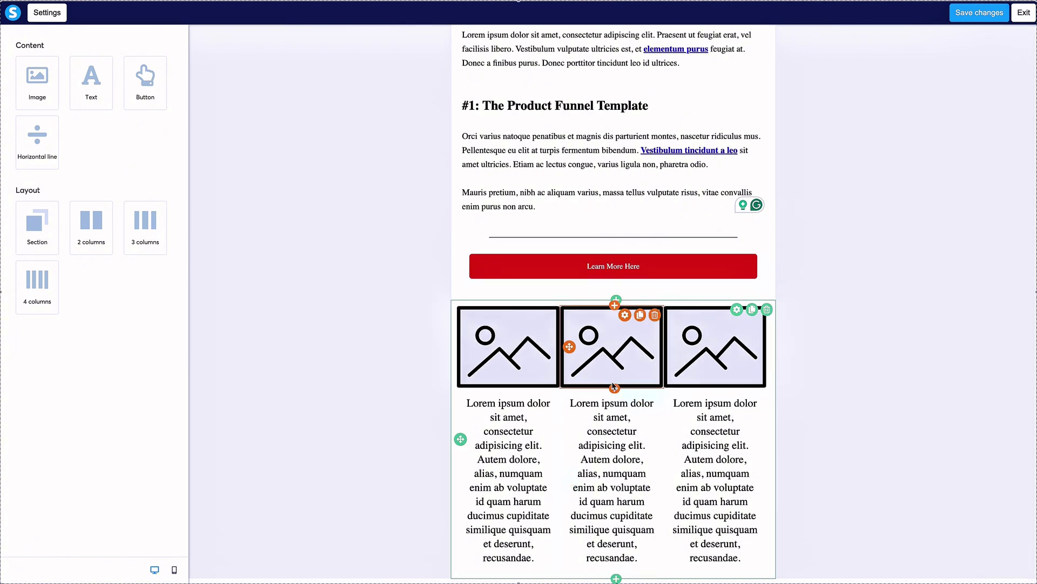
drag(249, 159, 493, 564)
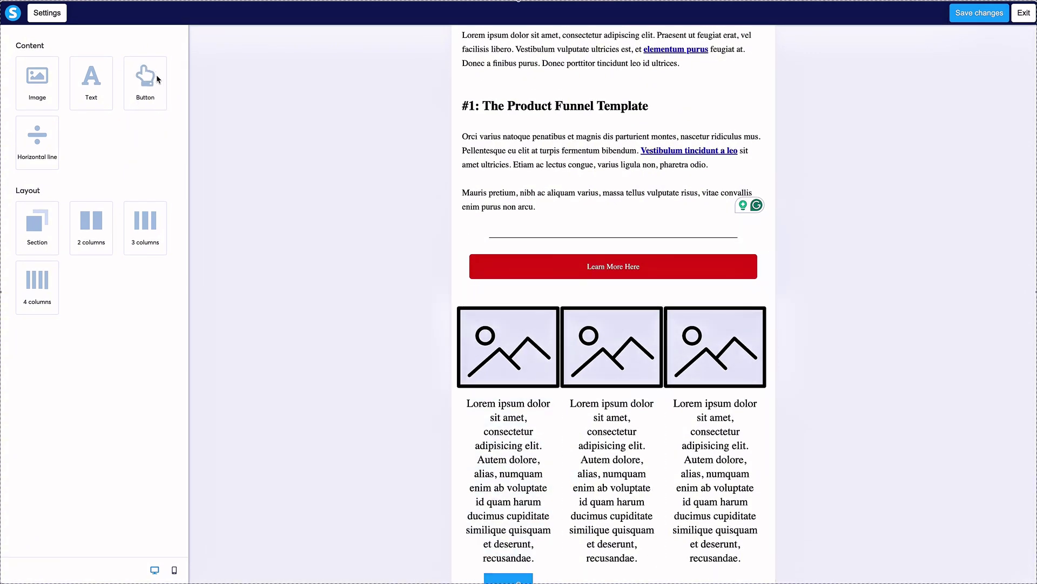
drag(148, 77, 600, 570)
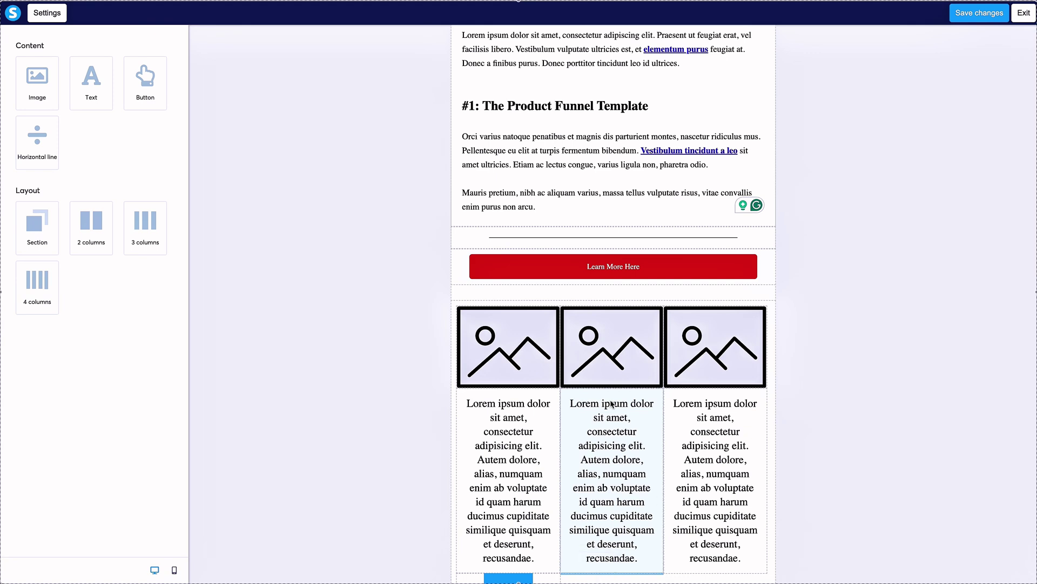
Add a button under the third column and insert the IMG_8789 dress photo into the first column.
drag(147, 68, 725, 559)
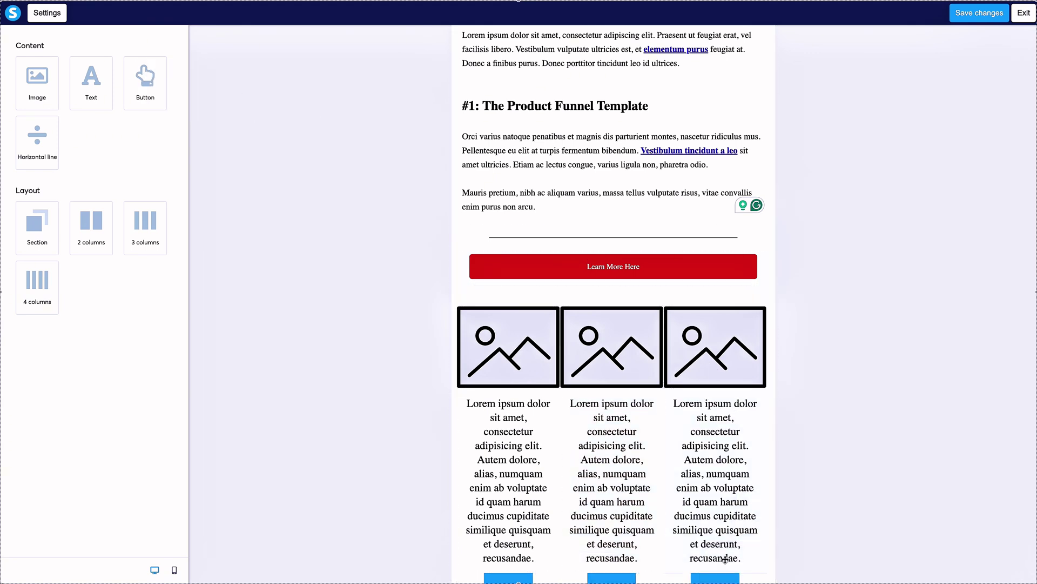
click(508, 336)
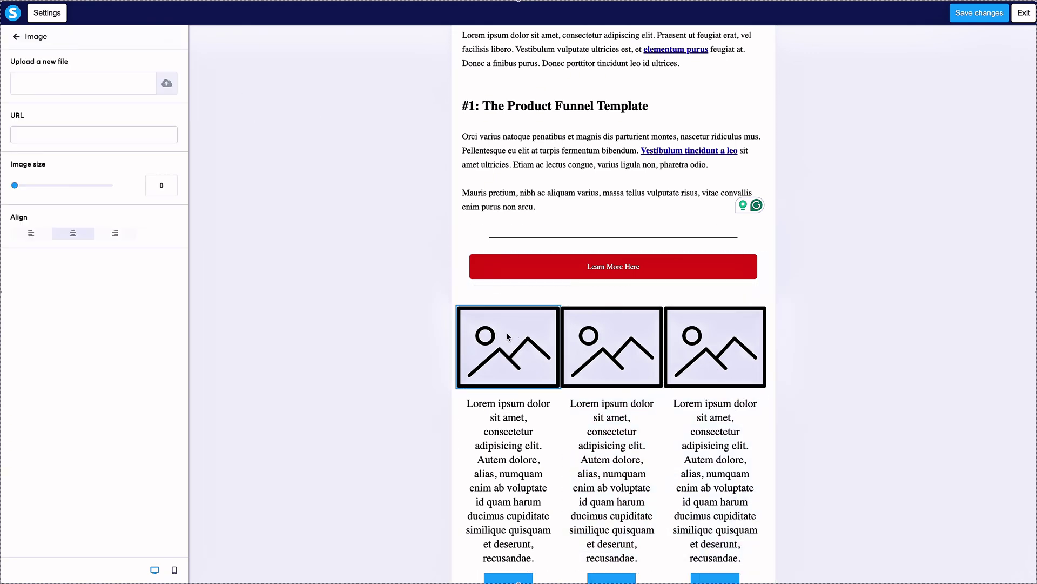
click(168, 83)
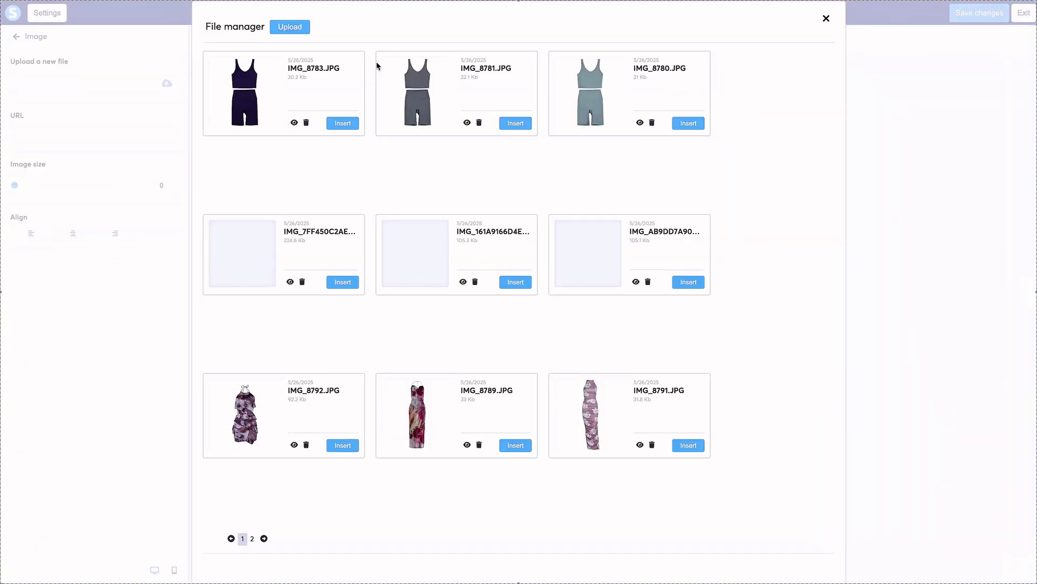
click(515, 447)
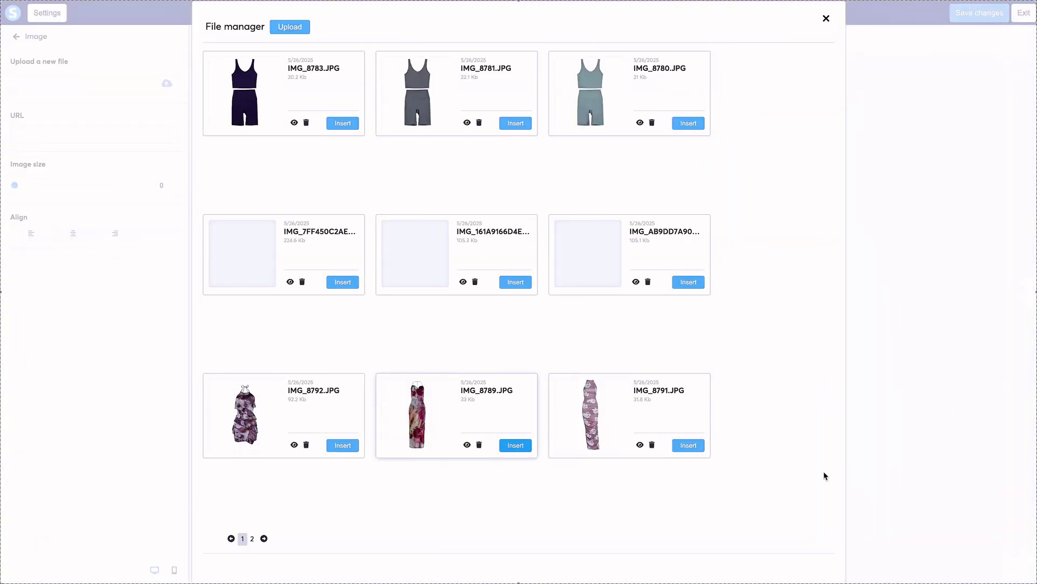
click(639, 350)
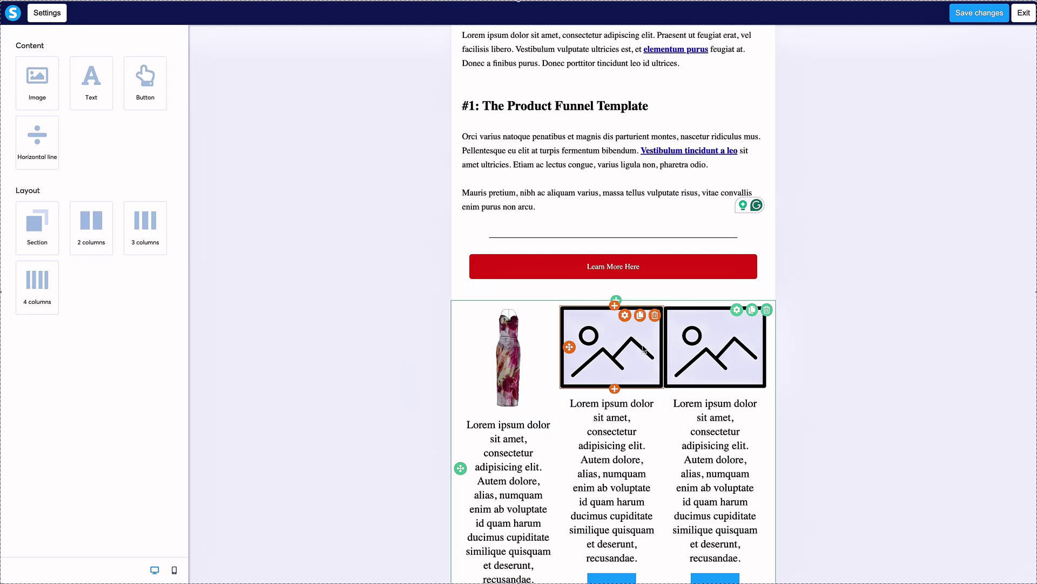
Insert the IMG_8791 floral dress photo into the second column.
click(613, 336)
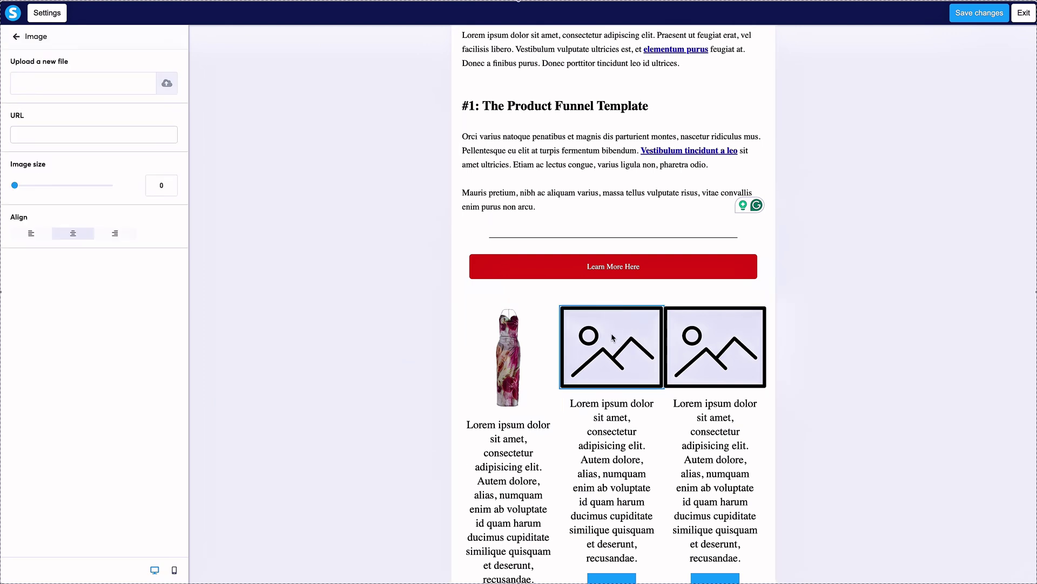
click(167, 85)
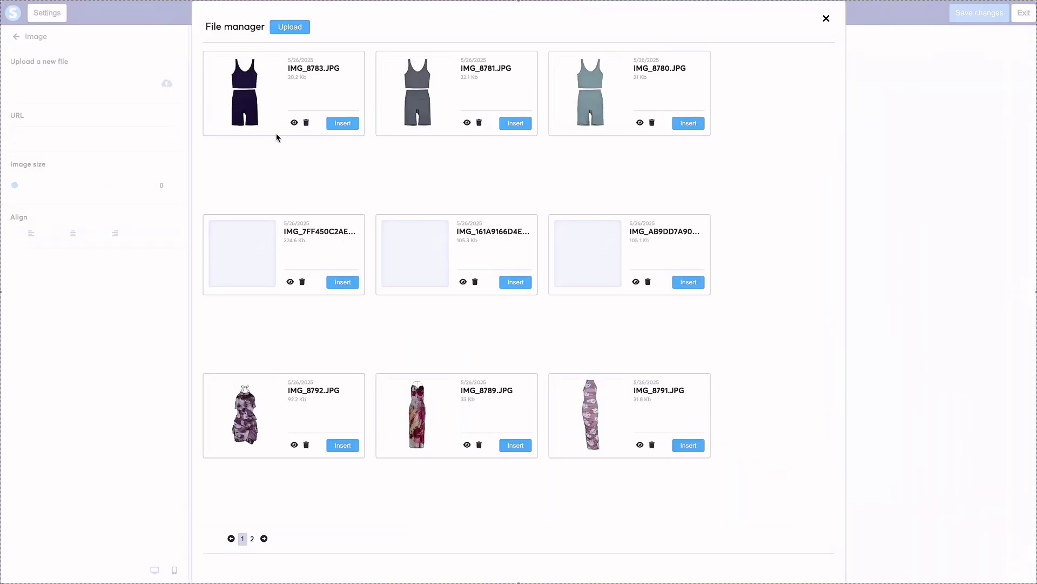
click(688, 445)
click(716, 349)
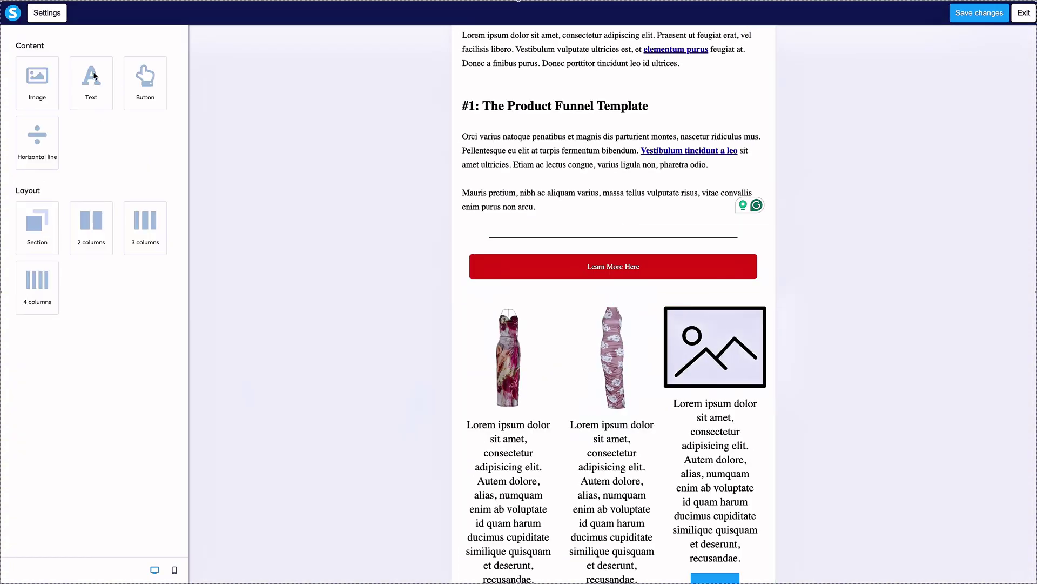
Insert the IMG_8792 purple ruffled dress photo into the third column's image.
click(715, 346)
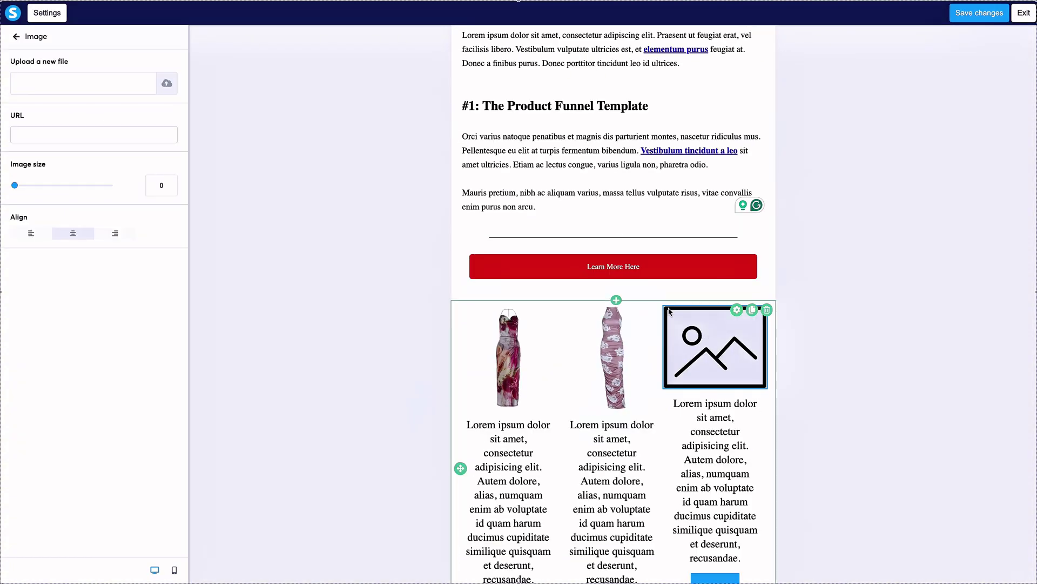
click(167, 84)
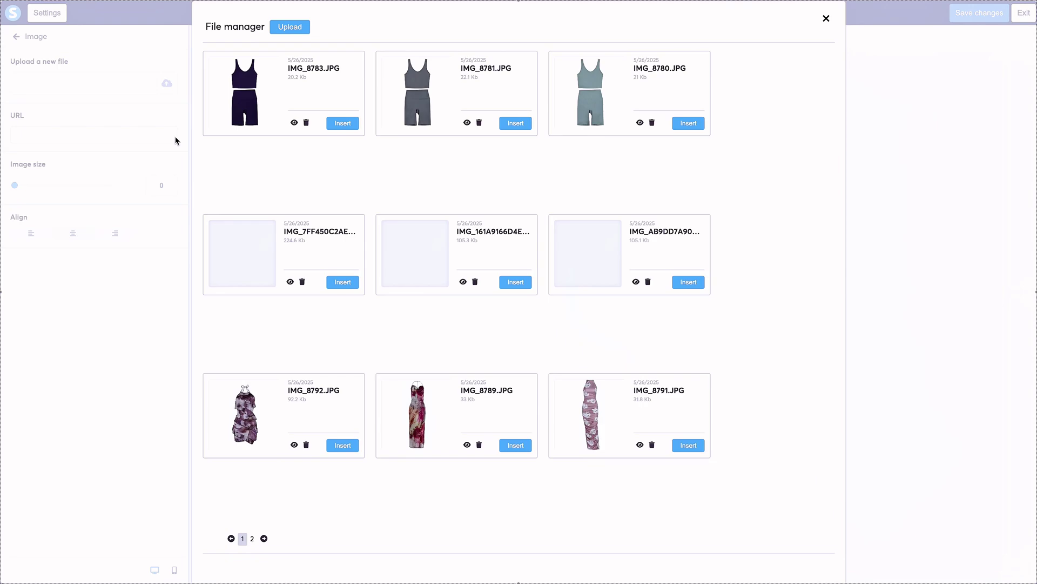
click(346, 445)
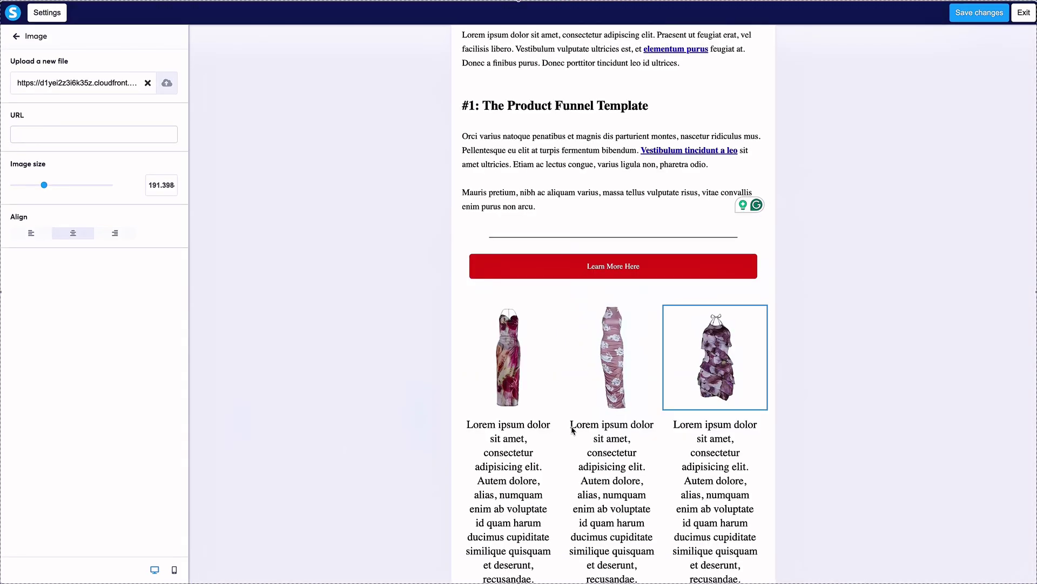
Replace the lorem text under the first two dresses with 'Product Name'.
click(509, 441)
triple_click(510, 441)
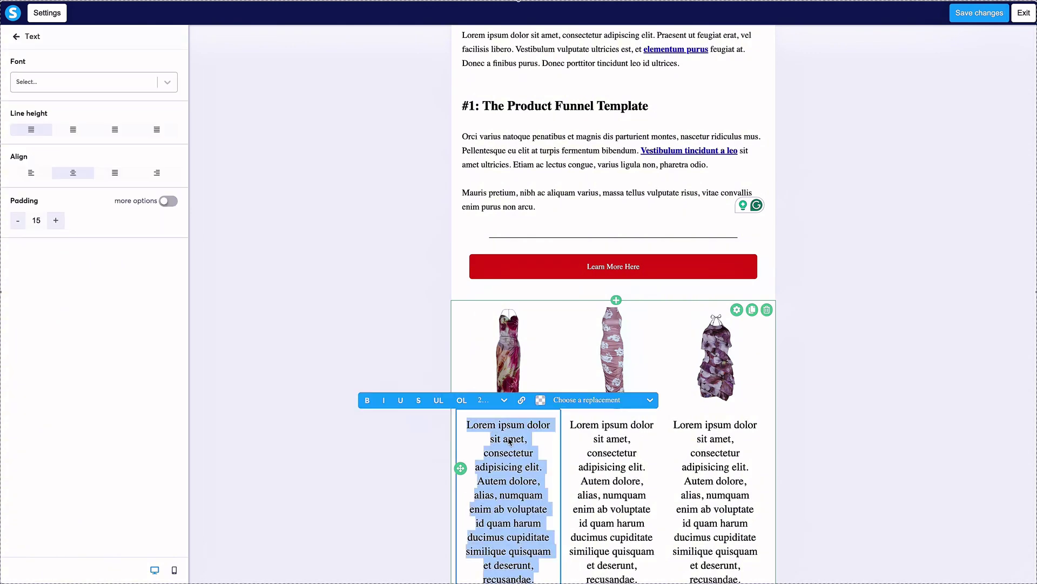
text(Product Name)
click(597, 445)
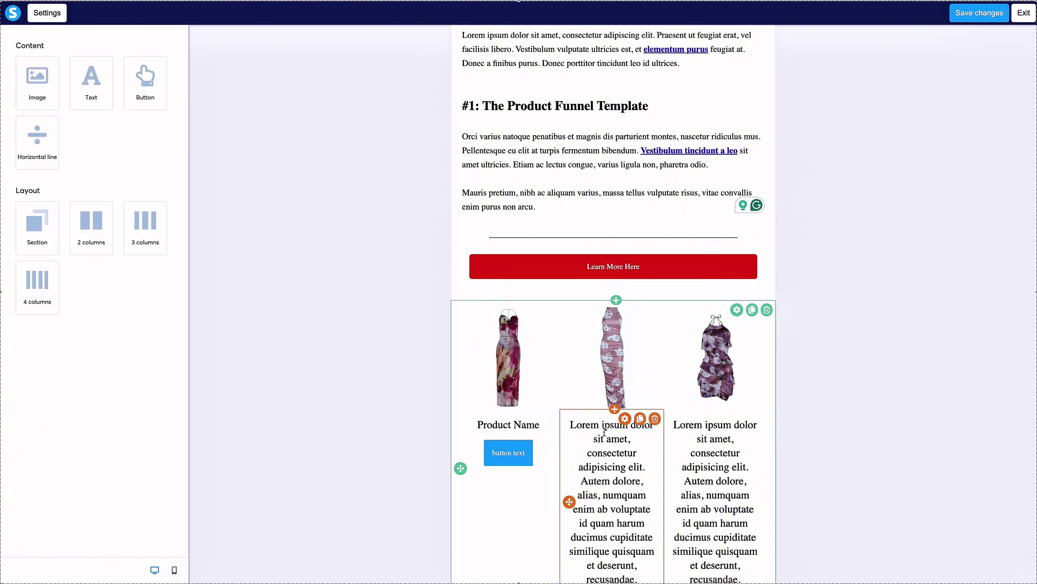
click(597, 444)
key(super+a)
text(Produ)
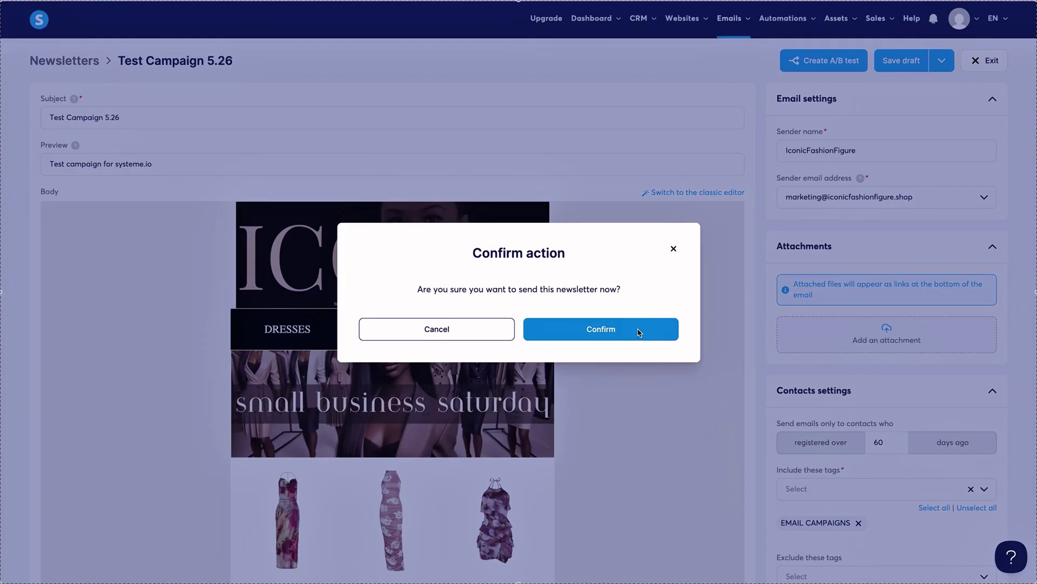
Confirm sending Test Campaign 5.26 now and exit to the newsletters list.
click(640, 332)
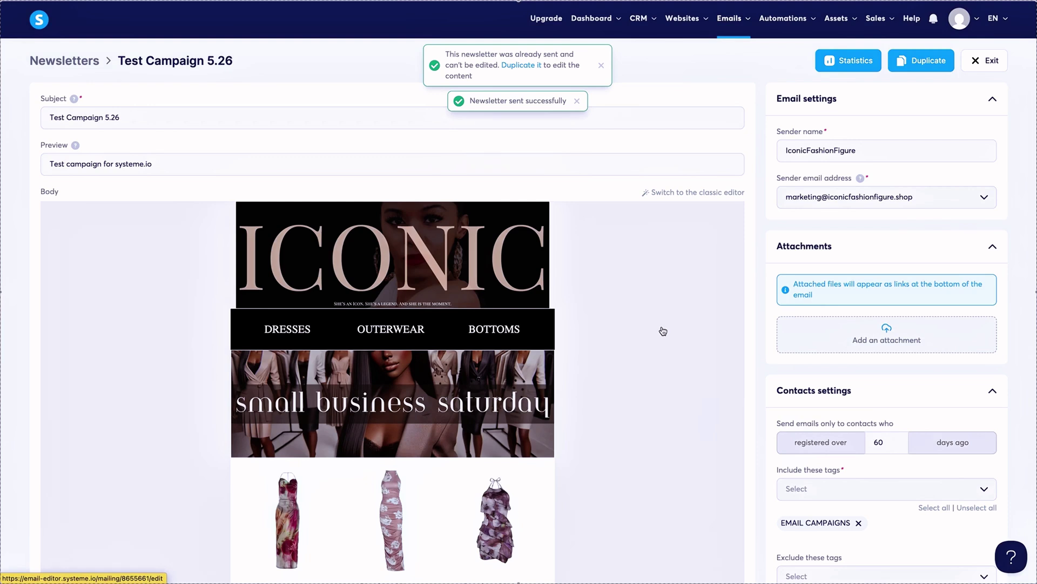
click(983, 63)
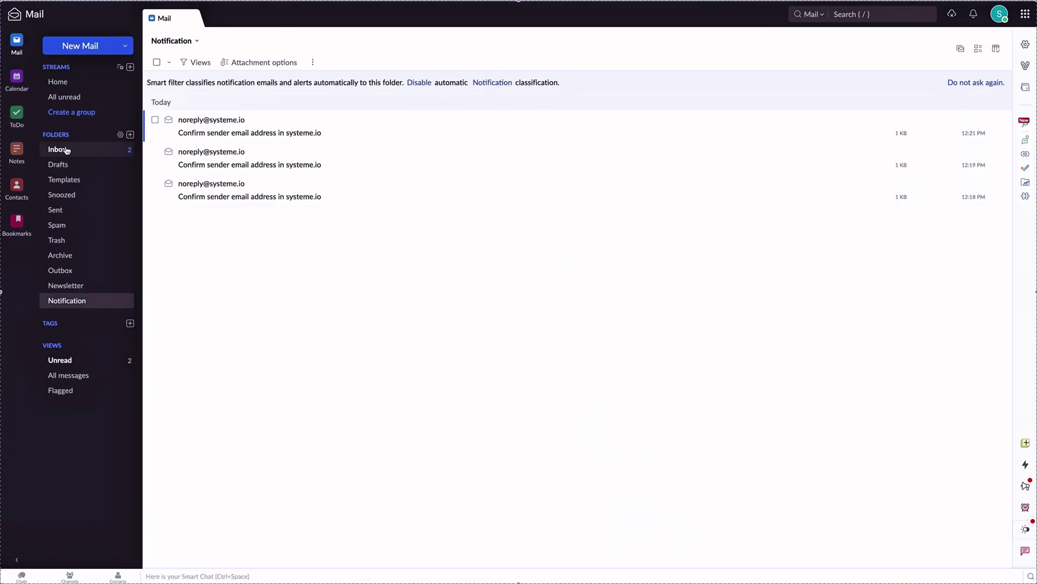
Check Zoho Mail's Inbox for the Test Campaign 5.26 newsletter.
click(68, 150)
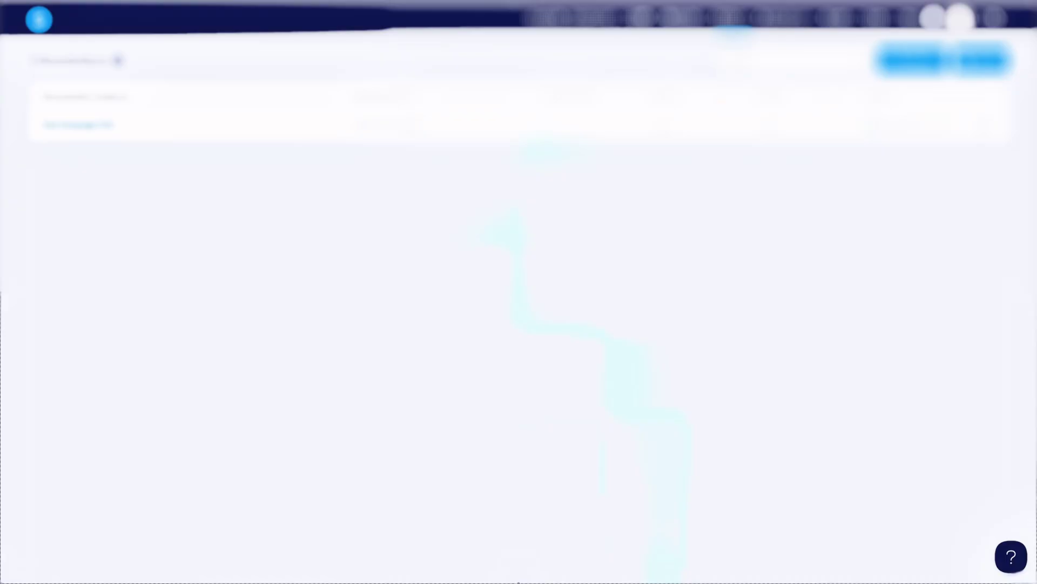
Open Test Campaign 5.26's statistics, scroll through the email preview, then close it.
click(71, 127)
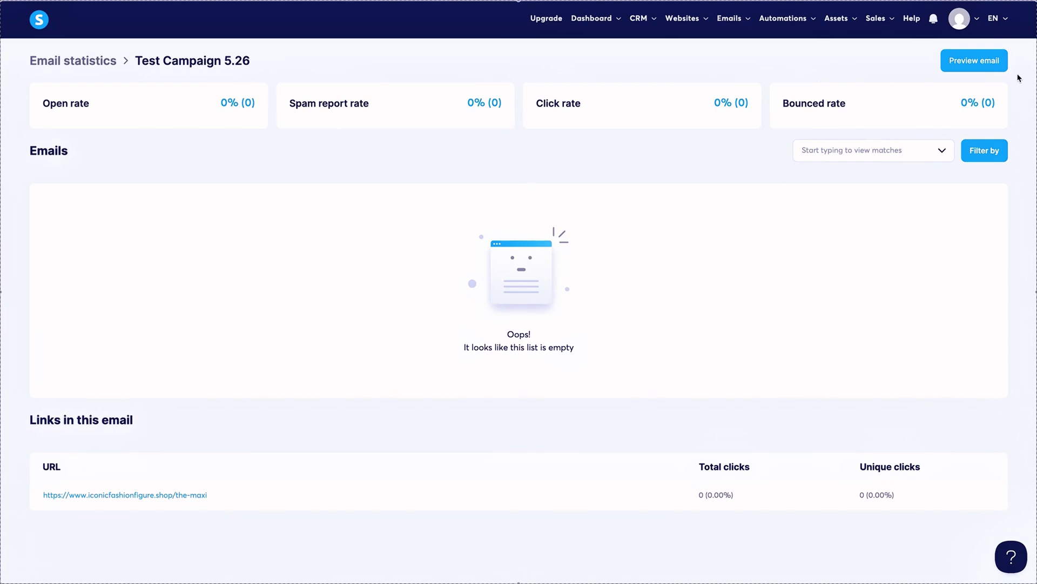
click(951, 64)
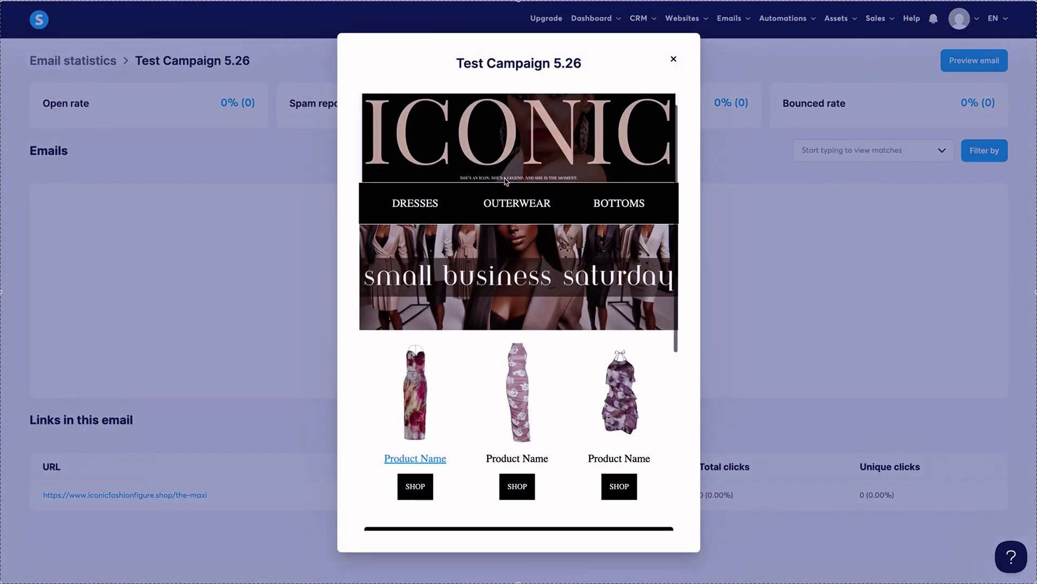
scroll(506, 182, down, 6)
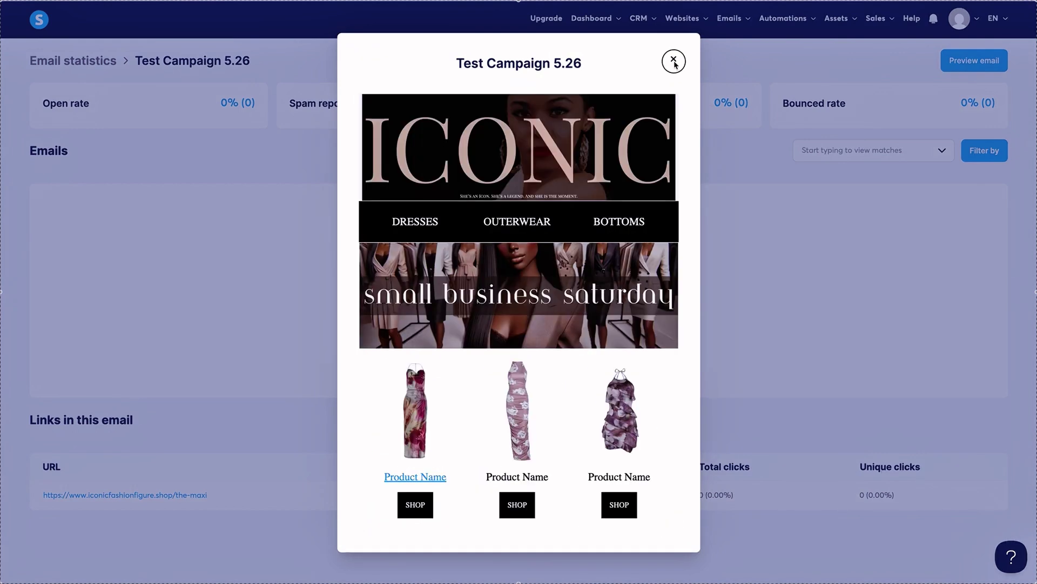
click(674, 62)
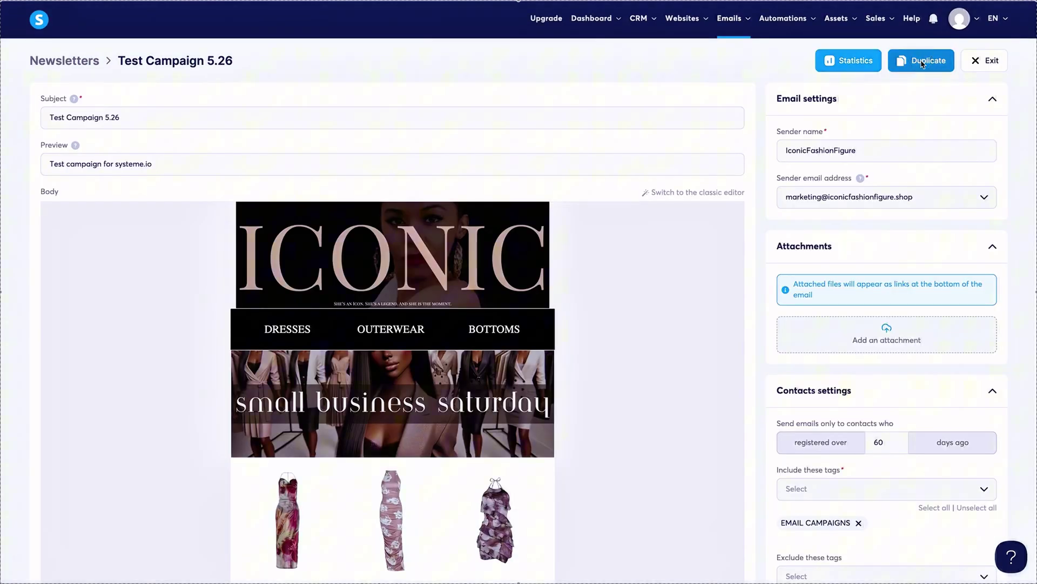
Duplicate Test Campaign 5.26, use Save and test on the copy, and go to Zoho Mail.
click(923, 63)
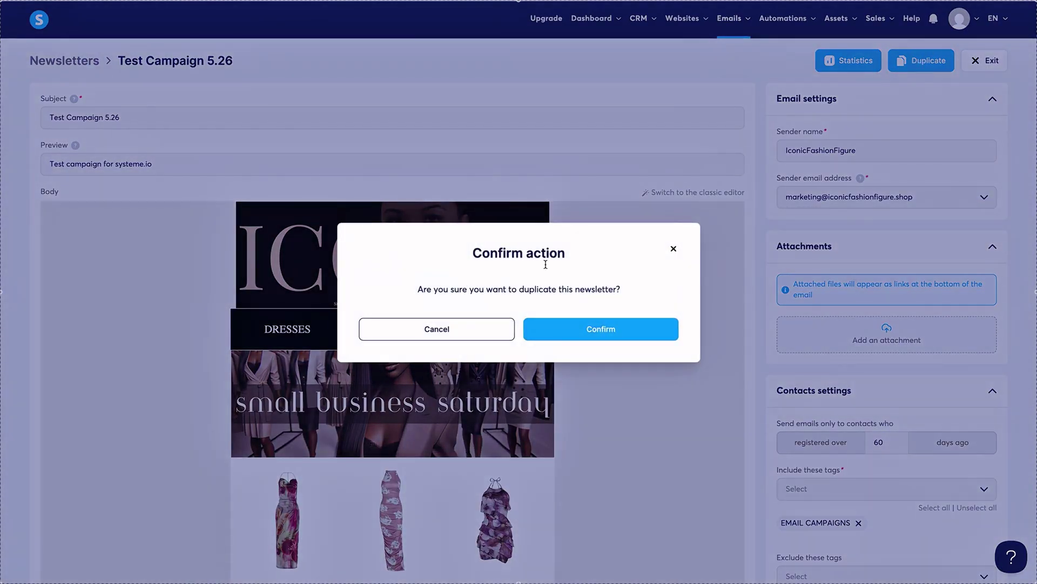
click(609, 329)
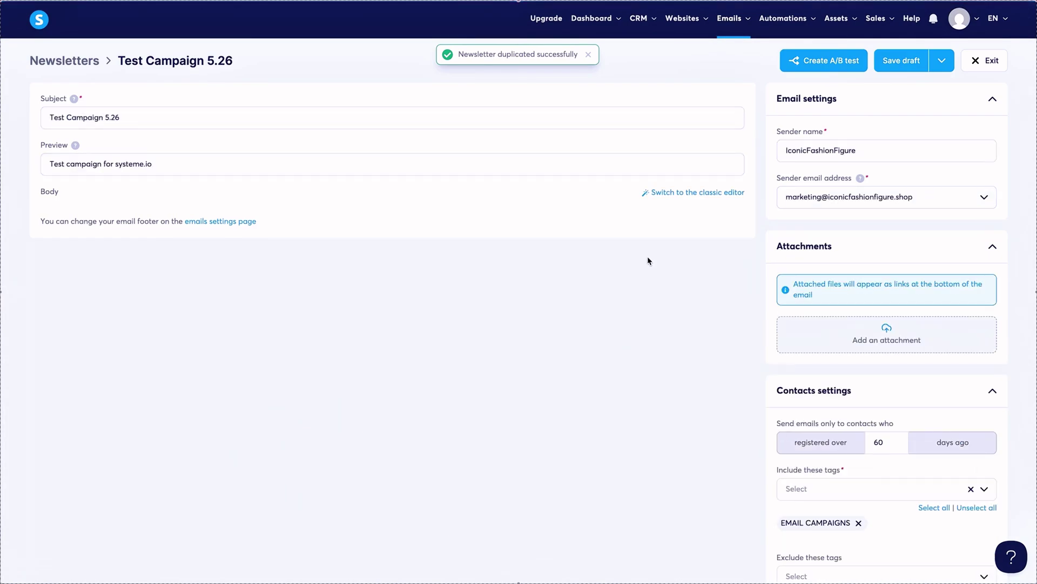
click(942, 60)
click(874, 61)
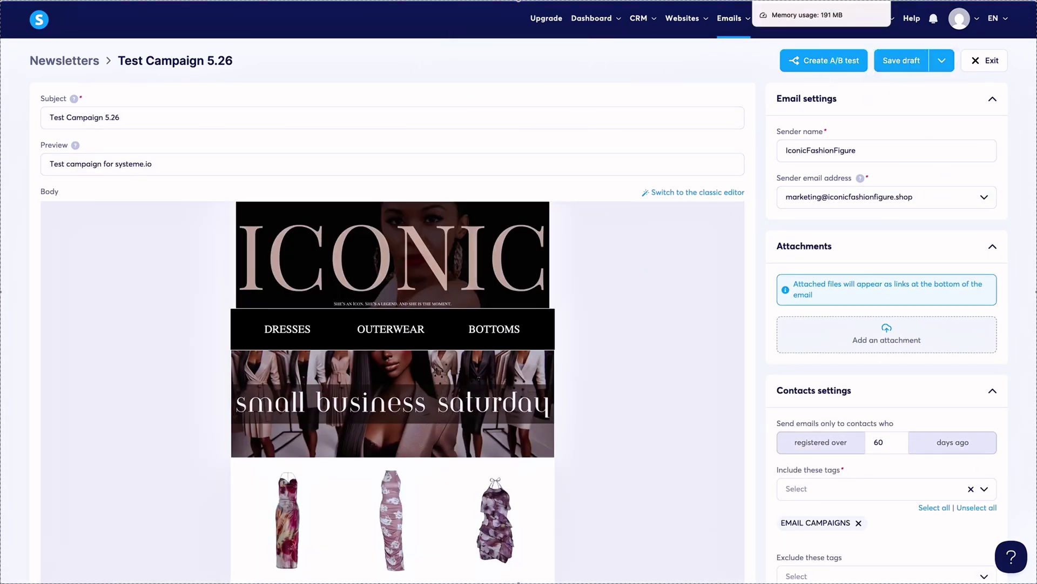
click(848, 1)
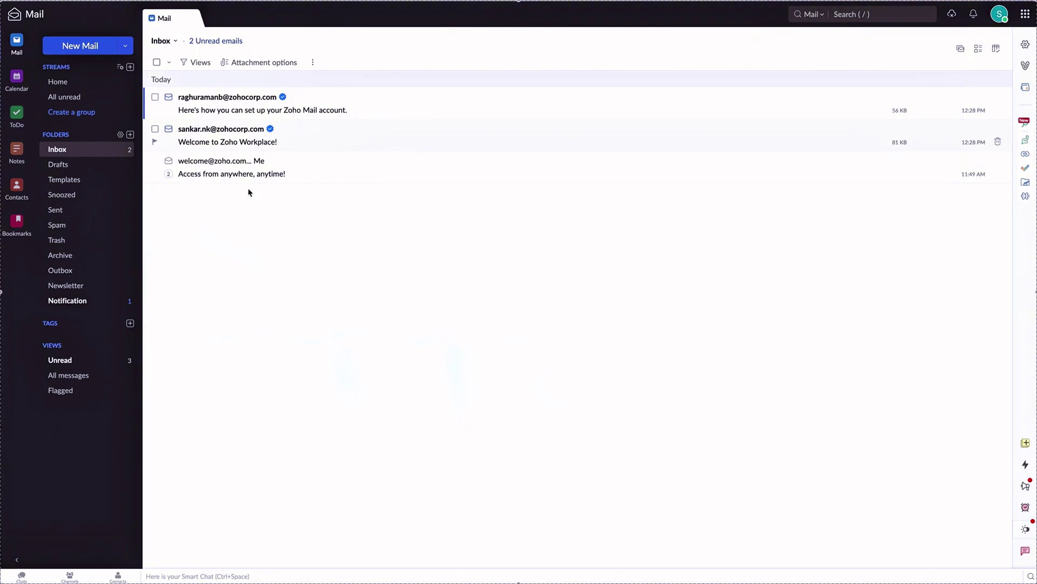
Verify the sender address from the newest Notification email and delete all older confirmation emails.
click(91, 304)
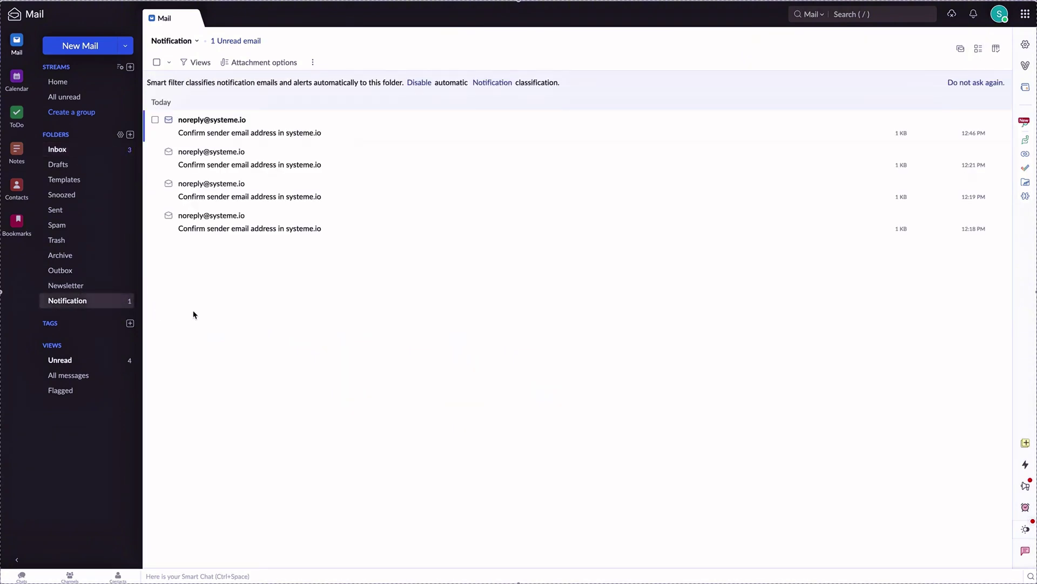
click(407, 130)
click(890, 135)
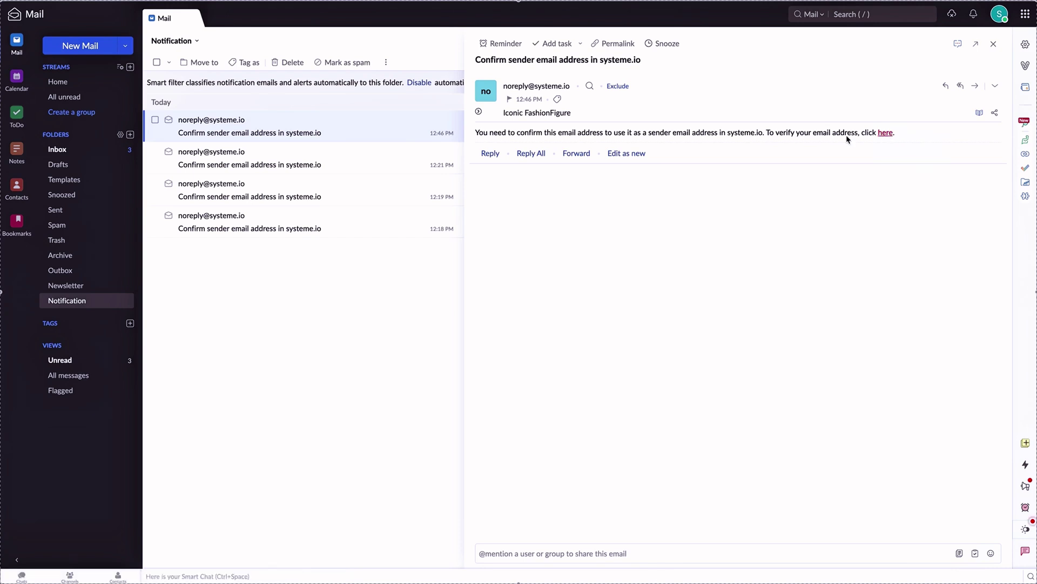
click(520, 354)
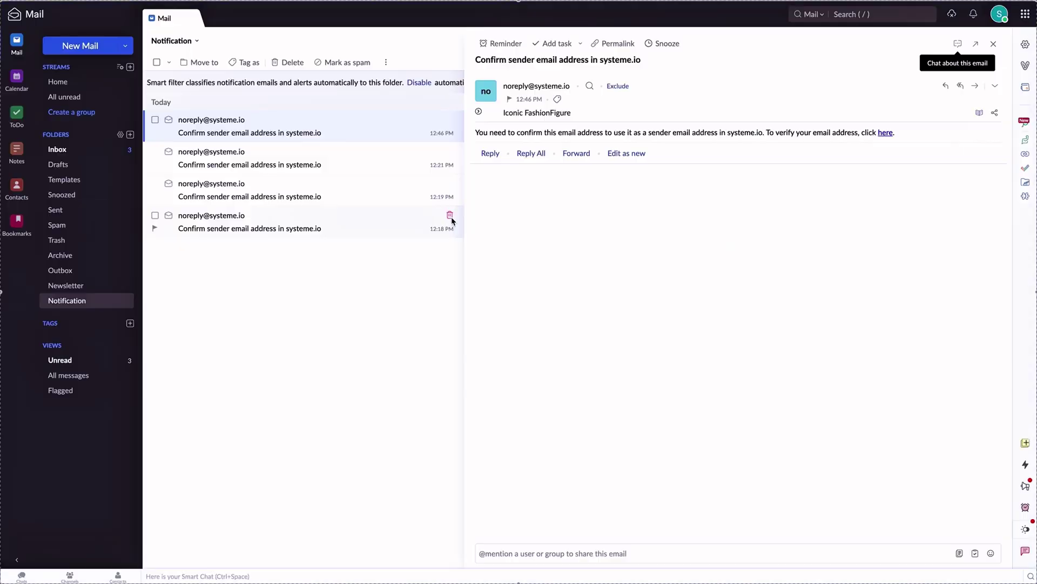
click(451, 185)
click(451, 184)
click(450, 152)
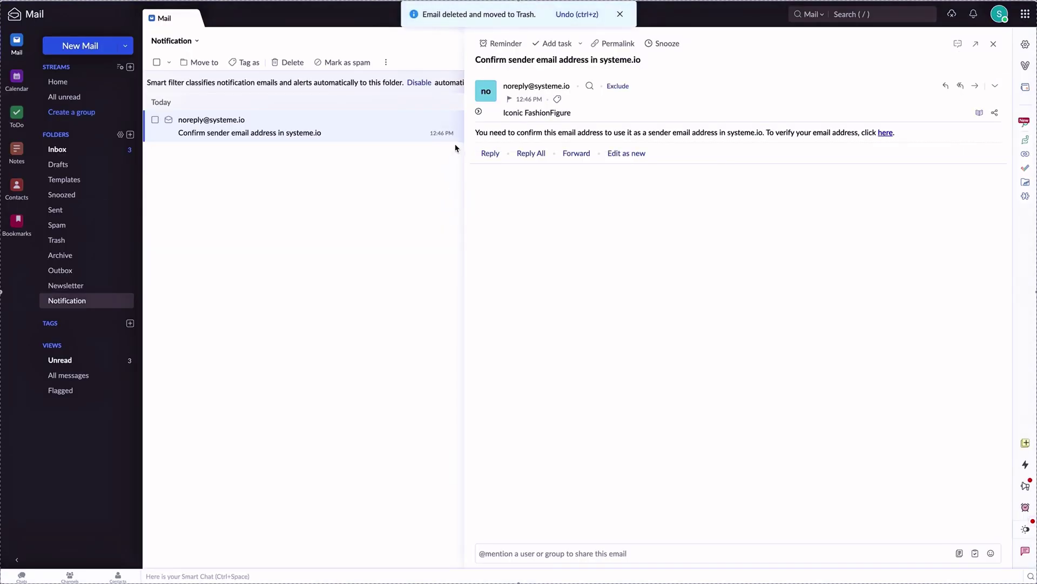
click(451, 119)
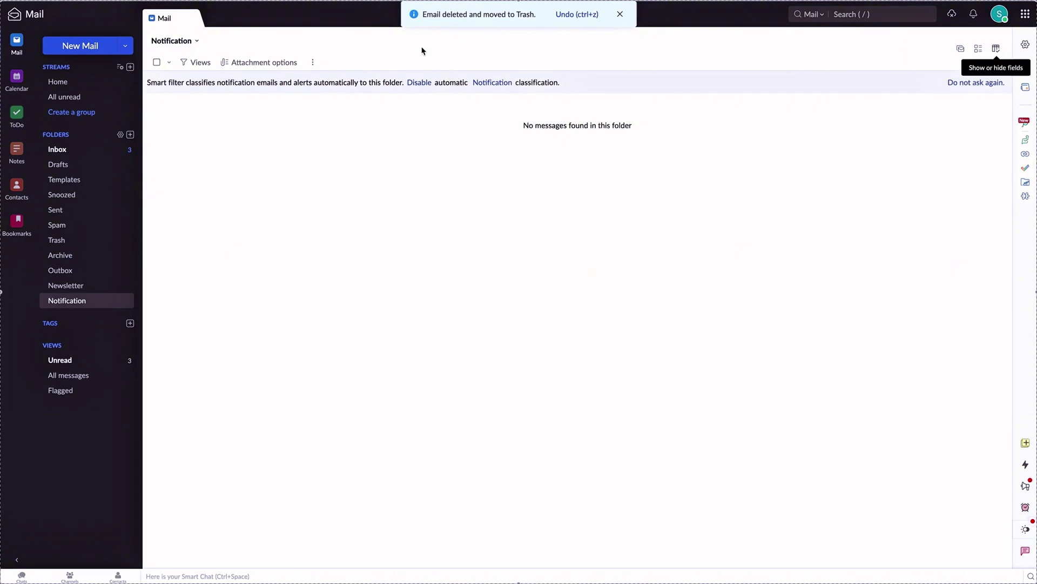
Read the Test Campaign 5.26 newsletter in the Inbox, then return to the newsletters list.
click(89, 154)
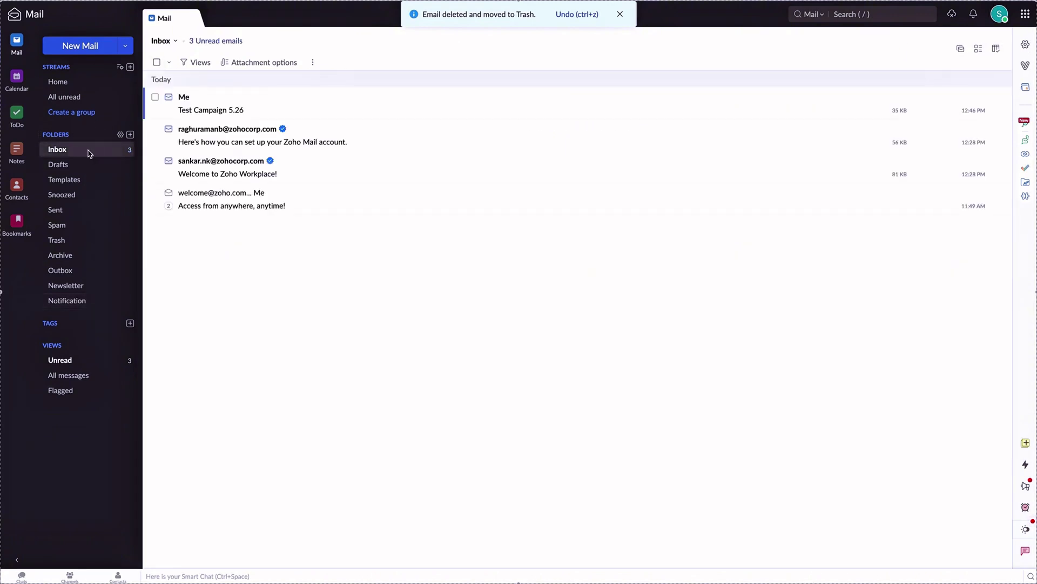
click(338, 103)
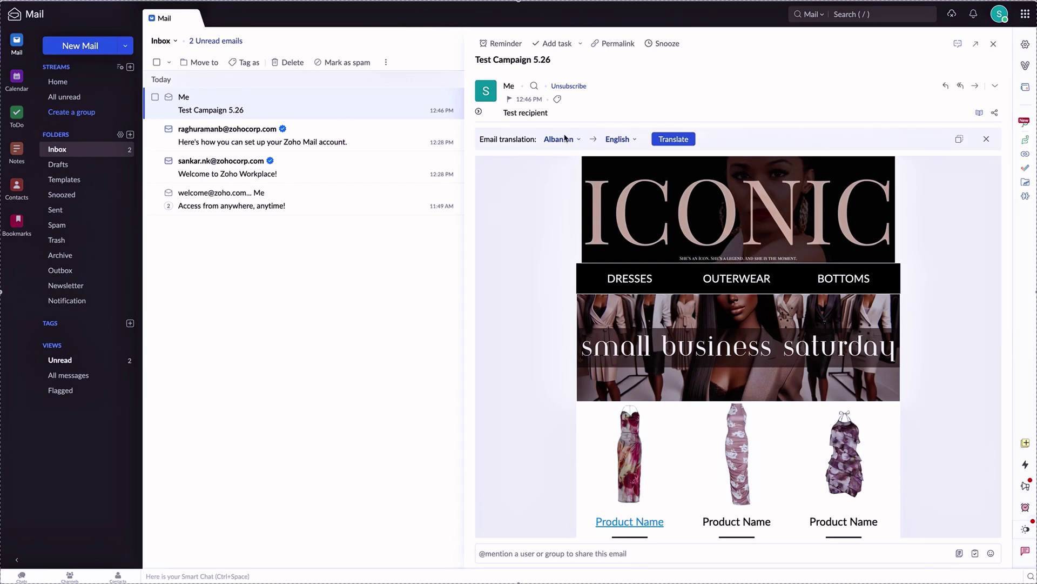
scroll(771, 249, down, 7)
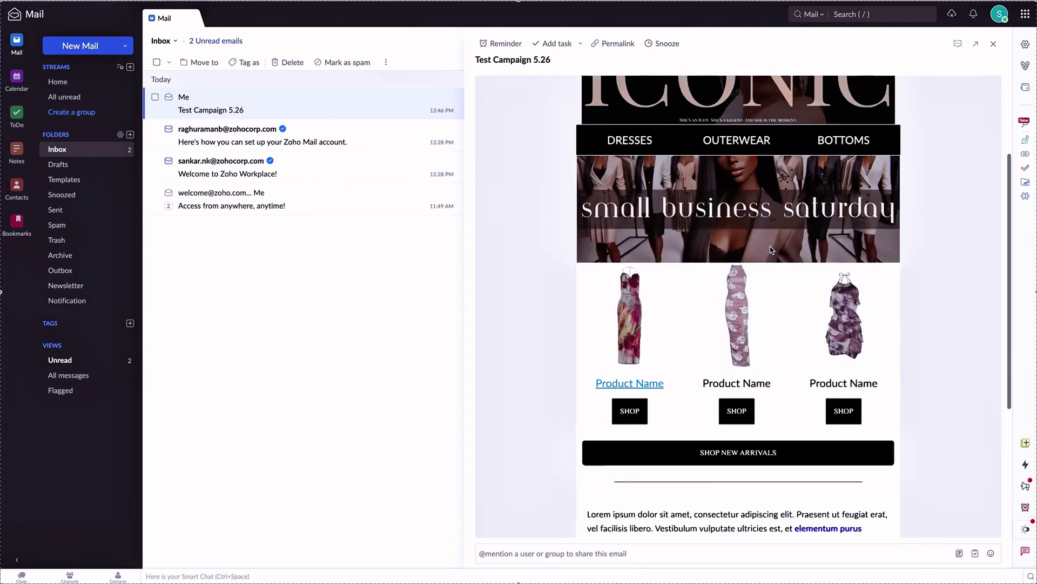
scroll(771, 250, up, 2)
scroll(771, 249, down, 2)
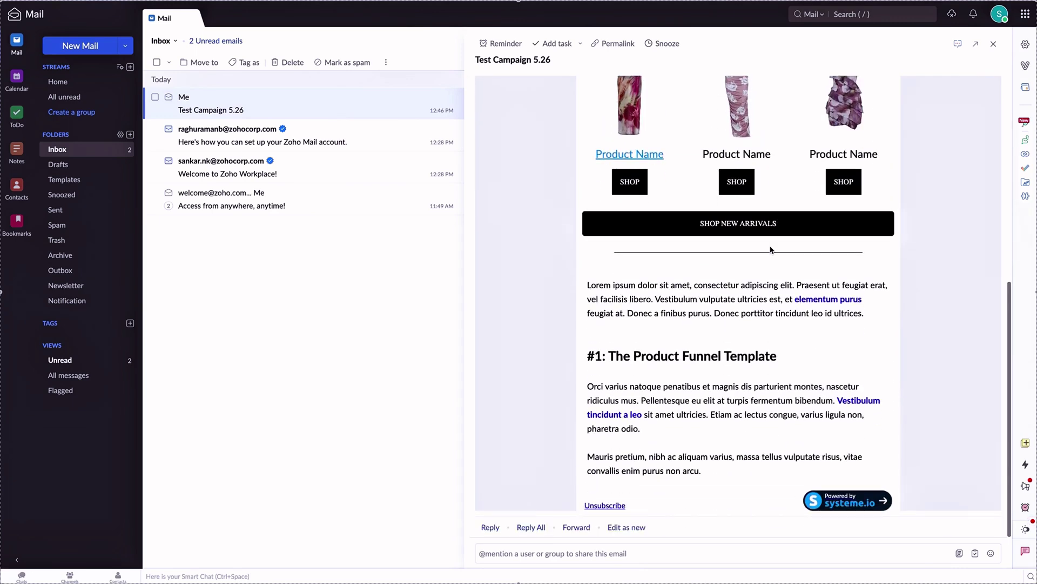
scroll(771, 249, up, 8)
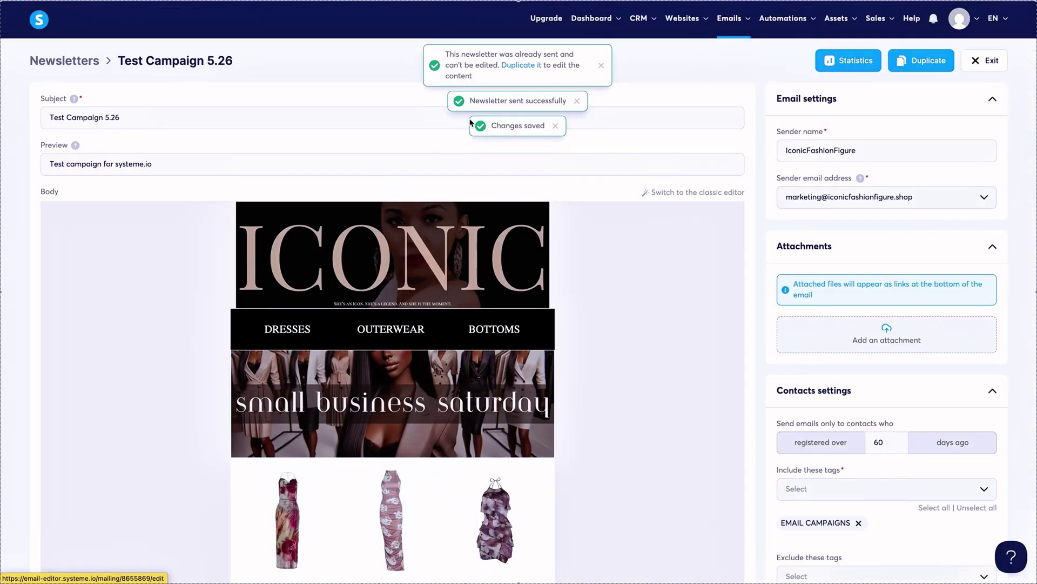
click(991, 61)
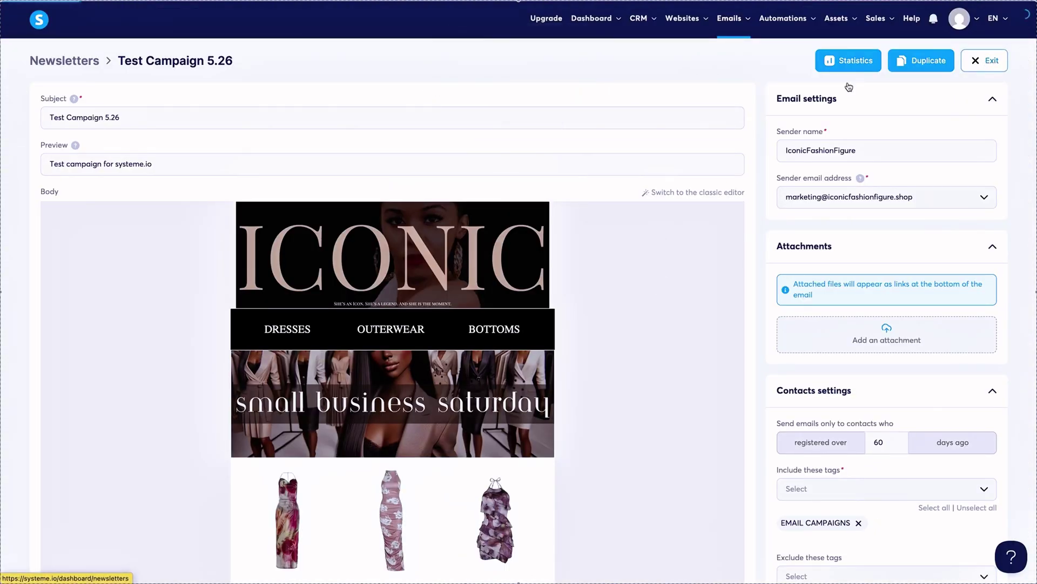
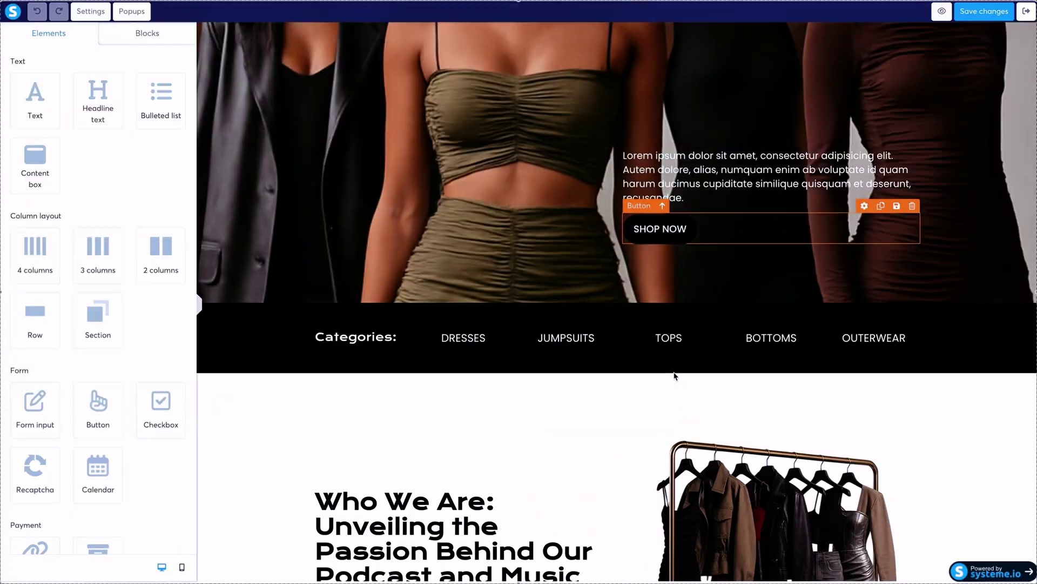
Open the page's popup list and view Popup №1's form.
scroll(676, 375, up, 3)
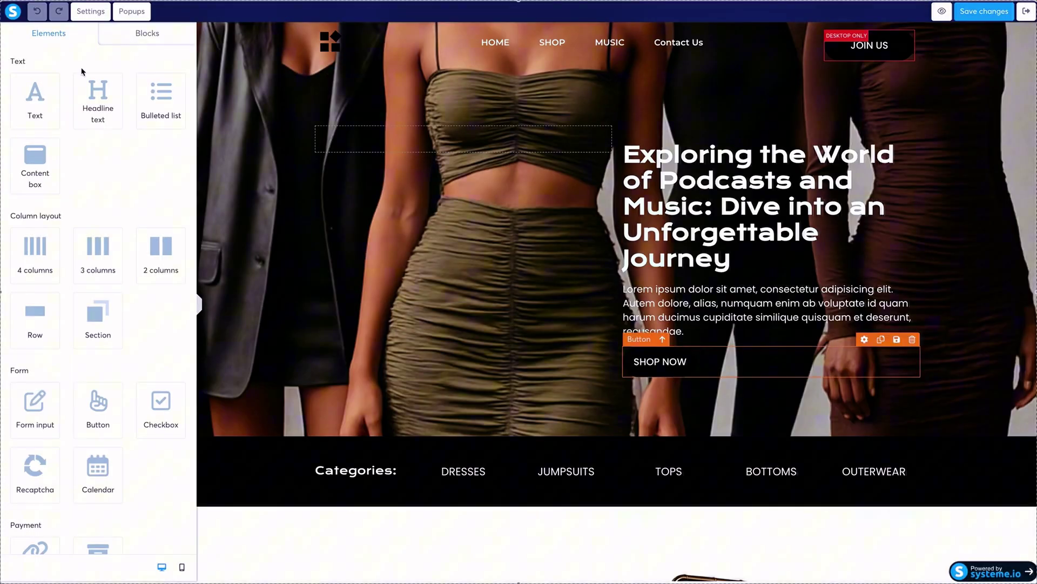
click(132, 11)
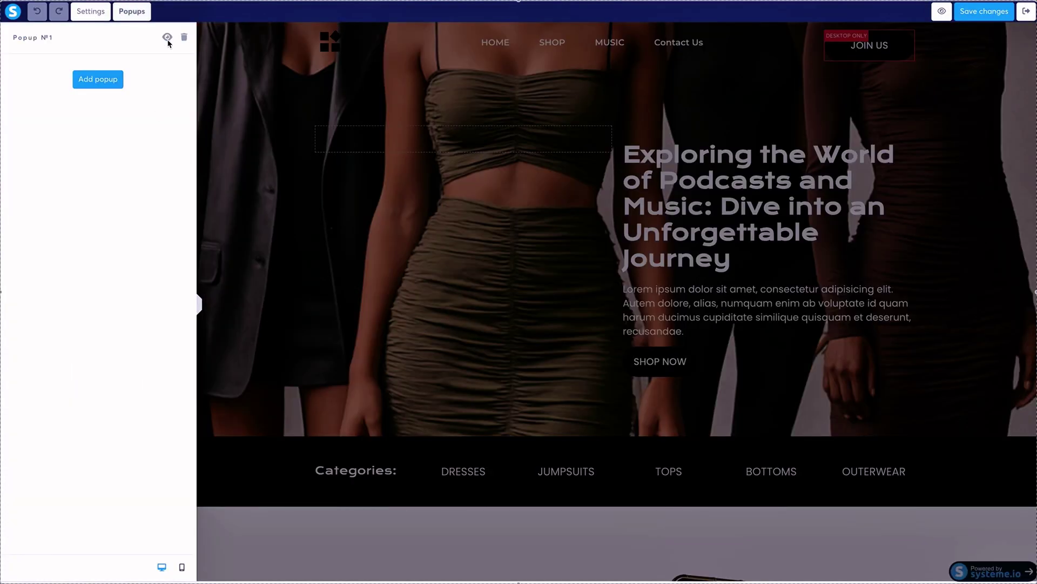
click(153, 46)
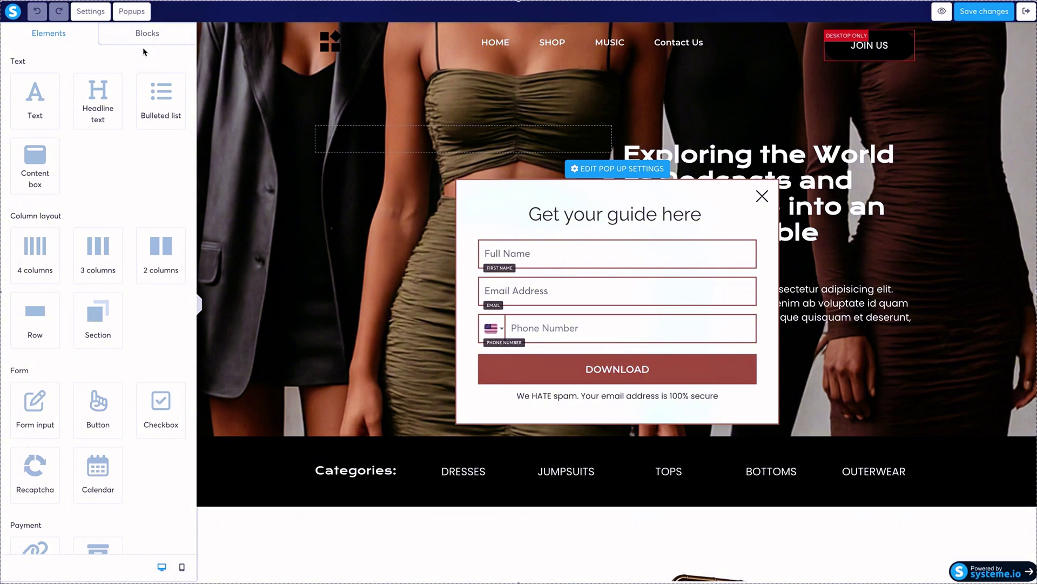
click(137, 17)
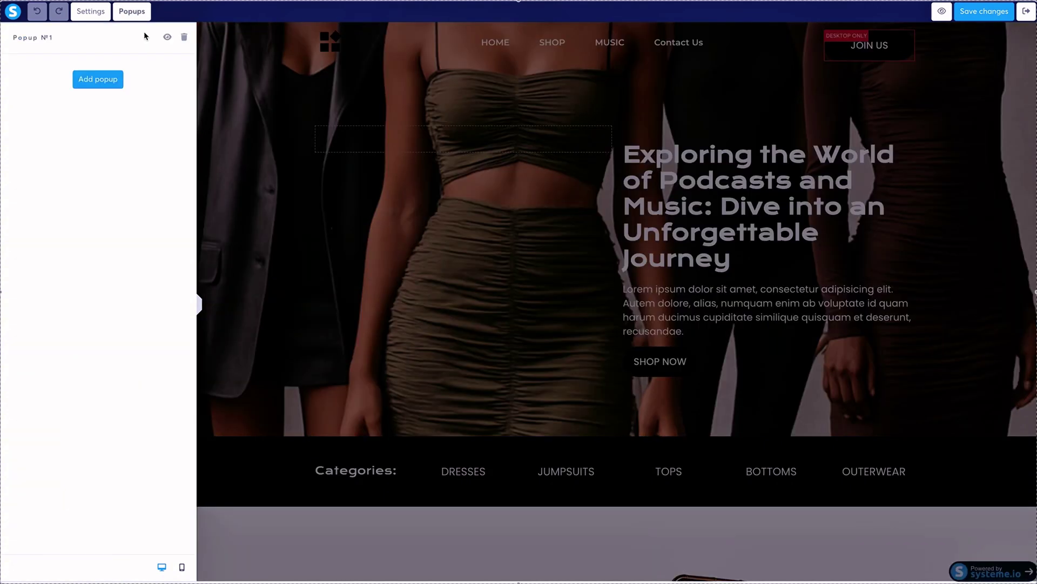
Add a new popup, then delete the extra Popup №4 from the list.
click(106, 88)
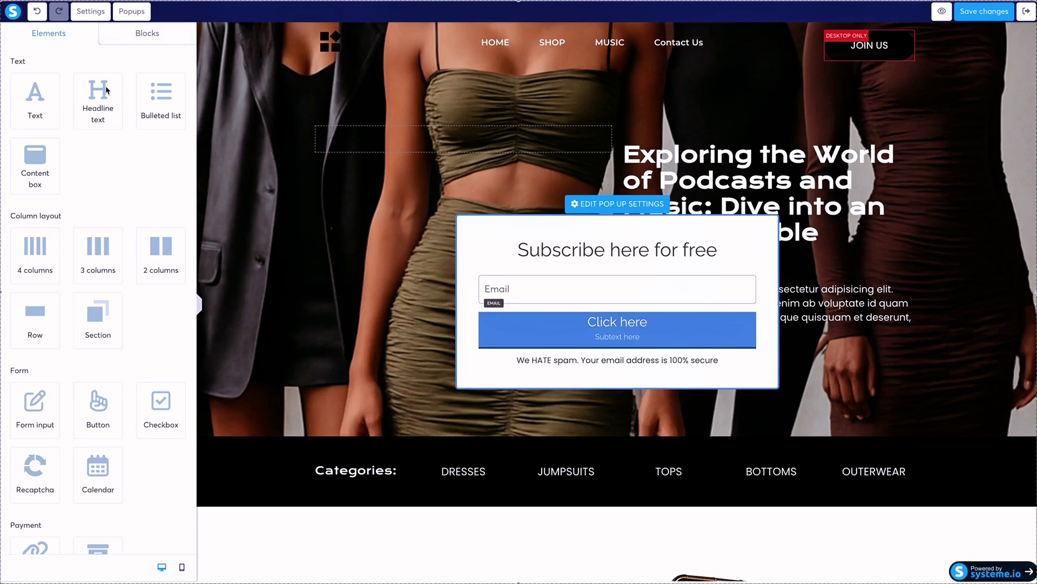
click(138, 12)
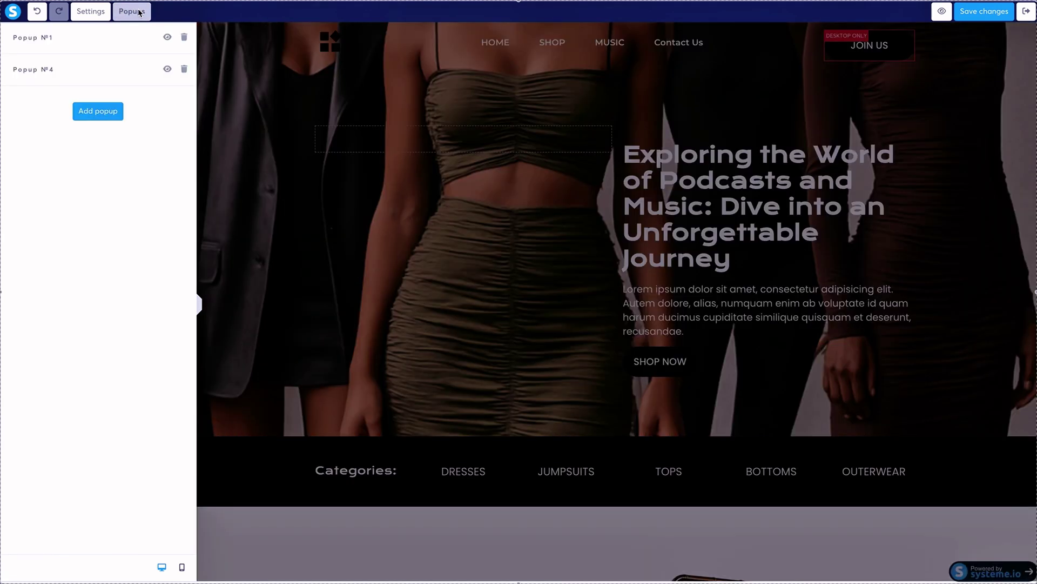
click(183, 69)
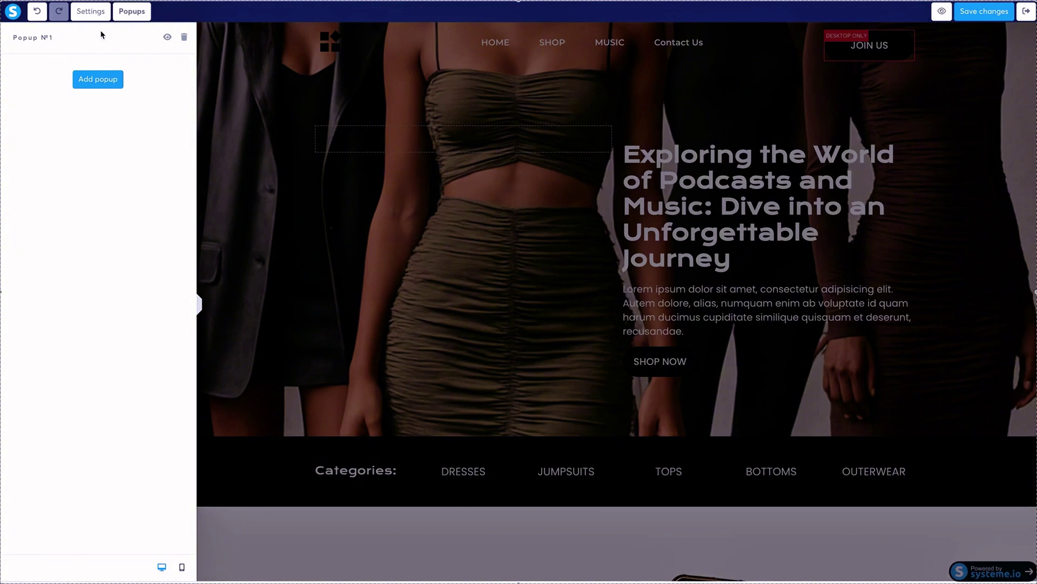
Browse through the page settings panel.
double_click(88, 21)
click(88, 15)
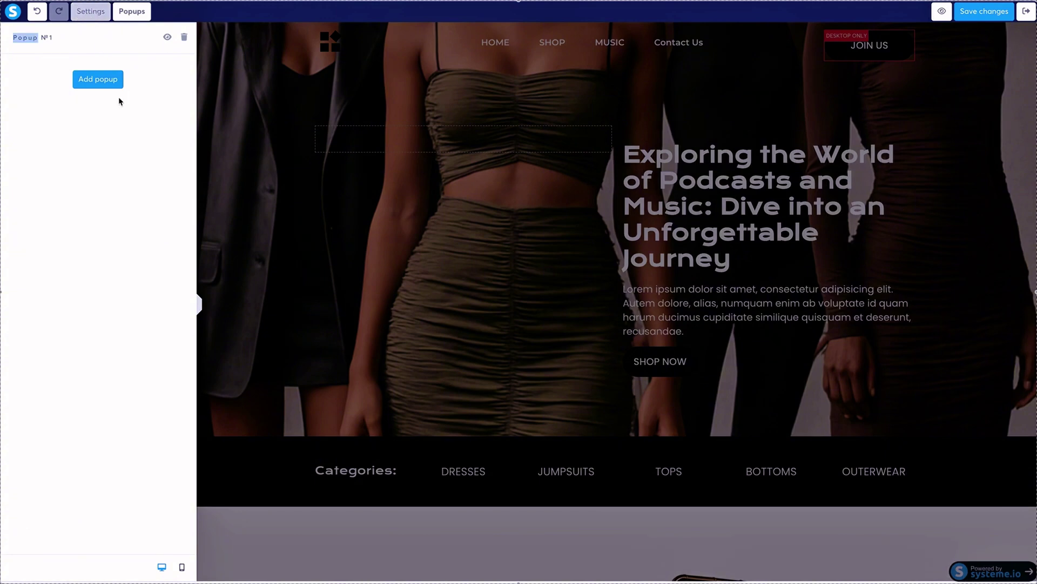
scroll(150, 212, down, 6)
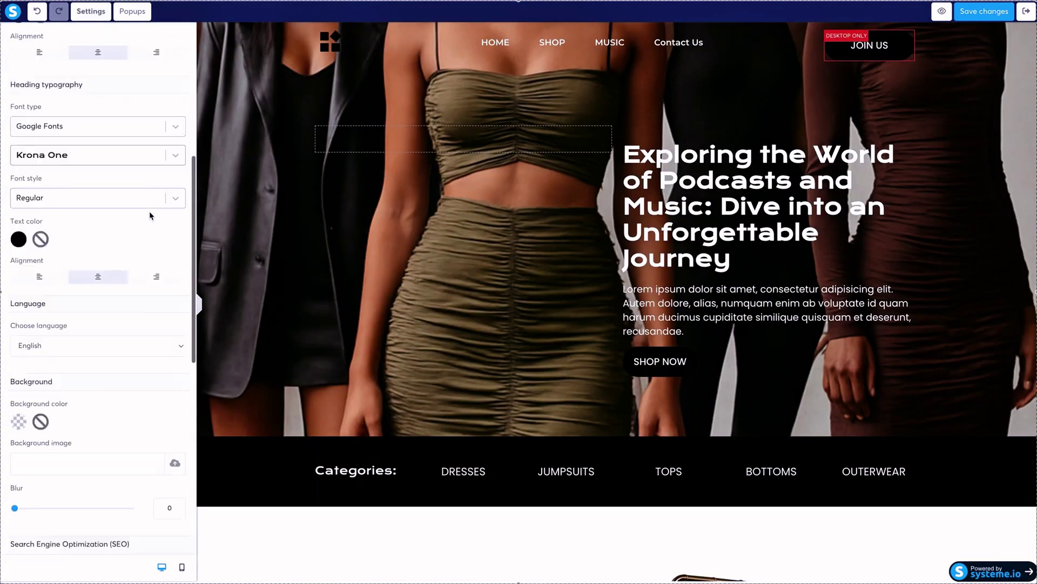
scroll(149, 215, down, 8)
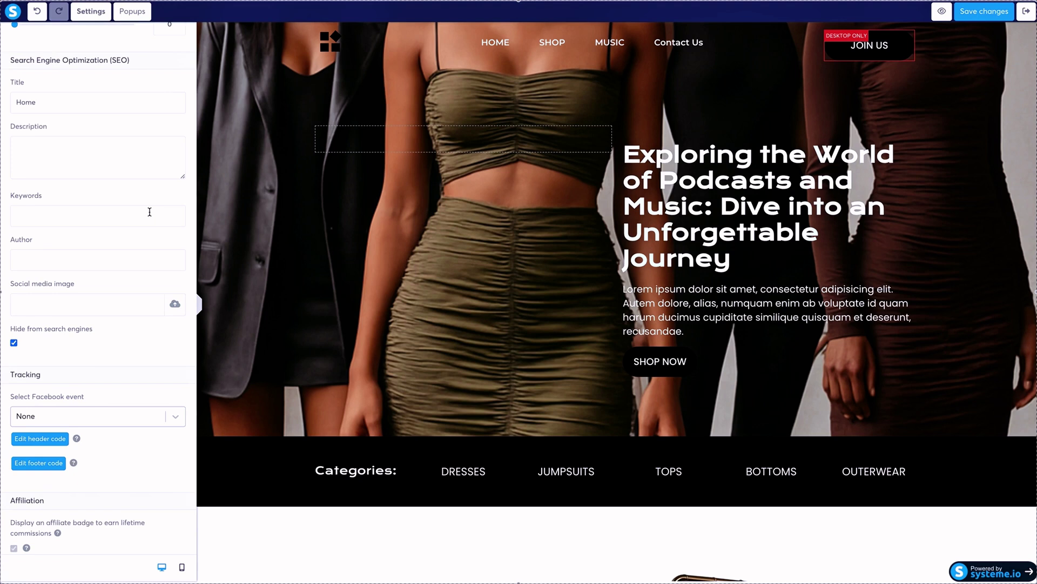
scroll(150, 212, up, 1)
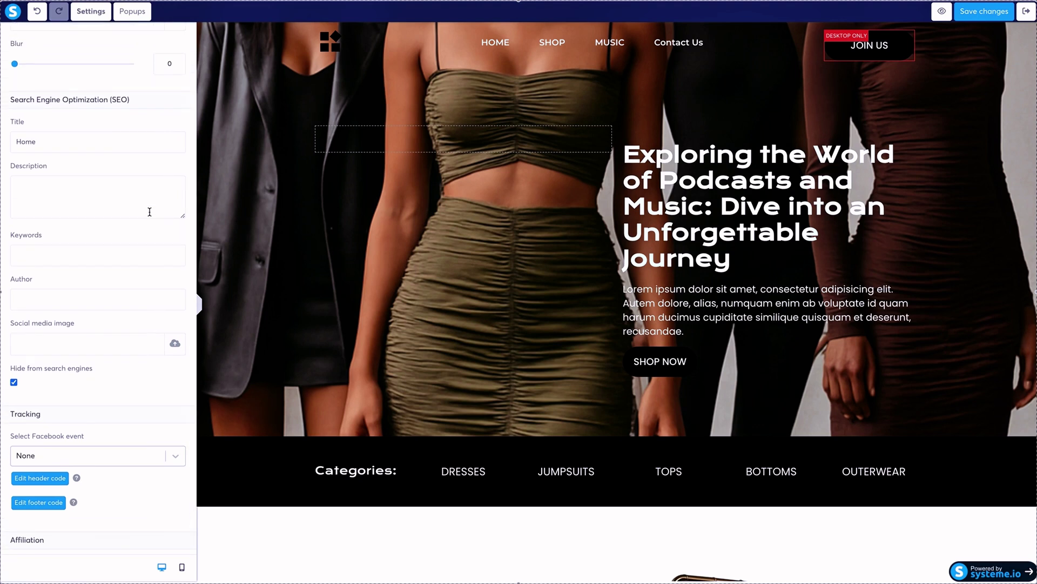
scroll(130, 238, up, 1)
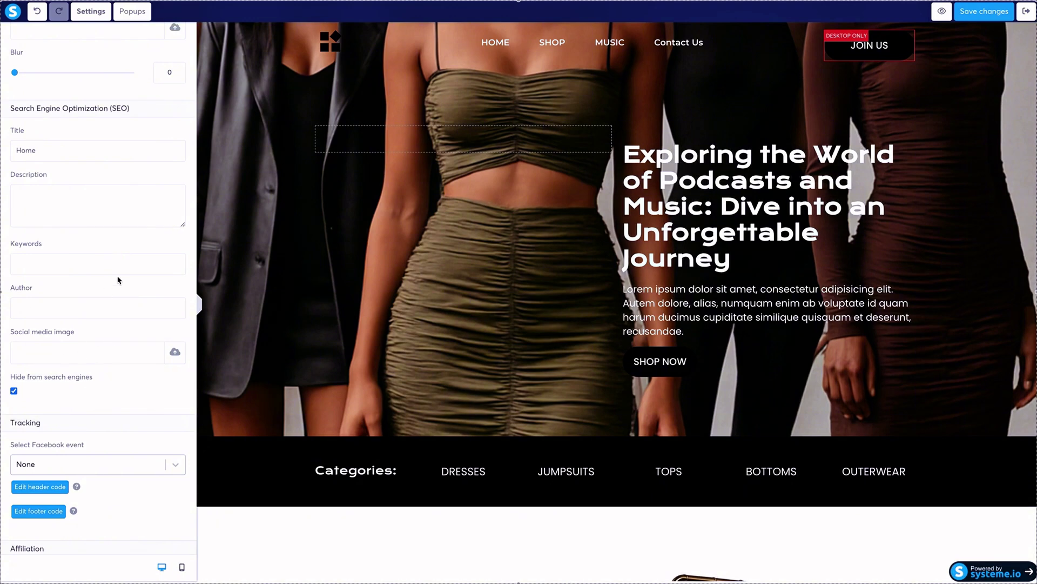
scroll(119, 280, up, 1)
scroll(118, 280, up, 15)
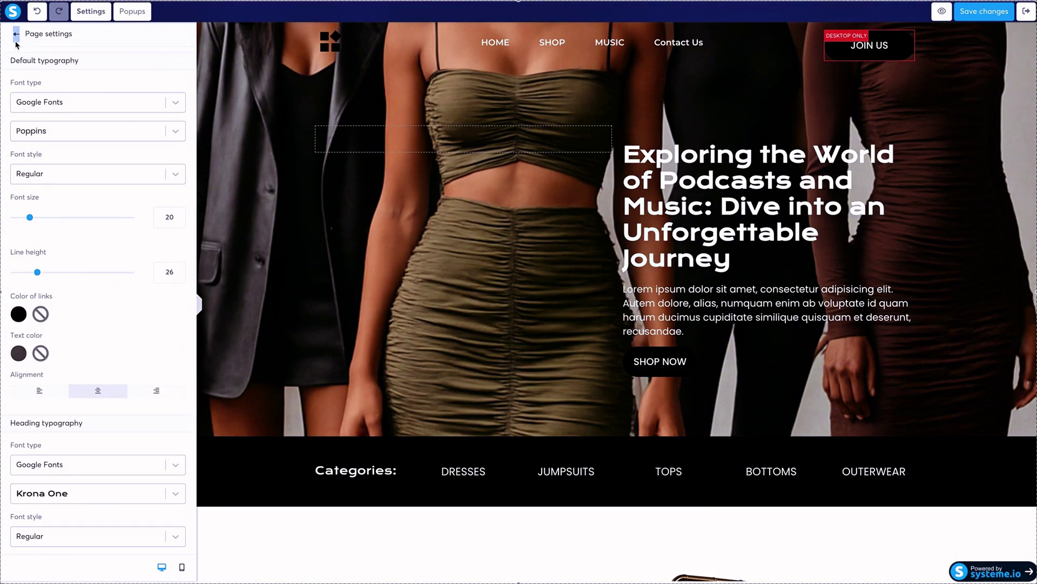
Look through the page elements, then reopen the popups list showing only Popup №1.
click(17, 43)
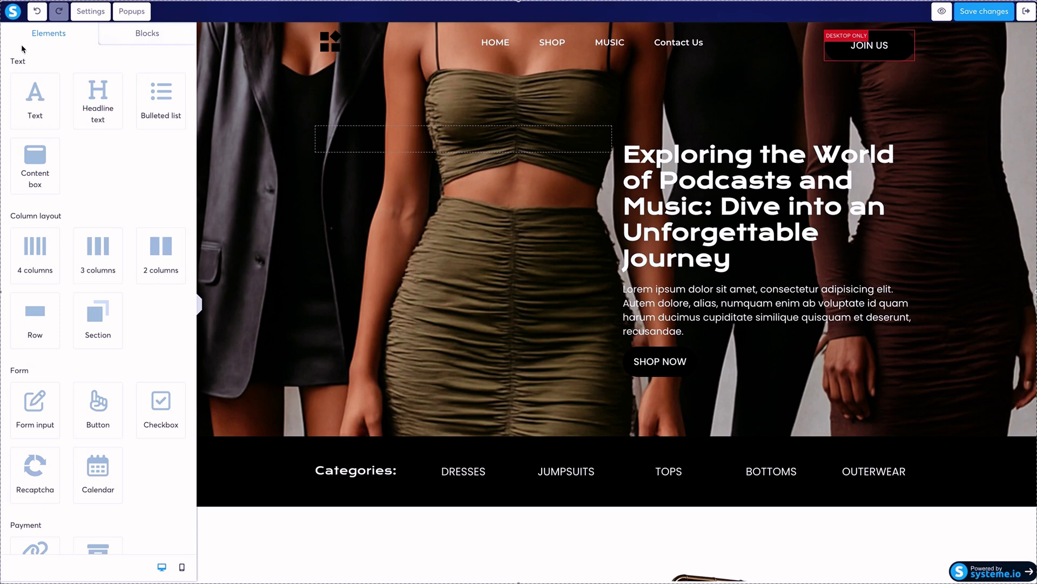
scroll(92, 199, down, 9)
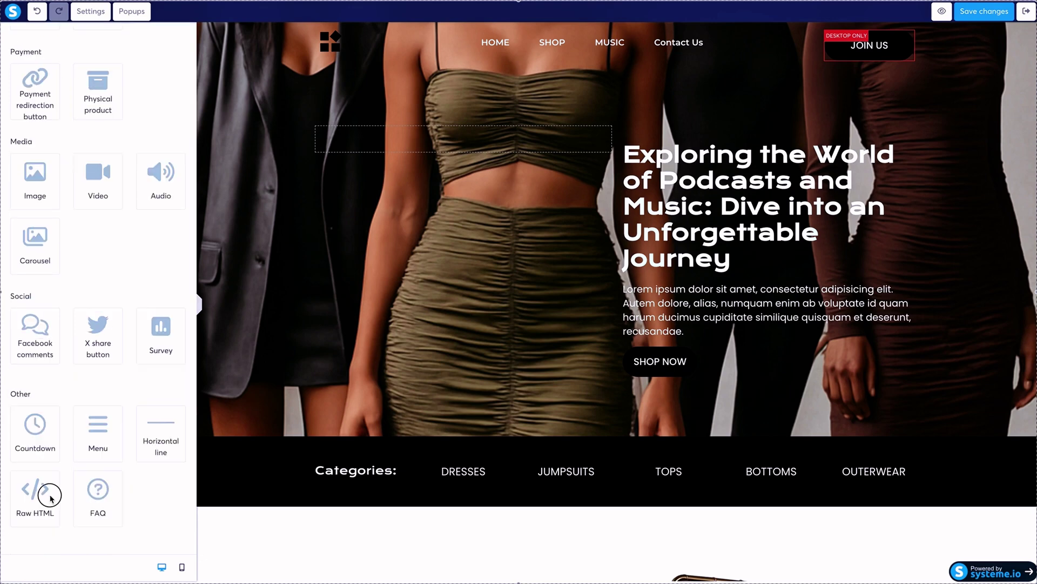
drag(34, 489, 128, 432)
scroll(117, 419, up, 3)
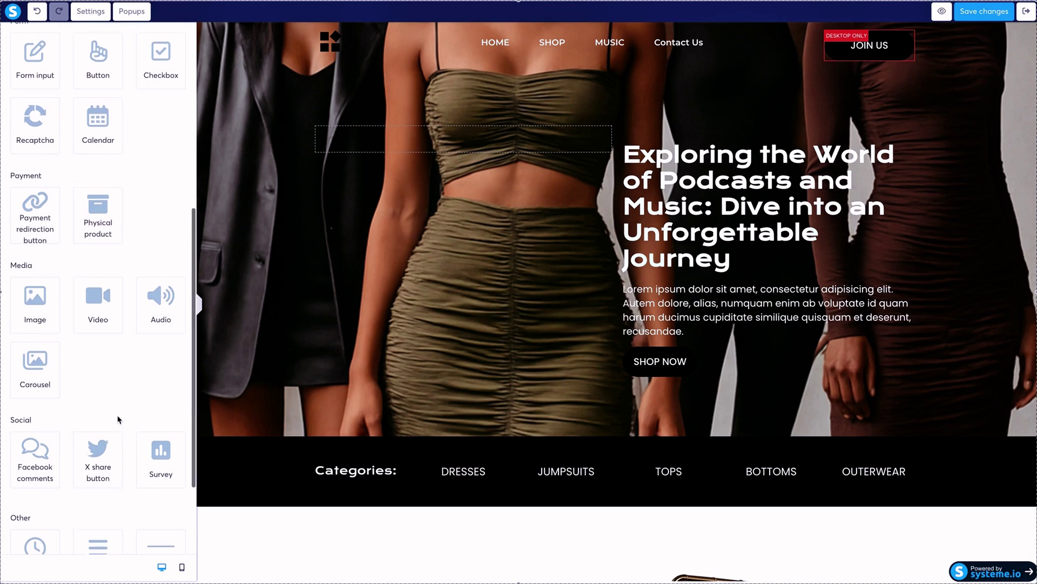
scroll(118, 419, up, 2)
scroll(118, 419, up, 4)
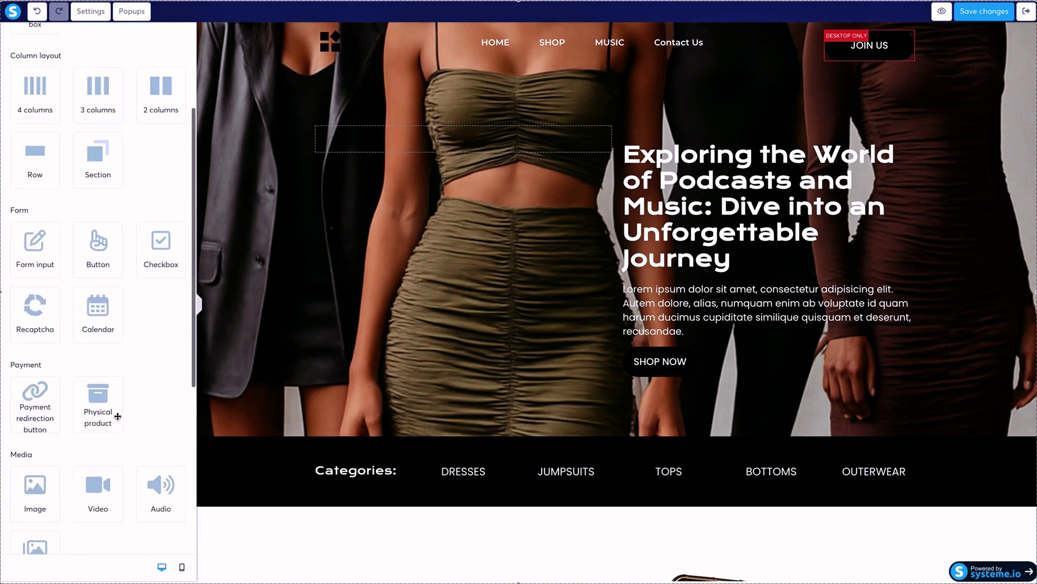
click(127, 10)
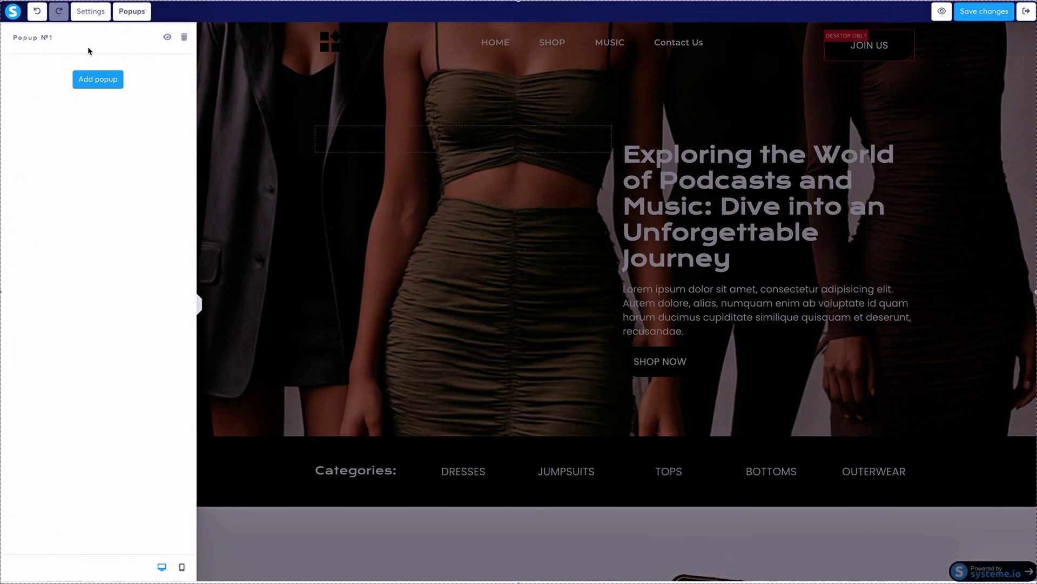
Open Popup №1 and change its headline to 'Sign Up Now'.
click(155, 47)
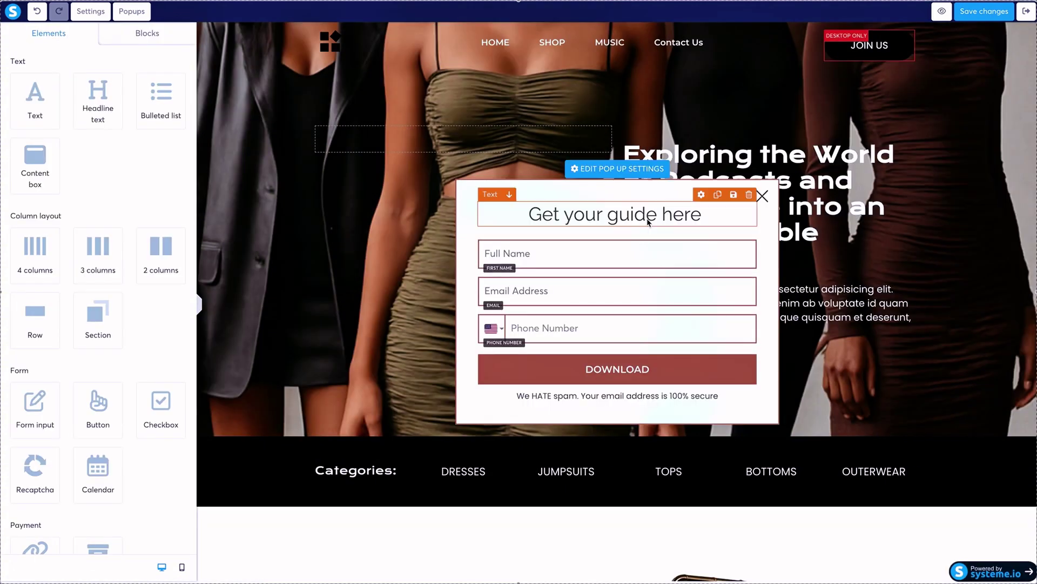
triple_click(647, 215)
text(Sign Up Now)
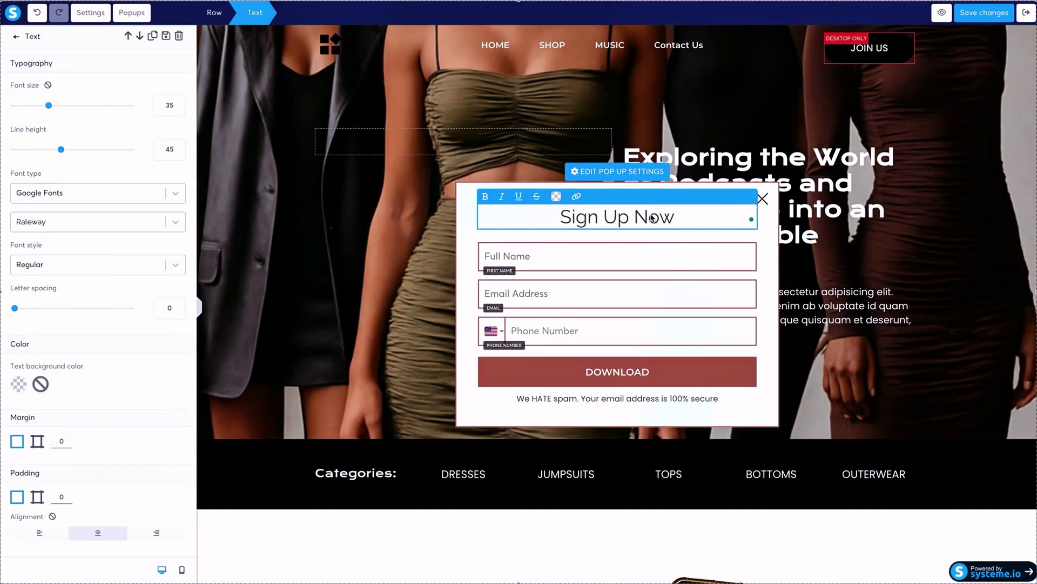
Make the DOWNLOAD button submit the form to the next step and start an automation rule.
click(653, 369)
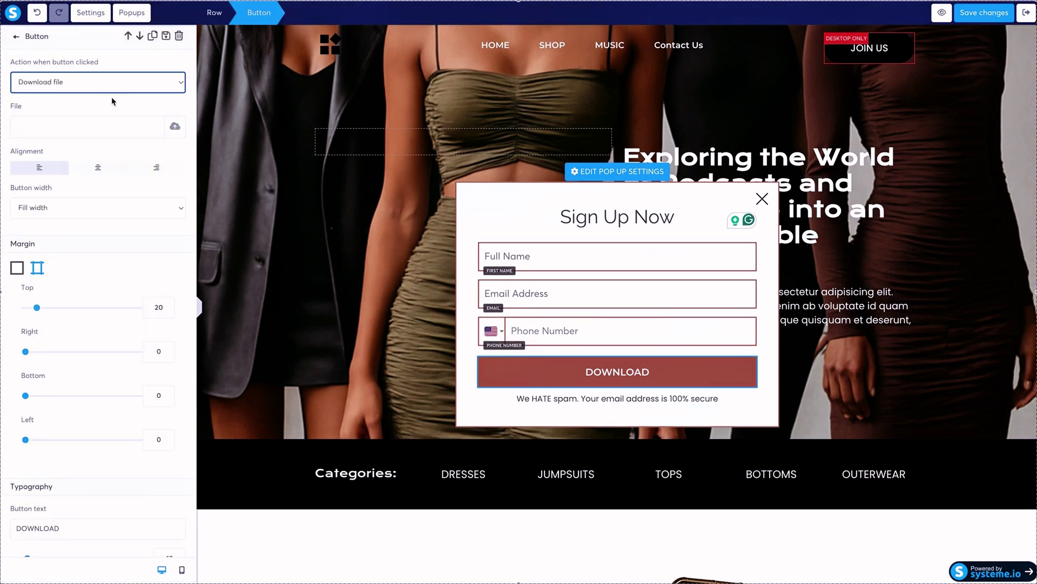
click(150, 83)
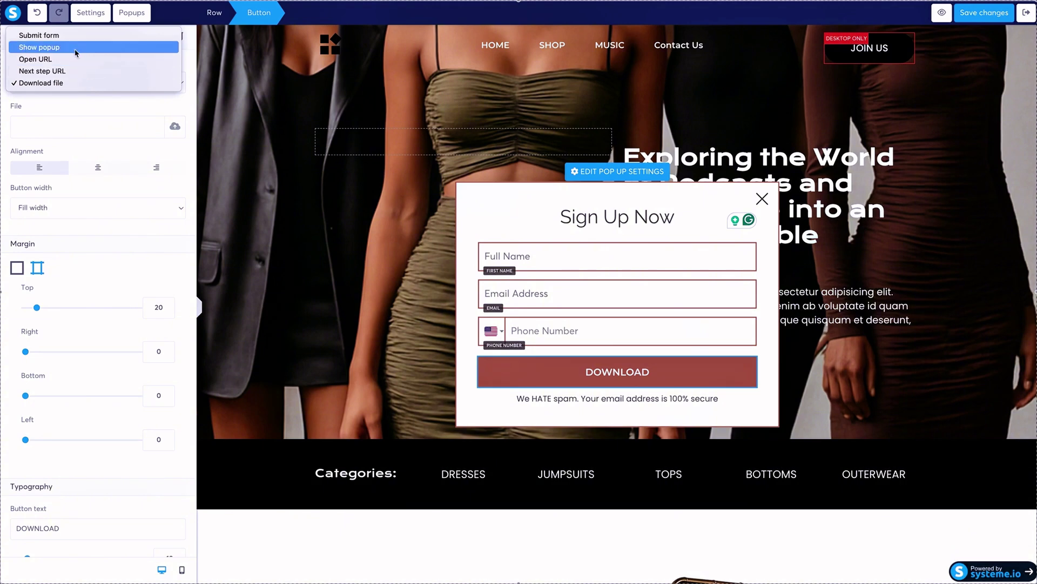
click(73, 36)
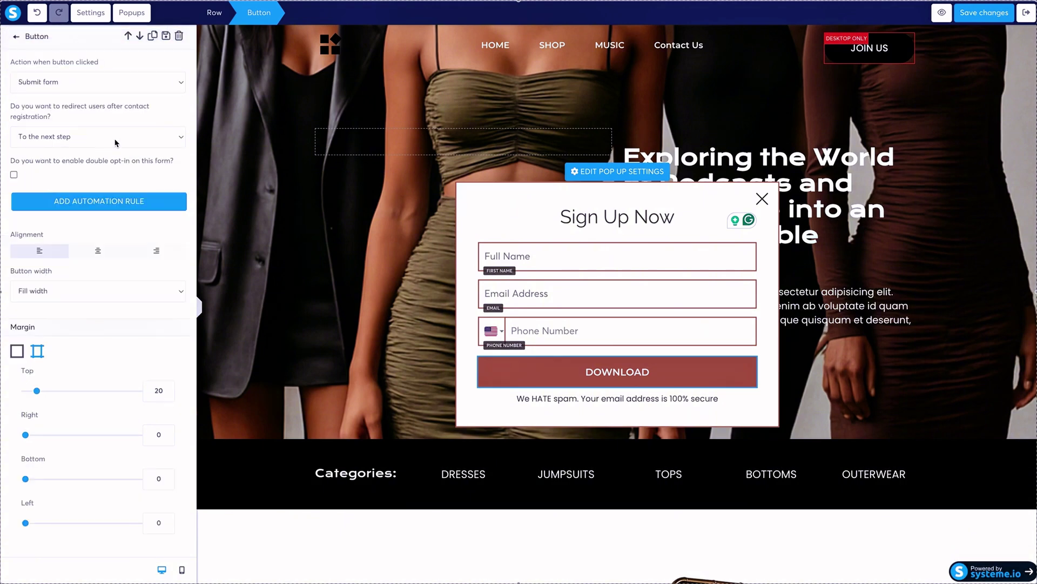
click(115, 140)
click(116, 142)
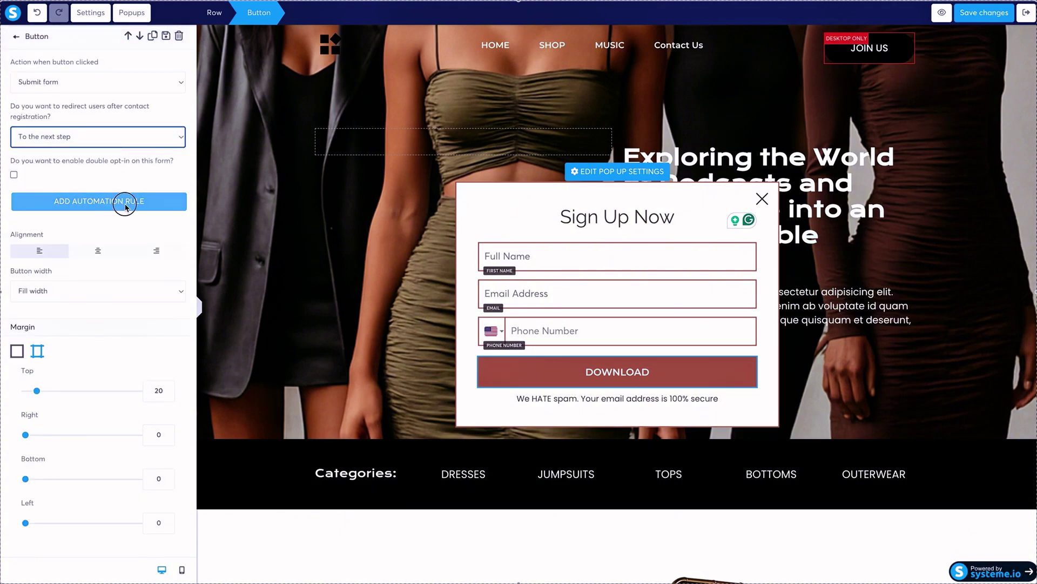
click(126, 207)
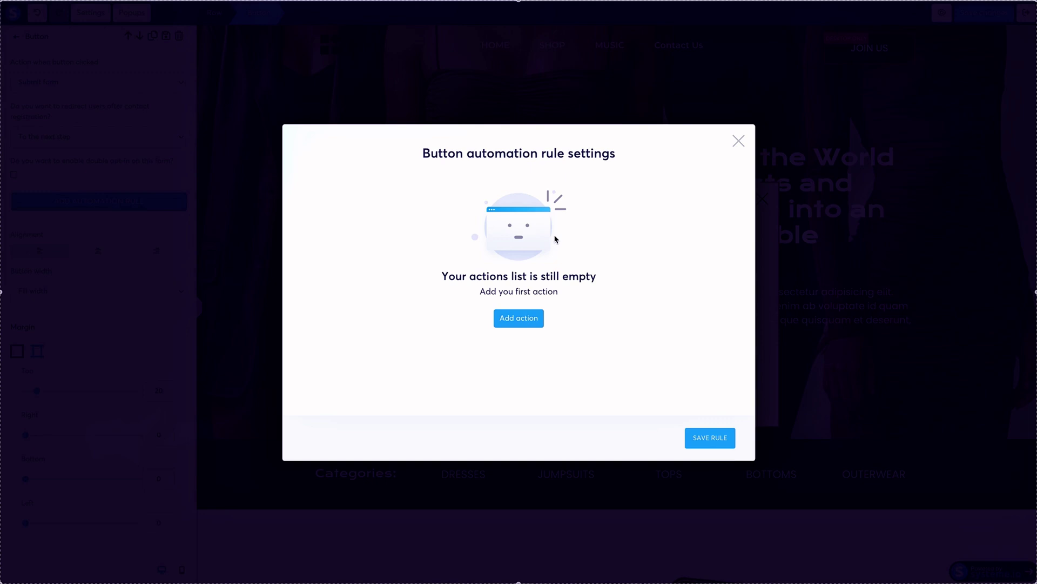
Add an 'Add a tag' action using the EMAIL CAMPAIGNS tag and save the rule.
click(509, 319)
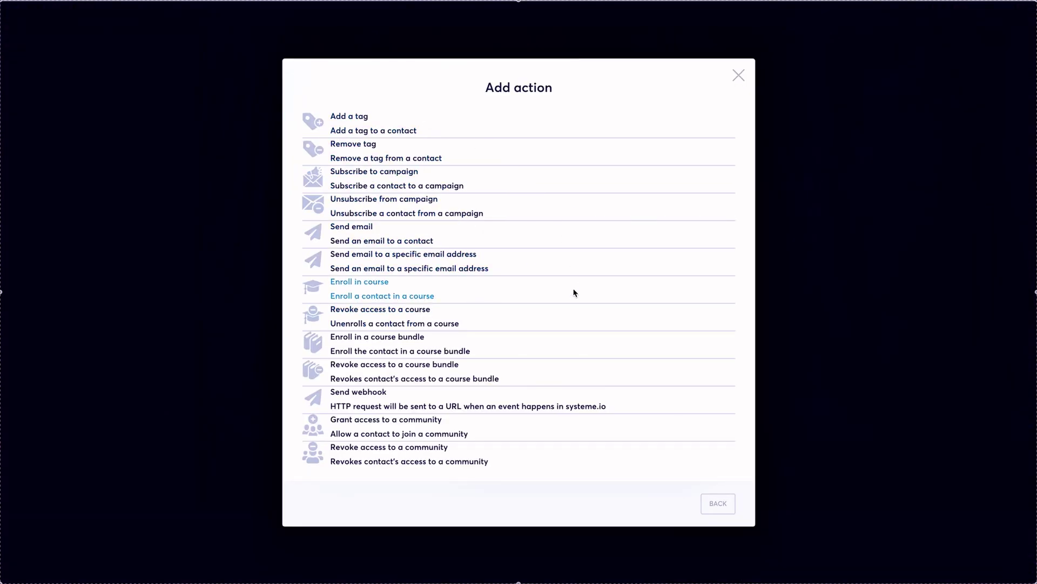
click(471, 128)
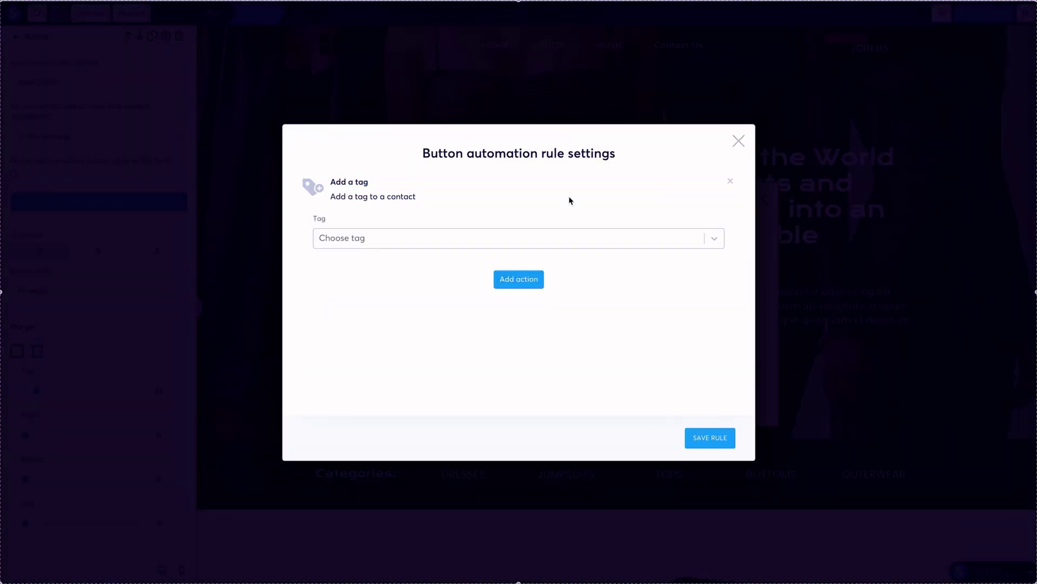
click(617, 243)
click(599, 259)
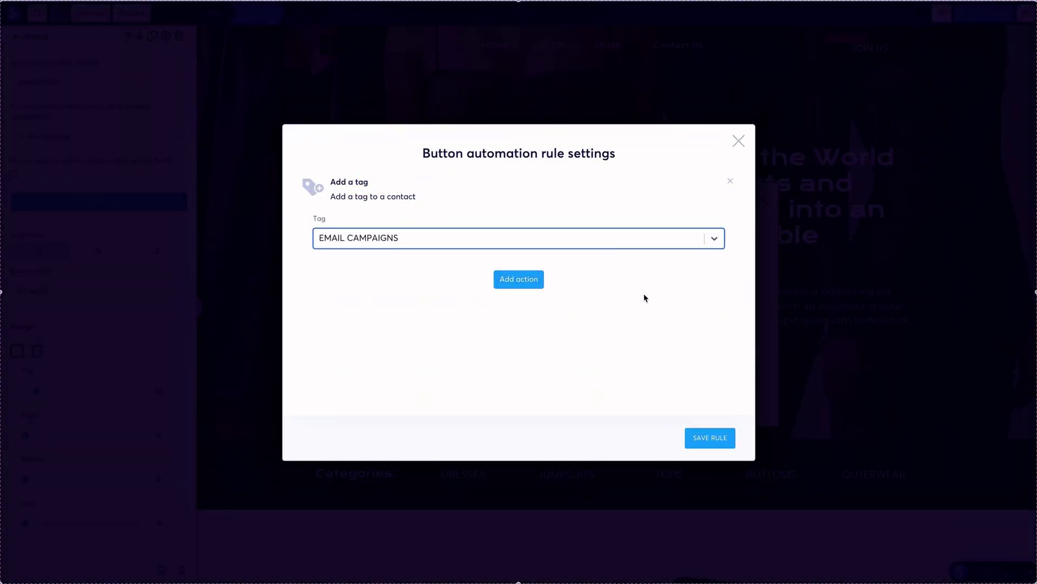
click(712, 438)
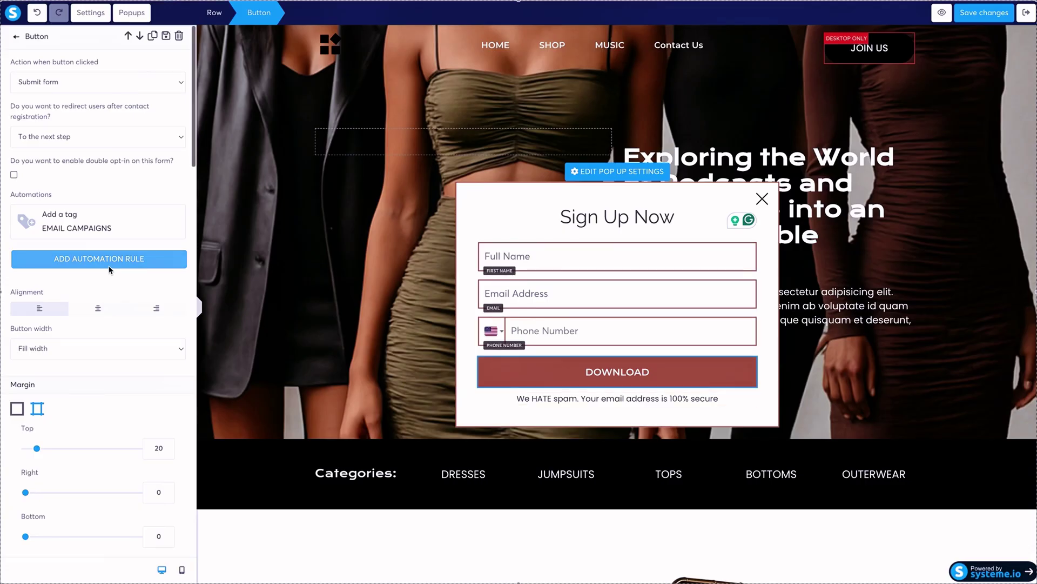
Change the popup button's text from DOWNLOAD to SIGN UP.
scroll(110, 270, down, 1)
scroll(110, 270, down, 6)
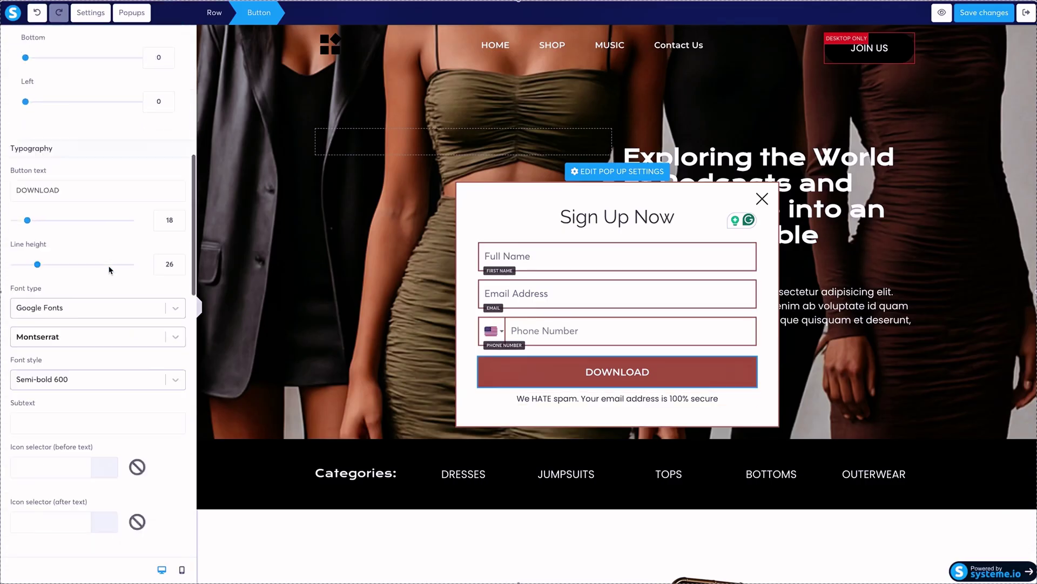
click(28, 162)
key(ctrl+a)
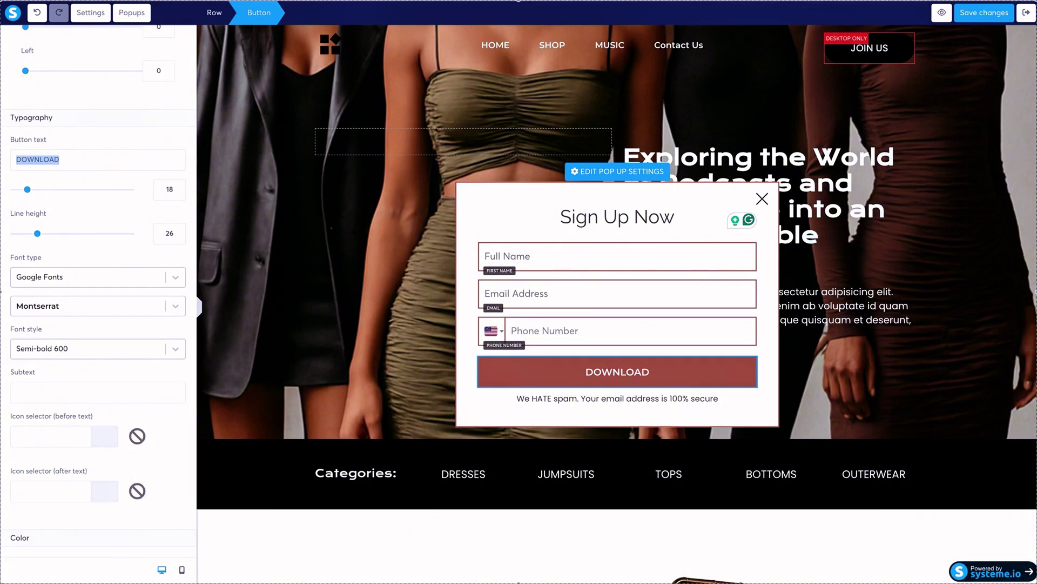
text(Sign Up)
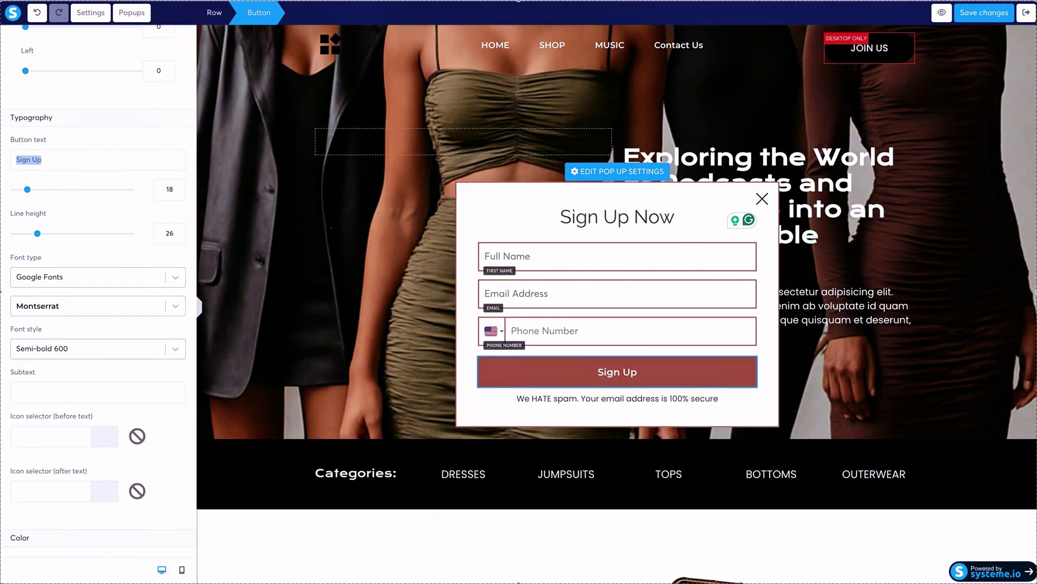
text(SIGN UP)
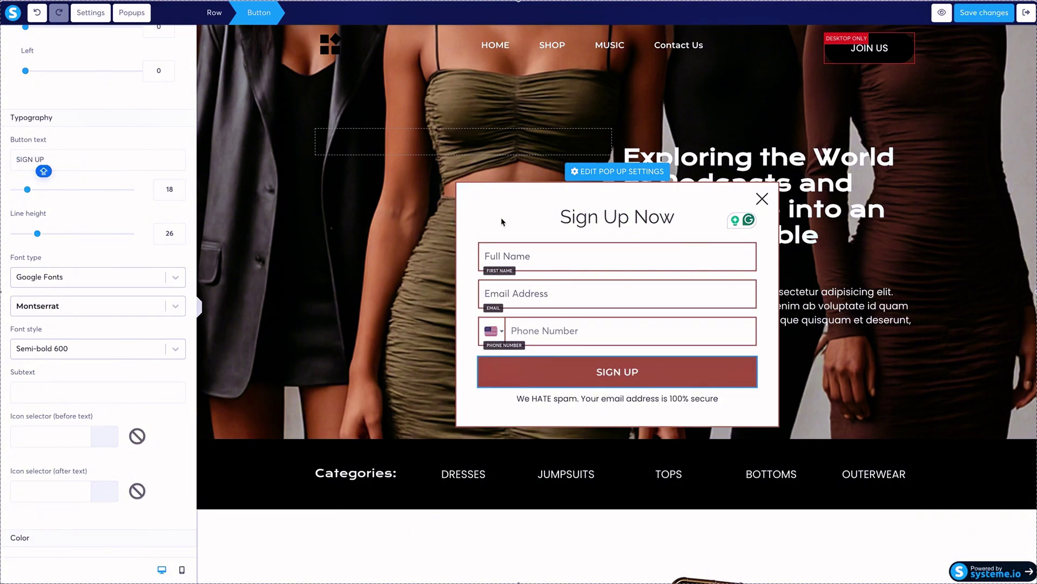
Retitle the popup heading 'Save 20% Today' and save the page.
click(685, 219)
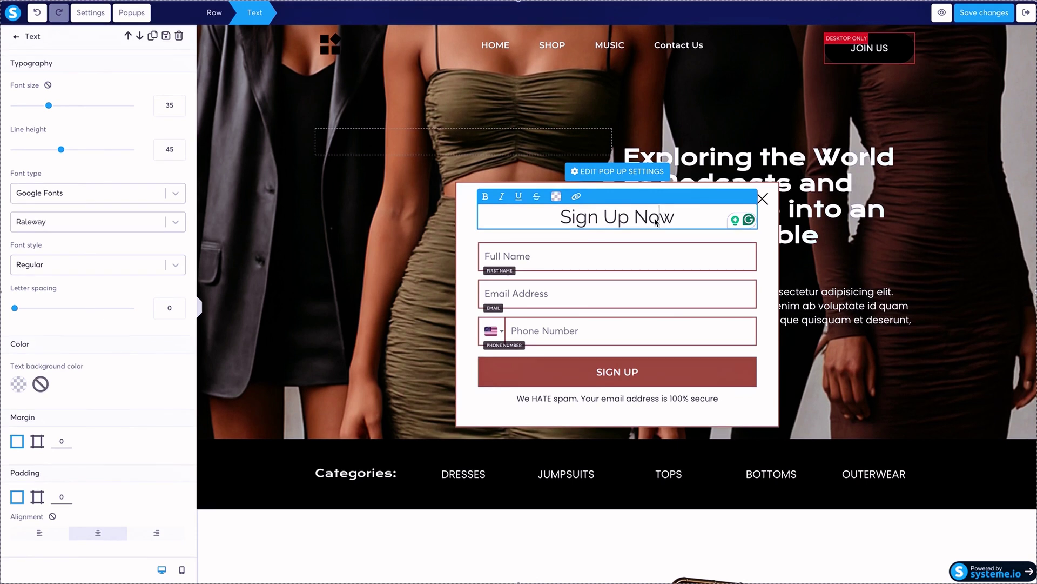
triple_click(655, 221)
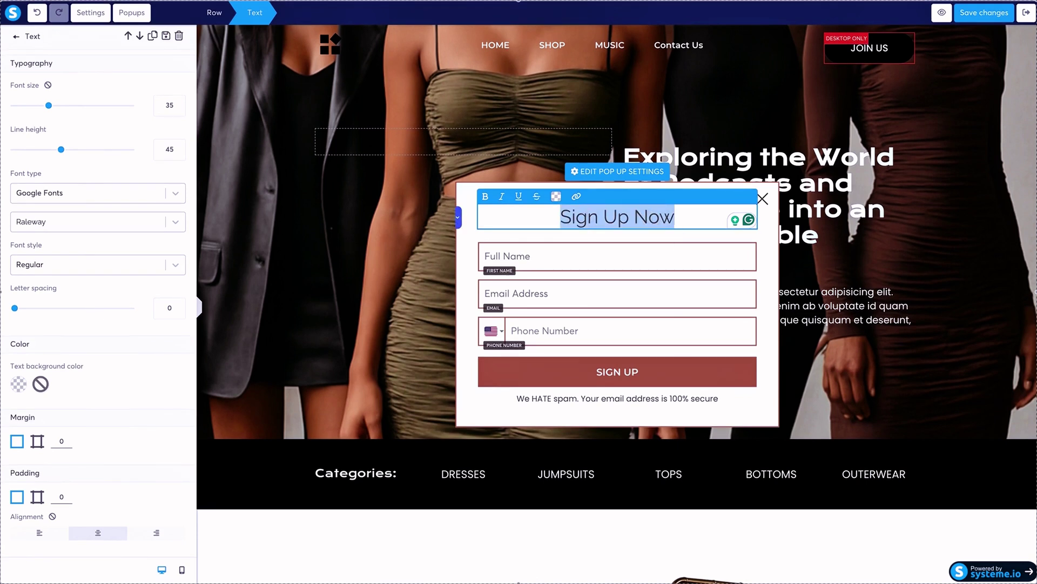
text(Save 20% Today)
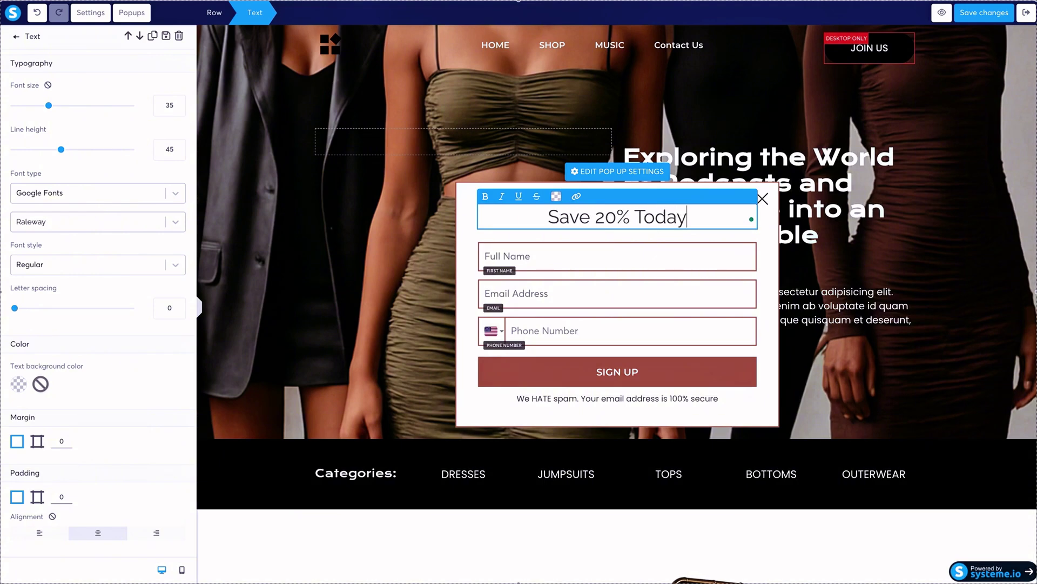
click(372, 250)
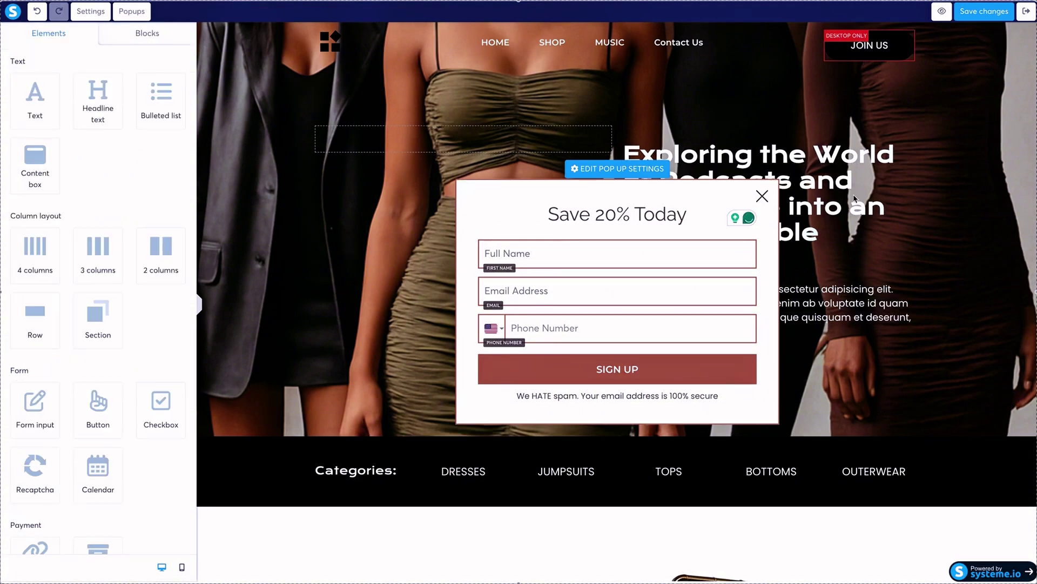
click(975, 14)
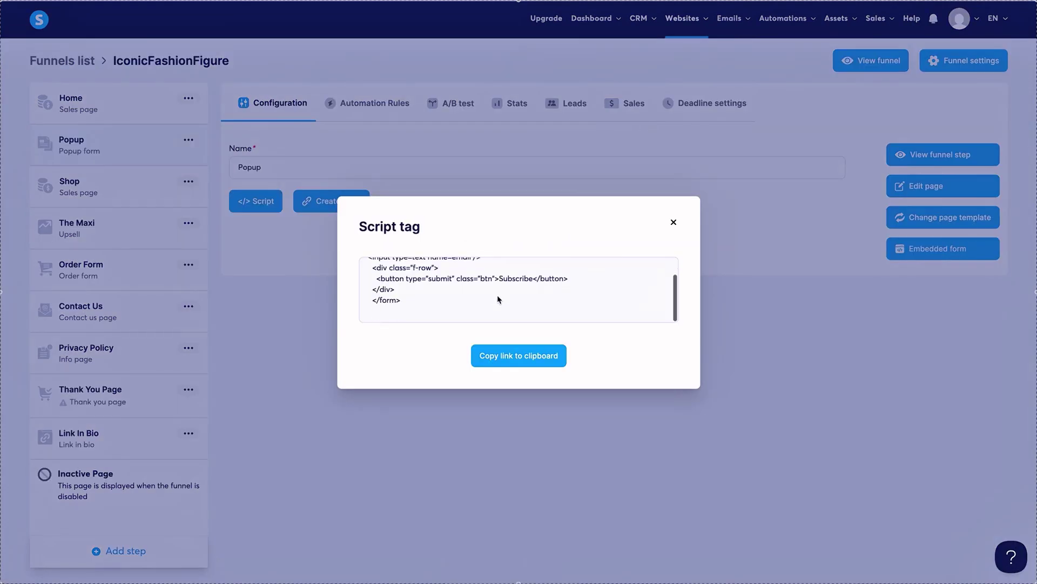
Close the Script tag code dialog and open the funnel's Home step.
scroll(497, 298, up, 2)
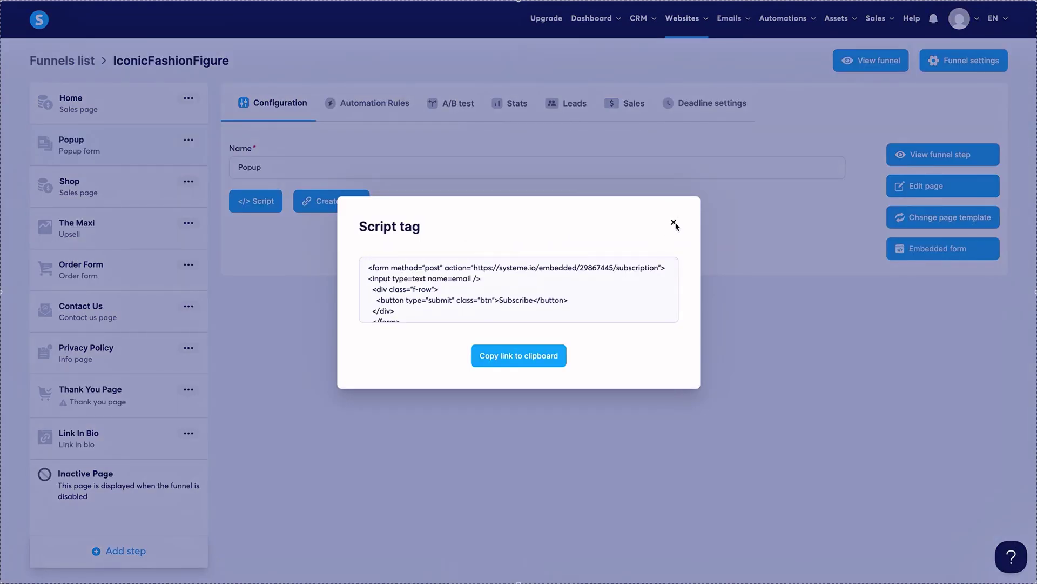
click(674, 223)
click(102, 106)
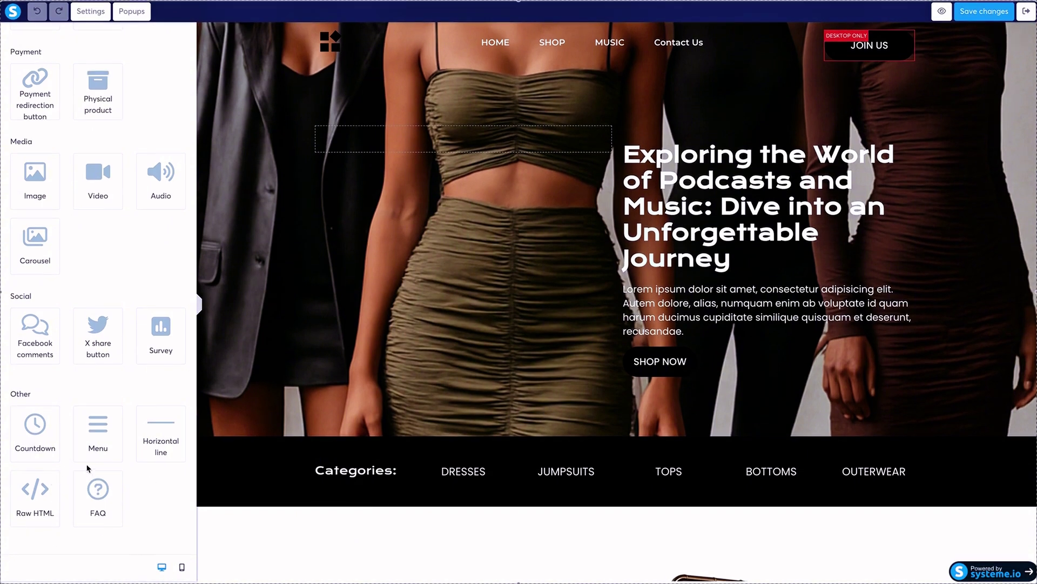
Check the Home page's footer code and close it unchanged.
scroll(83, 500, up, 10)
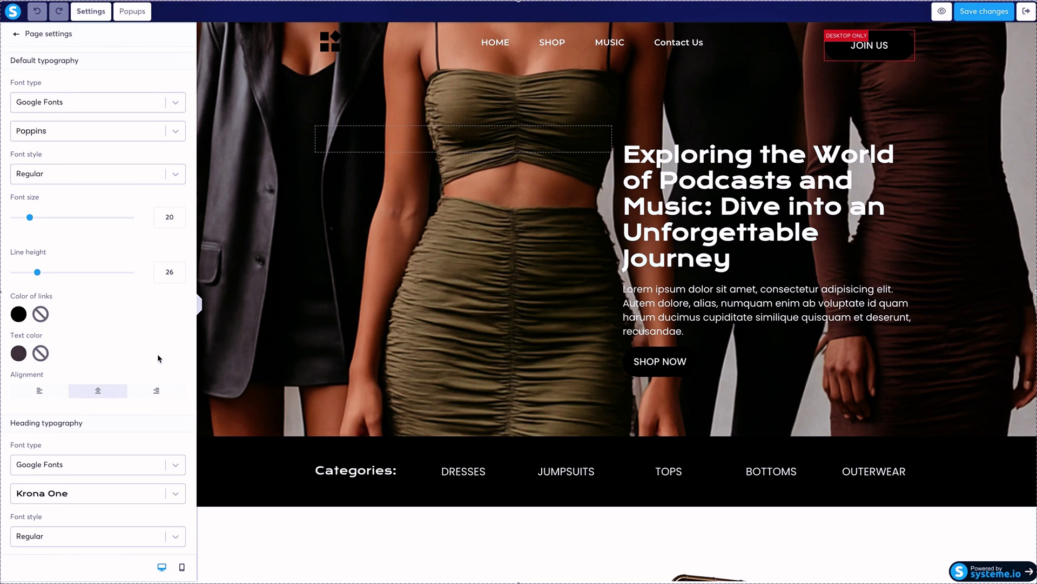
scroll(157, 354, down, 7)
scroll(158, 353, down, 7)
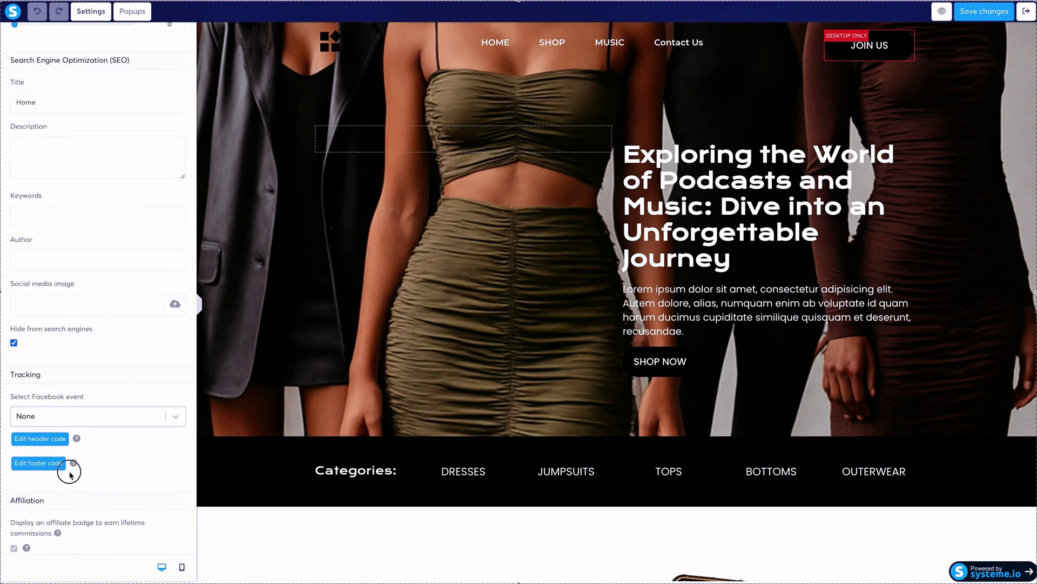
click(54, 463)
click(712, 110)
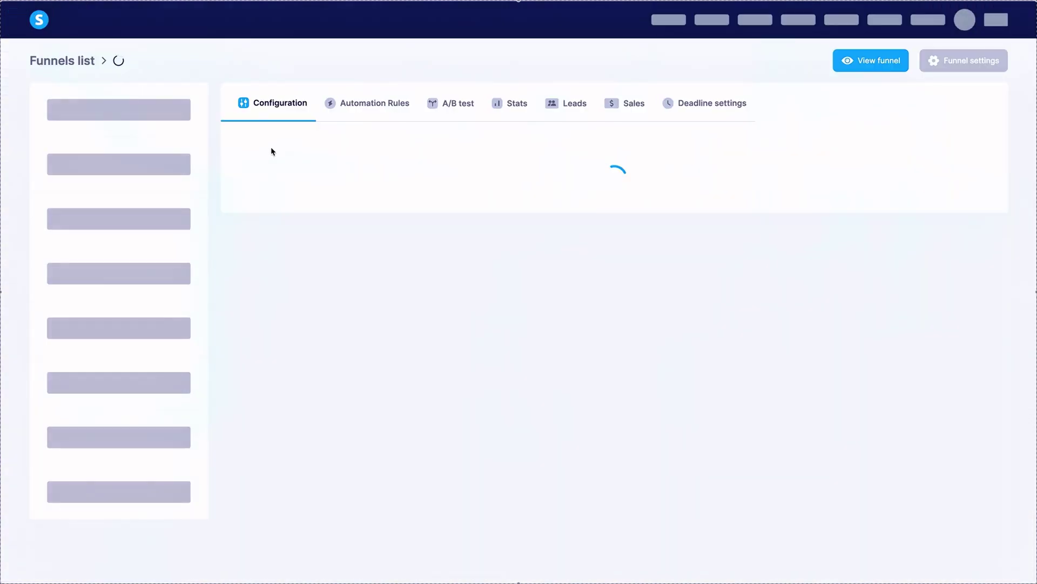
Copy the Popup step's embedded form code to the clipboard.
click(104, 157)
click(928, 250)
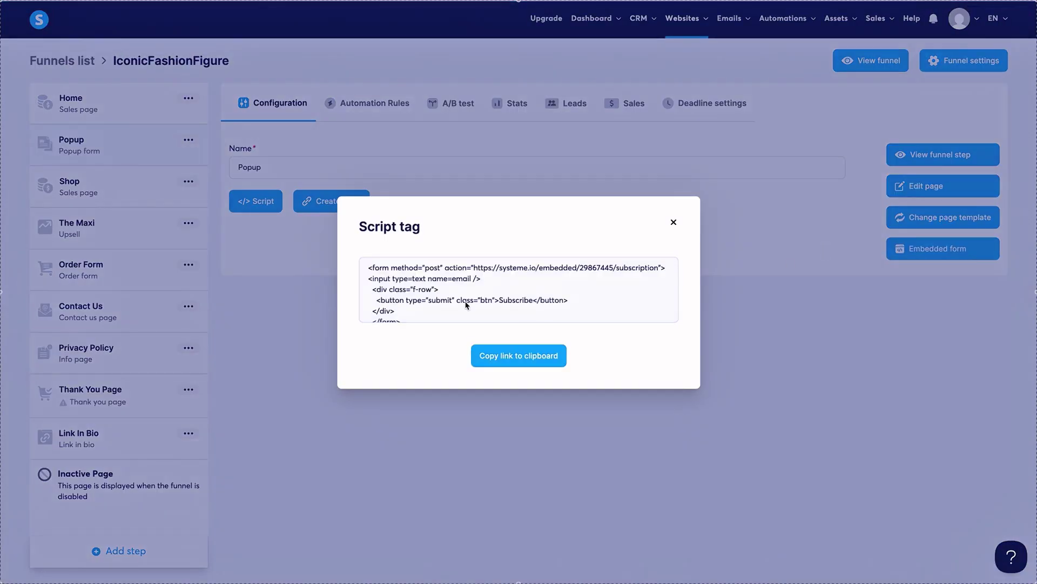
click(520, 355)
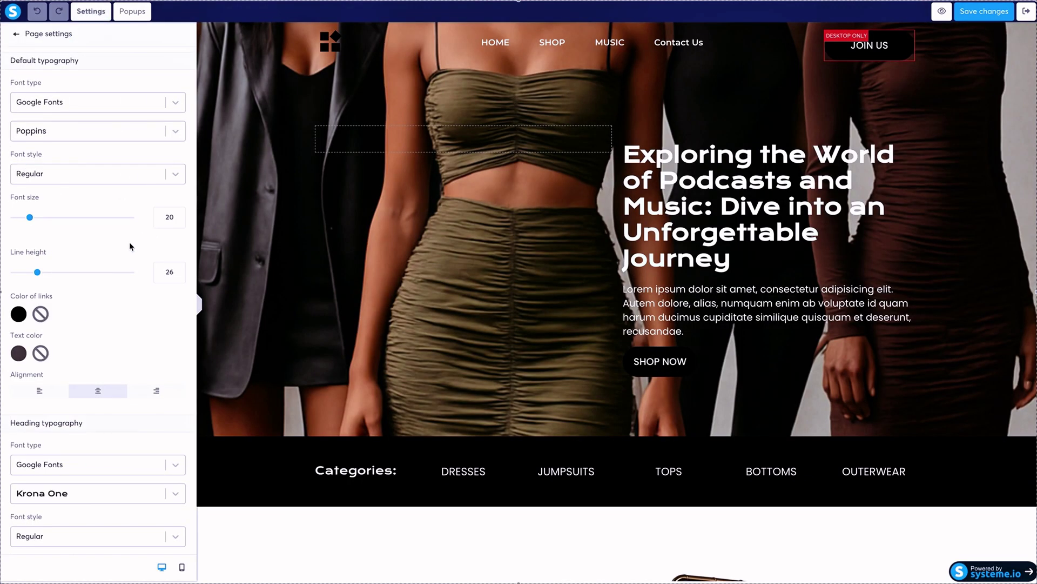
Paste the embedded form code into the Home page's footer code.
scroll(129, 241, down, 10)
click(29, 465)
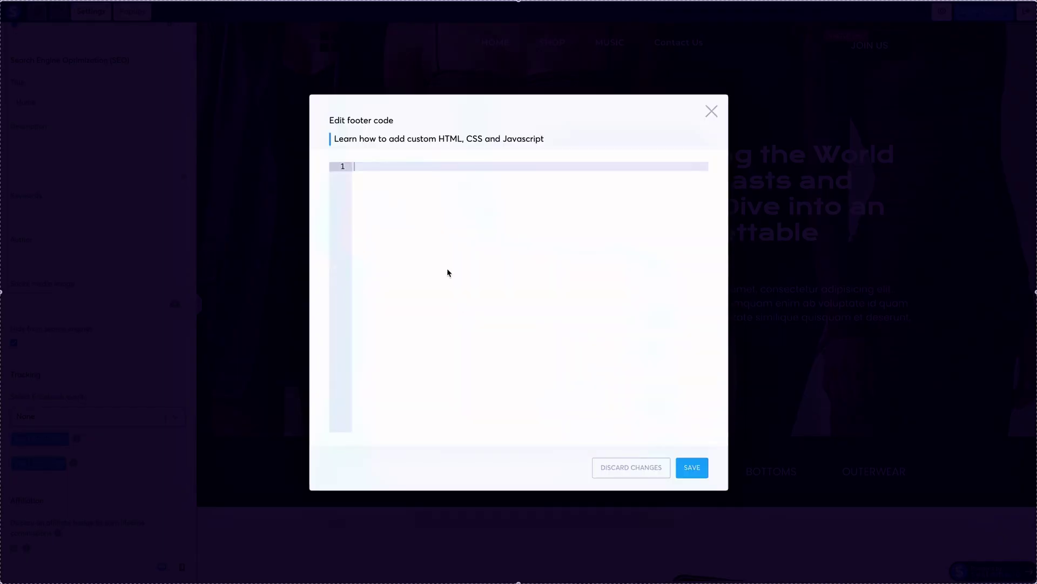
key(ctrl+v)
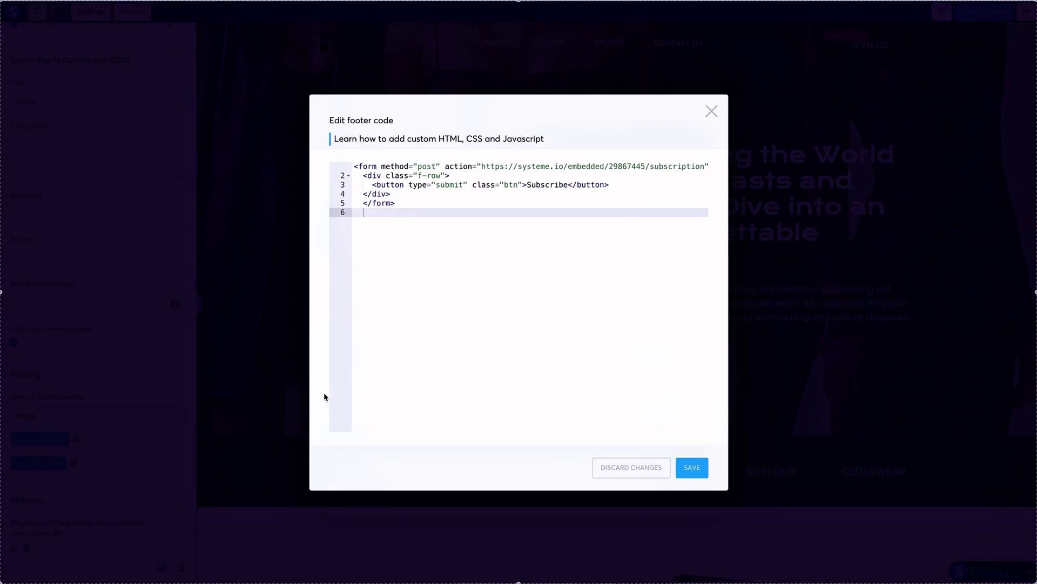
key(Escape)
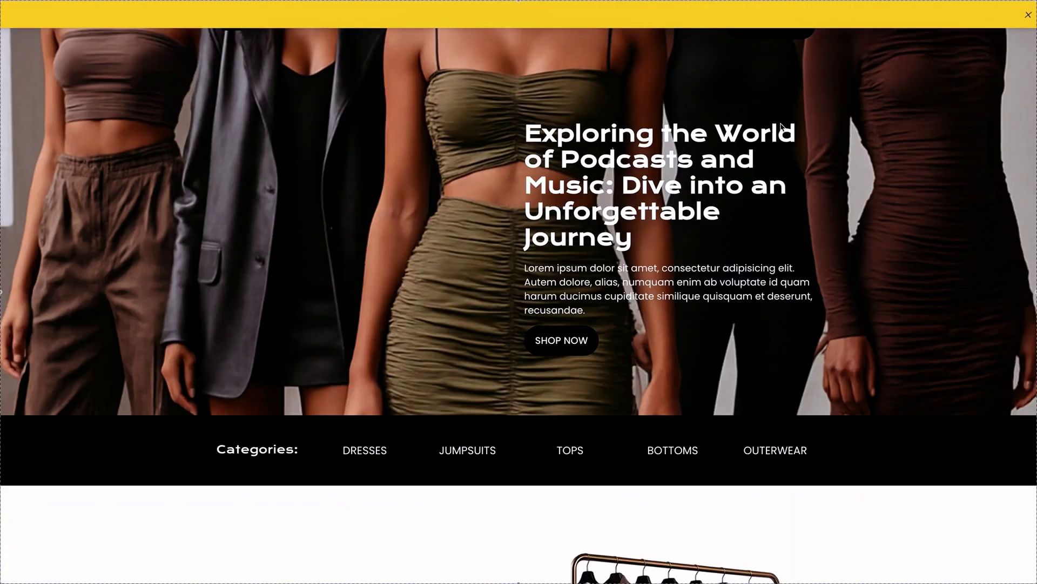
Scroll through the Home page preview and dismiss the preview mode notice.
scroll(765, 182, down, 15)
scroll(763, 179, down, 20)
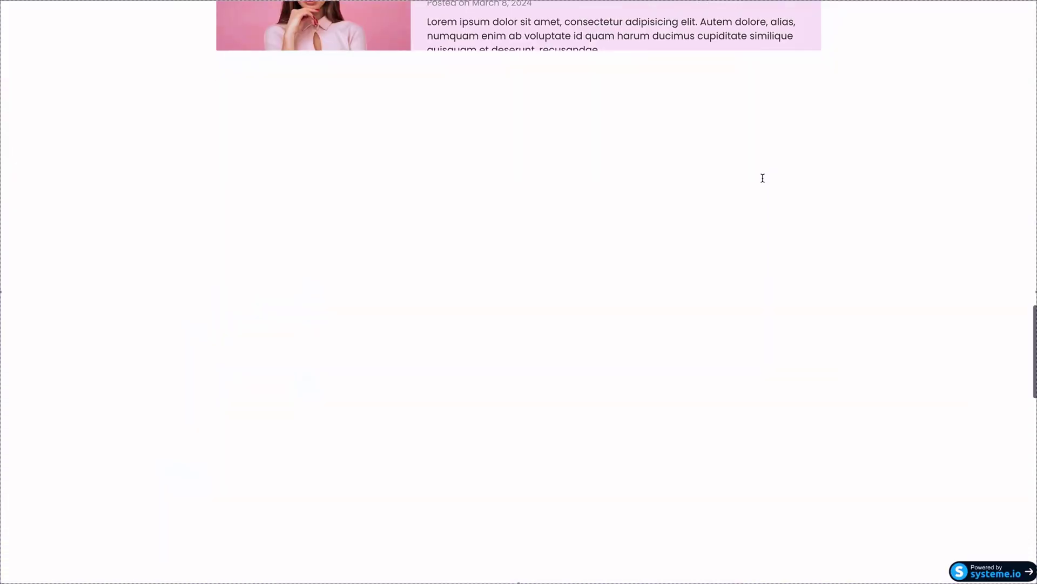
scroll(763, 177, up, 20)
scroll(763, 178, up, 5)
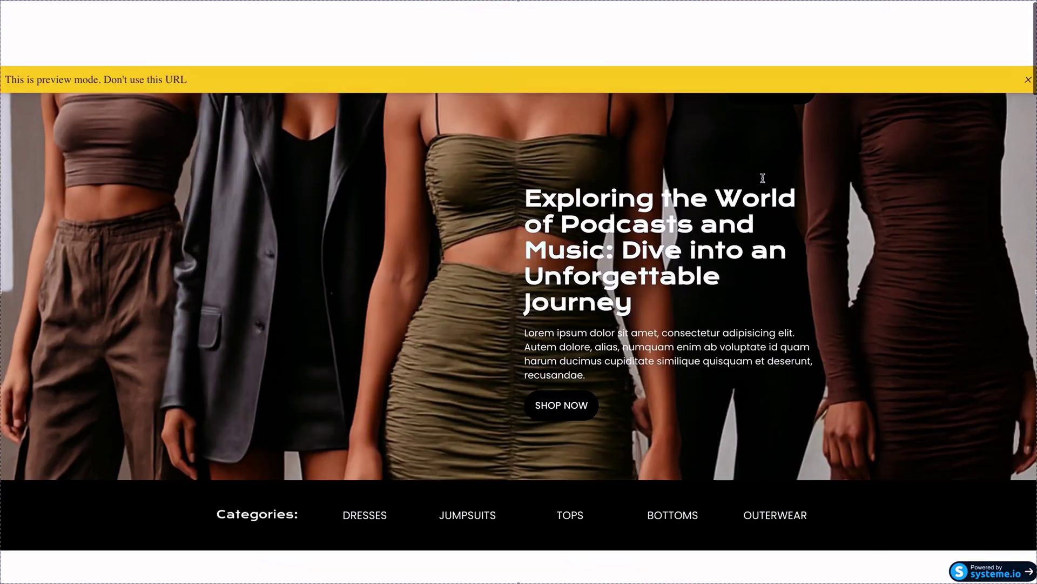
click(1029, 15)
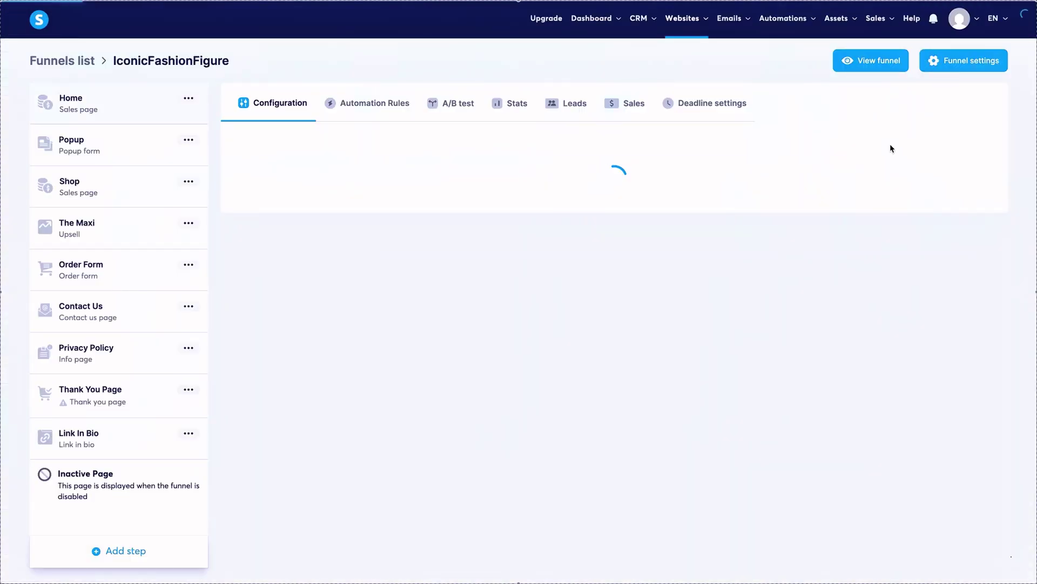
Open the live funnel site and scroll through the Home page.
click(887, 68)
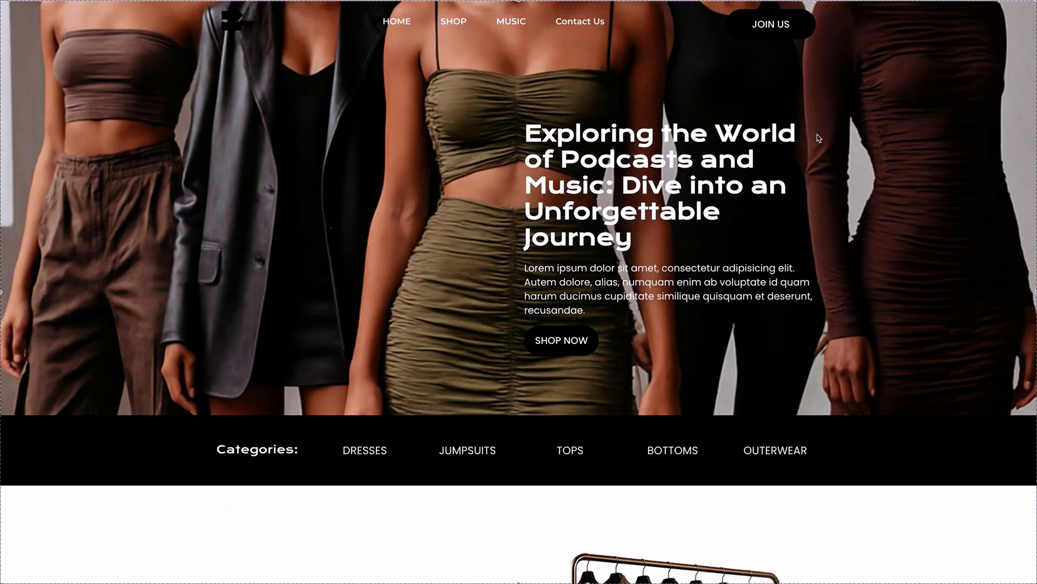
scroll(861, 177, down, 15)
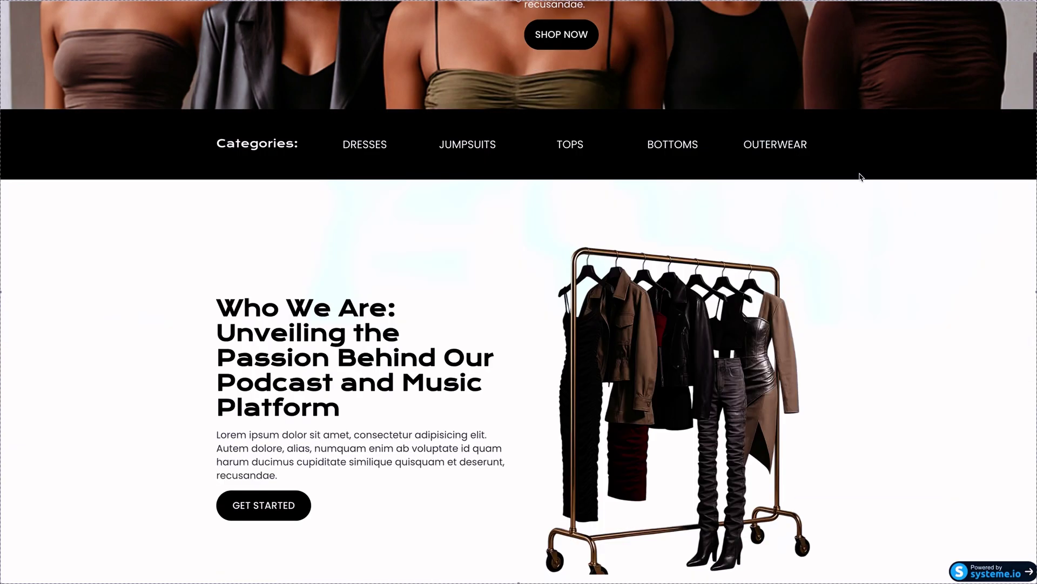
scroll(861, 177, down, 15)
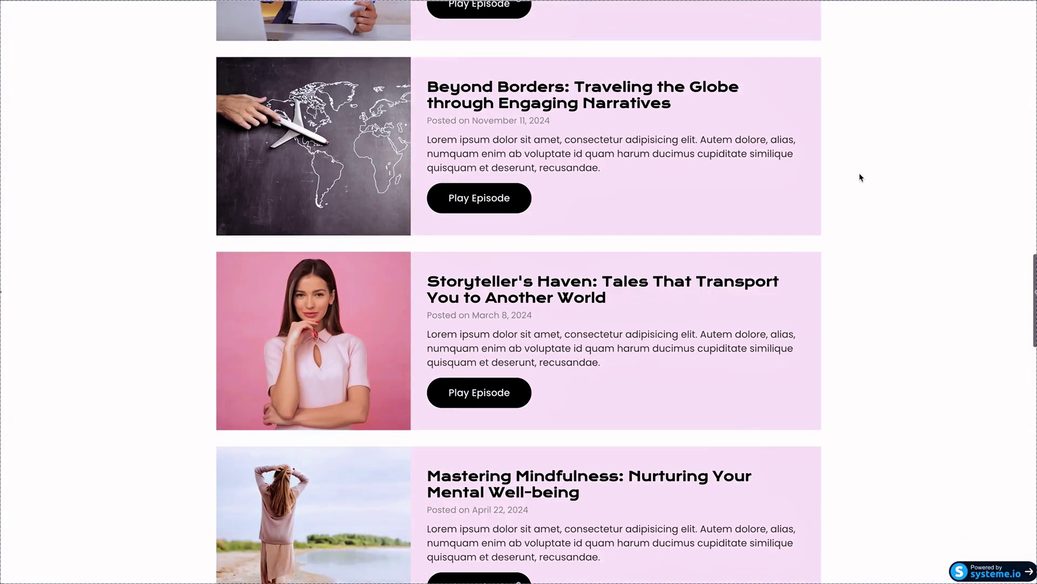
scroll(861, 177, down, 3)
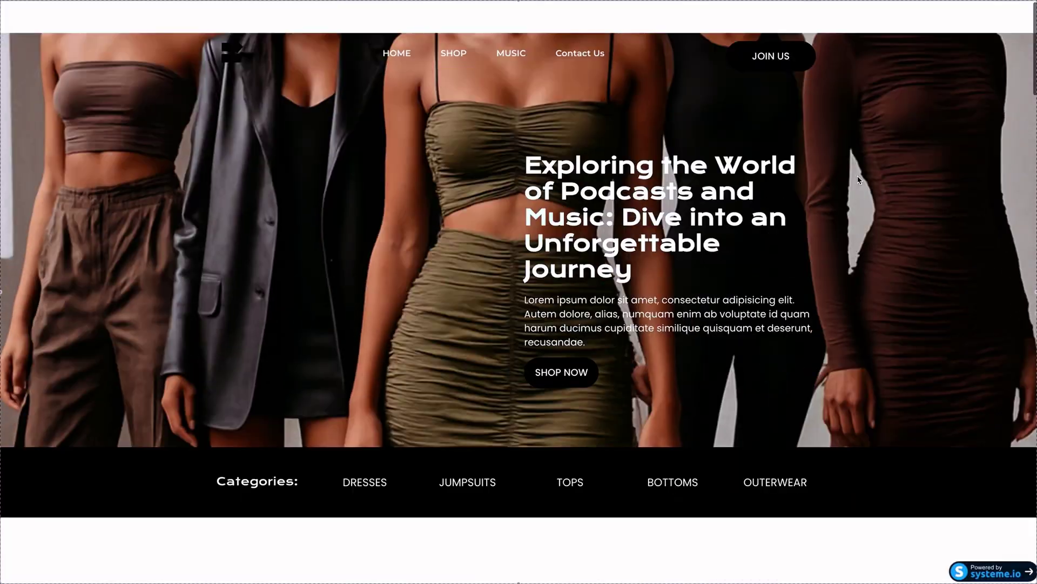
scroll(859, 180, down, 1)
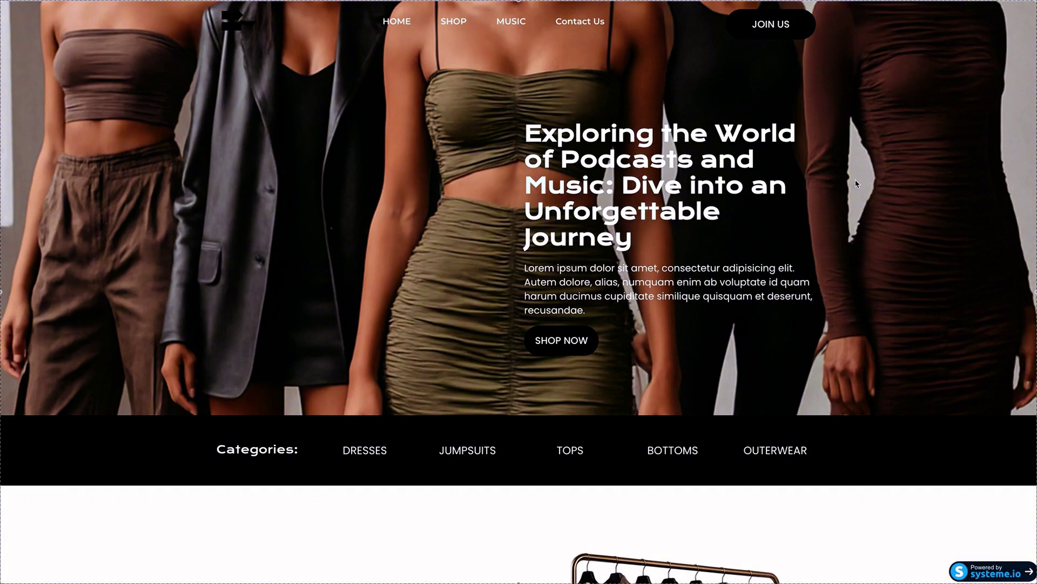
scroll(373, 113, down, 1)
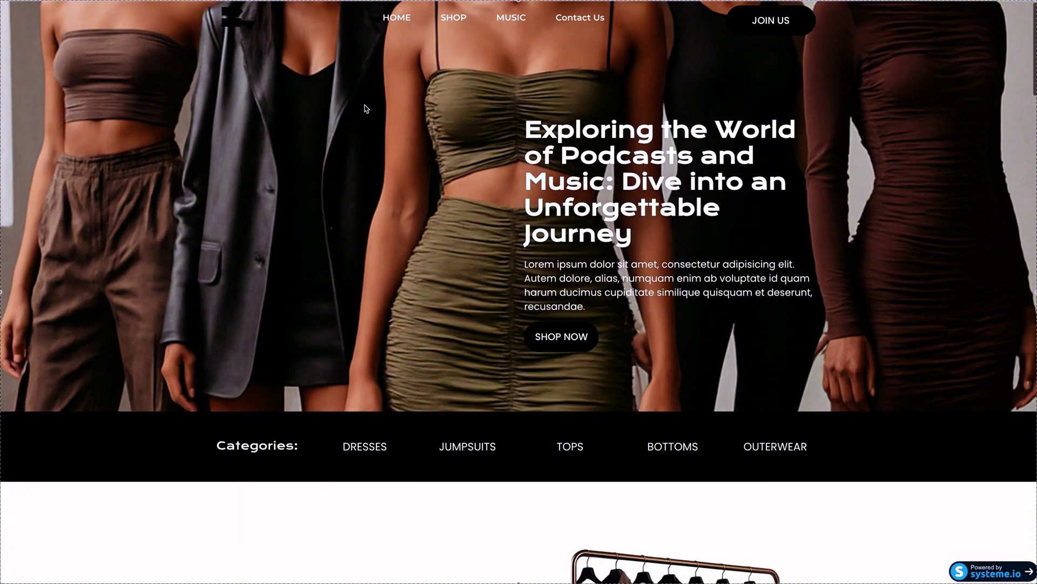
scroll(298, 59, down, 2)
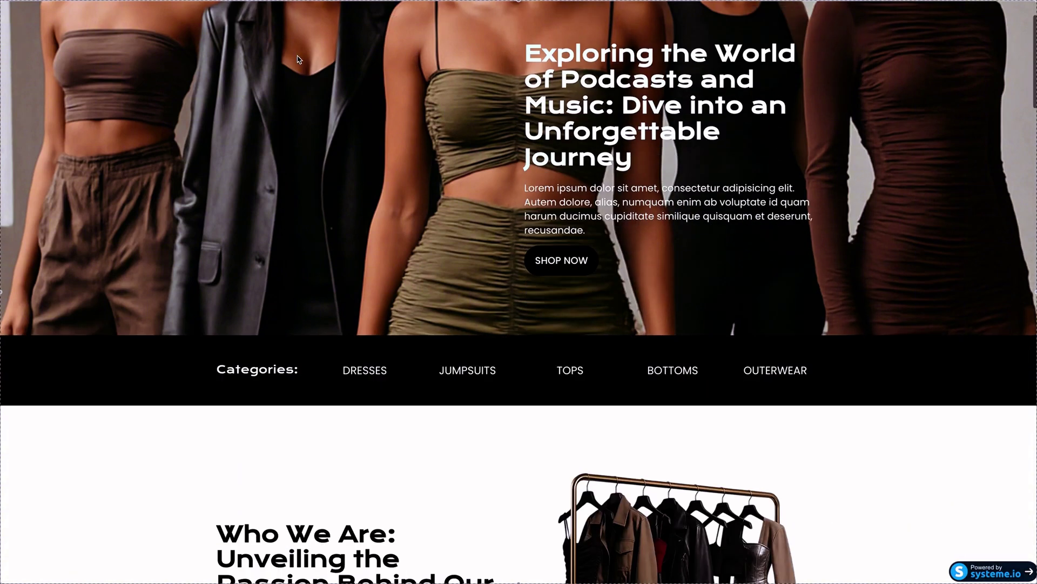
scroll(297, 59, up, 2)
scroll(299, 59, down, 1)
scroll(299, 59, down, 20)
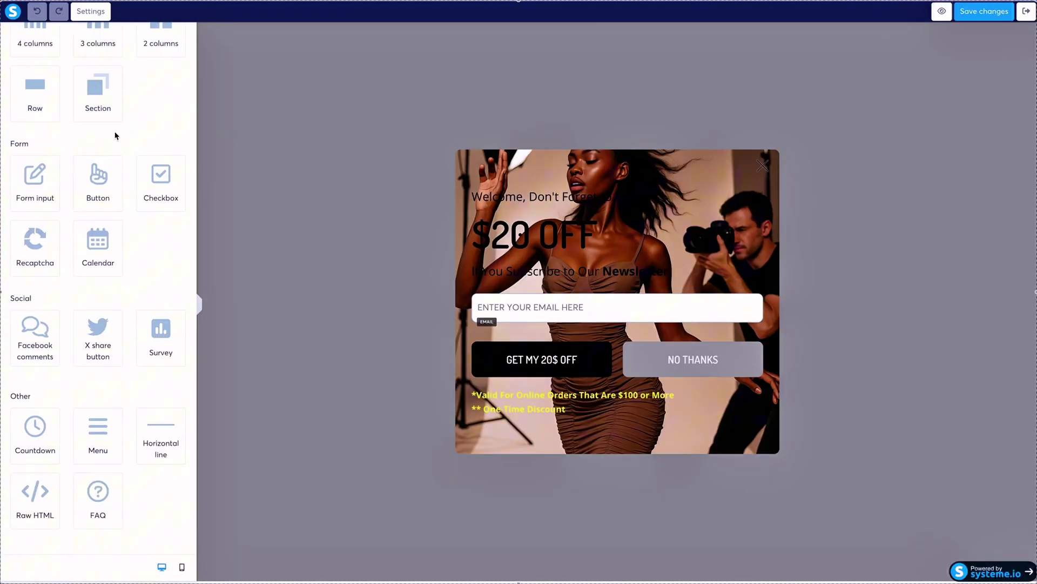
Review and preview the popup, then leave the popup editor for the funnel.
scroll(115, 132, up, 5)
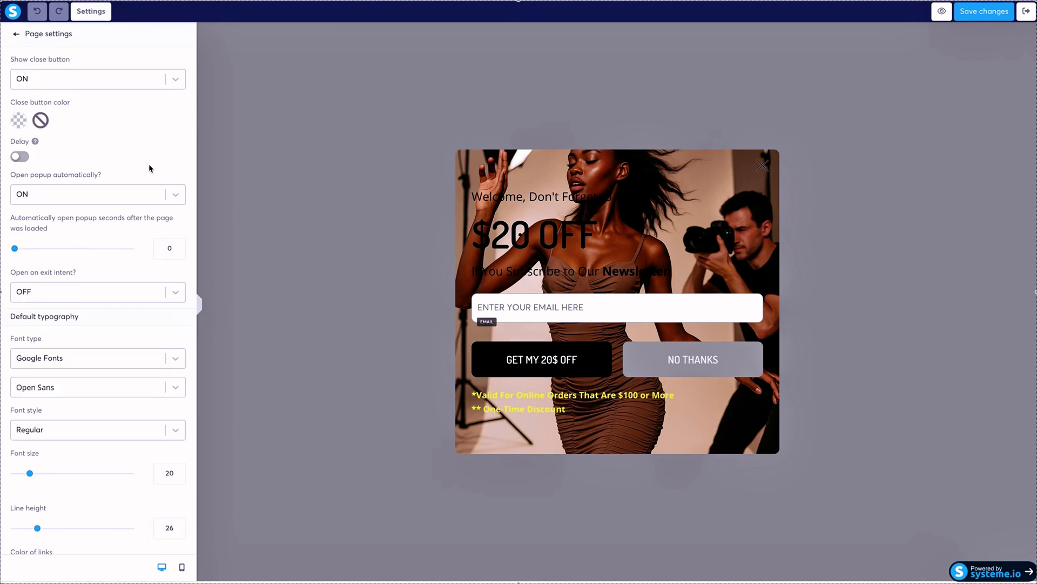
scroll(84, 180, down, 1)
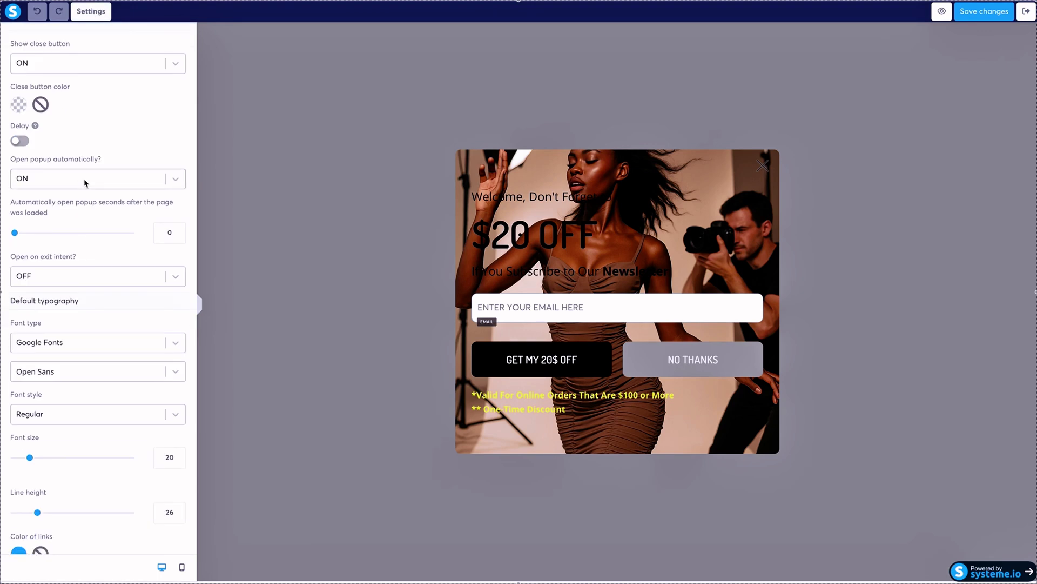
scroll(84, 183, down, 1)
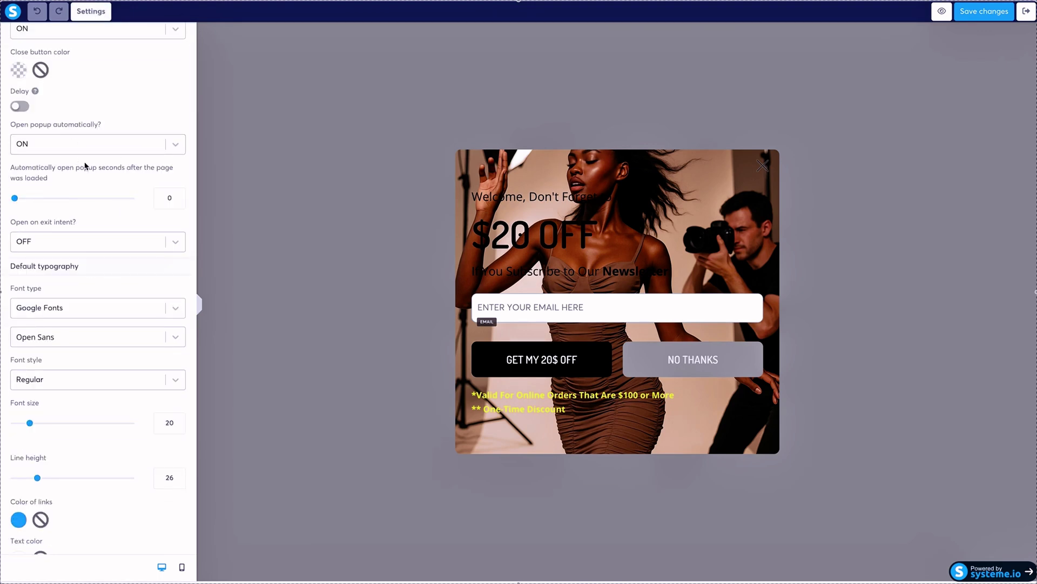
scroll(85, 166, down, 10)
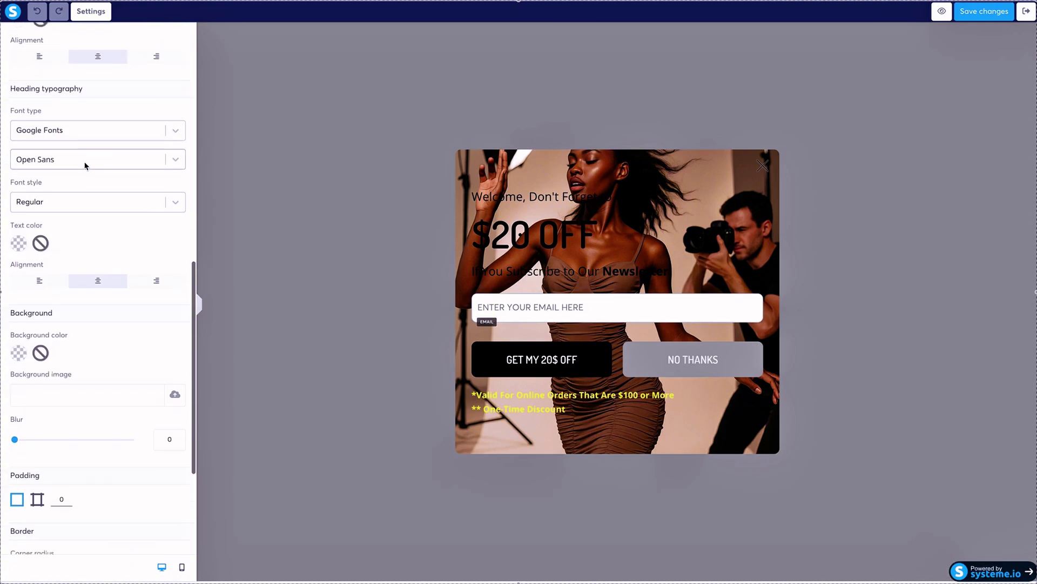
scroll(85, 166, down, 4)
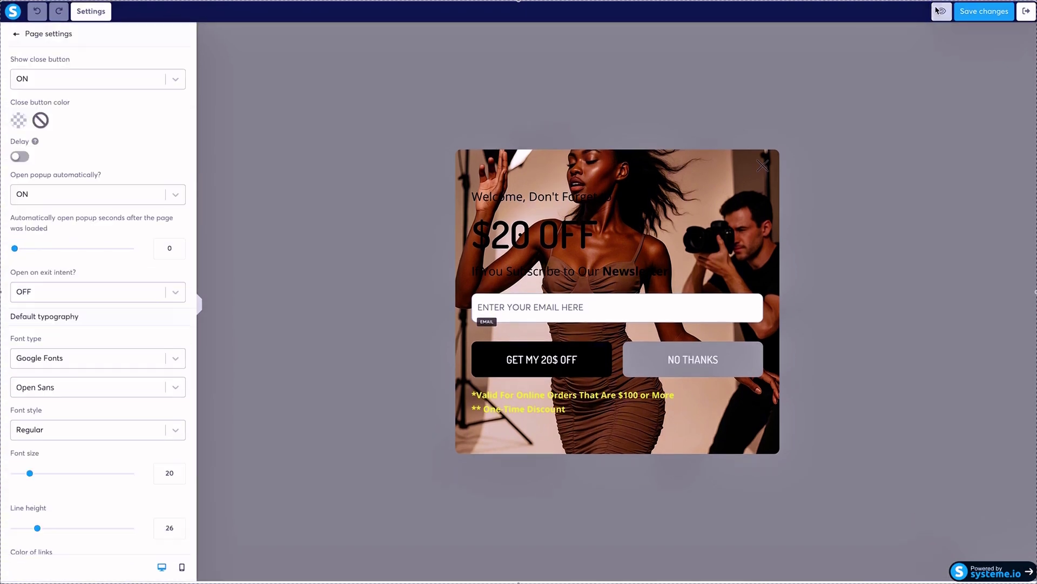
click(942, 11)
click(1026, 15)
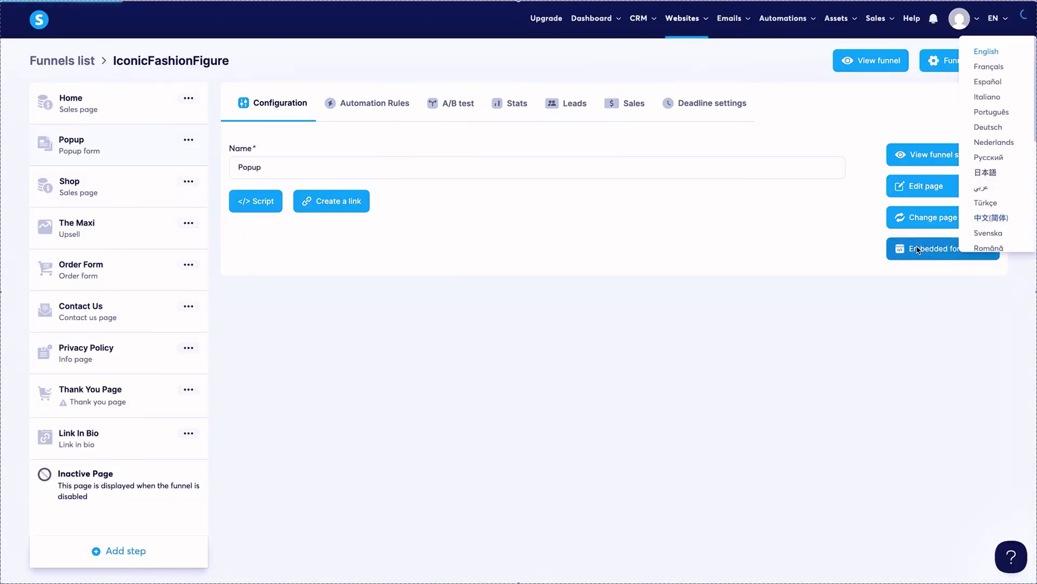
Copy the Popup step's full embedded form code and open the Home page editor.
click(918, 249)
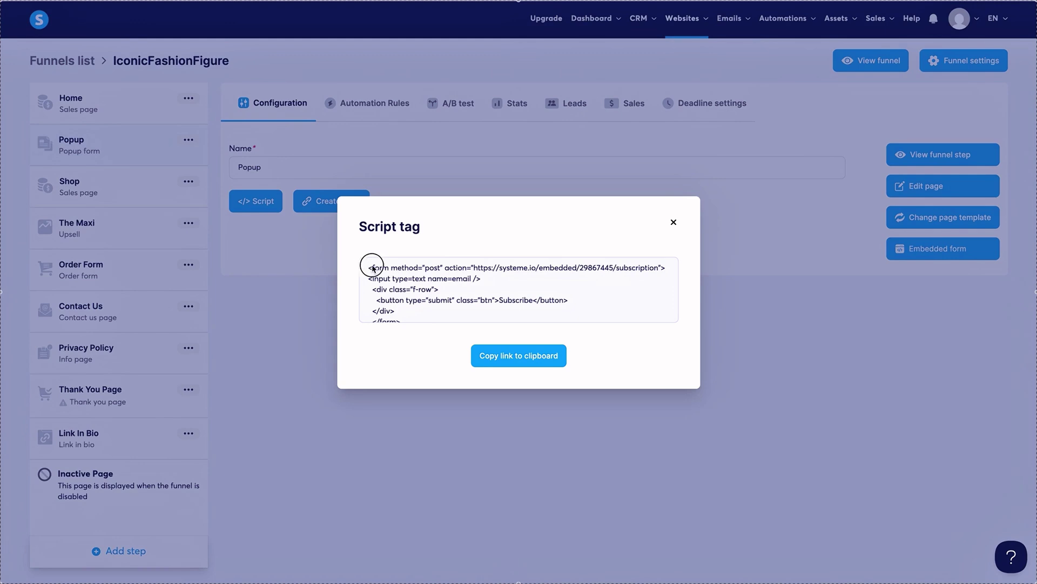
drag(373, 267, 516, 332)
click(518, 355)
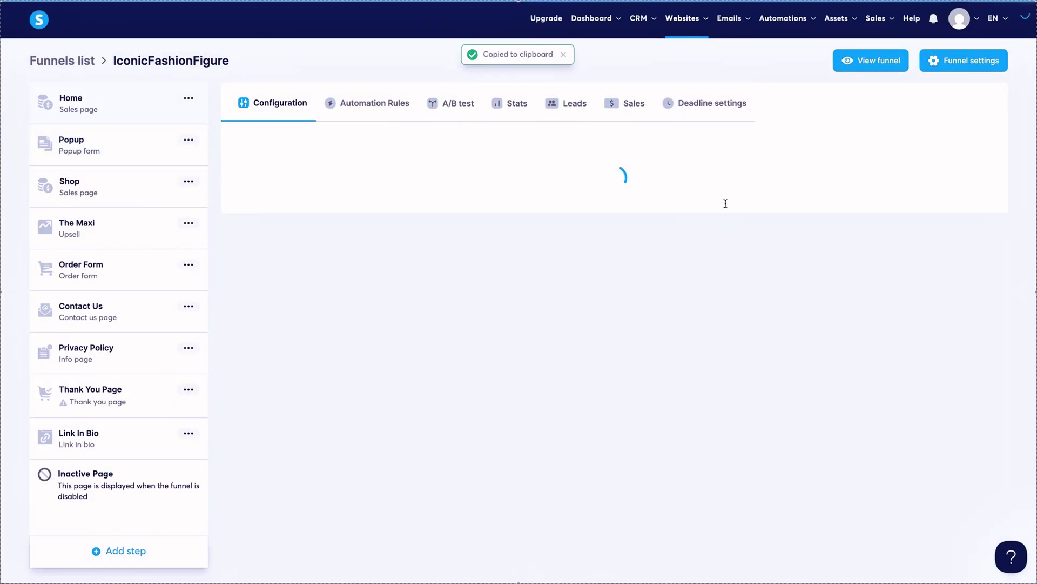
click(932, 181)
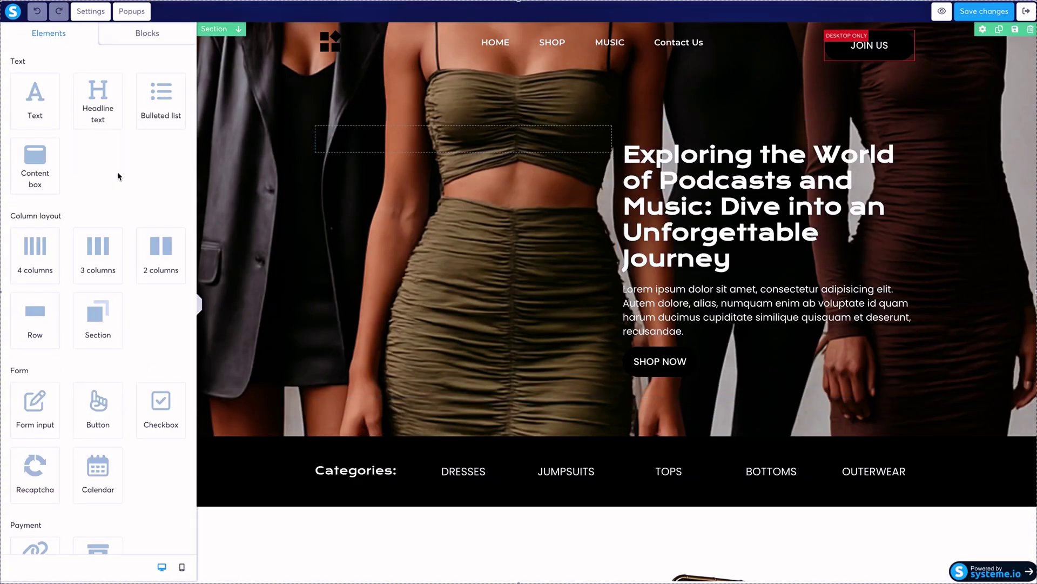
Delete all the form code from the Home page's footer code and save it empty.
scroll(103, 141, down, 15)
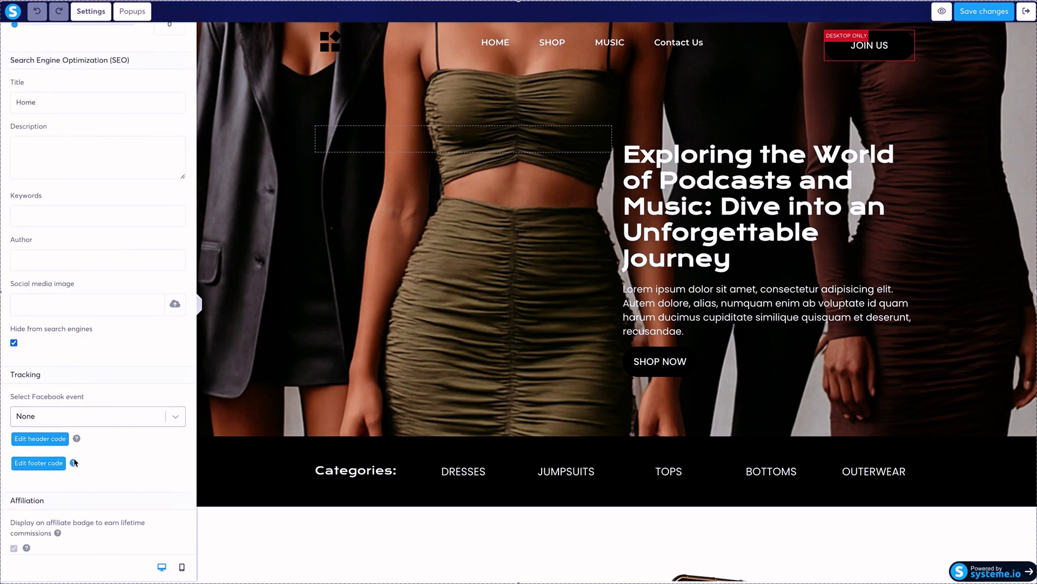
mouse_move(73, 464)
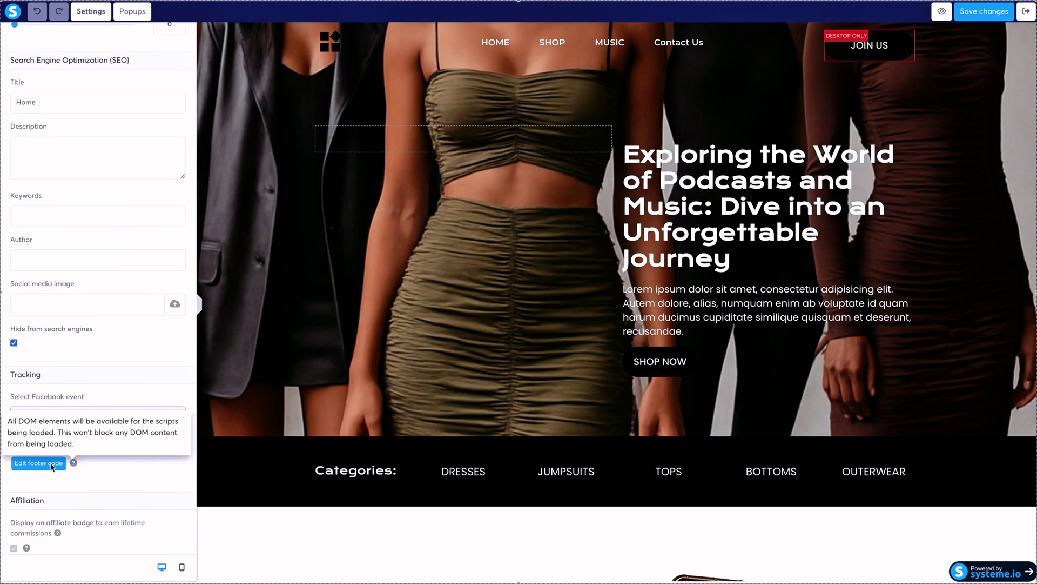
click(48, 464)
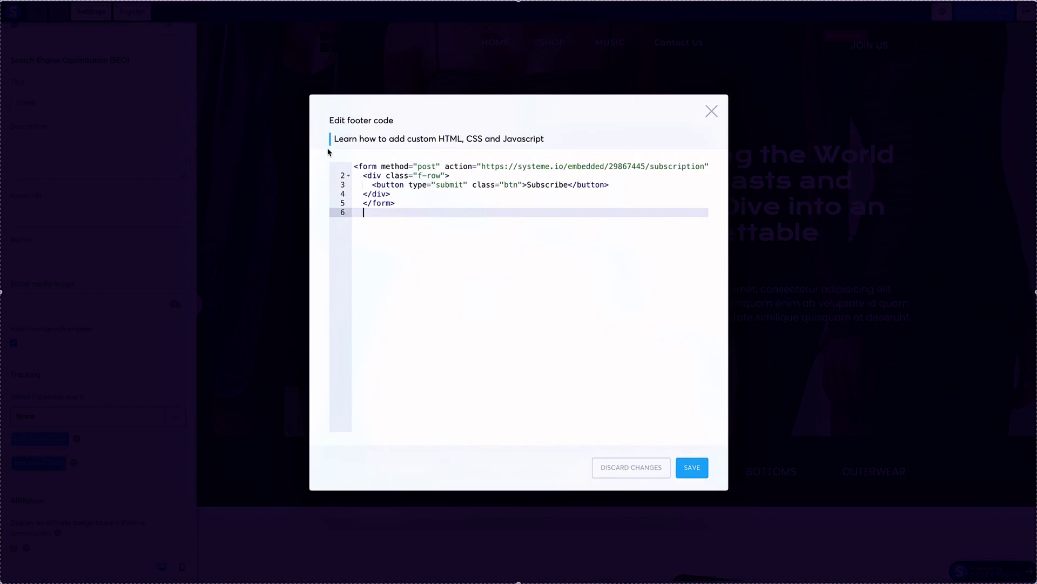
key(ctrl+a)
key(BackSpace)
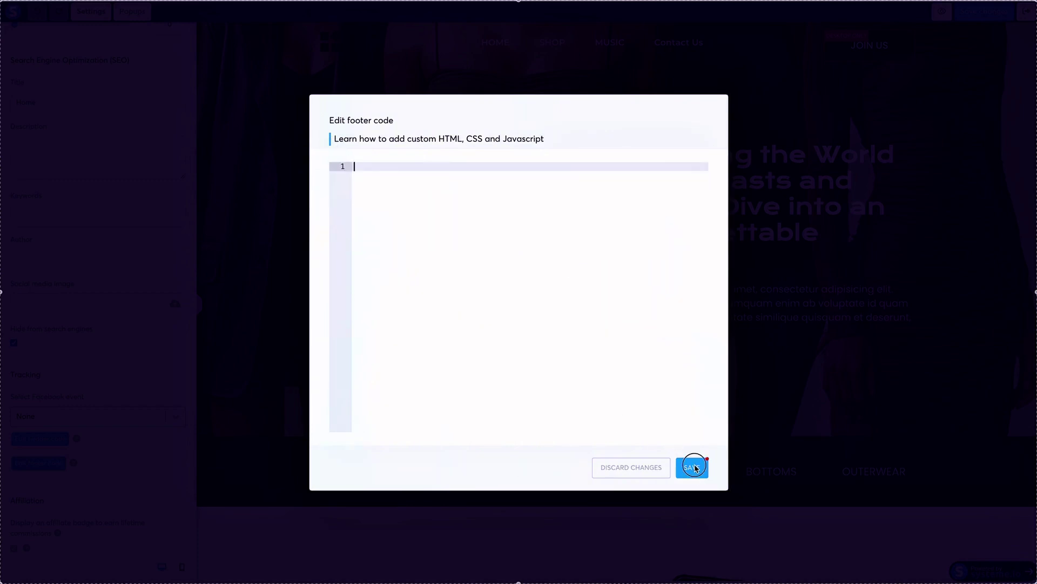
click(156, 352)
Confirm the header code is empty, then save the page changes.
click(51, 437)
click(713, 112)
click(54, 440)
click(709, 114)
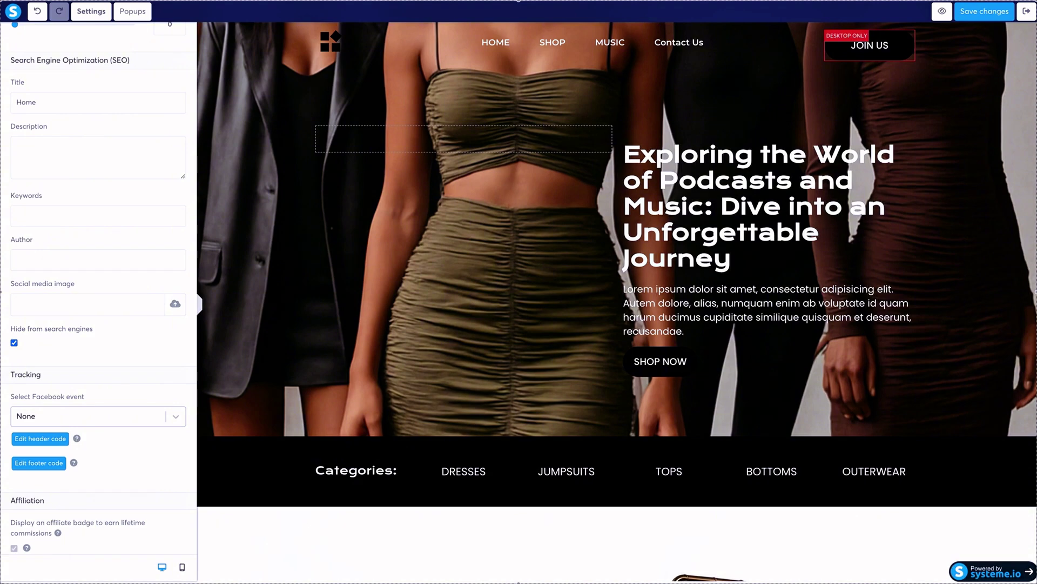
click(1028, 12)
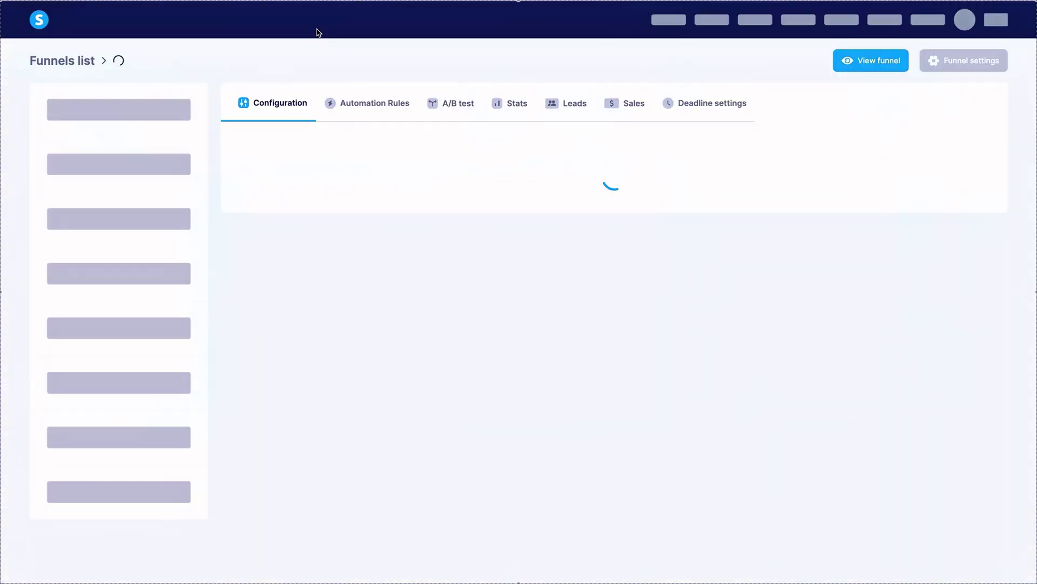
Copy the Popup step's embedded form code again and open the Home page editor.
click(102, 146)
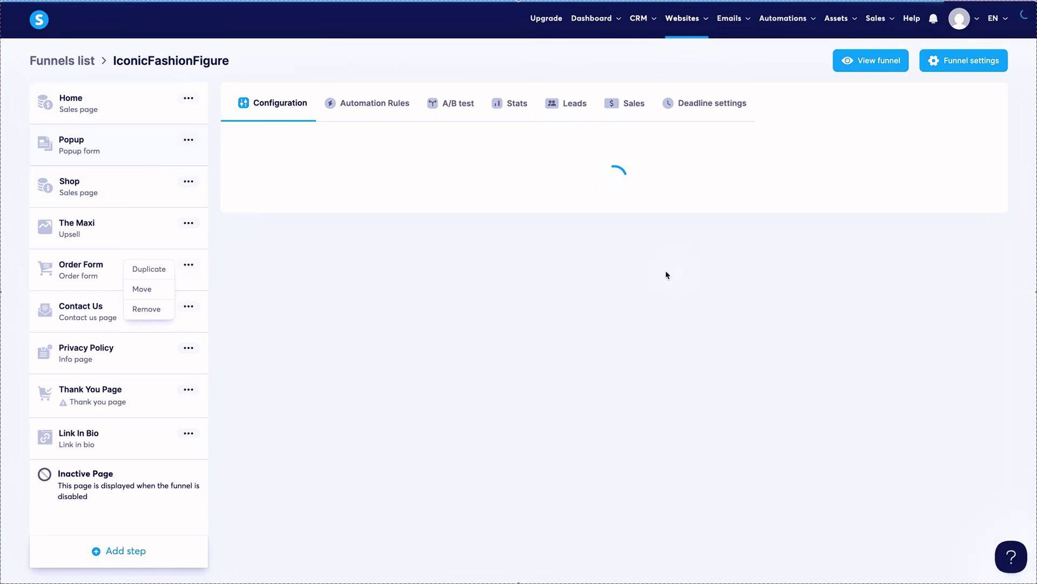
click(969, 257)
click(539, 356)
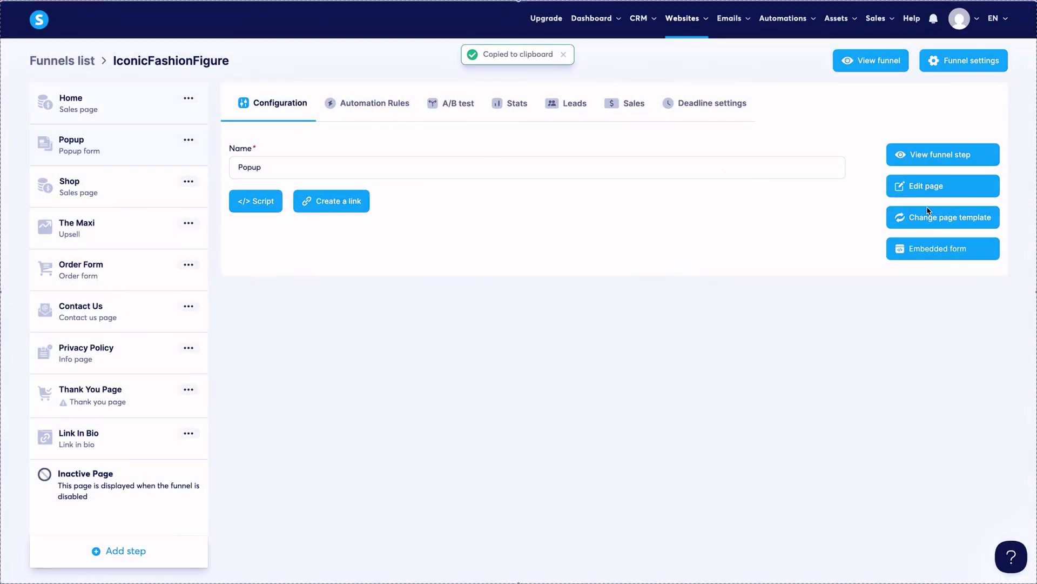
click(928, 185)
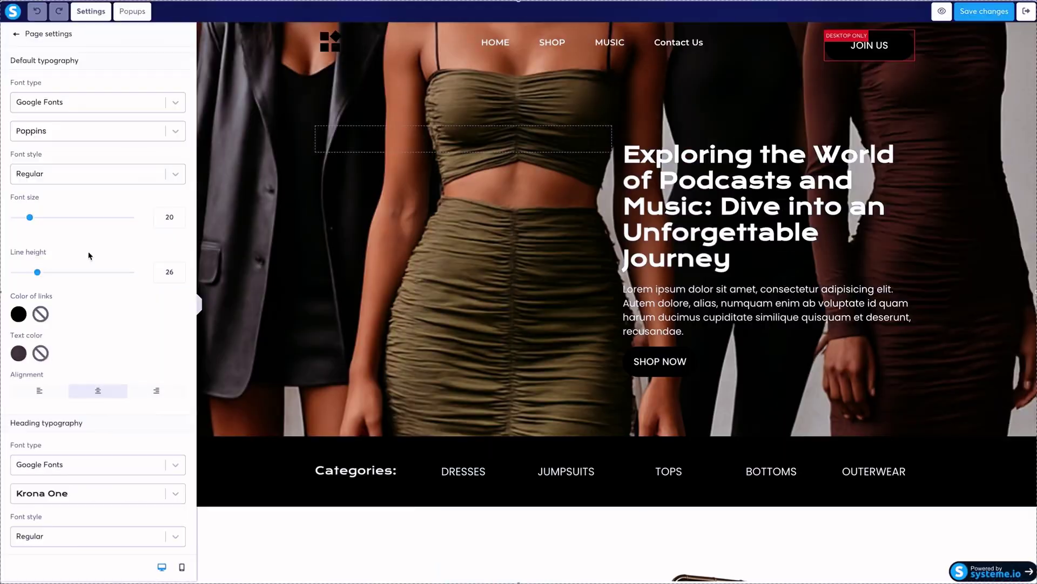
Confirm the Home page's header and footer code are both still empty.
scroll(88, 253, down, 15)
click(40, 438)
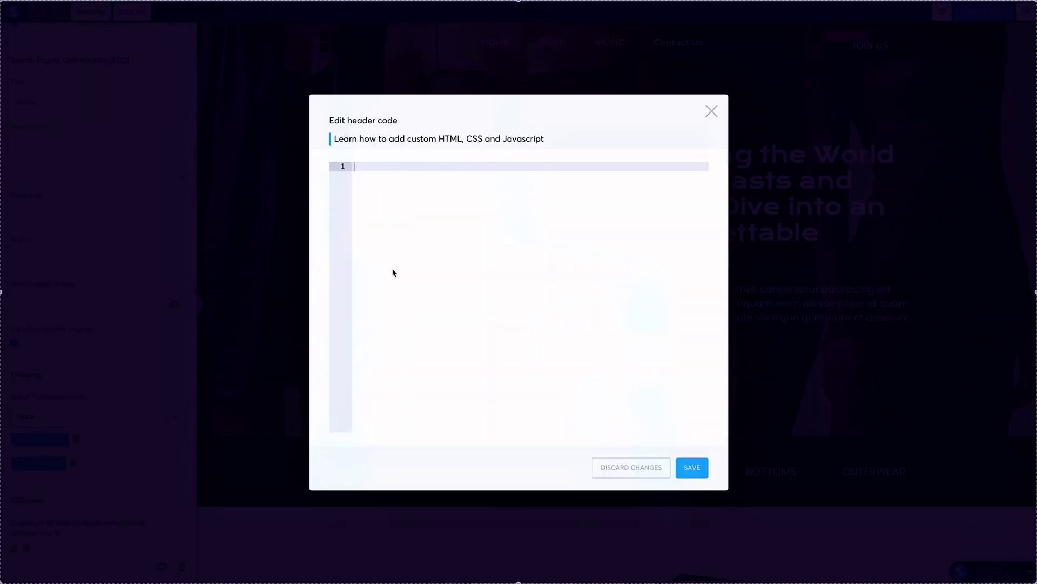
click(711, 111)
click(711, 111)
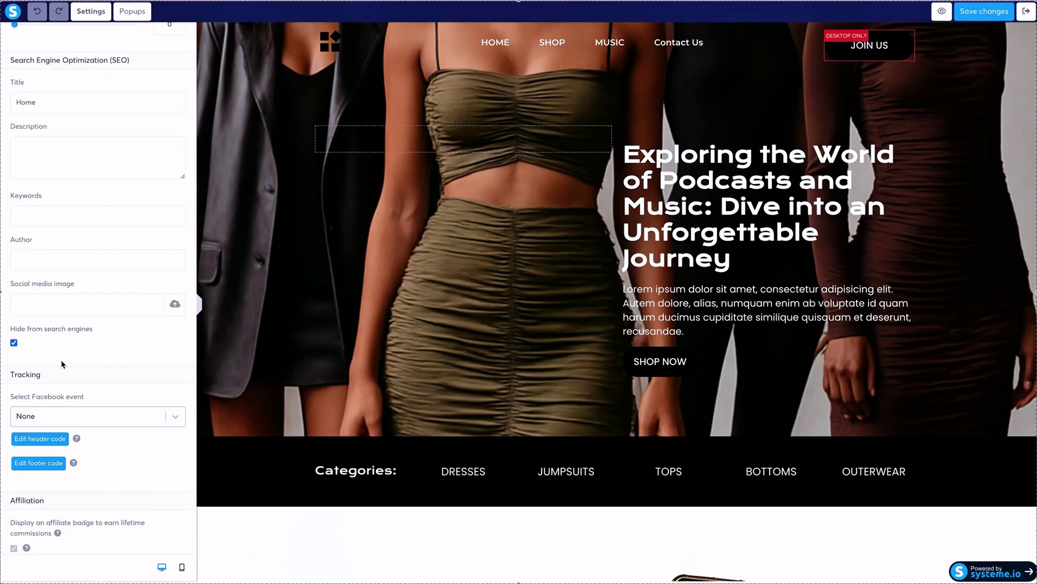
scroll(152, 261, up, 10)
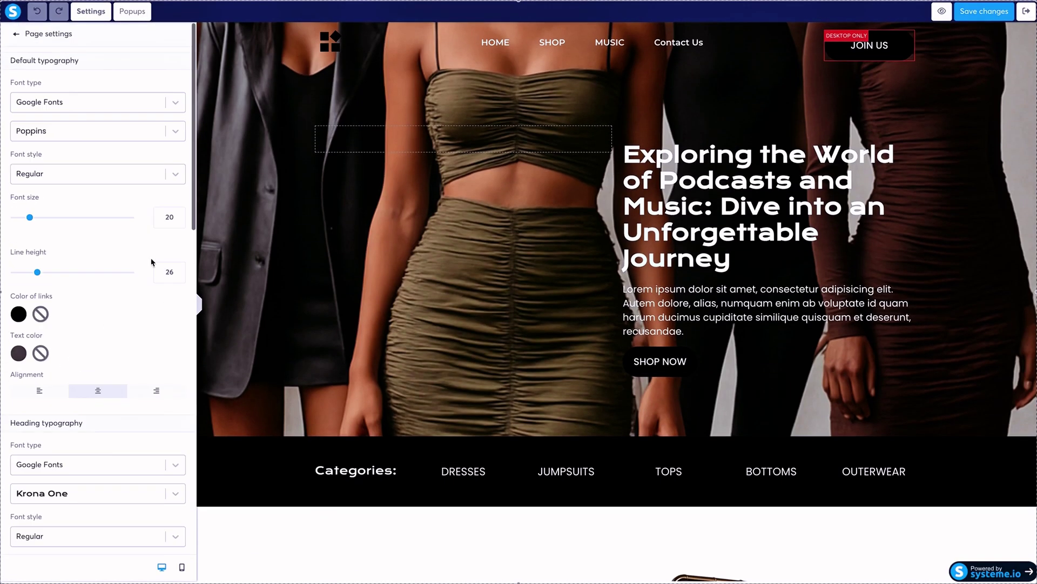
Add a Raw HTML block above the footer, paste the form code into it, and save.
click(17, 37)
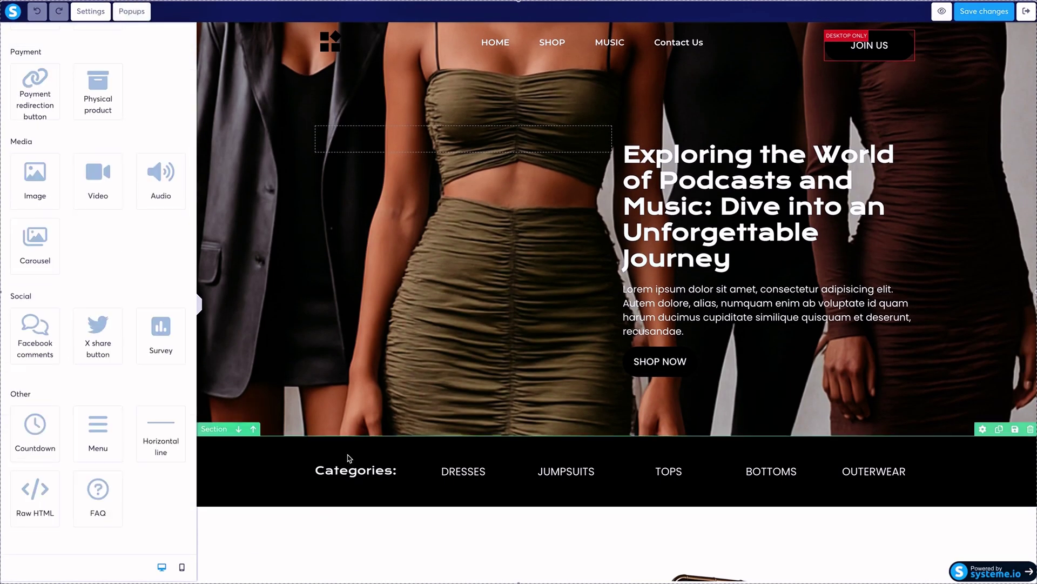
scroll(349, 458, down, 8)
scroll(349, 458, down, 15)
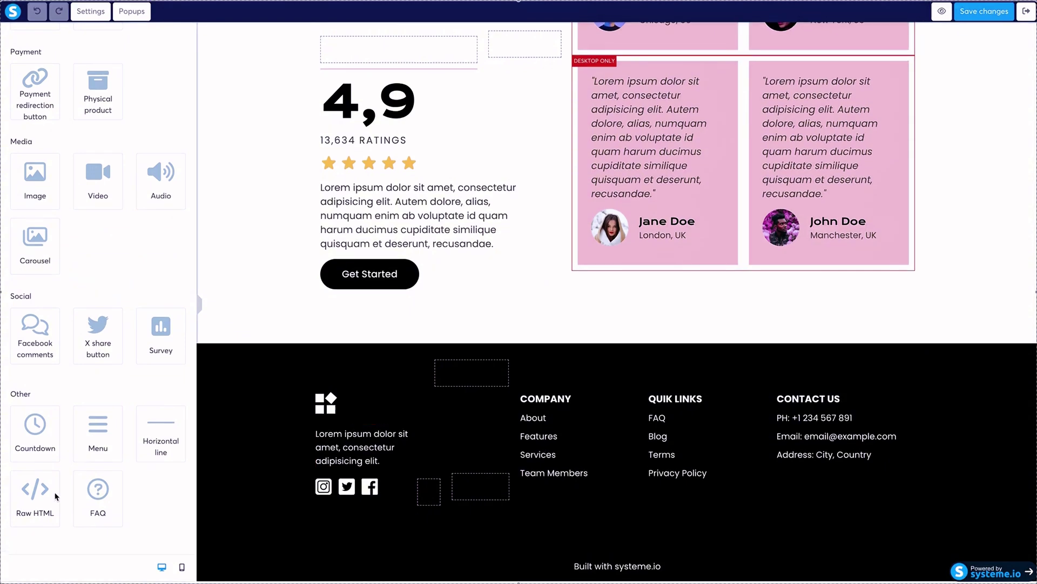
drag(33, 491, 507, 355)
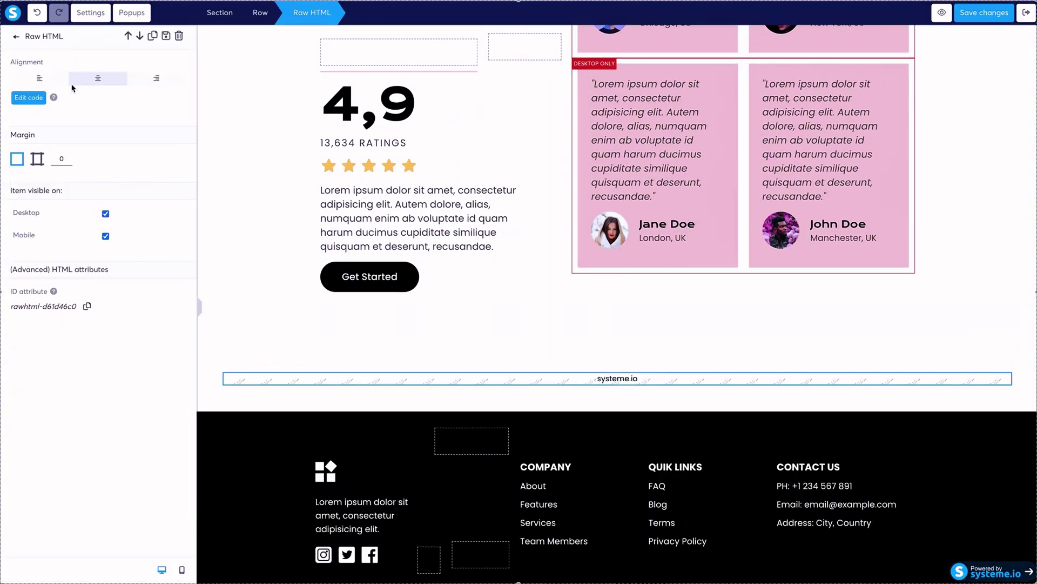
click(29, 98)
double_click(415, 166)
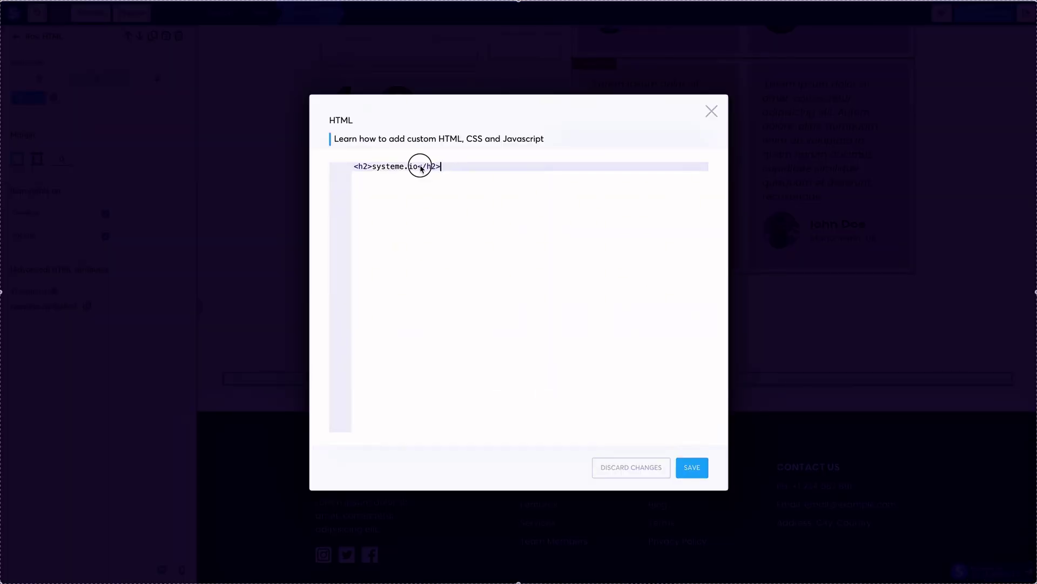
key(ctrl+v)
click(687, 467)
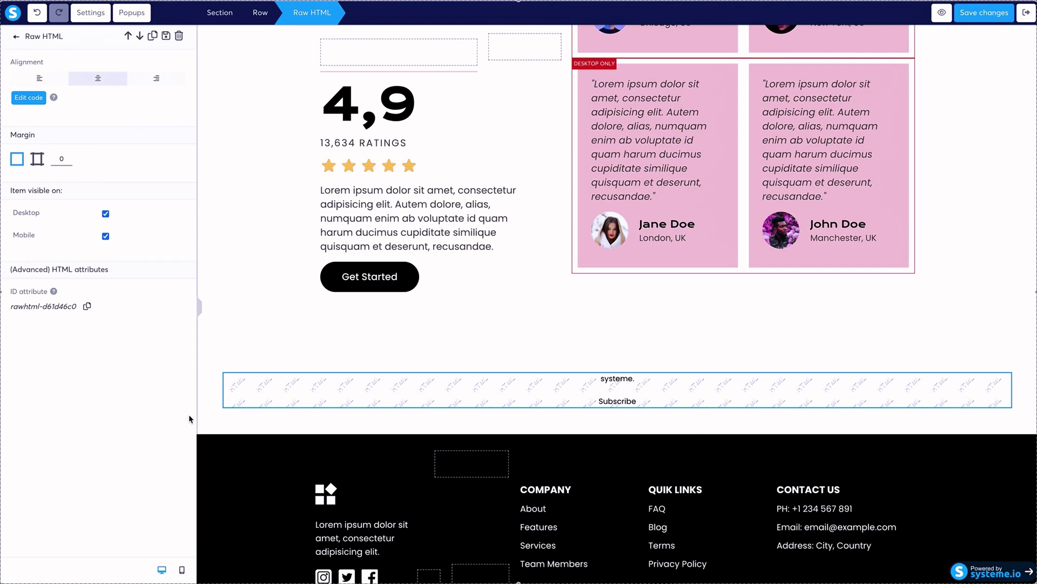
Delete the test HTML block and bring up the page's Popup №1.
click(413, 393)
click(1004, 363)
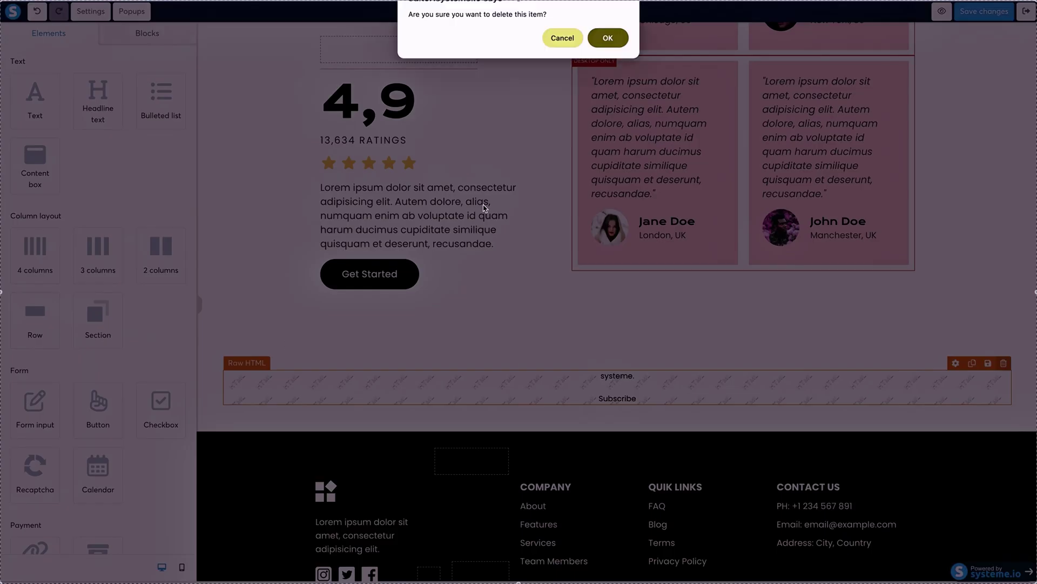
click(610, 40)
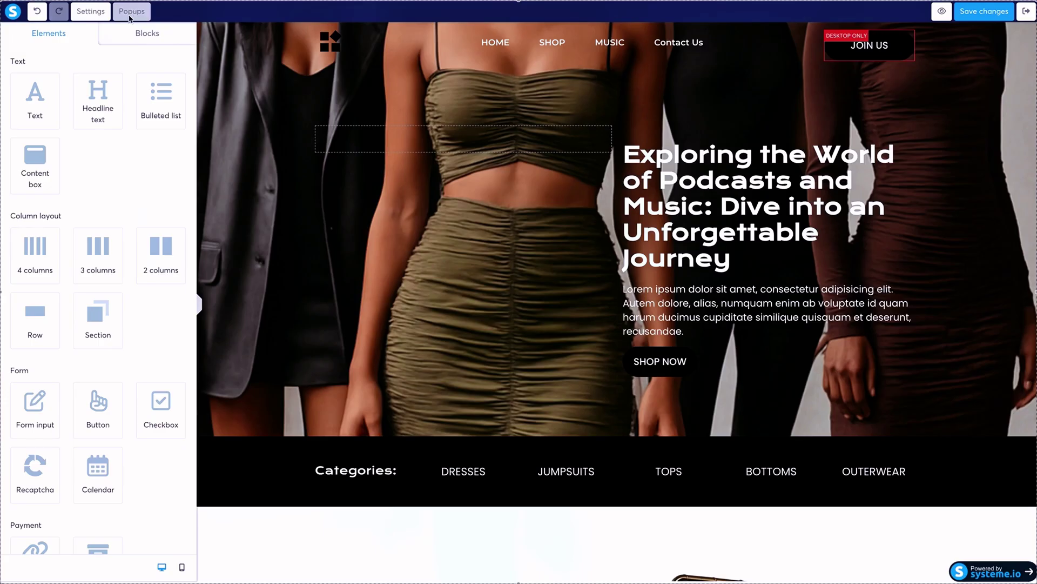
click(130, 18)
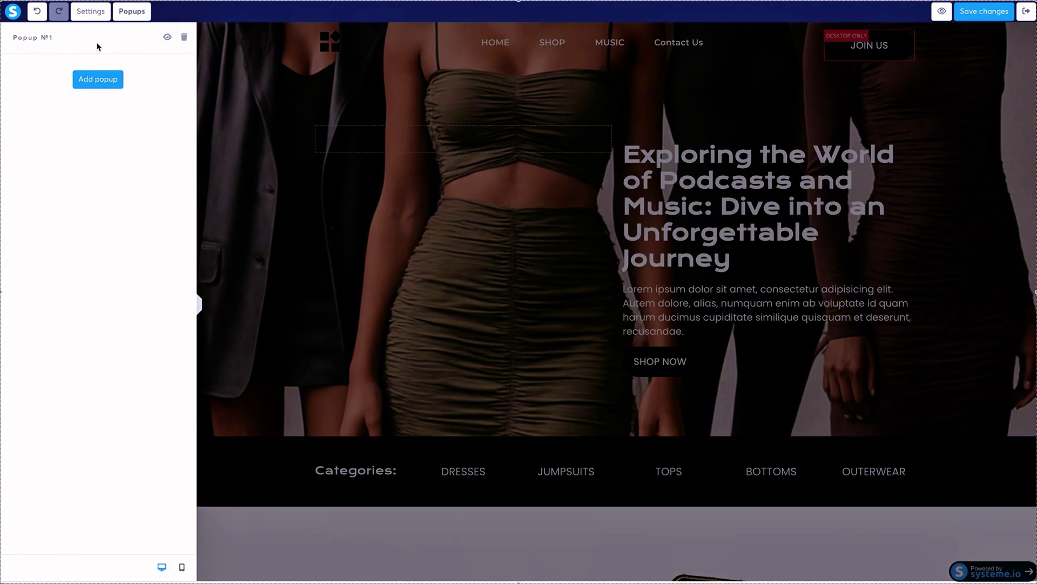
right_click(98, 43)
click(50, 38)
Make the Save 20% Today popup open automatically one second after page load.
click(168, 38)
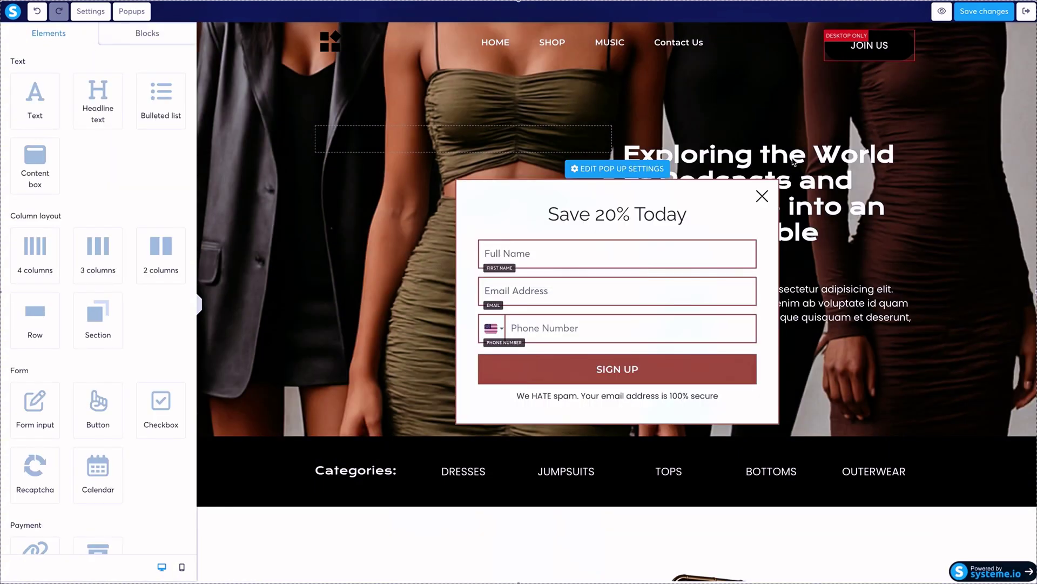
click(630, 172)
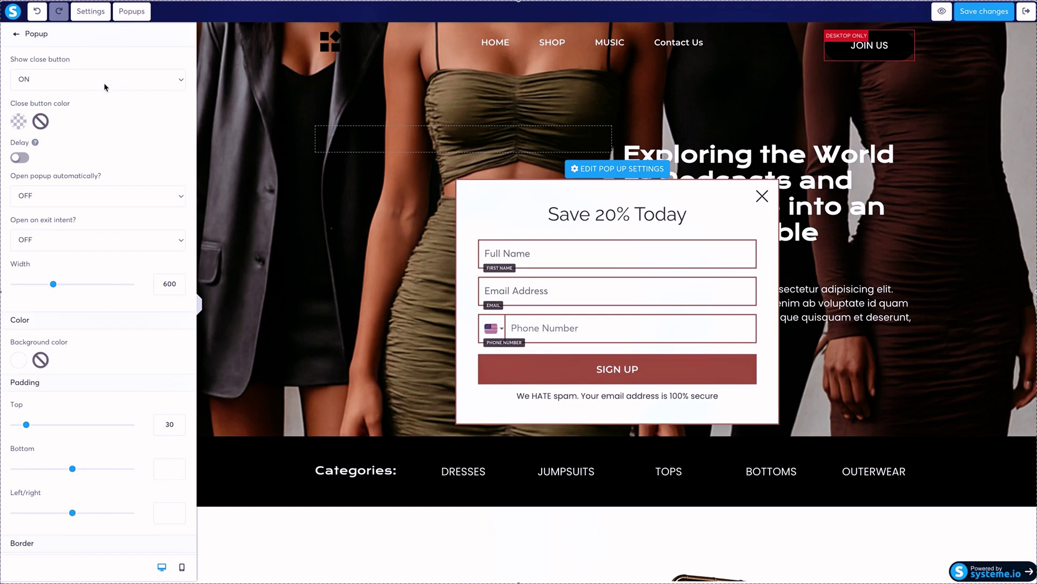
click(107, 197)
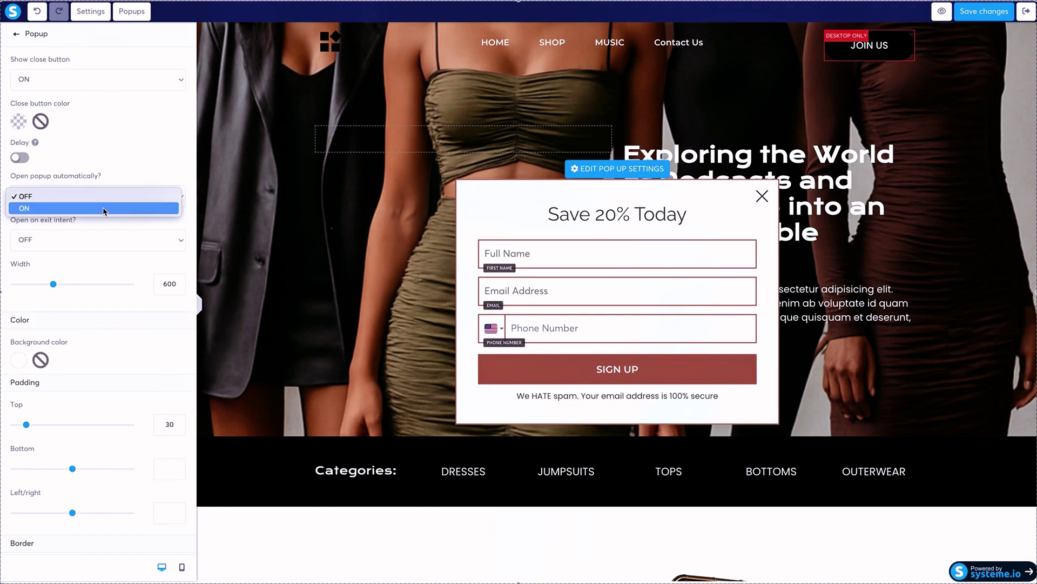
click(104, 218)
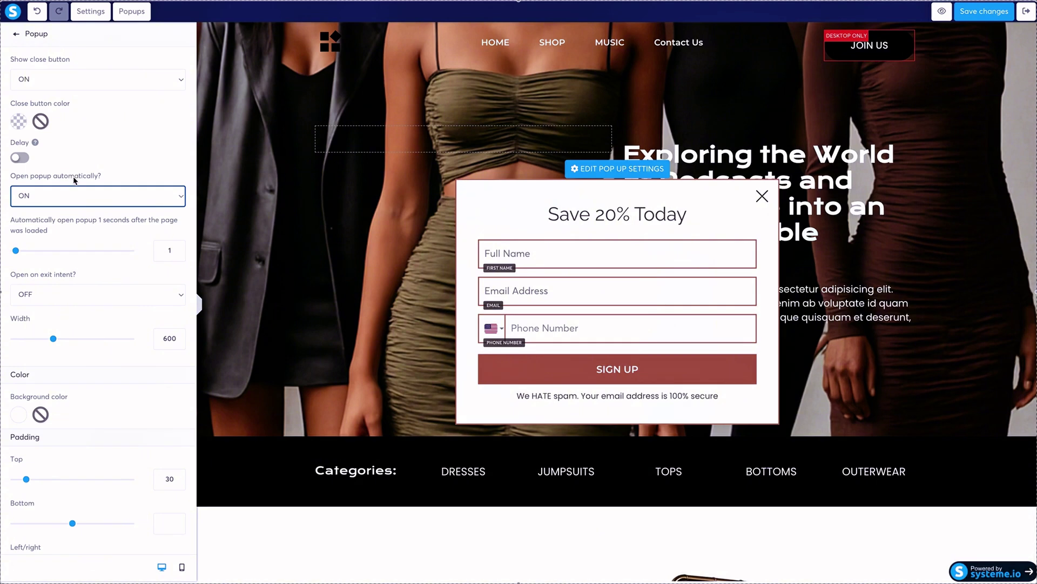
Reset the popup background colour to solid white and save the page.
scroll(73, 177, down, 3)
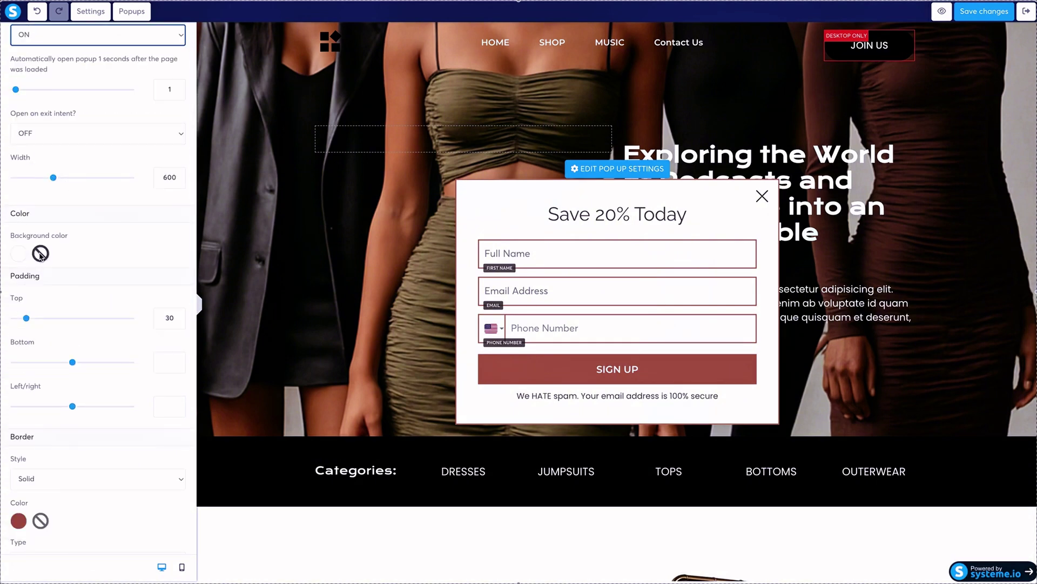
click(40, 254)
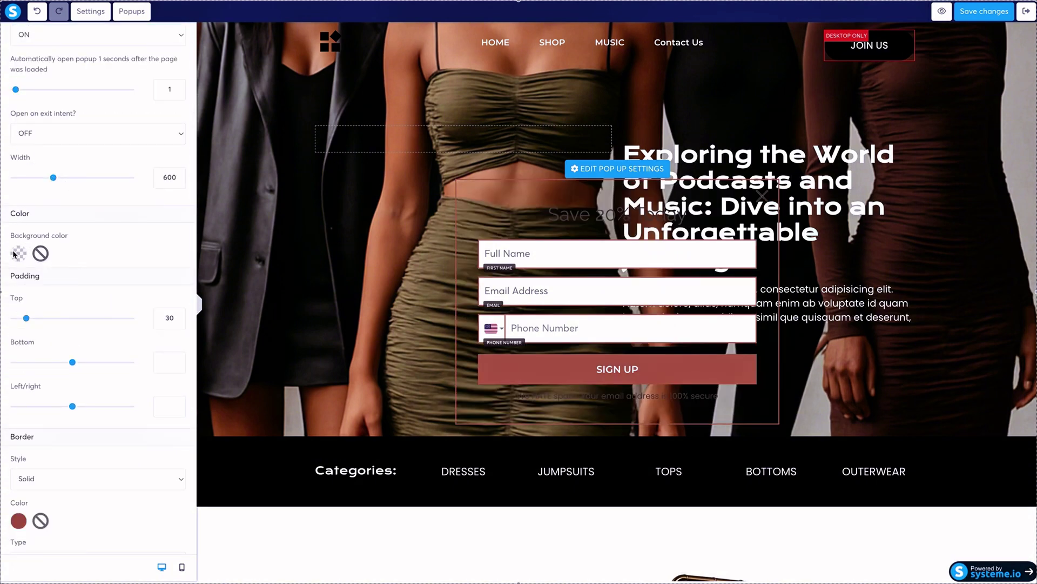
click(19, 253)
click(193, 243)
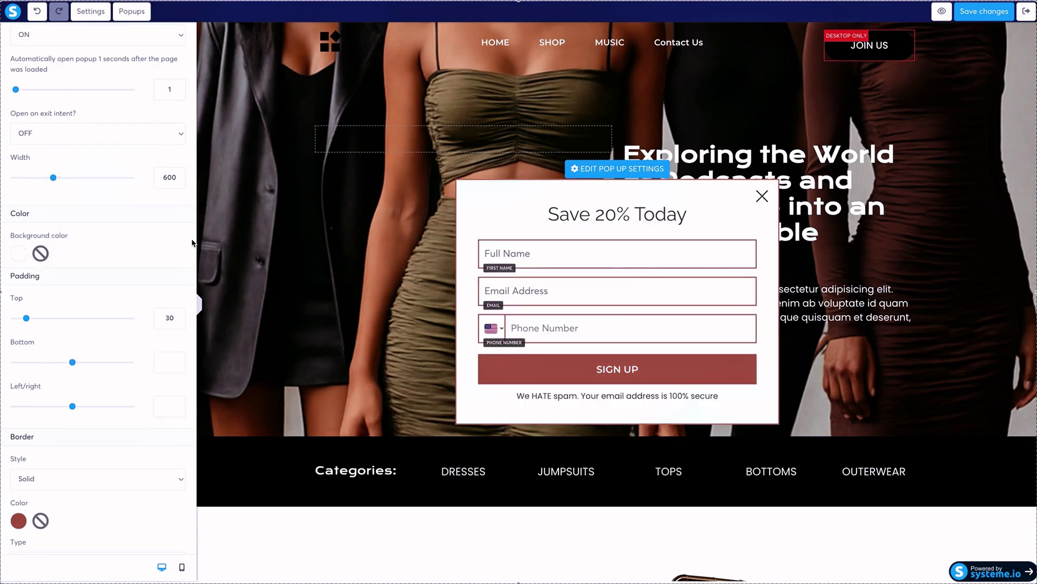
scroll(114, 223, up, 3)
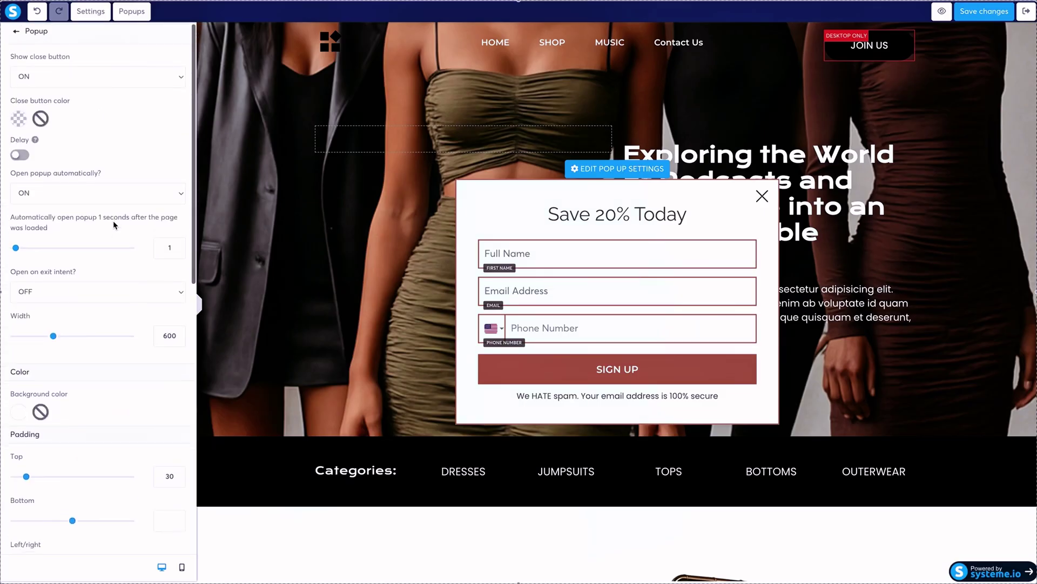
scroll(112, 221, down, 10)
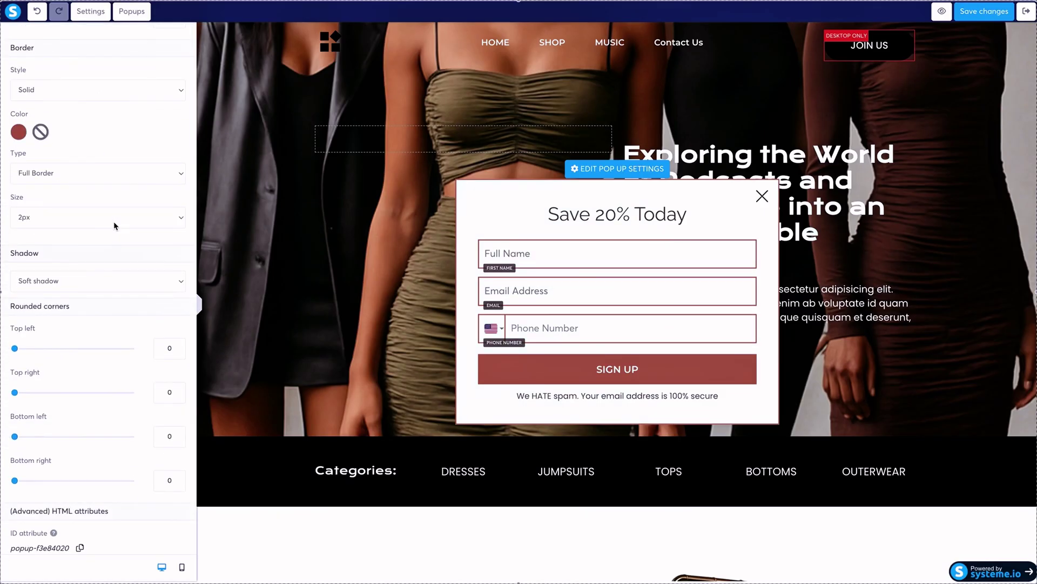
scroll(116, 226, up, 10)
click(993, 13)
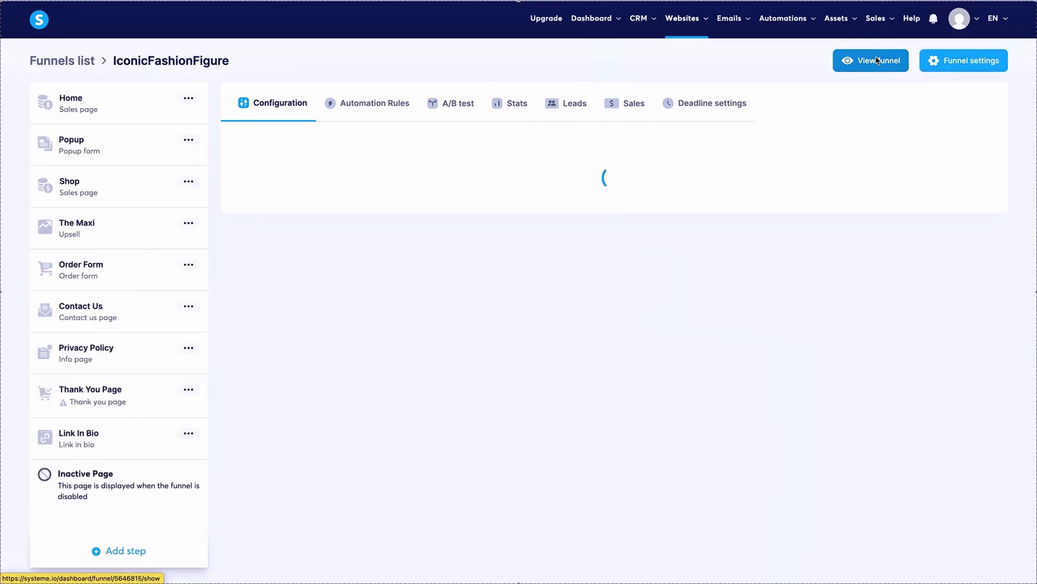
Submit a test signup named 'test' with a suggested email through the live popup, then return to the funnel.
click(877, 60)
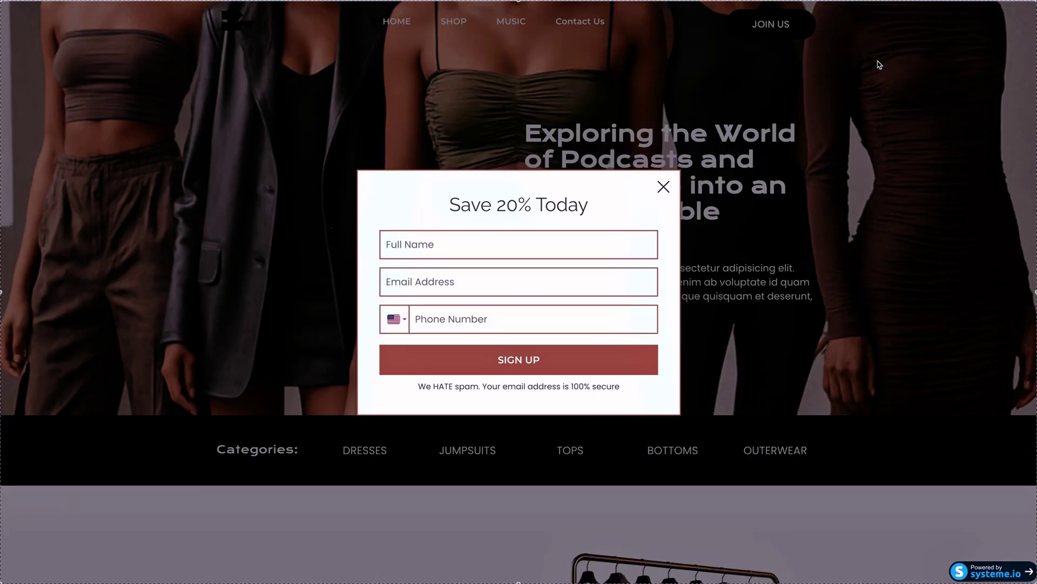
click(459, 249)
text(test)
click(448, 286)
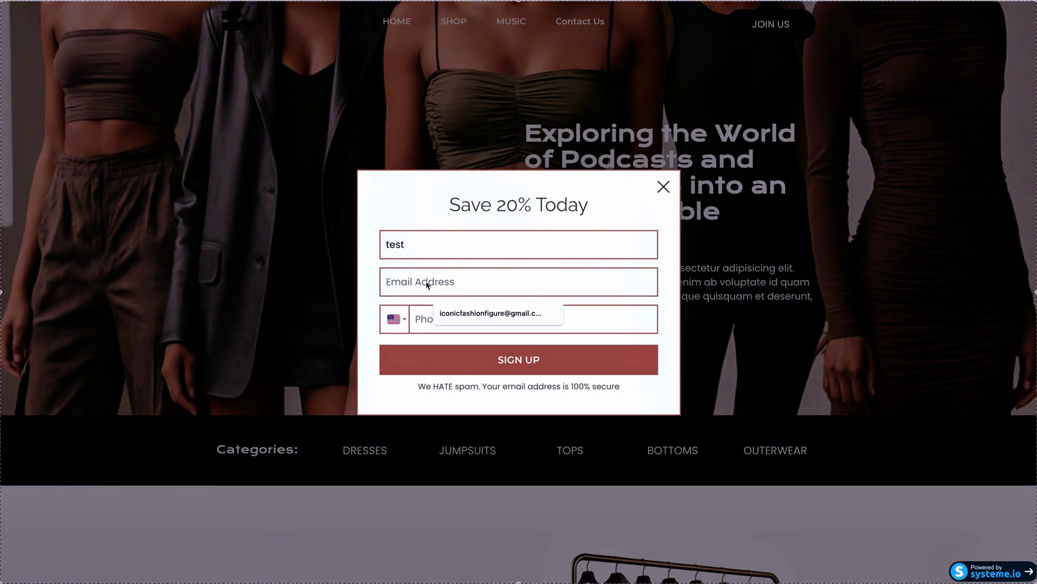
click(454, 331)
click(451, 328)
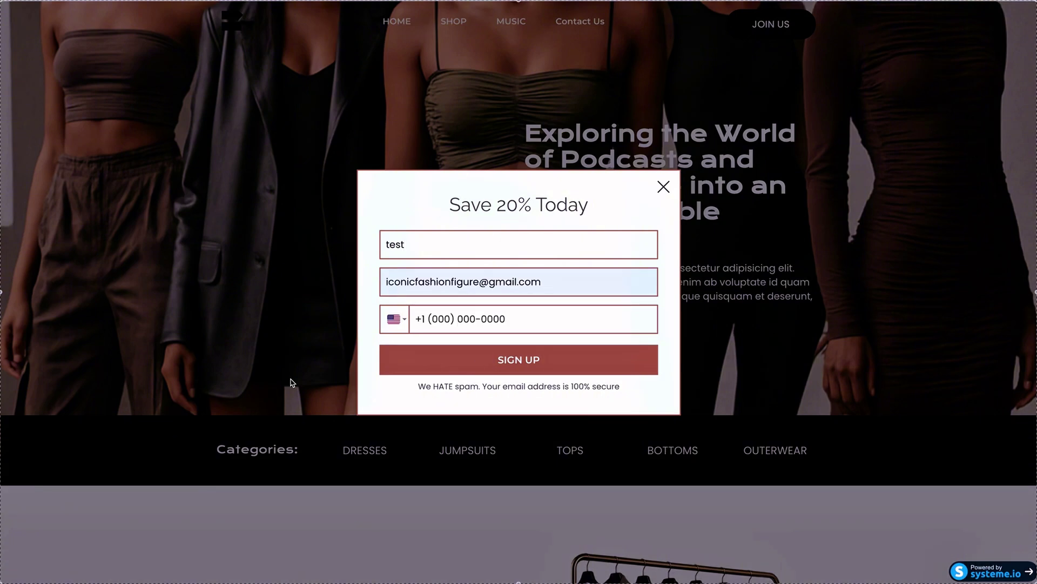
key(Return)
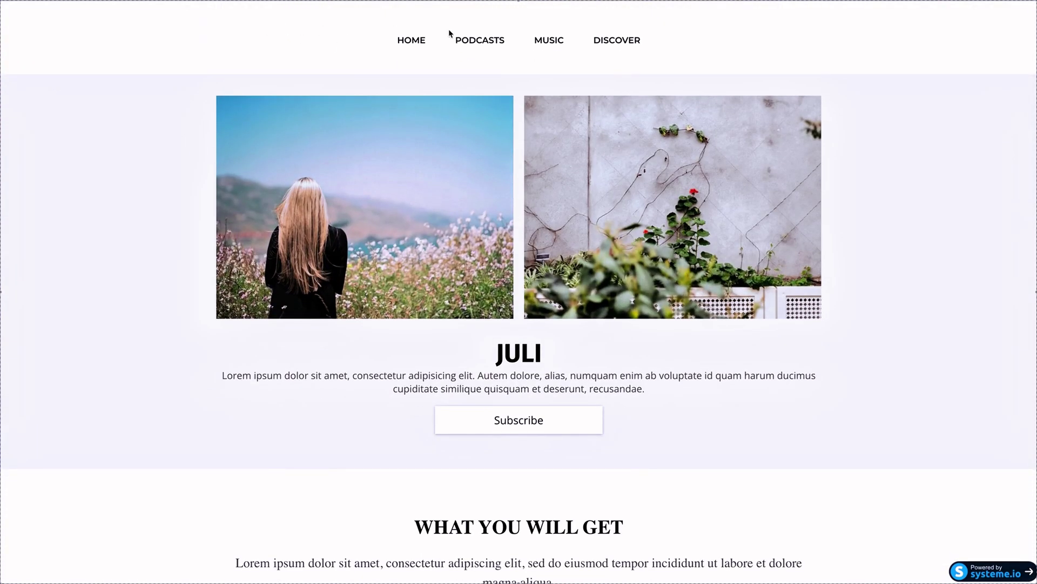
click(402, 41)
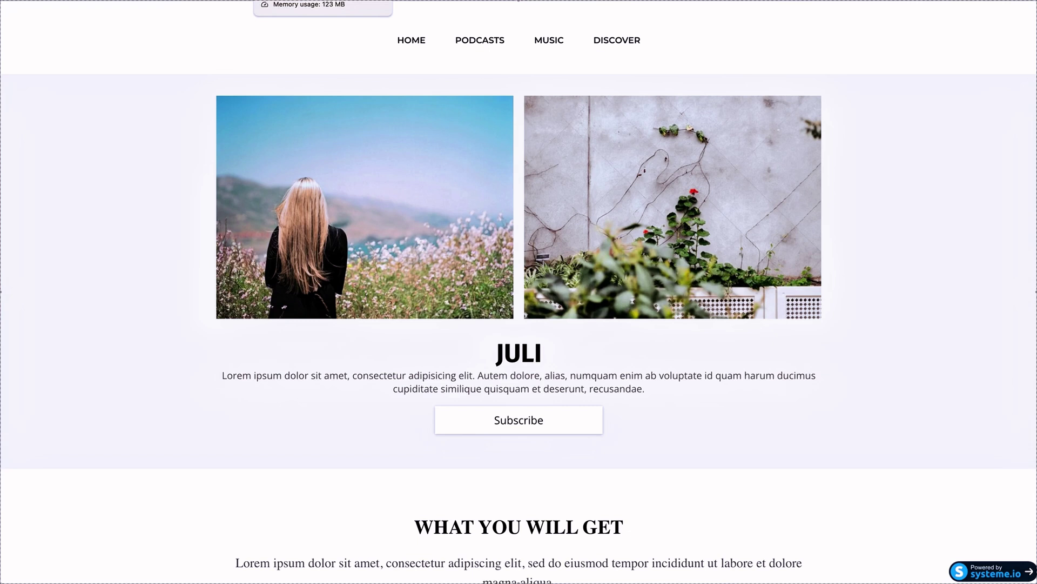
click(303, 0)
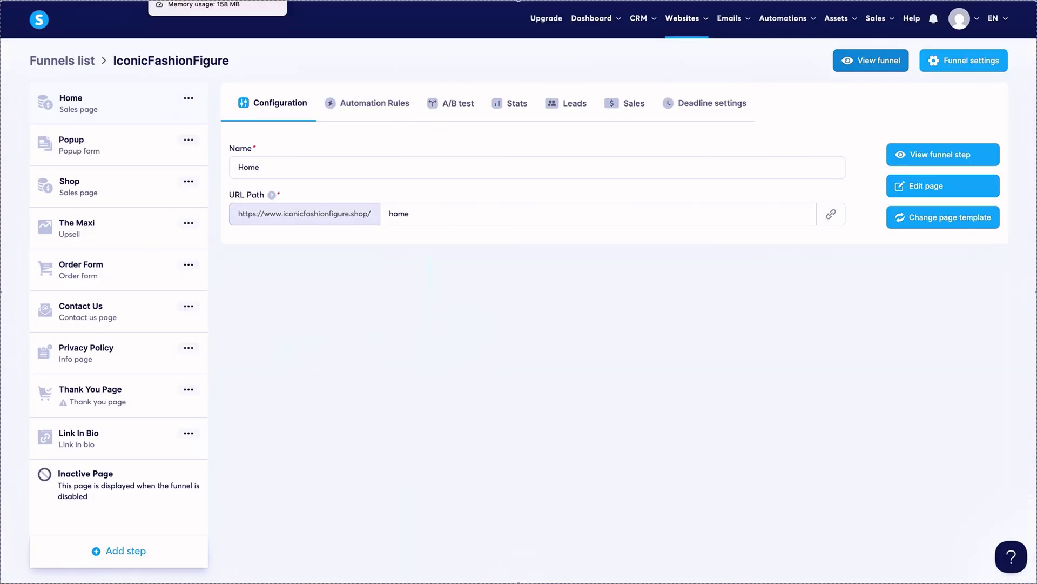
Open the newest test contact's details from the contacts list.
mouse_move(649, 25)
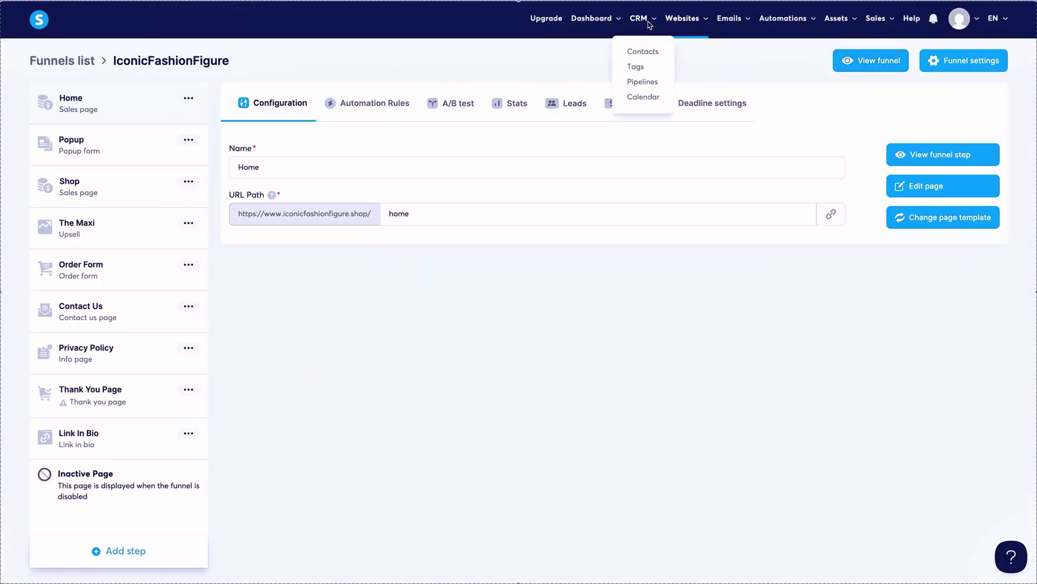
click(640, 54)
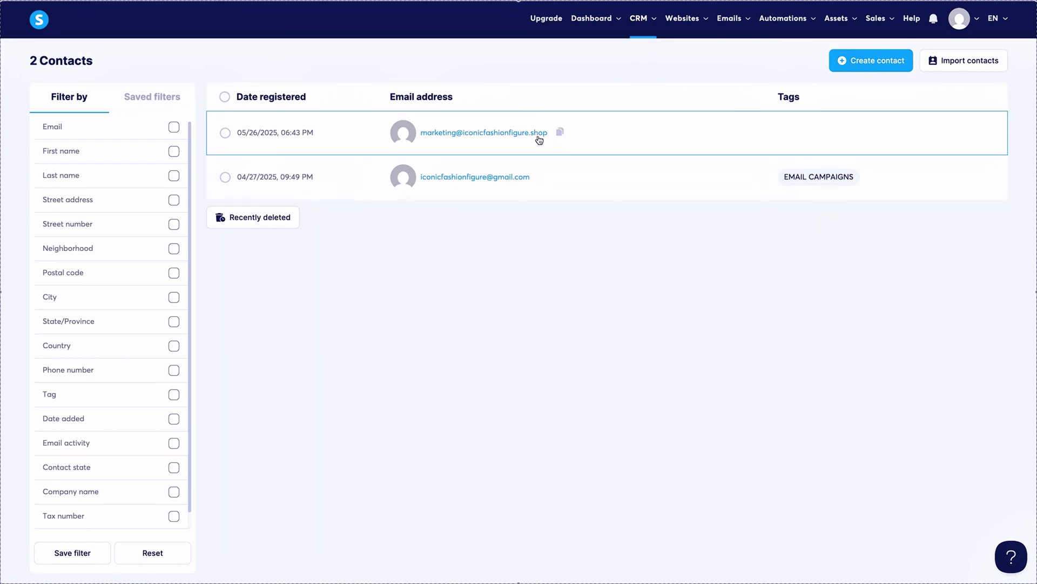
click(560, 133)
click(672, 142)
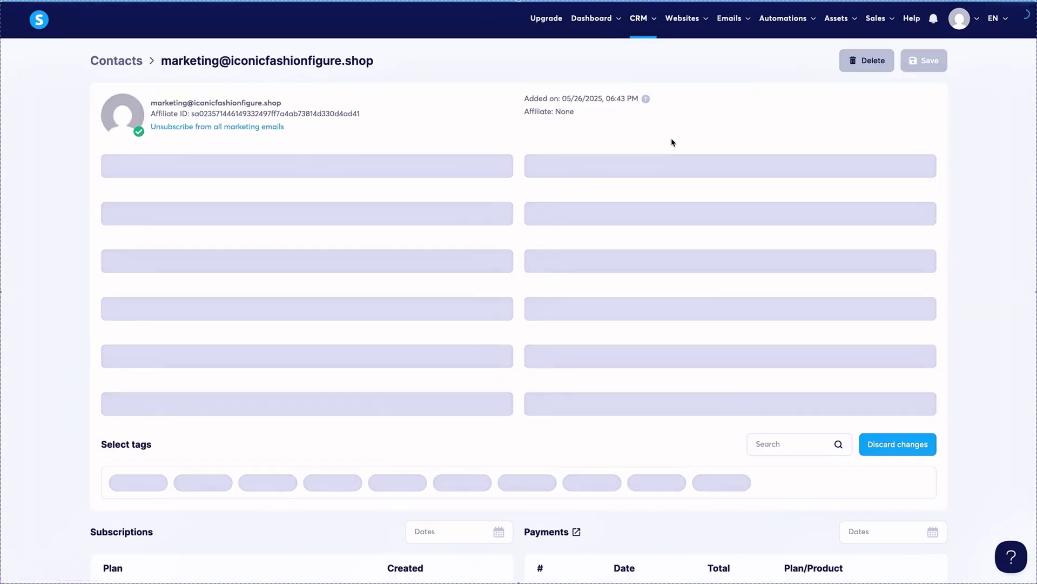
Apply the EMAIL CAMPAIGNS tag to the contact, save, and return to Contacts.
scroll(672, 141, down, 2)
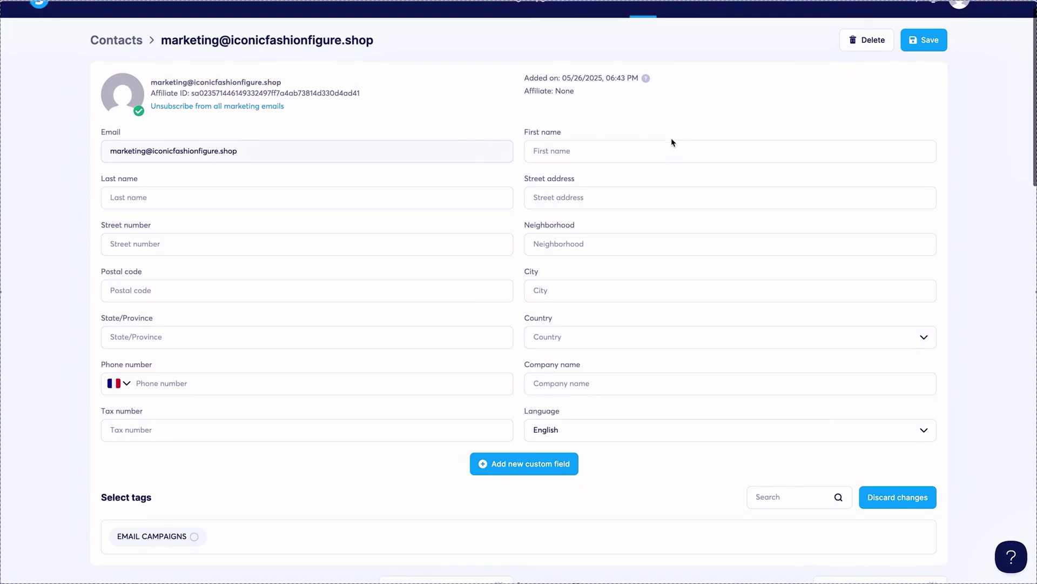
scroll(671, 142, down, 2)
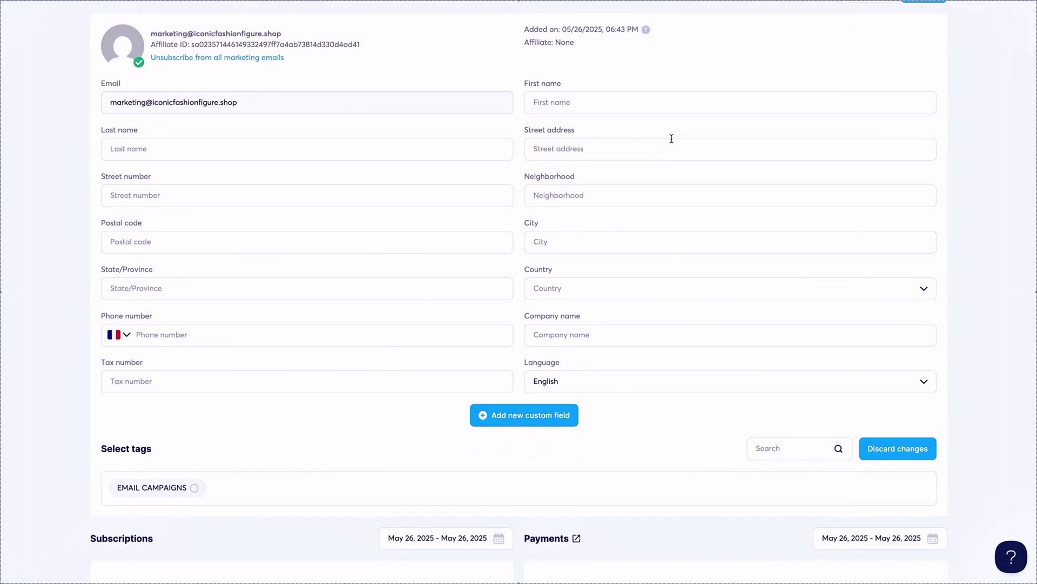
scroll(671, 139, down, 3)
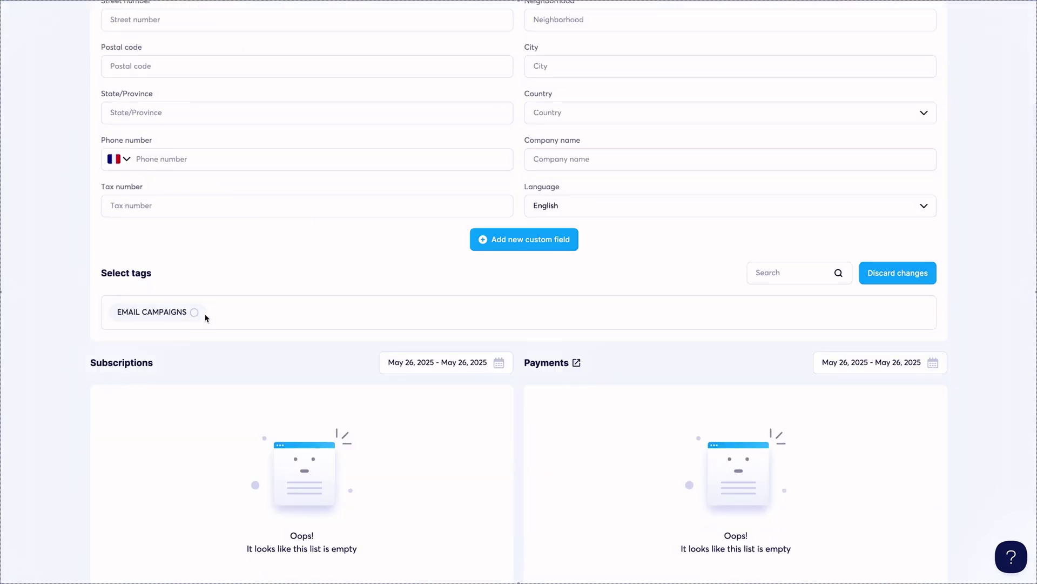
click(193, 314)
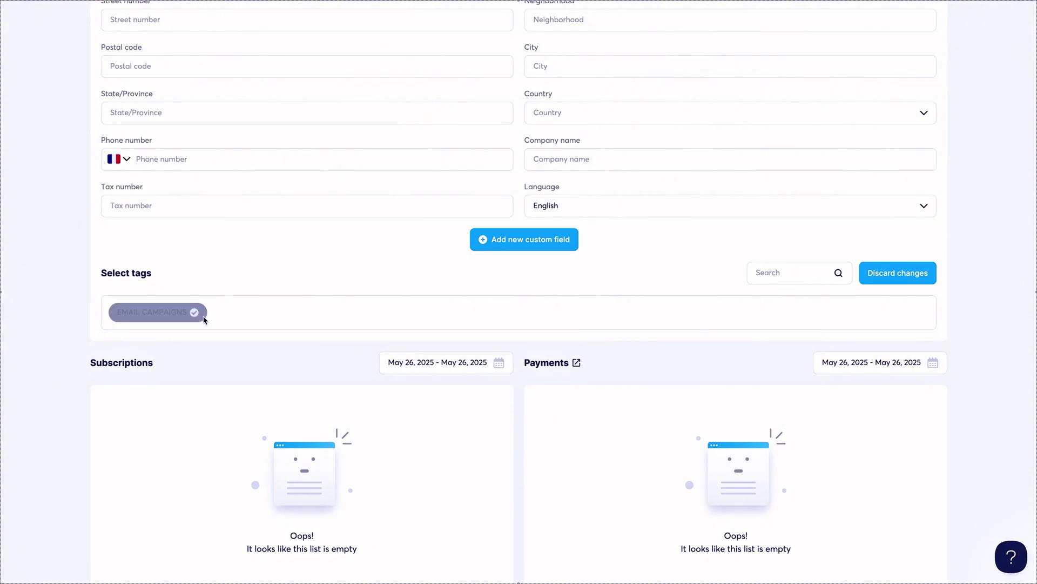
scroll(662, 284, up, 5)
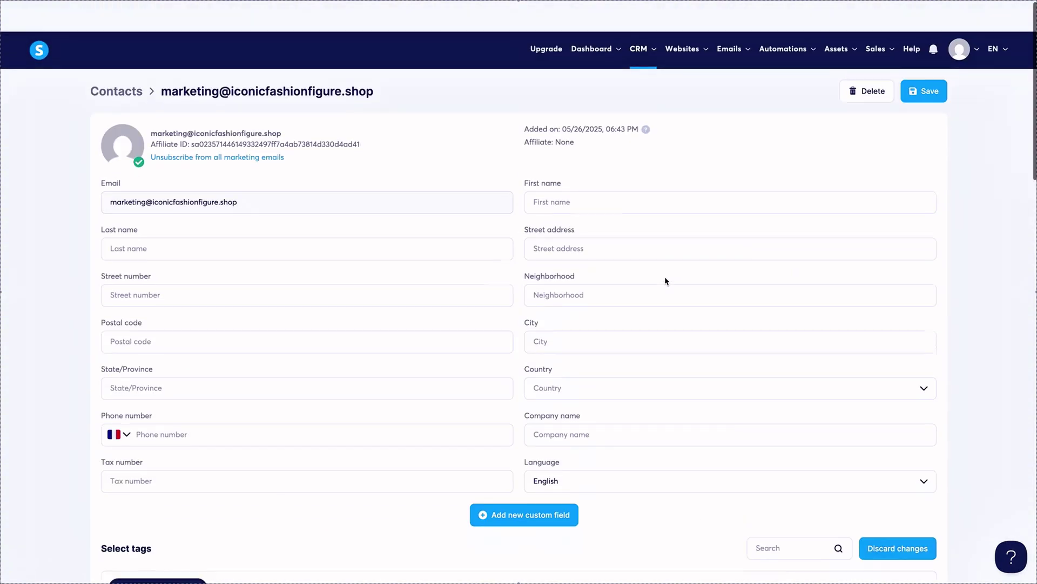
click(920, 65)
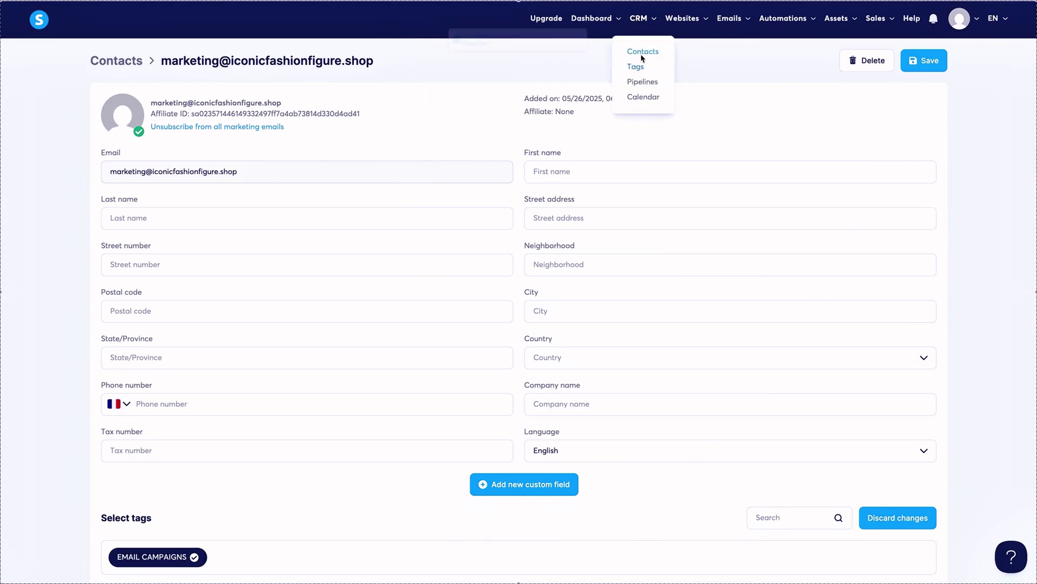
mouse_move(615, 20)
click(642, 52)
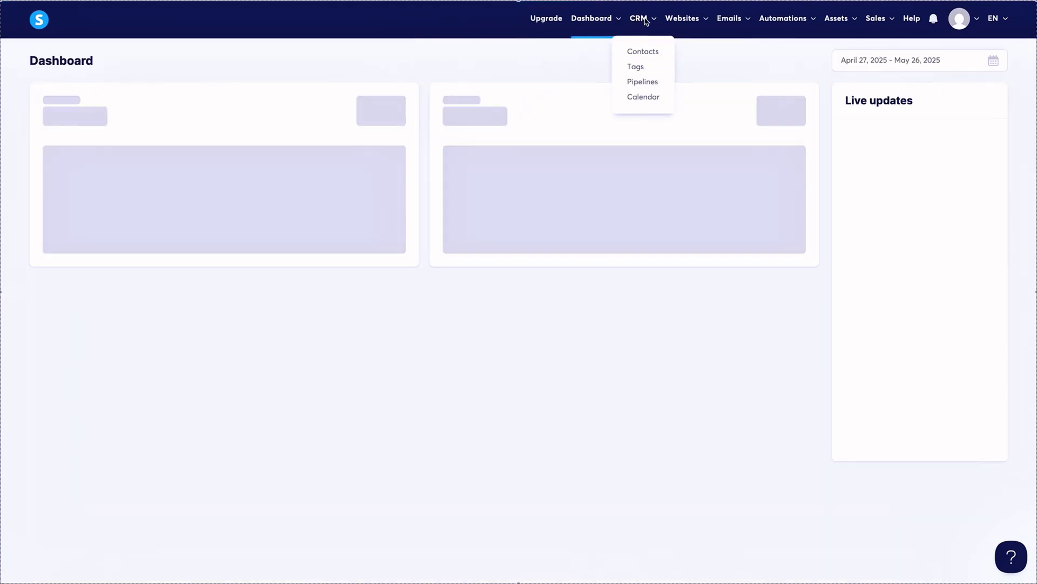
click(645, 49)
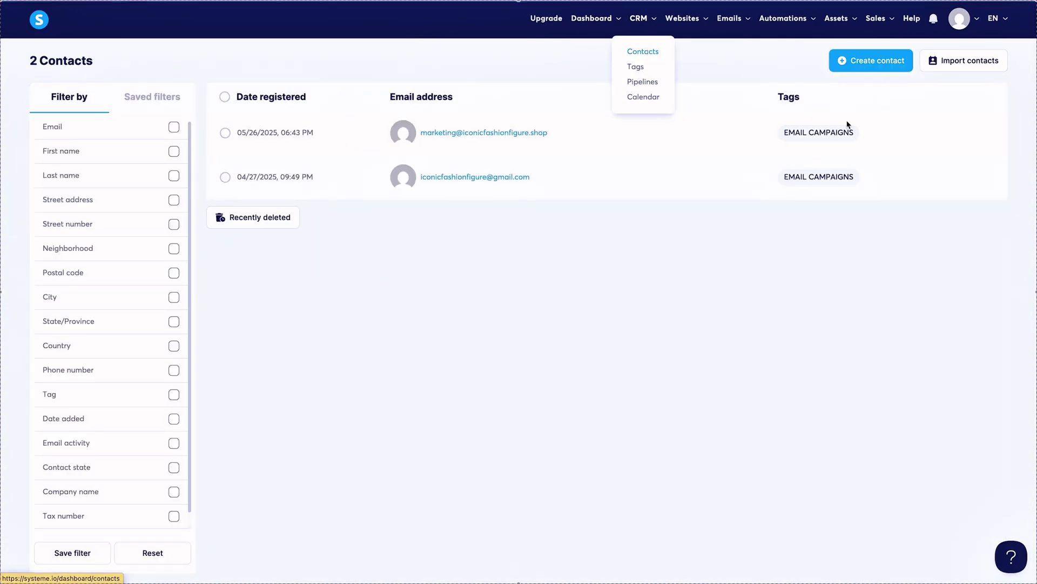
Duplicate the Test Campaign 5.26 newsletter.
mouse_move(699, 20)
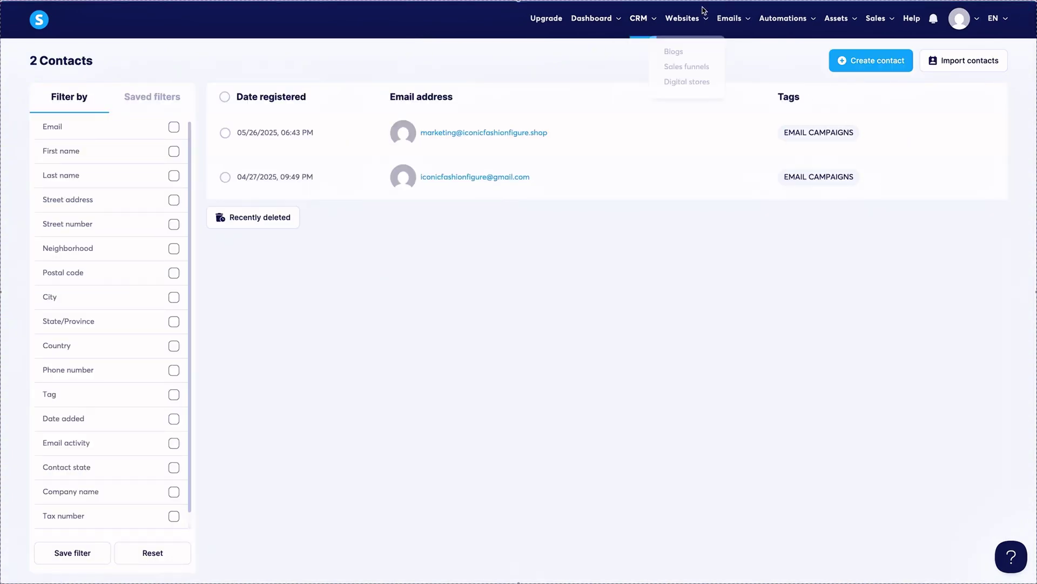
mouse_move(742, 22)
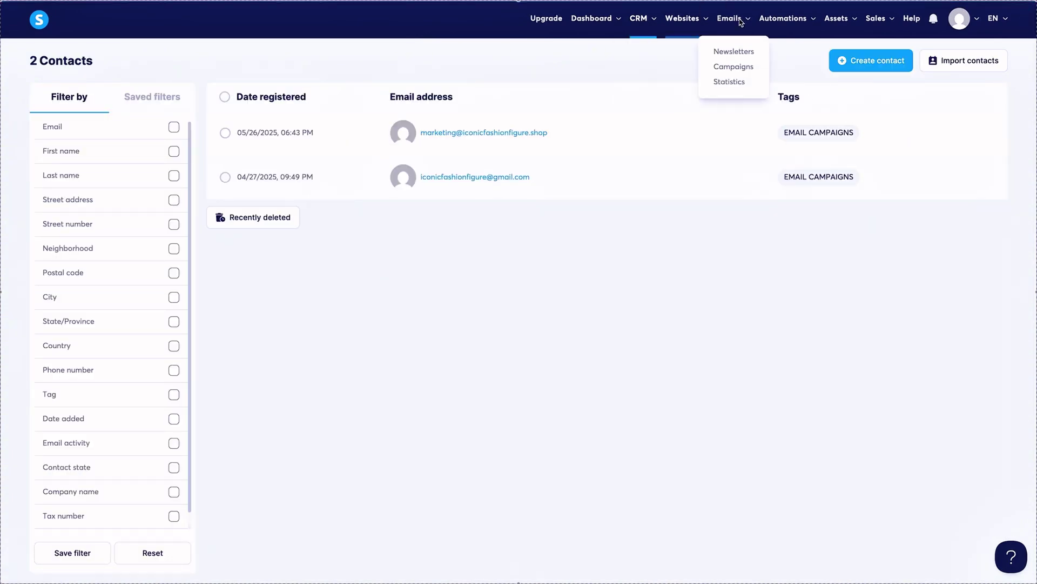
click(743, 52)
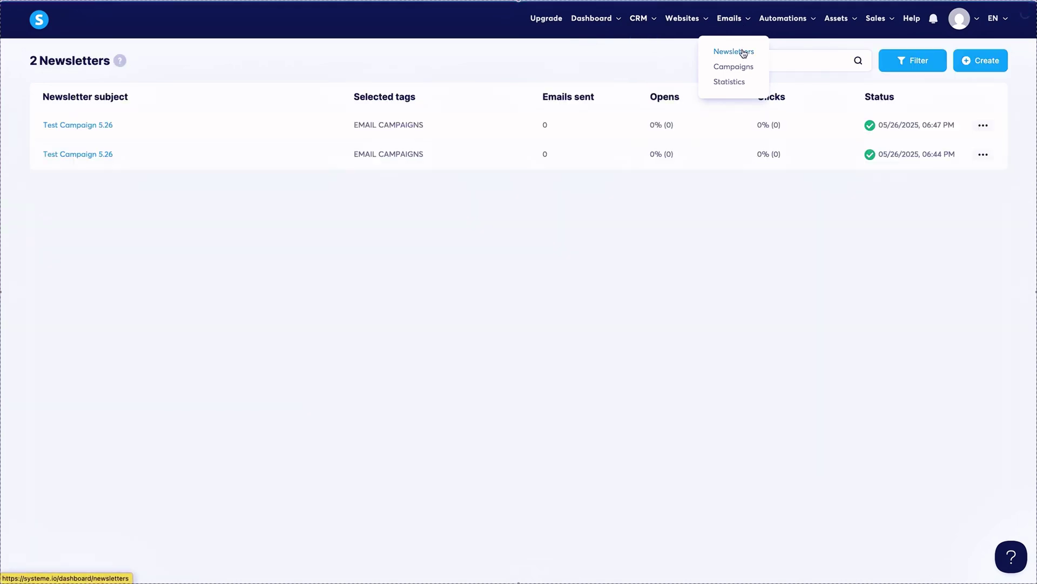
click(983, 125)
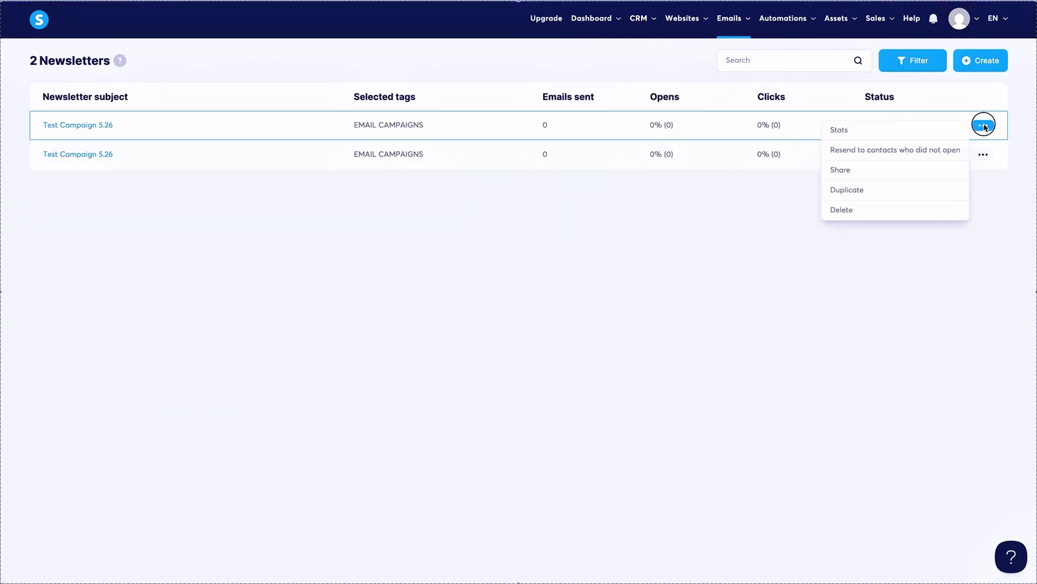
click(847, 190)
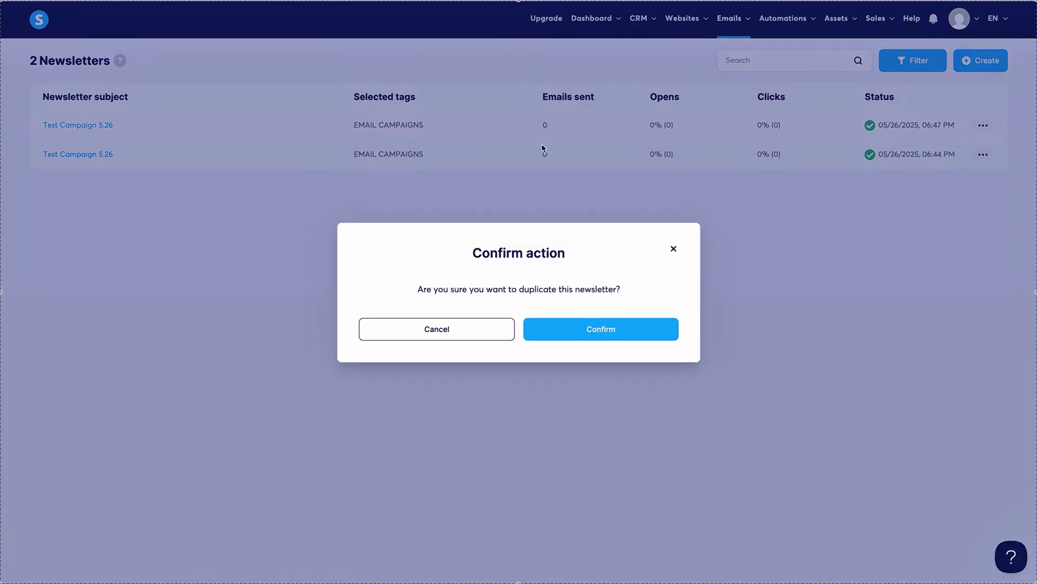
click(590, 331)
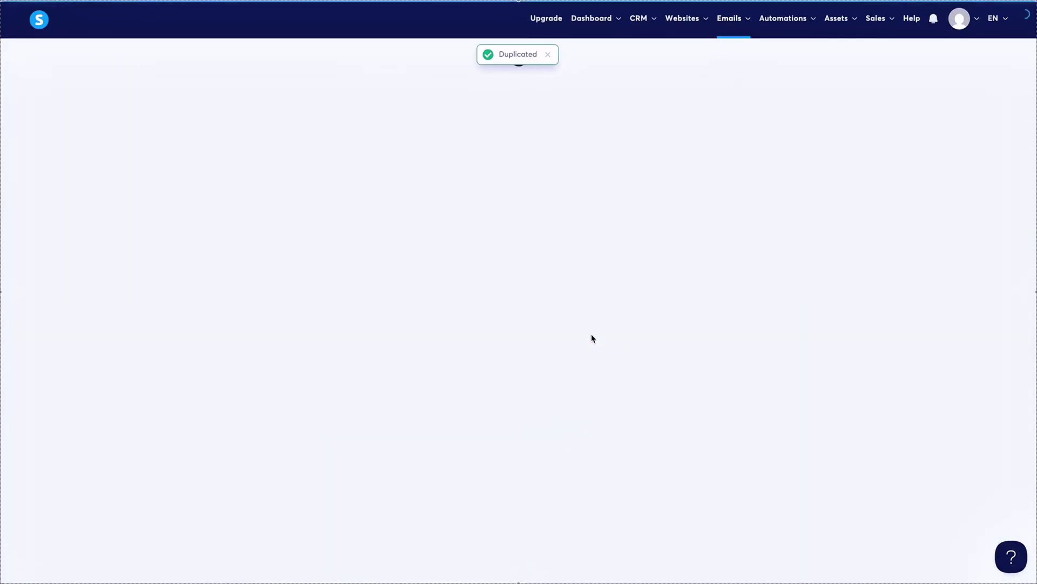
Save and send the copied newsletter now, then exit to the newsletter list.
click(941, 61)
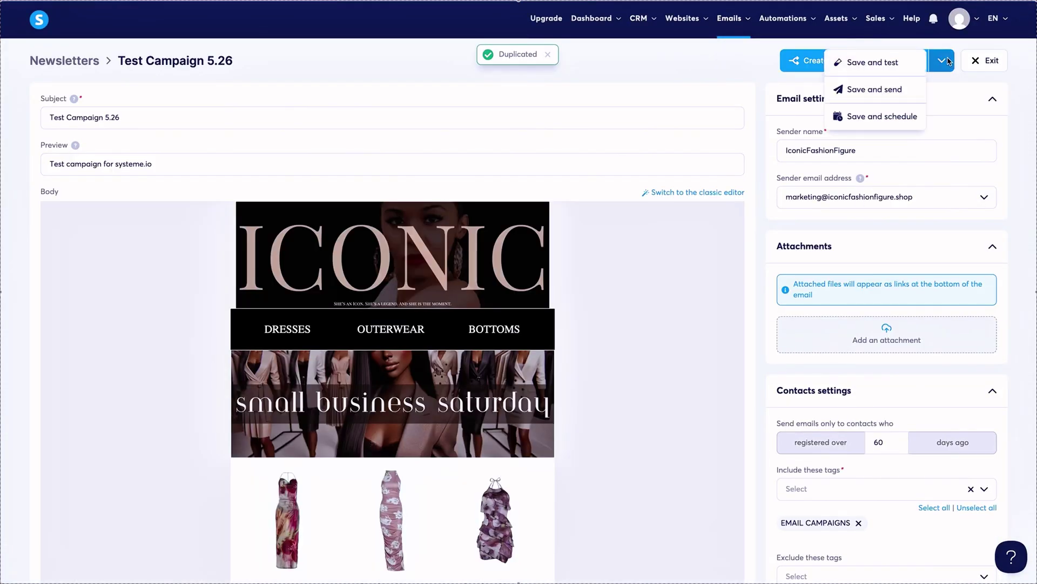
click(875, 89)
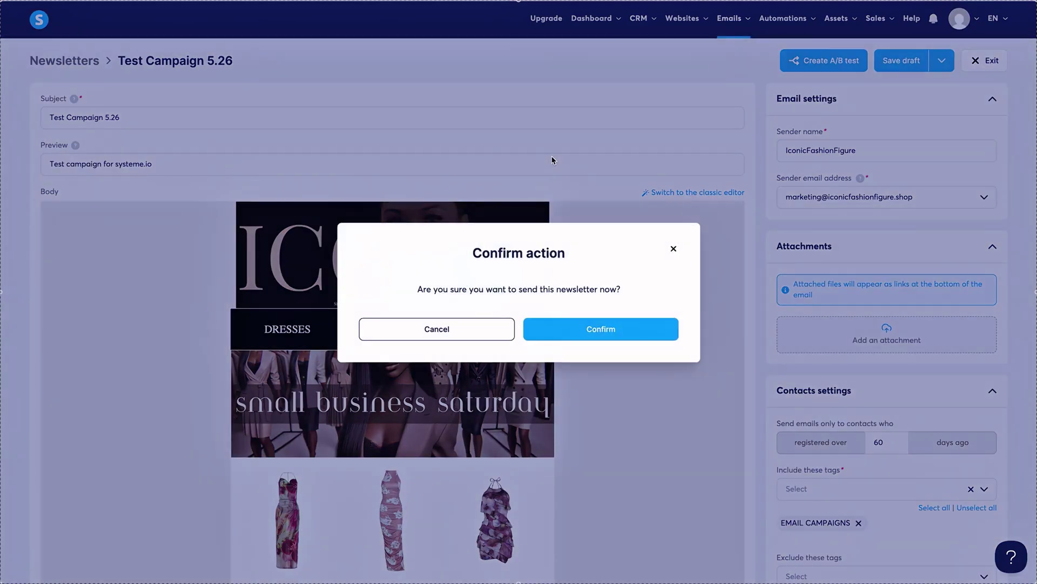
click(640, 331)
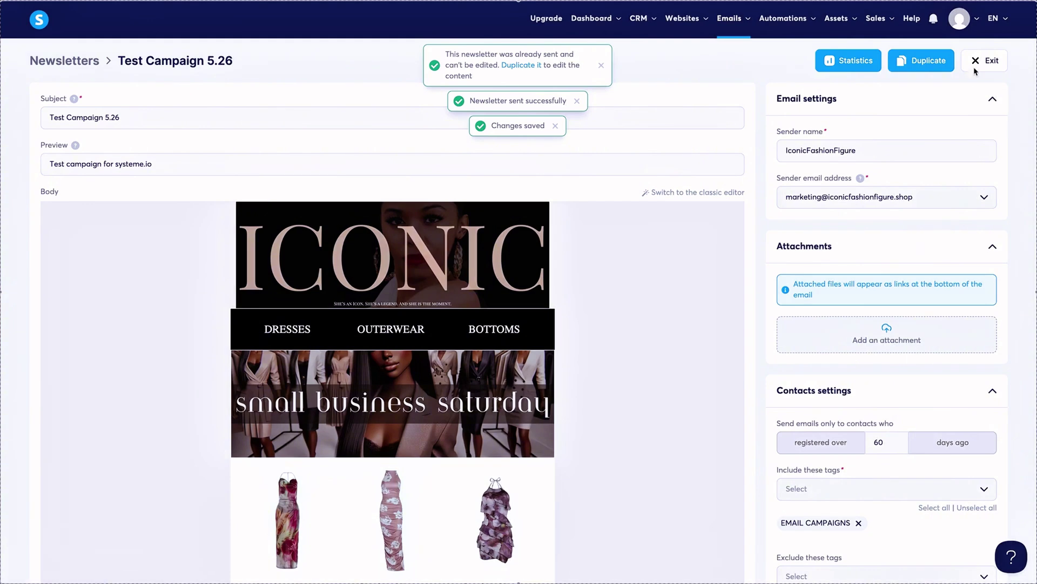
click(977, 61)
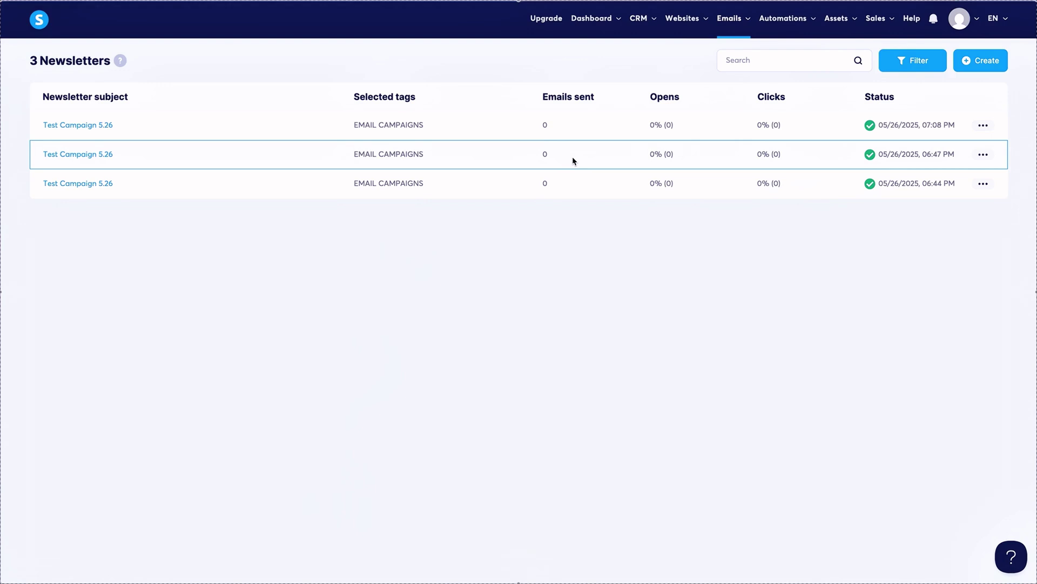
click(389, 154)
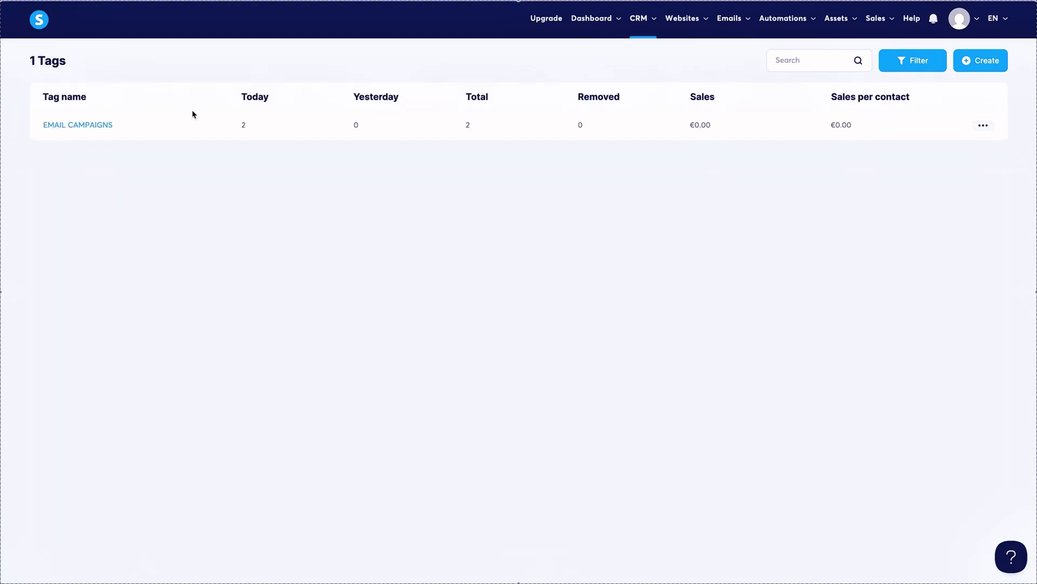
click(89, 126)
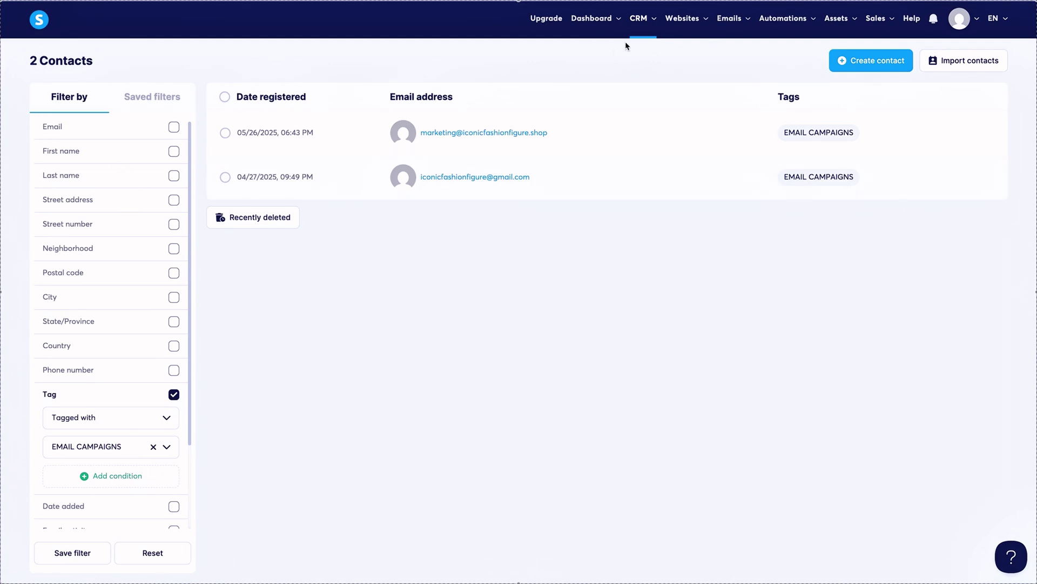
mouse_move(646, 21)
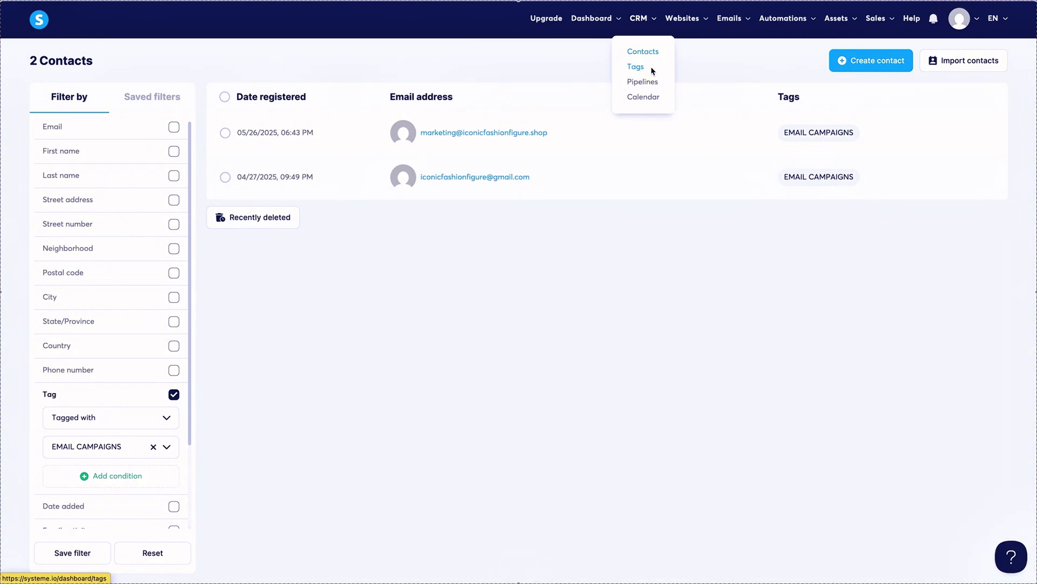
mouse_move(615, 29)
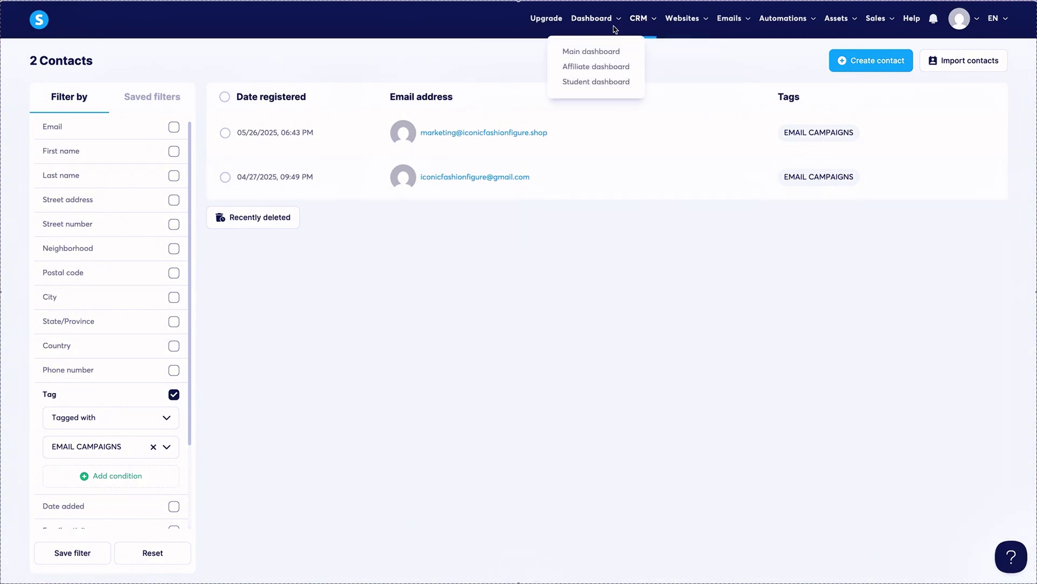
click(735, 53)
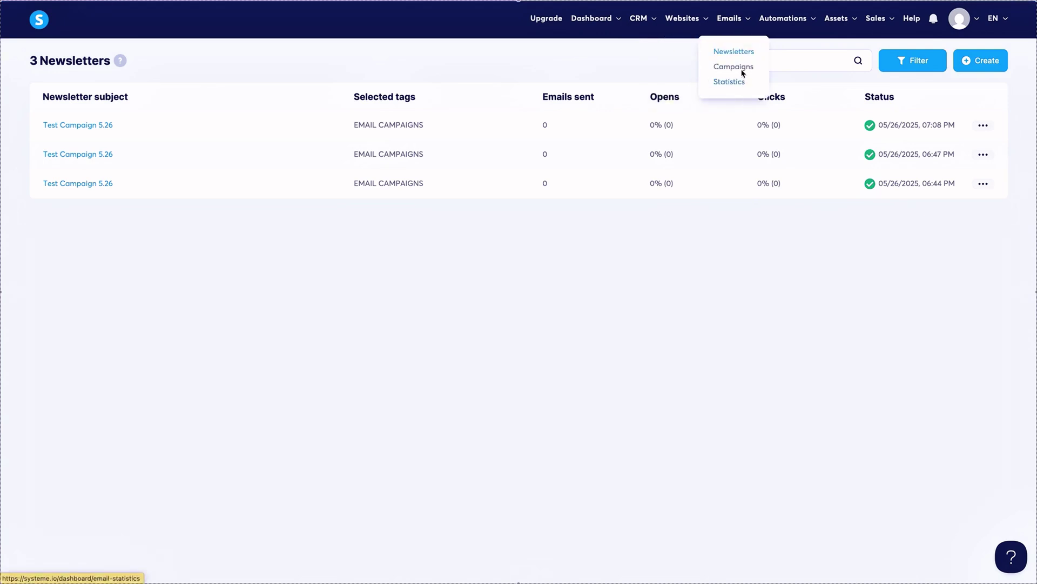
Create a campaign named Test Campaign using the marketing sender address.
click(734, 68)
click(975, 70)
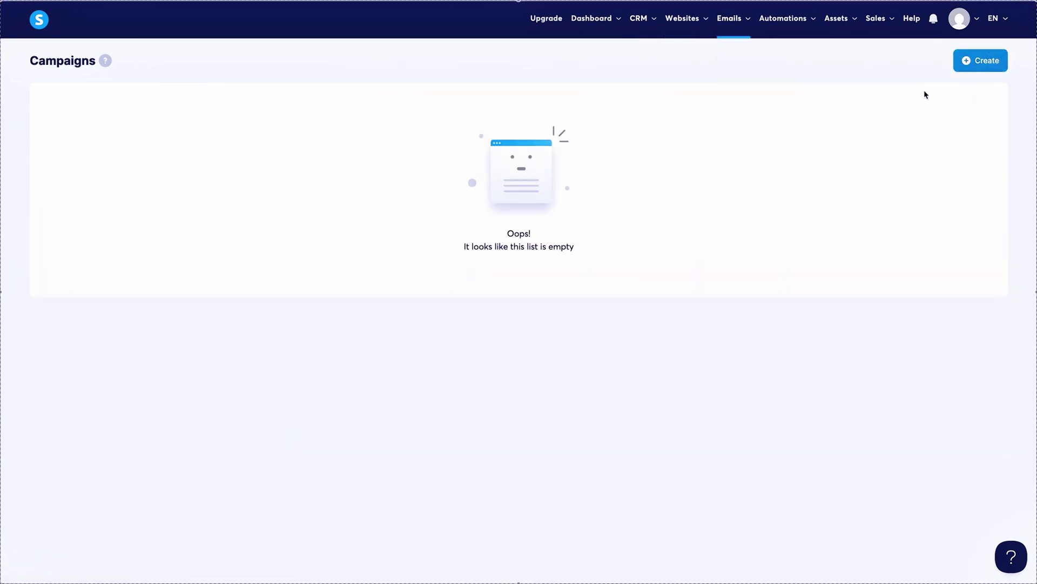
click(443, 236)
text(Test Campaign)
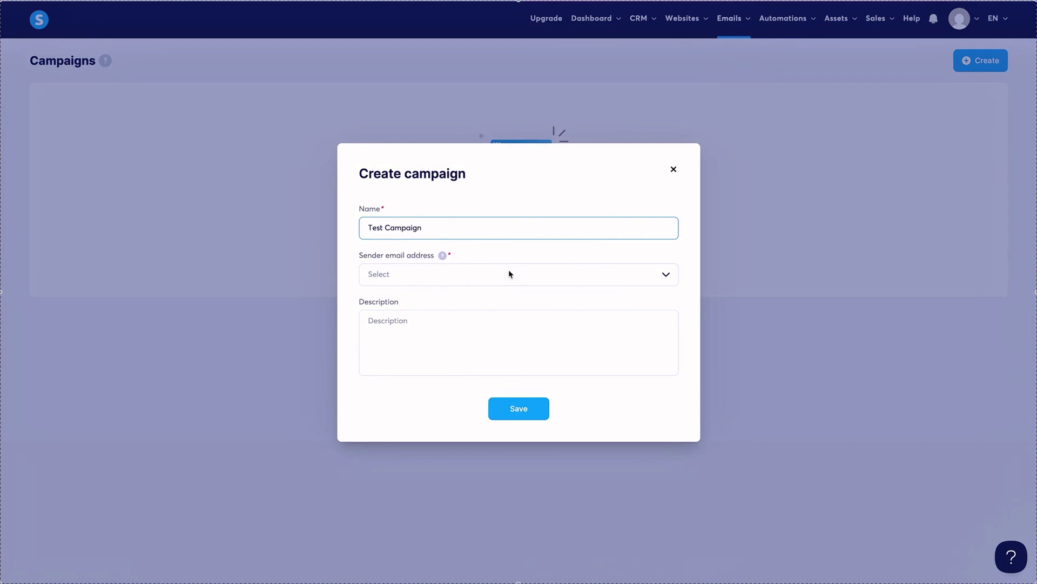
click(509, 274)
click(509, 299)
click(519, 408)
Open Test Campaign and start adding its first email.
click(85, 134)
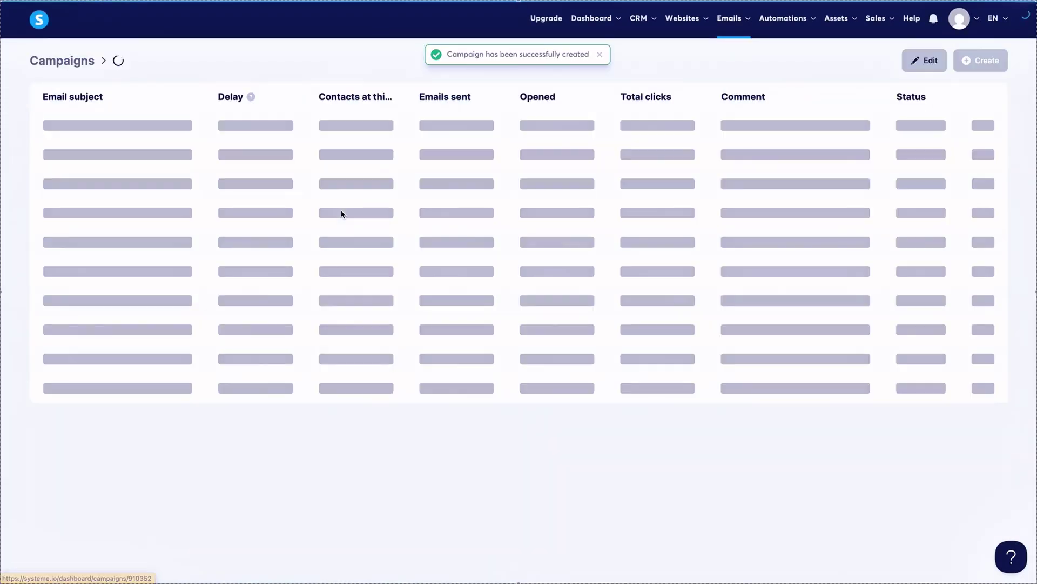
click(979, 62)
click(511, 226)
Create the email with subject Test in the visual editor and save its design.
text(Te)
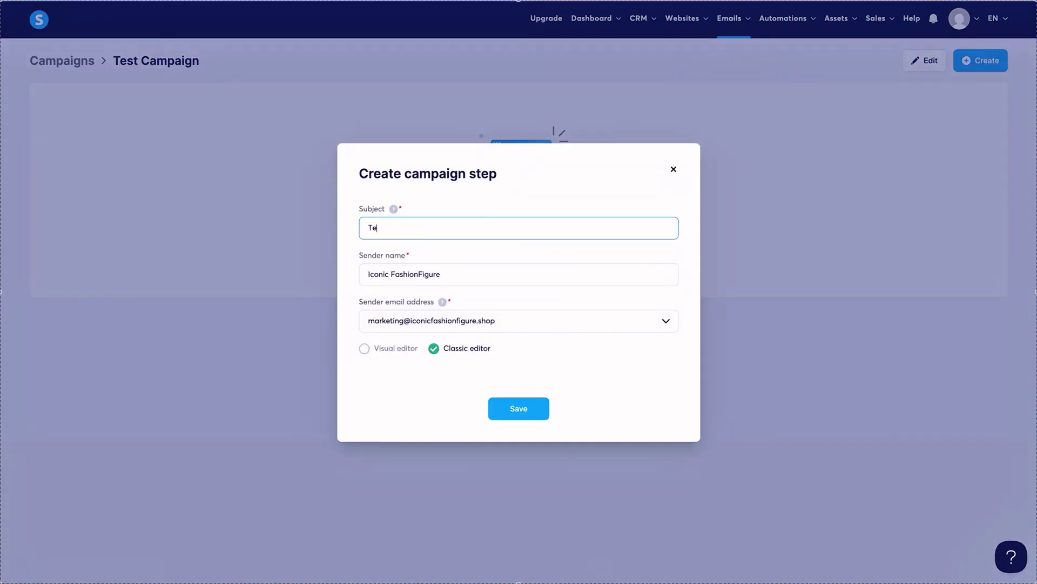
text(st)
click(364, 348)
click(517, 481)
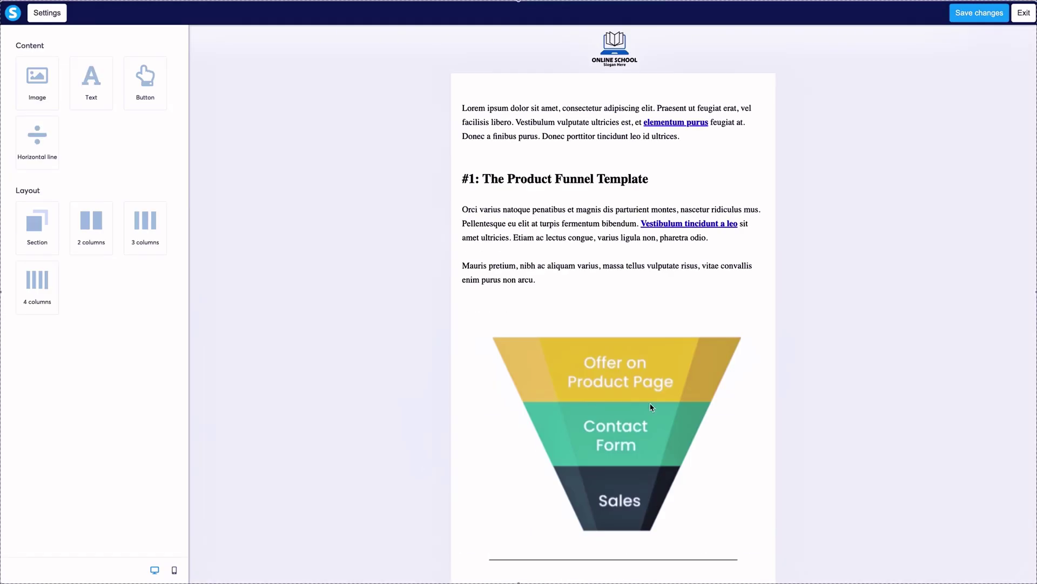
click(999, 15)
click(985, 17)
click(47, 12)
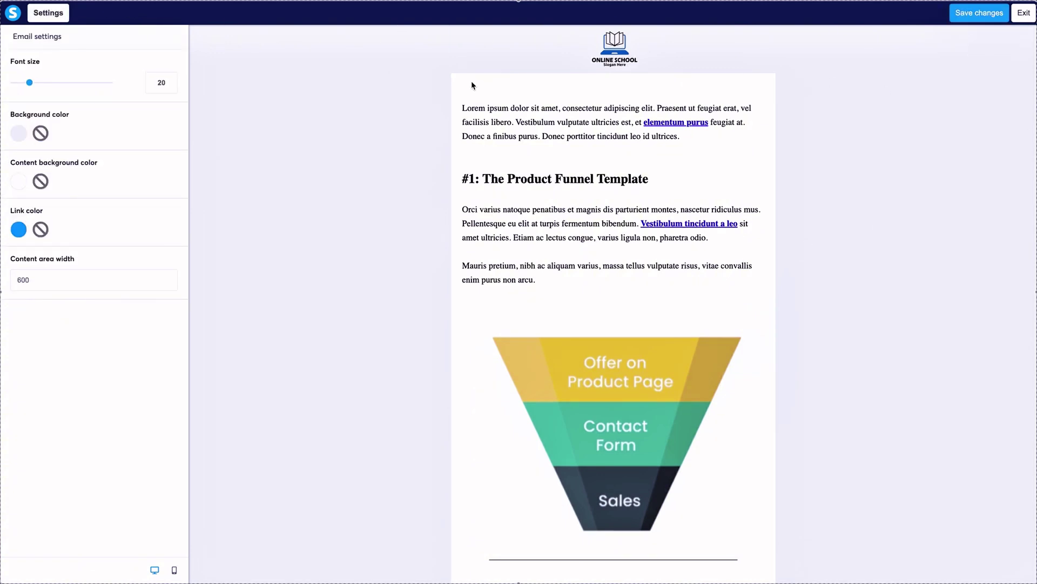
click(1024, 13)
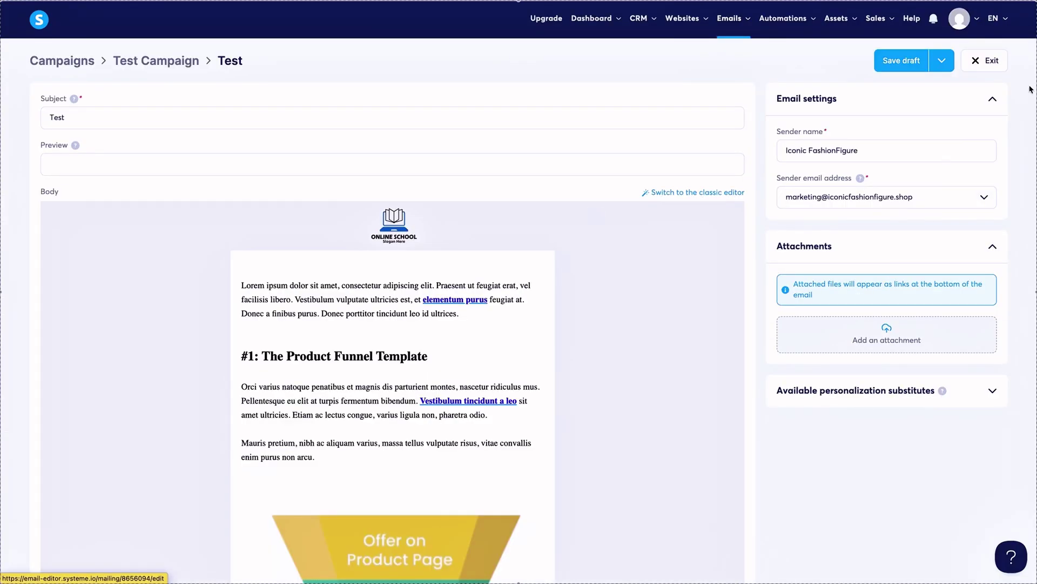
right_click(983, 61)
click(989, 68)
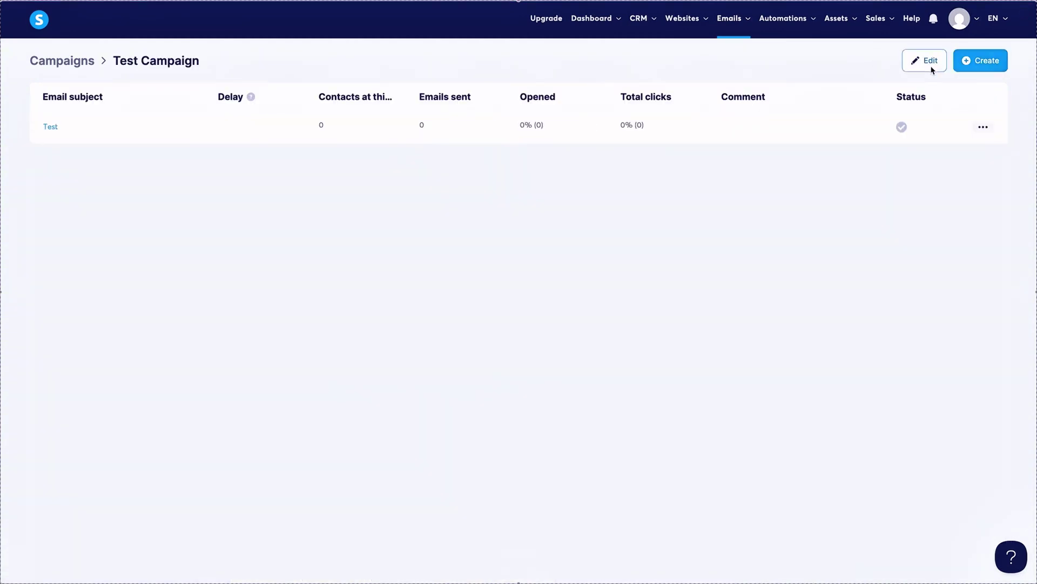
click(932, 67)
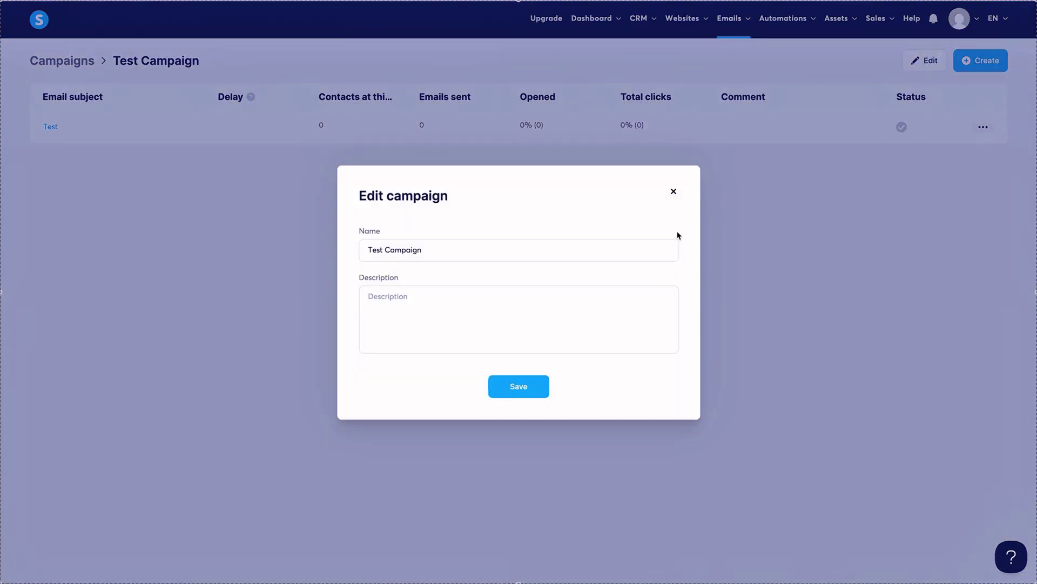
click(674, 192)
click(984, 127)
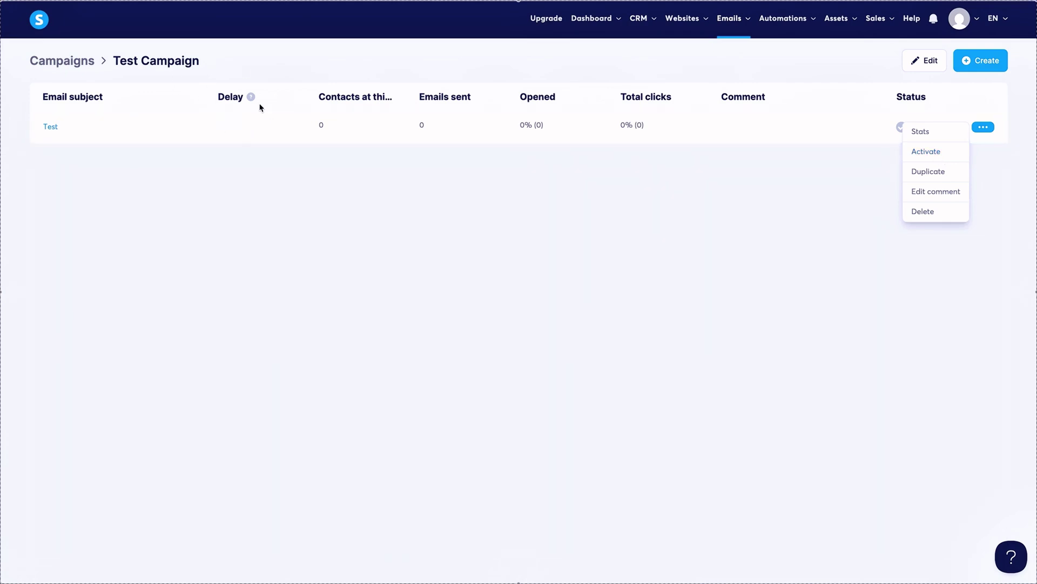
Add a second email with subject Test 2 using the visual editor.
click(980, 61)
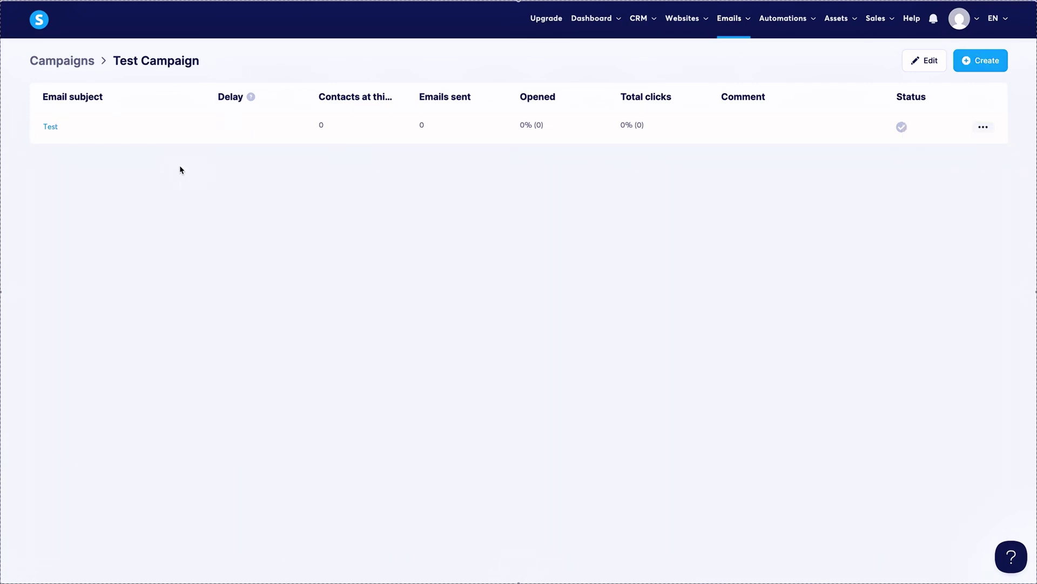
click(468, 235)
text(Test 2)
click(397, 348)
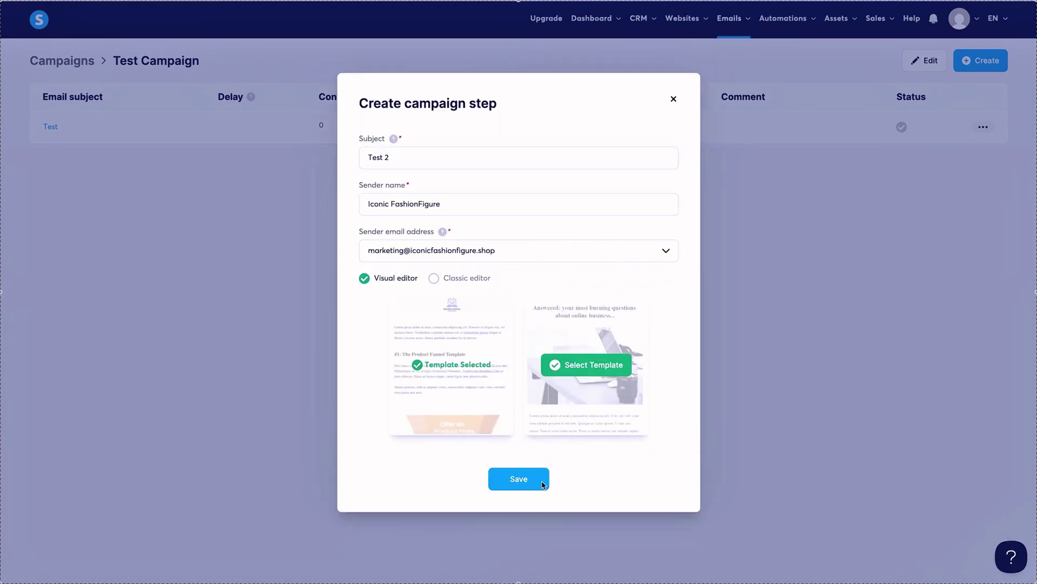
click(537, 486)
click(1024, 12)
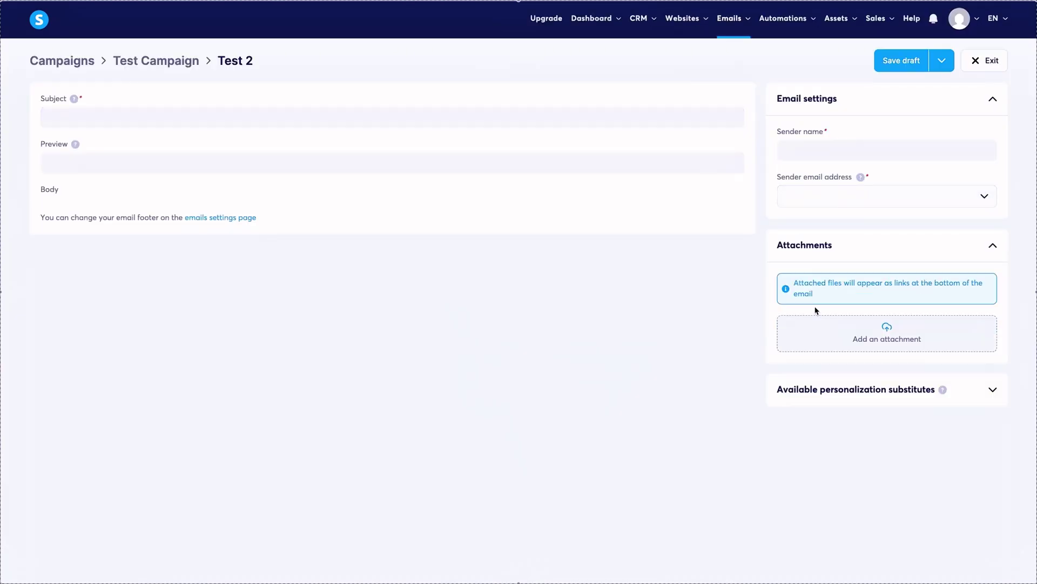
click(987, 60)
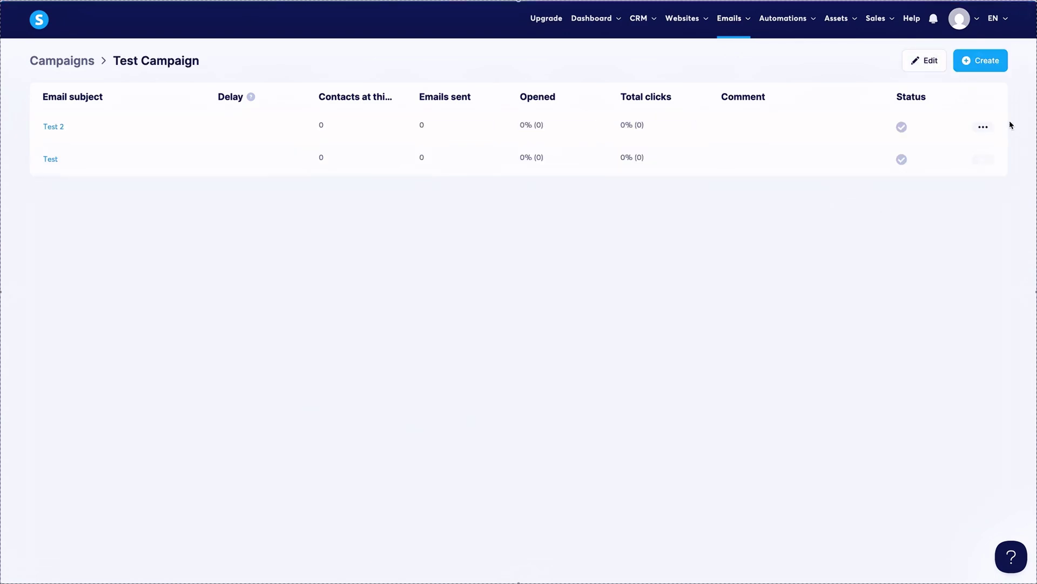
Start activating Test 2 with a fixed send time of 01:00 PM.
click(984, 127)
click(926, 151)
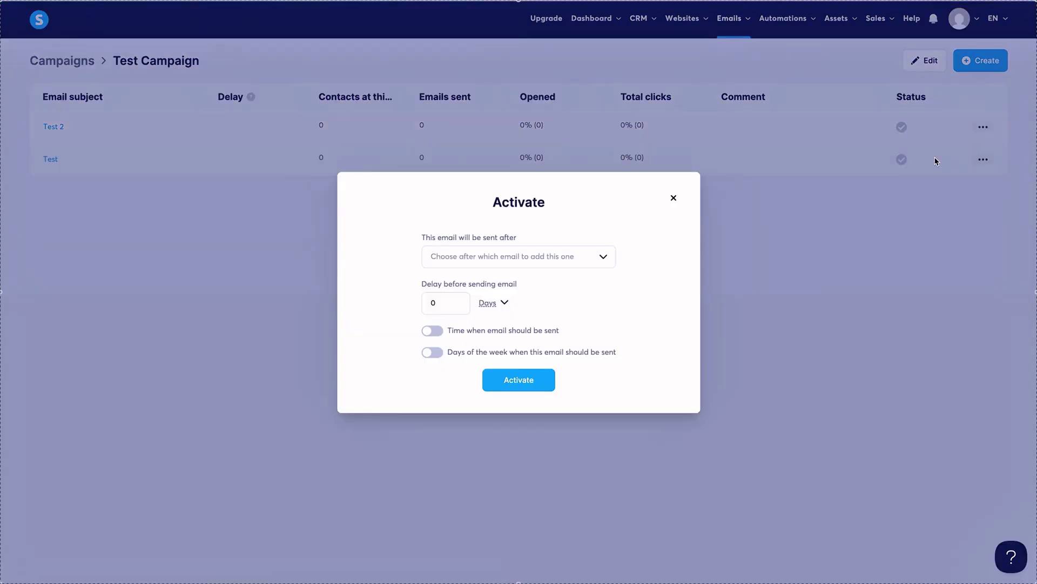
click(573, 257)
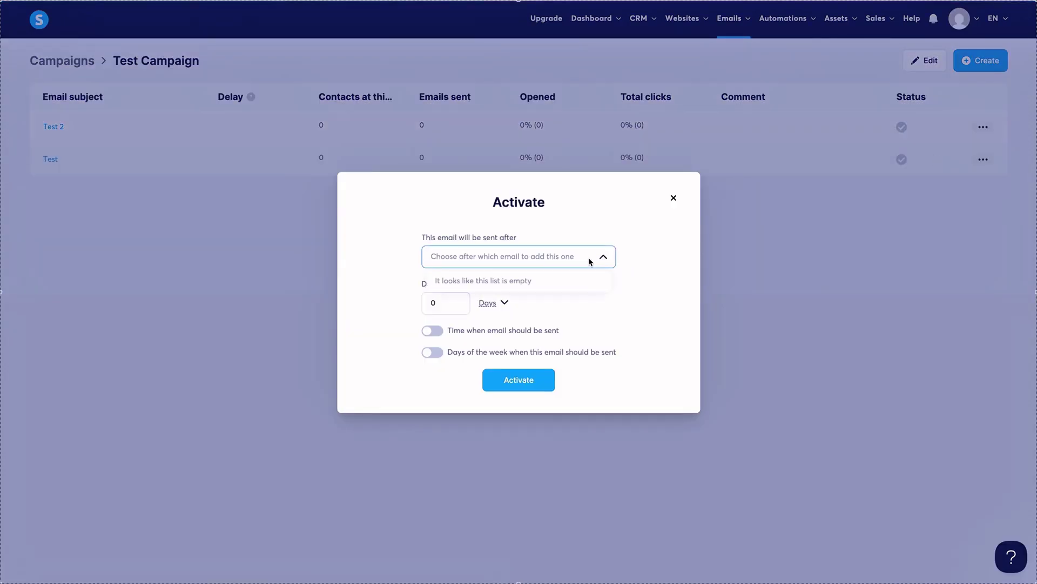
click(656, 272)
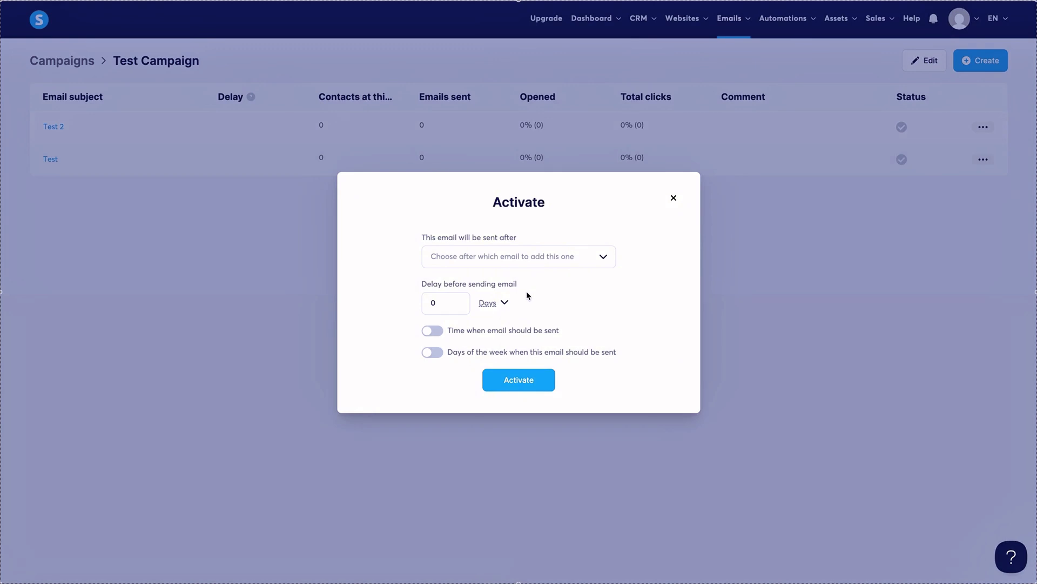
click(432, 330)
click(456, 338)
click(463, 416)
Limit Test 2's sending to Tuesday only and activate it.
click(432, 363)
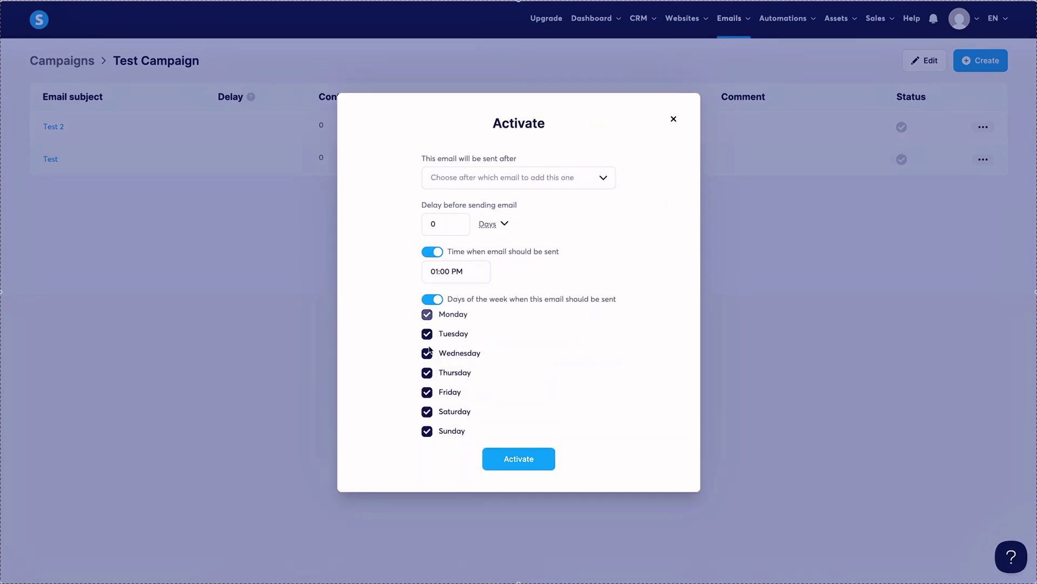
click(427, 354)
click(427, 373)
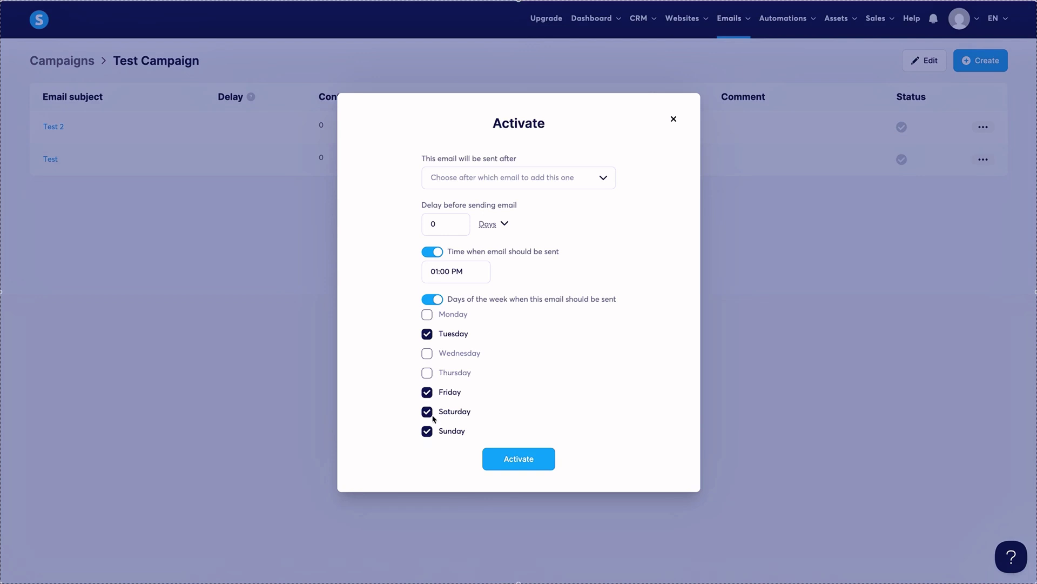
click(428, 411)
click(426, 431)
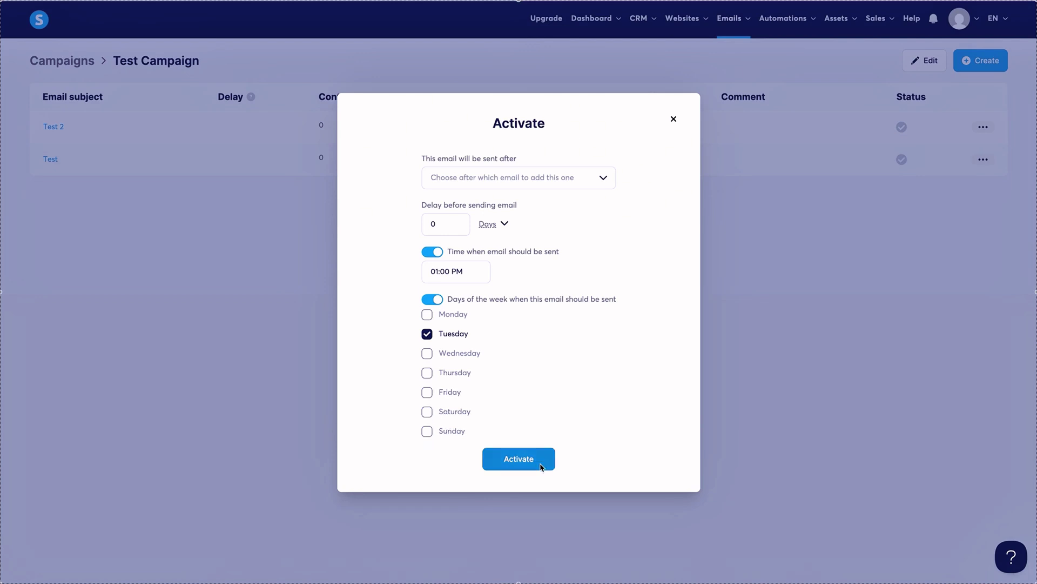
click(535, 466)
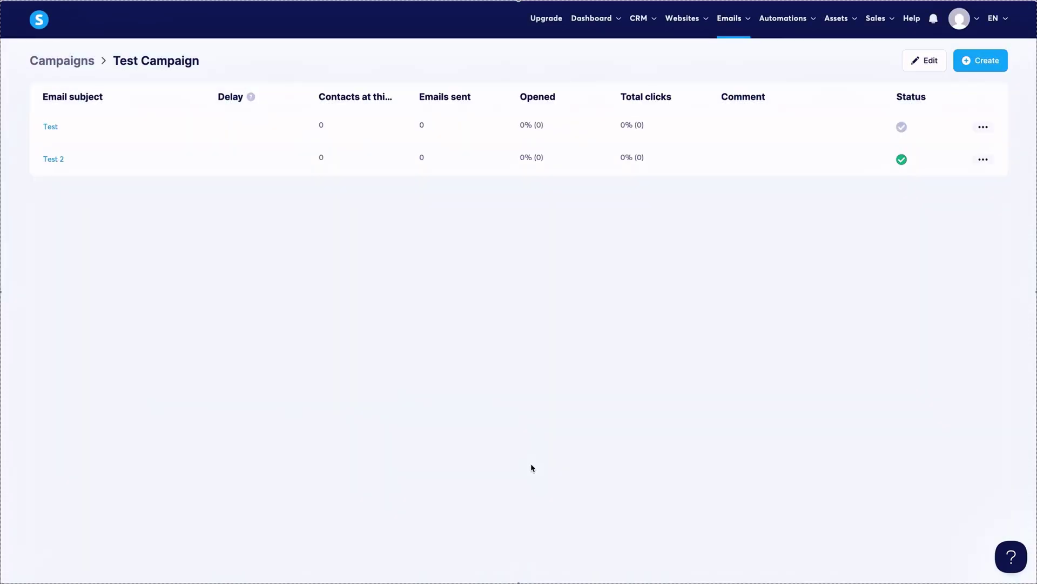
Start activating the Test email with a fixed send time of 01:00 PM.
click(983, 126)
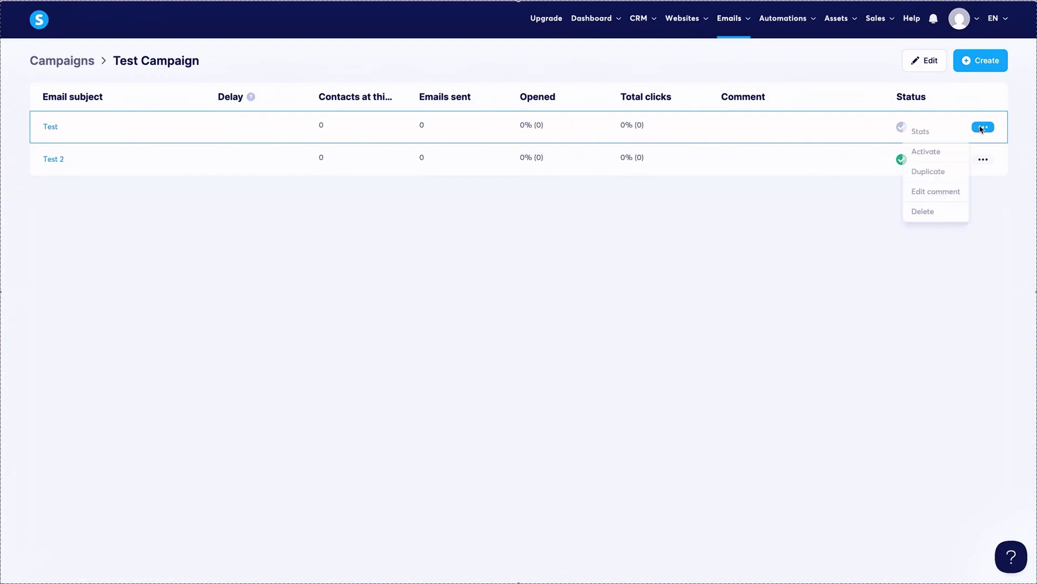
click(929, 151)
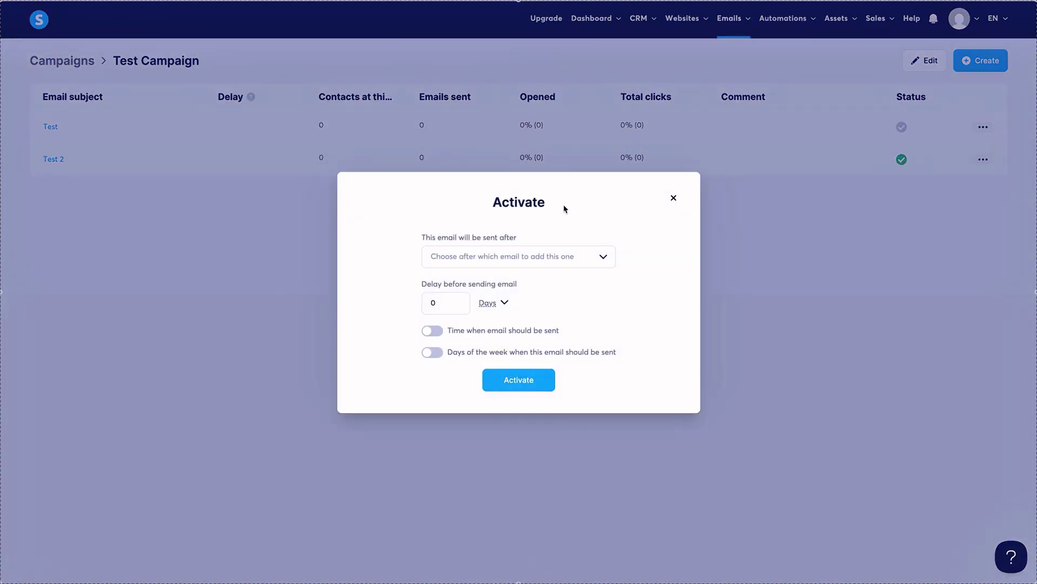
click(514, 258)
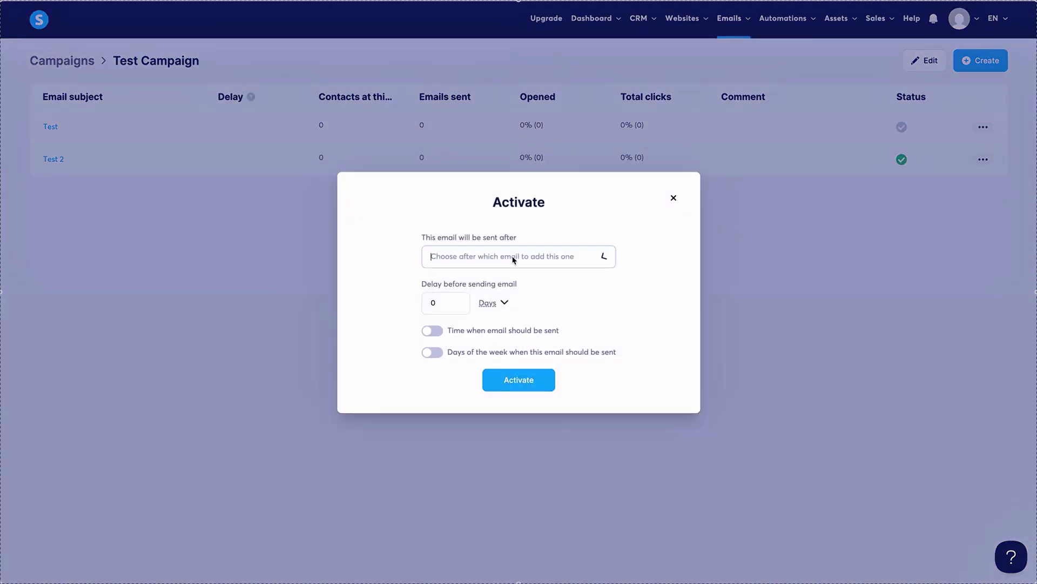
click(675, 200)
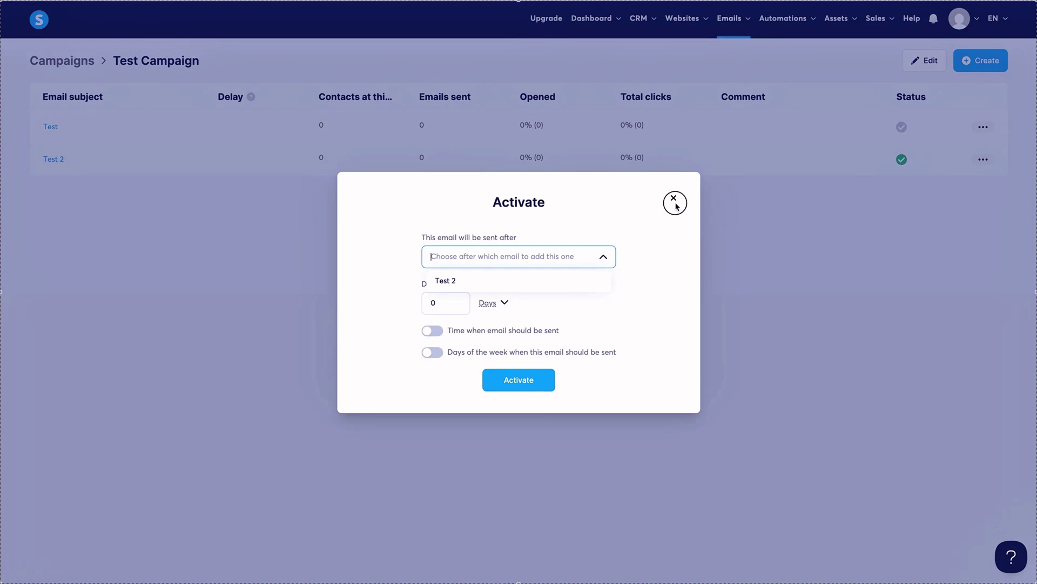
click(979, 130)
click(982, 128)
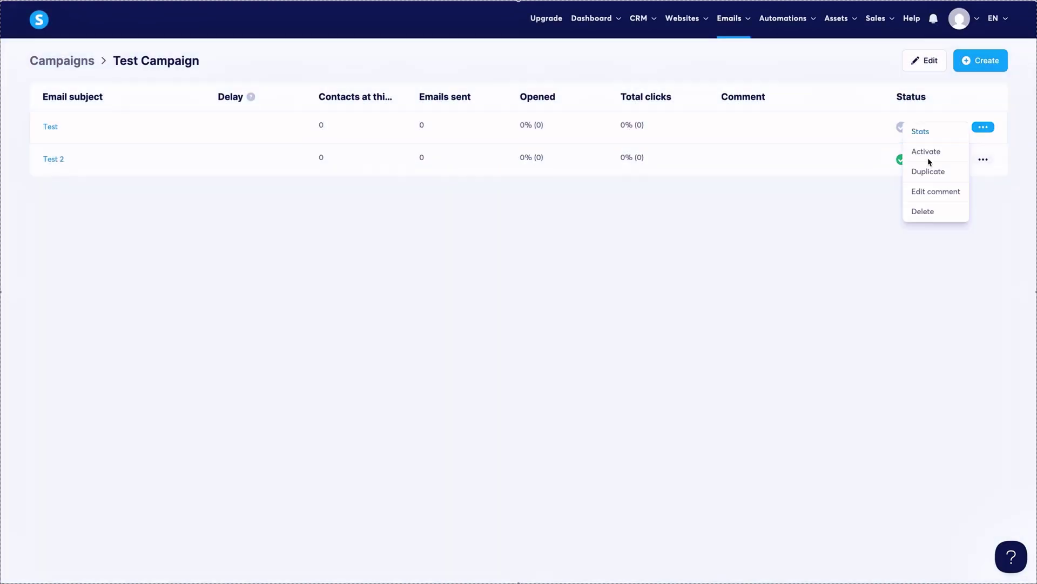
click(928, 159)
click(544, 257)
click(432, 330)
click(440, 336)
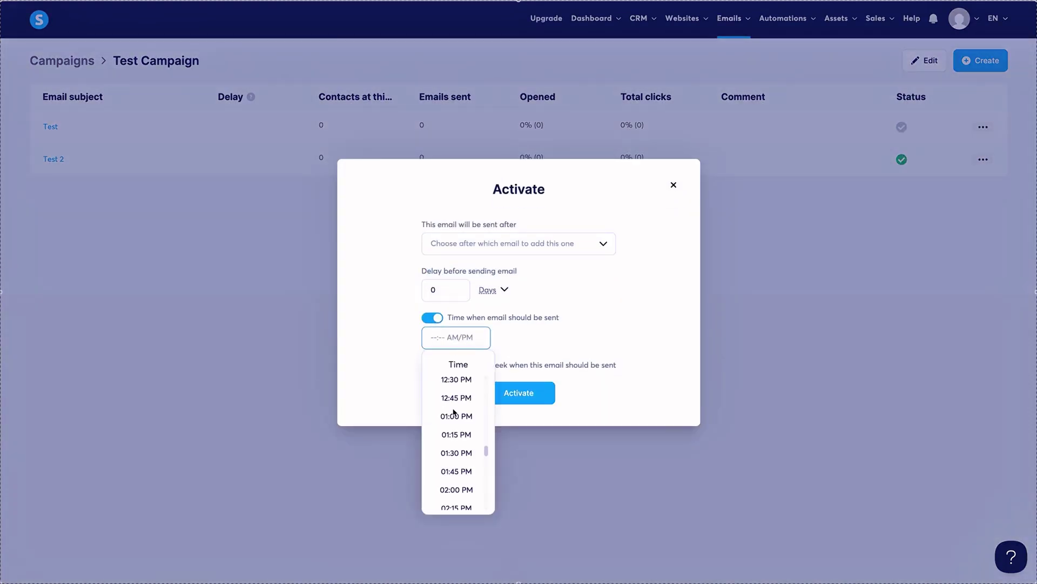
click(457, 415)
Uncheck Monday and Wednesday through Sunday, leaving Tuesday, and activate the Test email.
click(431, 364)
click(427, 314)
click(427, 353)
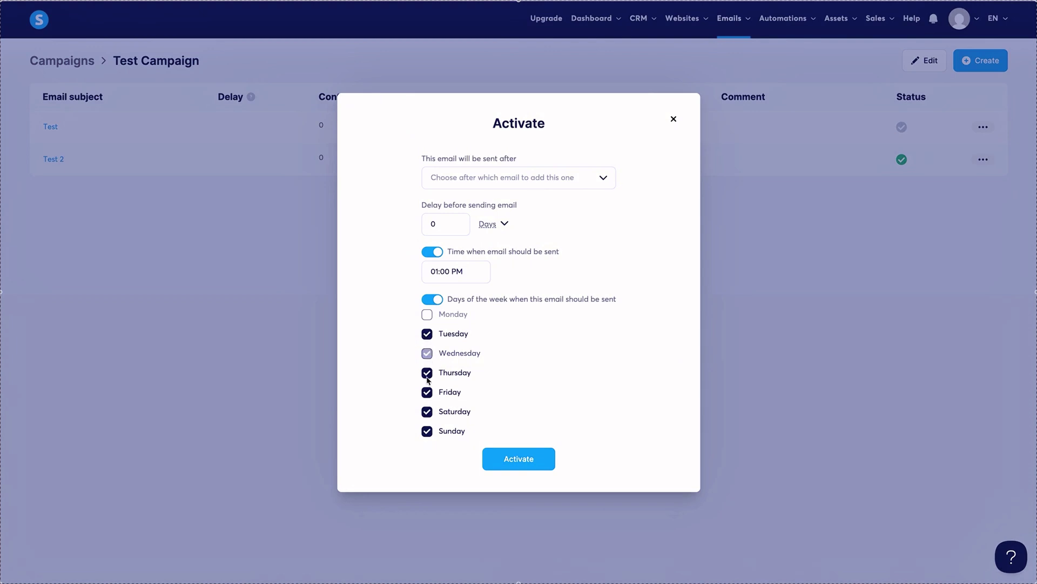
click(427, 373)
click(427, 391)
click(427, 411)
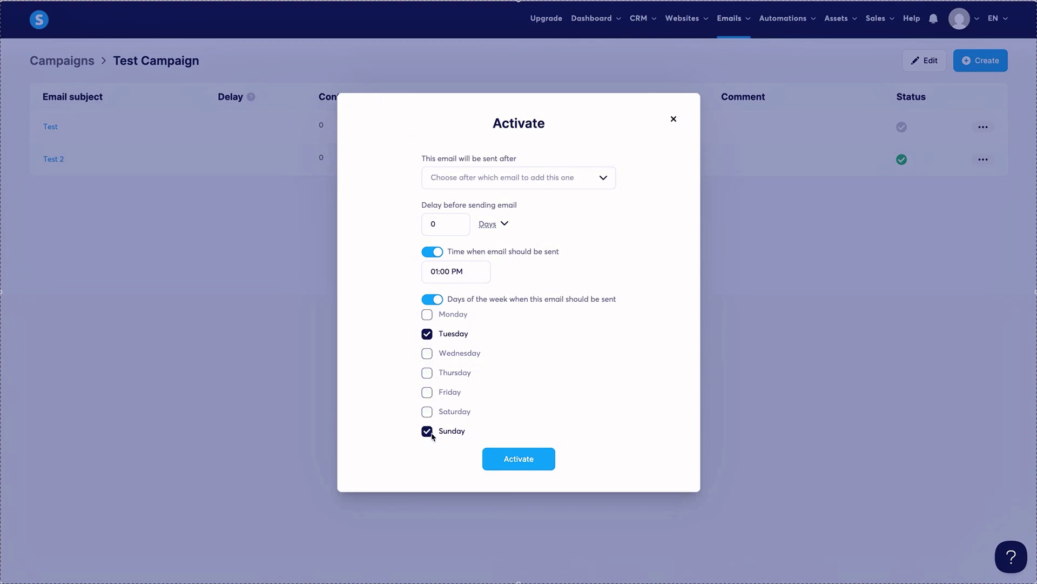
click(427, 431)
click(545, 460)
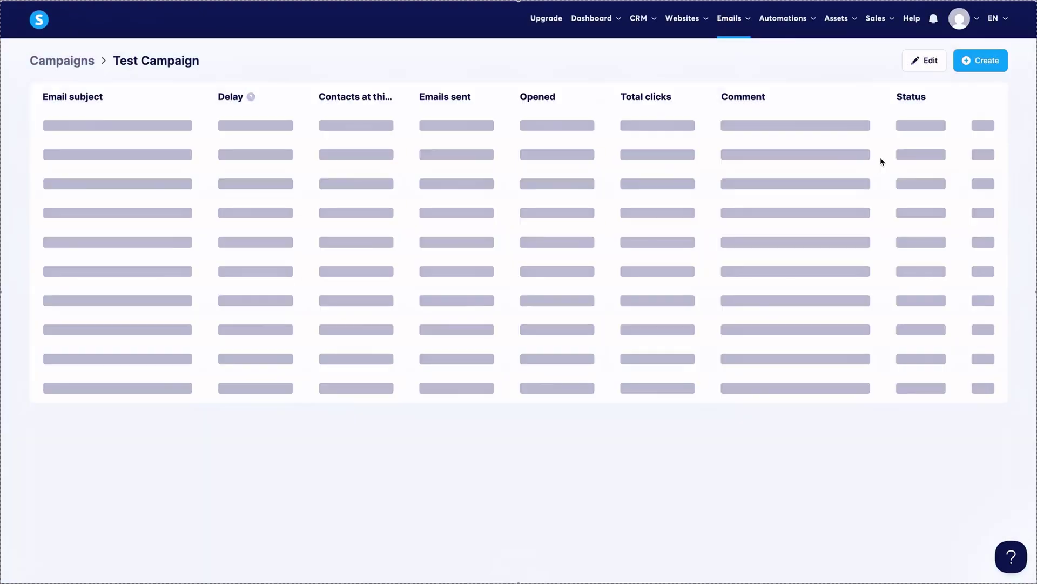
Deactivate the Test 2 email.
click(982, 159)
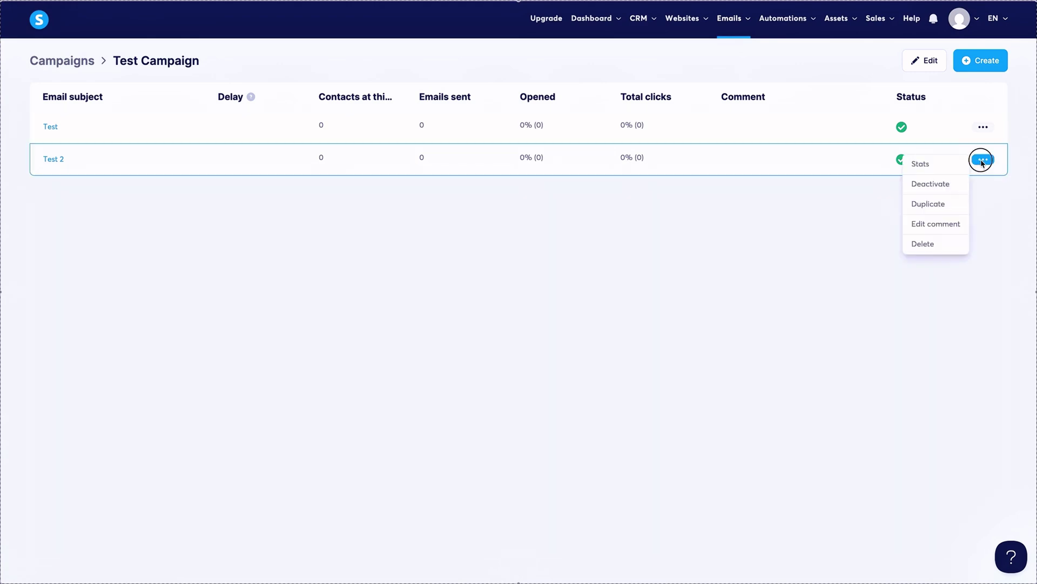
click(944, 224)
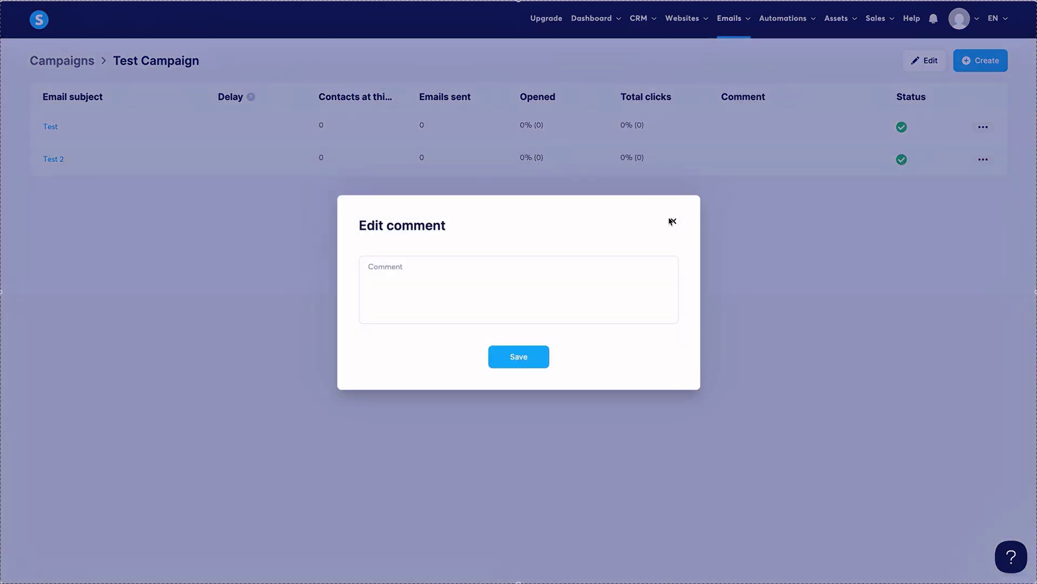
click(672, 223)
click(989, 160)
click(940, 186)
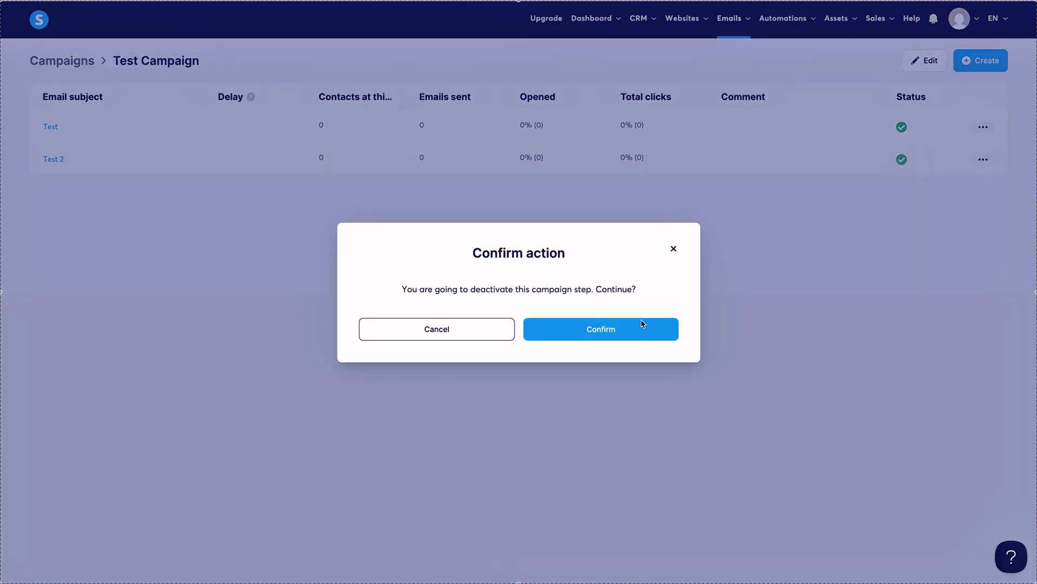
click(643, 325)
Reactivate Test 2 to follow Test after a 1-day delay, with no weekday restriction.
click(930, 183)
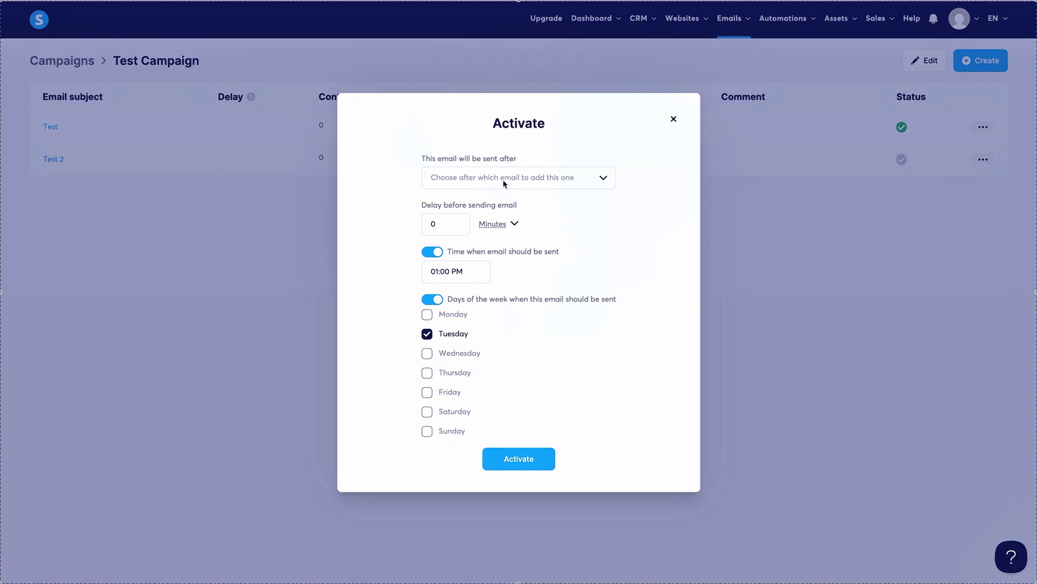
click(503, 176)
click(490, 208)
click(440, 223)
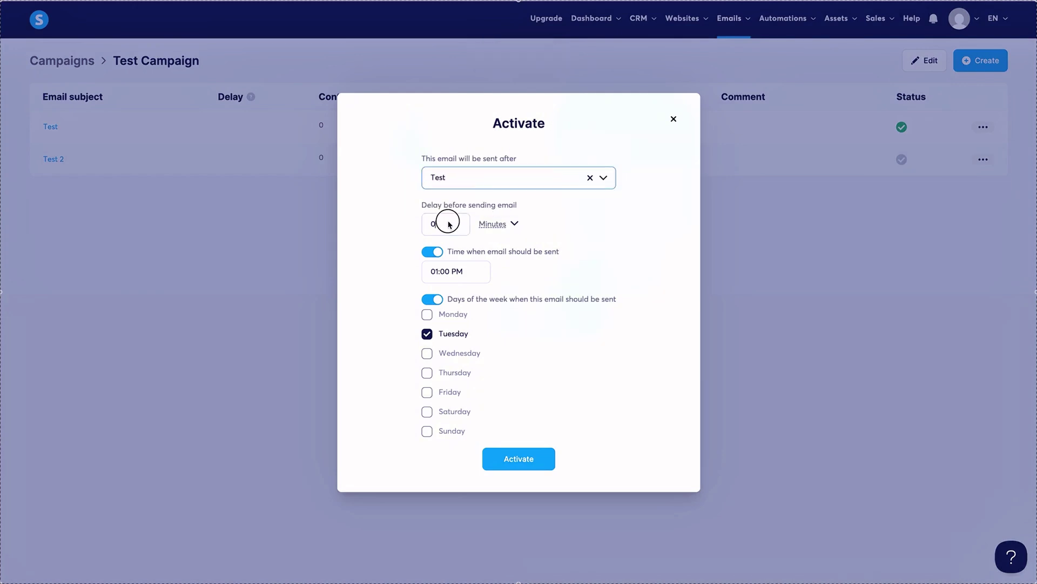
click(505, 224)
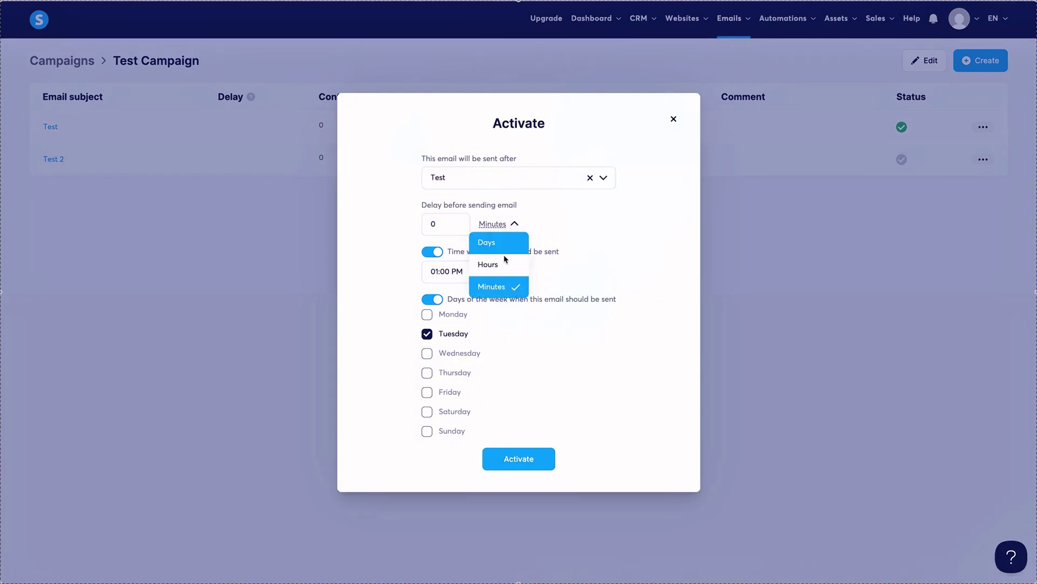
click(486, 242)
click(400, 222)
text(1)
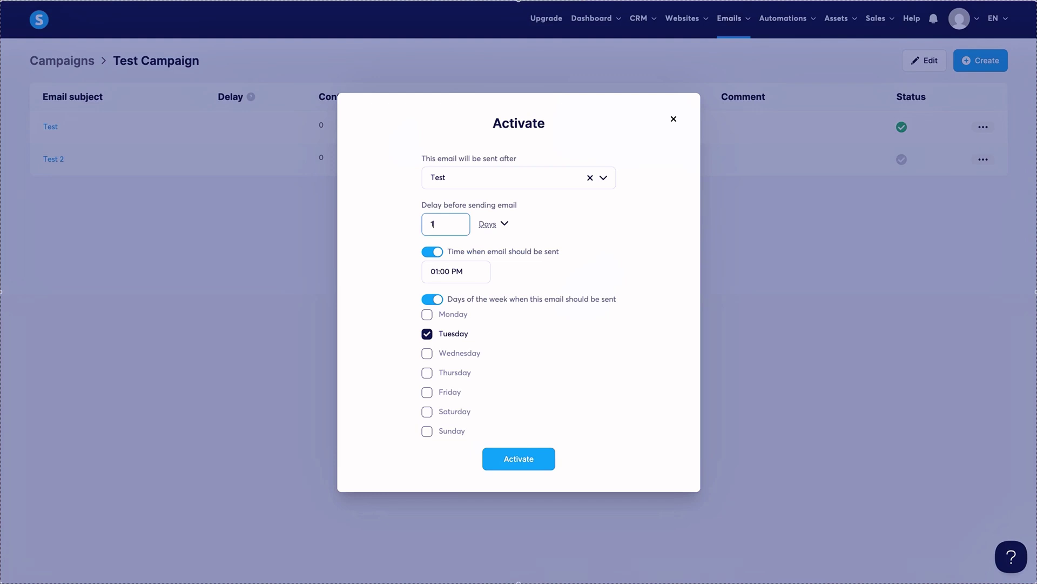
click(507, 274)
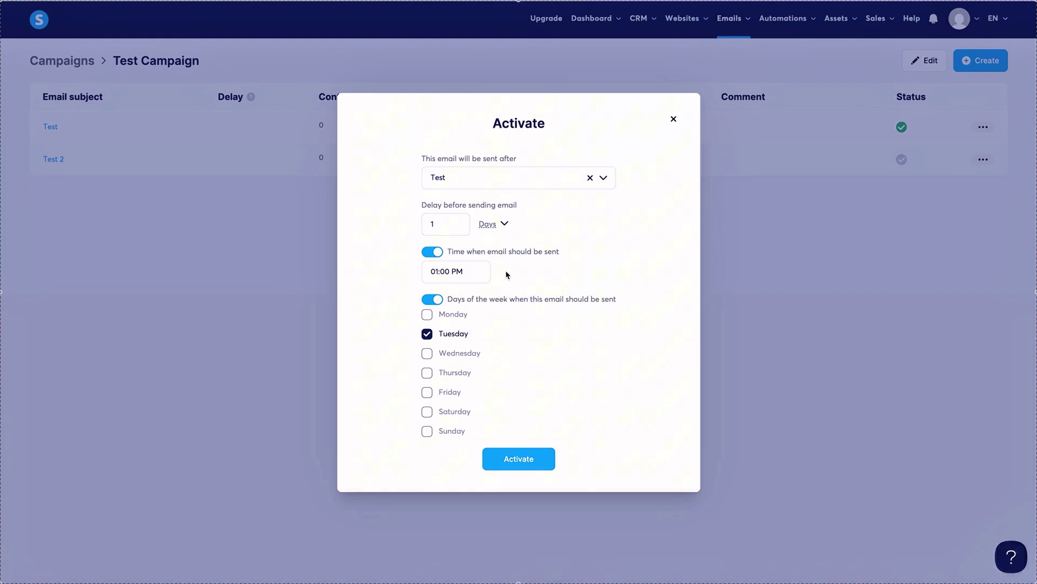
click(442, 300)
click(510, 393)
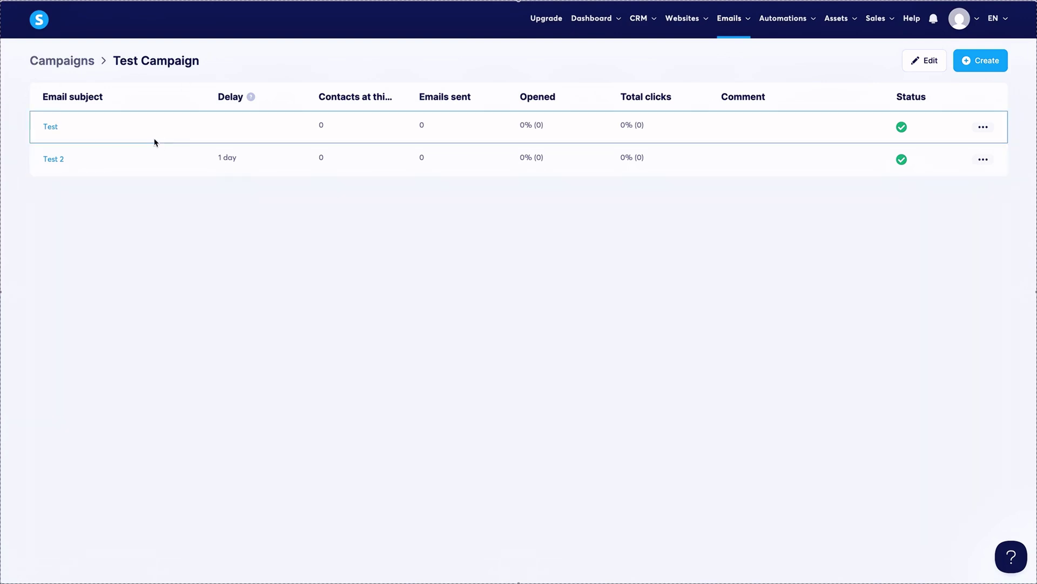
click(88, 131)
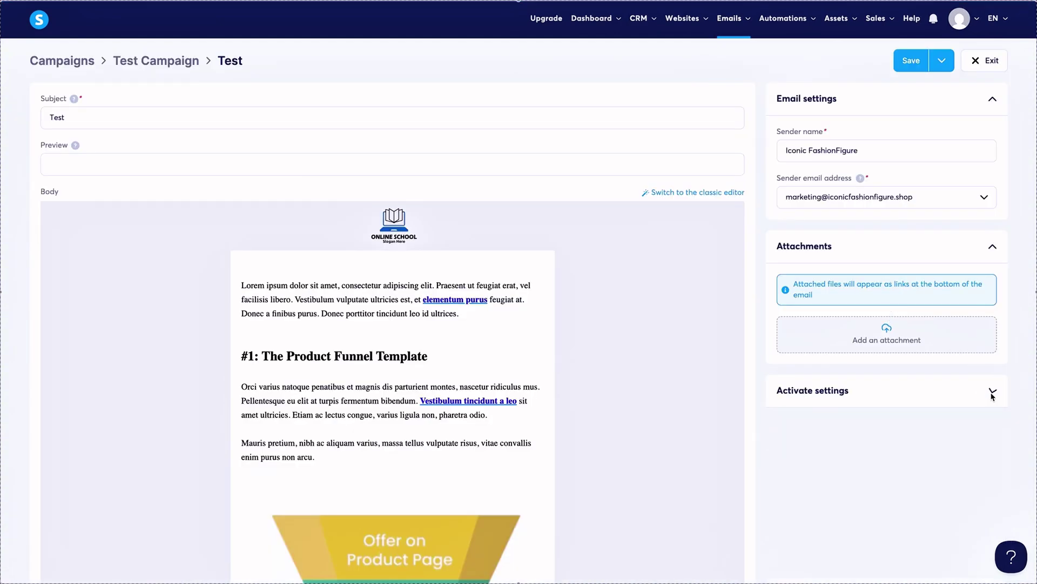
click(879, 400)
scroll(996, 367, down, 7)
scroll(967, 412, down, 3)
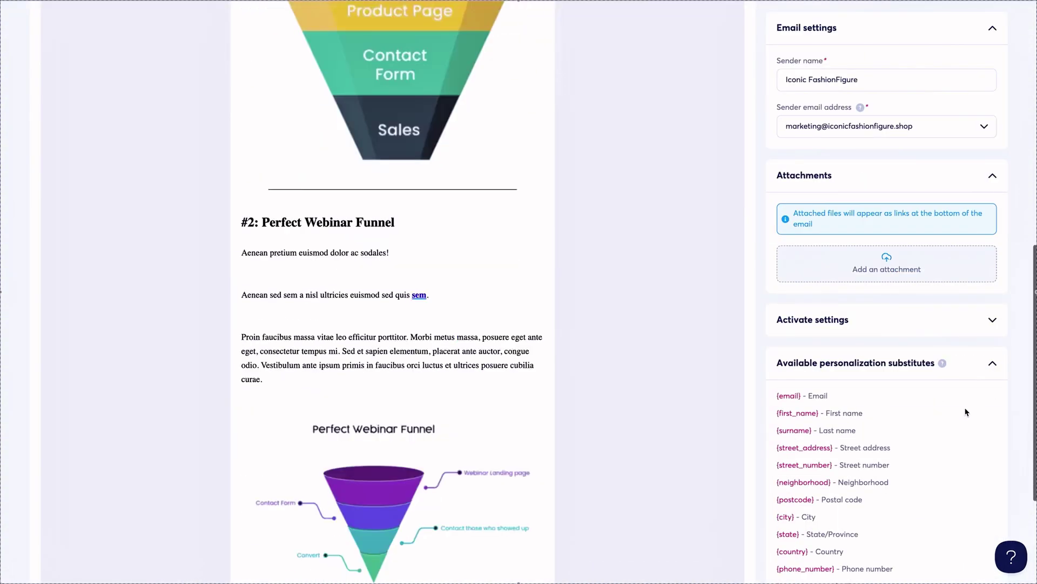
scroll(967, 413, up, 2)
click(993, 364)
scroll(993, 363, up, 1)
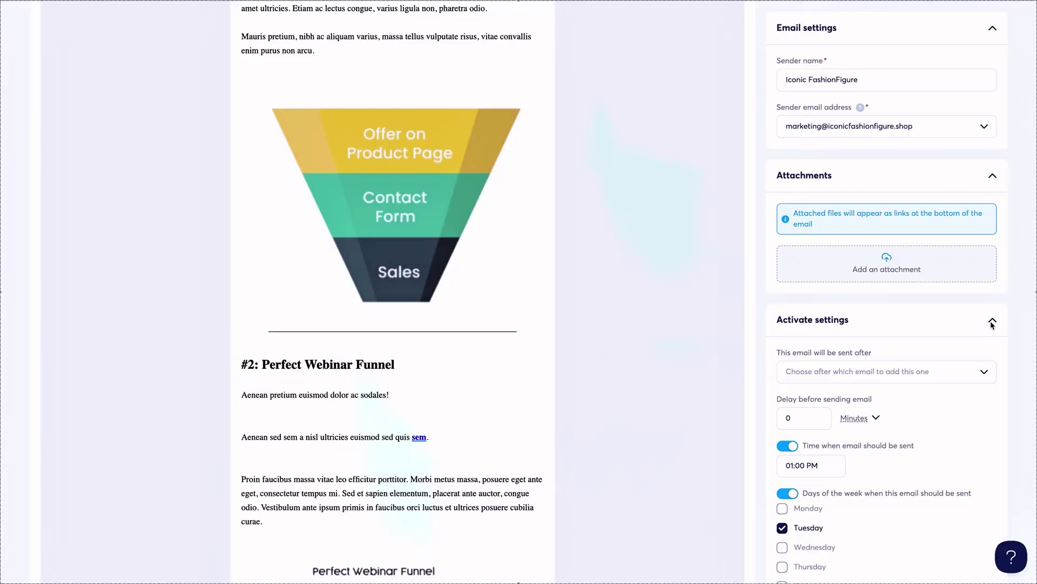
scroll(799, 231, up, 8)
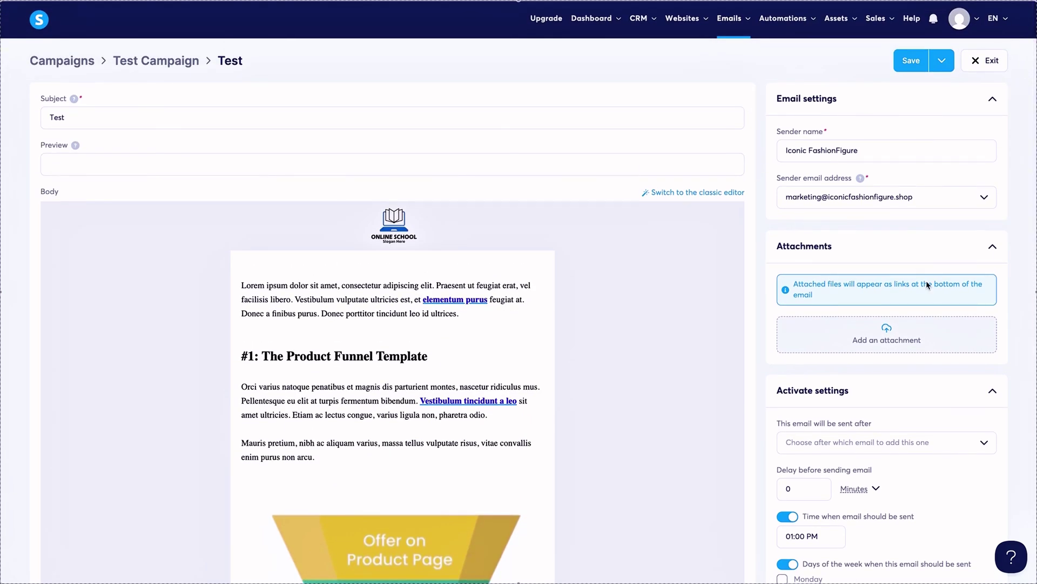
scroll(926, 281, down, 12)
scroll(935, 282, up, 1)
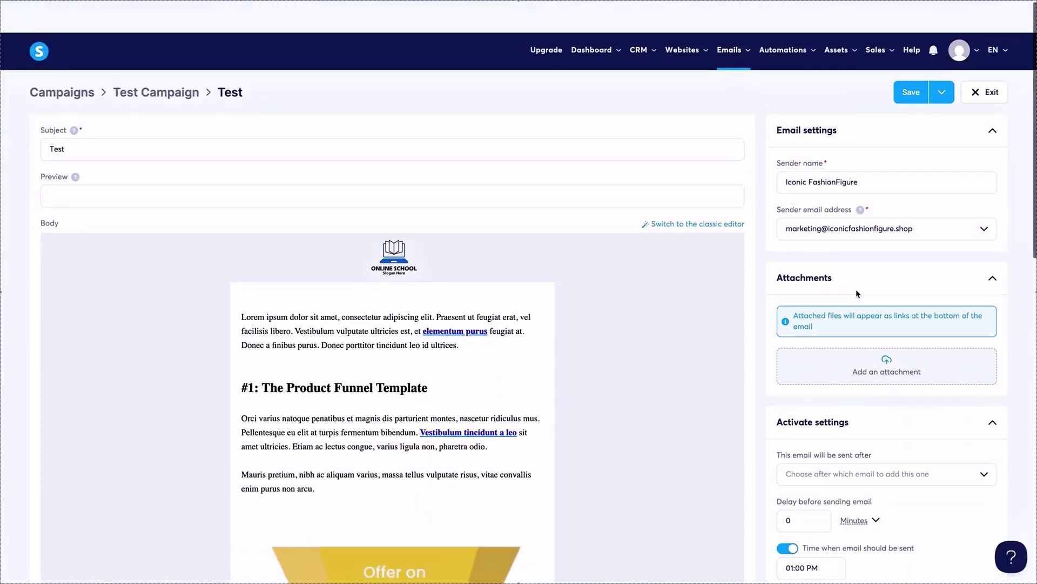
scroll(859, 292, down, 3)
scroll(980, 403, up, 3)
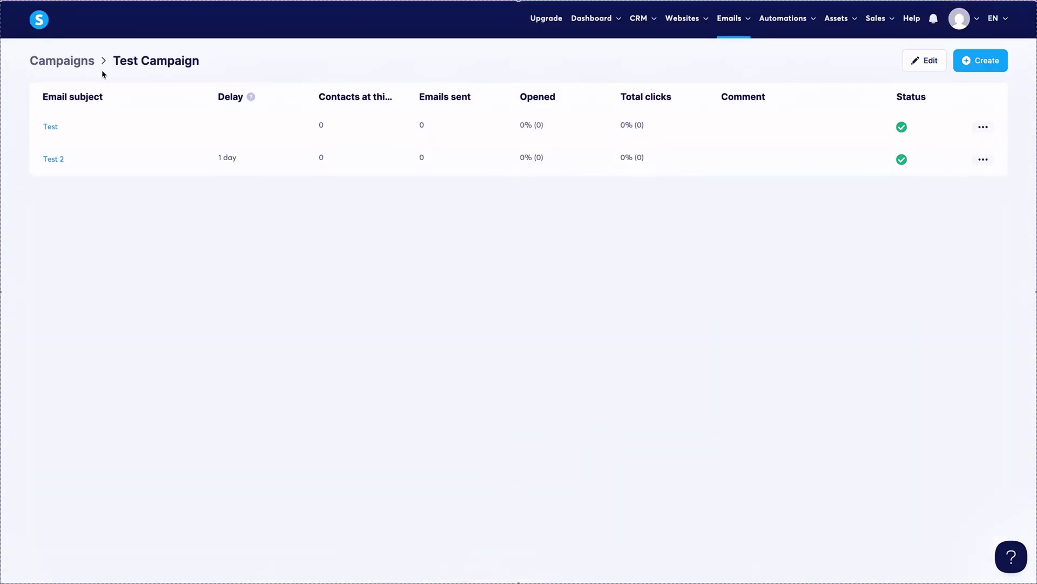
Return to the Newsletters list and open the newest of the three Test Campaign 5.26 sends.
click(84, 64)
mouse_move(662, 31)
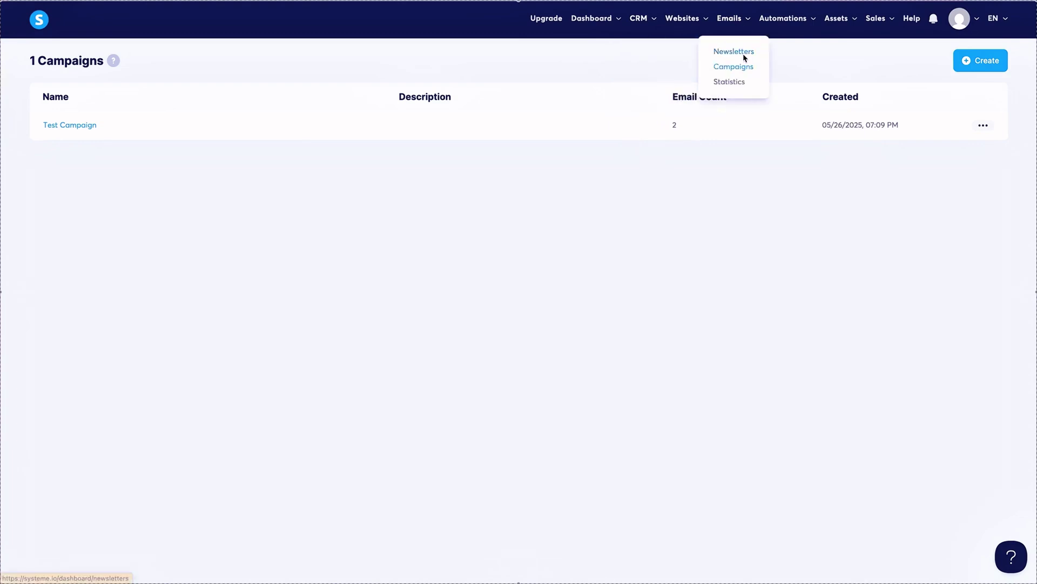
click(743, 54)
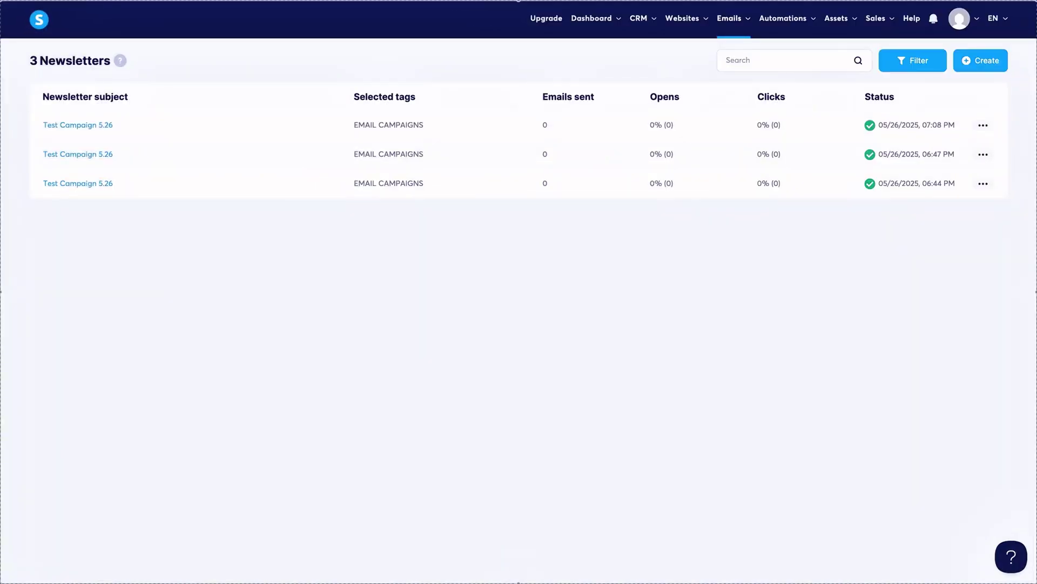
click(76, 129)
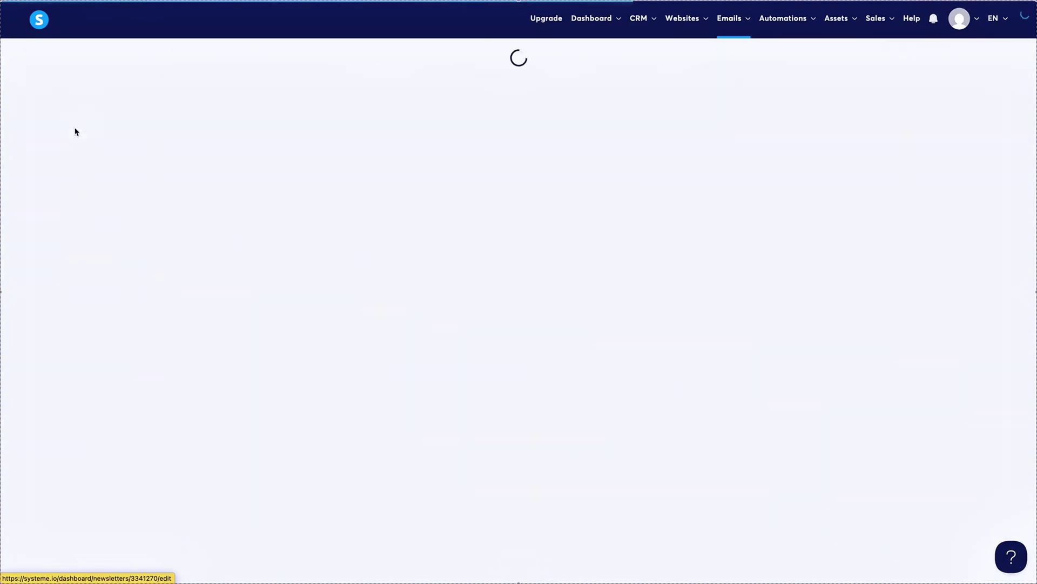